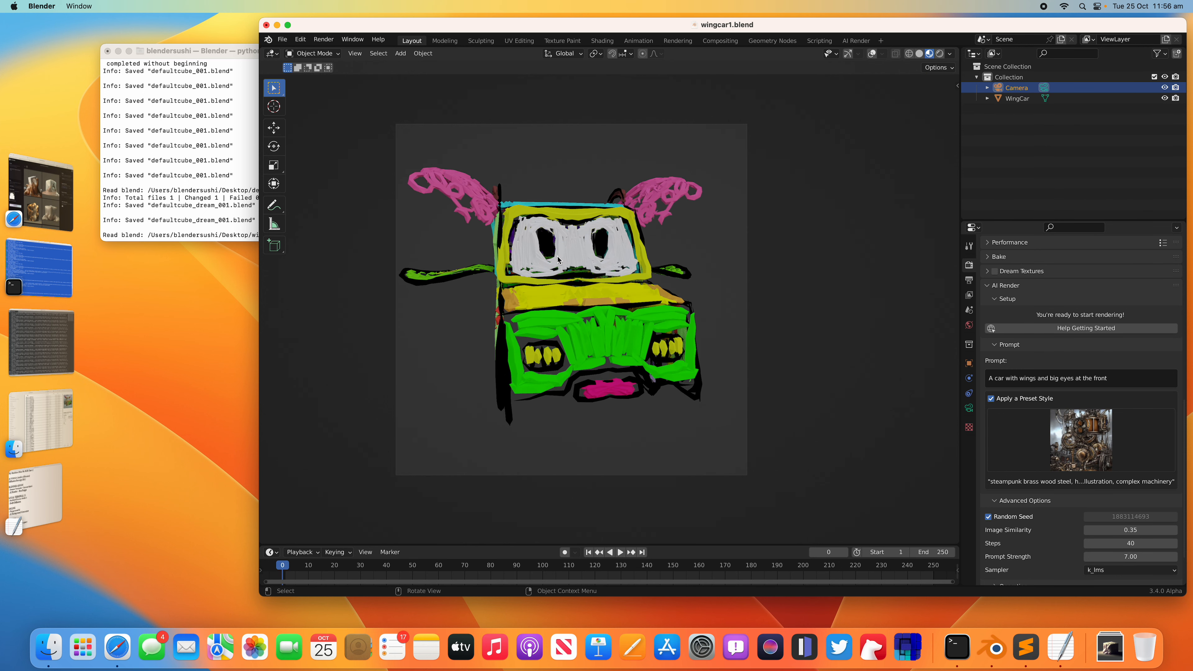
Inspect the winged car model from several angles and show the scene's output format settings
{"action": "middle_click_drag", "start_coordinate": [558, 260], "coordinate": [610, 286]}
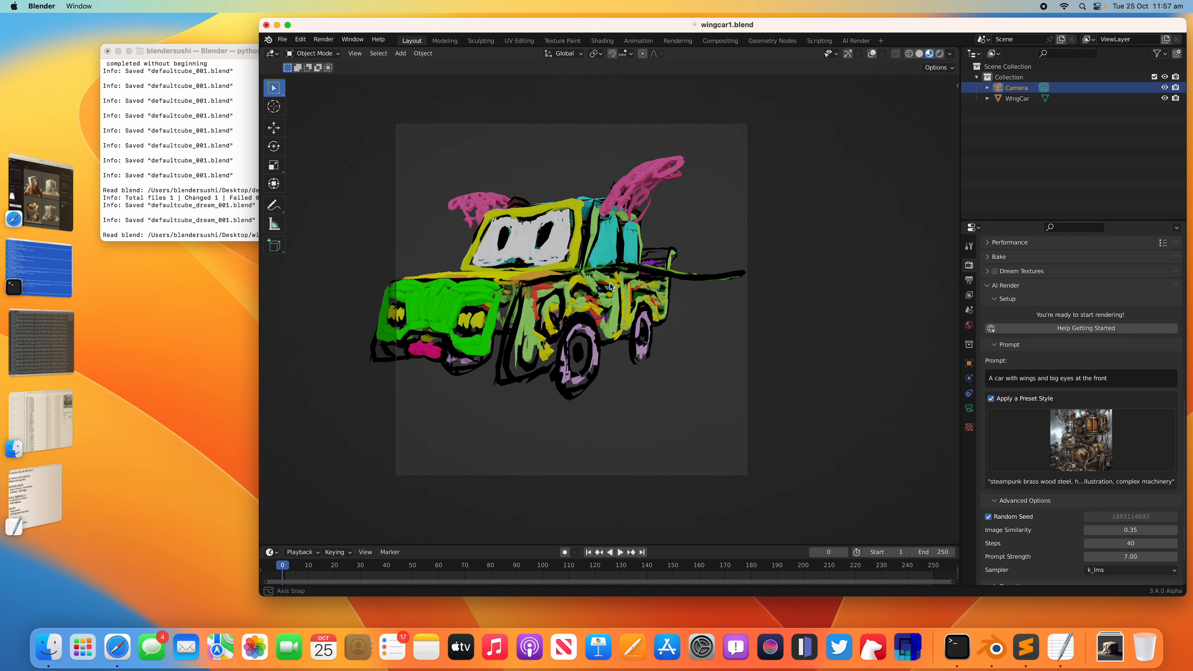
{"action": "middle_click_drag", "start_coordinate": [533, 262], "coordinate": [971, 282]}
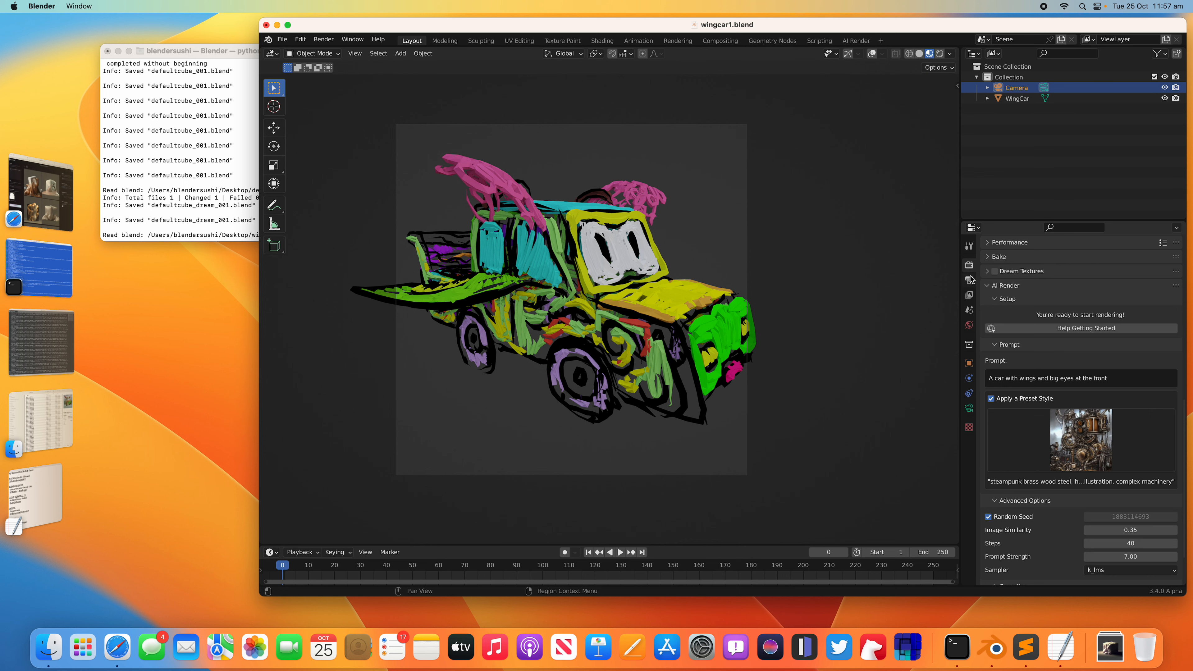
{"action": "left_click", "coordinate": [969, 281]}
{"action": "scroll", "coordinate": [1083, 267], "scroll_direction": "up", "scroll_amount": 2}
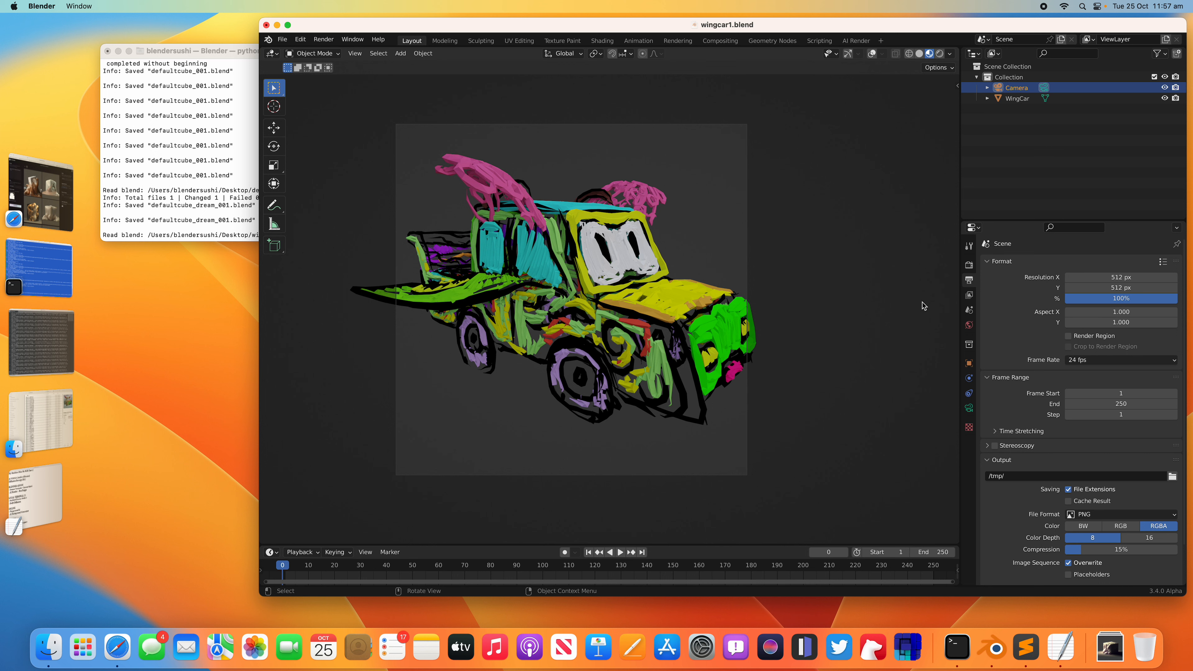
{"action": "middle_click_drag", "start_coordinate": [730, 281], "coordinate": [571, 253]}
{"action": "scroll", "coordinate": [571, 253], "scroll_direction": "up", "scroll_amount": 2}
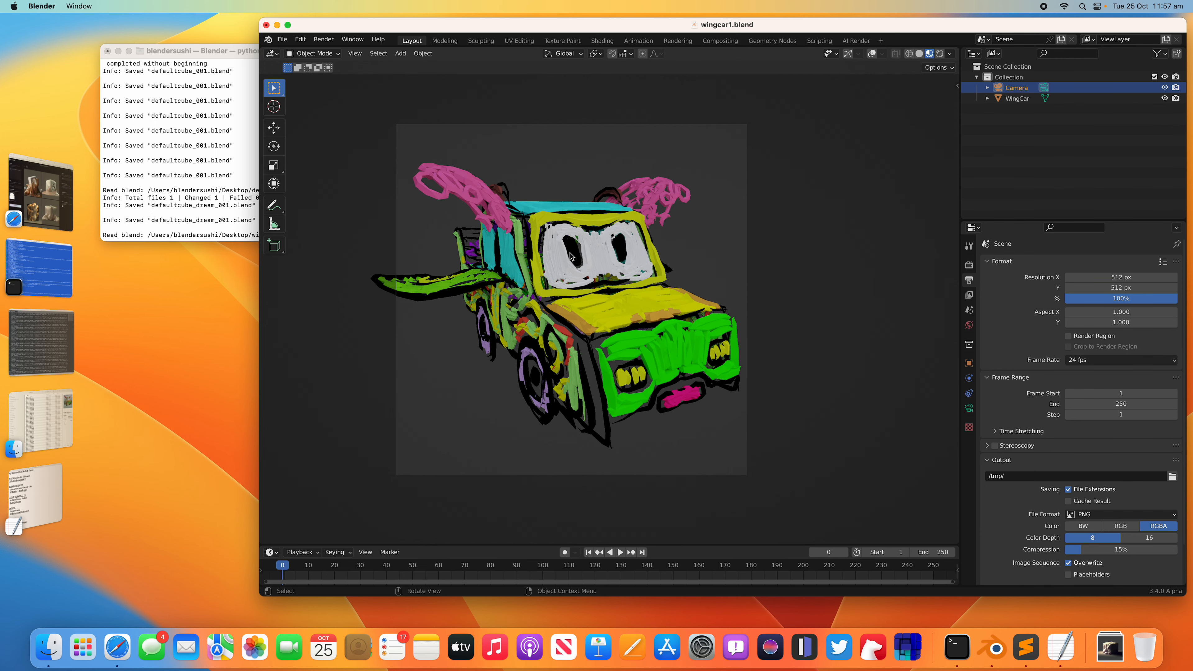
Switch to the SD_WingCar folder in Finder and preview its generated car images one after another, down to img2img_889698216.png
{"action": "left_click", "coordinate": [41, 419]}
{"action": "key", "text": "space"}
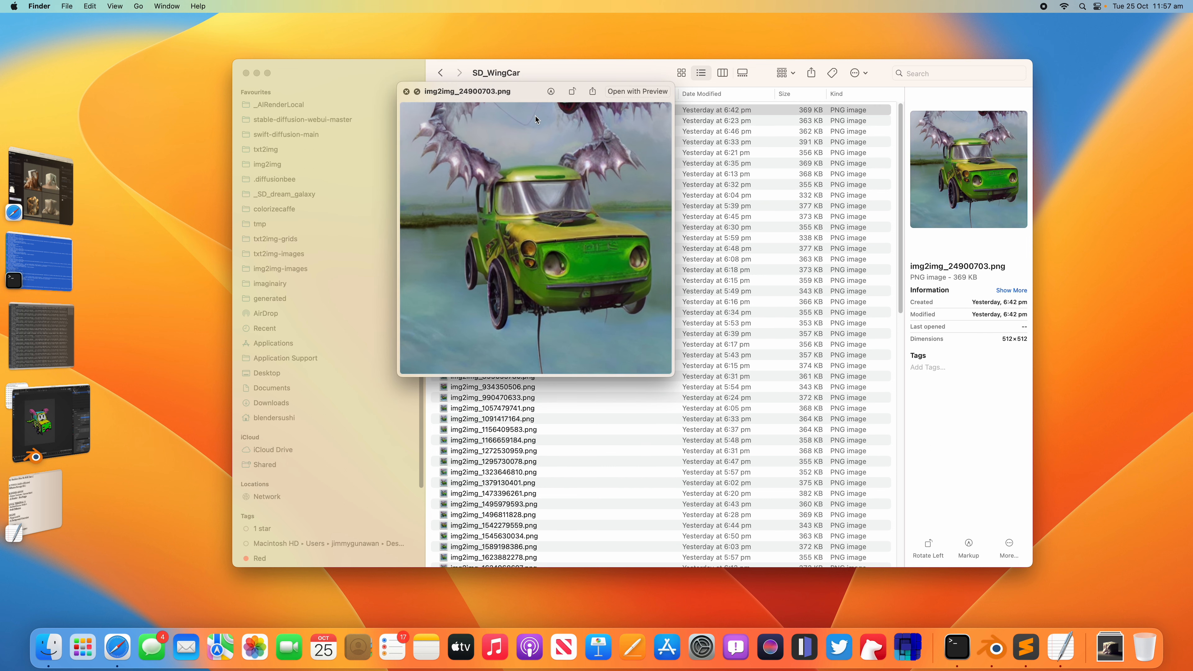
{"action": "key", "text": "Down"}
{"action": "key", "text": "Down"}
{"action": "key", "text": "Down"}
{"action": "key", "text": "Down"}
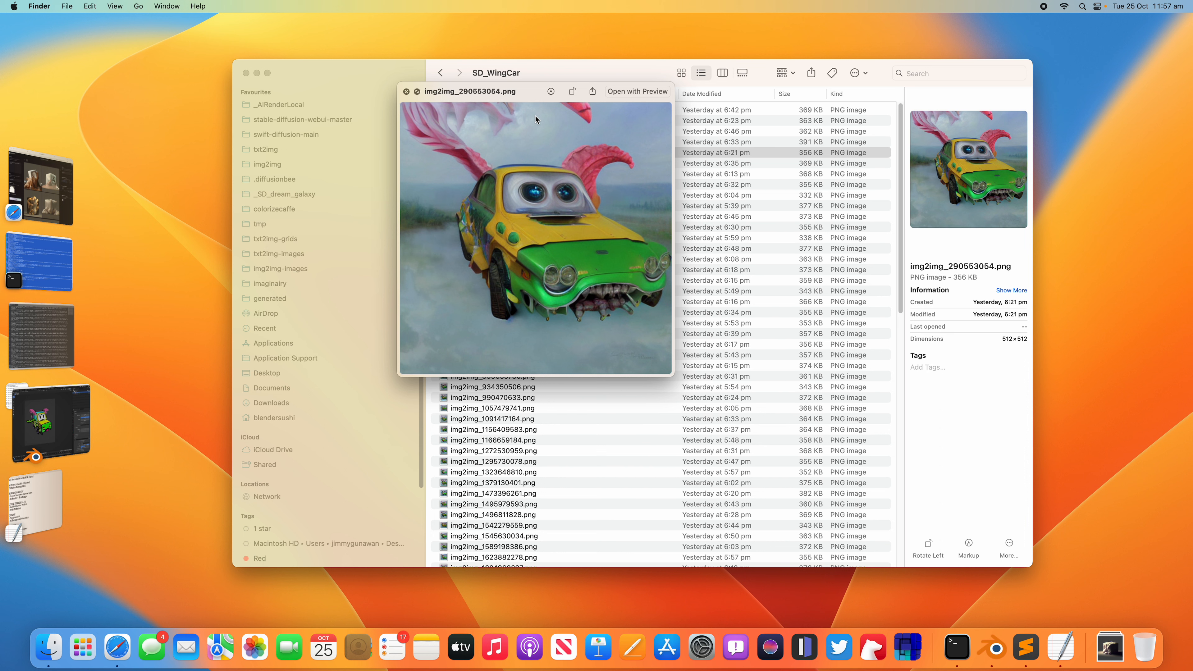
{"action": "key", "text": "Down"}
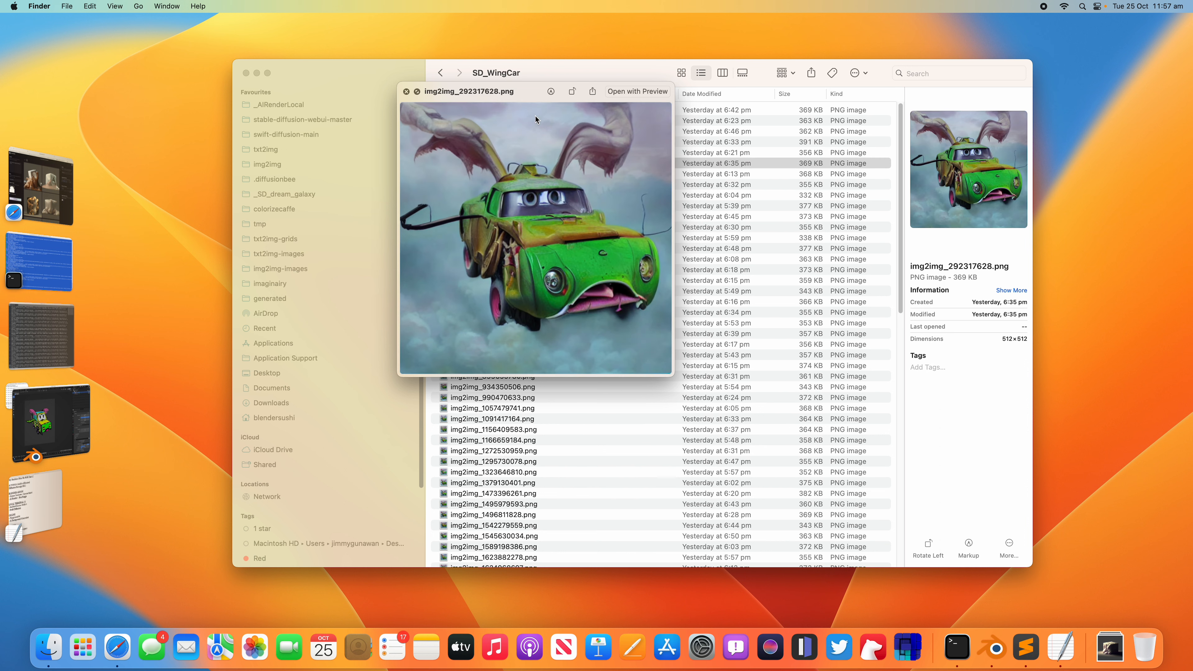
{"action": "key", "text": "Down"}
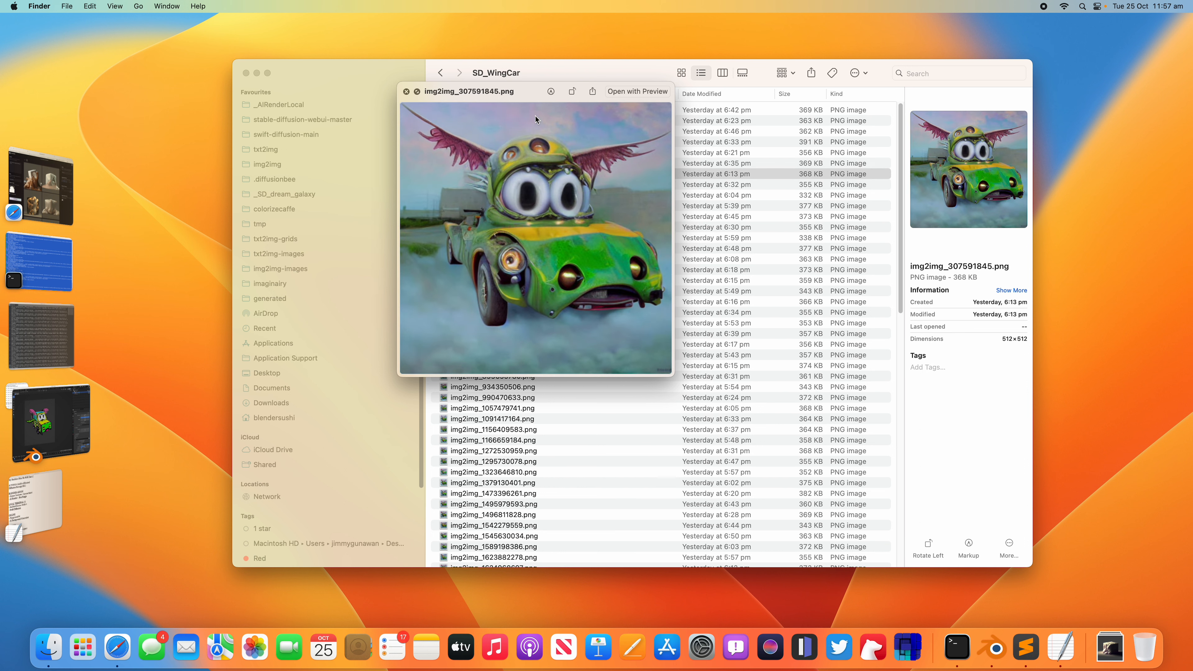
{"action": "key", "text": "Down"}
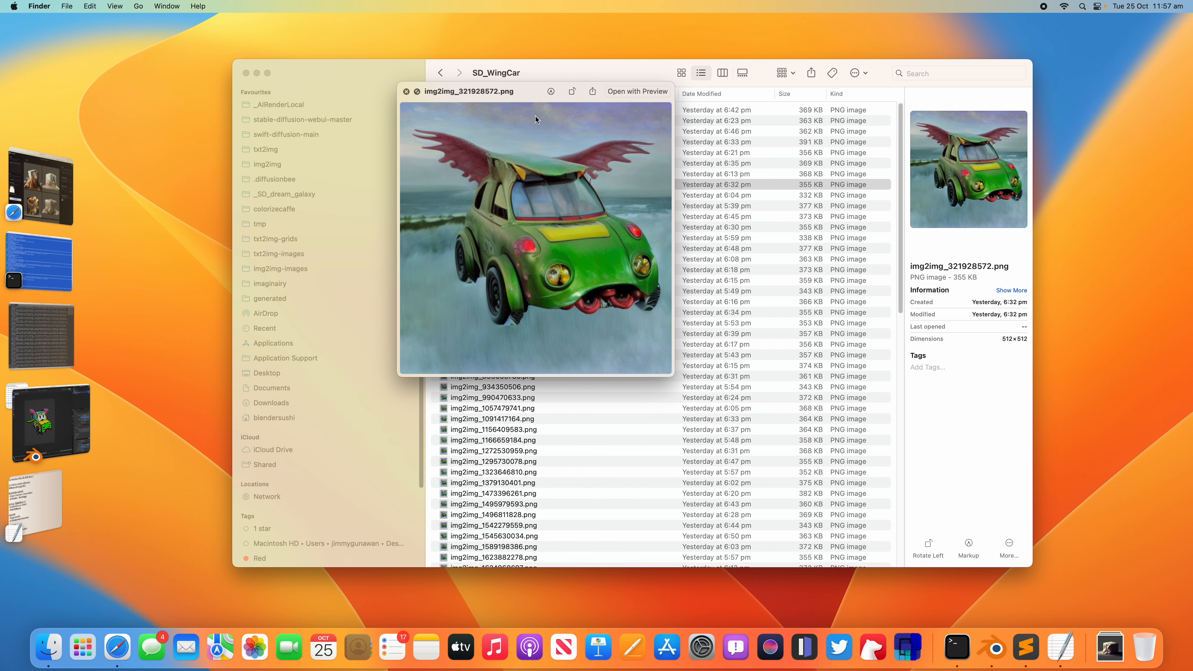
{"action": "key", "text": "Down"}
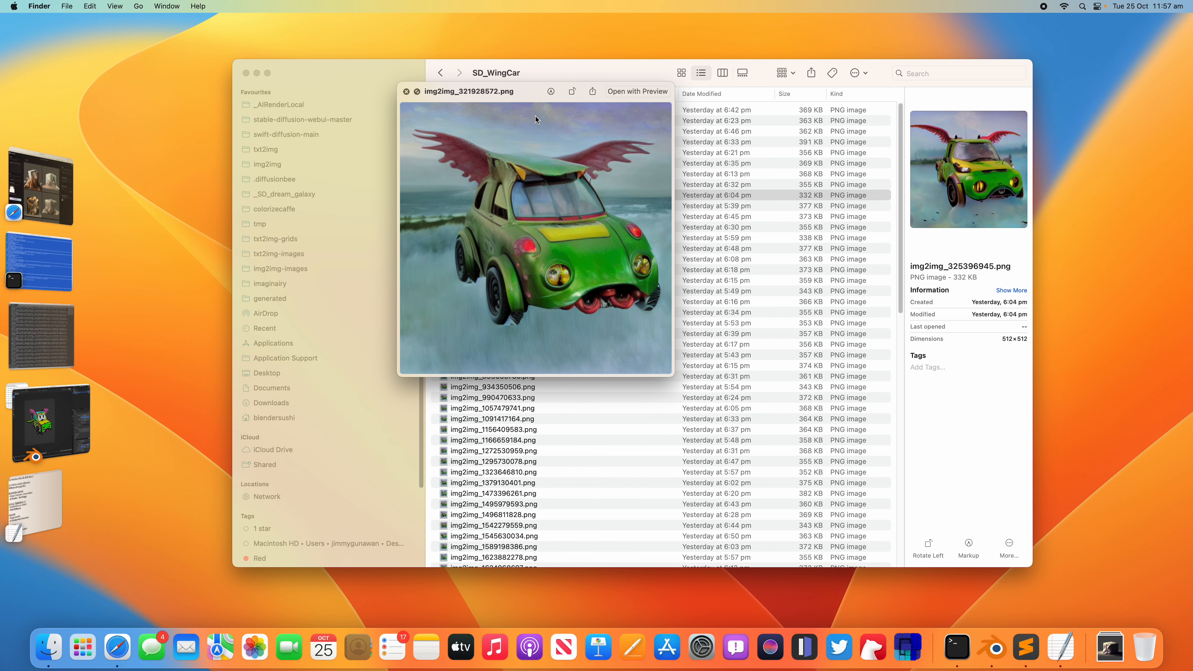
{"action": "key", "text": "Down"}
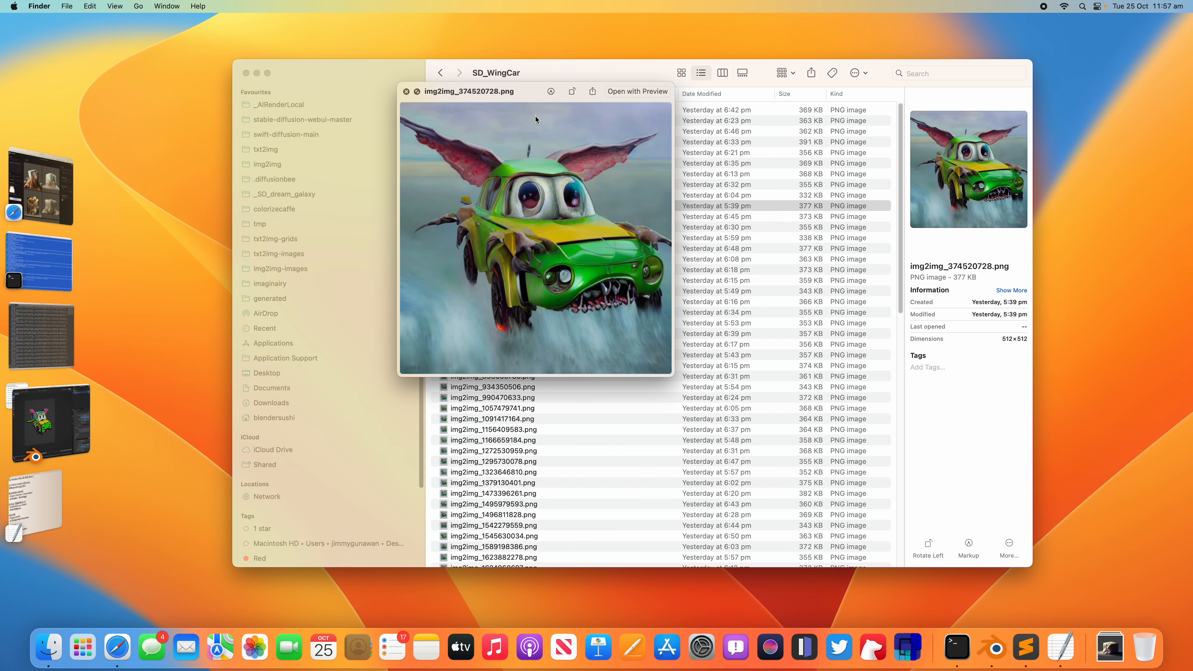
{"action": "key", "text": "Down"}
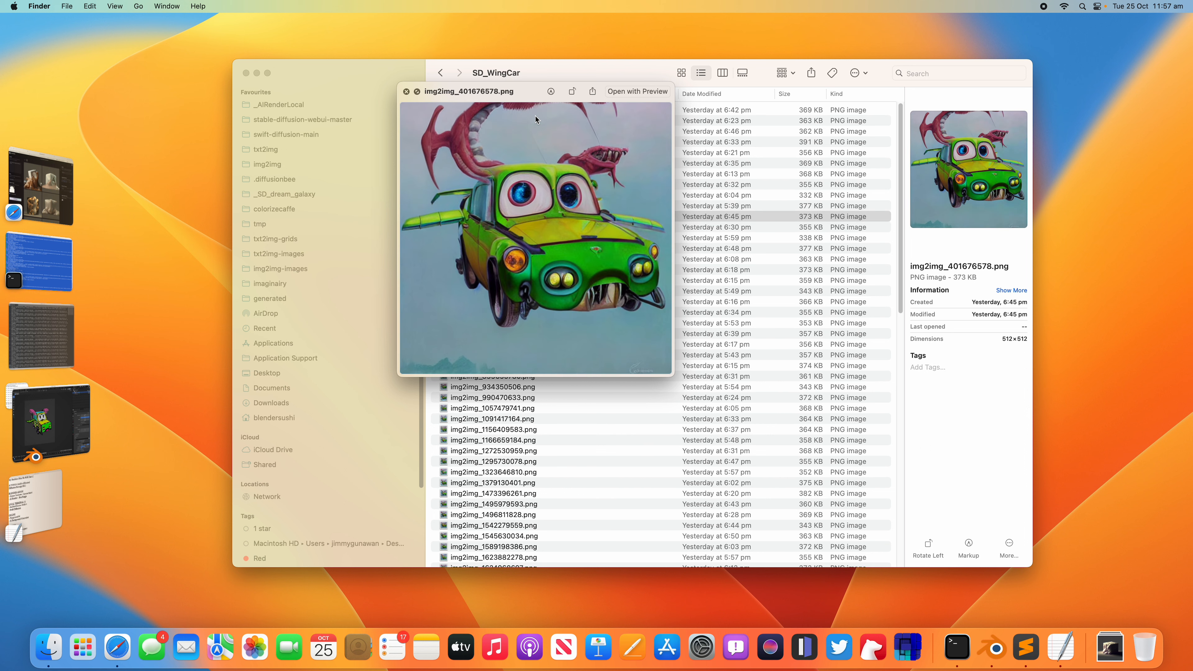
{"action": "key", "text": "Down"}
{"action": "key", "text": "Down"}
{"action": "key", "text": "Down"}
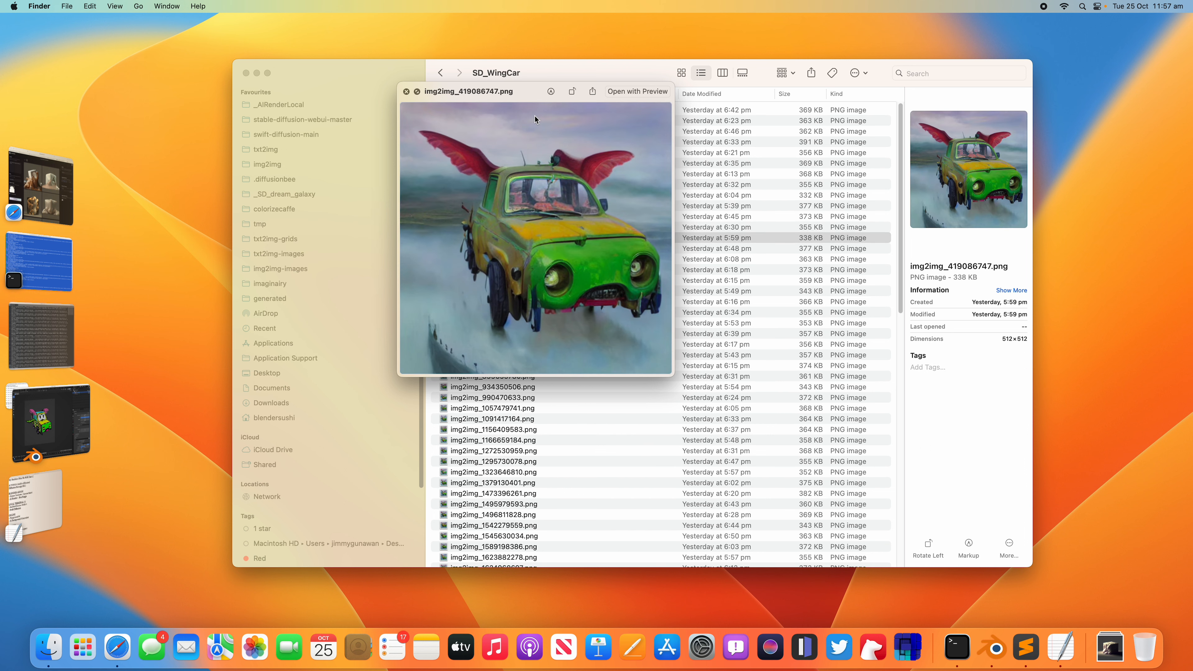
{"action": "key", "text": "Down"}
{"action": "key", "text": "Down"}
{"action": "key", "text": "Up"}
{"action": "key", "text": "Down"}
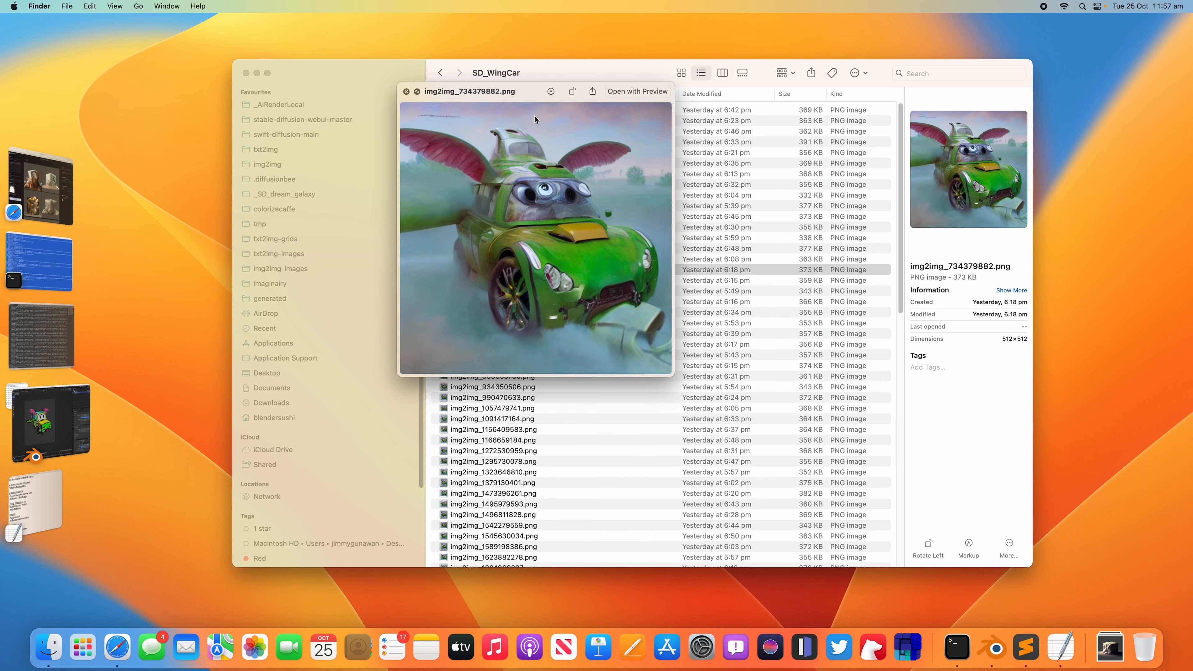
{"action": "key", "text": "Down"}
{"action": "key", "text": "Down"}
{"action": "key", "text": "Down"}
{"action": "key", "text": "Down"}
{"action": "key", "text": "Down"}
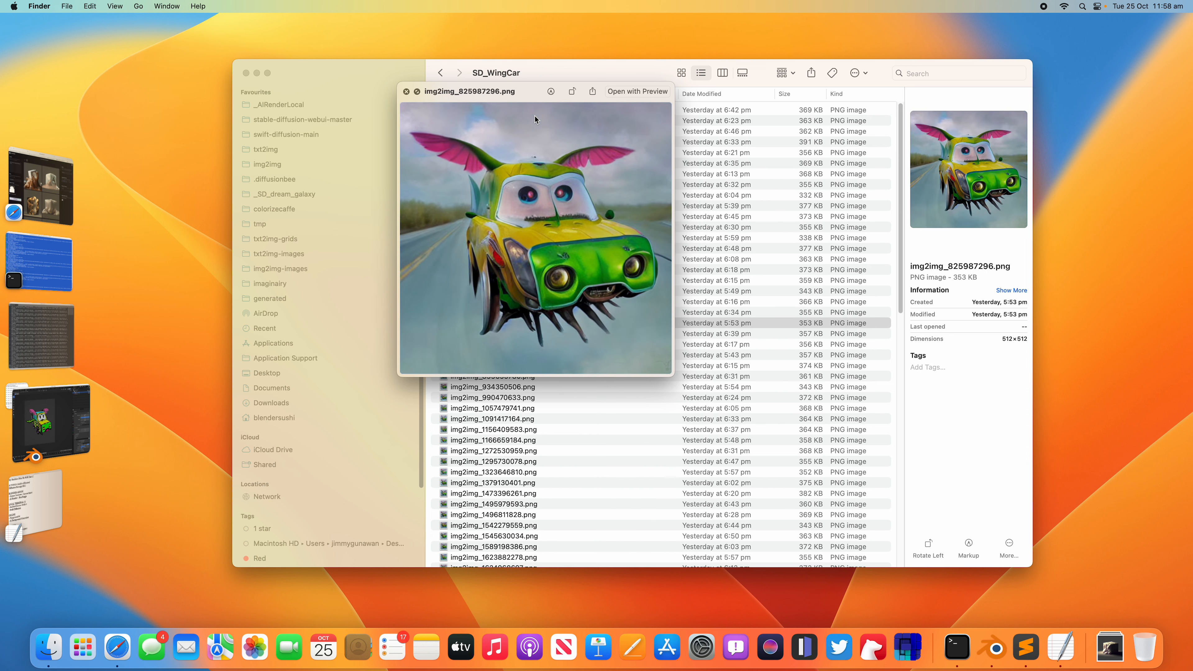
{"action": "key", "text": "Down"}
{"action": "key", "text": "Down"}
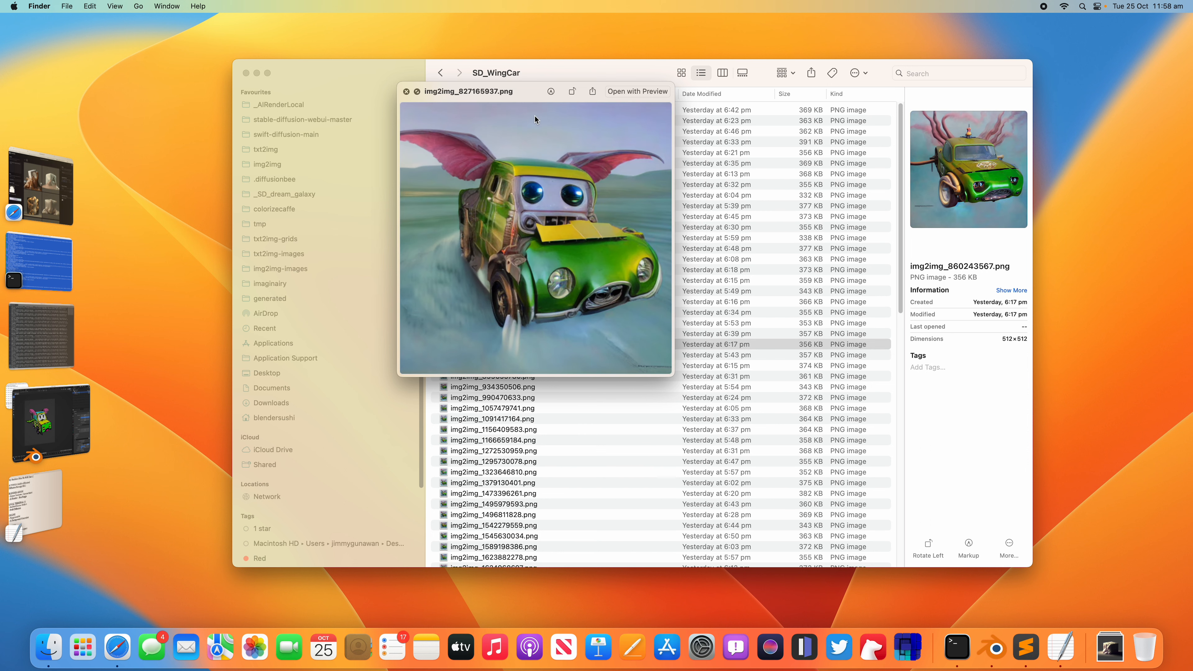
{"action": "key", "text": "Down"}
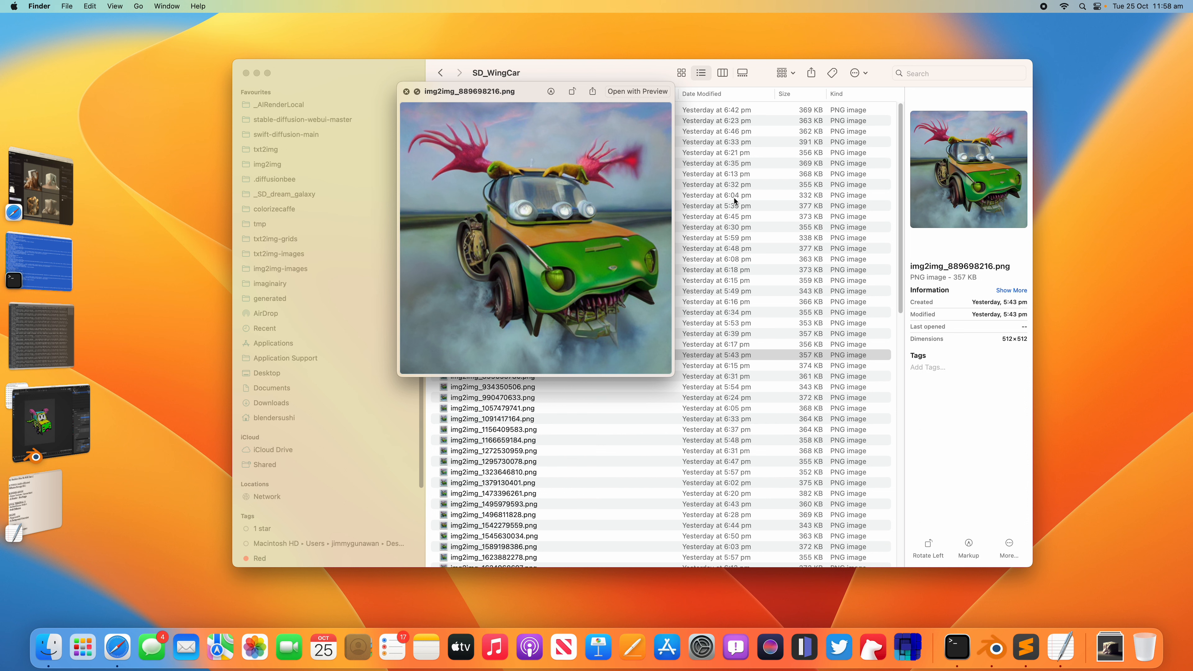
Sort the SD_WingCar folder by date modified, newest first, and close the image preview
{"action": "left_click", "coordinate": [725, 95]}
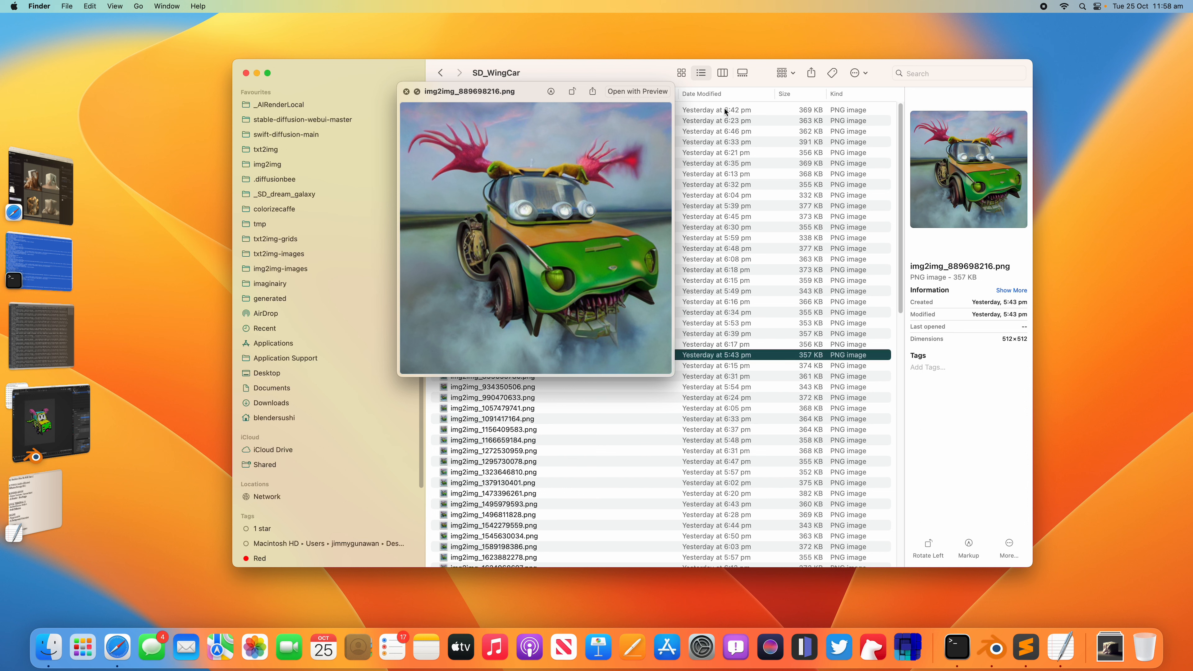
{"action": "left_click", "coordinate": [724, 92]}
{"action": "key", "text": "space"}
{"action": "scroll", "coordinate": [602, 136], "scroll_direction": "up", "scroll_amount": 10}
Preview the oldest file, init_img.png, in an enlarged preview window, and close the preview when finished
{"action": "left_click", "coordinate": [540, 110]}
{"action": "scroll", "coordinate": [560, 371], "scroll_direction": "down", "scroll_amount": 4}
{"action": "scroll", "coordinate": [550, 409], "scroll_direction": "down", "scroll_amount": 8}
{"action": "left_click", "coordinate": [537, 556]}
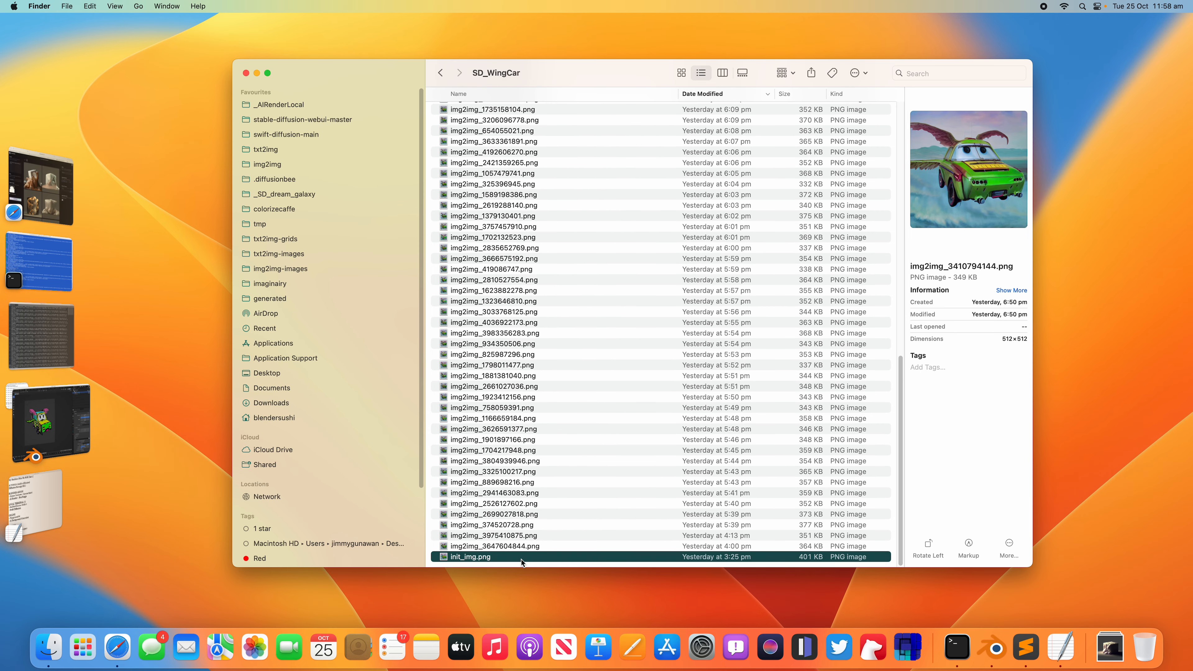
{"action": "key", "text": "space"}
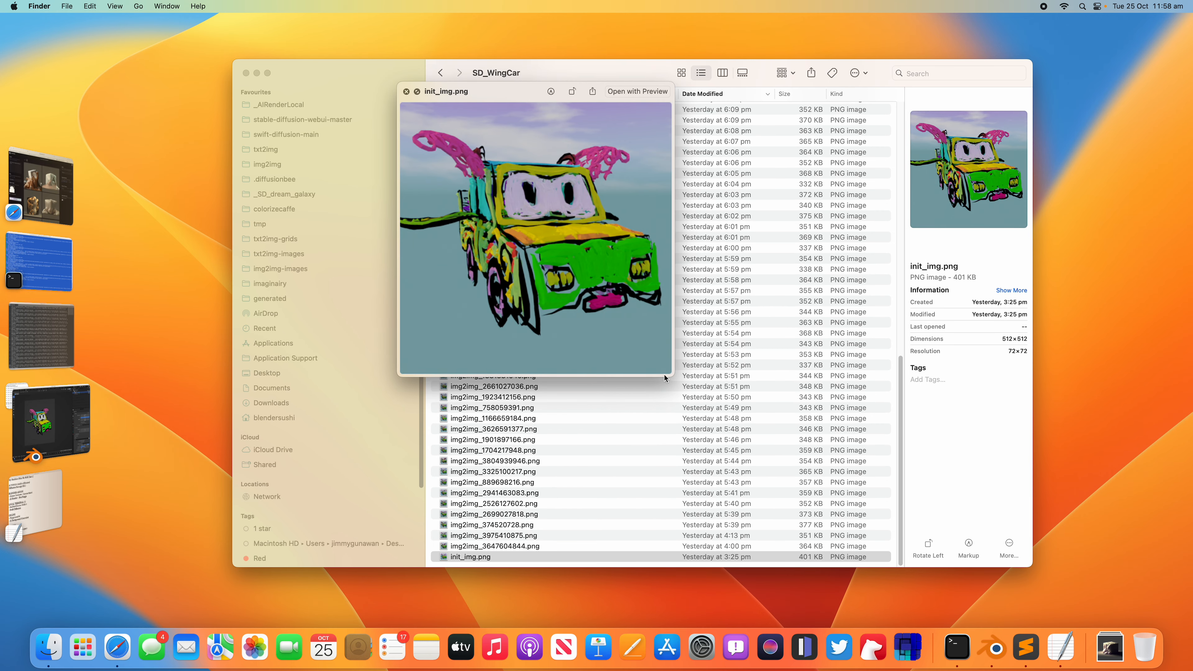
{"action": "left_click_drag", "start_coordinate": [674, 376], "coordinate": [809, 526]}
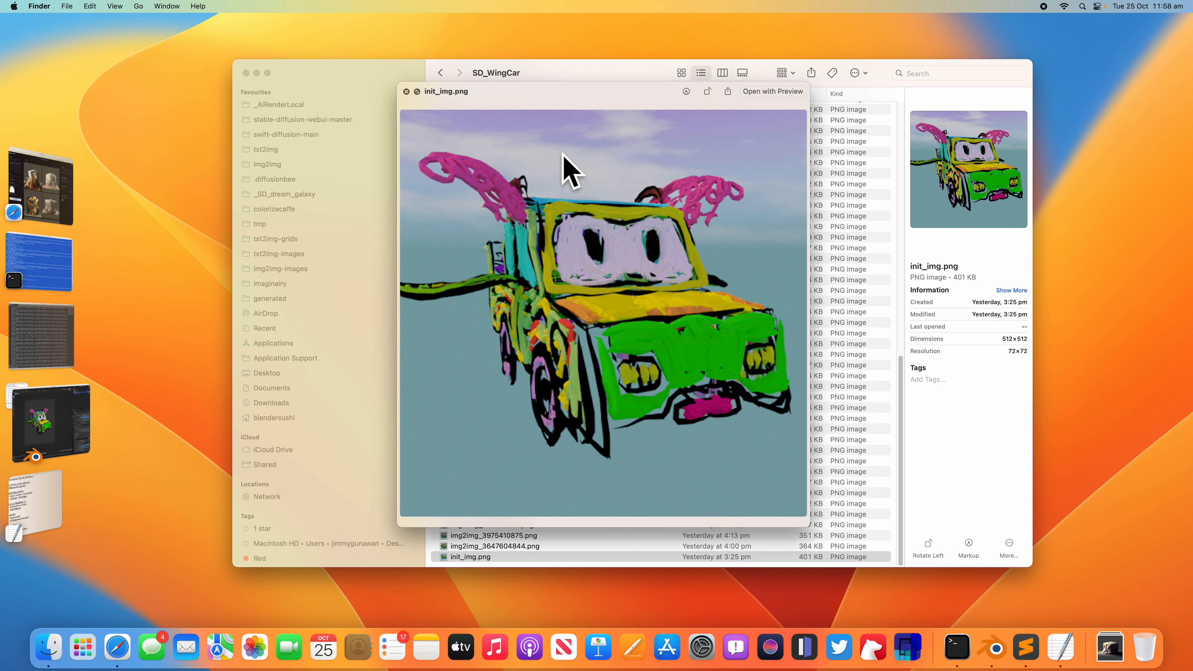
{"action": "left_click", "coordinate": [407, 92]}
Preview the generated winged car images one by one, from img2img_3647604844.png up to the newest, img2img_3410794144.png
{"action": "left_click", "coordinate": [557, 543]}
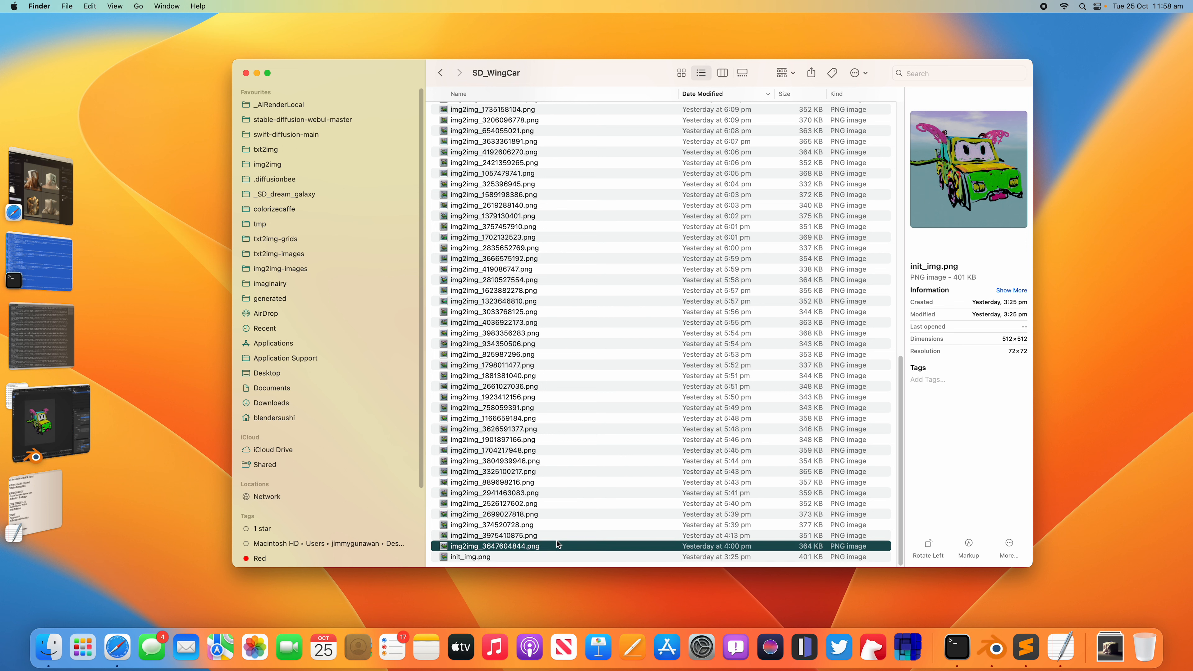
{"action": "key", "text": "space"}
{"action": "key", "text": "Up"}
{"action": "key", "text": "Up"}
{"action": "key", "text": "Up"}
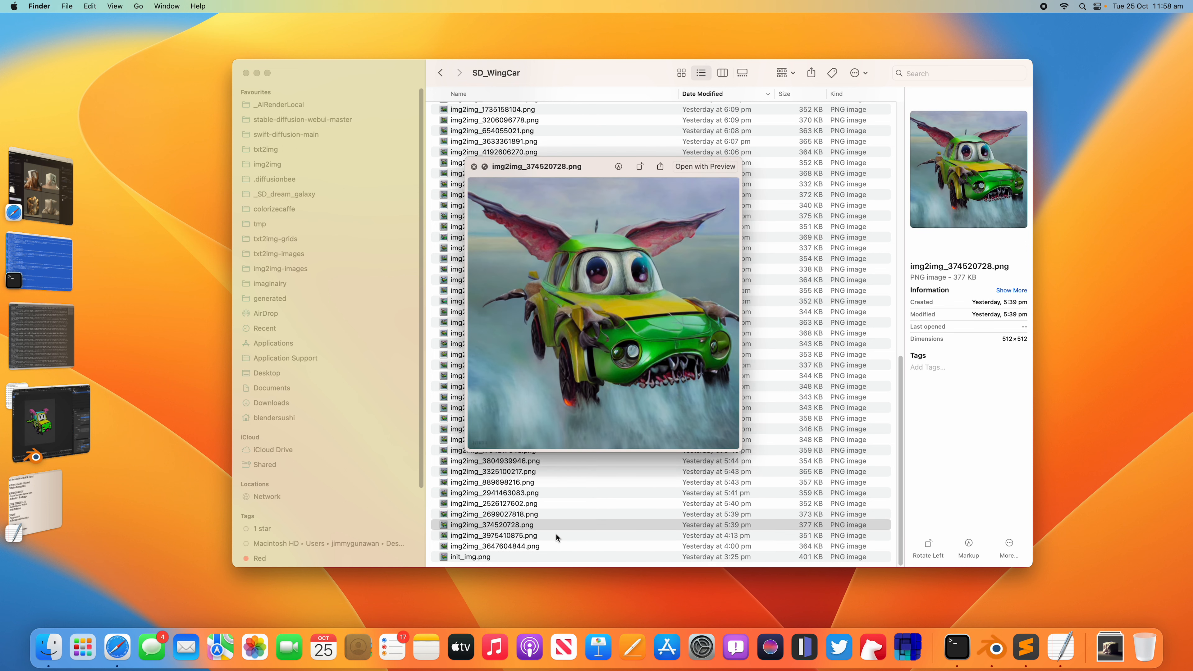
{"action": "key", "text": "Up"}
{"action": "key", "text": "Up"}
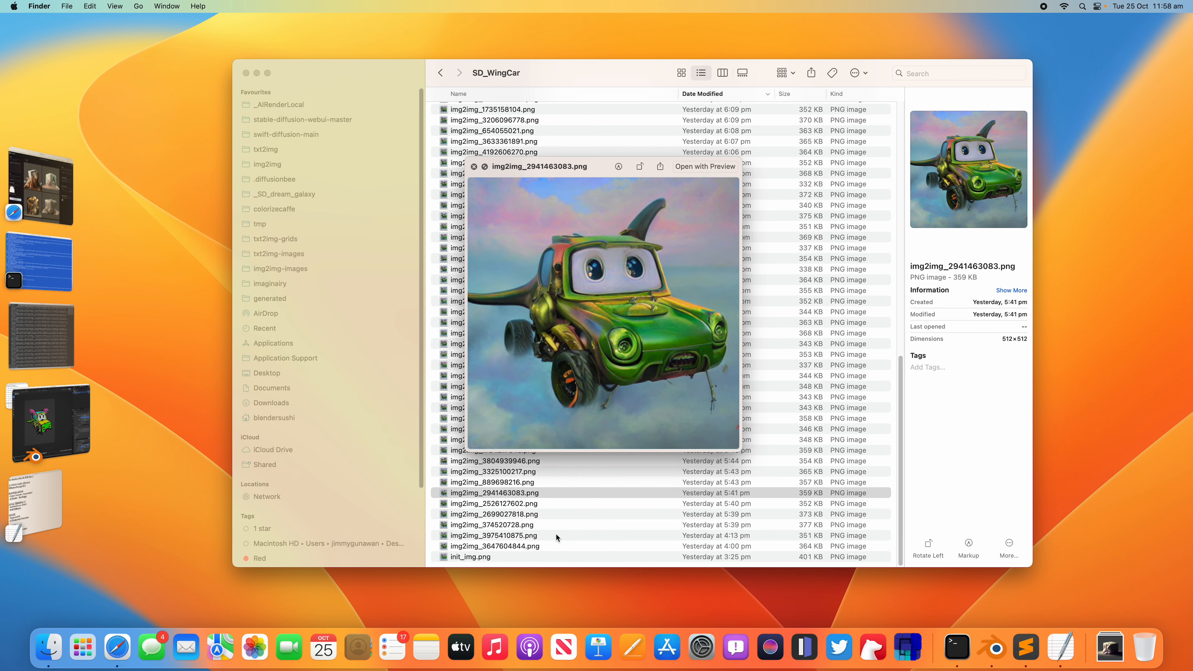
{"action": "key", "text": "Up"}
{"action": "key", "text": "Up"}
{"action": "key", "text": "Up"}
{"action": "key", "text": "Up"}
{"action": "key", "text": "Up"}
{"action": "key", "text": "Up"}
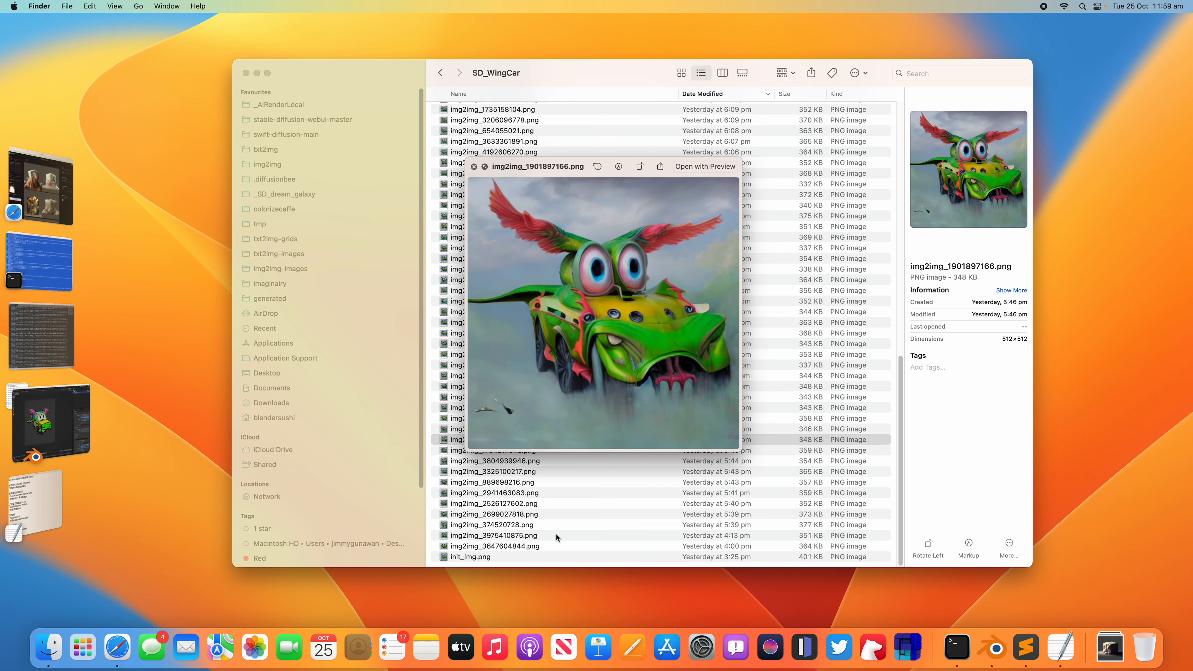
{"action": "key", "text": "Up"}
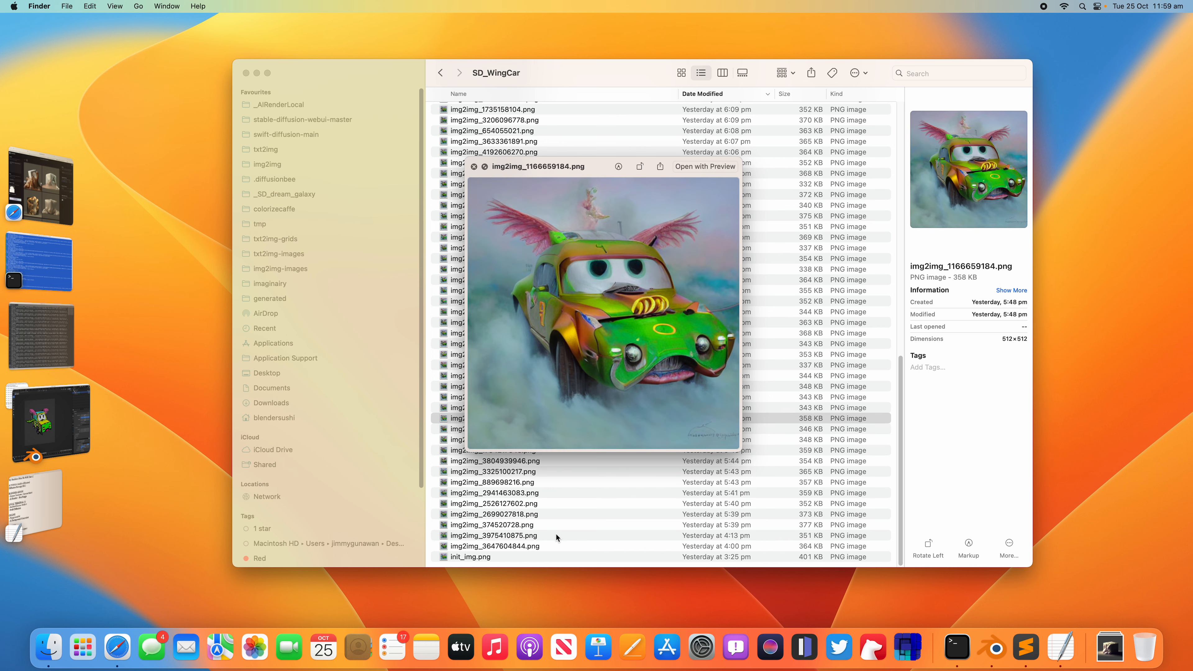
{"action": "key", "text": "Up"}
{"action": "key", "text": "Up"}
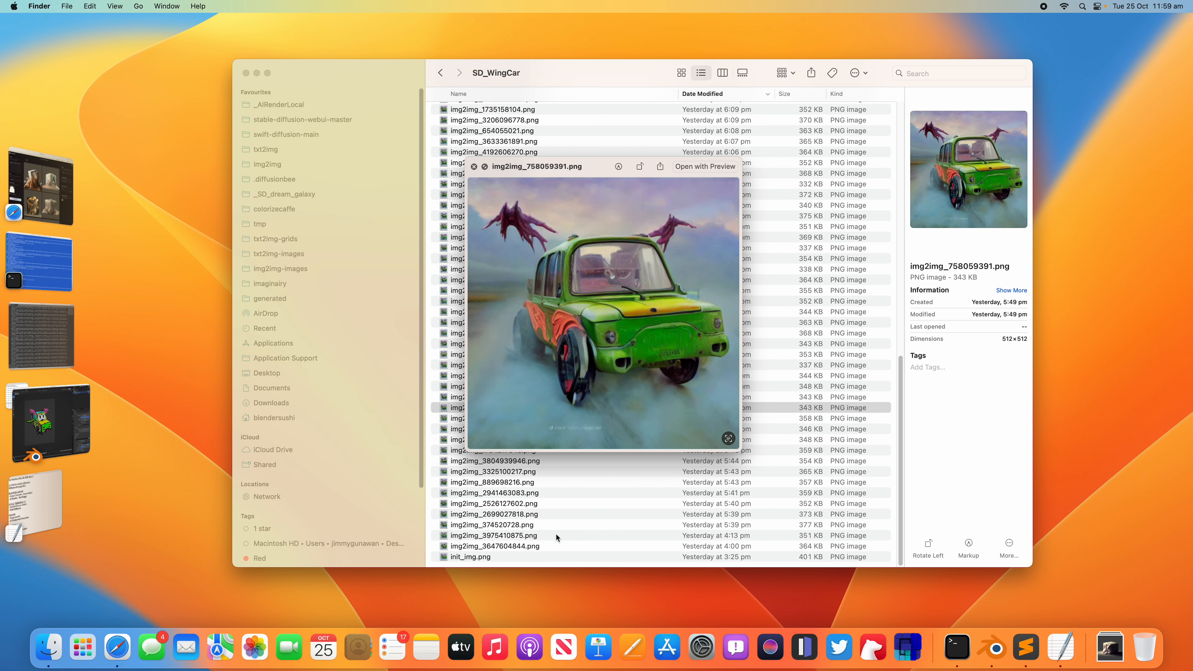
{"action": "key", "text": "Up"}
{"action": "key", "text": "Up"}
{"action": "key", "text": "Up"}
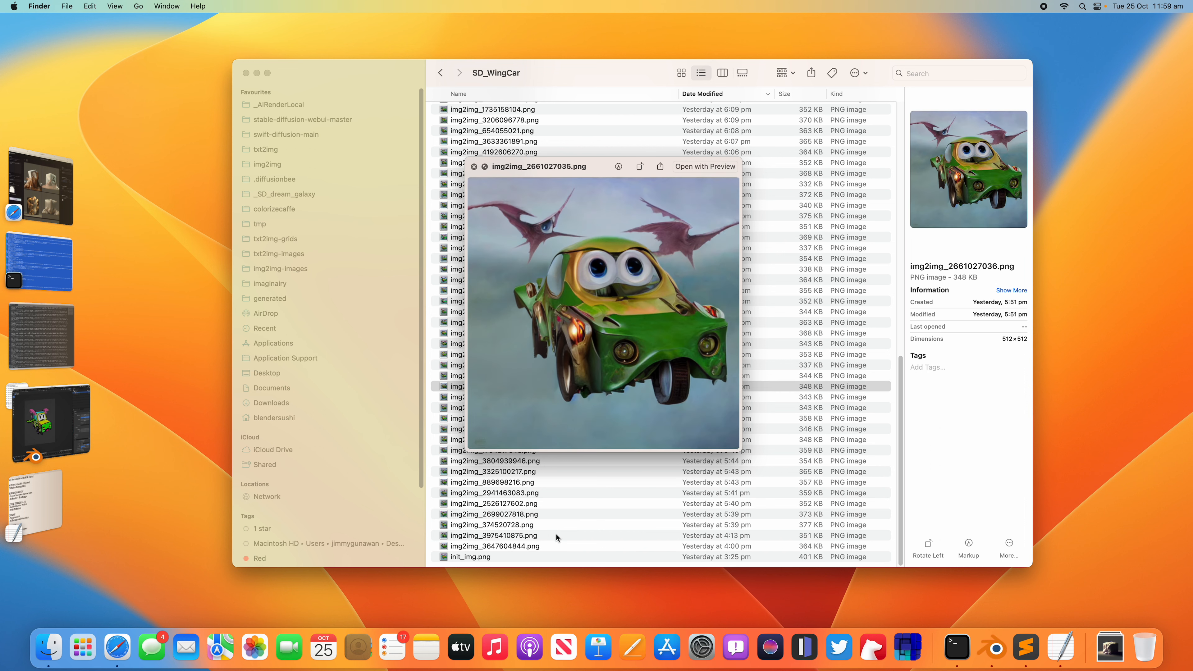
{"action": "key", "text": "Up"}
{"action": "key", "text": "Up"}
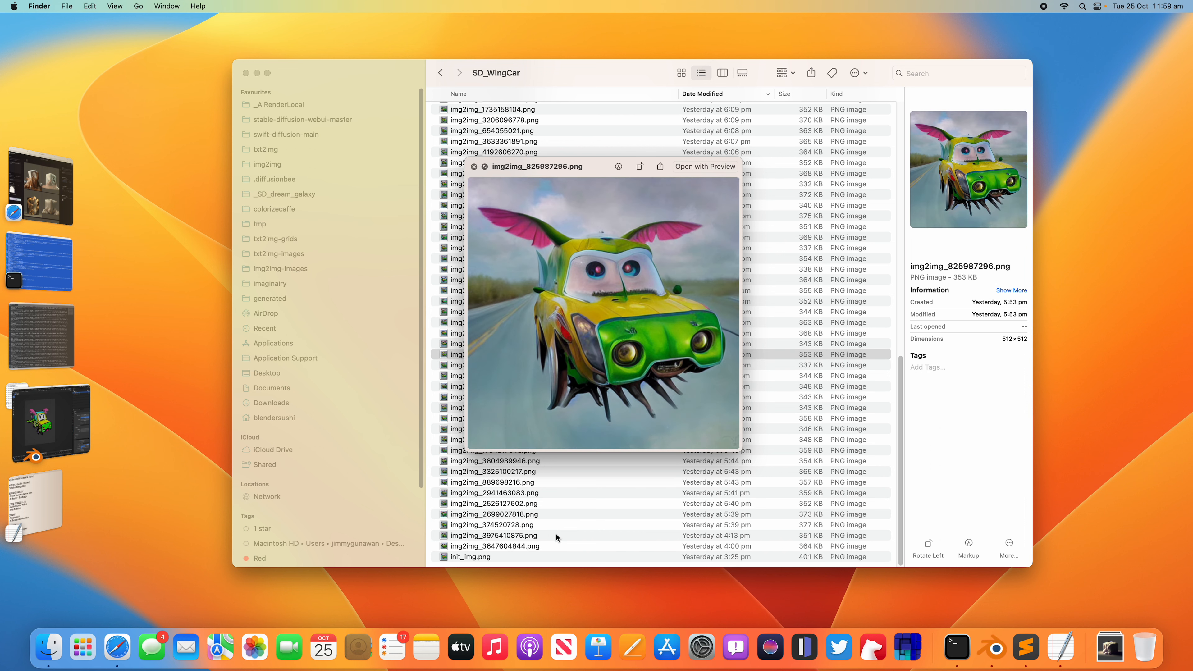
{"action": "key", "text": "Up"}
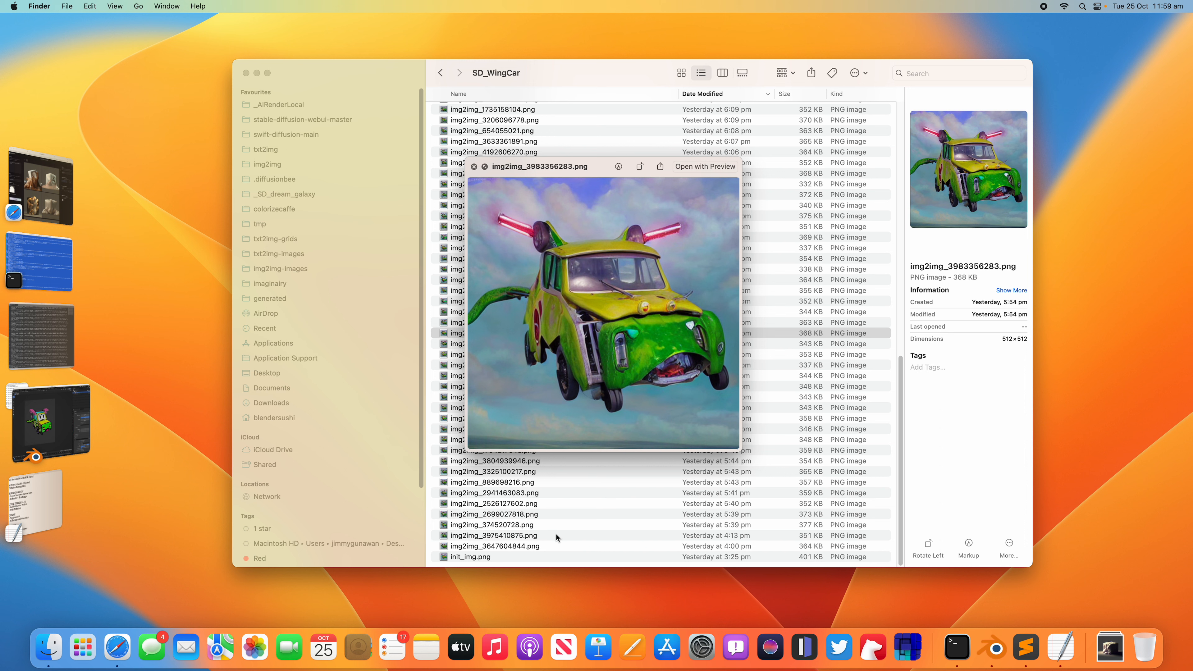
{"action": "key", "text": "Up"}
{"action": "key", "text": "Up"}
{"action": "key", "text": "Up"}
{"action": "key", "text": "Up"}
{"action": "key", "text": "Up"}
{"action": "key", "text": "Up"}
{"action": "key", "text": "Up"}
{"action": "key", "text": "Up"}
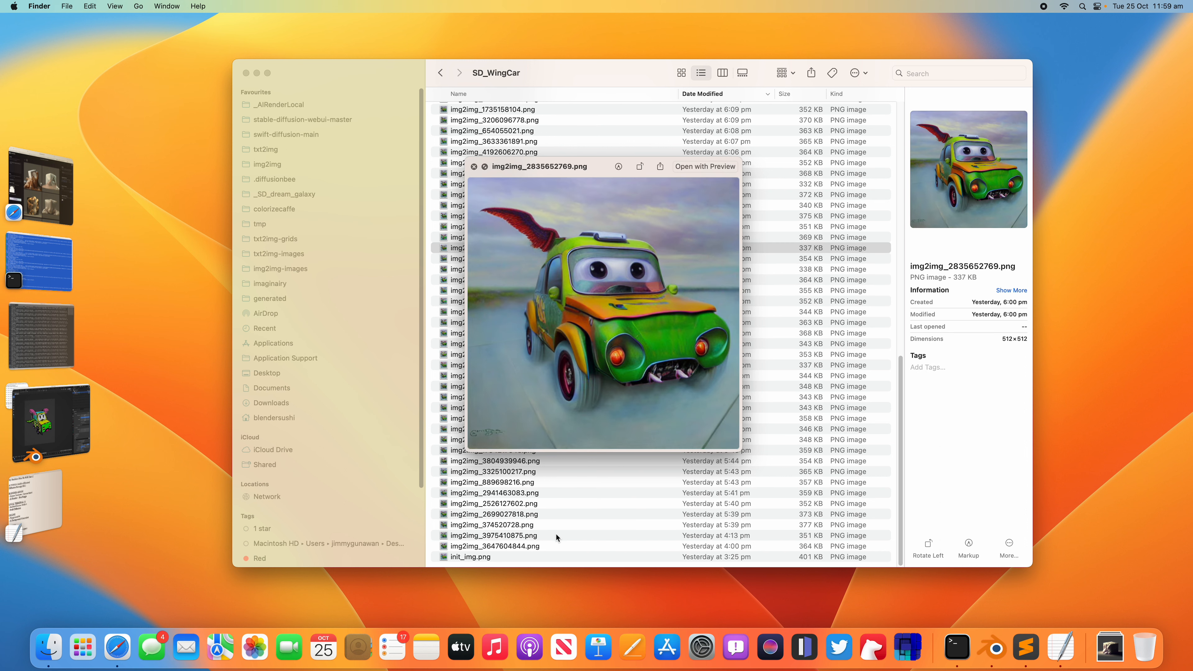
{"action": "key", "text": "Up"}
{"action": "key", "text": "Up"}
{"action": "key", "text": "Up"}
{"action": "key", "text": "Up"}
{"action": "key", "text": "Up"}
{"action": "key", "text": "Up"}
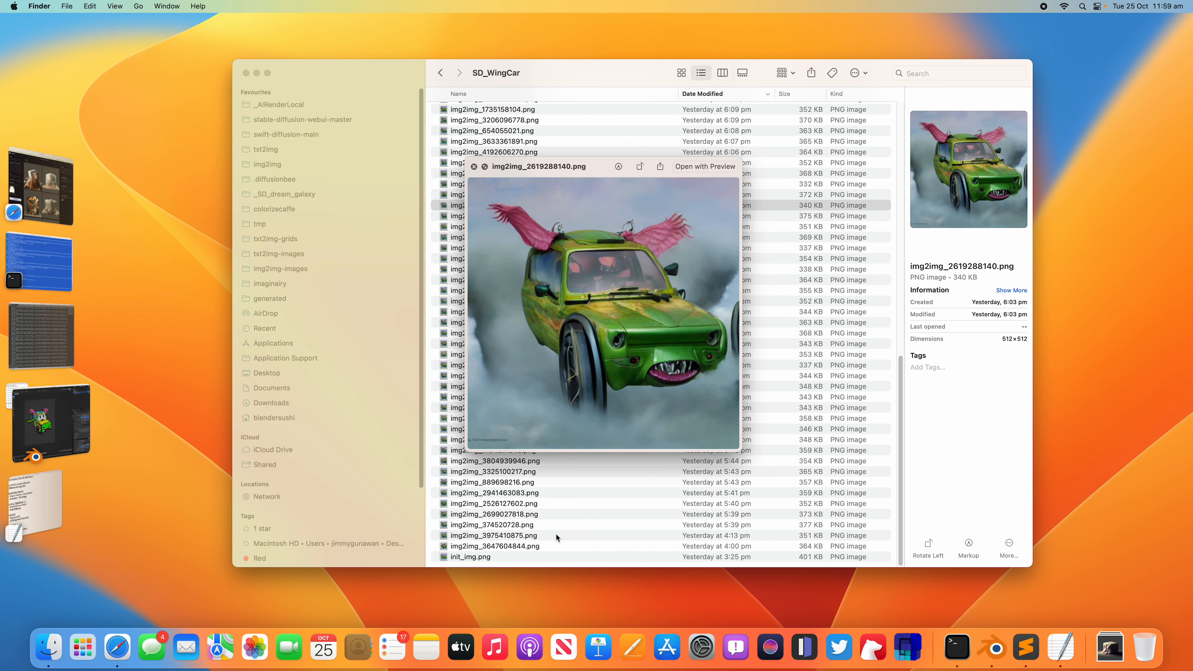
{"action": "key", "text": "Up"}
{"action": "key", "text": "Up"}
{"action": "key", "text": "Up"}
{"action": "key", "text": "Up"}
{"action": "key", "text": "Up"}
{"action": "key", "text": "Up"}
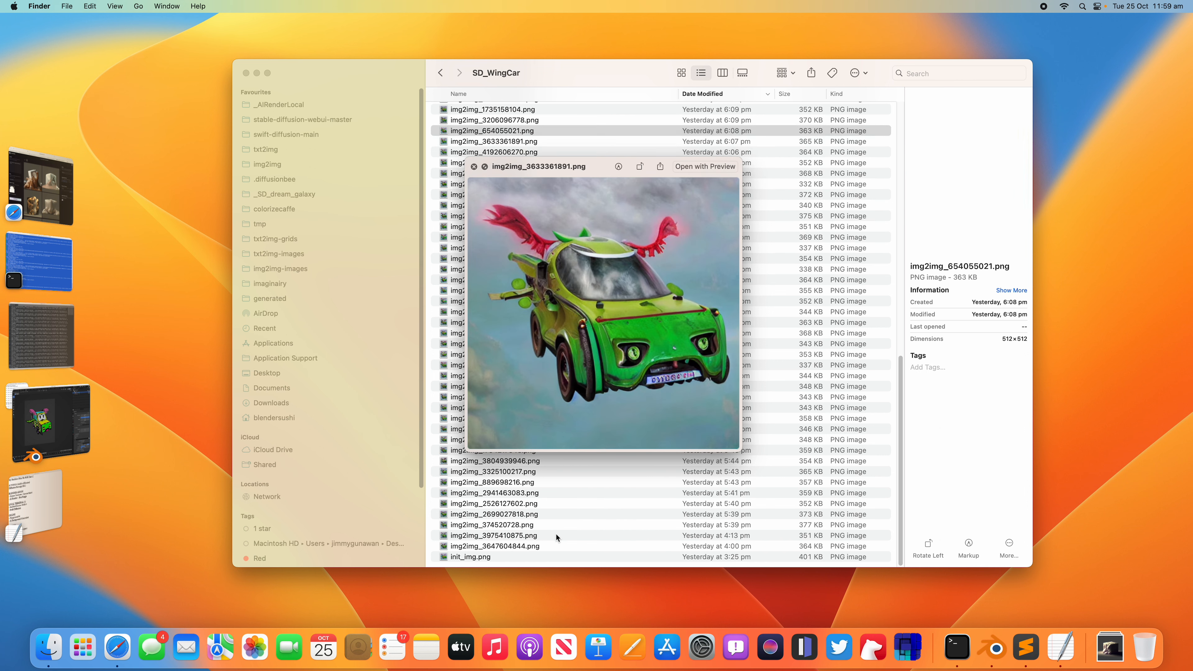
{"action": "key", "text": "Up"}
{"action": "key", "text": "Up"}
{"action": "key", "text": "Up"}
{"action": "key", "text": "Up"}
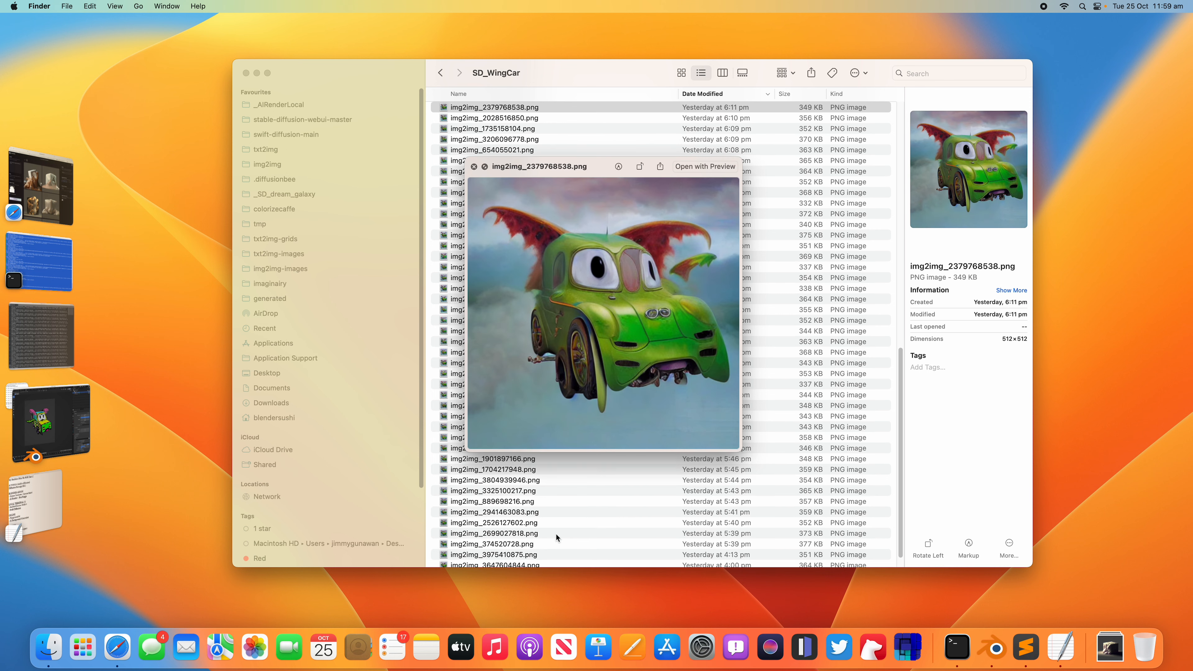
{"action": "key", "text": "Up"}
{"action": "key", "text": "Up"}
{"action": "key", "text": "Up"}
{"action": "key", "text": "Up"}
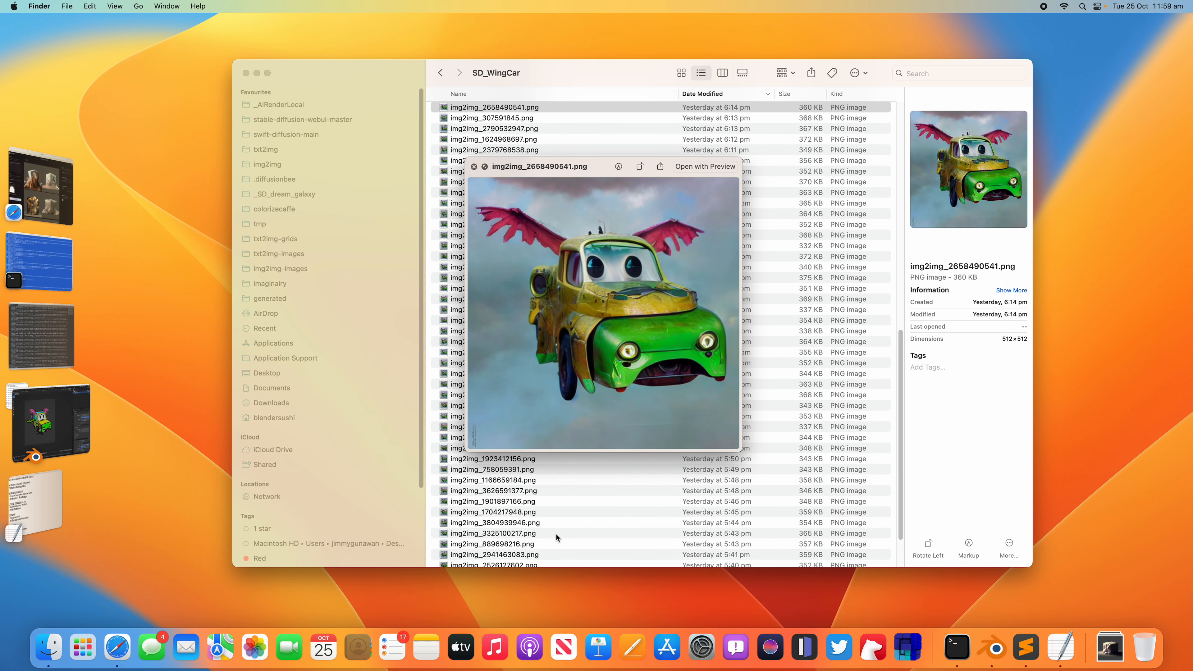
{"action": "key", "text": "Up"}
{"action": "key", "text": "Up"}
{"action": "key", "text": "Up"}
{"action": "key", "text": "Up"}
{"action": "key", "text": "Up"}
{"action": "key", "text": "Up"}
{"action": "key", "text": "Up"}
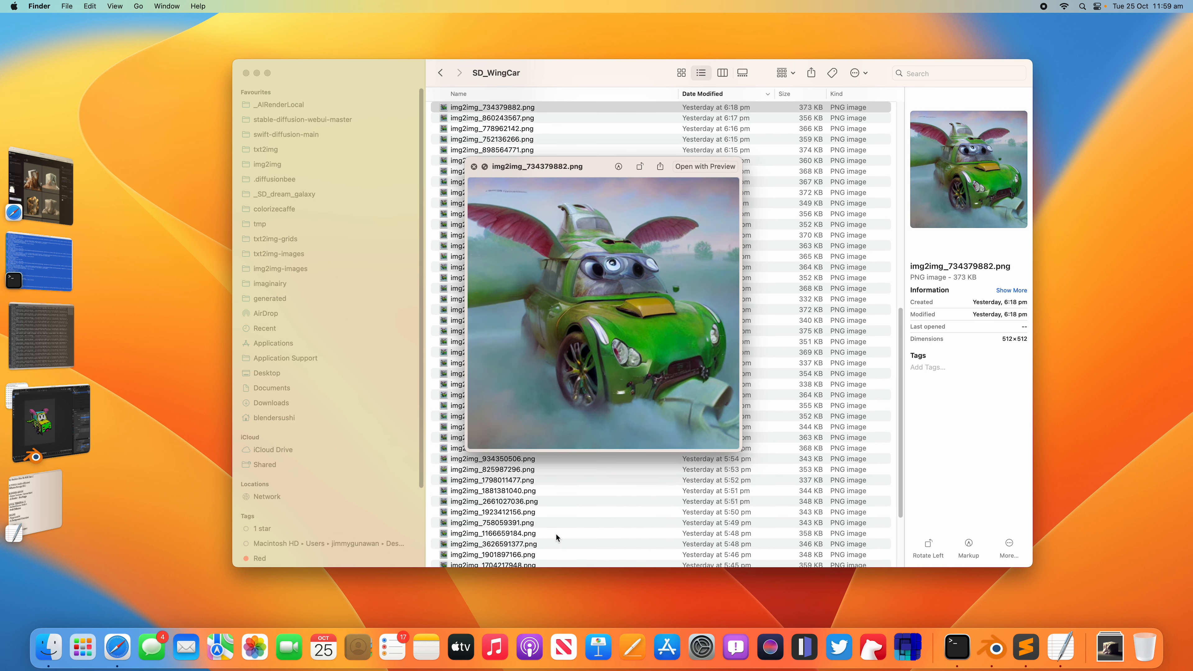
{"action": "key", "text": "Up"}
{"action": "key", "text": "Up"}
{"action": "key", "text": "Up"}
{"action": "key", "text": "Up"}
{"action": "key", "text": "Up"}
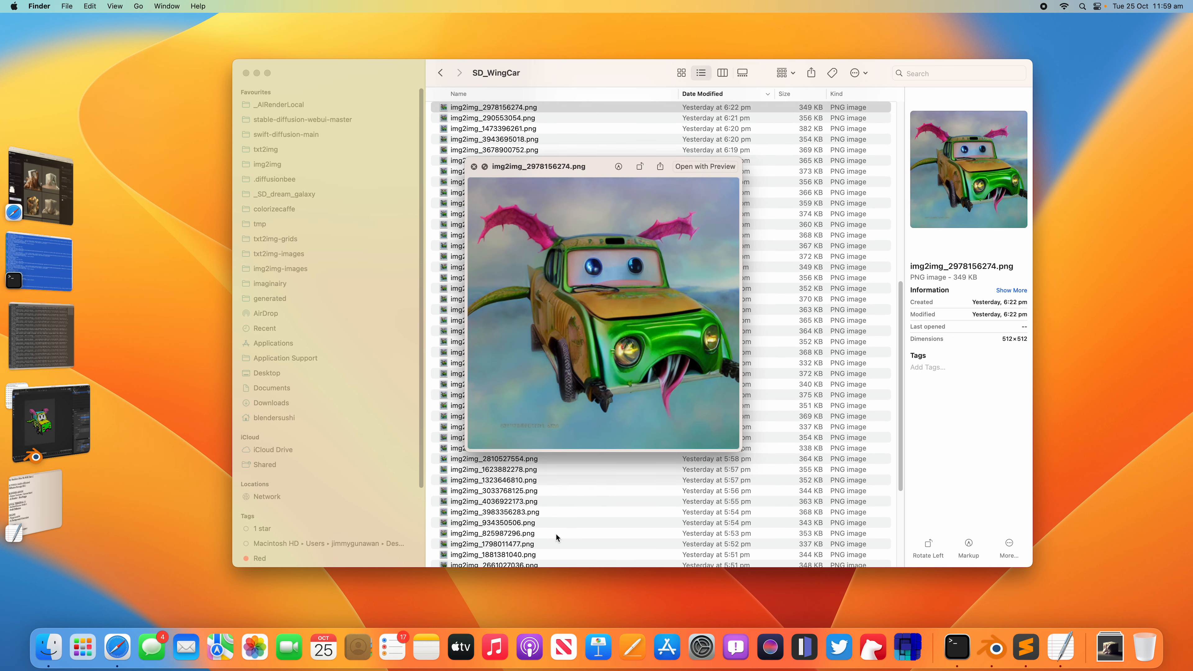
{"action": "key", "text": "Down"}
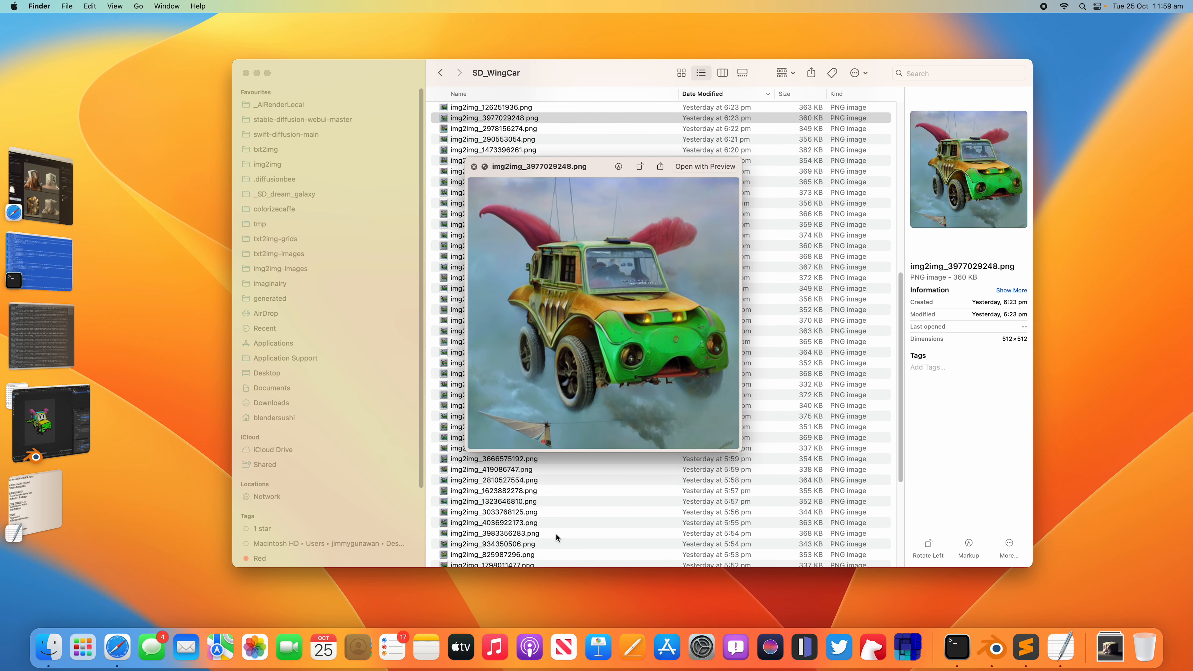
{"action": "key", "text": "Up"}
{"action": "key", "text": "Up"}
{"action": "key", "text": "Up"}
{"action": "key", "text": "Up"}
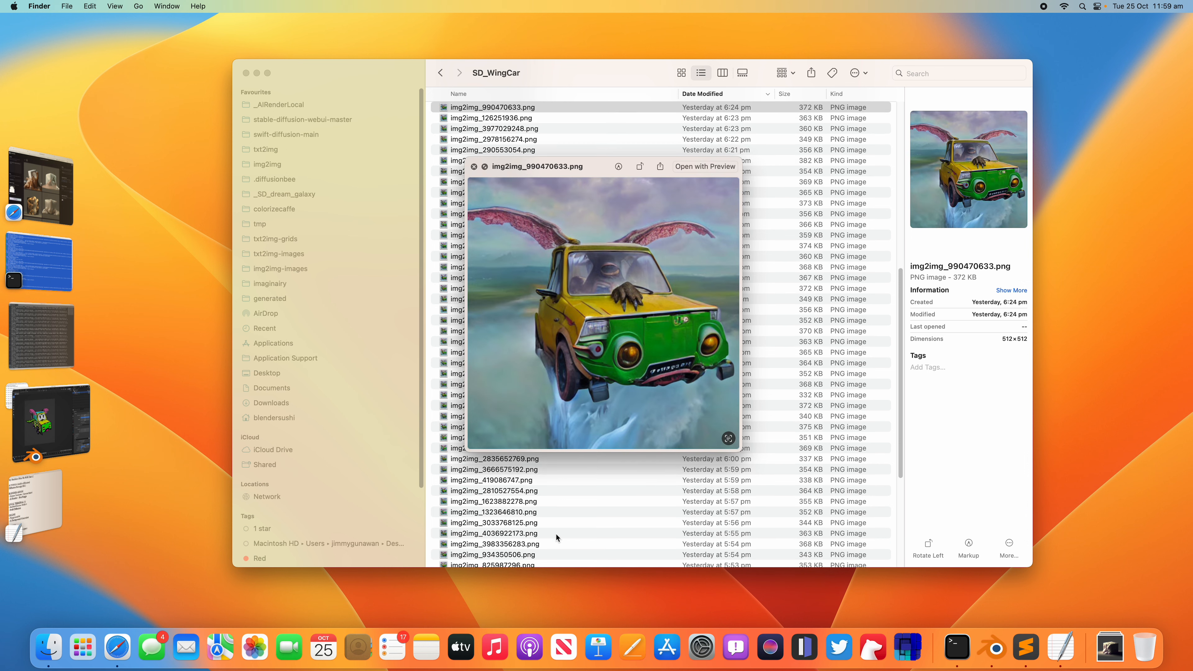
{"action": "key", "text": "Up"}
{"action": "key", "text": "Up"}
{"action": "key", "text": "Up"}
{"action": "key", "text": "Up"}
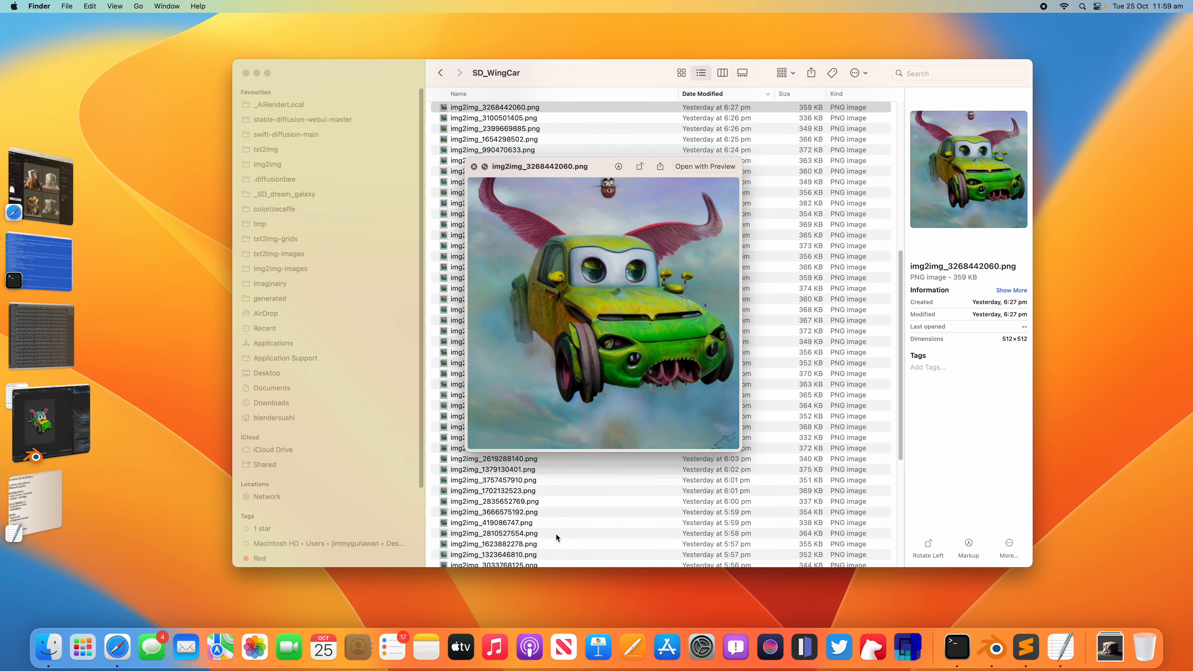
{"action": "key", "text": "Up"}
{"action": "key", "text": "Up"}
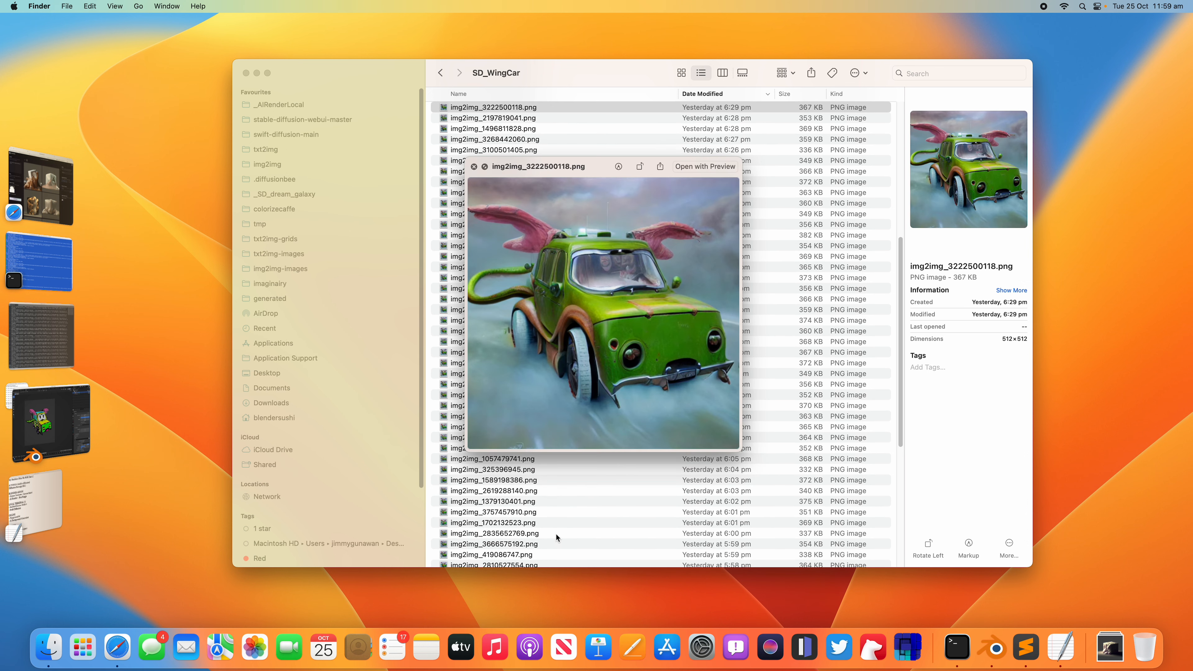
{"action": "key", "text": "Up"}
{"action": "key", "text": "Up"}
{"action": "key", "text": "Up"}
{"action": "key", "text": "Up"}
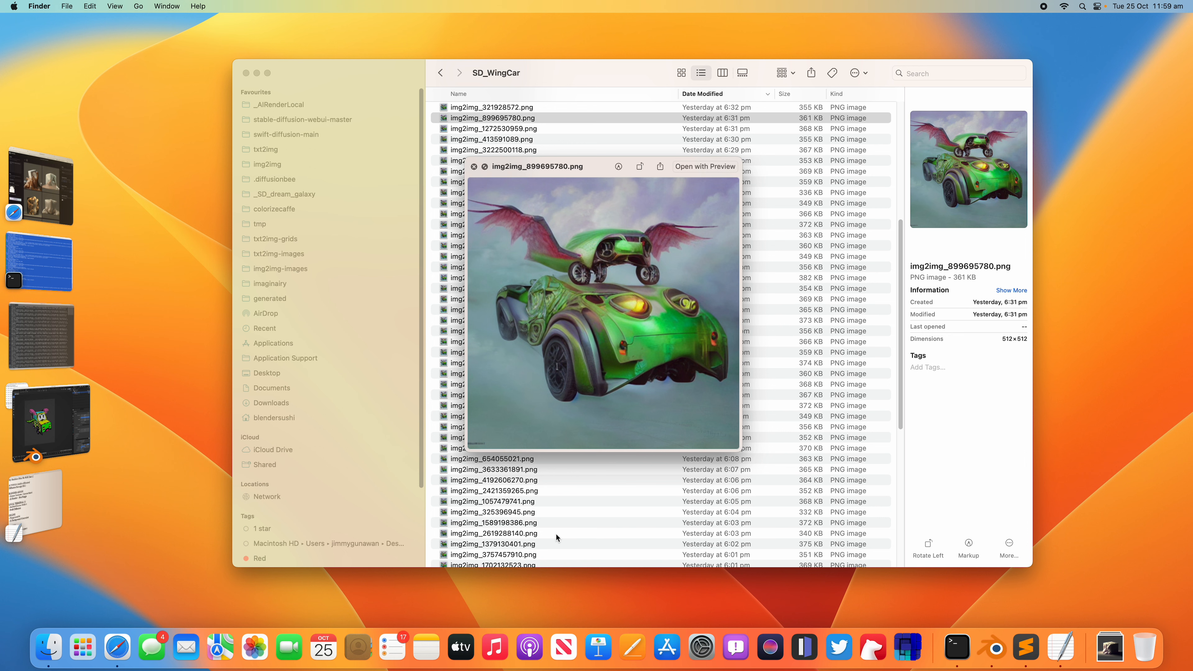
{"action": "key", "text": "Up"}
{"action": "key", "text": "Up"}
{"action": "key", "text": "Up"}
{"action": "key", "text": "Up"}
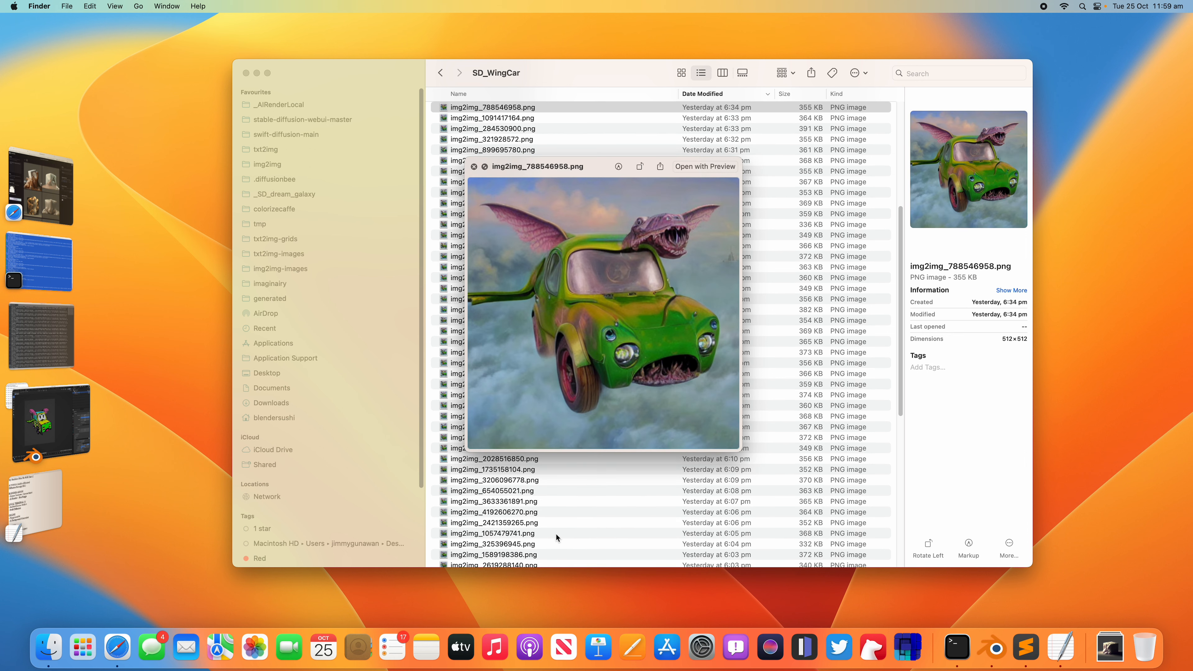
{"action": "key", "text": "Up"}
{"action": "key", "text": "Up"}
{"action": "key", "text": "Up"}
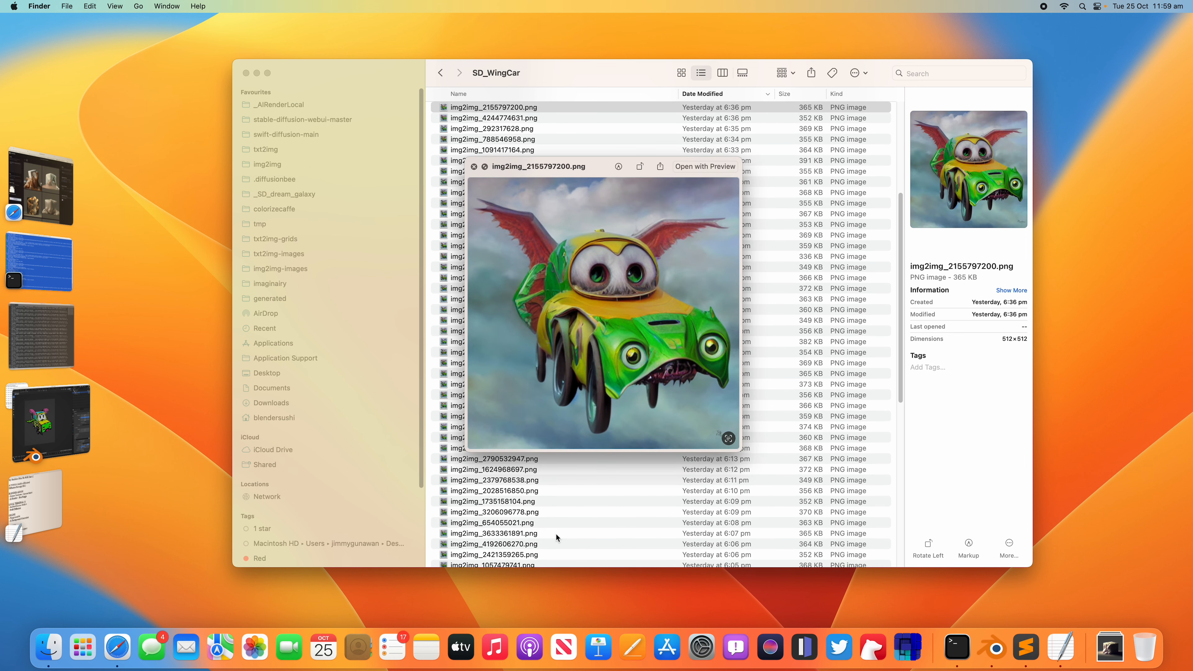
{"action": "key", "text": "Up"}
{"action": "key", "text": "Up"}
{"action": "key", "text": "Up"}
{"action": "key", "text": "Up"}
{"action": "key", "text": "Up"}
{"action": "key", "text": "Up"}
{"action": "key", "text": "Up"}
{"action": "key", "text": "Up"}
{"action": "key", "text": "Up"}
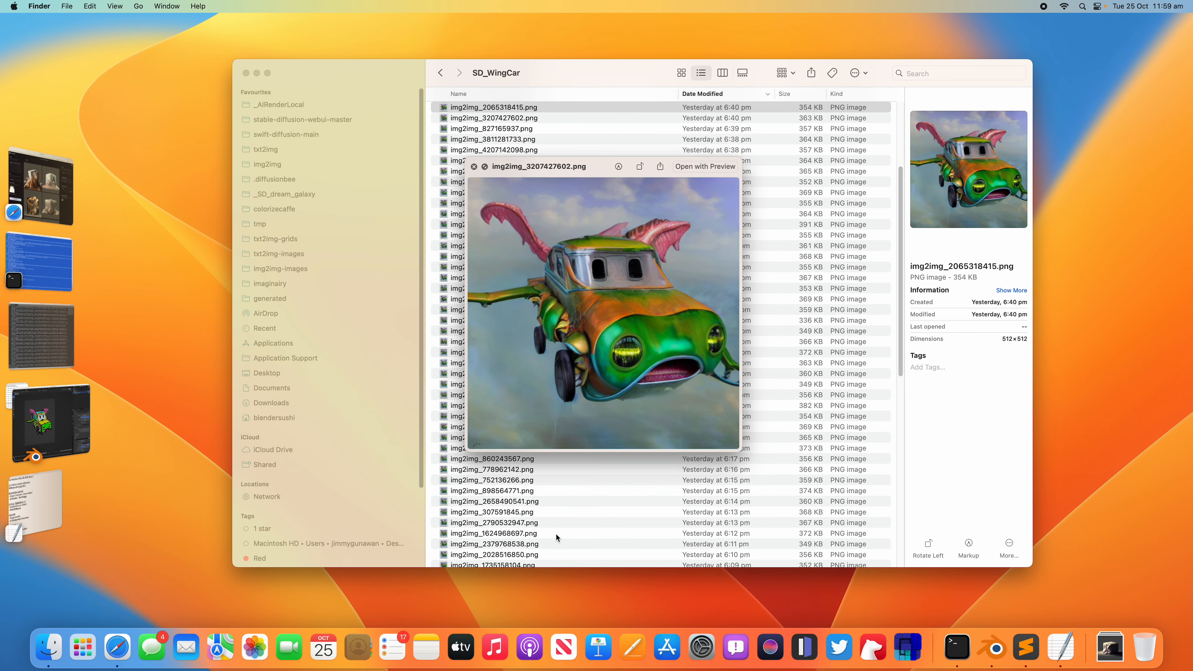
{"action": "key", "text": "Up"}
{"action": "key", "text": "Up"}
{"action": "key", "text": "Down"}
{"action": "key", "text": "Down"}
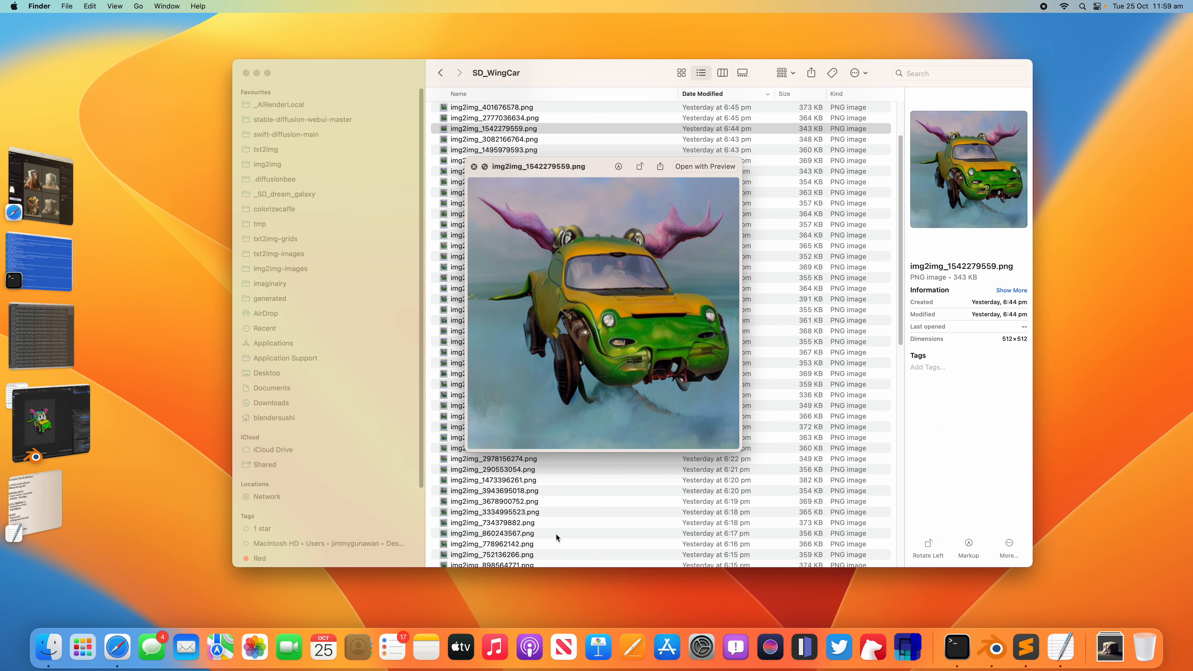
{"action": "key", "text": "Up"}
{"action": "key", "text": "Up"}
{"action": "key", "text": "Up"}
{"action": "key", "text": "Up"}
{"action": "key", "text": "Up"}
{"action": "key", "text": "Up"}
{"action": "key", "text": "Up"}
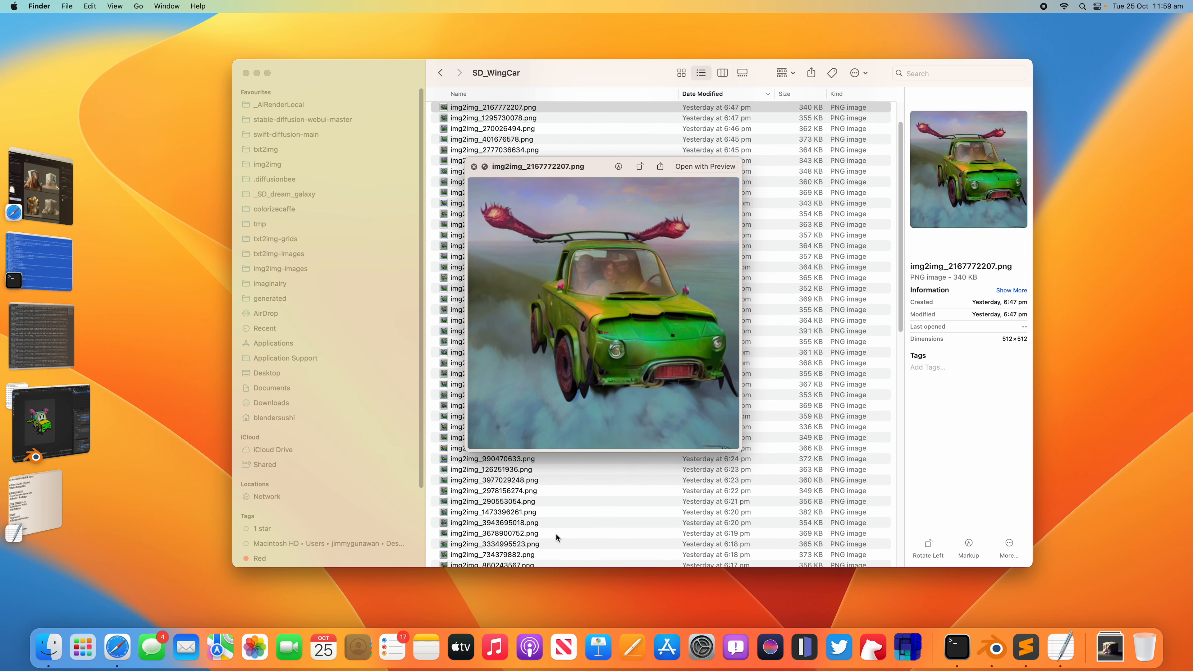
{"action": "key", "text": "Down"}
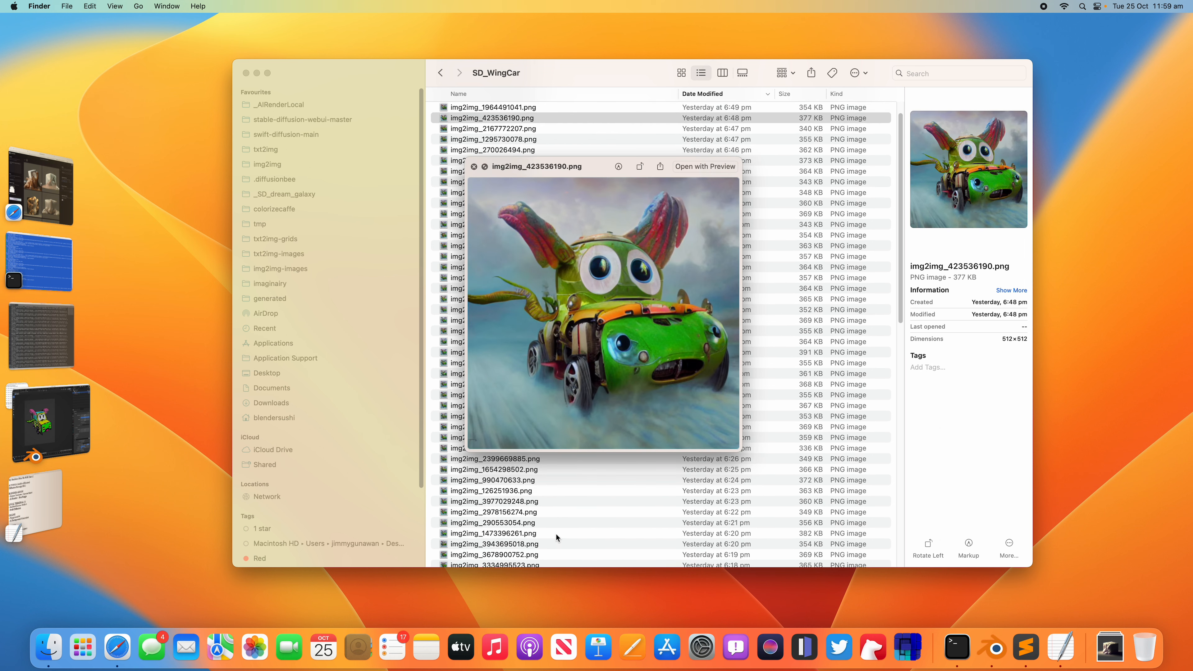
{"action": "key", "text": "Up"}
{"action": "key", "text": "Up"}
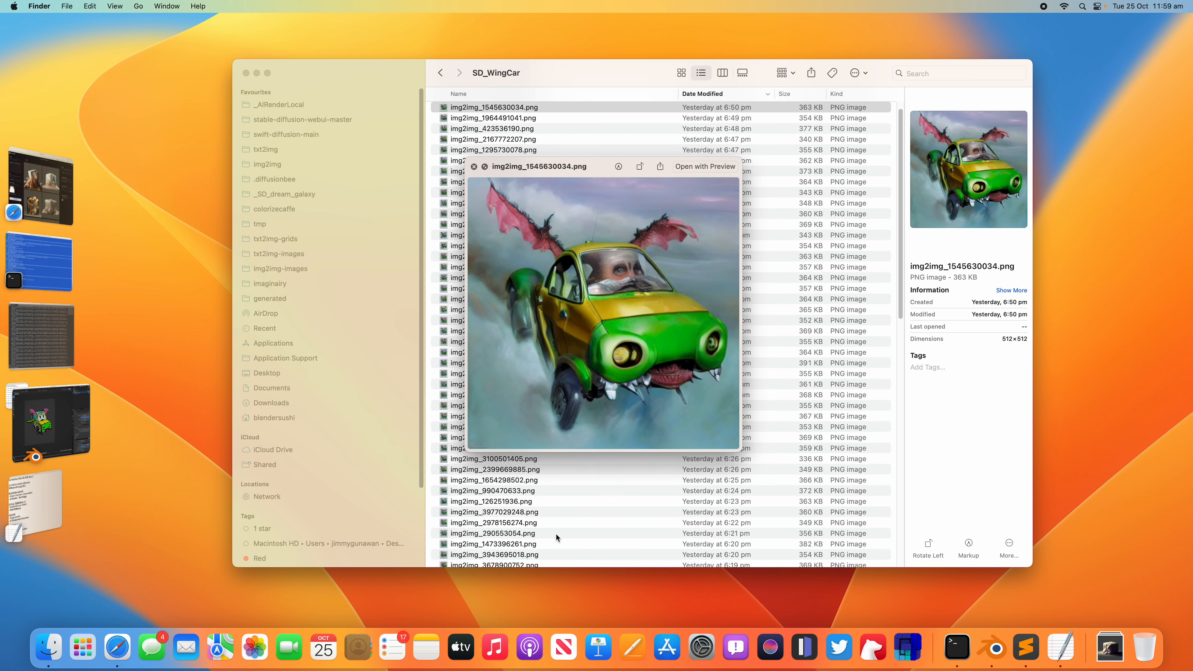
{"action": "key", "text": "Up"}
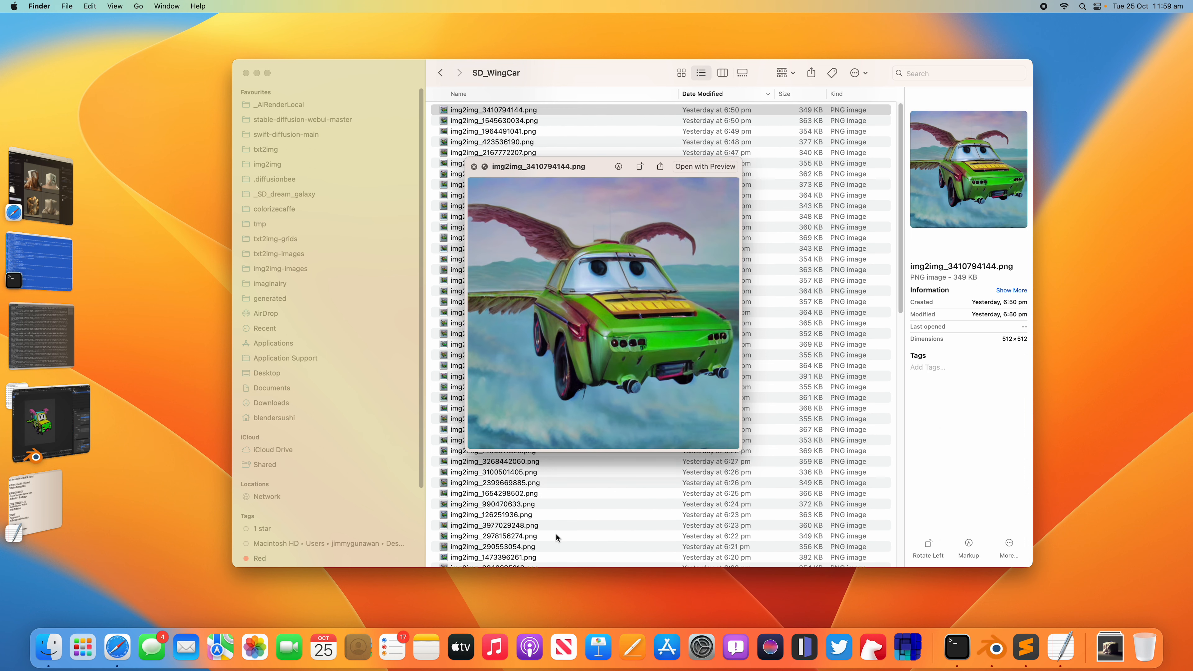
Step the preview back to img2img_2167772207.png, close it, and return to the swift-diffusion-main folder
{"action": "key", "text": "Down"}
{"action": "key", "text": "Down"}
{"action": "key", "text": "Down"}
{"action": "key", "text": "Down"}
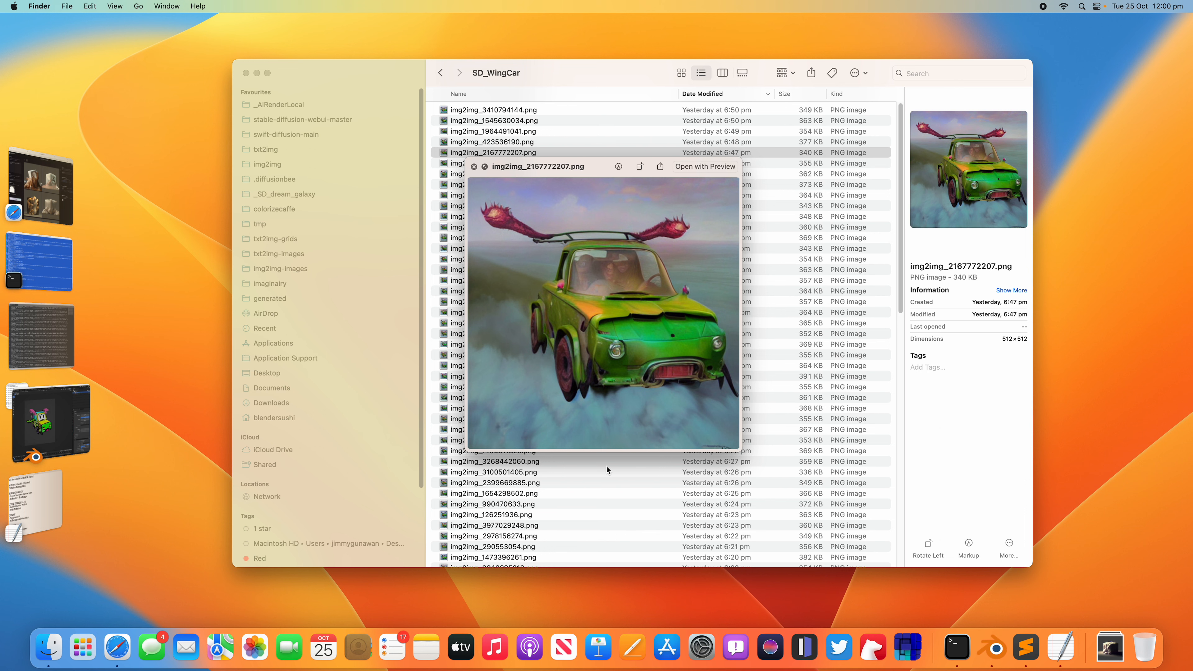
{"action": "left_click", "coordinate": [474, 166]}
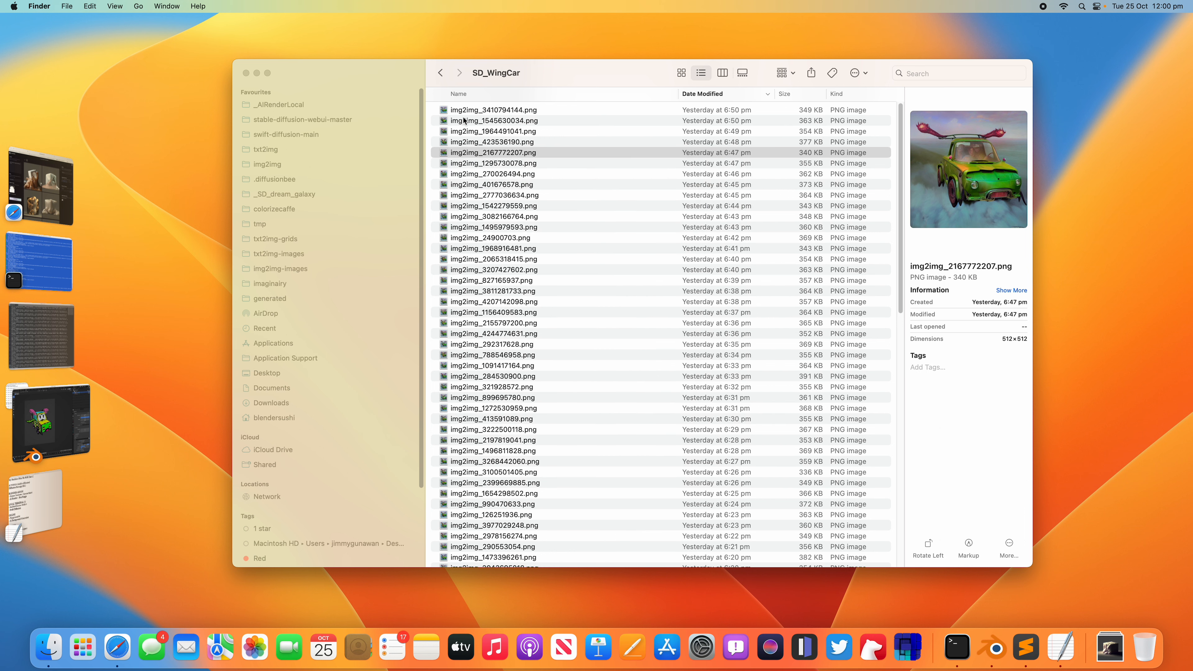
{"action": "left_click", "coordinate": [442, 74]}
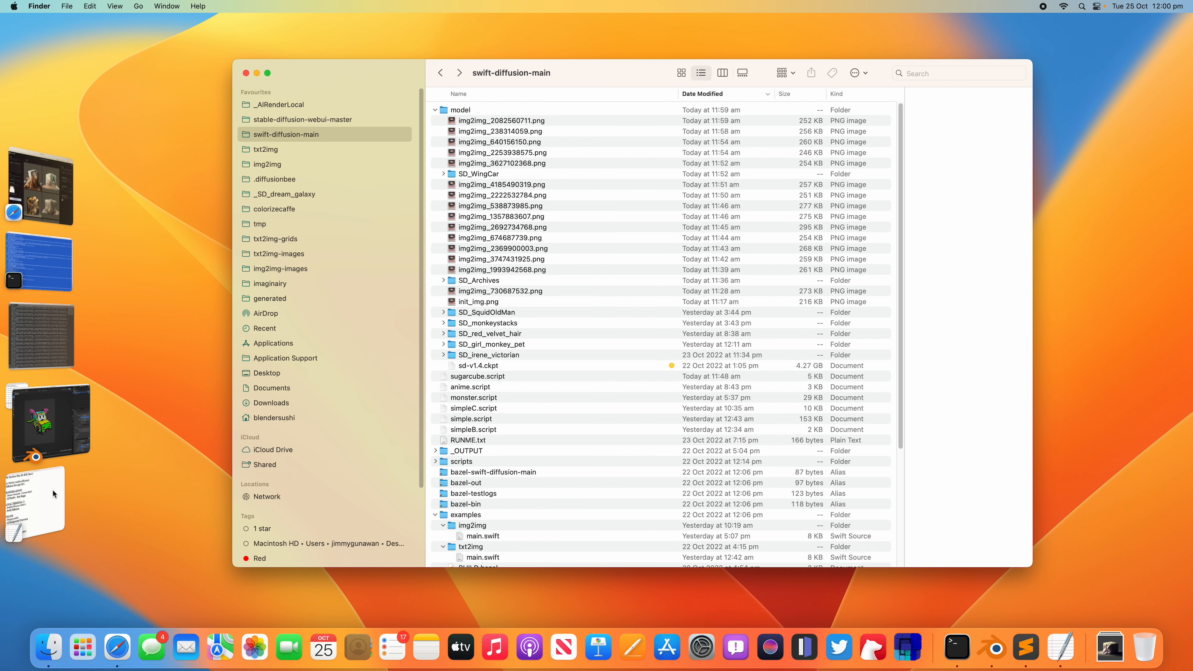
Switch to the AI_DREAM_NOTES document in TextEdit and resize its window so the whole list of AI tools fits
{"action": "left_click", "coordinate": [52, 489]}
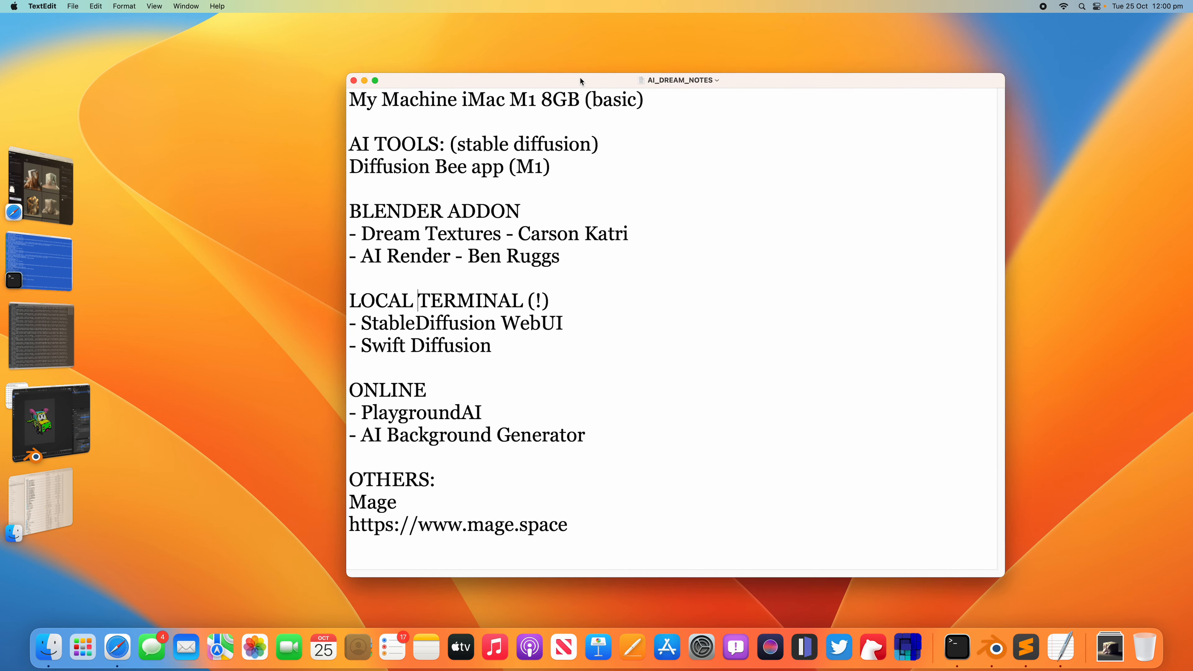
{"action": "left_click_drag", "start_coordinate": [948, 556], "coordinate": [1005, 581]}
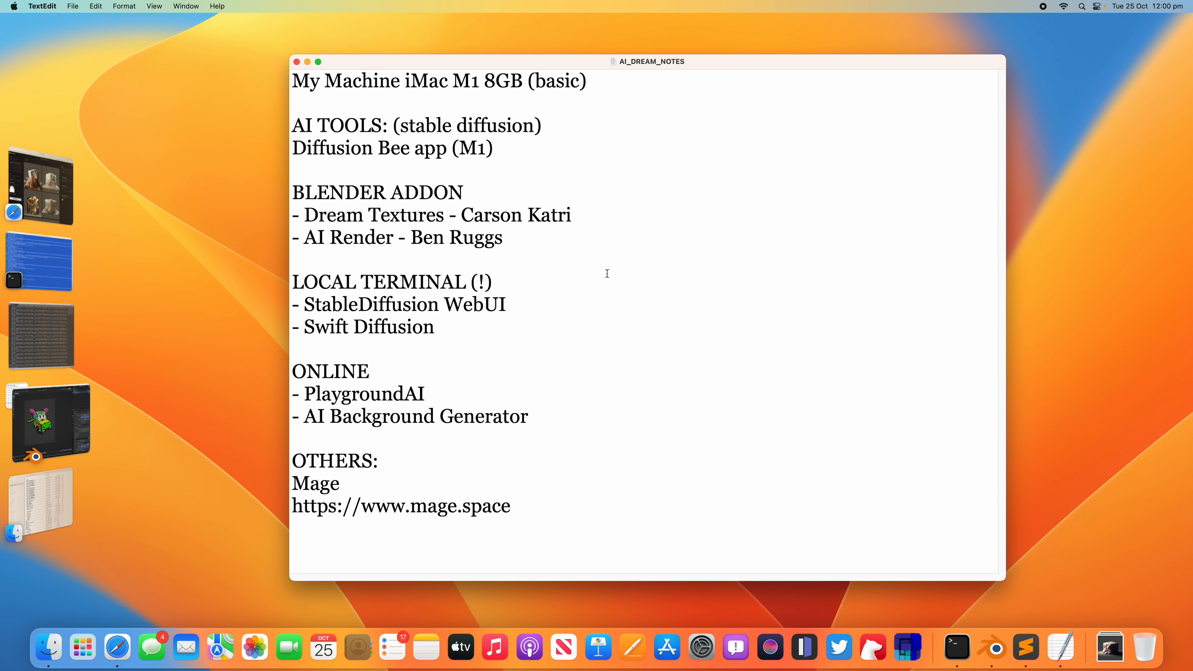
{"action": "left_click_drag", "start_coordinate": [338, 59], "coordinate": [339, 57]}
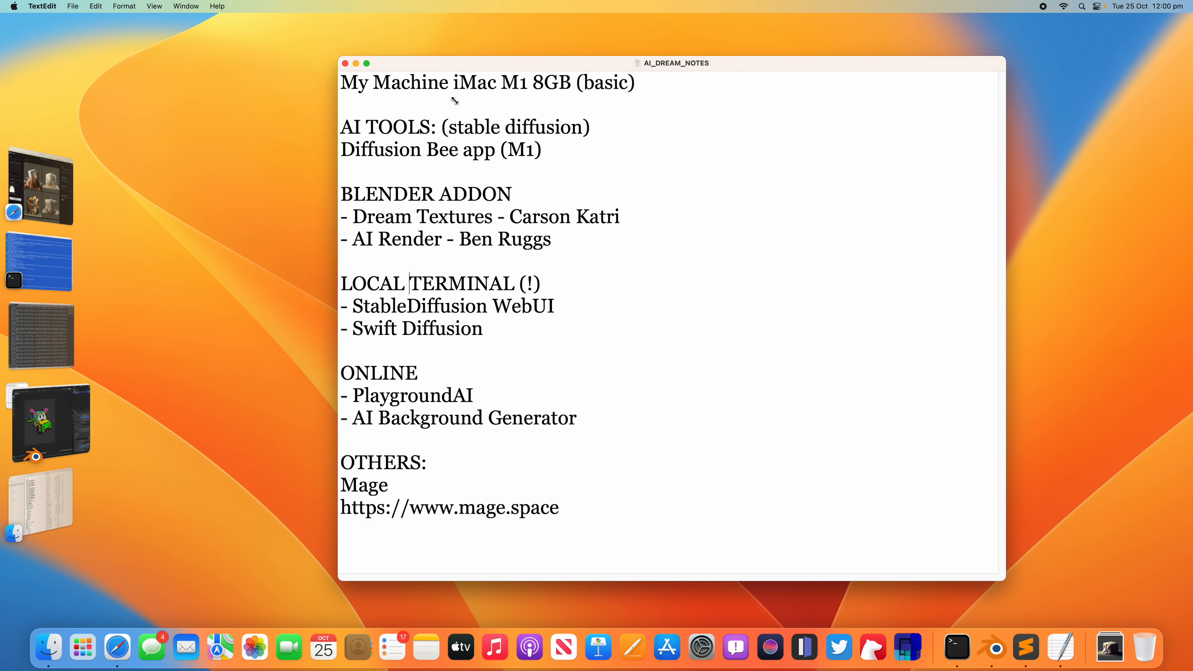
Highlight the line about the iMac M1 machine and the AI TOOLS entry for the Diffusion Bee app in the notes
{"action": "left_click_drag", "start_coordinate": [634, 83], "coordinate": [331, 67]}
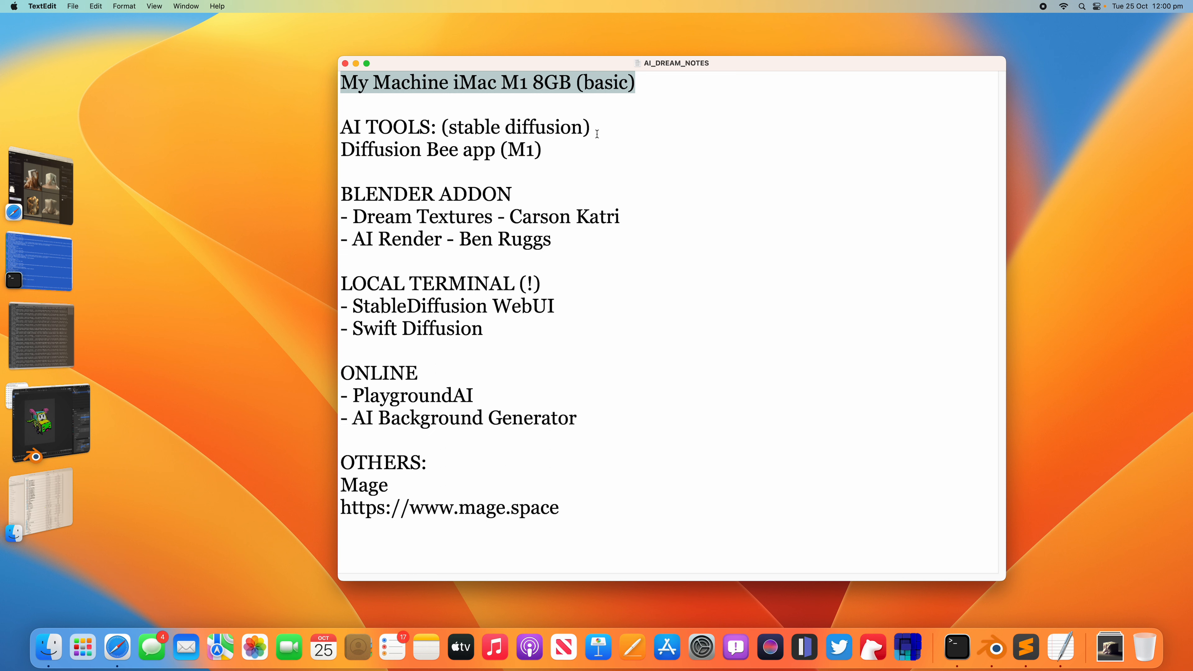
{"action": "left_click_drag", "start_coordinate": [576, 151], "coordinate": [343, 126]}
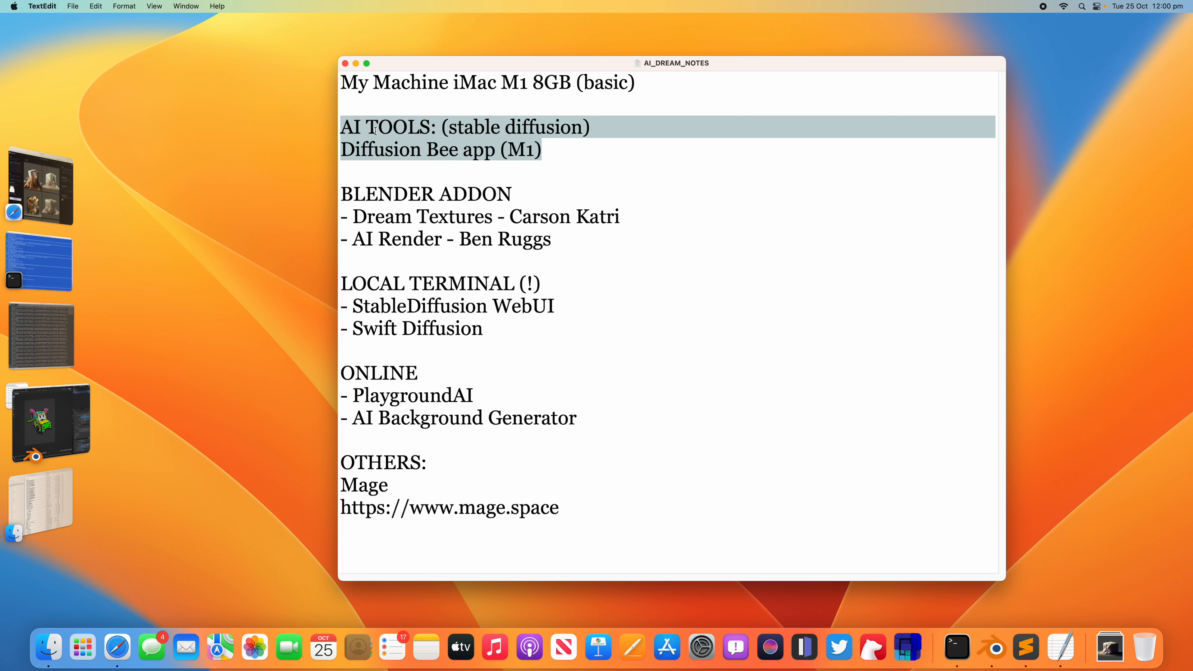
{"action": "left_click_drag", "start_coordinate": [568, 154], "coordinate": [344, 147]}
{"action": "left_click", "coordinate": [560, 148]}
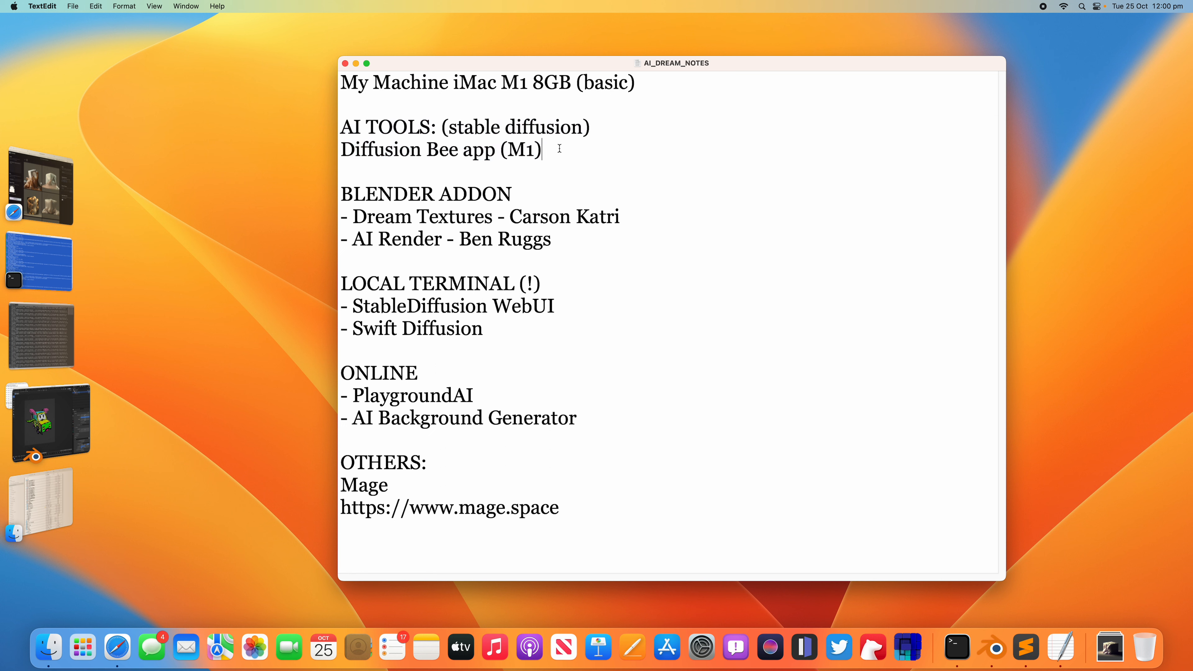
{"action": "type", "text": "--"}
{"action": "left_click_drag", "start_coordinate": [542, 150], "coordinate": [342, 152]}
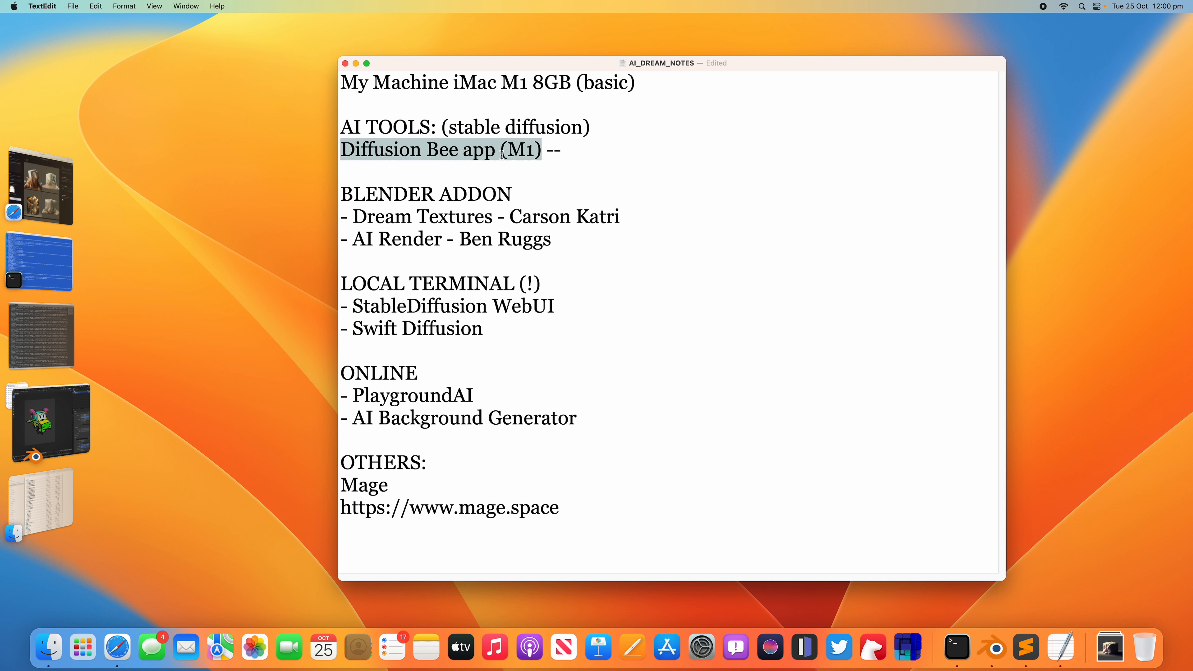
{"action": "left_click", "coordinate": [599, 153]}
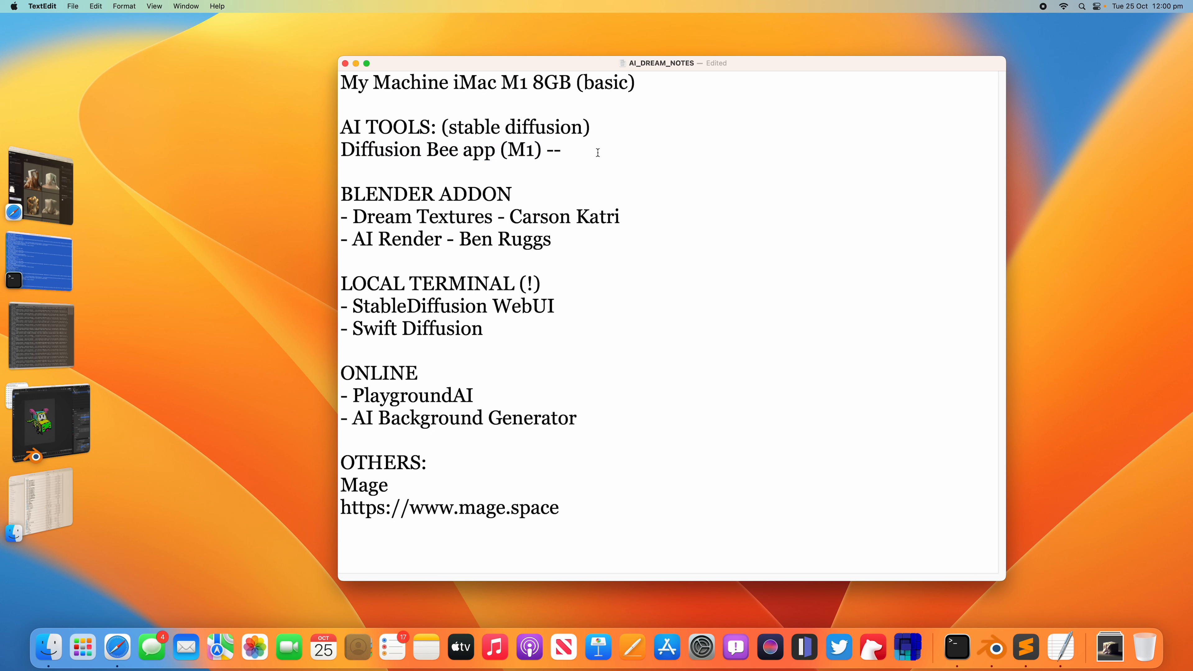
{"action": "type", "text": "> 0"}
{"action": "key", "text": "BackSpace"}
{"action": "key", "text": "BackSpace"}
{"action": "key", "text": "BackSpace"}
{"action": "key", "text": "BackSpace"}
Highlight the Diffusion Bee app line, the BLENDER ADDON heading and the AI Render entry in the notes
{"action": "left_click_drag", "start_coordinate": [551, 148], "coordinate": [341, 150]}
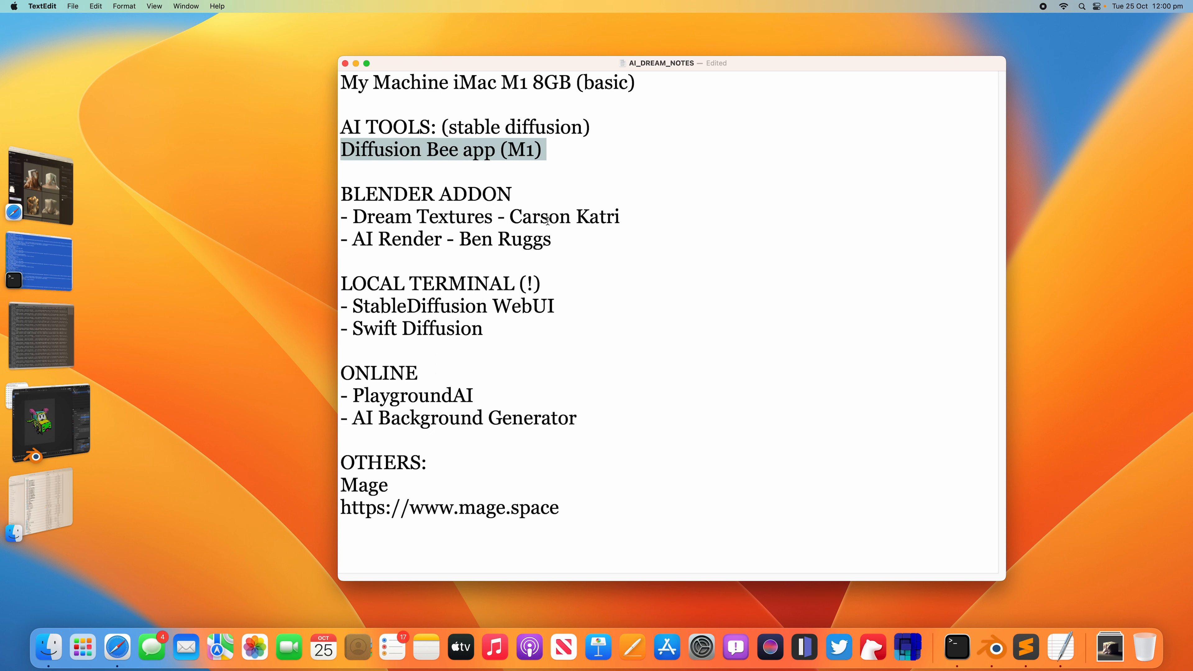
{"action": "left_click", "coordinate": [500, 197]}
{"action": "double_click", "coordinate": [351, 197]}
{"action": "left_click_drag", "start_coordinate": [351, 196], "coordinate": [512, 188]}
{"action": "left_click", "coordinate": [550, 187]}
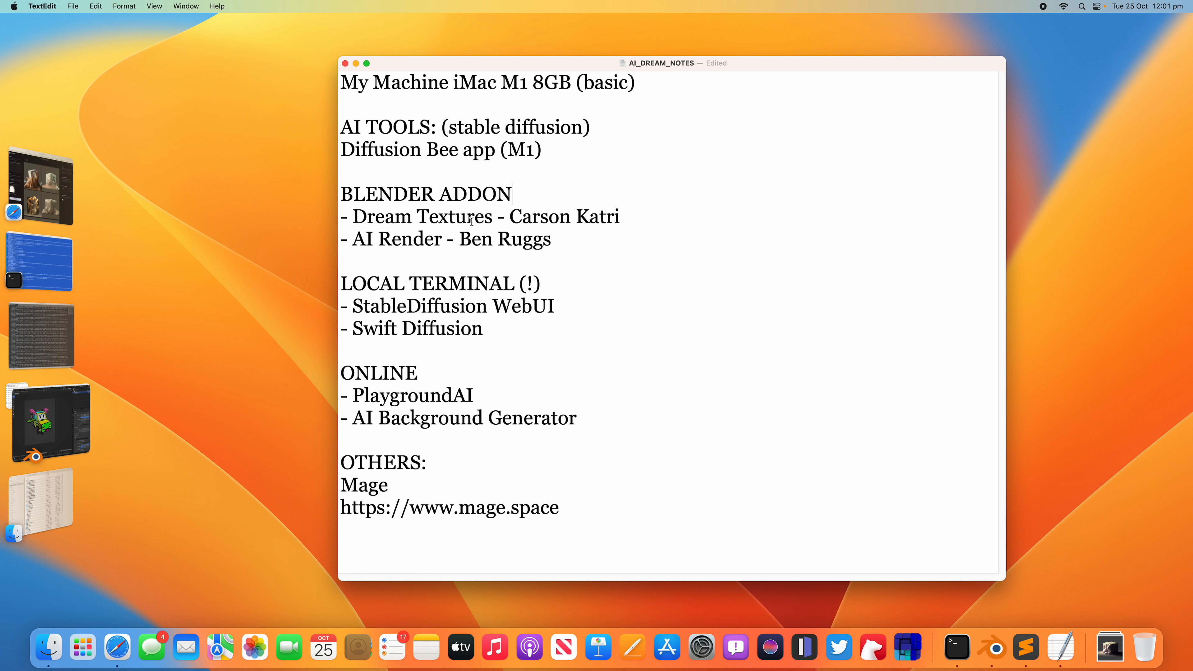
{"action": "mouse_move", "coordinate": [352, 239]}
{"action": "left_mouse_down"}
{"action": "mouse_move", "coordinate": [564, 243]}
{"action": "mouse_move", "coordinate": [350, 243]}
{"action": "left_mouse_up"}
{"action": "left_click", "coordinate": [571, 244]}
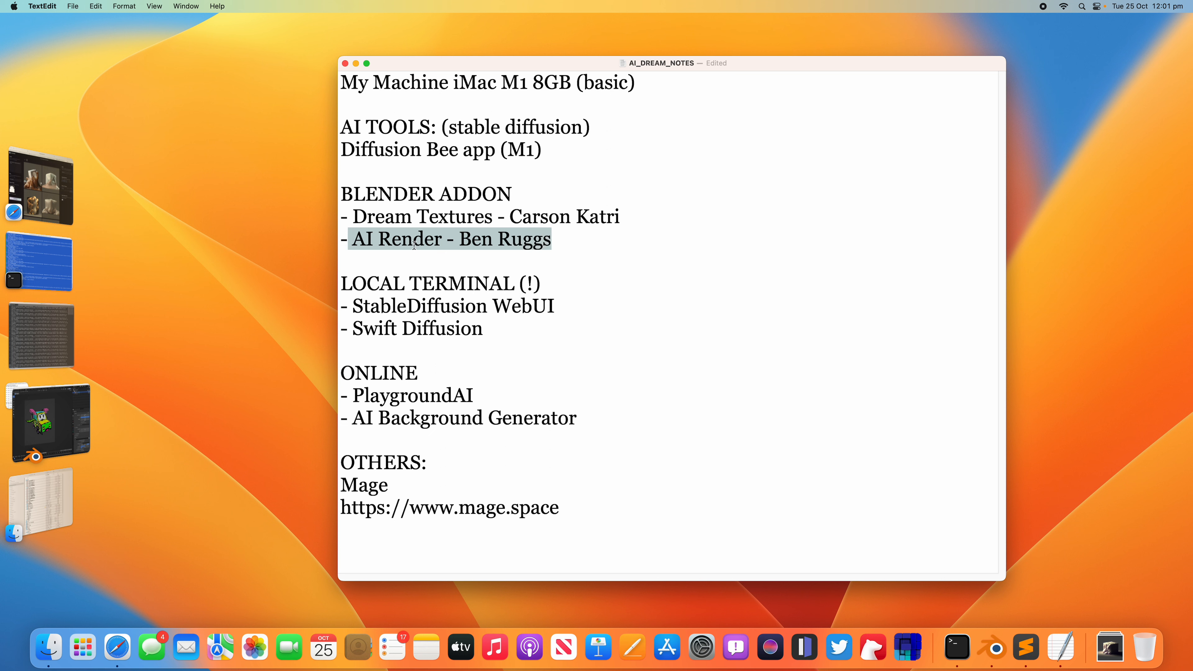
Append "--> Dream Studio" to the AI Render entry and add a blank line below it
{"action": "left_click", "coordinate": [564, 241]}
{"action": "type", "text": "--?"}
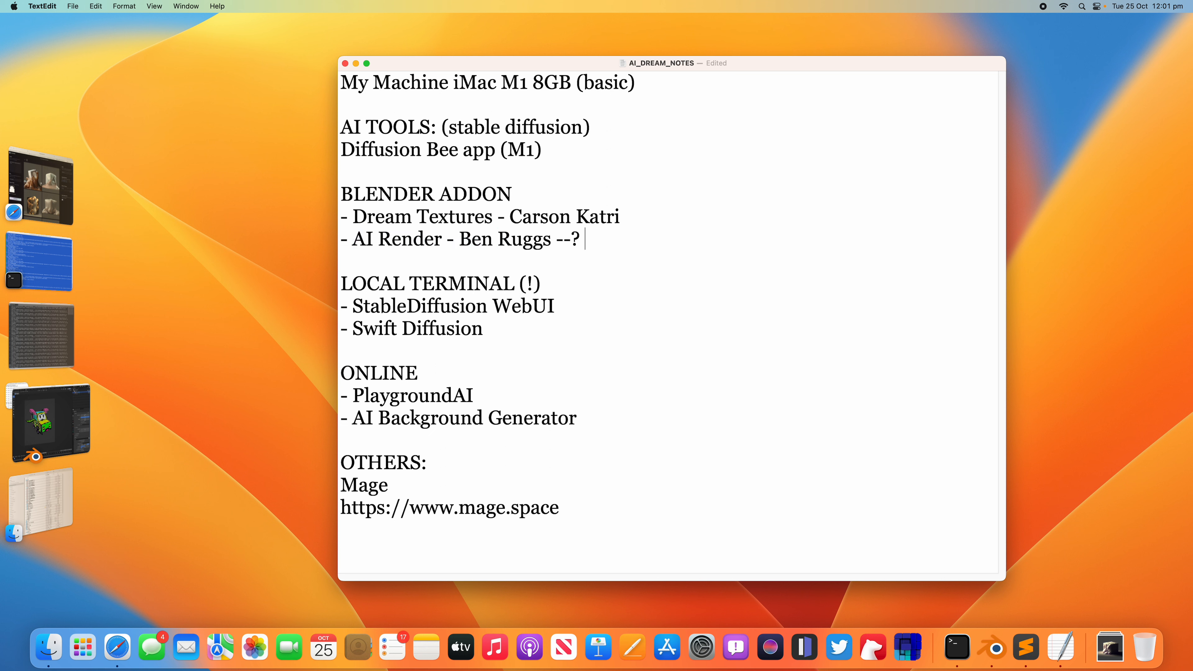
{"action": "key", "text": "BackSpace"}
{"action": "type", "text": "> Dream Studio"}
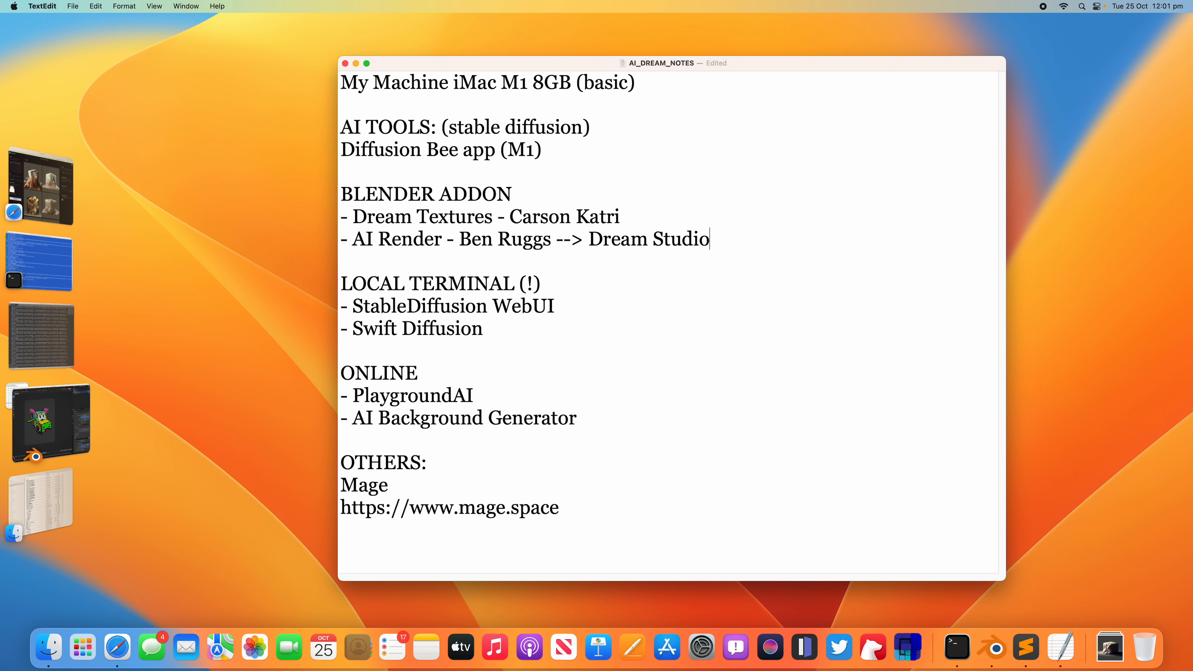
{"action": "type", "text": " --"}
{"action": "key", "text": "BackSpace"}
{"action": "key", "text": "BackSpace"}
{"action": "key", "text": "BackSpace"}
{"action": "key", "text": "Return"}
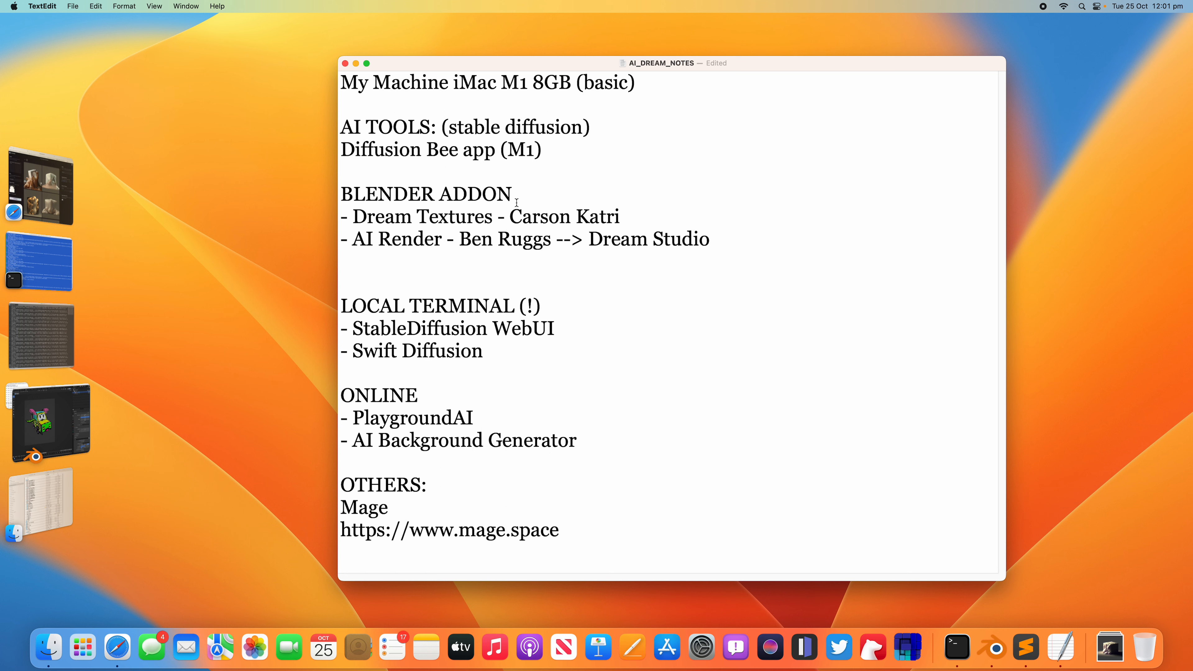
Highlight the StableDiffusion WebUI entry under the LOCAL TERMINAL heading in the notes
{"action": "left_click_drag", "start_coordinate": [353, 329], "coordinate": [556, 330]}
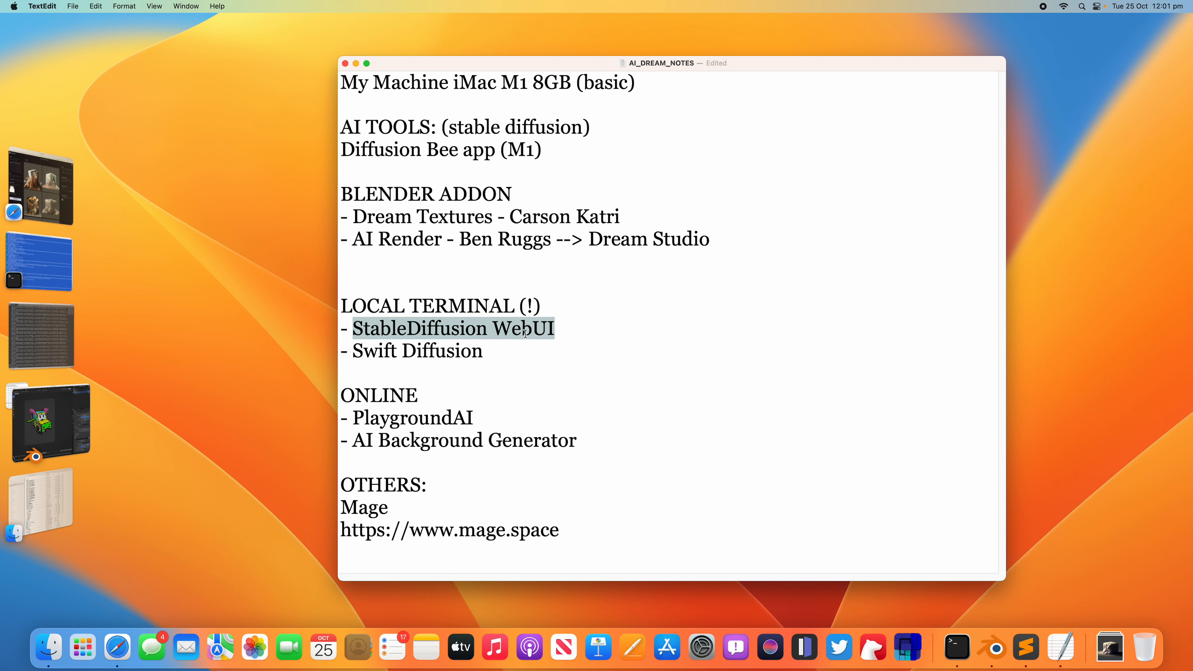
{"action": "left_click", "coordinate": [510, 333]}
{"action": "left_click_drag", "start_coordinate": [353, 329], "coordinate": [558, 302]}
Switch to Blender and create a new default scene, discarding the changes to wingcar1.blend
{"action": "left_click", "coordinate": [997, 647]}
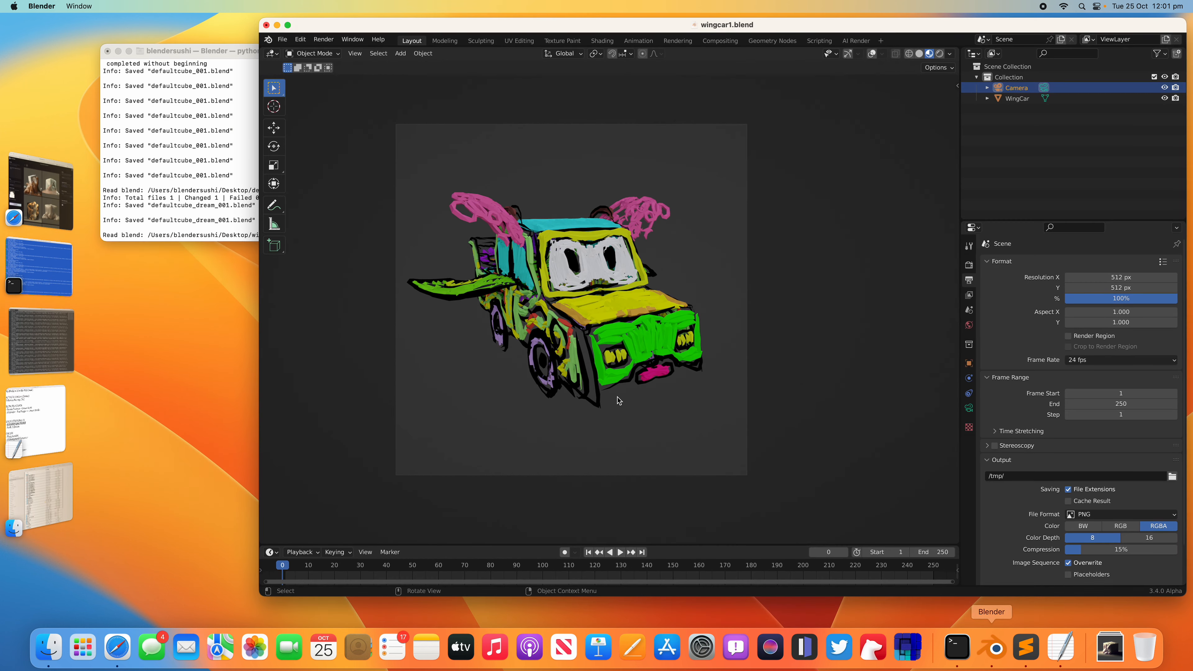
{"action": "left_click", "coordinate": [283, 39]}
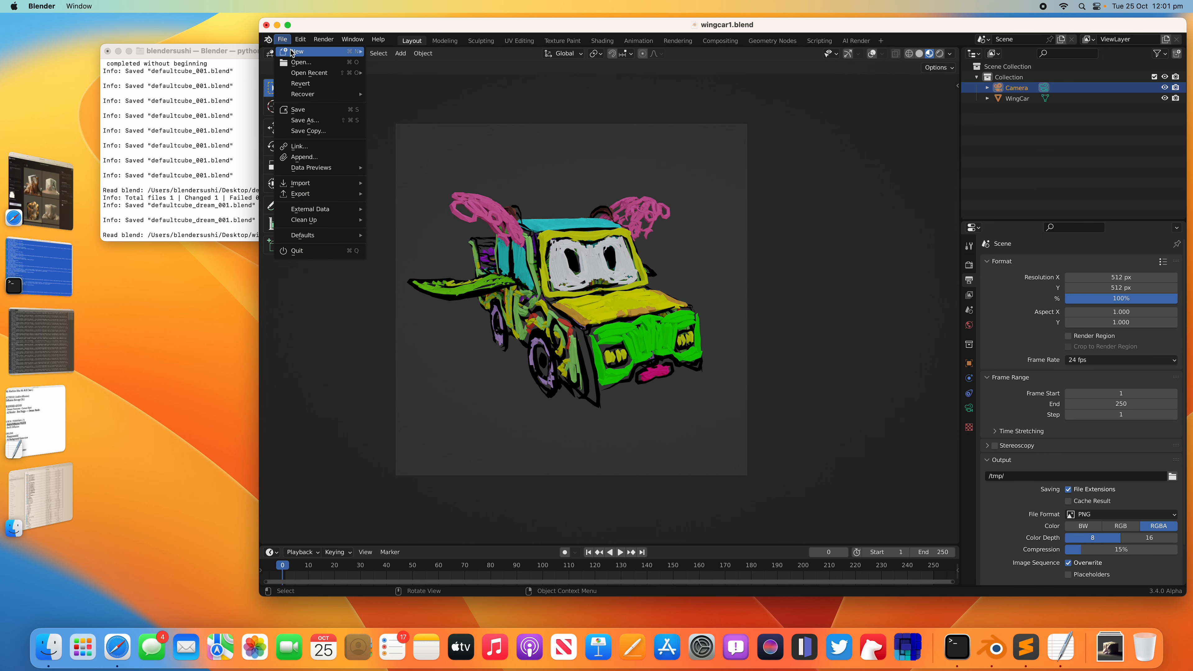
{"action": "mouse_move", "coordinate": [293, 52]}
{"action": "left_click", "coordinate": [392, 53]}
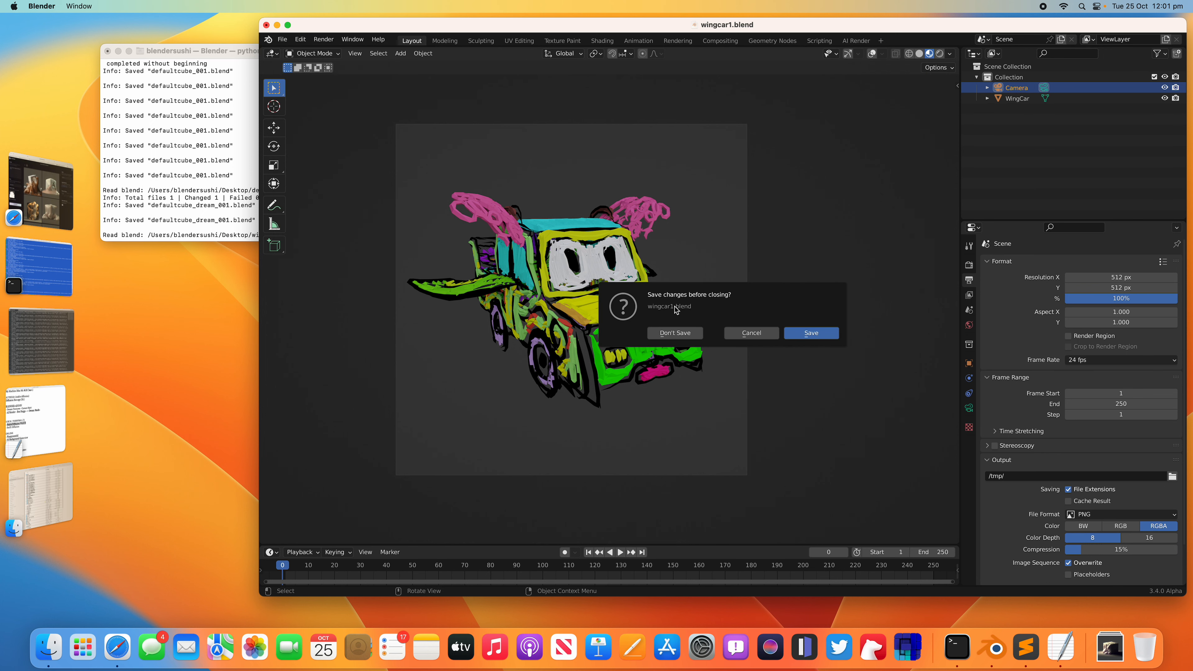
{"action": "left_click", "coordinate": [672, 332]}
{"action": "scroll", "coordinate": [587, 234], "scroll_direction": "up", "scroll_amount": 3}
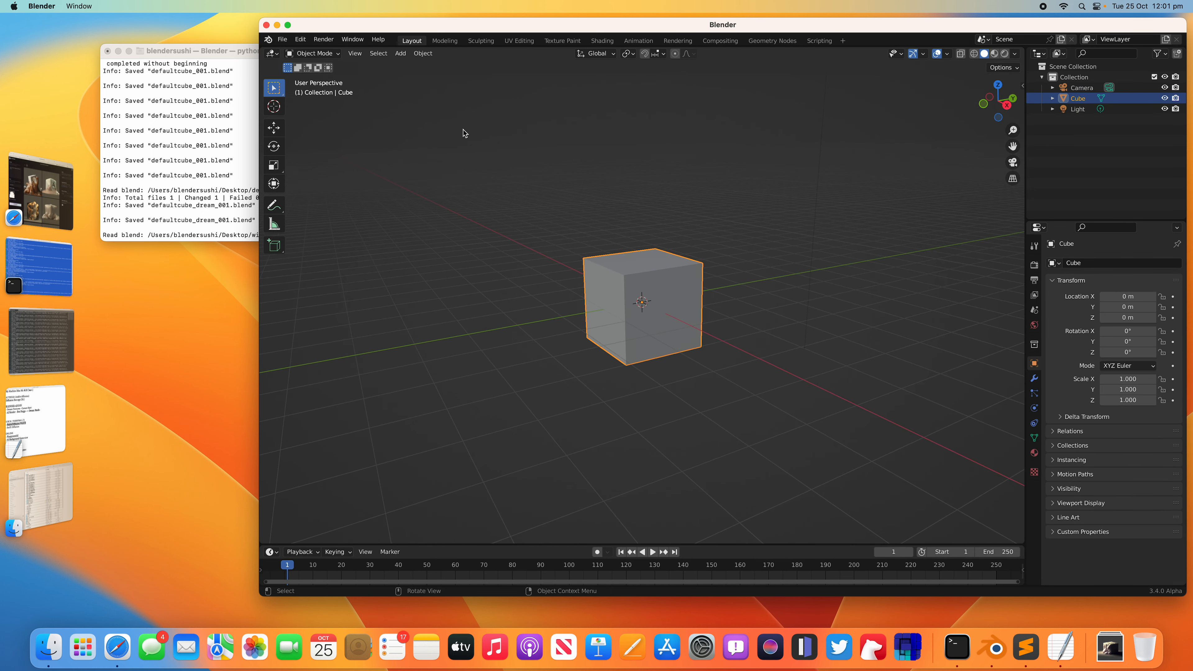
Save the new scene to the Desktop as melting_text_001.blend
{"action": "left_click", "coordinate": [282, 39]}
{"action": "left_click", "coordinate": [305, 120]}
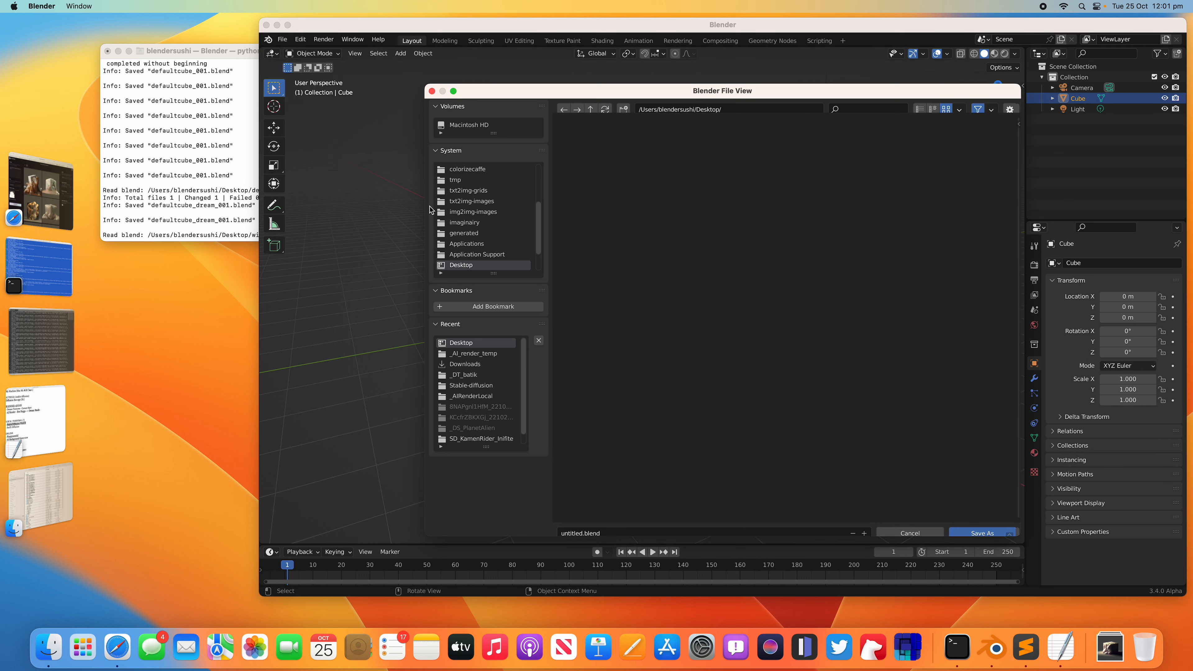
{"action": "left_click", "coordinate": [575, 524]}
{"action": "double_click", "coordinate": [575, 524]}
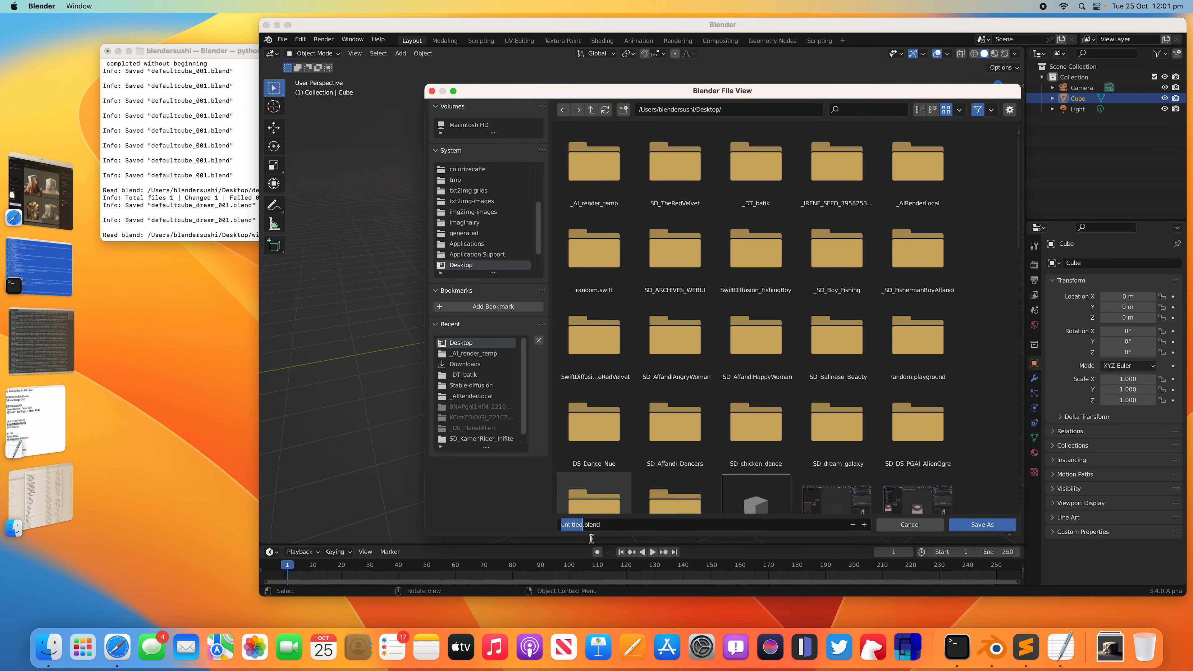
{"action": "type", "text": "basic"}
{"action": "key", "text": "BackSpace"}
{"action": "key", "text": "BackSpace"}
{"action": "key", "text": "BackSpace"}
{"action": "key", "text": "BackSpace"}
{"action": "key", "text": "BackSpace"}
{"action": "type", "text": "melting_text_001"}
{"action": "left_click", "coordinate": [984, 525]}
{"action": "scroll", "coordinate": [675, 304], "scroll_direction": "up", "scroll_amount": 2}
{"action": "middle_click_drag", "start_coordinate": [676, 304], "coordinate": [697, 262]}
Switch to Playground AI in Safari, highlight the prompt "giant sculpture of sugarcube melting on sands" and review the generated cube images
{"action": "left_click", "coordinate": [56, 194]}
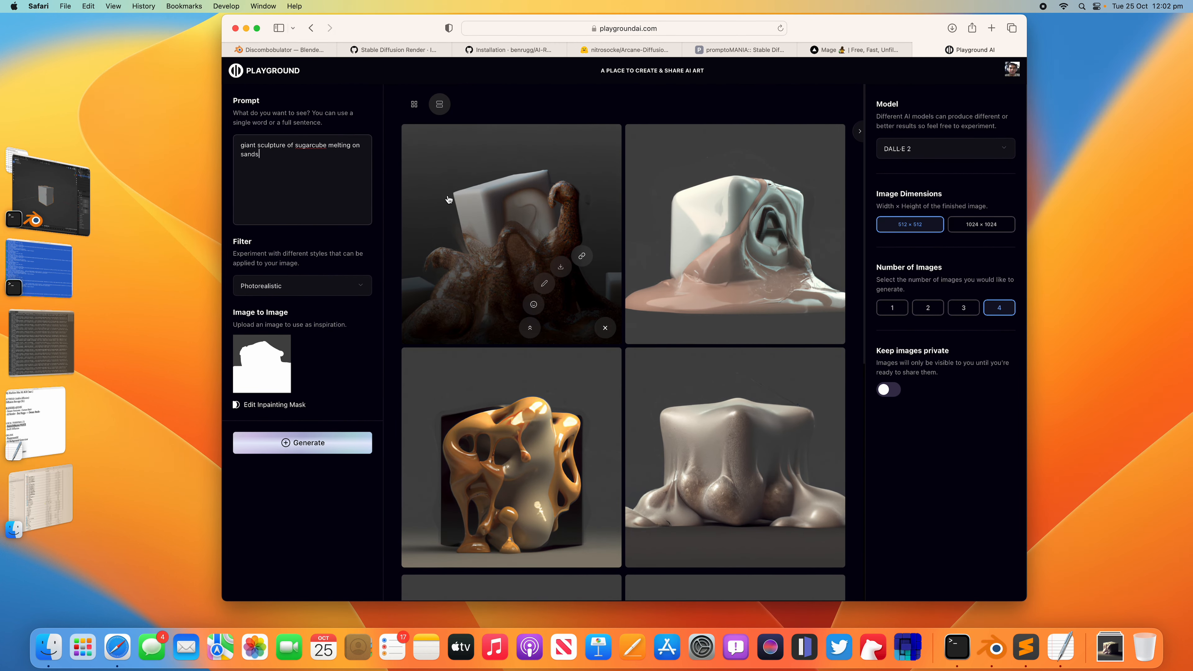
{"action": "left_click_drag", "start_coordinate": [242, 145], "coordinate": [284, 157]}
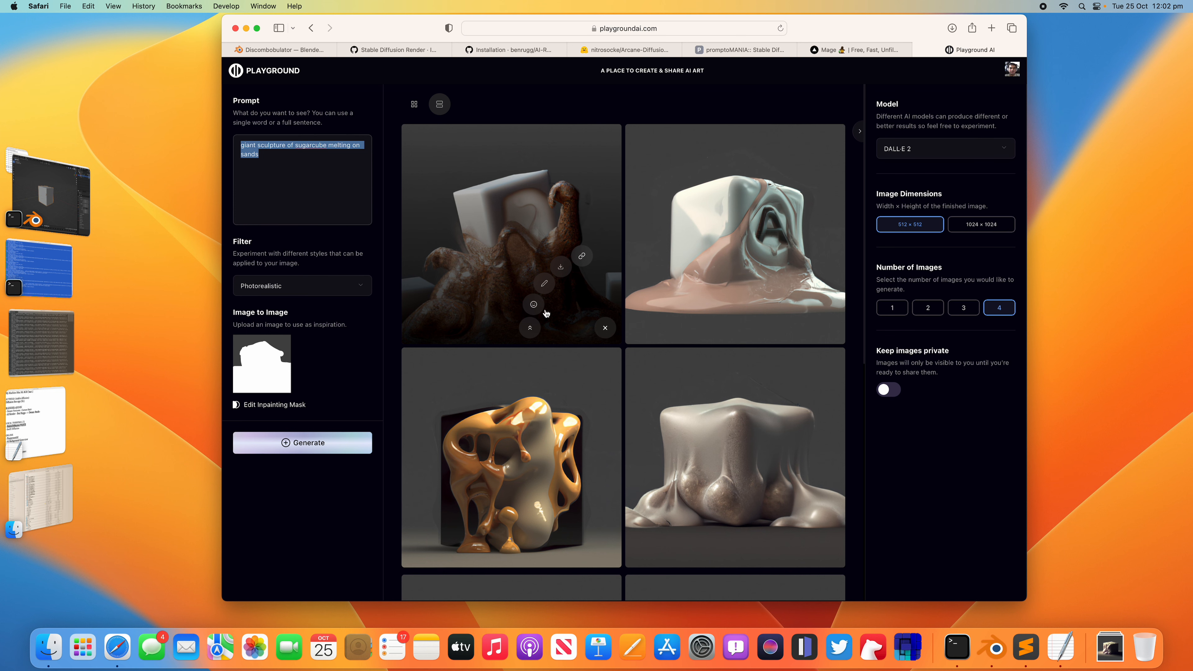
{"action": "scroll", "coordinate": [733, 292], "scroll_direction": "down", "scroll_amount": 5}
{"action": "scroll", "coordinate": [714, 355], "scroll_direction": "down", "scroll_amount": 4}
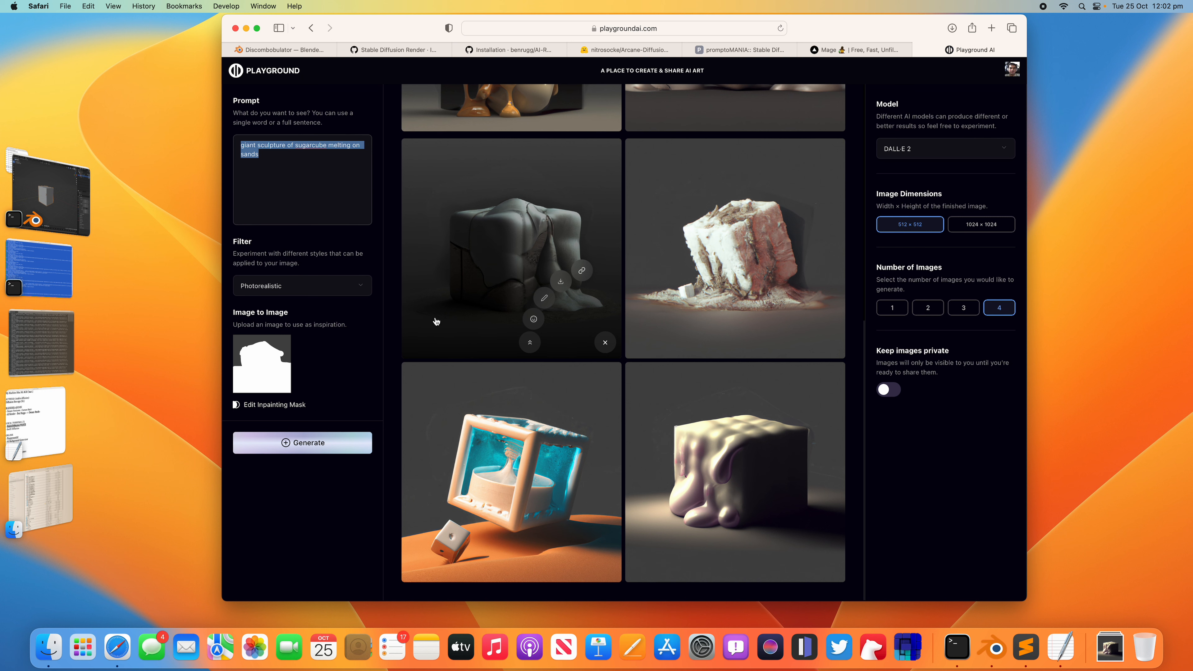
Return to Blender and delete all the default objects from the scene
{"action": "left_click", "coordinate": [77, 210]}
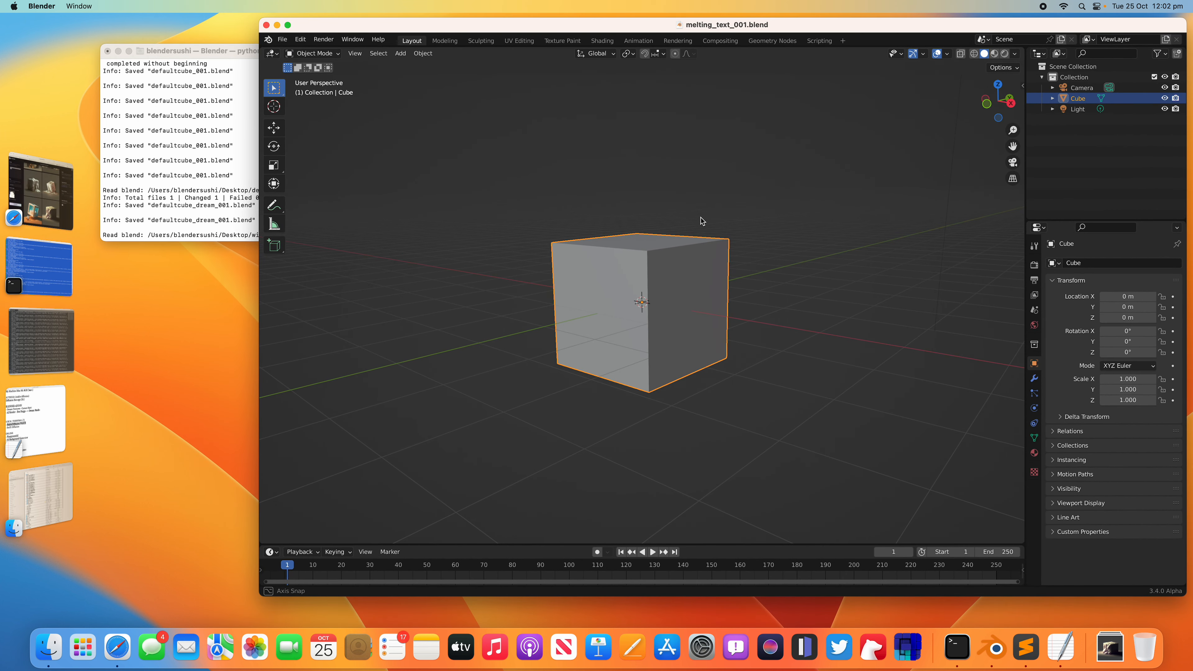
{"action": "key", "text": "a"}
{"action": "key", "text": "x"}
{"action": "left_click", "coordinate": [693, 224]}
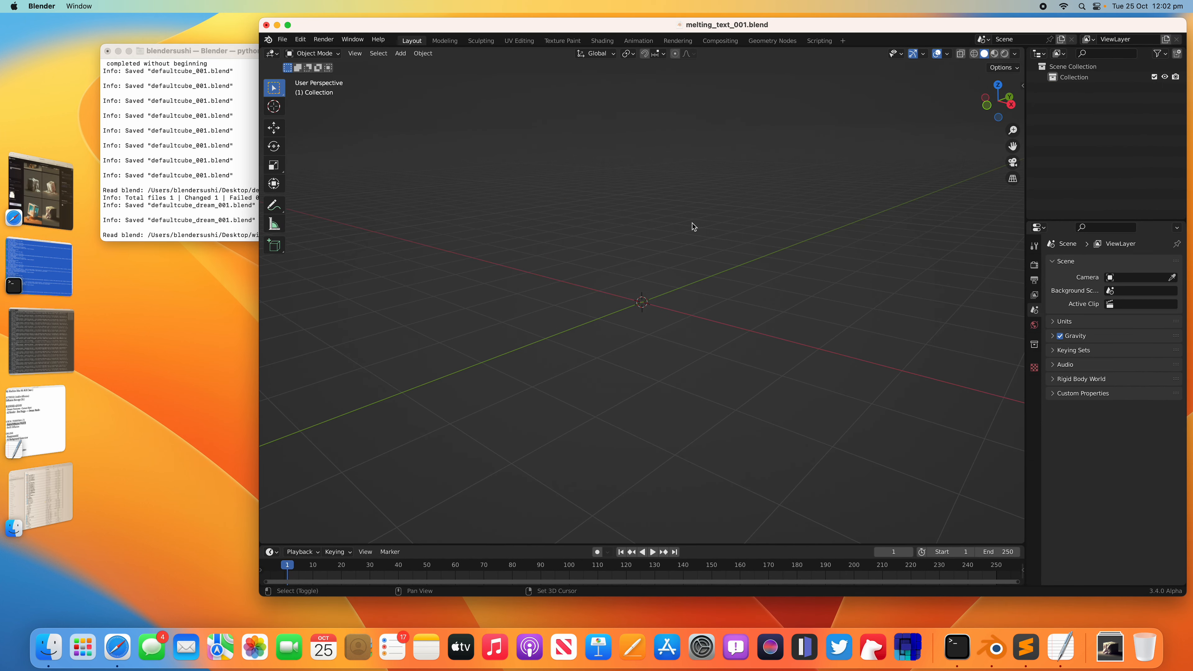
Add a text object and rotate it 90° about the X axis so it stands upright
{"action": "key", "text": "shift+a"}
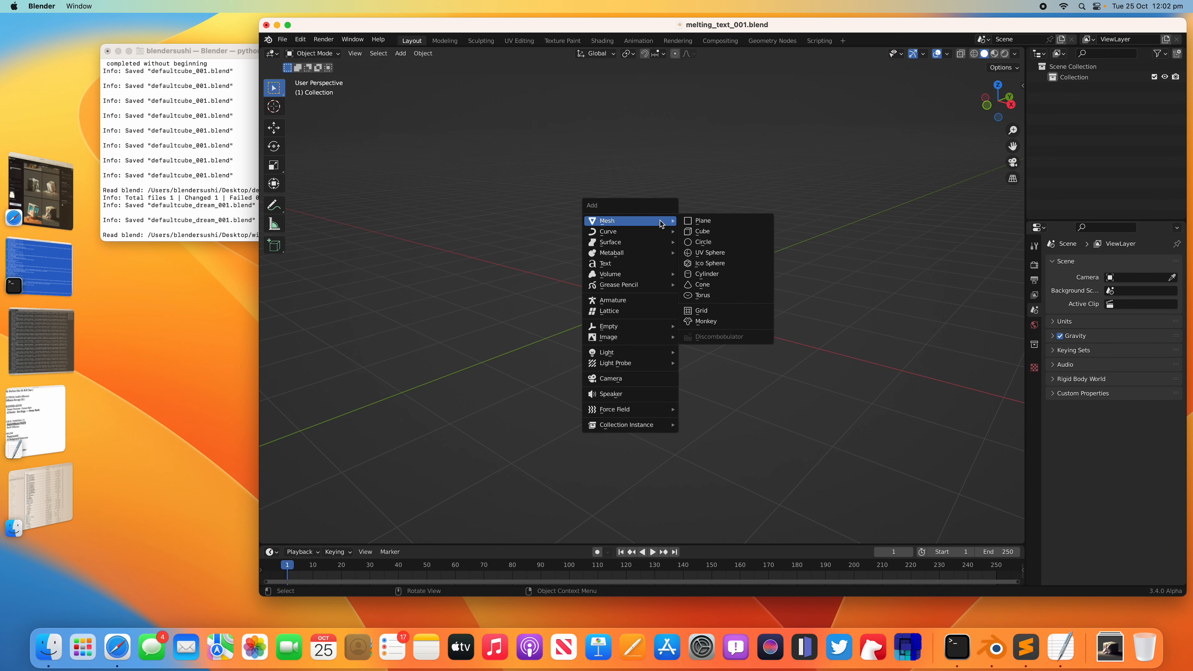
{"action": "left_click", "coordinate": [636, 265]}
{"action": "mouse_move", "coordinate": [647, 265]}
{"action": "middle_mouse_down"}
{"action": "mouse_move", "coordinate": [692, 286]}
{"action": "mouse_move", "coordinate": [654, 252]}
{"action": "middle_mouse_up"}
{"action": "scroll", "coordinate": [692, 286], "scroll_direction": "up", "scroll_amount": 3}
{"action": "middle_click_drag", "start_coordinate": [654, 252], "coordinate": [635, 252]}
{"action": "scroll", "coordinate": [642, 252], "scroll_direction": "up", "scroll_amount": 1}
{"action": "type", "text": "rx90"}
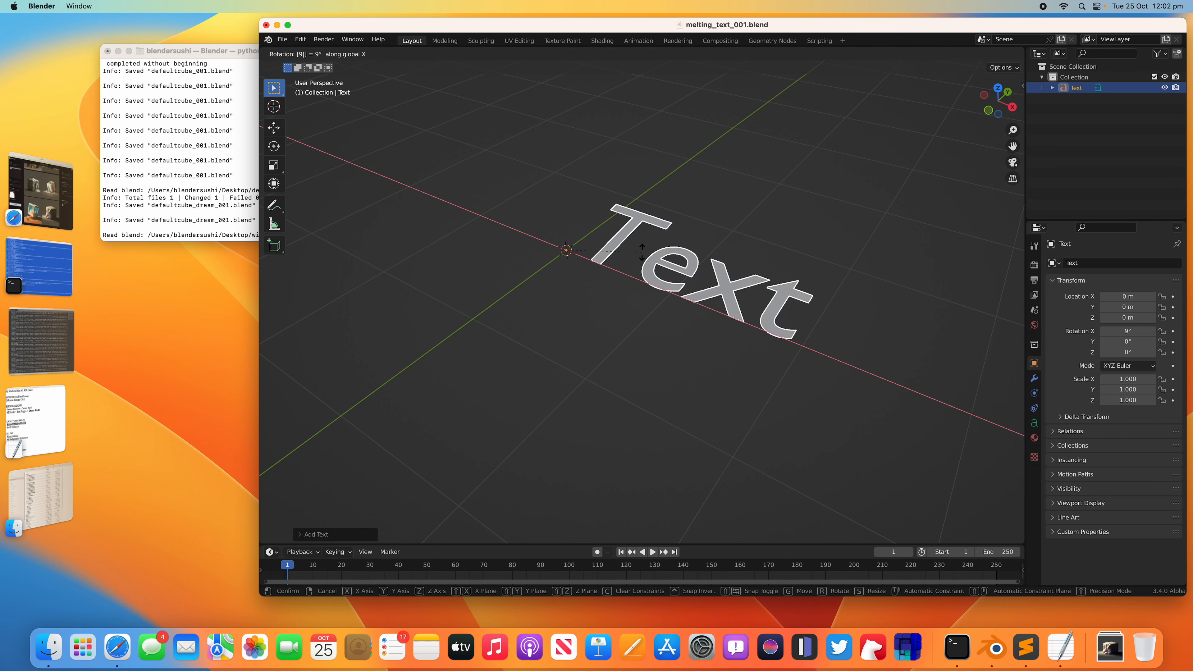
{"action": "key", "text": "Return"}
Widen the Blender window to give the upright text more viewport space
{"action": "middle_click_drag", "start_coordinate": [687, 254], "coordinate": [655, 245]}
{"action": "scroll", "coordinate": [648, 269], "scroll_direction": "up", "scroll_amount": 2}
{"action": "left_click_drag", "start_coordinate": [259, 19], "coordinate": [148, 14]}
{"action": "middle_click_drag", "start_coordinate": [656, 252], "coordinate": [684, 259]}
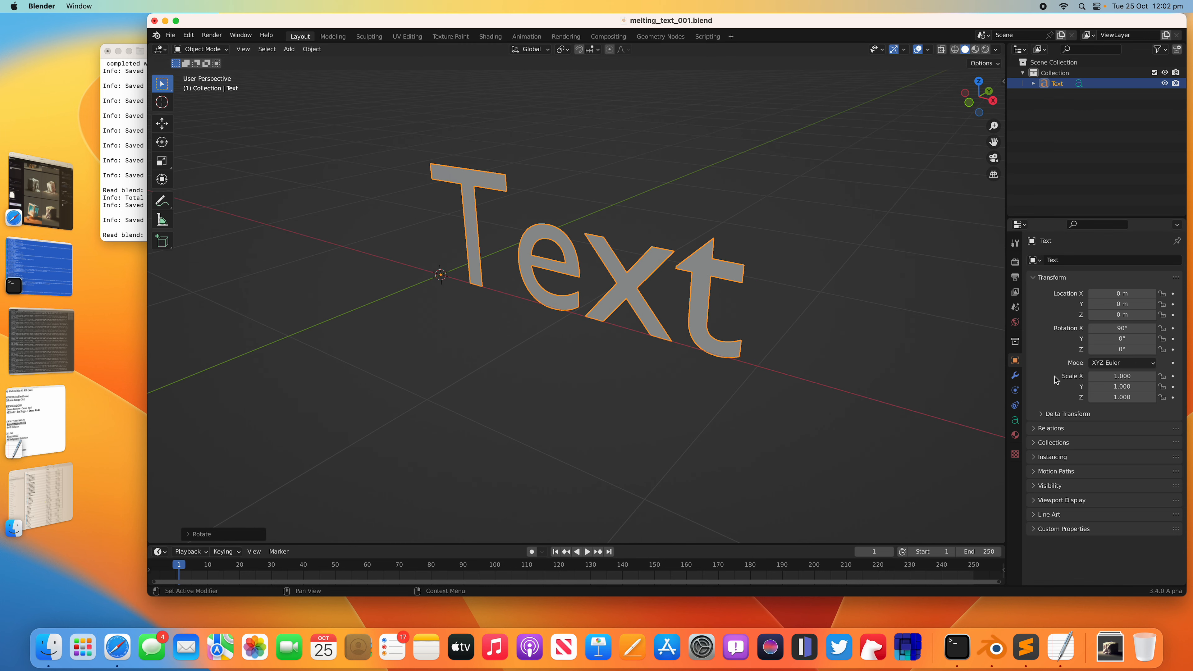
Set the text's geometry extrusion to 0.1 m and save the file
{"action": "left_click", "coordinate": [1016, 376]}
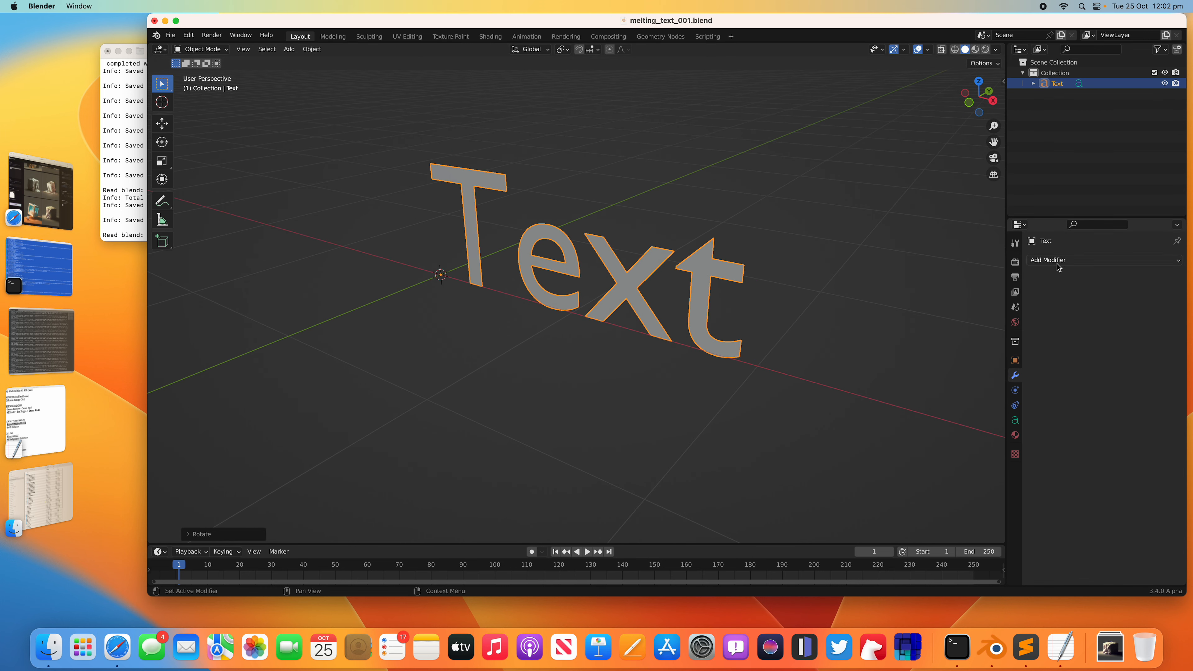
{"action": "left_click", "coordinate": [1015, 420]}
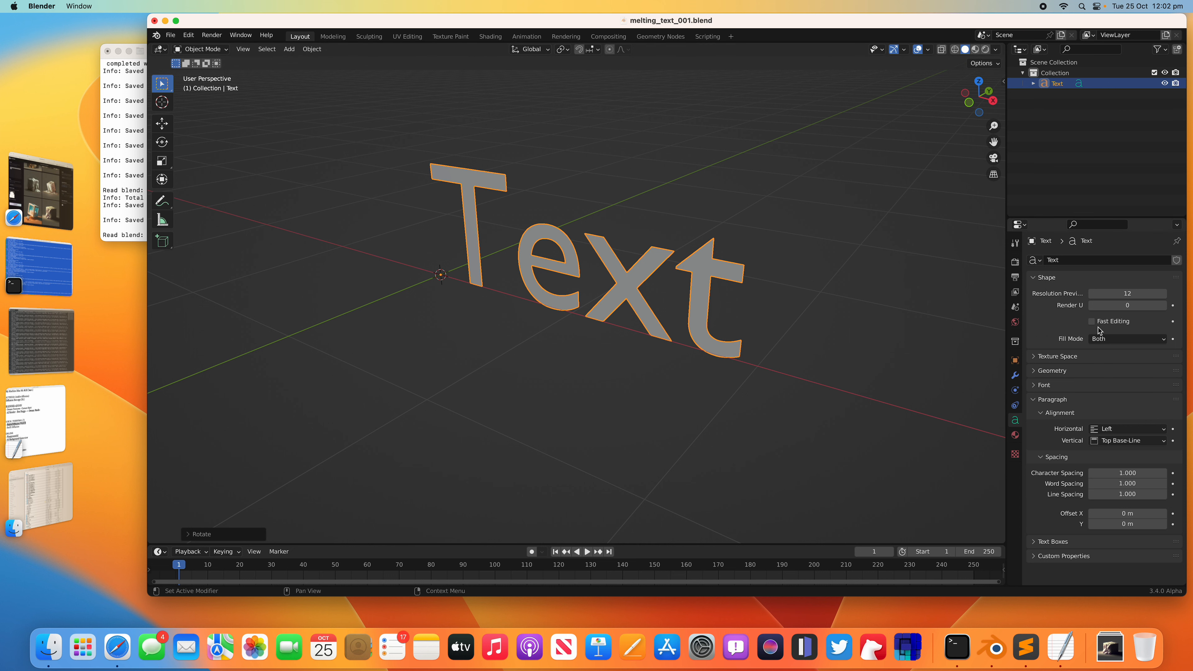
{"action": "left_click_drag", "start_coordinate": [1128, 398], "coordinate": [1144, 398]}
{"action": "middle_click_drag", "start_coordinate": [752, 334], "coordinate": [781, 320]}
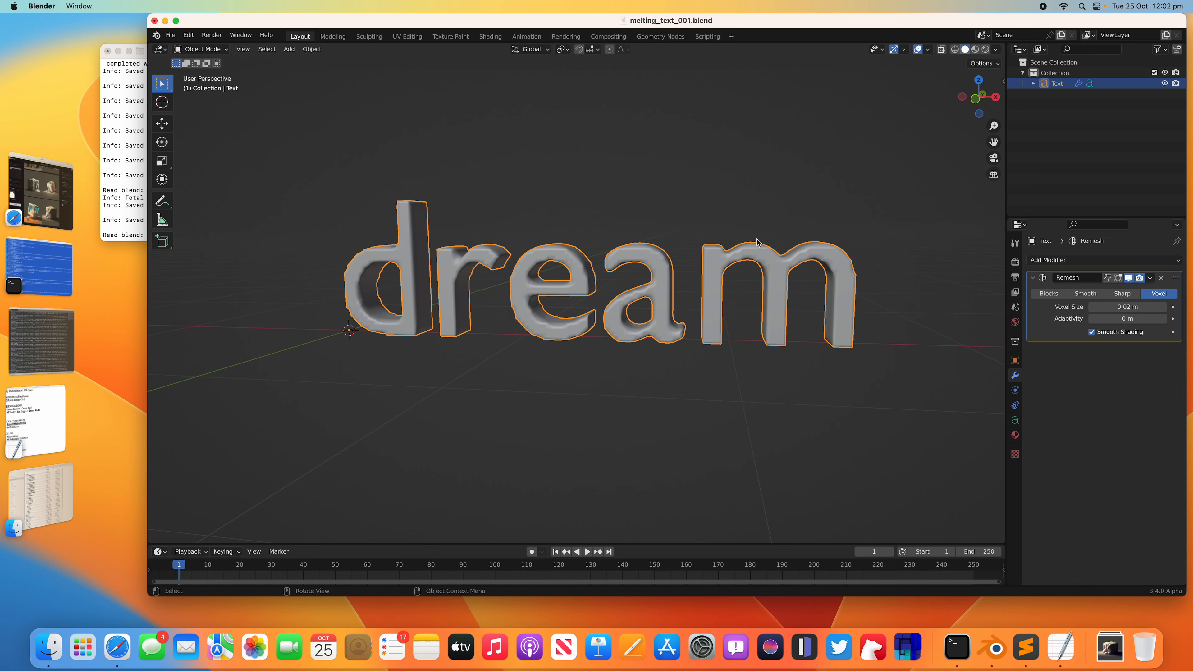
{"action": "key", "text": "super+s"}
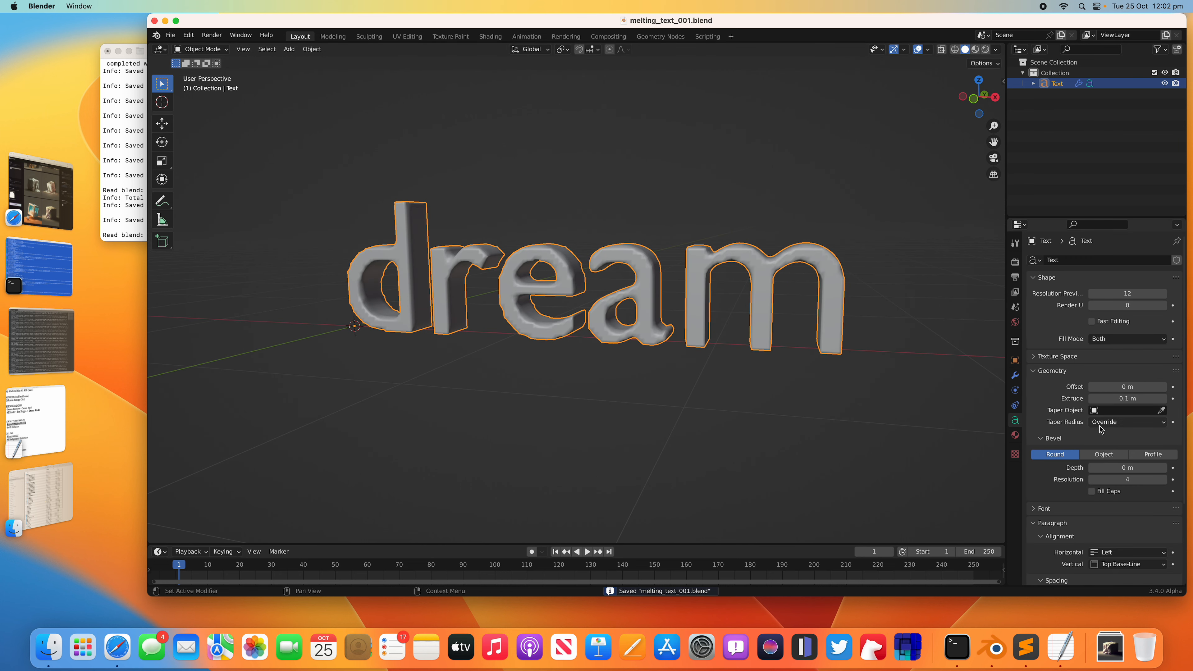
Load Source Sans Pro Black from Documents/_FONTS/Source_Sans_Pro as the text's regular font
{"action": "scroll", "coordinate": [1111, 458], "scroll_direction": "down", "scroll_amount": 5}
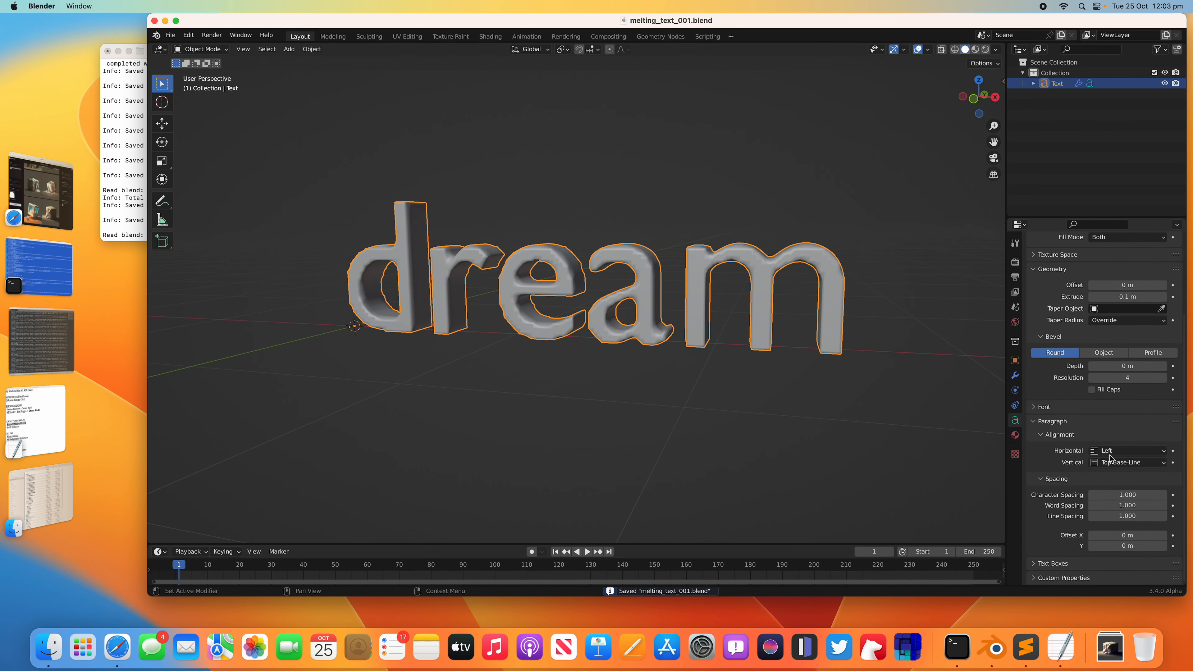
{"action": "left_click", "coordinate": [1057, 409]}
{"action": "left_click", "coordinate": [1162, 424]}
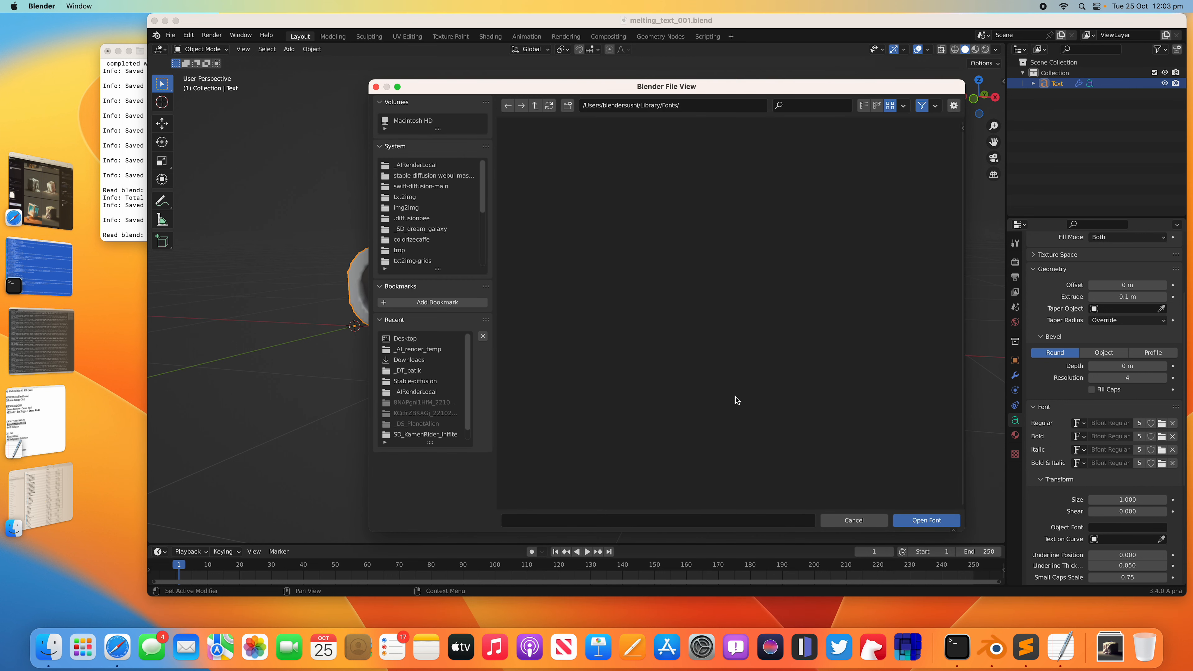
{"action": "scroll", "coordinate": [422, 223], "scroll_direction": "down", "scroll_amount": 5}
{"action": "scroll", "coordinate": [442, 395], "scroll_direction": "down", "scroll_amount": 1}
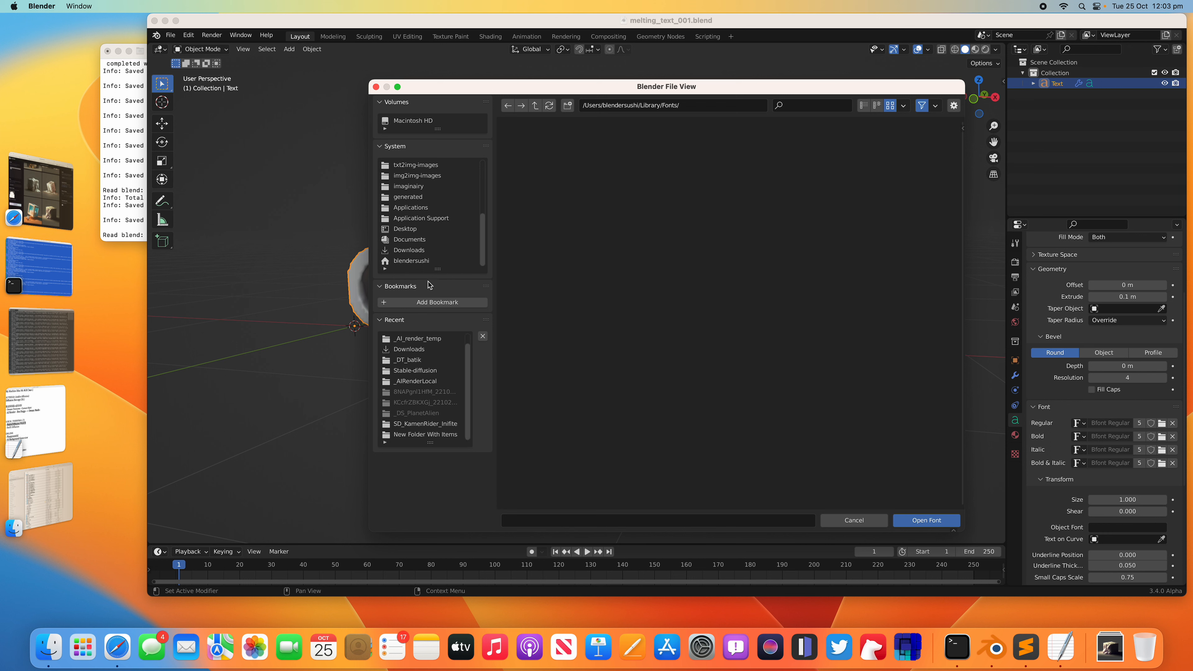
{"action": "left_click", "coordinate": [427, 239]}
{"action": "double_click", "coordinate": [545, 174]}
{"action": "double_click", "coordinate": [547, 172]}
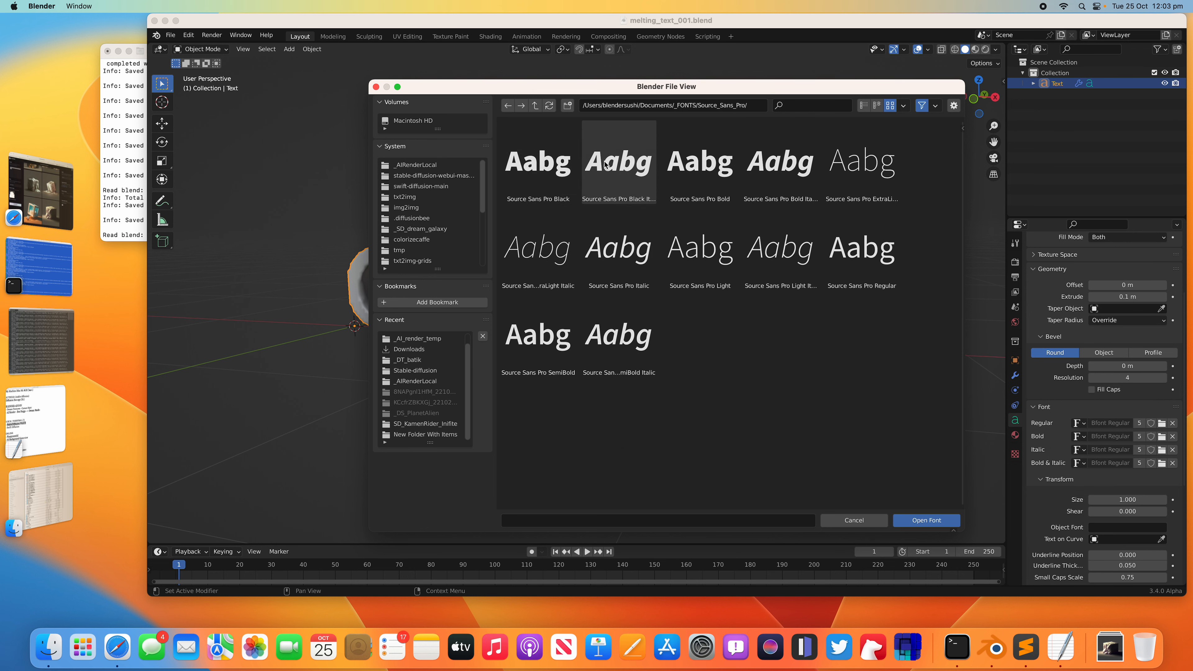
{"action": "double_click", "coordinate": [550, 171]}
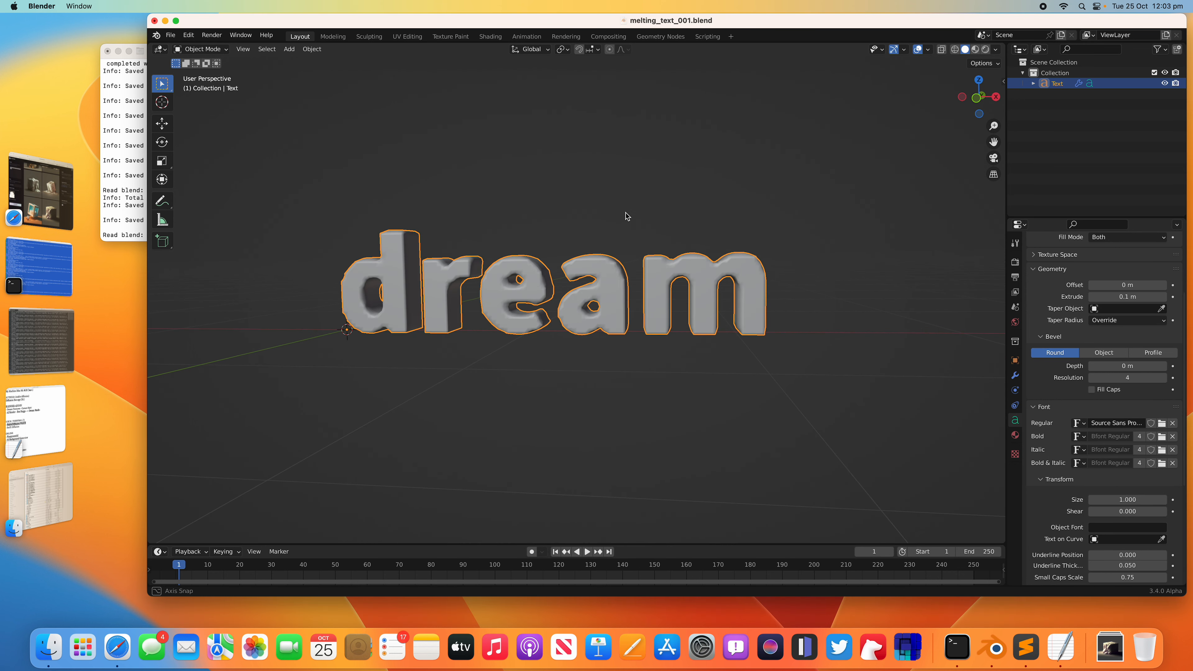
Add a mesh plane and scale it up as a ground beneath the dream text
{"action": "left_click", "coordinate": [642, 235]}
{"action": "middle_click_drag", "start_coordinate": [642, 235], "coordinate": [614, 244]}
{"action": "key", "text": "shift+a"}
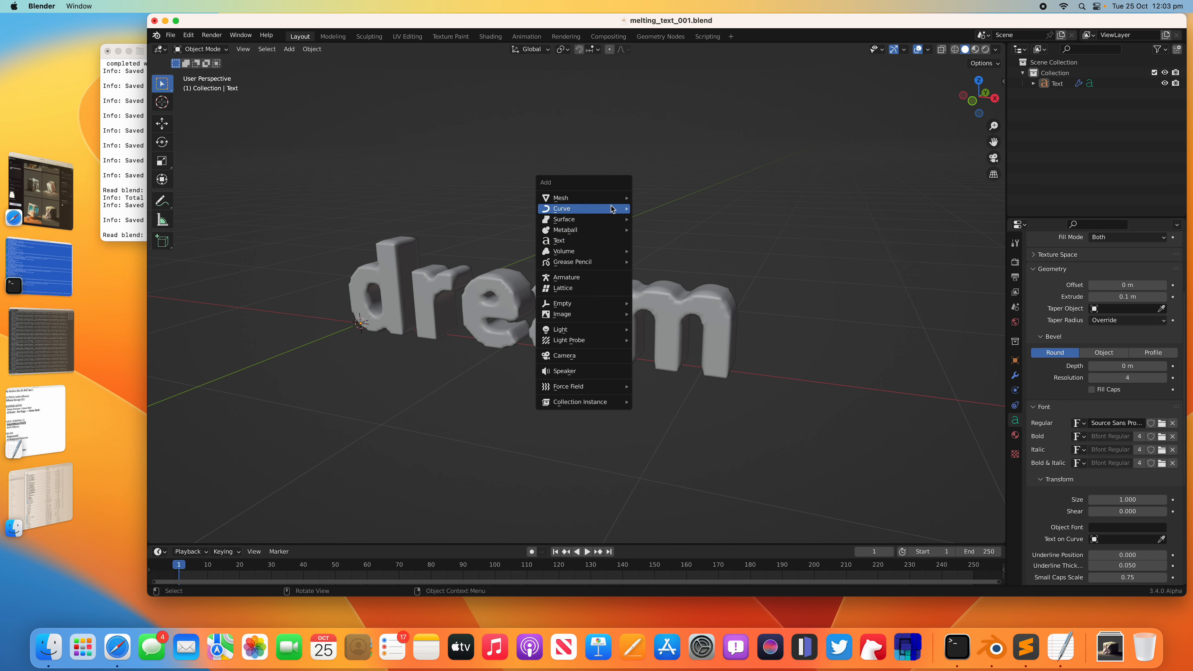
{"action": "mouse_move", "coordinate": [611, 198]}
{"action": "left_click", "coordinate": [655, 199]}
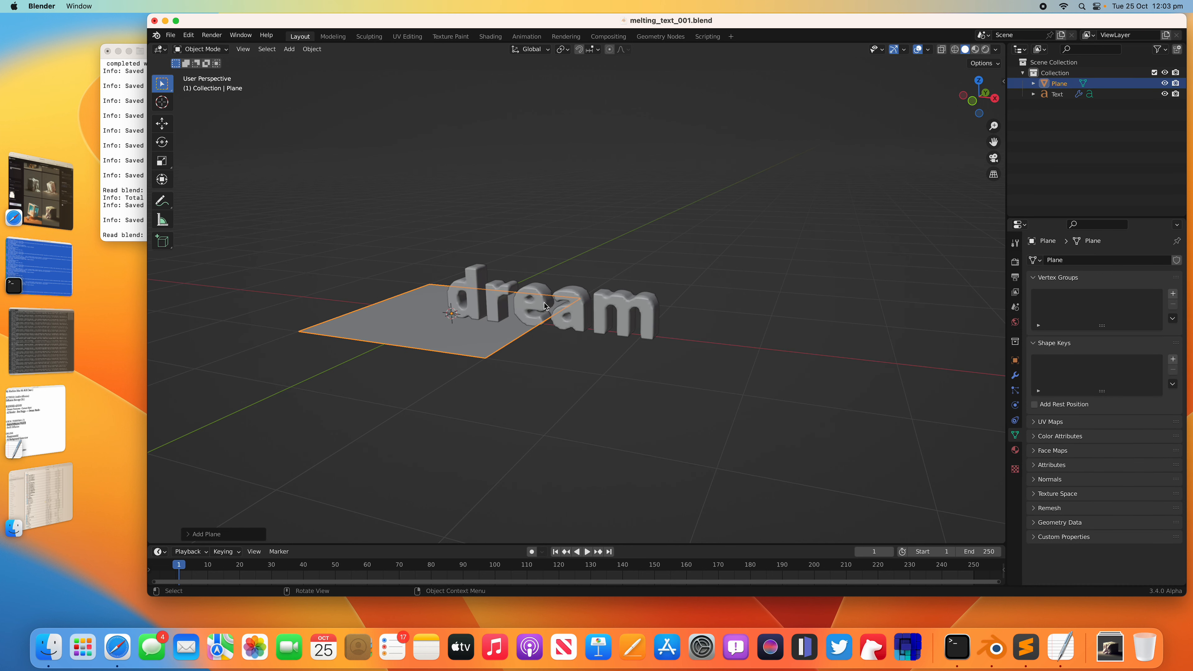
{"action": "key", "text": "s"}
{"action": "left_click", "coordinate": [659, 309]}
Move the text about 1.03 m in the negative X direction to centre it on the plane, and save the file
{"action": "left_click", "coordinate": [620, 305]}
{"action": "key", "text": "g"}
{"action": "key", "text": "x"}
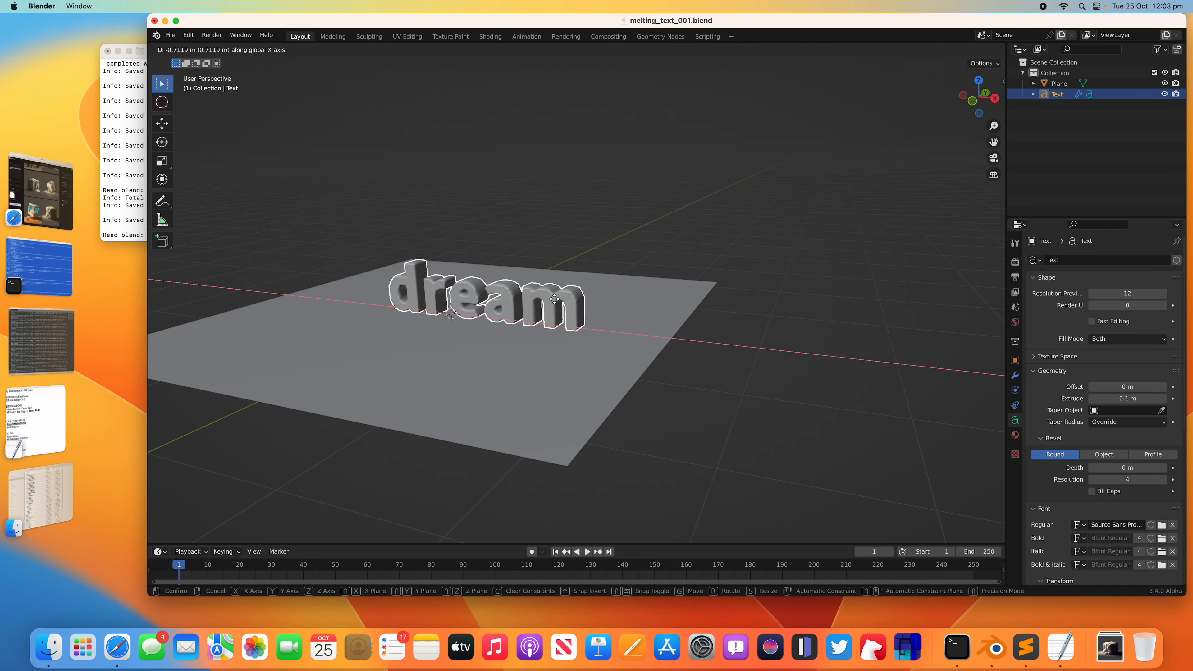
{"action": "left_click", "coordinate": [537, 304]}
{"action": "key", "text": "KP_Decimal"}
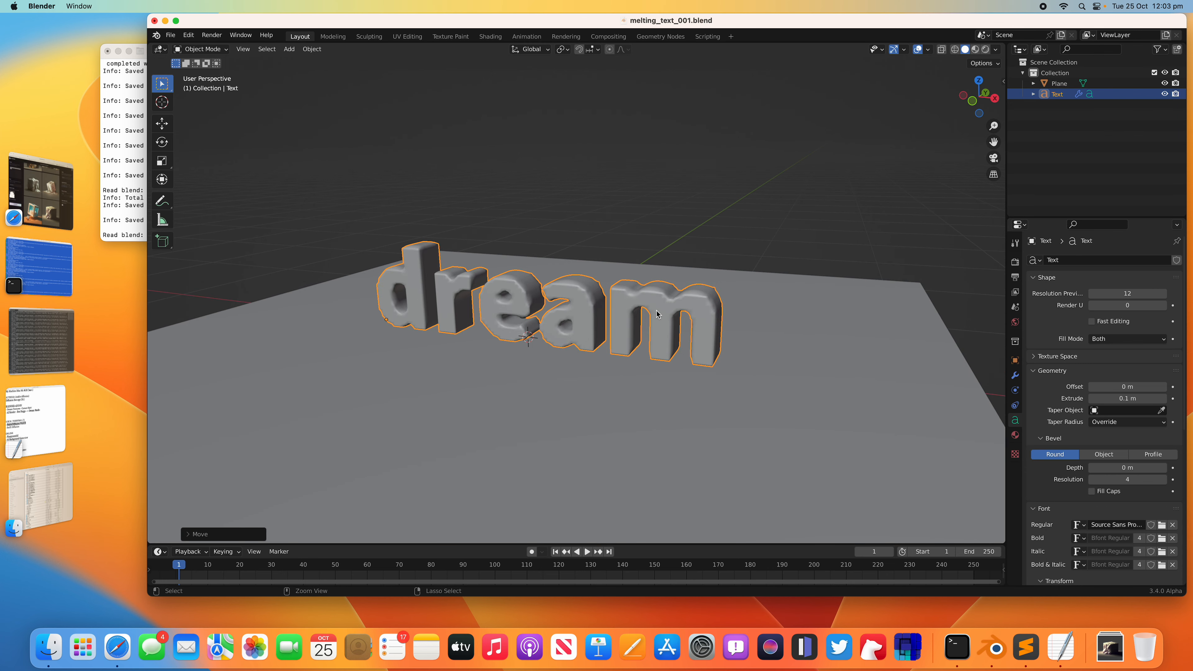
{"action": "key", "text": "ctrl+s"}
{"action": "middle_click_drag", "start_coordinate": [658, 315], "coordinate": [661, 303]}
{"action": "middle_click_drag", "start_coordinate": [578, 201], "coordinate": [575, 201]}
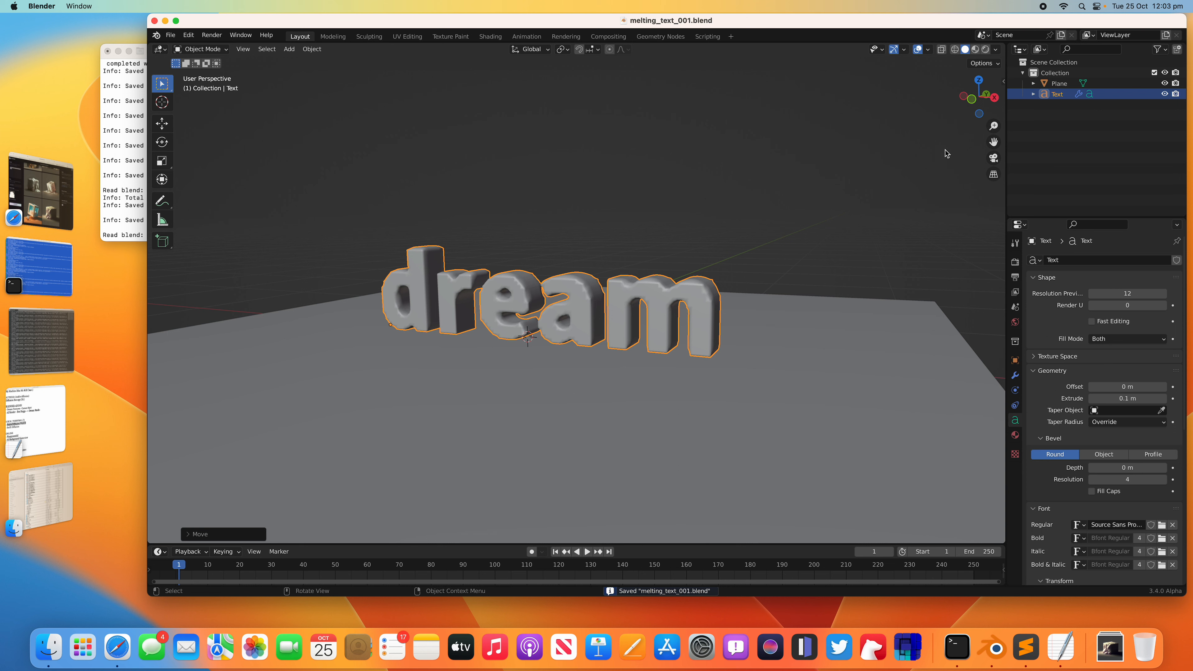
{"action": "left_click", "coordinate": [1060, 84]}
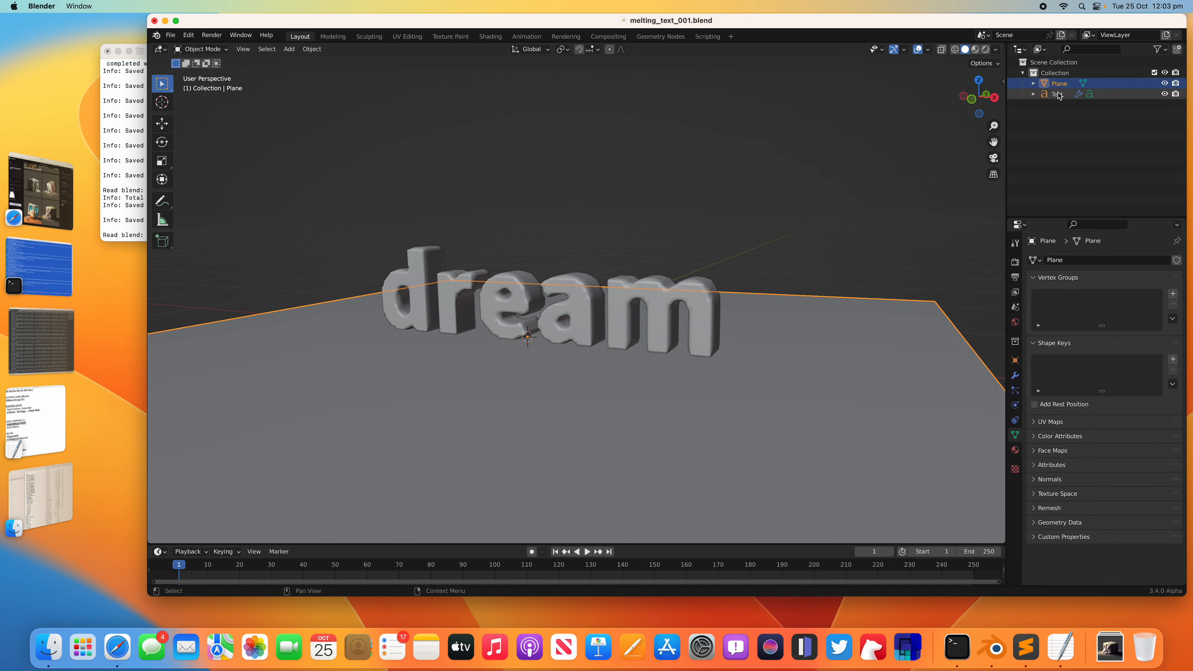
{"action": "left_click", "coordinate": [1058, 94]}
{"action": "left_click", "coordinate": [735, 202]}
{"action": "middle_click_drag", "start_coordinate": [769, 274], "coordinate": [764, 272]}
{"action": "left_click", "coordinate": [699, 291]}
{"action": "middle_click_drag", "start_coordinate": [699, 291], "coordinate": [694, 241]}
{"action": "left_click", "coordinate": [691, 242]}
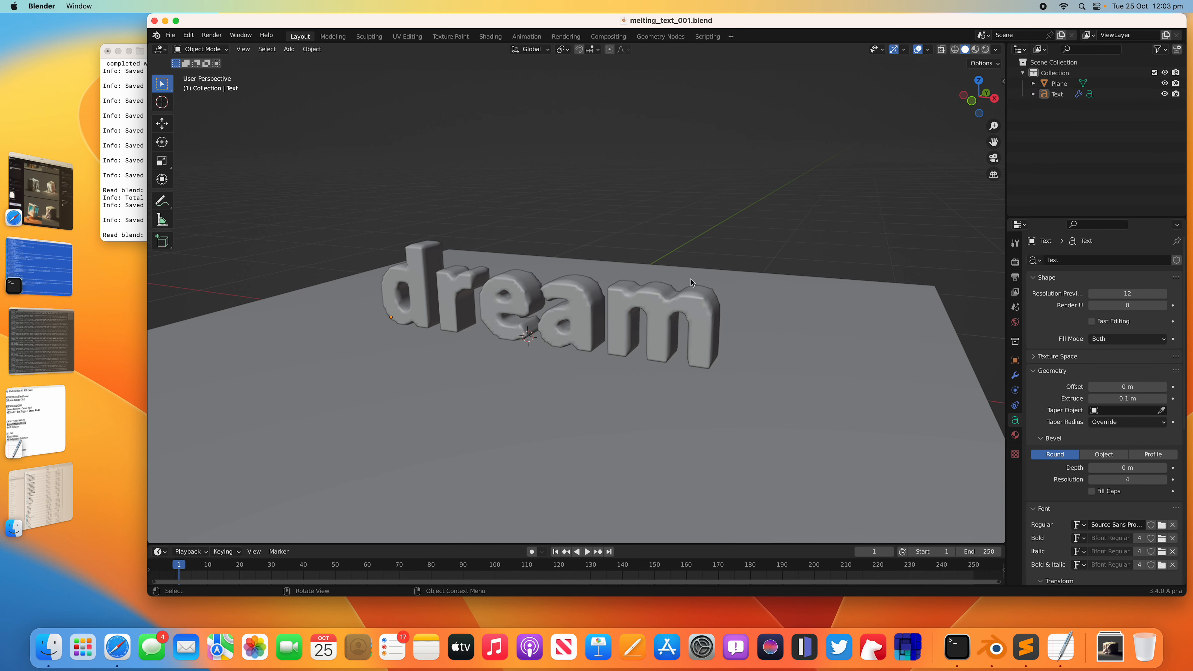
Save the file and enable the Lighting: Dynamic Sky add-on in the preferences
{"action": "key", "text": "super+s"}
{"action": "left_click", "coordinate": [188, 35]}
{"action": "left_click", "coordinate": [191, 35]}
{"action": "left_click", "coordinate": [240, 188]}
{"action": "left_click", "coordinate": [415, 70]}
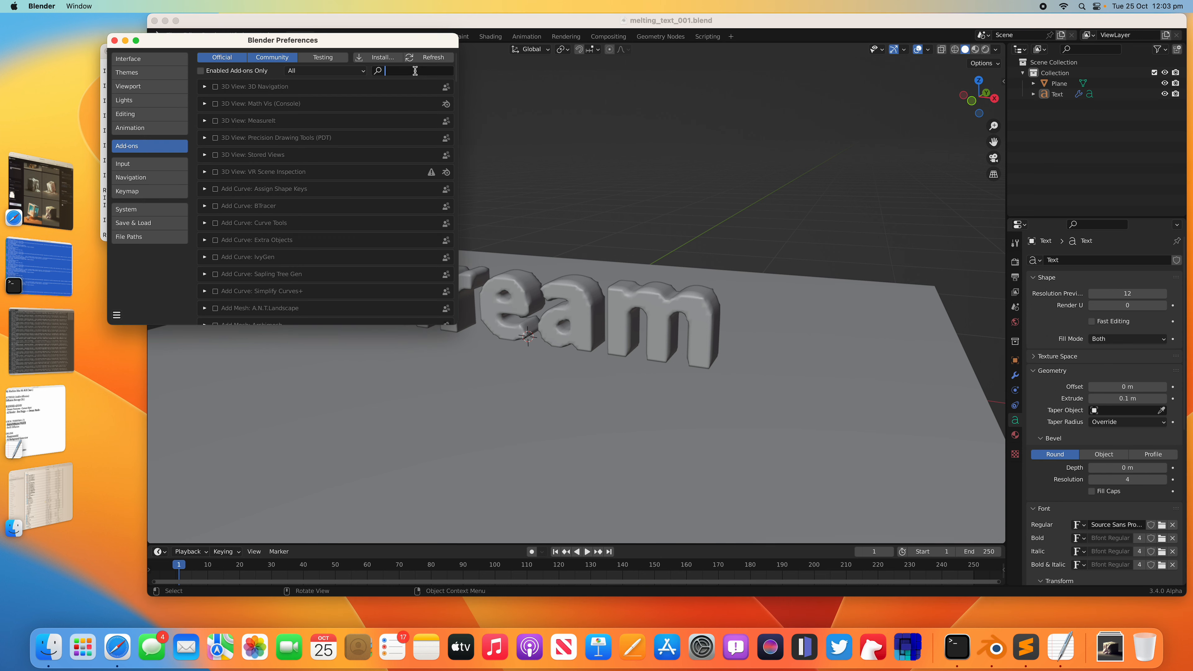
{"action": "type", "text": "sky"}
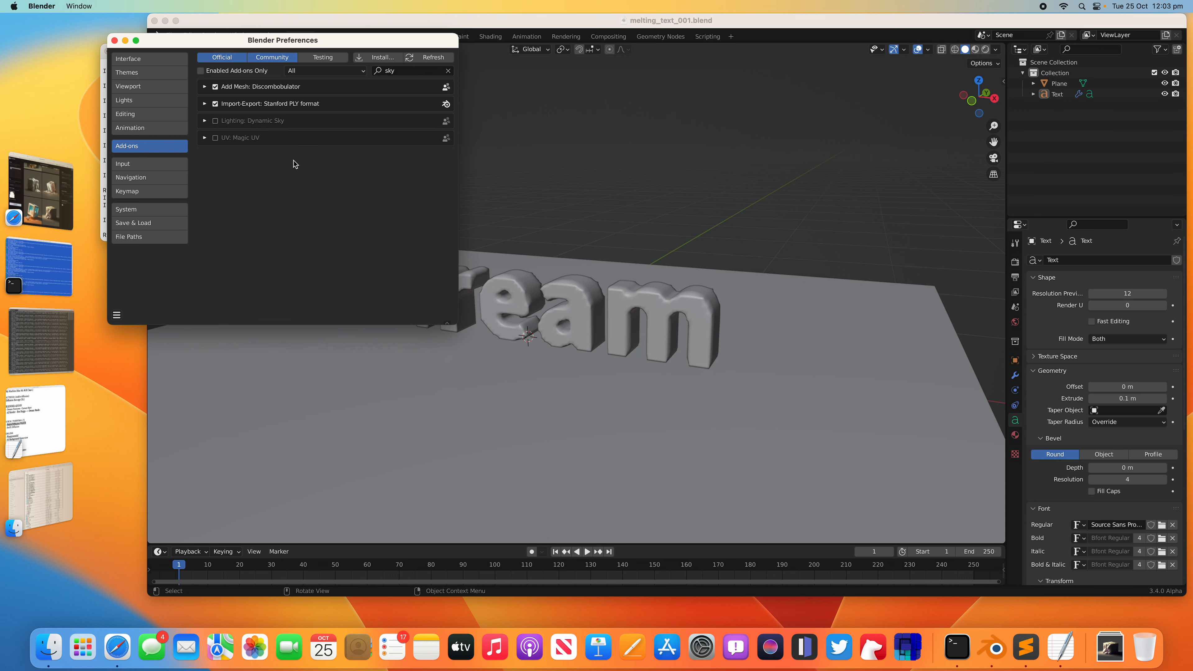
{"action": "left_click", "coordinate": [215, 121]}
{"action": "left_click", "coordinate": [205, 121]}
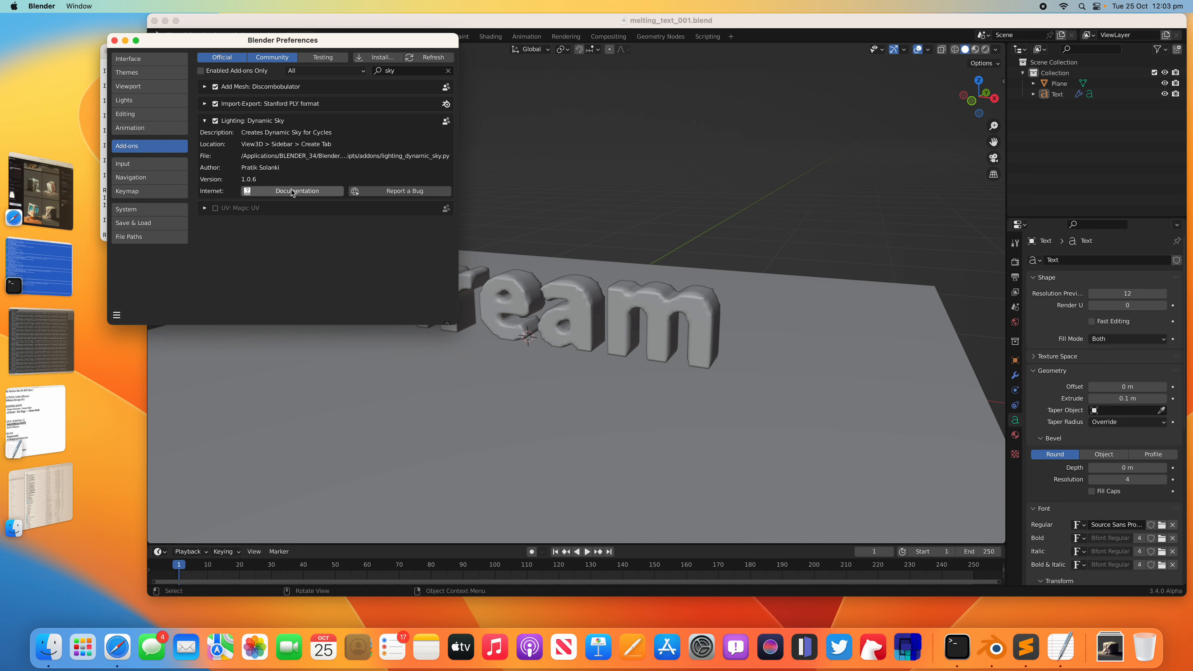
{"action": "left_click", "coordinate": [114, 40]}
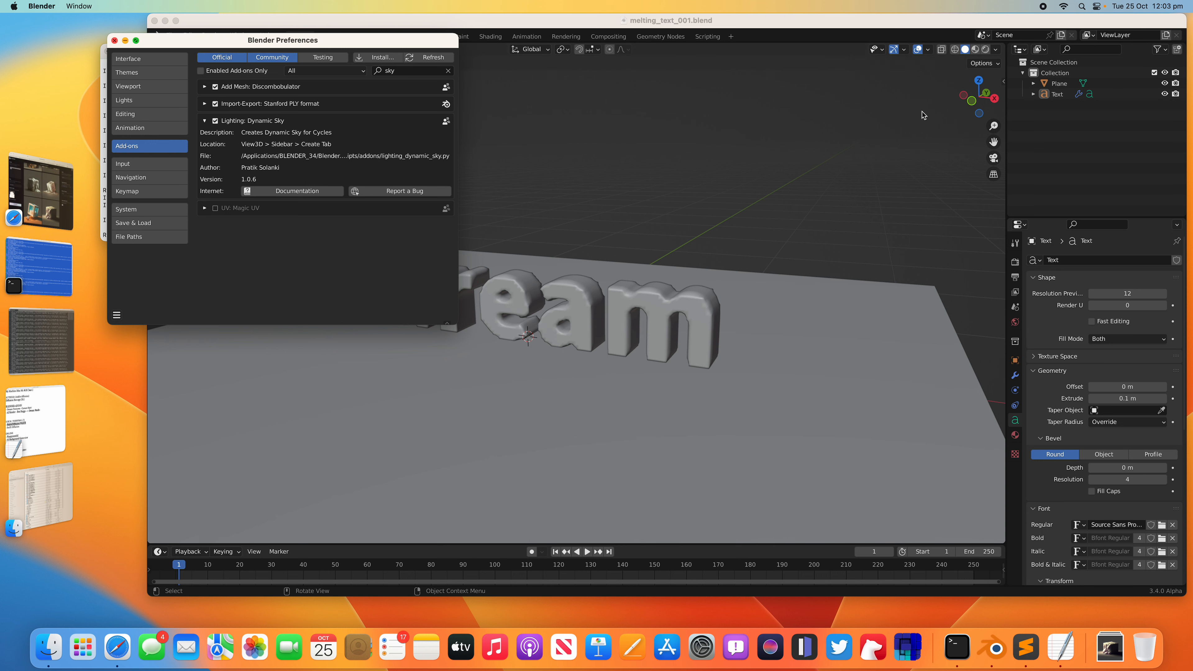
Create a new dynamic sky world with the Dynamic Sky add-on
{"action": "left_click", "coordinate": [1003, 82]}
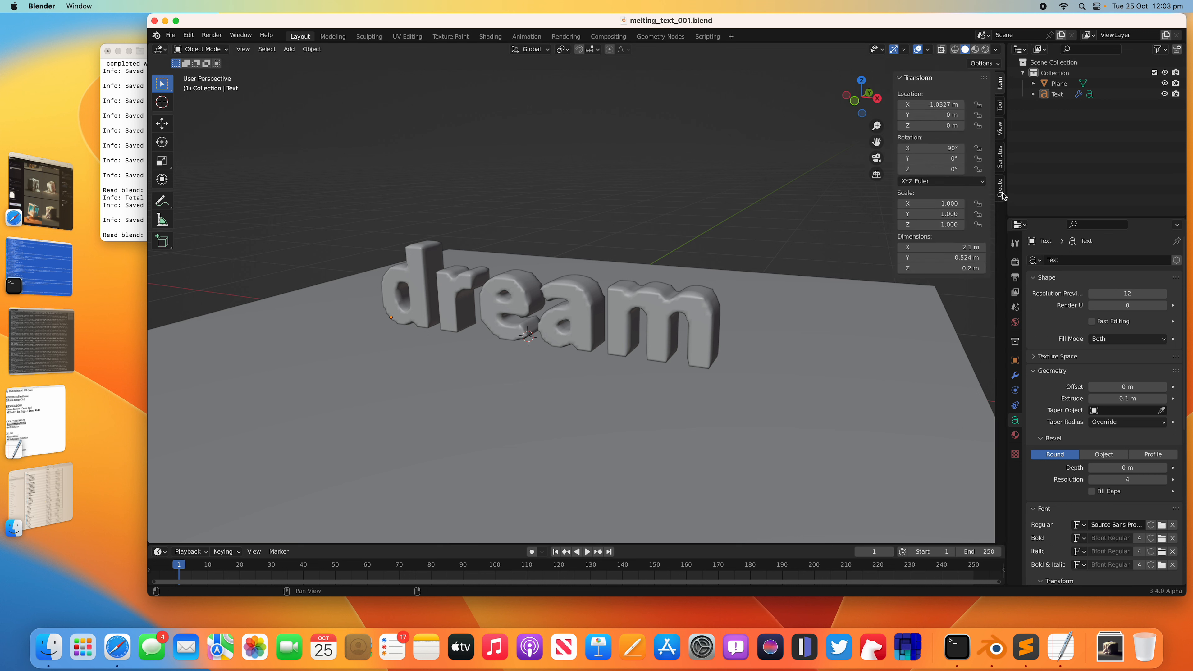
{"action": "left_click", "coordinate": [906, 79]}
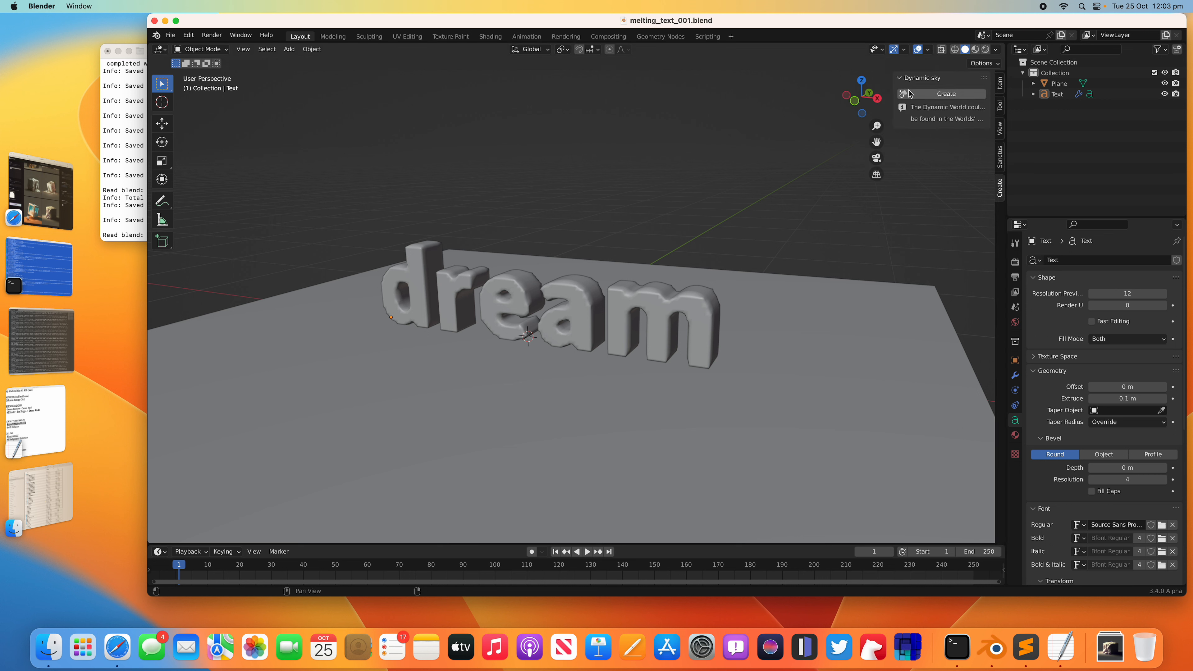
{"action": "left_click_drag", "start_coordinate": [894, 99], "coordinate": [784, 99]}
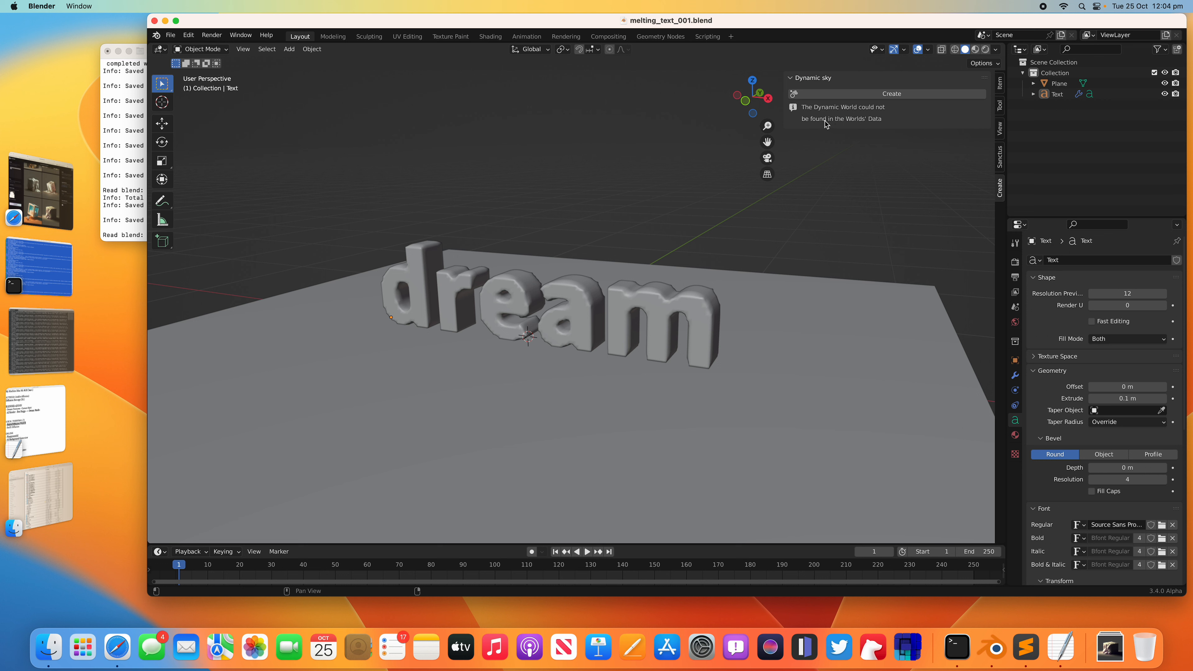
{"action": "left_click", "coordinate": [863, 96]}
Widen the properties editor, assign the Dynamic_1 world to the scene and save the file
{"action": "left_click_drag", "start_coordinate": [1006, 325], "coordinate": [945, 324]}
{"action": "left_click", "coordinate": [952, 322]}
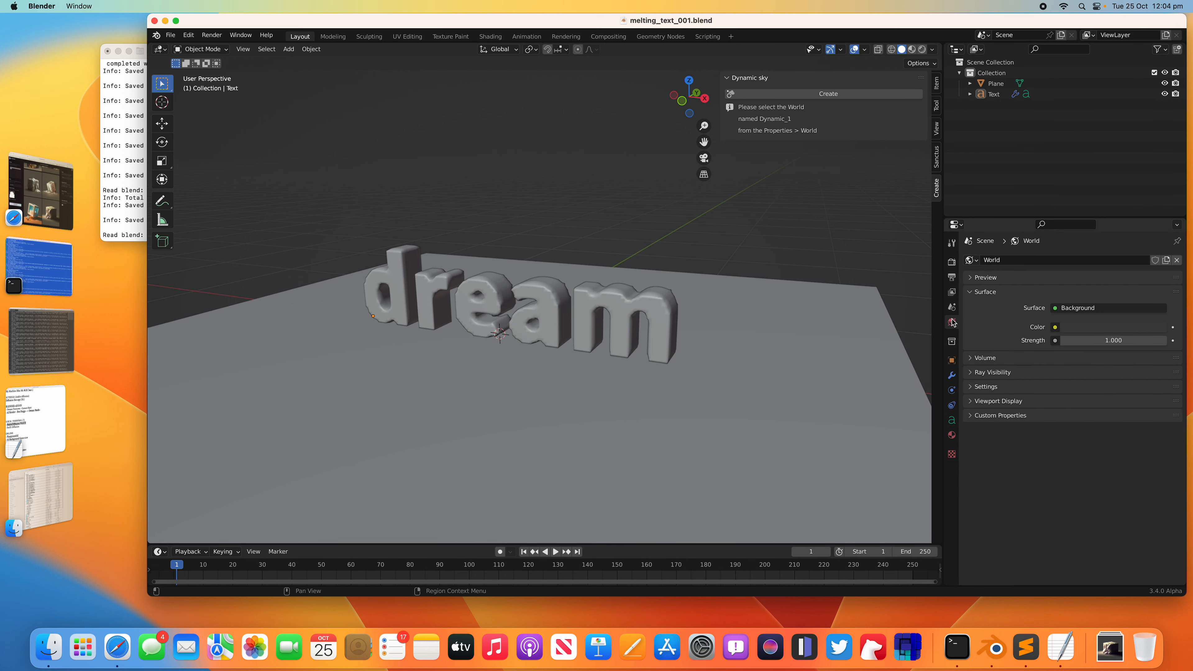
{"action": "left_click", "coordinate": [1054, 309]}
{"action": "left_click", "coordinate": [1056, 310]}
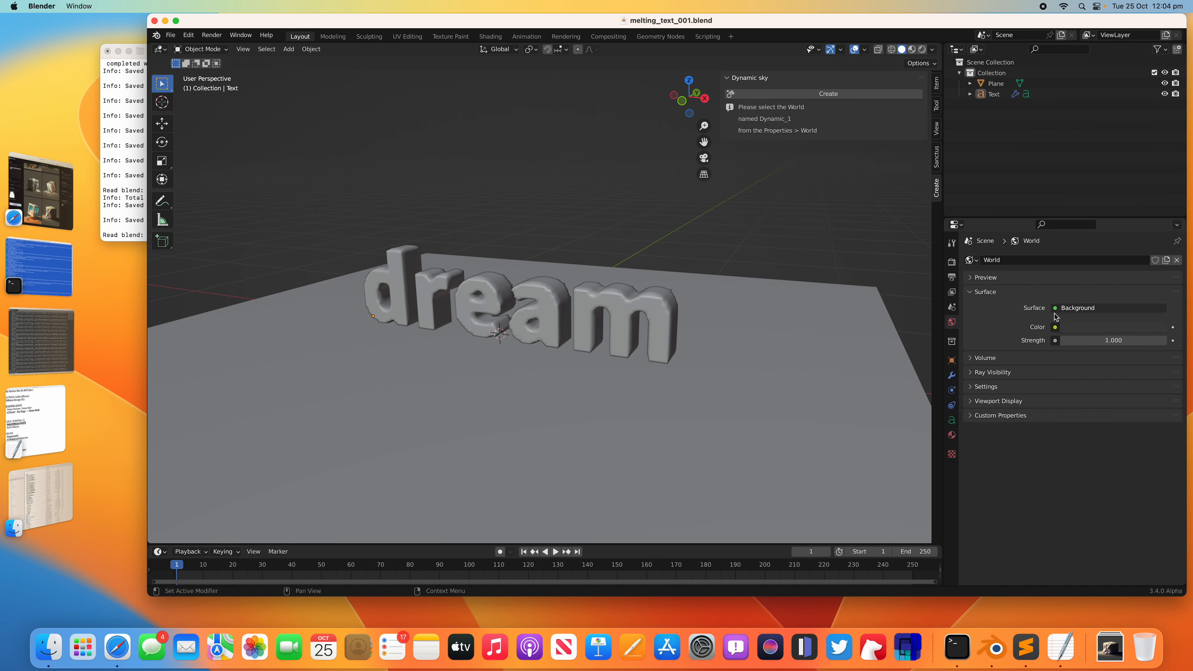
{"action": "left_click", "coordinate": [977, 260]}
{"action": "left_click", "coordinate": [998, 277]}
{"action": "middle_click_drag", "start_coordinate": [564, 400], "coordinate": [566, 382]}
{"action": "key", "text": "super+s"}
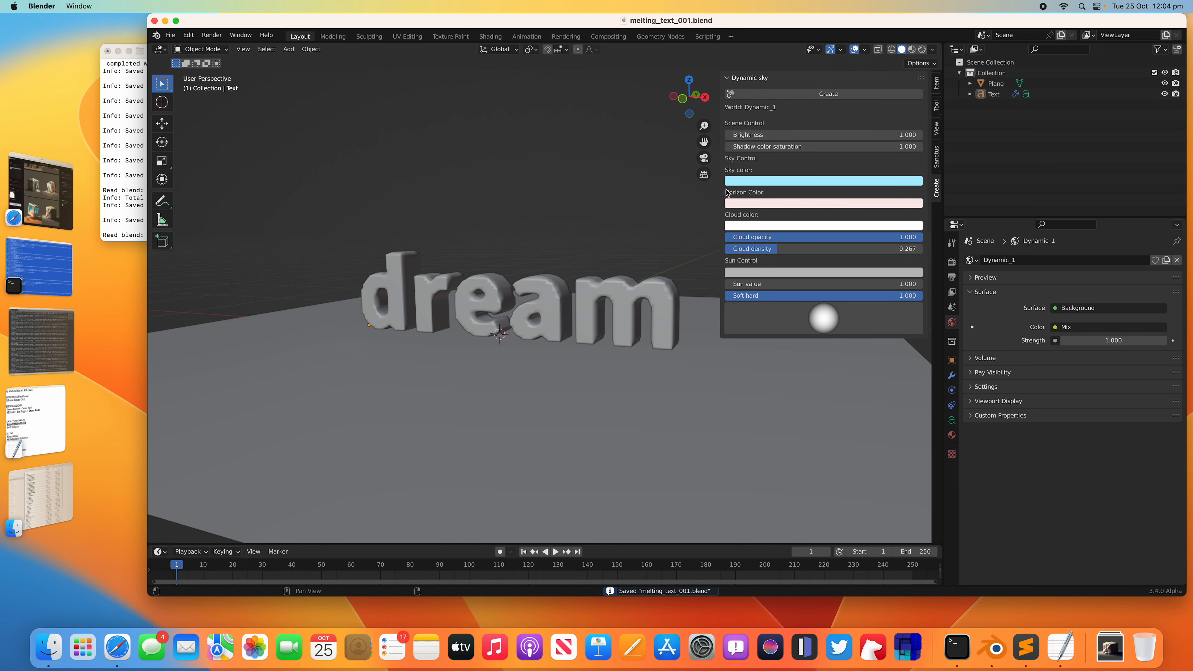
Choose Cycles as the render engine and save the file
{"action": "left_click", "coordinate": [952, 262]}
{"action": "left_click", "coordinate": [1076, 261]}
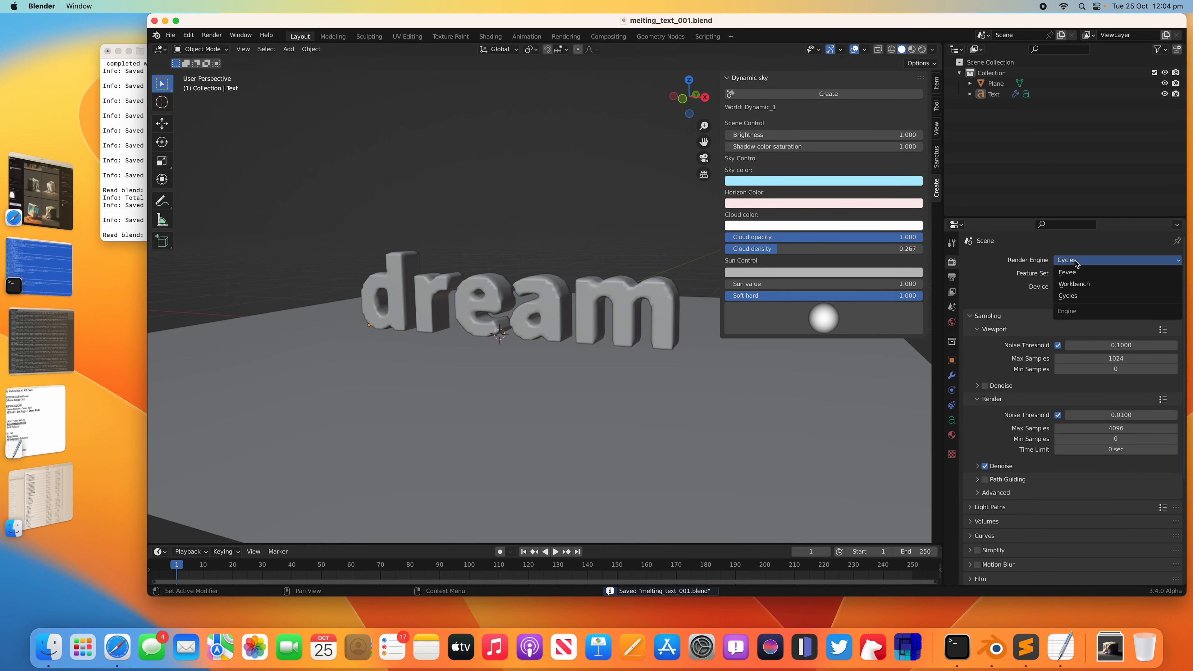
{"action": "left_click", "coordinate": [1081, 296]}
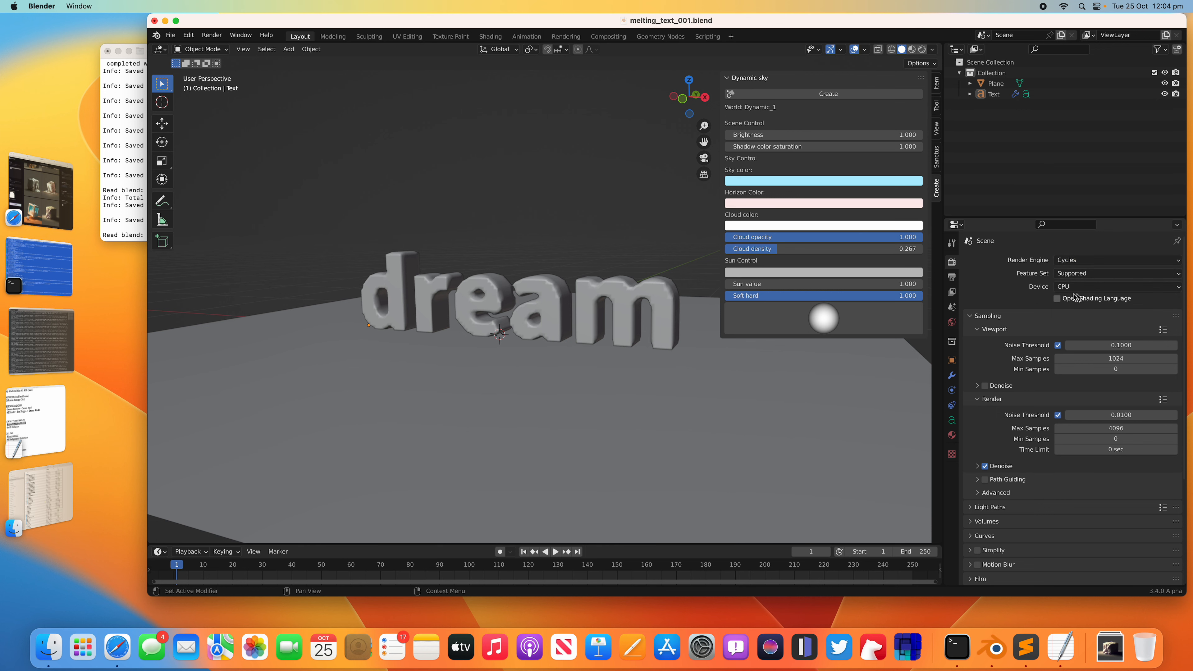
{"action": "mouse_move", "coordinate": [610, 230]}
{"action": "middle_mouse_down", "text": "shift"}
{"action": "mouse_move", "coordinate": [628, 281]}
{"action": "mouse_move", "coordinate": [616, 253]}
{"action": "middle_mouse_up", "text": "shift"}
{"action": "key", "text": "ctrl+s"}
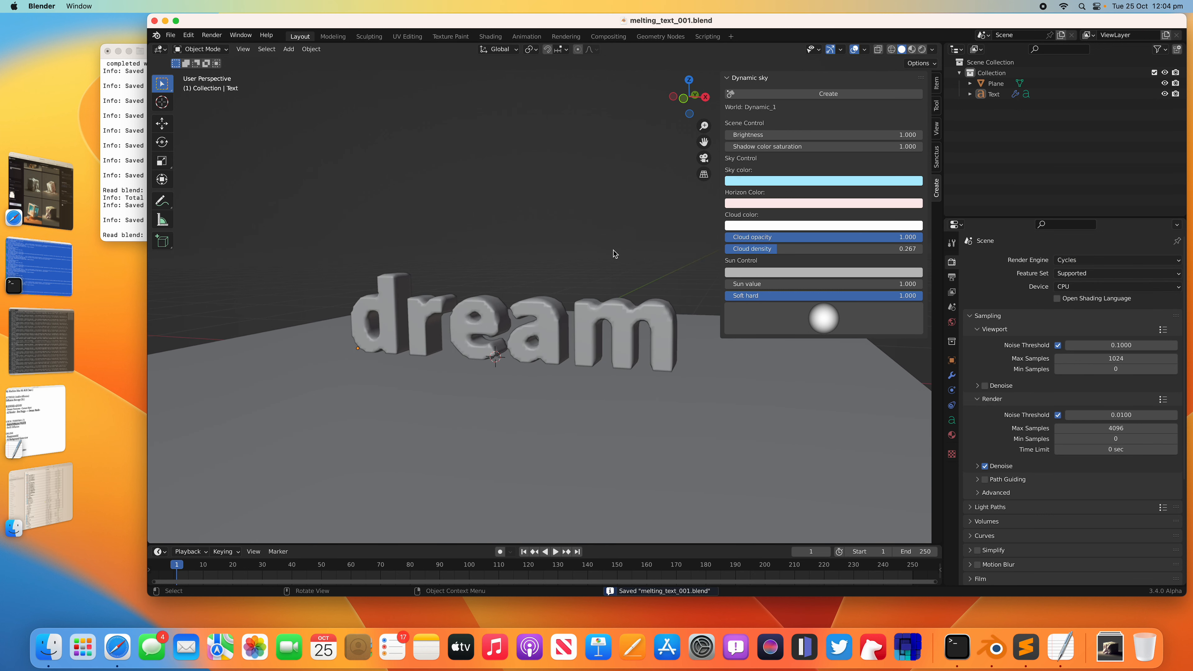
Preview the text and sky in rendered viewport shading, then return to solid shading and save the file
{"action": "scroll", "coordinate": [615, 253], "scroll_direction": "up", "scroll_amount": 1}
{"action": "left_click", "coordinate": [924, 52]}
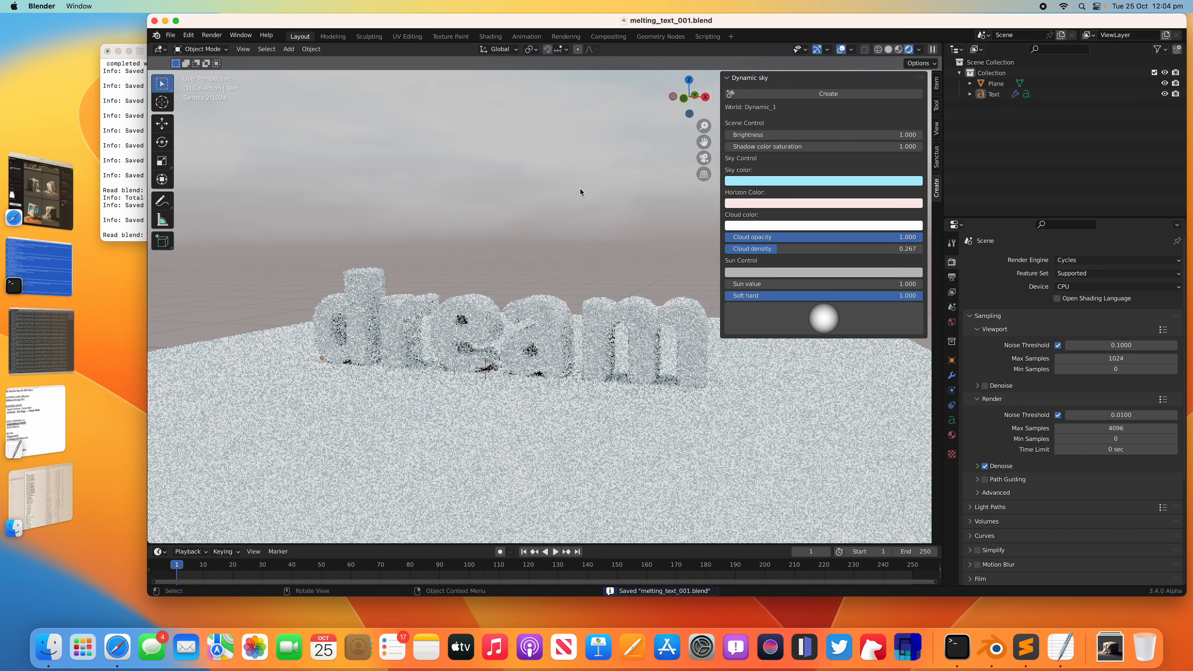
{"action": "middle_click_drag", "start_coordinate": [580, 189], "coordinate": [616, 202]}
{"action": "middle_click_drag", "start_coordinate": [528, 174], "coordinate": [571, 241]}
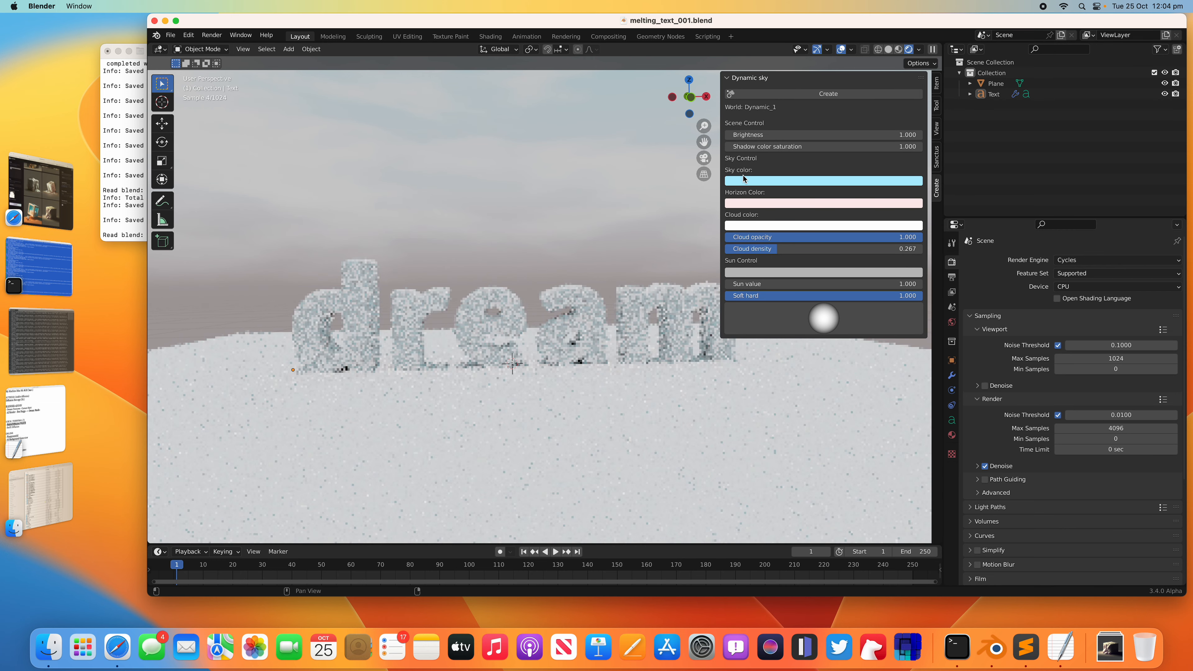
{"action": "left_click_drag", "start_coordinate": [722, 166], "coordinate": [744, 167]}
{"action": "middle_click_drag", "start_coordinate": [557, 203], "coordinate": [552, 215]}
{"action": "left_click", "coordinate": [889, 50]}
{"action": "key", "text": "super+s"}
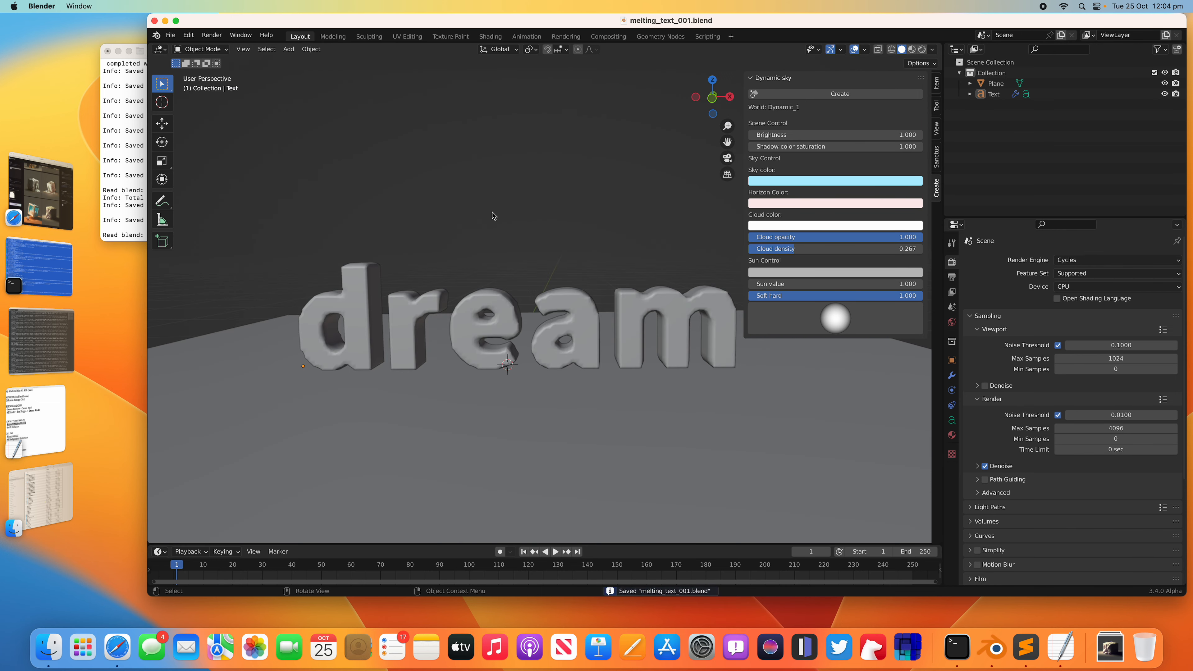
Switch to the Terminal window and examine the swift-diffusion img2img script's output
{"action": "left_click", "coordinate": [44, 268]}
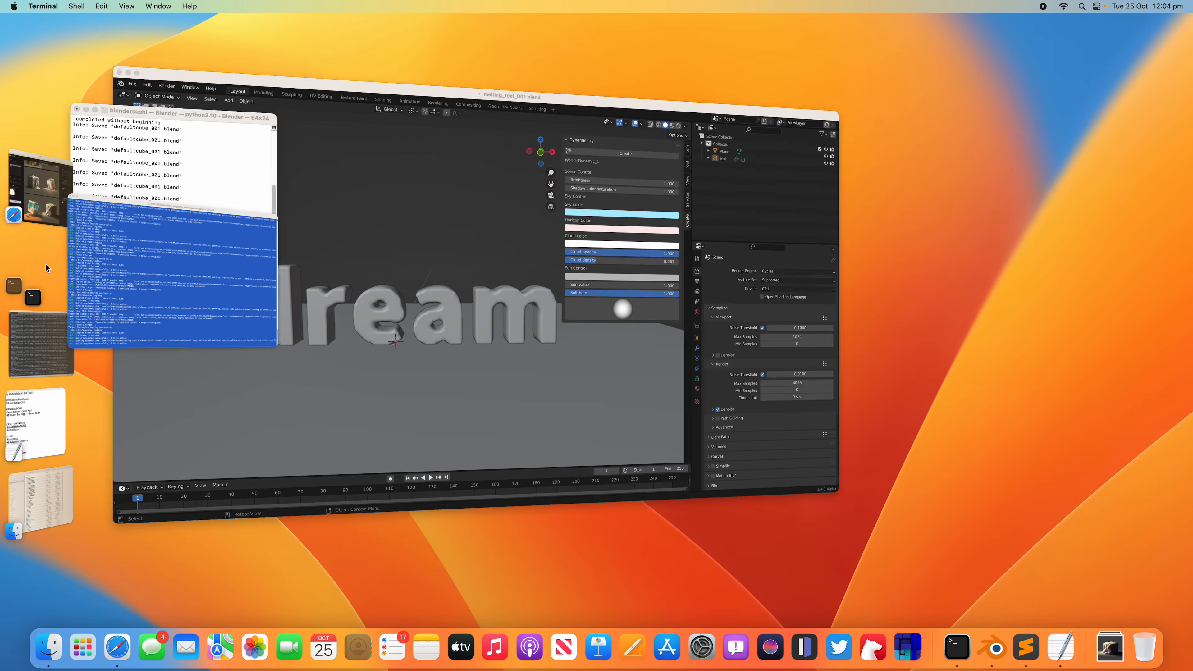
{"action": "scroll", "coordinate": [486, 370], "scroll_direction": "up", "scroll_amount": 1}
{"action": "scroll", "coordinate": [515, 294], "scroll_direction": "down", "scroll_amount": 1}
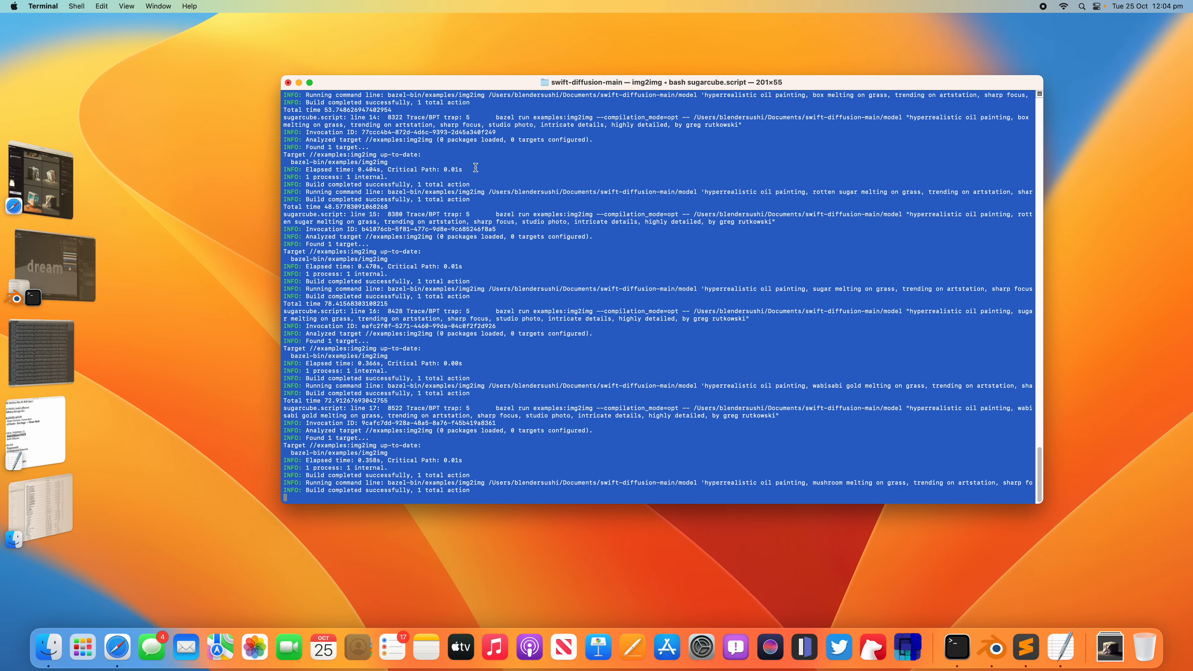
{"action": "left_click_drag", "start_coordinate": [447, 82], "coordinate": [415, 71]}
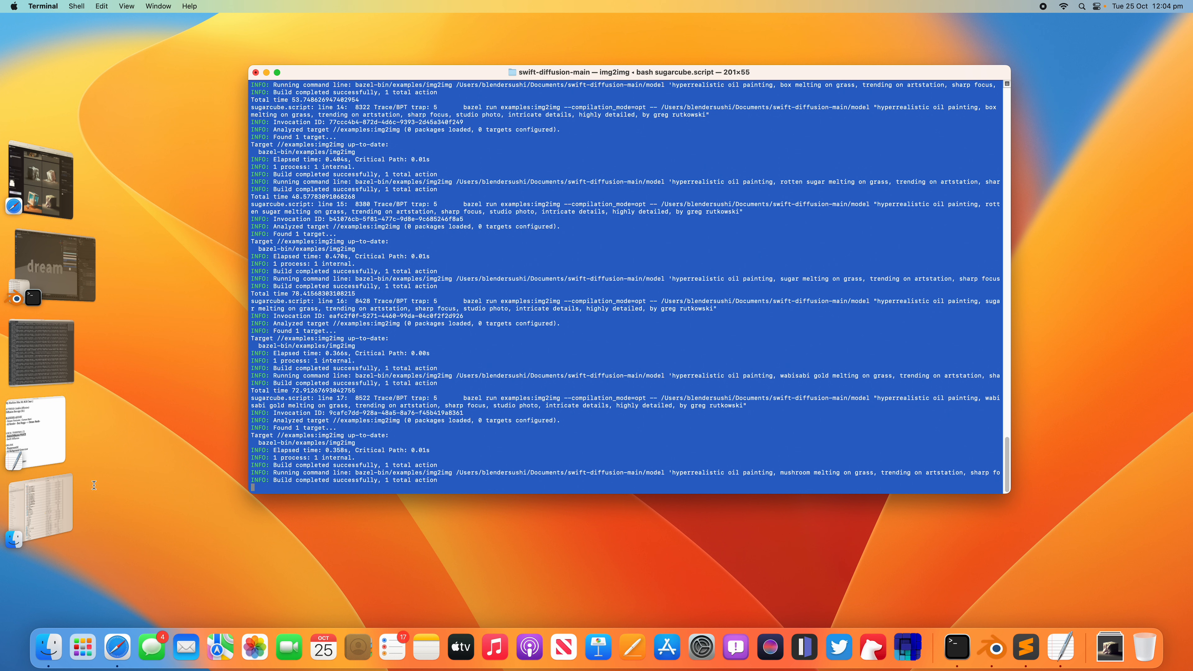
Append "->>> 40 seconds at 25 steps" to the Swift Diffusion line in the AI_DREAM_NOTES TextEdit document and save it
{"action": "left_click", "coordinate": [1022, 641]}
{"action": "left_click", "coordinate": [1061, 647]}
{"action": "left_click", "coordinate": [489, 351]}
{"action": "type", "text": "->>> 40 seconds at 25 stesp"}
{"action": "key", "text": "BackSpace"}
{"action": "key", "text": "BackSpace"}
{"action": "type", "text": "ps"}
{"action": "key", "text": "super+s"}
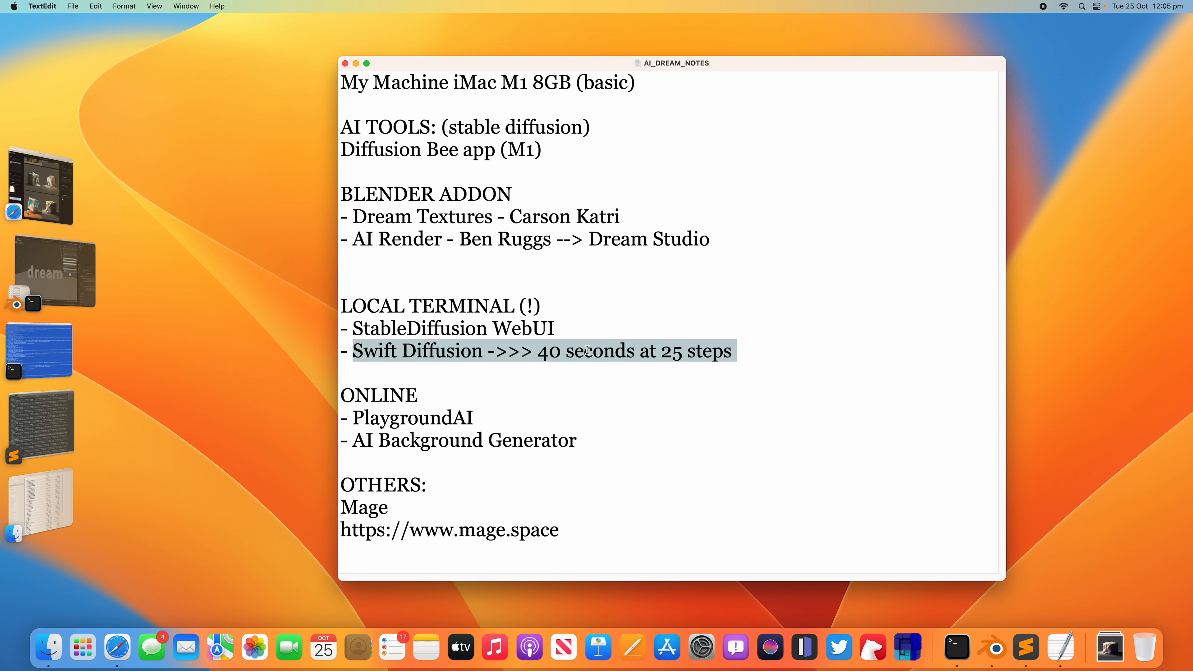
Highlight the StableDiffusion WebUI entry, then Diffusion Bee, in the notes
{"action": "left_click", "coordinate": [575, 325]}
{"action": "left_click_drag", "start_coordinate": [575, 325], "coordinate": [353, 330]}
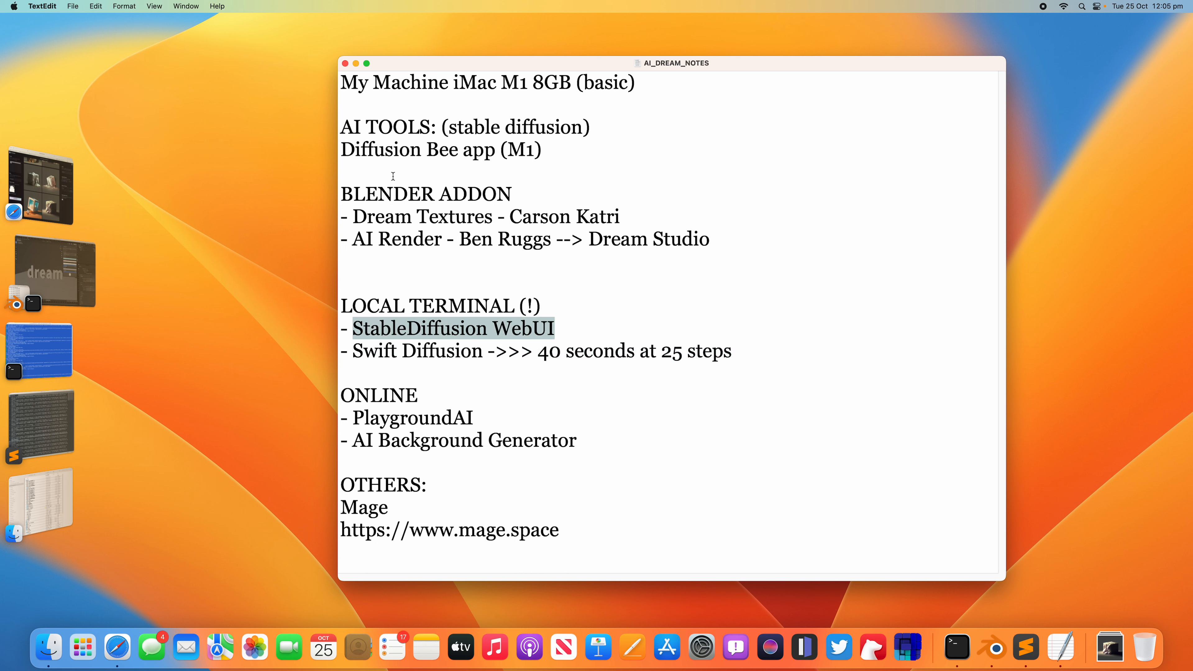
{"action": "left_click_drag", "start_coordinate": [459, 149], "coordinate": [330, 150]}
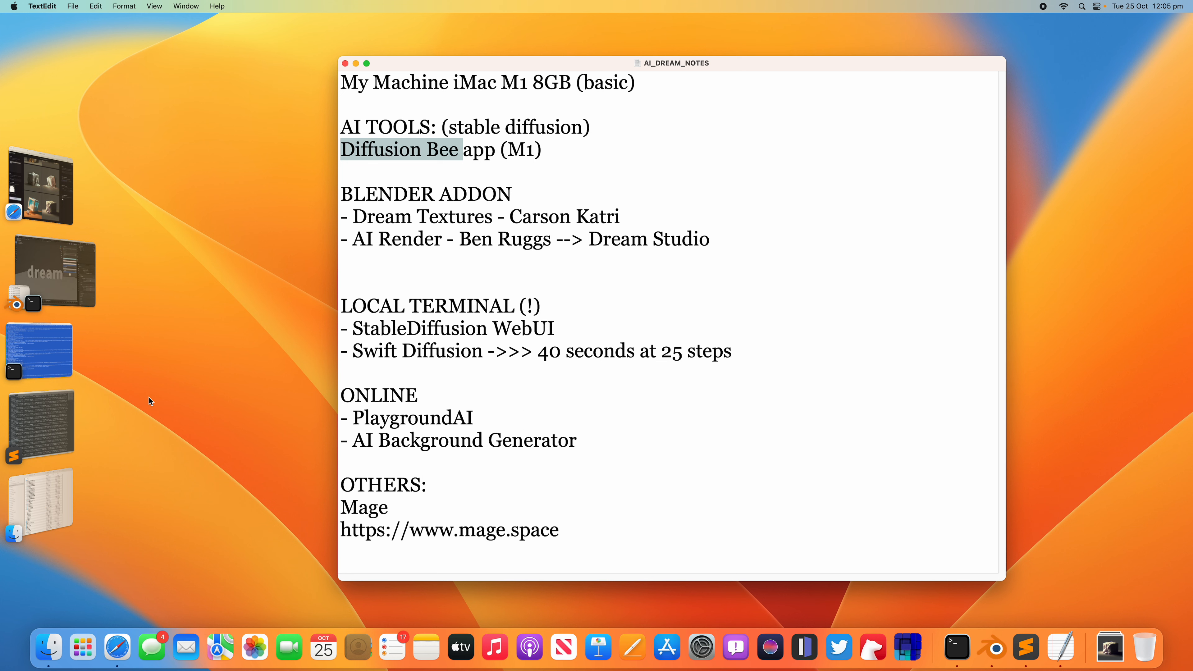
Switch to the swift-diffusion-main folder in Finder and preview the source image init_img.png
{"action": "left_click", "coordinate": [50, 487]}
{"action": "key", "text": "space"}
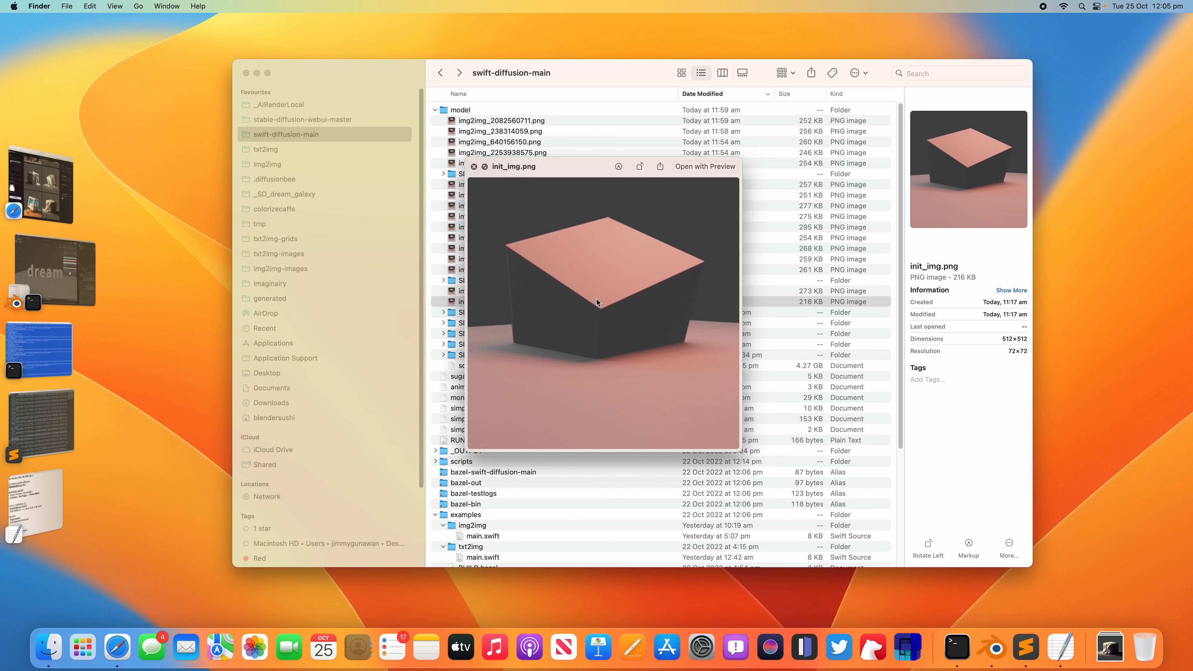
{"action": "left_click", "coordinate": [474, 166]}
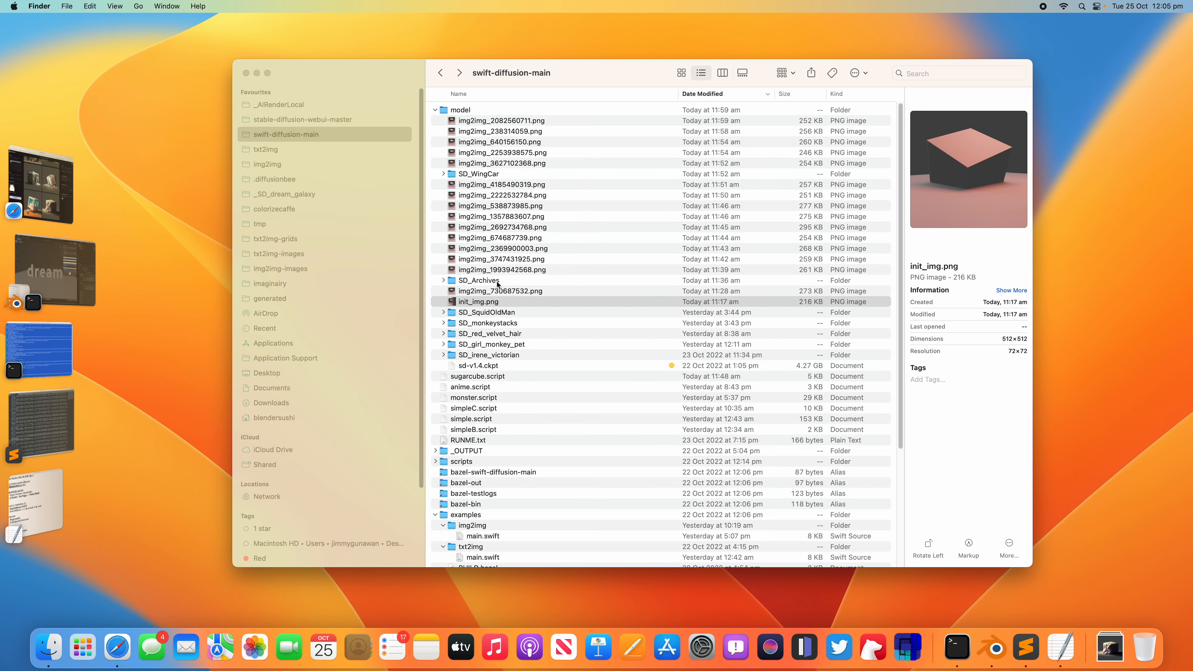
Preview the generated img2img images one after another, starting from img2img_730687532.png, to compare the melting cube variations
{"action": "left_click", "coordinate": [510, 292]}
{"action": "key", "text": "space"}
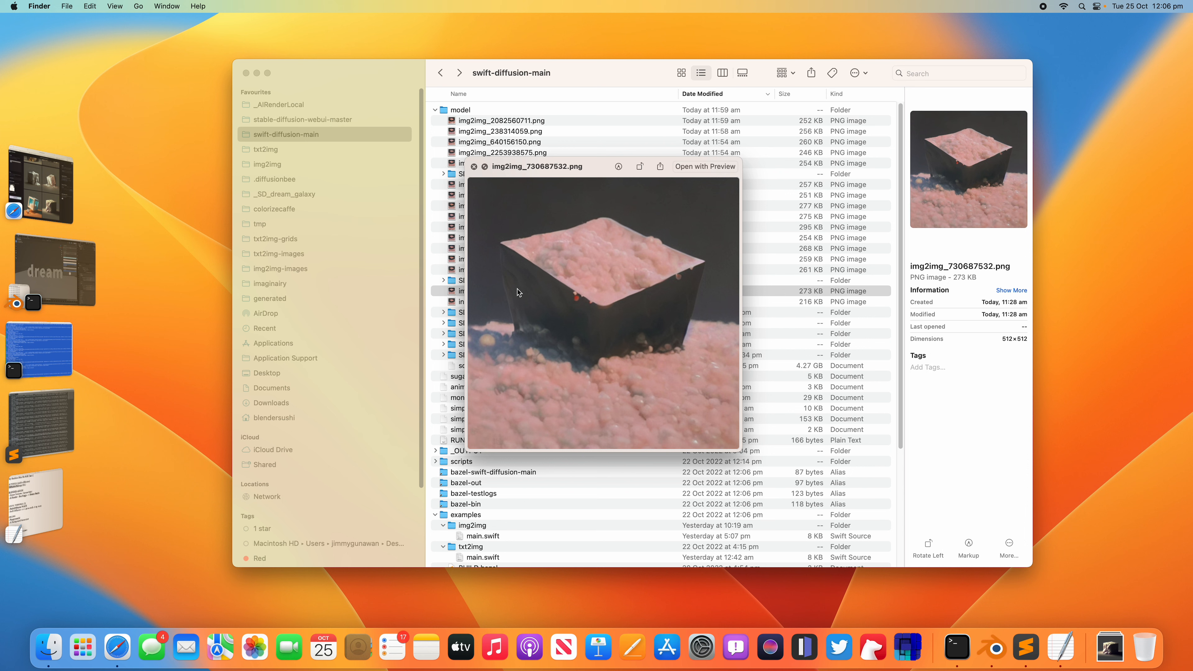
{"action": "key", "text": "Up"}
{"action": "key", "text": "Up"}
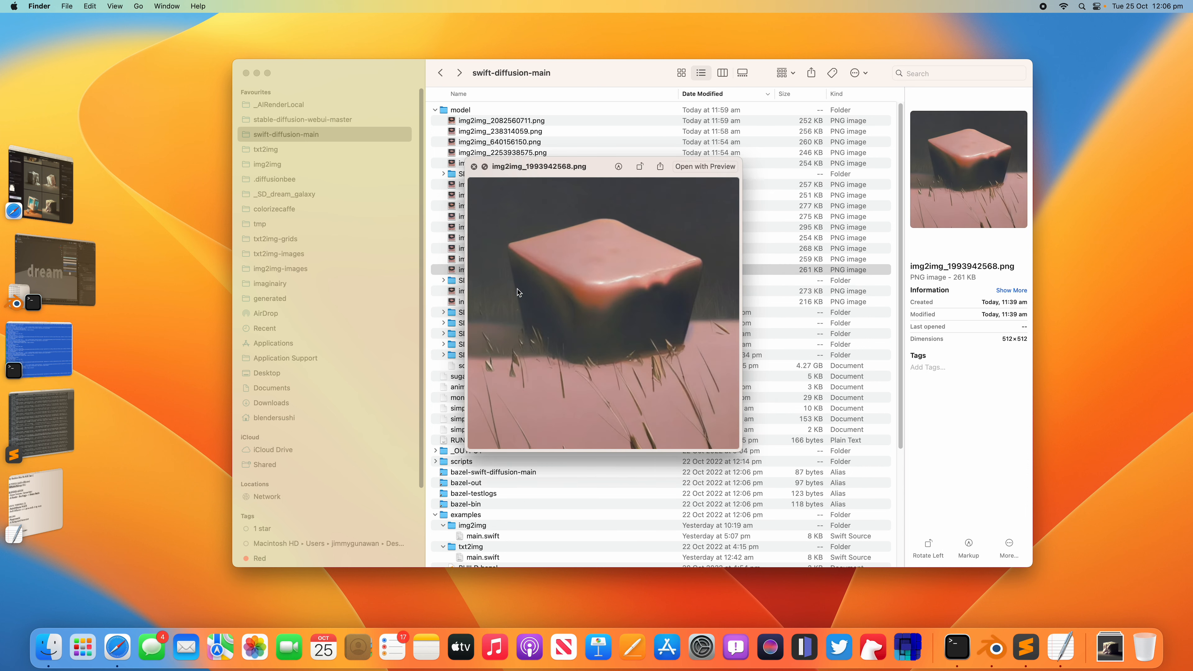
{"action": "key", "text": "Up"}
{"action": "key", "text": "Up"}
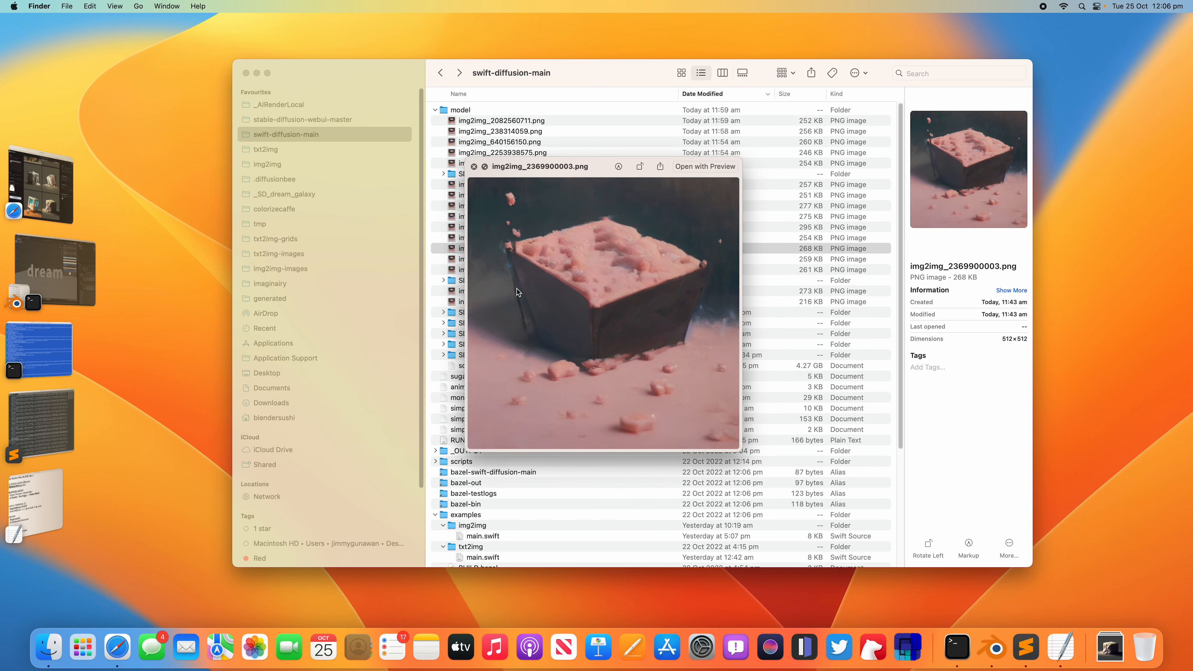
{"action": "key", "text": "Up"}
{"action": "key", "text": "Up"}
{"action": "key", "text": "Down"}
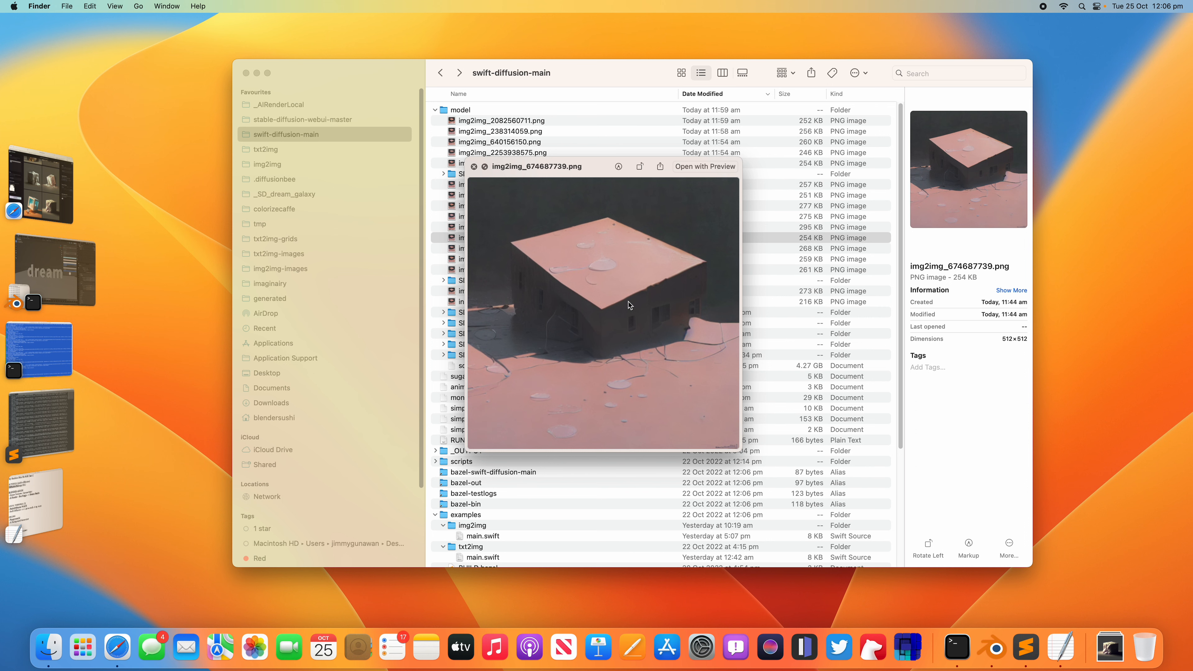
Preview the remaining img2img results one after another up to img2img_2082560711.png, and close the preview
{"action": "key", "text": "Up"}
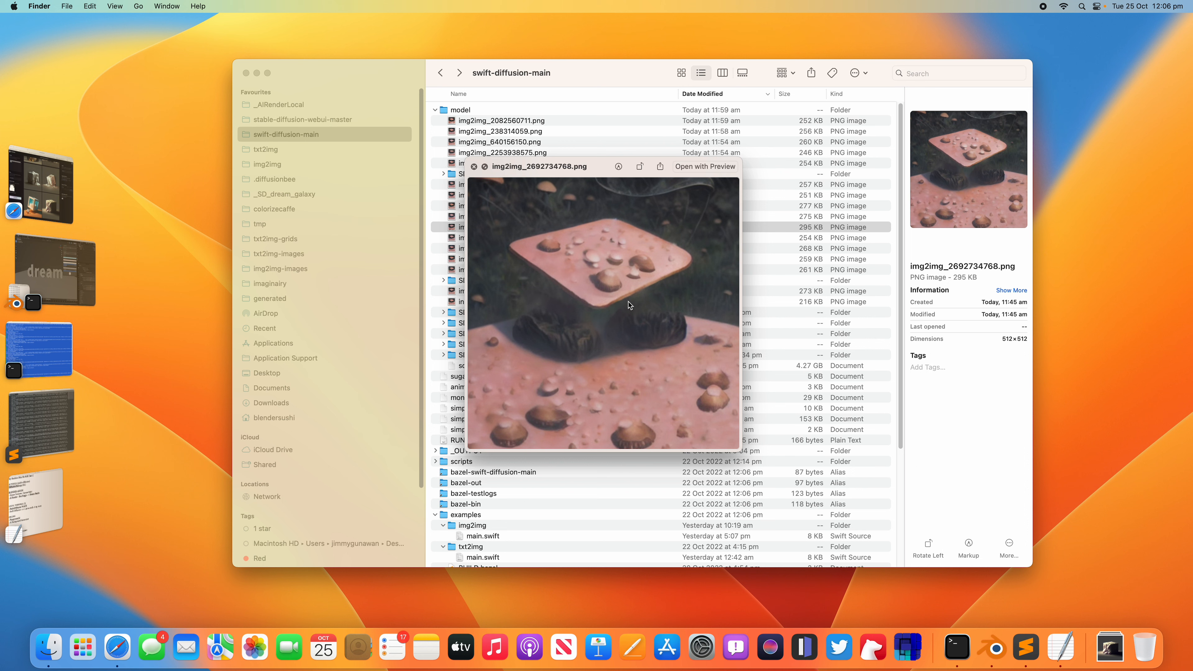
{"action": "key", "text": "Up"}
{"action": "key", "text": "Up"}
{"action": "key", "text": "Up"}
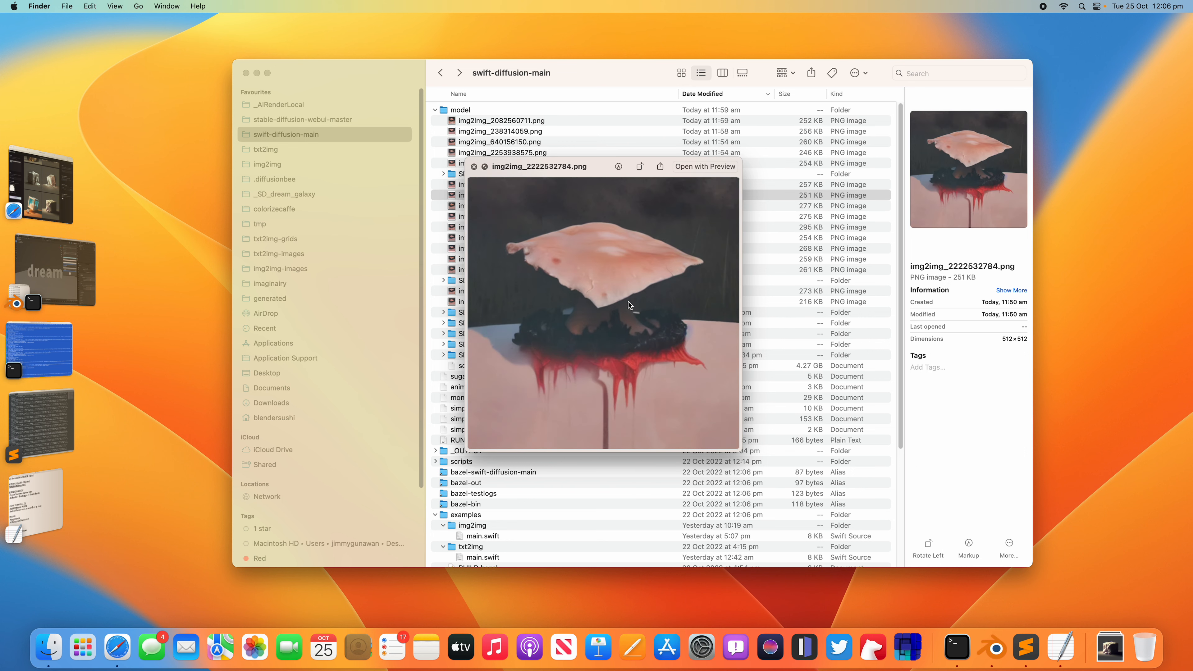
{"action": "key", "text": "Up"}
{"action": "key", "text": "Up"}
{"action": "key", "text": "Up"}
{"action": "key", "text": "Up"}
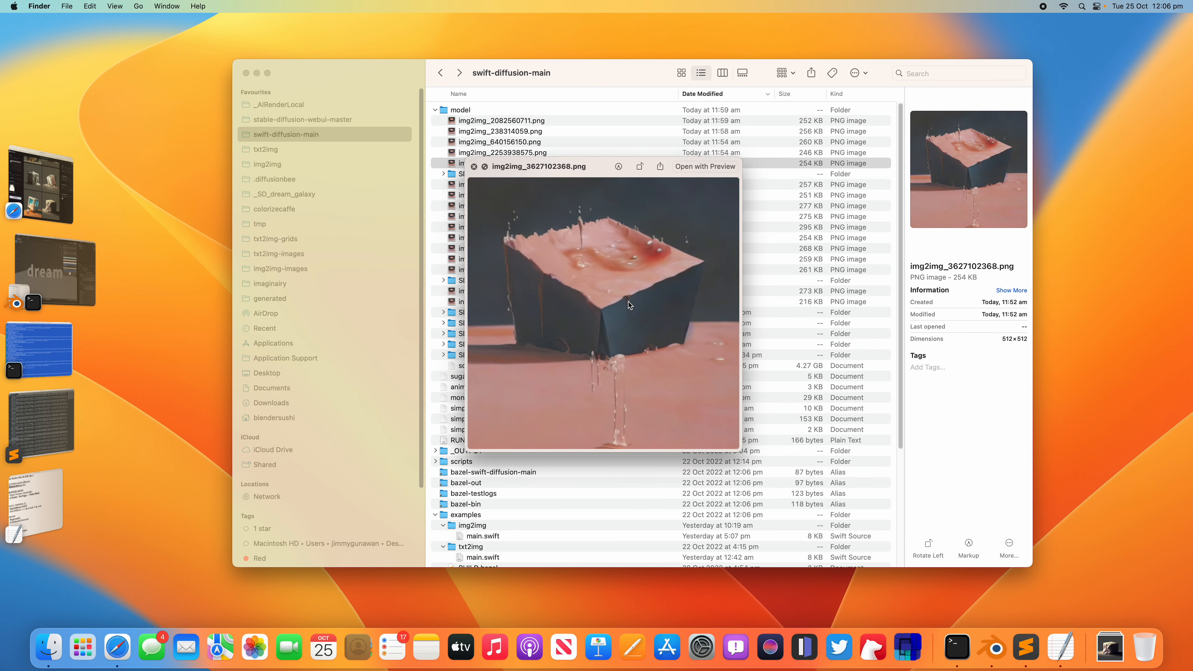
{"action": "key", "text": "Down"}
{"action": "key", "text": "Up"}
{"action": "key", "text": "Up"}
{"action": "key", "text": "Up"}
{"action": "key", "text": "Up"}
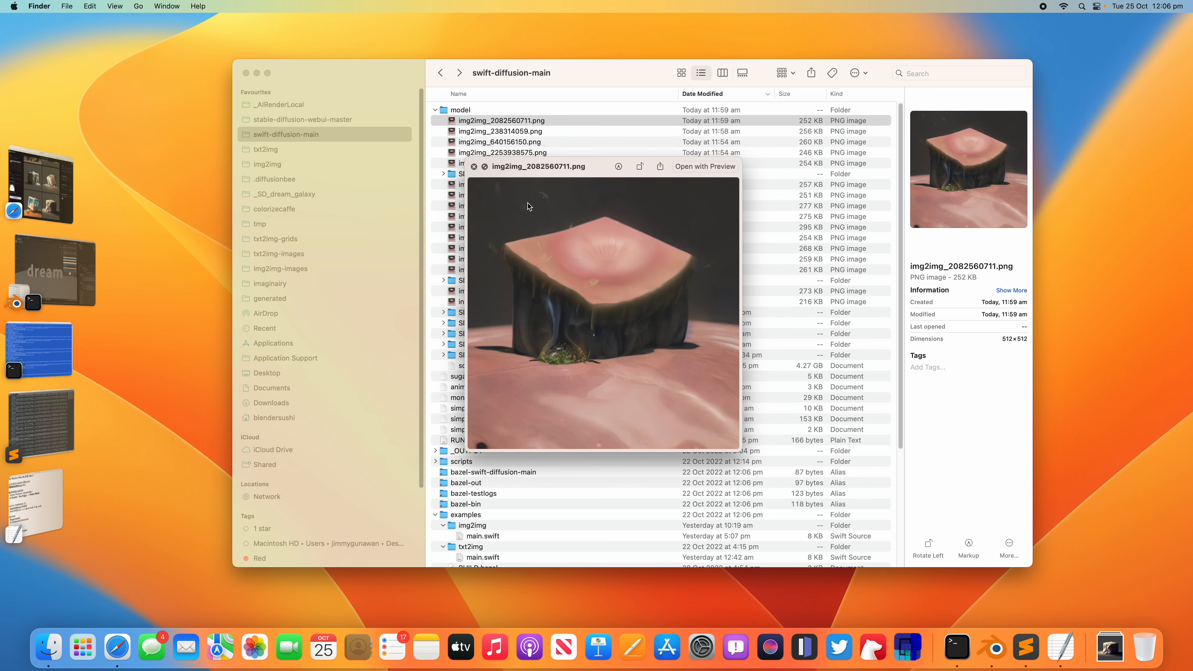
{"action": "left_click", "coordinate": [474, 166]}
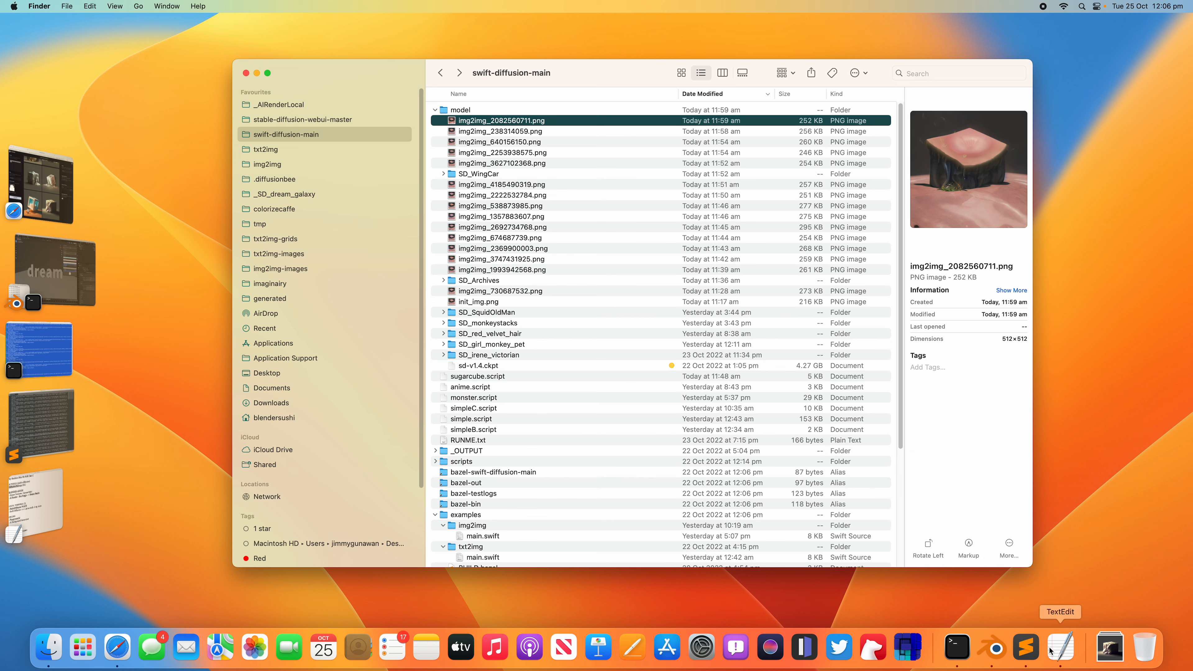
Switch to melting_text_001.blend in Blender and add a camera to the dream text scene
{"action": "left_click", "coordinate": [55, 271]}
{"action": "middle_click_drag", "start_coordinate": [581, 273], "coordinate": [621, 284]}
{"action": "left_click_drag", "start_coordinate": [282, 51], "coordinate": [199, 54]}
{"action": "left_click", "coordinate": [470, 197]}
{"action": "middle_click_drag", "start_coordinate": [563, 263], "coordinate": [585, 267]}
{"action": "key", "text": "shift+a"}
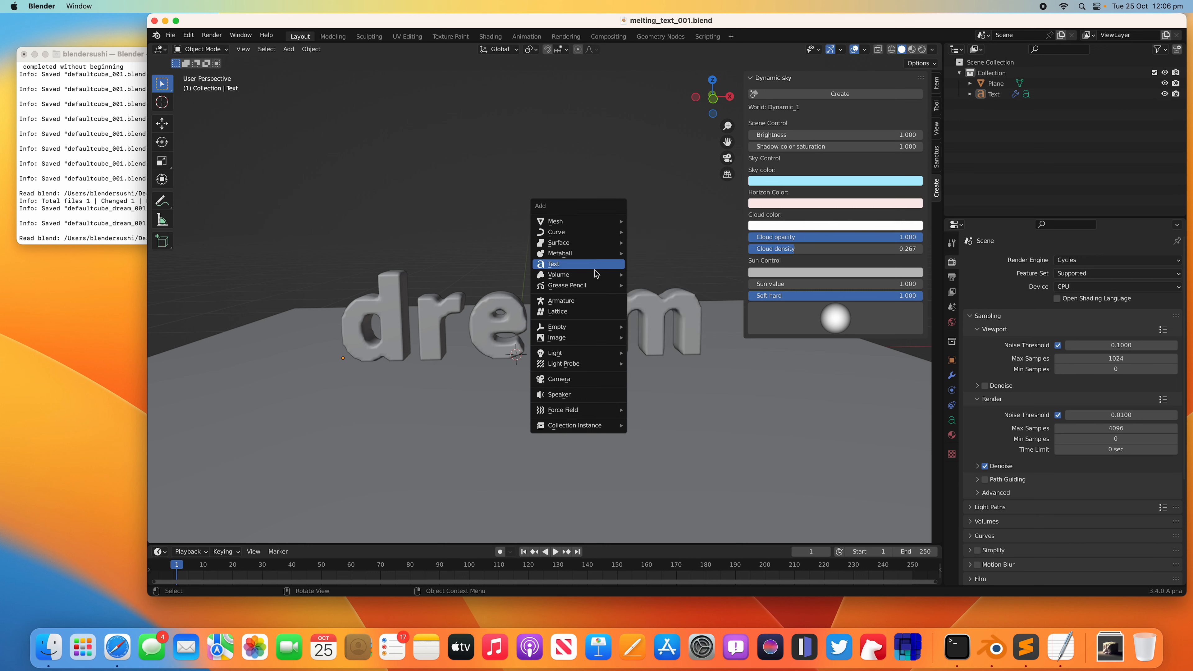
{"action": "left_click", "coordinate": [595, 383]}
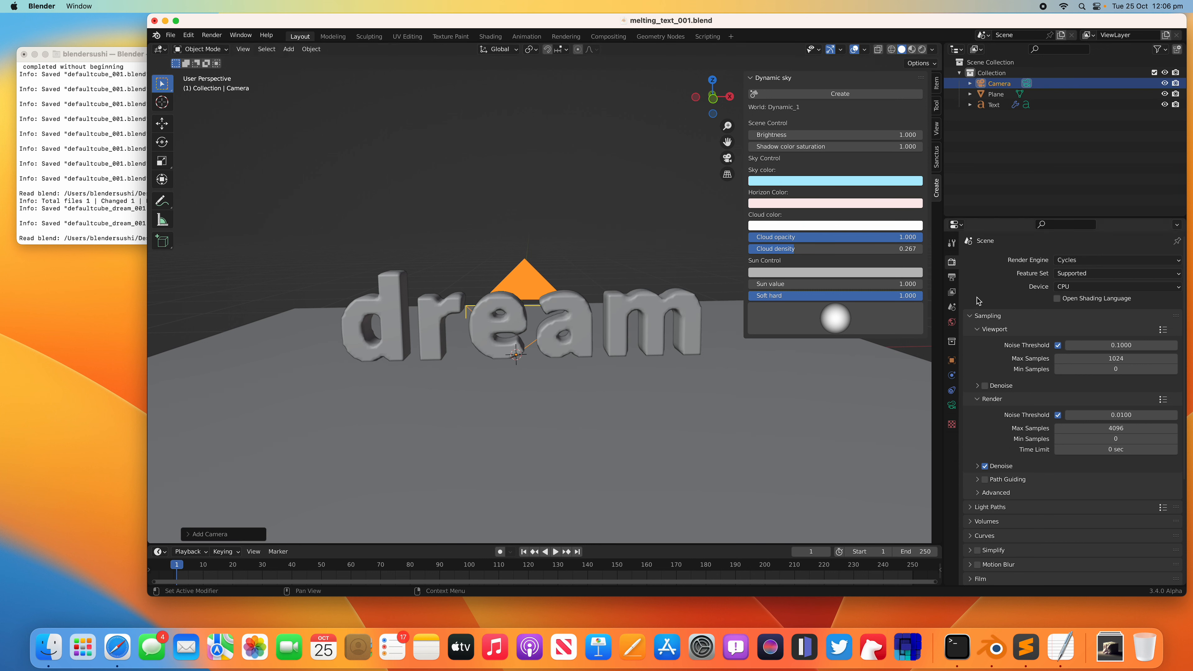
Set the render resolution to 512 × 512 px
{"action": "left_click", "coordinate": [952, 277]}
{"action": "left_click", "coordinate": [1095, 276]}
{"action": "type", "text": "512"}
{"action": "key", "text": "Return"}
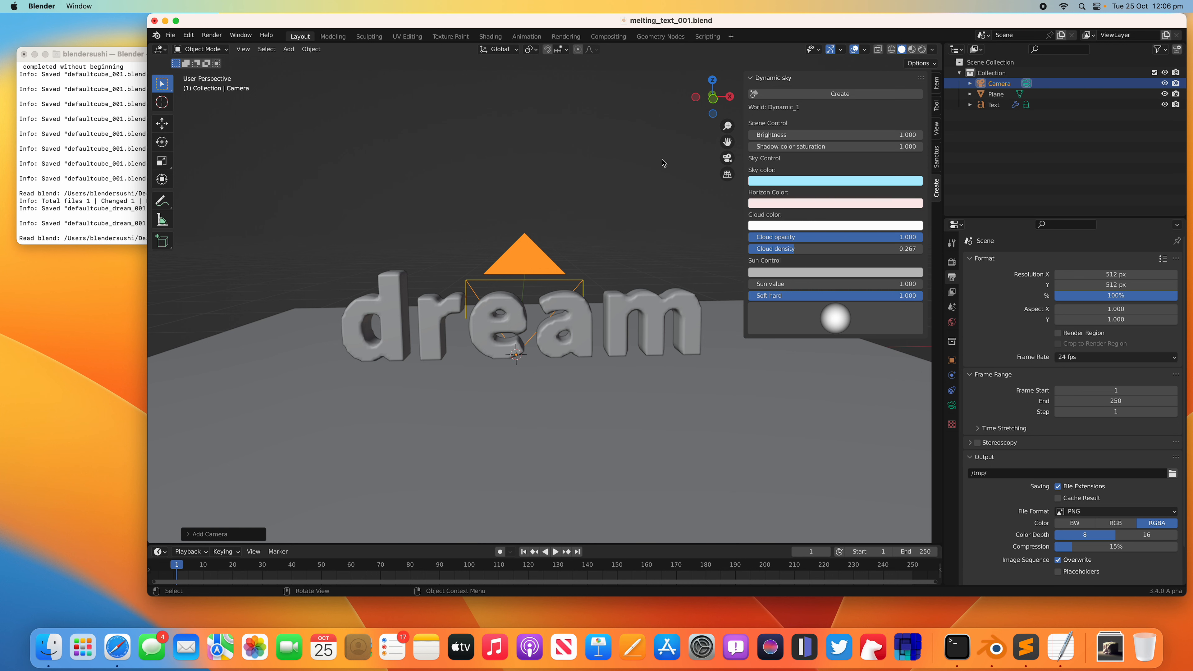
Look through the camera, lock it to the view, frame the whole word "dream" in the square frame, and save the file
{"action": "left_click", "coordinate": [727, 158]}
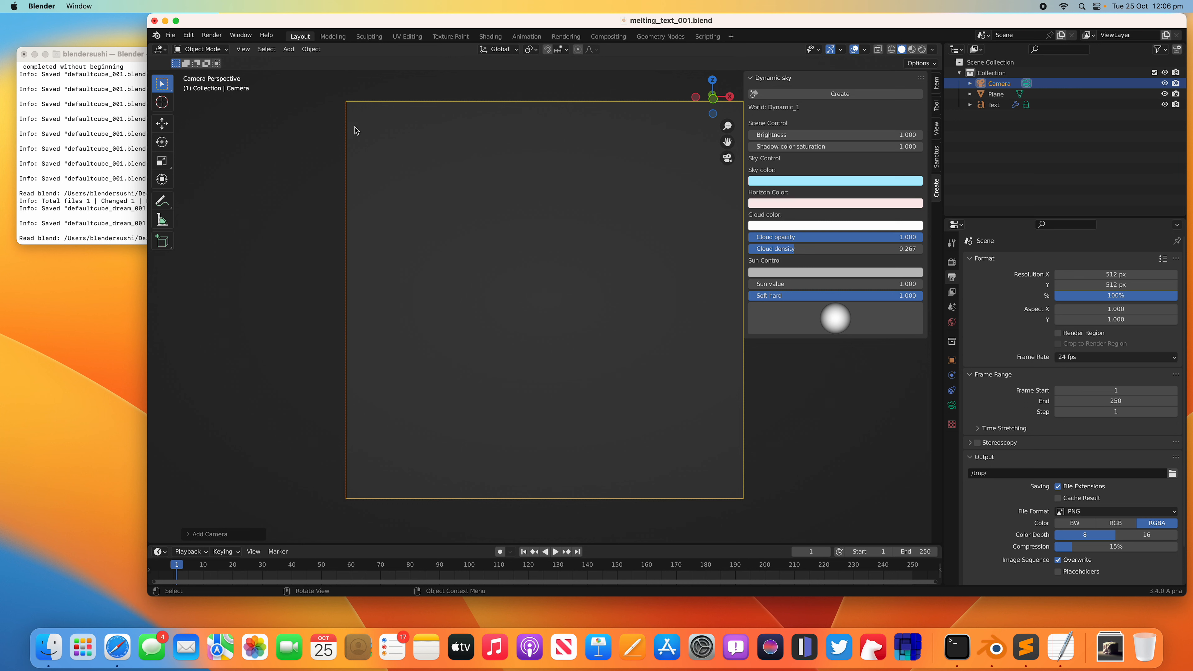
{"action": "left_click", "coordinate": [937, 106]}
{"action": "left_click", "coordinate": [936, 128]}
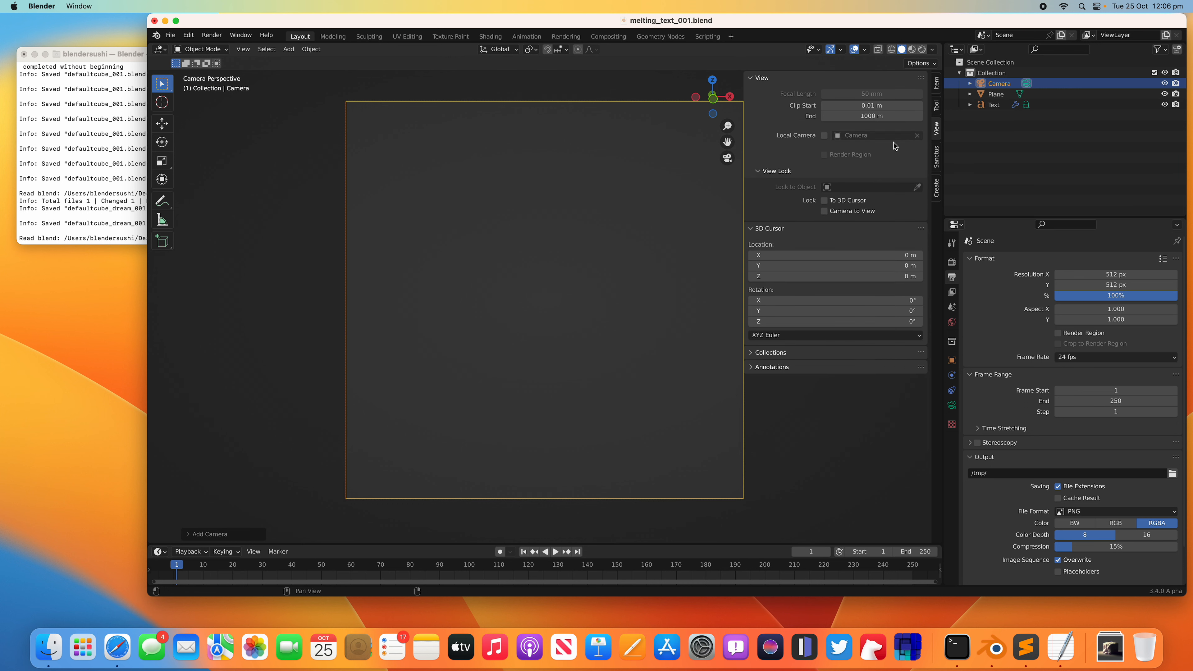
{"action": "left_click", "coordinate": [839, 211]}
{"action": "scroll", "coordinate": [561, 294], "scroll_direction": "down", "scroll_amount": 3}
{"action": "scroll", "coordinate": [560, 299], "scroll_direction": "down", "scroll_amount": 4}
{"action": "mouse_move", "coordinate": [560, 300]}
{"action": "middle_mouse_down"}
{"action": "mouse_move", "coordinate": [556, 322]}
{"action": "mouse_move", "coordinate": [542, 299]}
{"action": "mouse_move", "coordinate": [549, 308]}
{"action": "middle_mouse_up"}
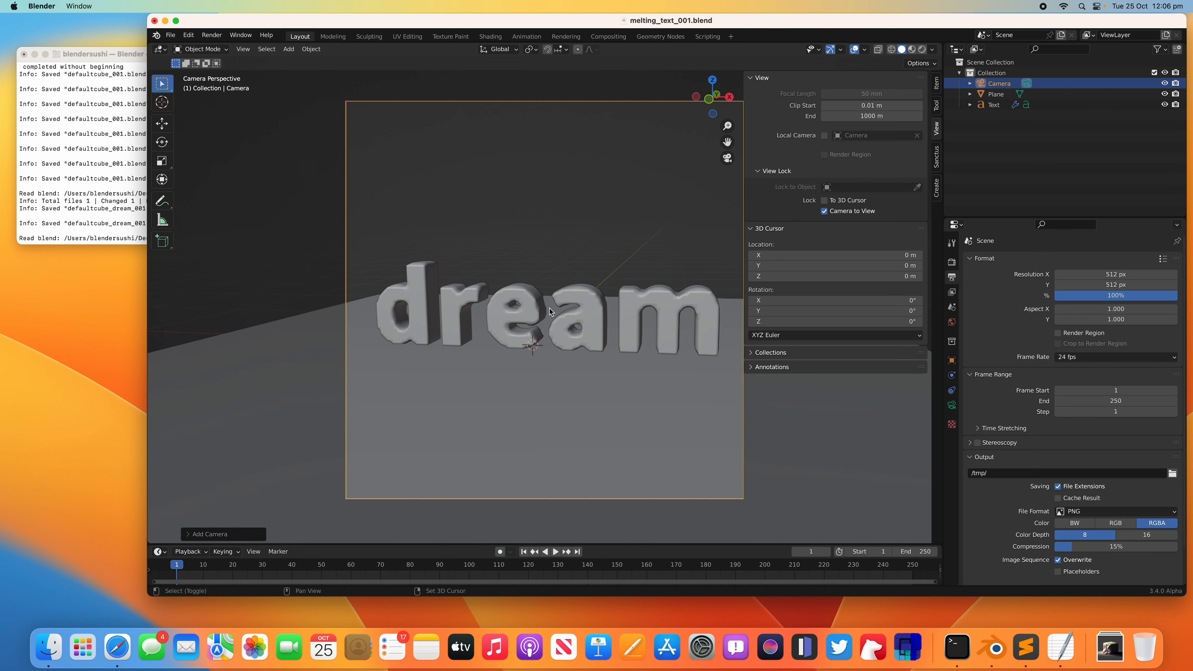
{"action": "key", "text": "super+s"}
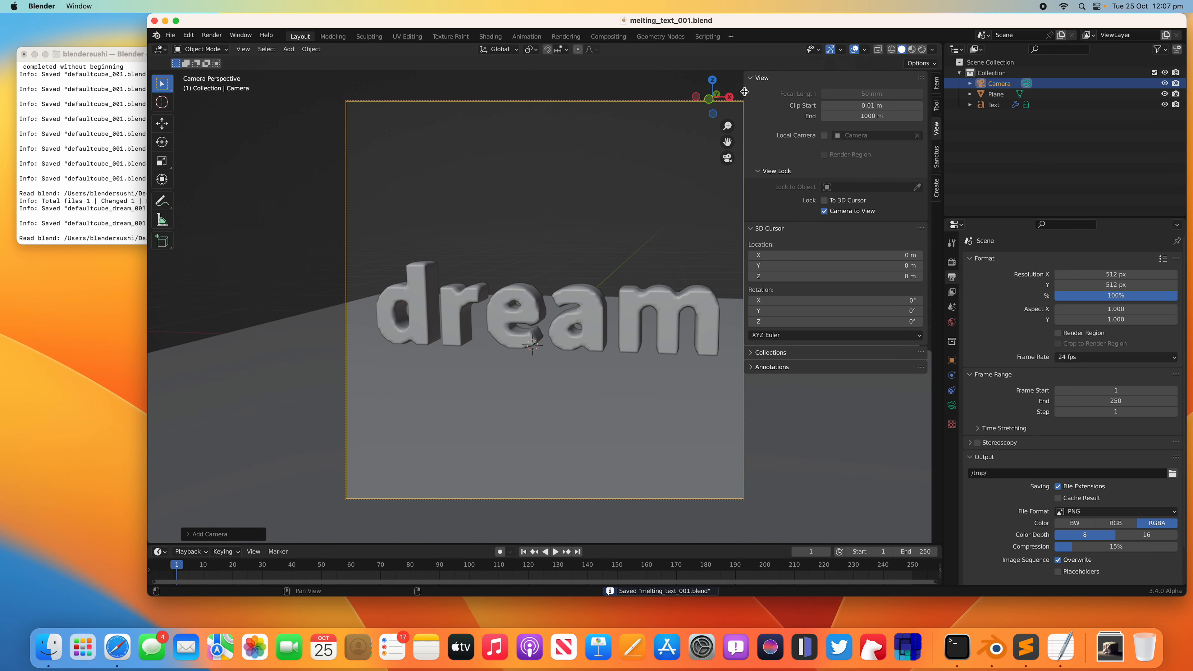
Switch the viewport to Rendered shading and bring up the Dynamic Sky settings
{"action": "left_click_drag", "start_coordinate": [745, 97], "coordinate": [892, 100]}
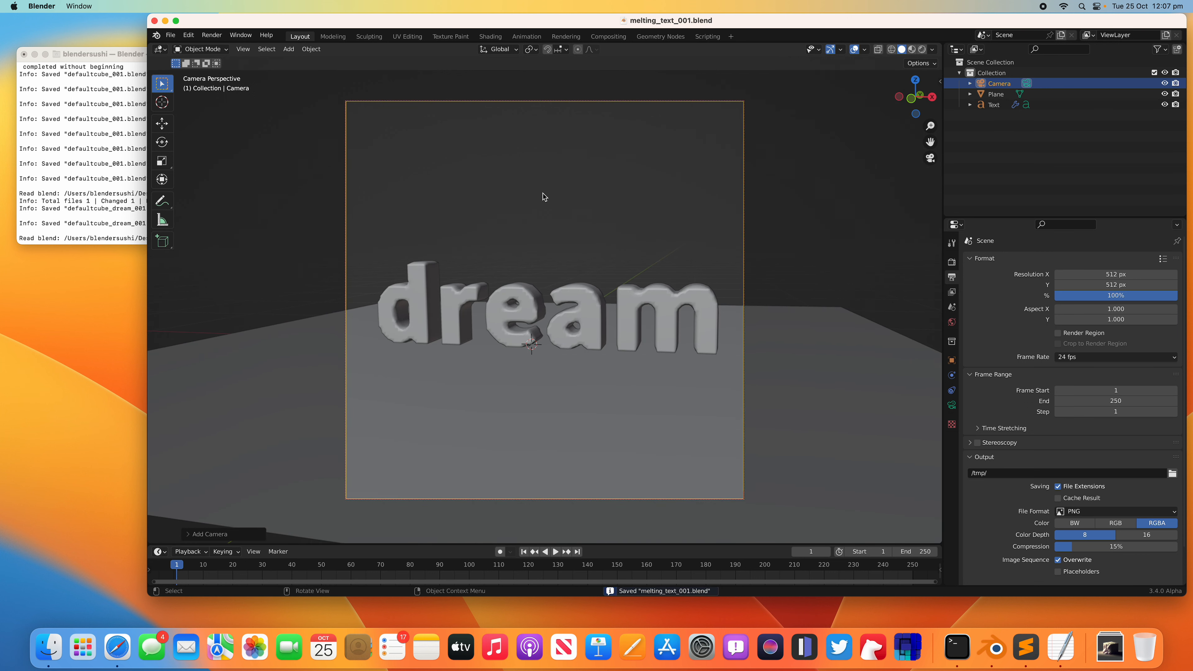
{"action": "left_click", "coordinate": [940, 81]}
{"action": "left_click", "coordinate": [922, 50]}
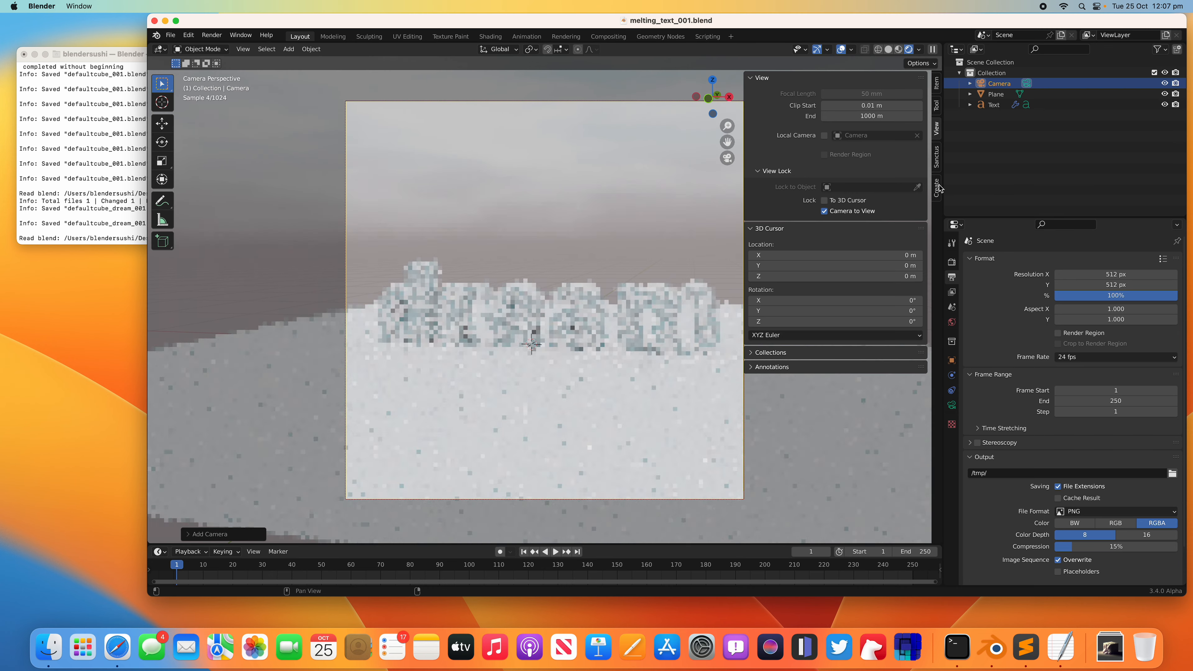
{"action": "left_click", "coordinate": [937, 188]}
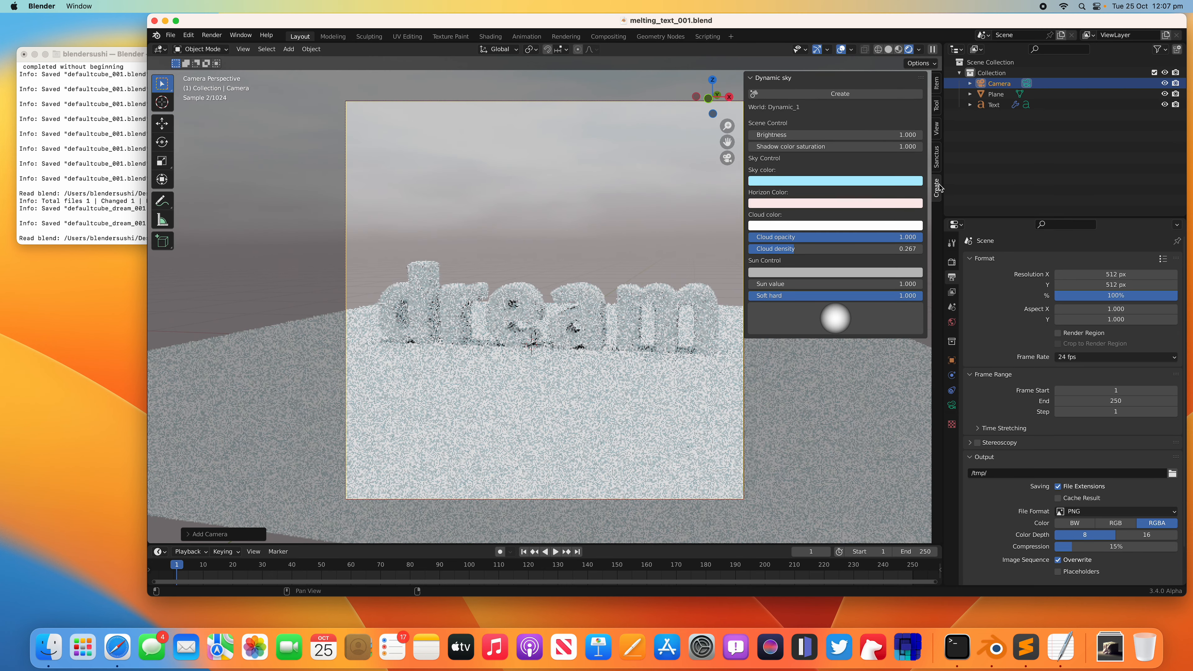
Change the Dynamic Sky's sky color to pale yellow and its horizon color to hot pink
{"action": "left_click", "coordinate": [804, 182]}
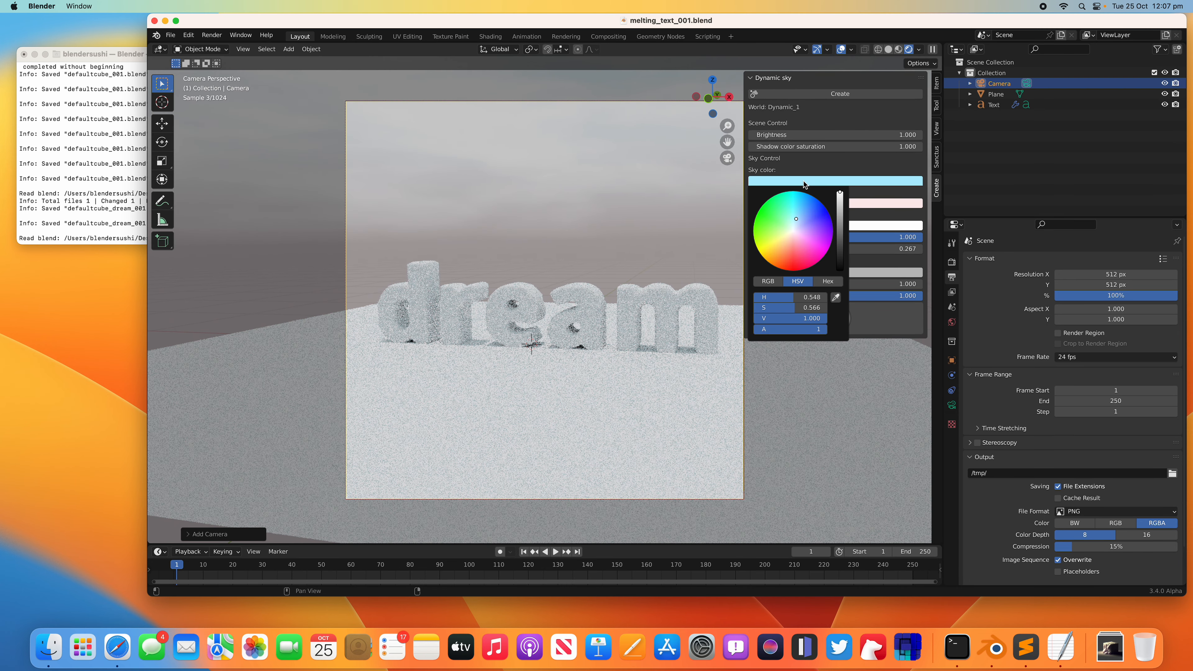
{"action": "left_click_drag", "start_coordinate": [792, 215], "coordinate": [780, 245]}
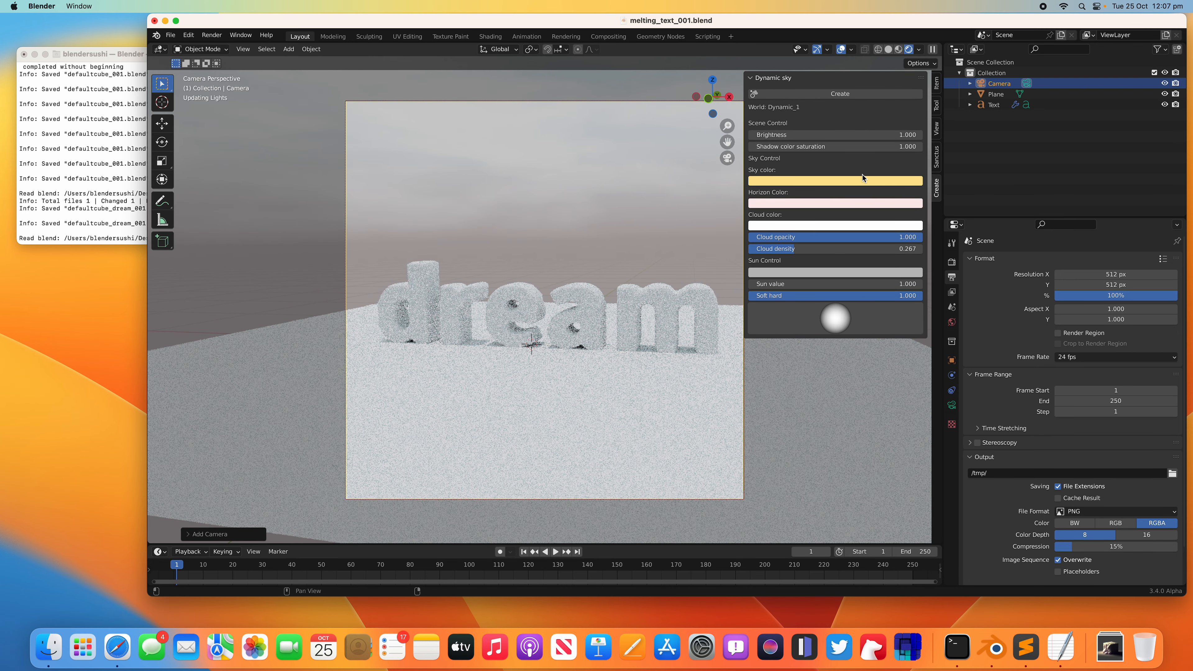
{"action": "left_click", "coordinate": [854, 204]}
{"action": "left_click_drag", "start_coordinate": [818, 116], "coordinate": [813, 119]}
Set the cloud opacity to 0.739 and the cloud density to 0.610, and change the sun direction
{"action": "left_click_drag", "start_coordinate": [793, 253], "coordinate": [877, 239]}
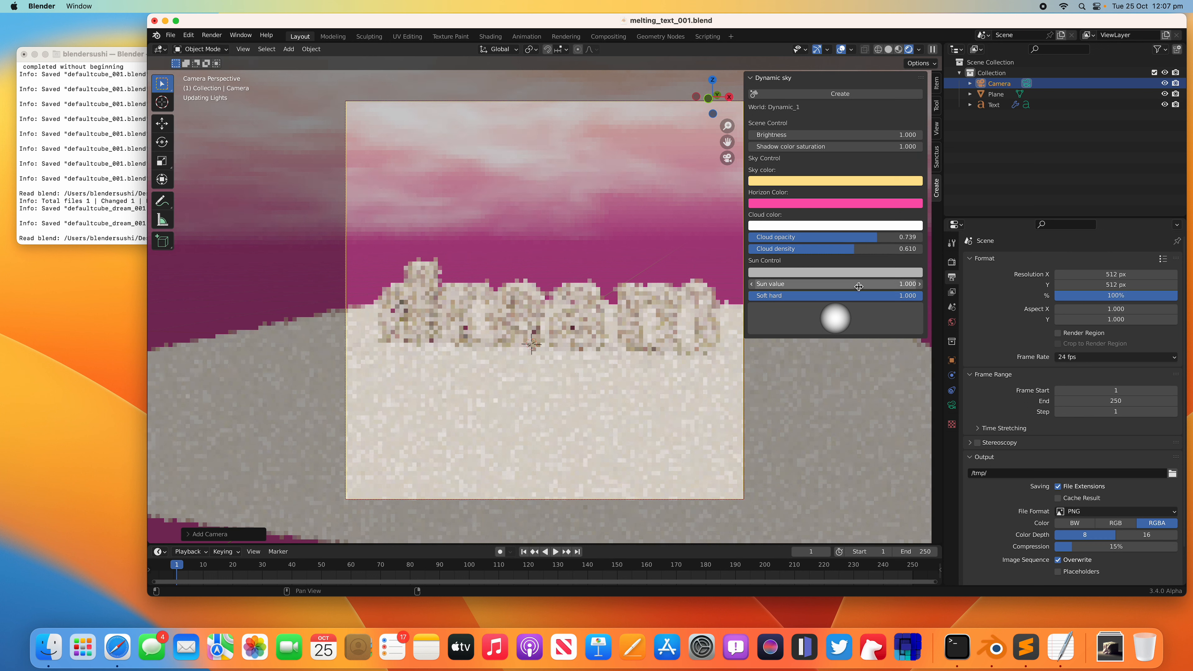
{"action": "left_click_drag", "start_coordinate": [838, 320], "coordinate": [884, 322]}
{"action": "left_click_drag", "start_coordinate": [789, 333], "coordinate": [851, 311]}
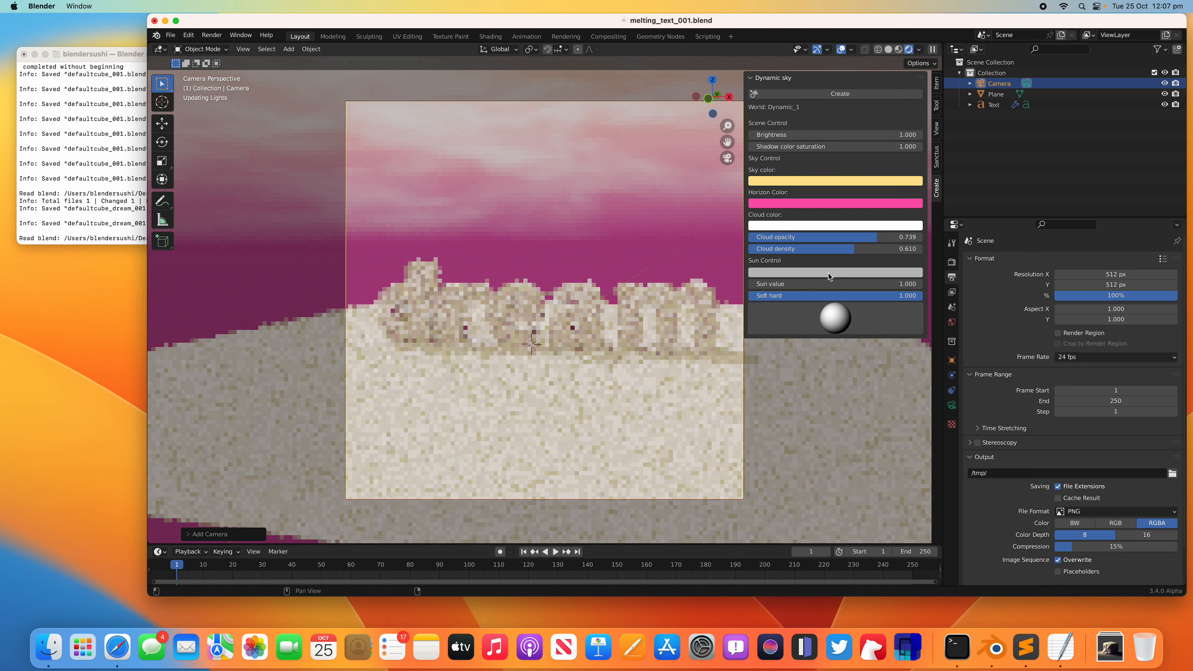
Change the sun color of the Dynamic Sky to dark yellow
{"action": "left_click", "coordinate": [828, 272]}
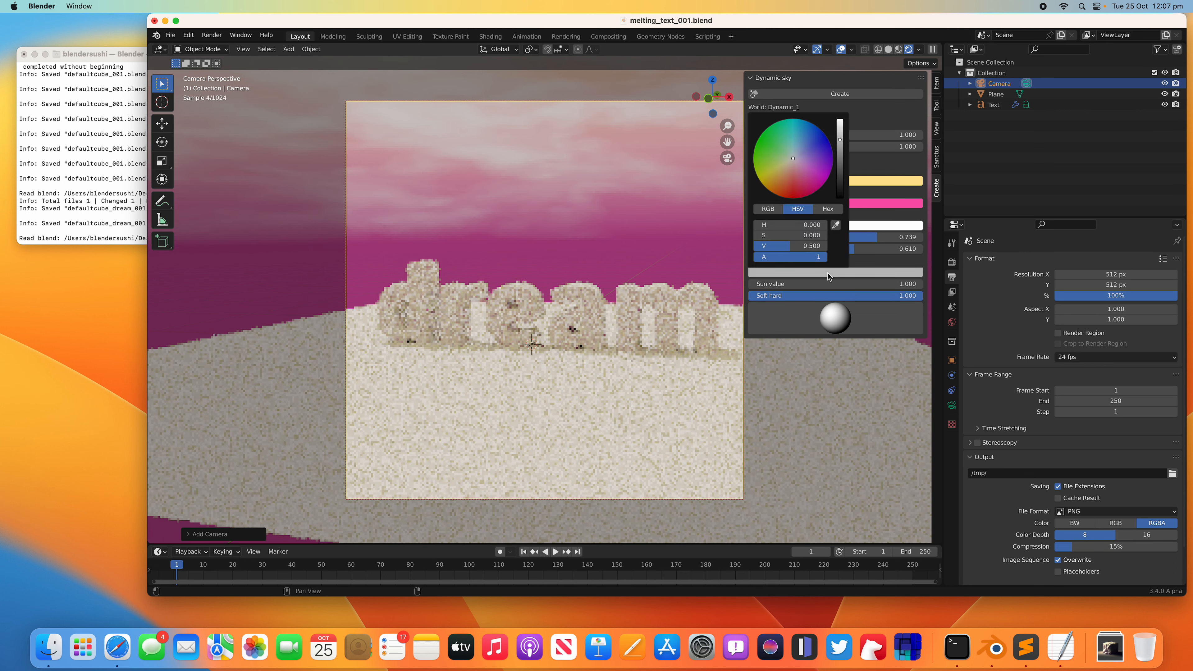
{"action": "left_click", "coordinate": [828, 273]}
{"action": "left_click", "coordinate": [829, 273]}
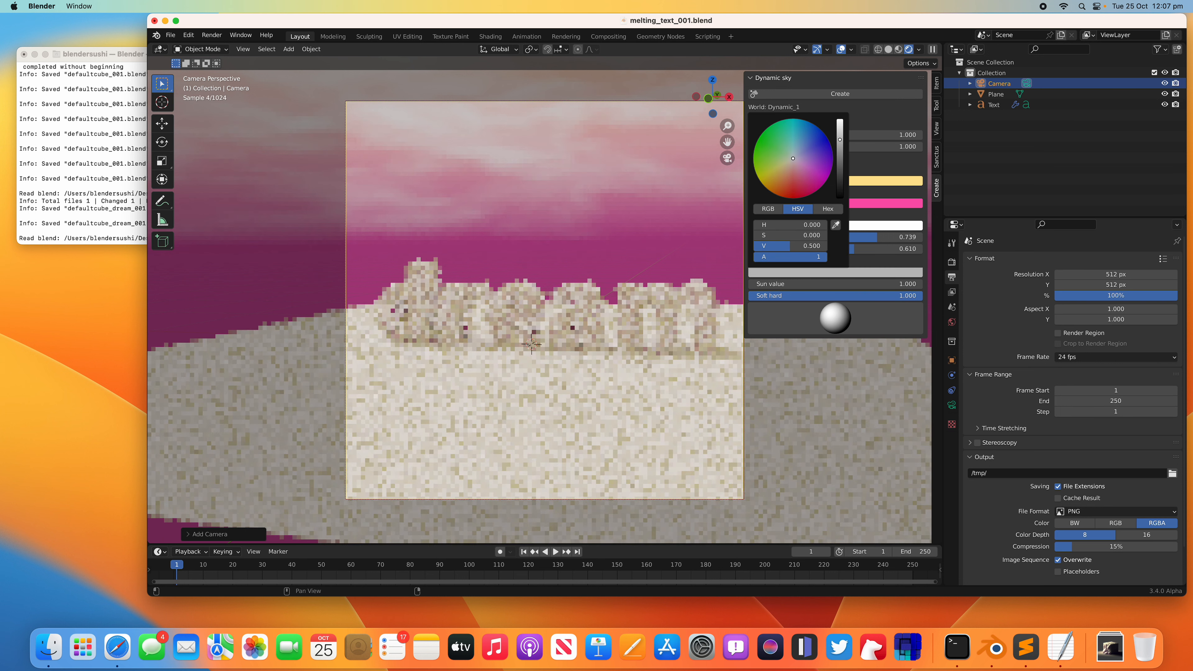
{"action": "left_click", "coordinate": [765, 175]}
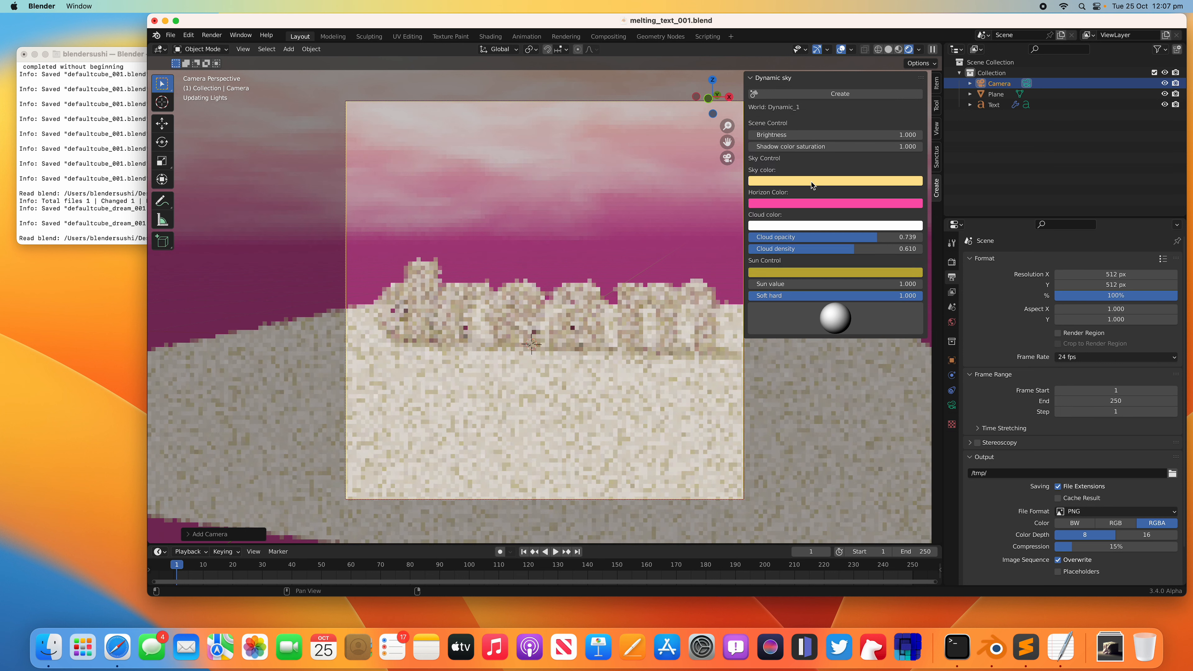
Change the horizon color to pale yellow-green and the sky color to medium blue
{"action": "left_click", "coordinate": [809, 203]}
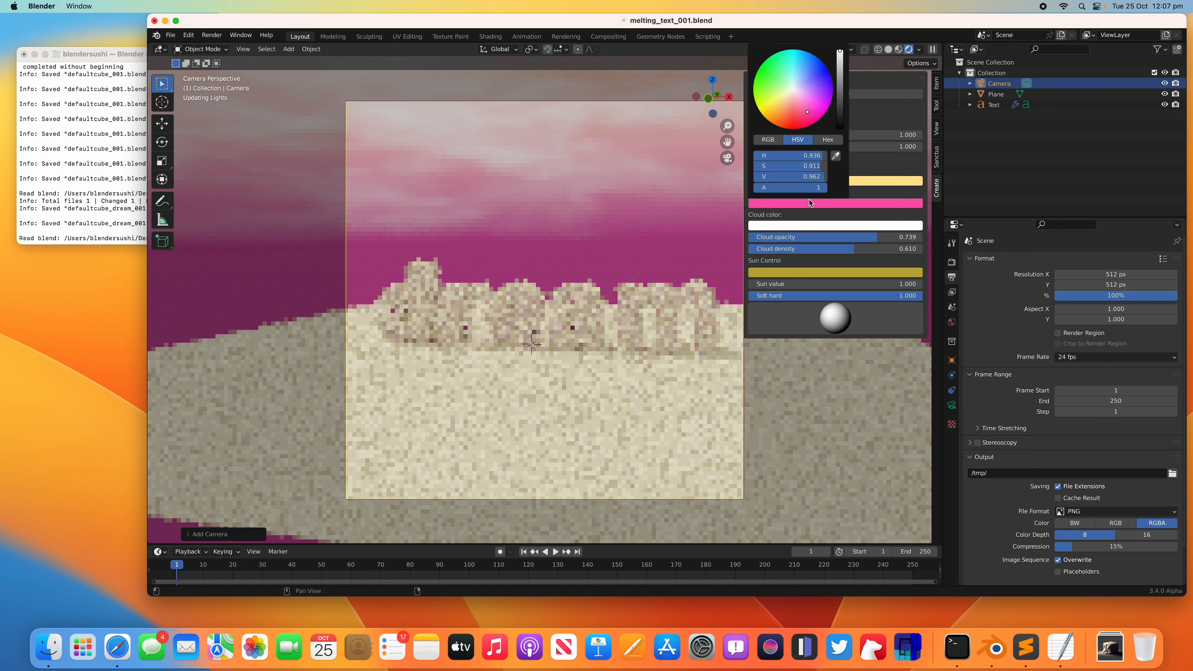
{"action": "left_click", "coordinate": [783, 92]}
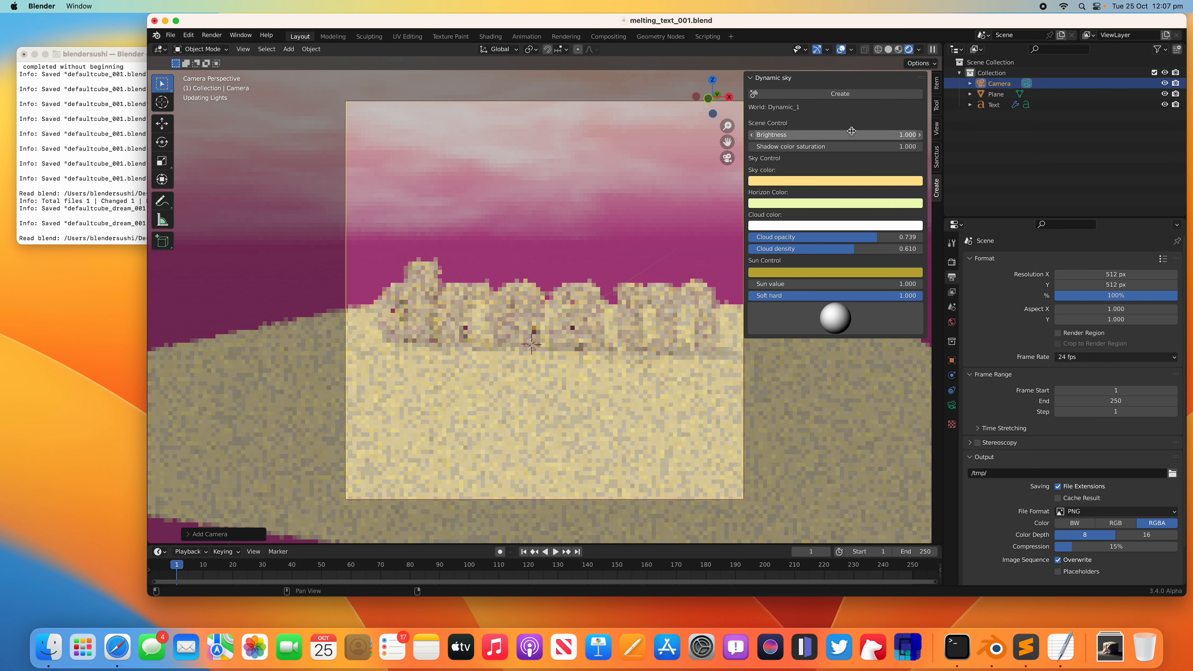
{"action": "left_click", "coordinate": [824, 177]}
{"action": "left_click_drag", "start_coordinate": [806, 230], "coordinate": [808, 214]}
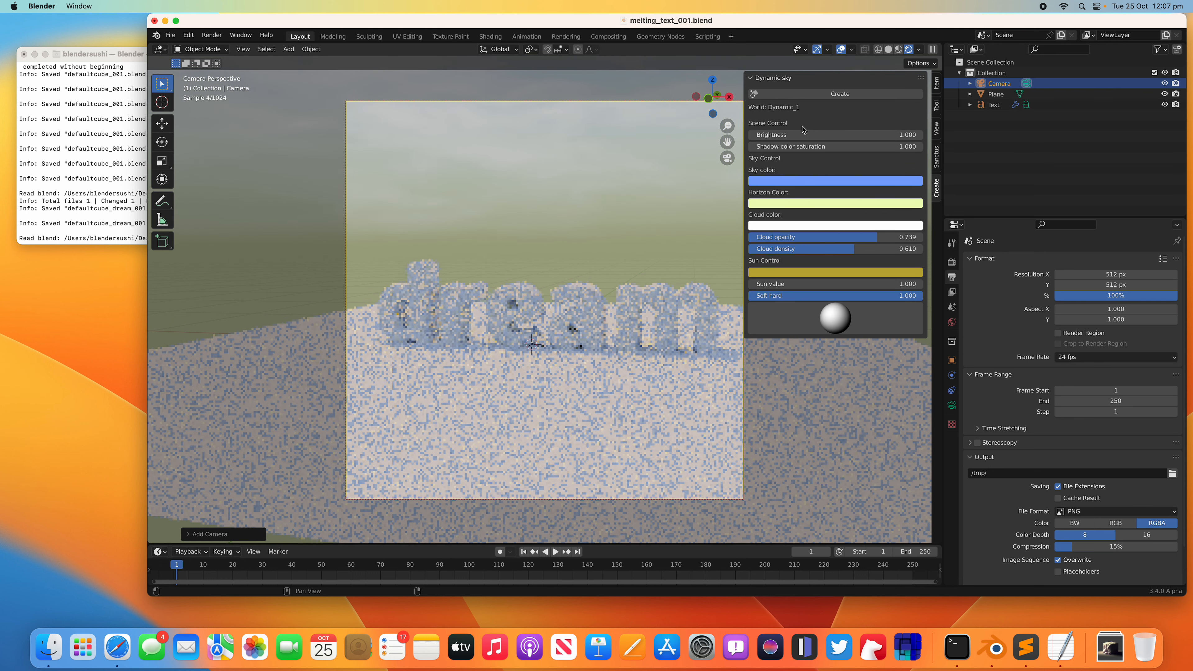
Adjust the clouds to 0.824 opacity and 0.507 density, and give the sun a muted blue-grey color and a new direction
{"action": "left_click_drag", "start_coordinate": [871, 237], "coordinate": [839, 254]}
{"action": "left_click", "coordinate": [838, 275]}
{"action": "left_click_drag", "start_coordinate": [799, 169], "coordinate": [795, 156]}
{"action": "left_click_drag", "start_coordinate": [877, 314], "coordinate": [914, 318]}
{"action": "left_click_drag", "start_coordinate": [876, 314], "coordinate": [878, 310]}
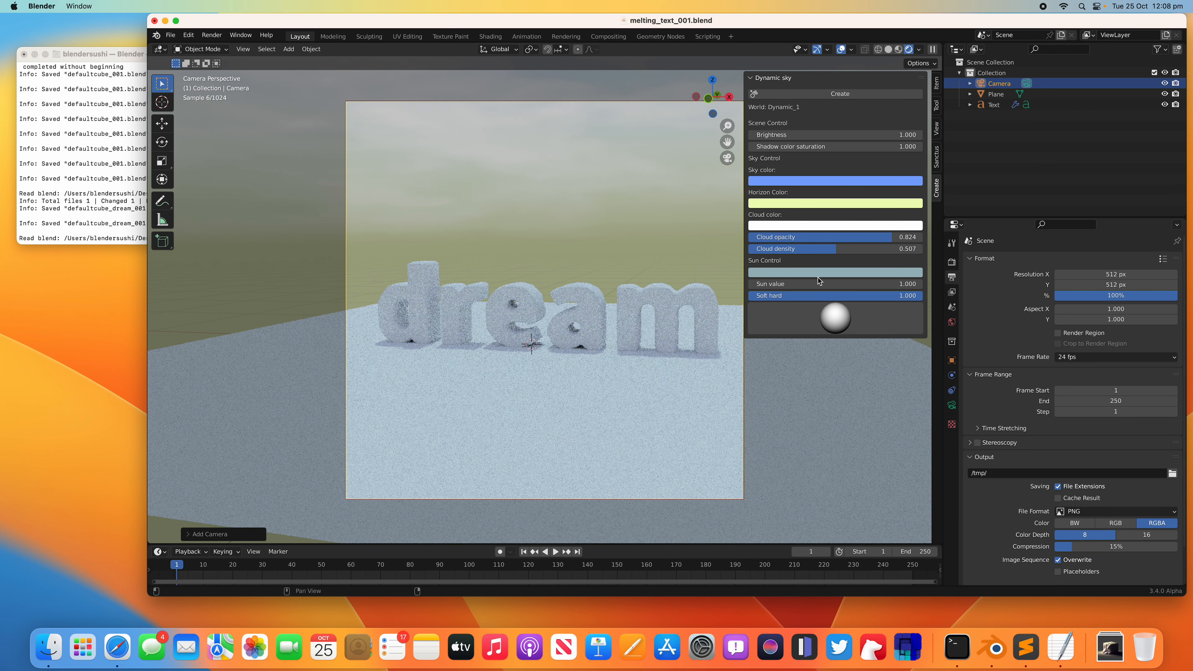
Hide the viewport overlays and save the file
{"action": "left_click", "coordinate": [842, 49]}
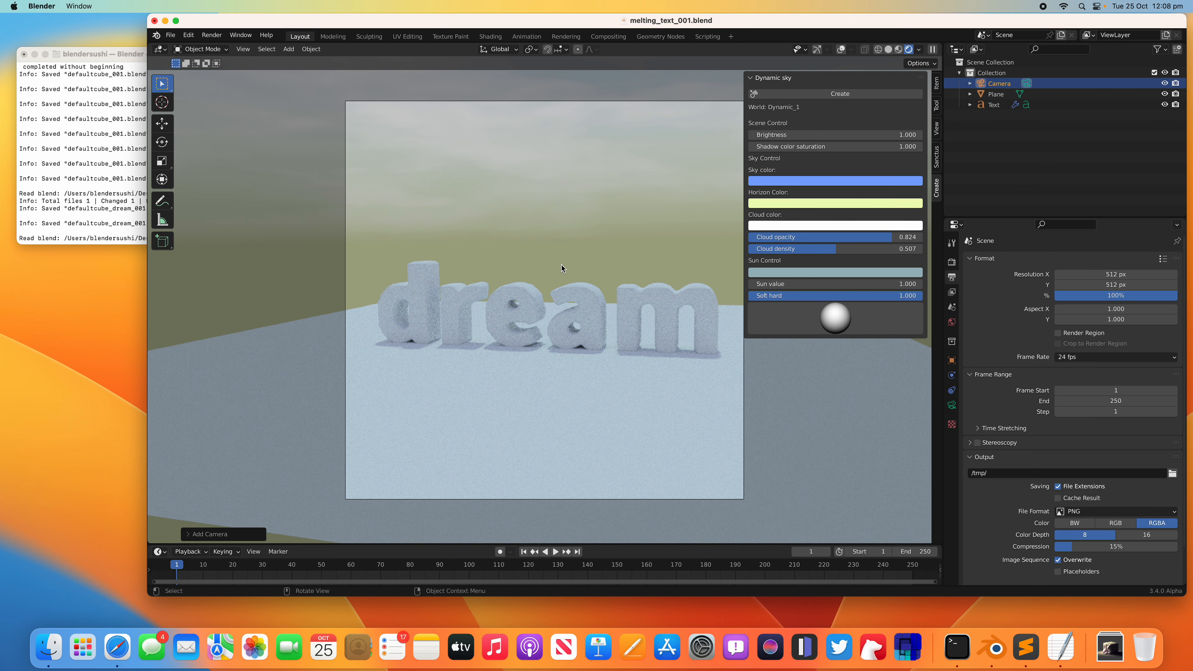
{"action": "key", "text": "super+s"}
Set the render output folder to the Desktop and save the file
{"action": "left_click", "coordinate": [1173, 474]}
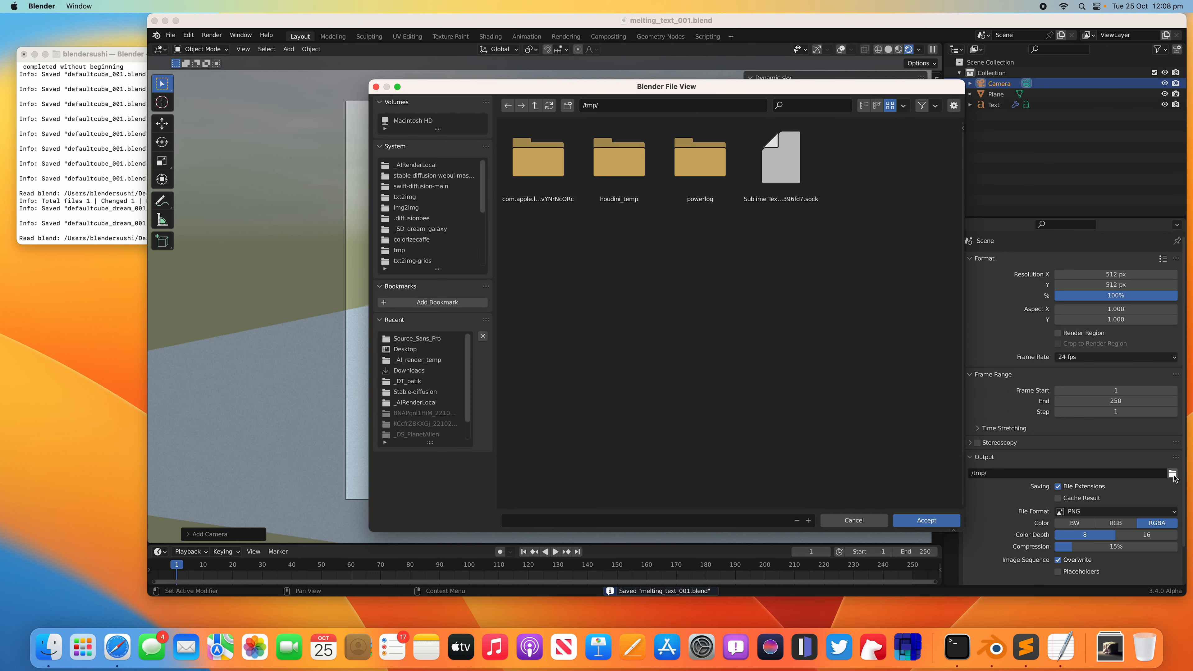
{"action": "scroll", "coordinate": [427, 221], "scroll_direction": "down", "scroll_amount": 5}
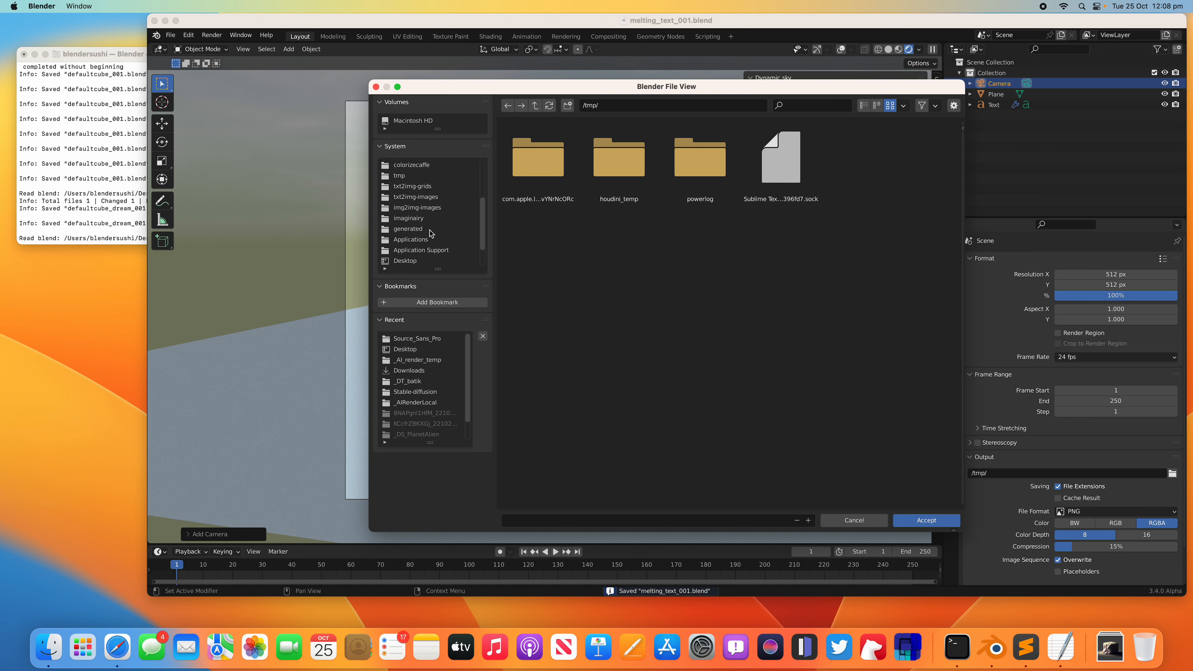
{"action": "left_click", "coordinate": [425, 230]}
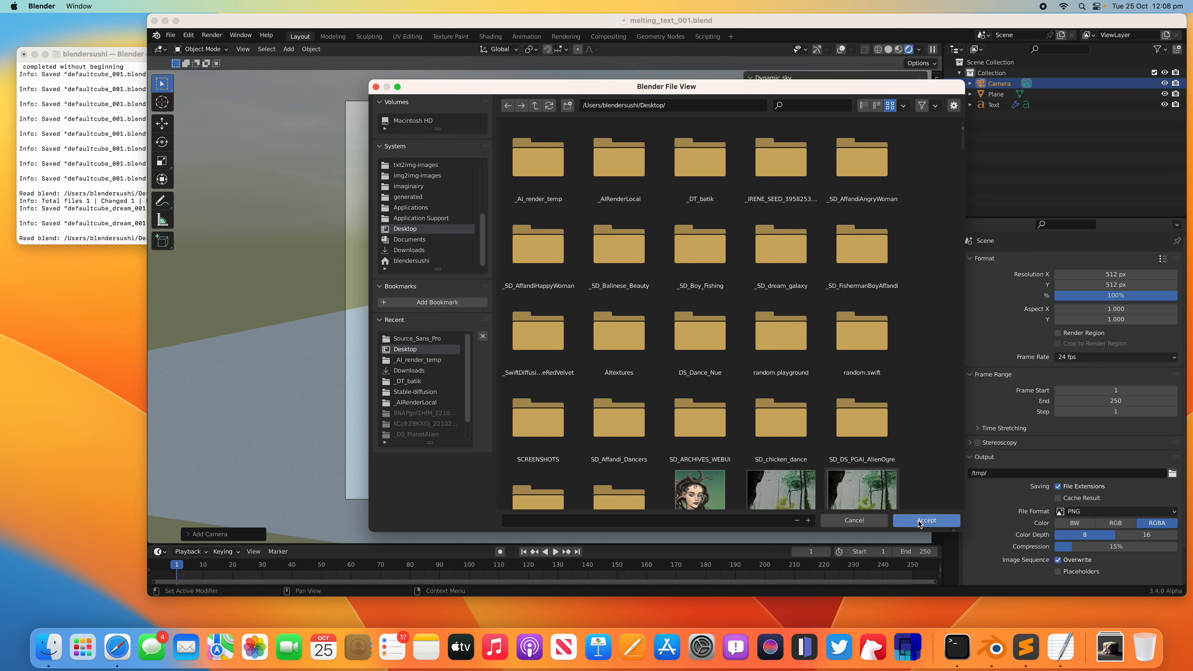
{"action": "left_click", "coordinate": [926, 520]}
{"action": "key", "text": "super+s"}
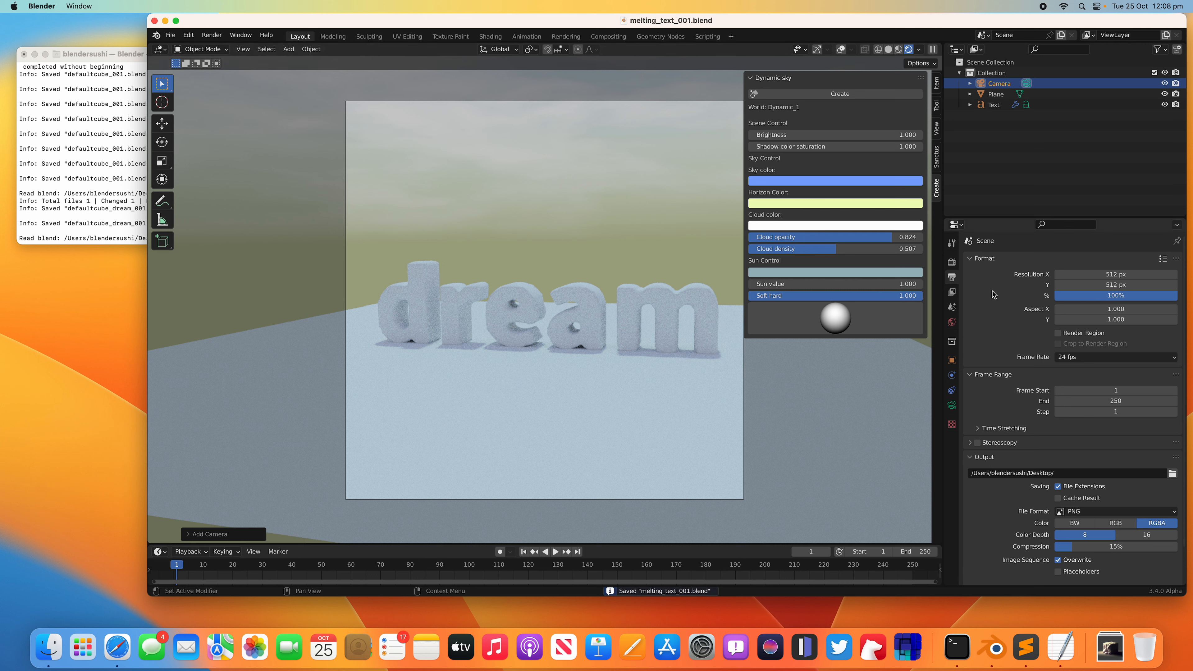
Set the maximum render samples to 5 and save the file
{"action": "left_click", "coordinate": [952, 262]}
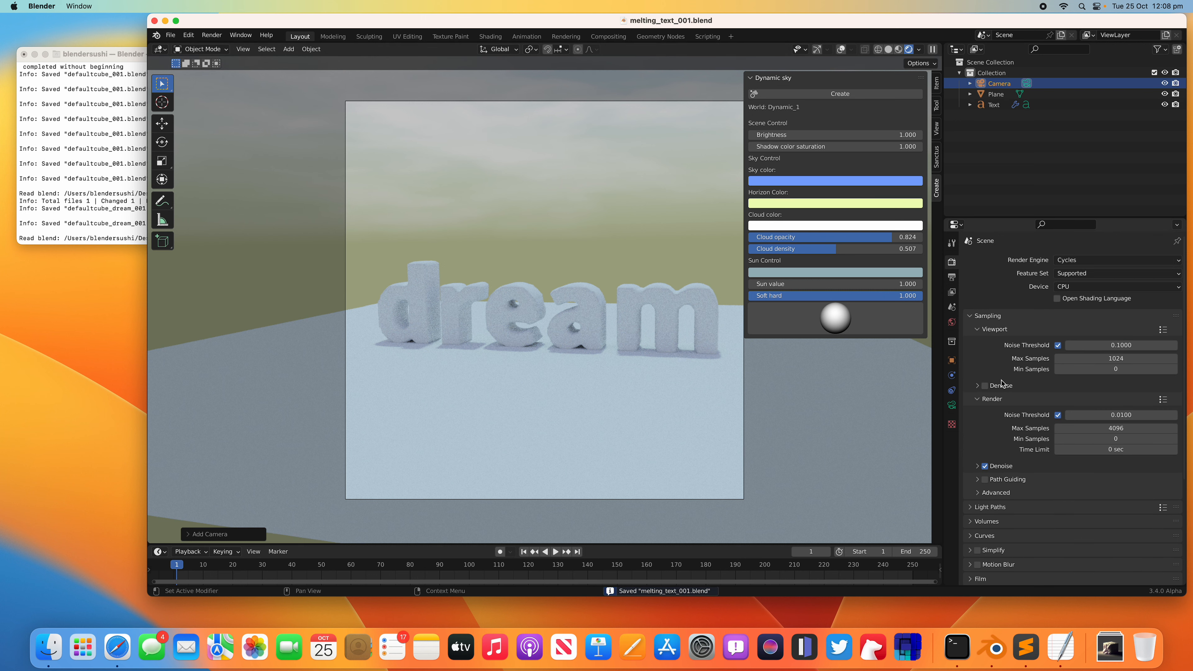
{"action": "left_click", "coordinate": [1108, 429]}
{"action": "type", "text": "5"}
{"action": "key", "text": "Return"}
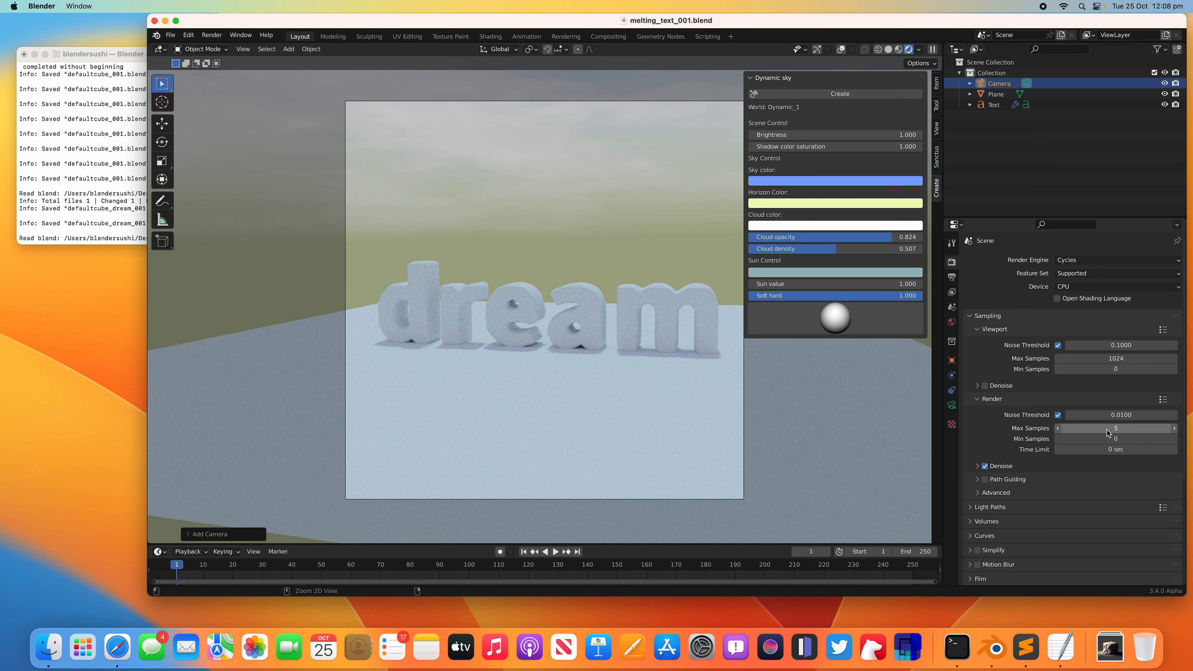
{"action": "key", "text": "super+s"}
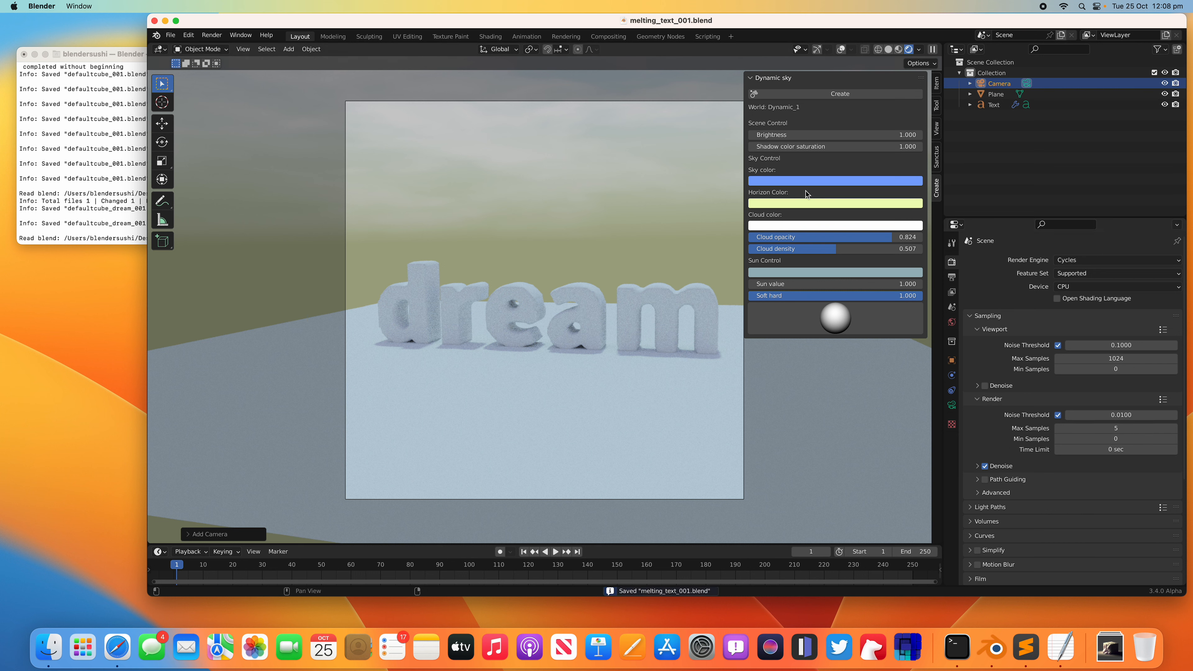
Change the sky color to light pink and the horizon color to pale lavender
{"action": "left_click", "coordinate": [805, 182]}
{"action": "left_click_drag", "start_coordinate": [794, 217], "coordinate": [798, 238]}
{"action": "left_click", "coordinate": [794, 204]}
{"action": "left_click_drag", "start_coordinate": [794, 91], "coordinate": [798, 88]}
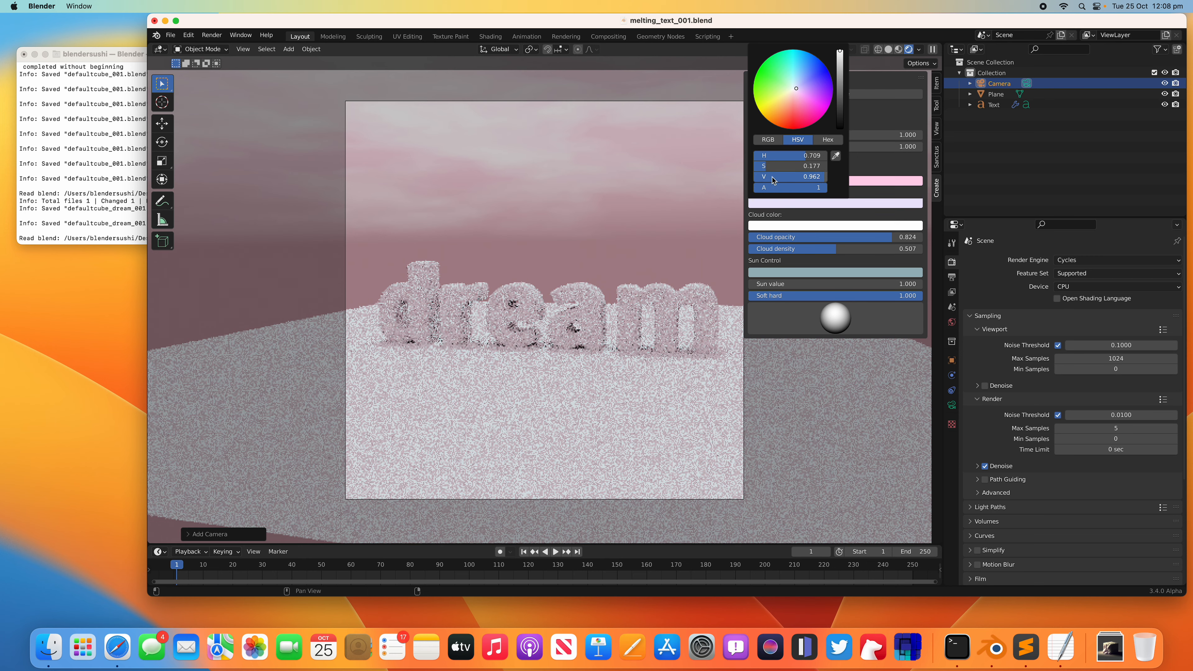
Change the dynamic sky's sky color to pale yellow and its cloud color to very pale blue
{"action": "left_click", "coordinate": [821, 182]}
{"action": "left_click", "coordinate": [802, 178]}
{"action": "left_click_drag", "start_coordinate": [788, 237], "coordinate": [777, 249]}
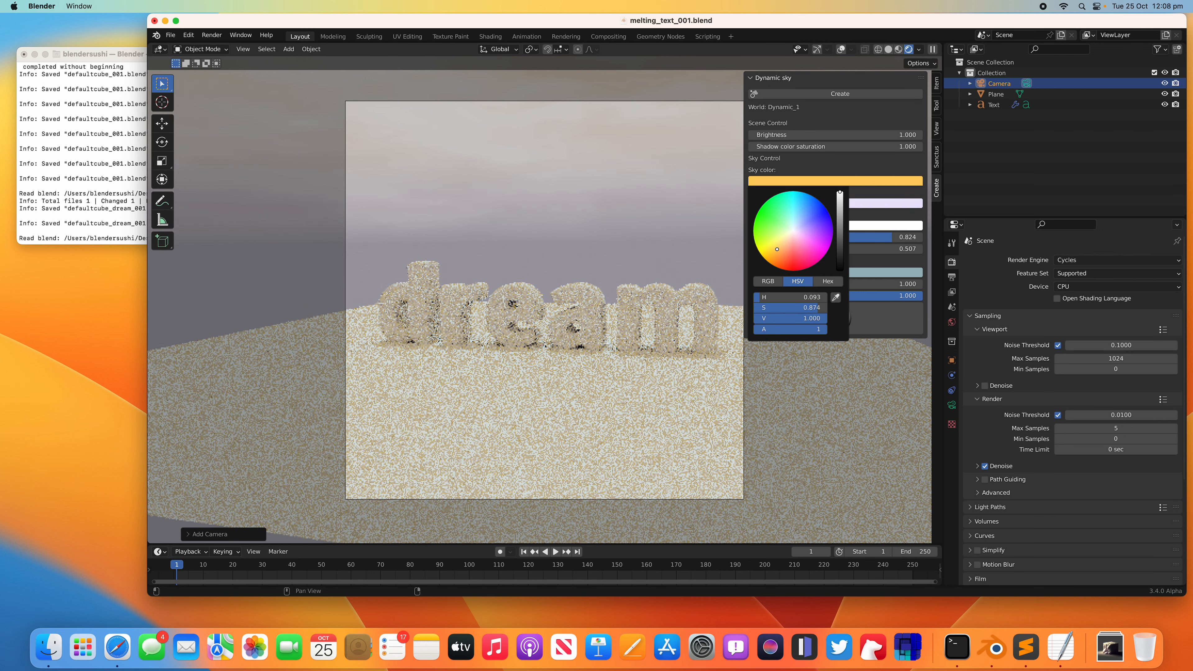
{"action": "left_click_drag", "start_coordinate": [777, 250], "coordinate": [785, 240]}
{"action": "left_click", "coordinate": [792, 226]}
{"action": "left_click_drag", "start_coordinate": [806, 119], "coordinate": [795, 109]}
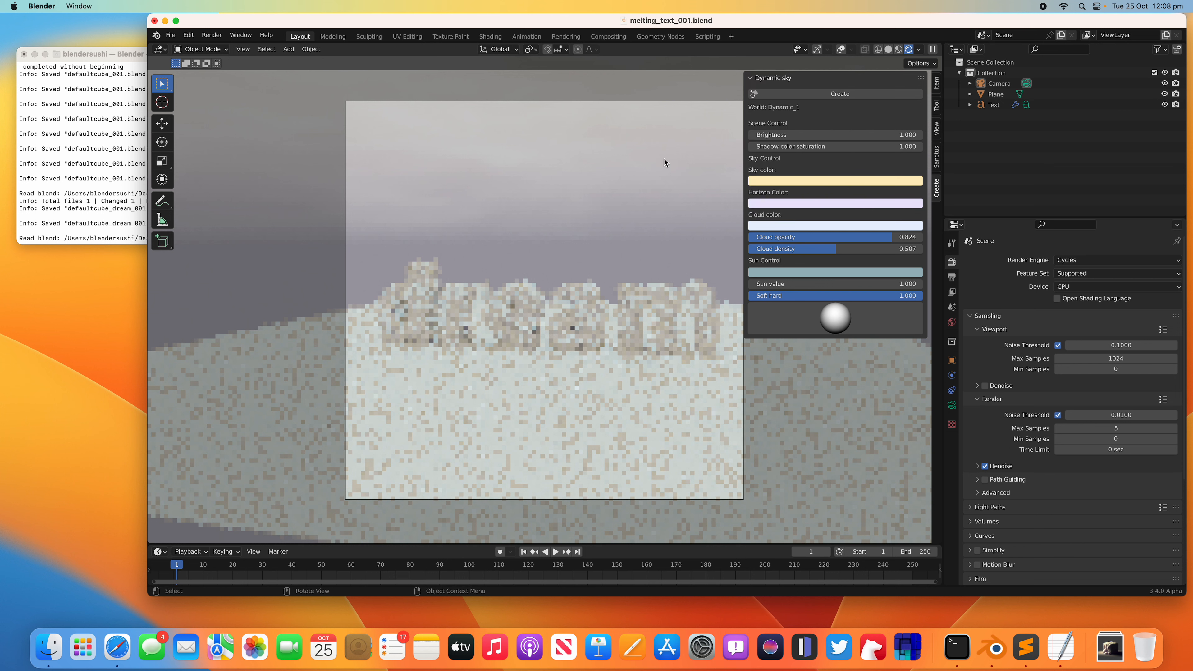
Change the sun color to a warm beige and save the file
{"action": "left_click", "coordinate": [809, 271]}
{"action": "left_click_drag", "start_coordinate": [794, 152], "coordinate": [787, 161]}
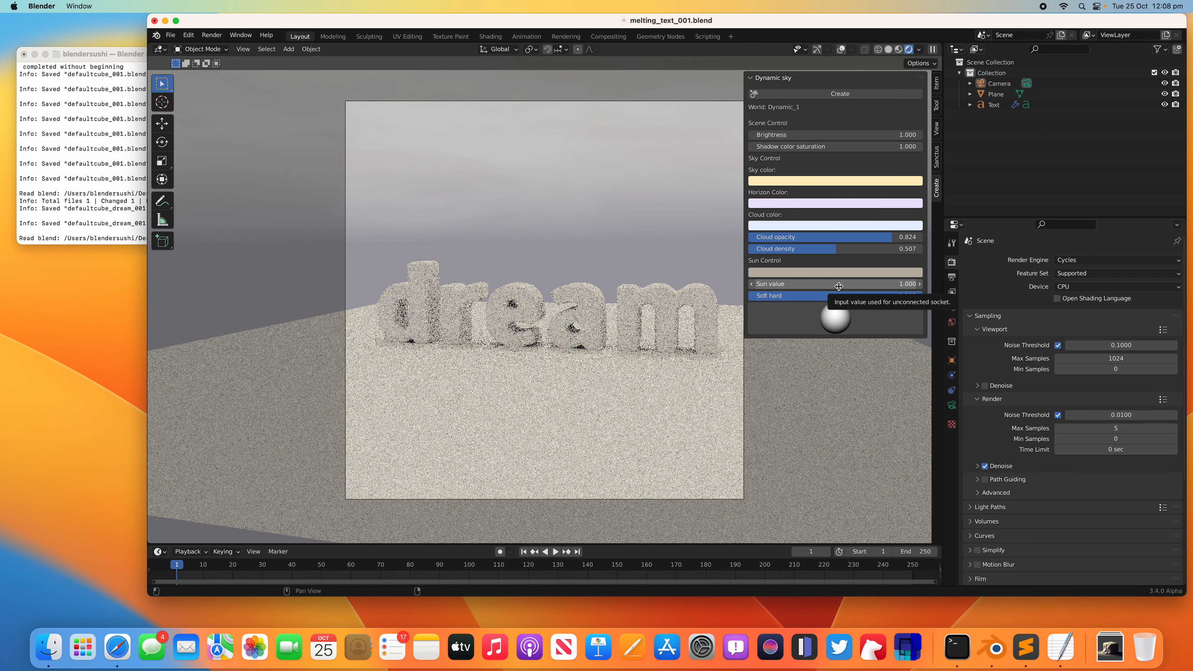
{"action": "left_click", "coordinate": [712, 295]}
{"action": "key", "text": "super+s"}
Add a new material to the dream text object
{"action": "left_click", "coordinate": [693, 389]}
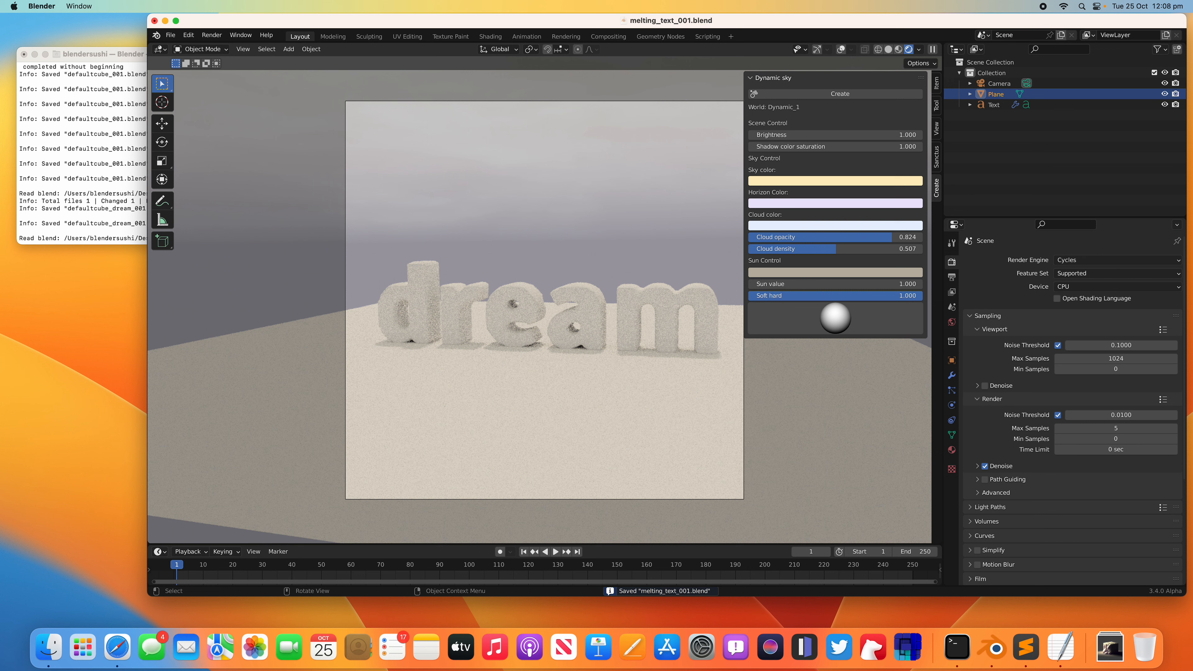
{"action": "left_click", "coordinate": [707, 300]}
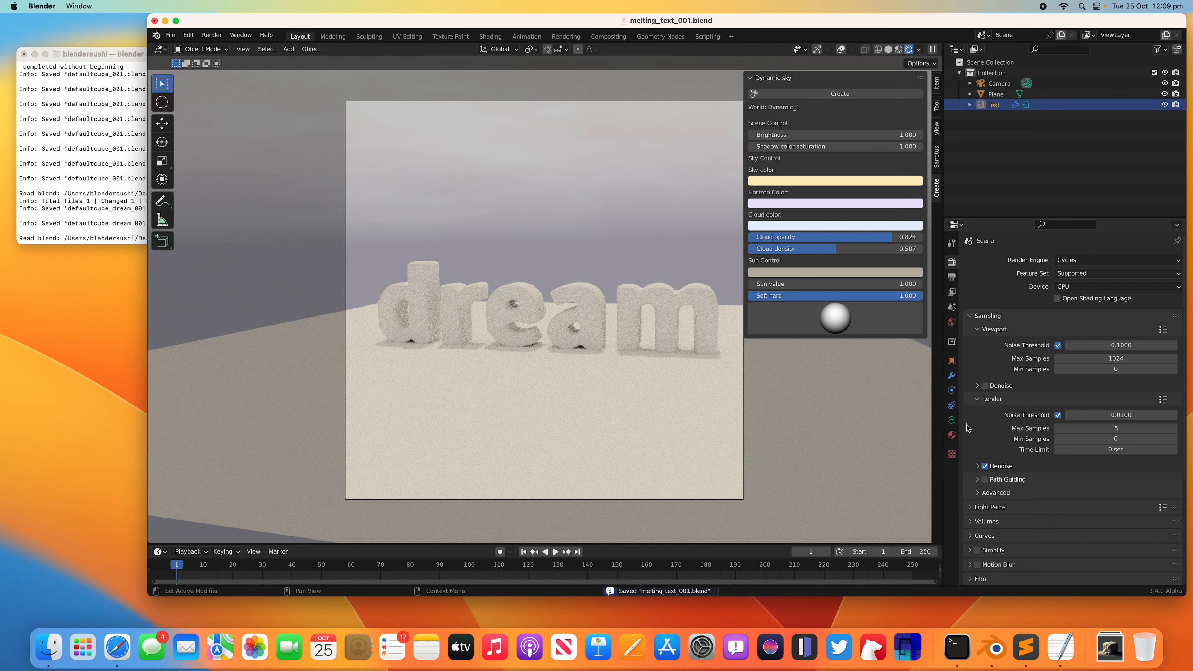
{"action": "left_click", "coordinate": [952, 435]}
{"action": "left_click", "coordinate": [1036, 305]}
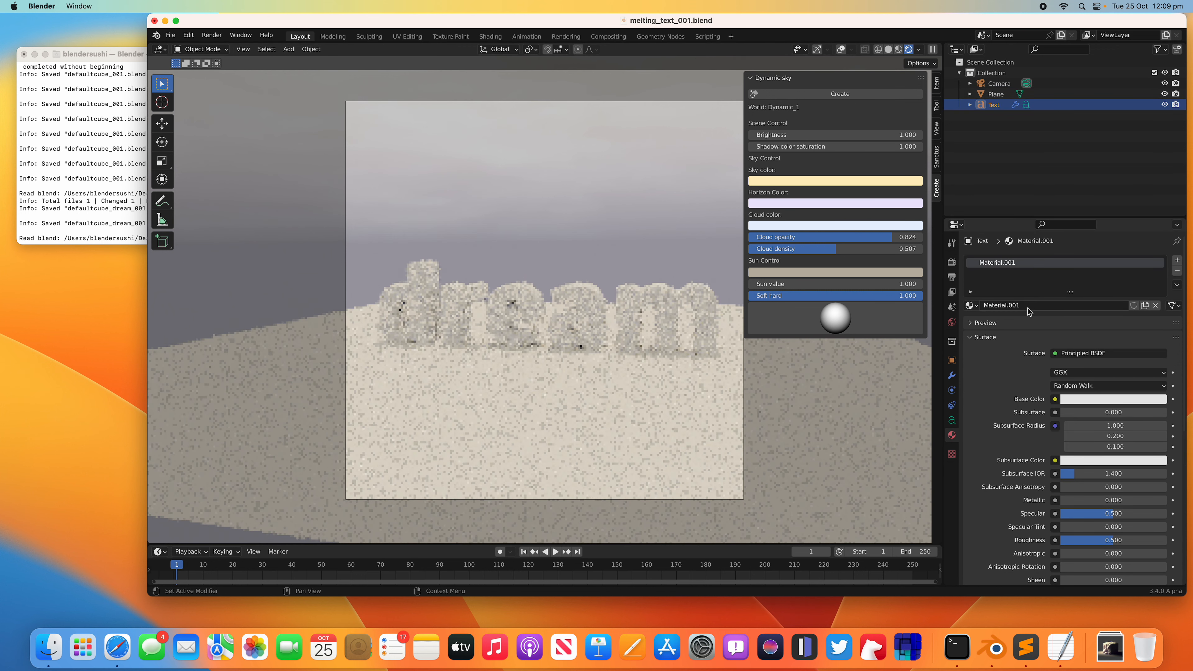
Set the text material's base color to muted blue and its subsurface to 0.075, and save the file
{"action": "left_click", "coordinate": [1095, 399]}
{"action": "left_click_drag", "start_coordinate": [1083, 287], "coordinate": [1114, 273]}
{"action": "left_click_drag", "start_coordinate": [1158, 253], "coordinate": [1158, 266]}
{"action": "left_click_drag", "start_coordinate": [1095, 413], "coordinate": [1103, 412]}
{"action": "left_click", "coordinate": [1100, 399]}
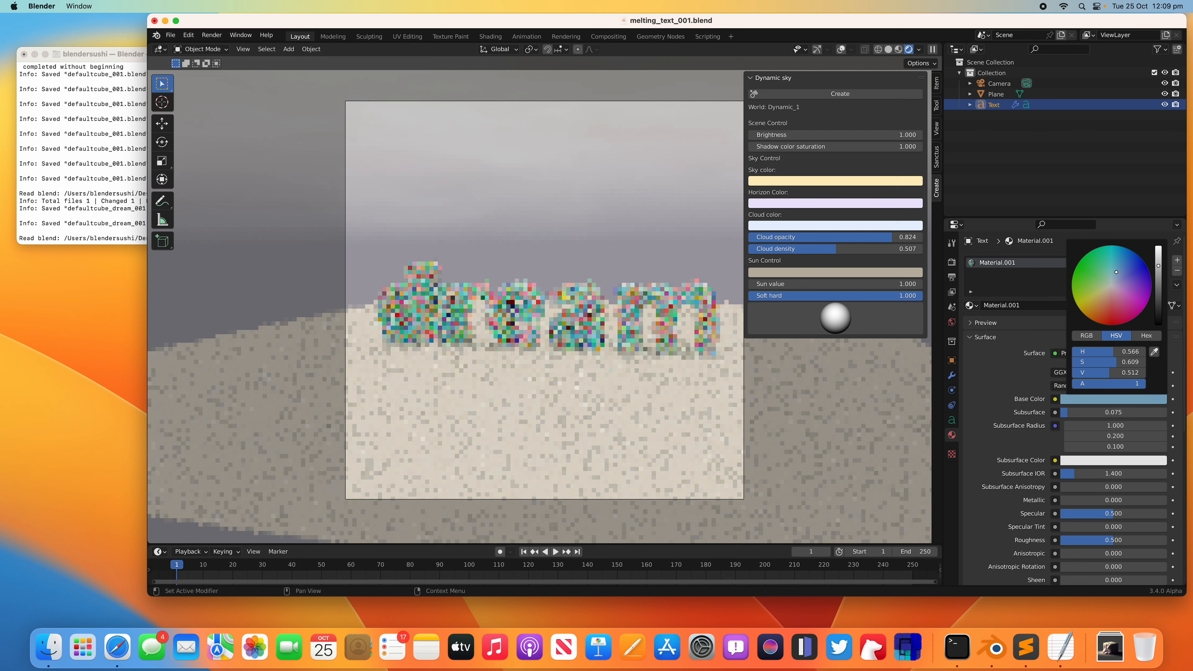
{"action": "left_click_drag", "start_coordinate": [1115, 273], "coordinate": [1118, 271]}
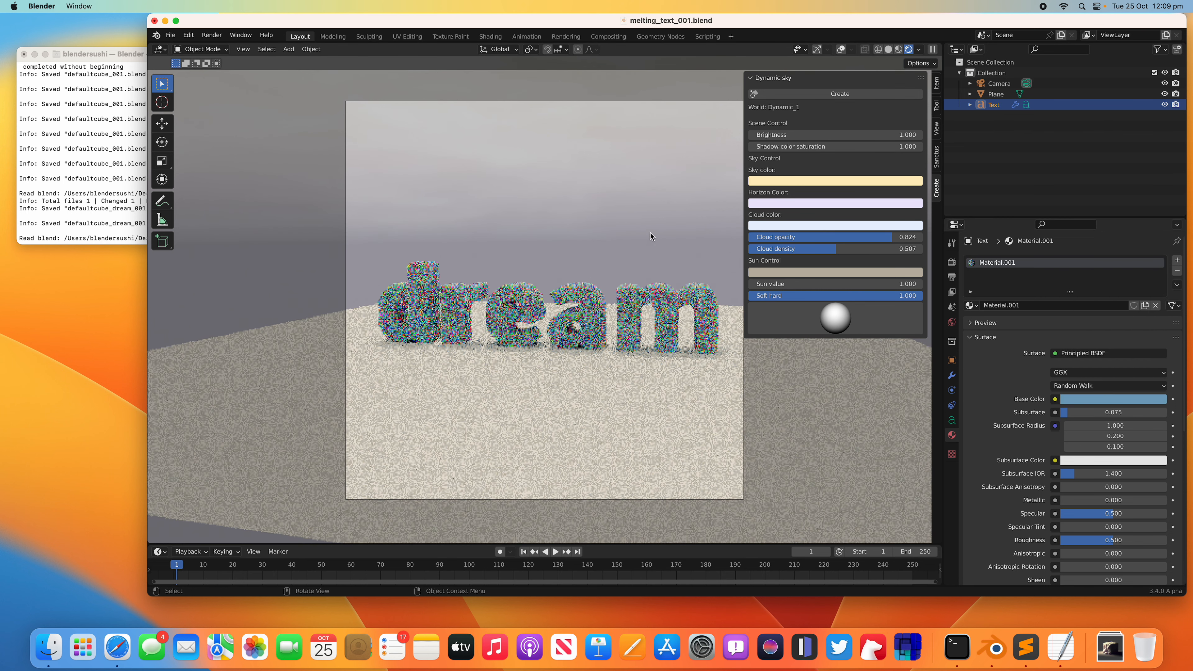
{"action": "left_click", "coordinate": [644, 224]}
{"action": "key", "text": "super+s"}
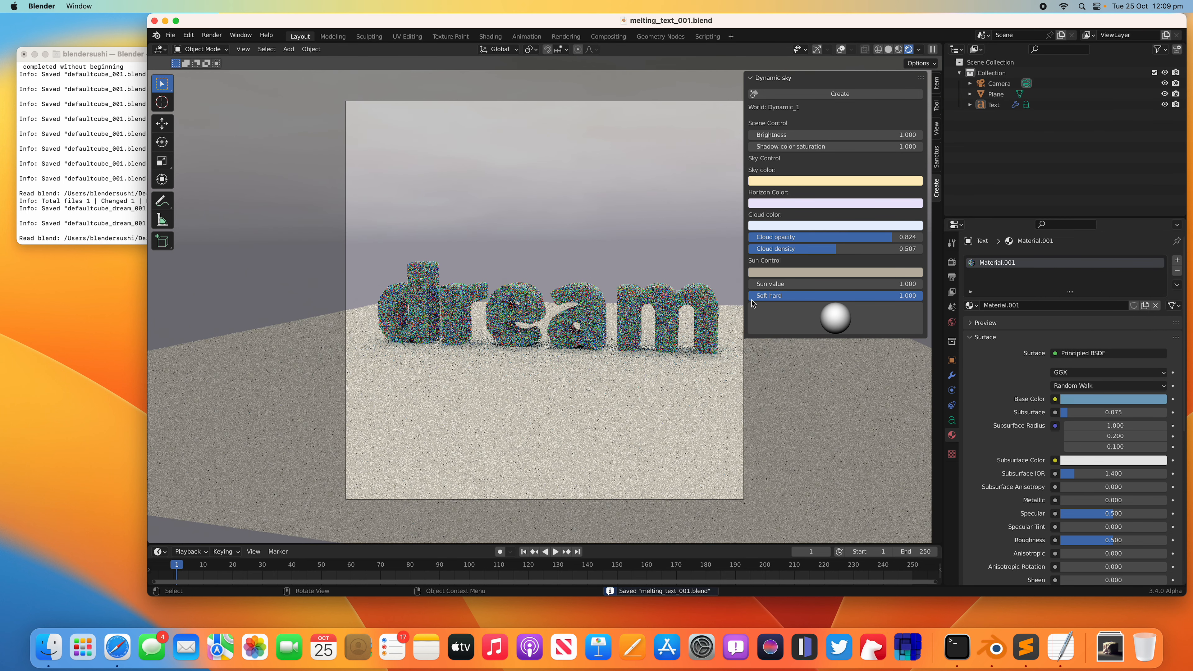
Change the text material's base color to purple and its subsurface to 0.020
{"action": "left_click", "coordinate": [1095, 402]}
{"action": "left_click_drag", "start_coordinate": [1118, 271], "coordinate": [1130, 287]}
{"action": "left_click_drag", "start_coordinate": [1103, 412], "coordinate": [1097, 413]}
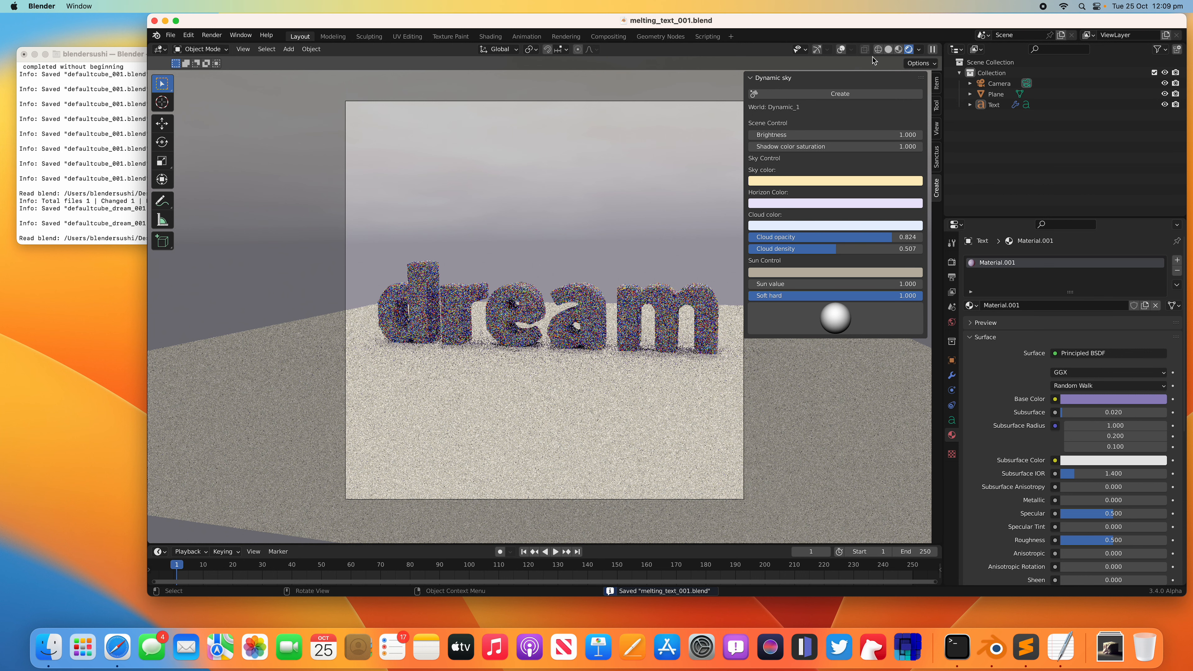
Set the viewport to solid shading, render the image and inspect the result
{"action": "left_click", "coordinate": [889, 49]}
{"action": "left_click", "coordinate": [212, 35]}
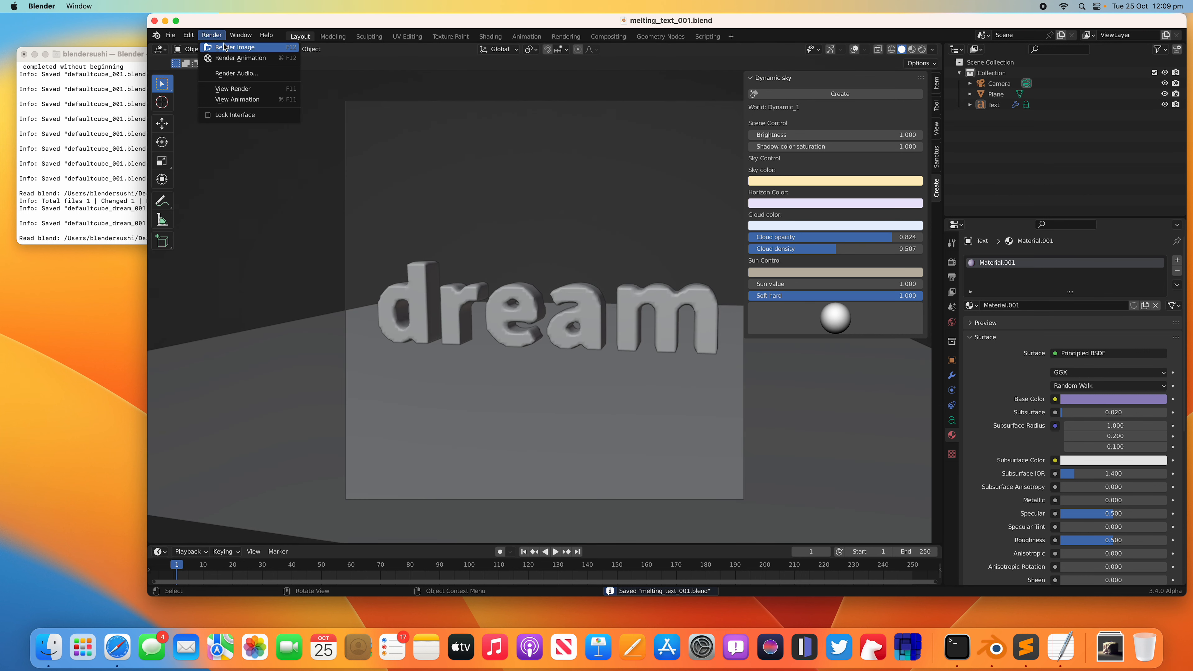
{"action": "left_click", "coordinate": [225, 45]}
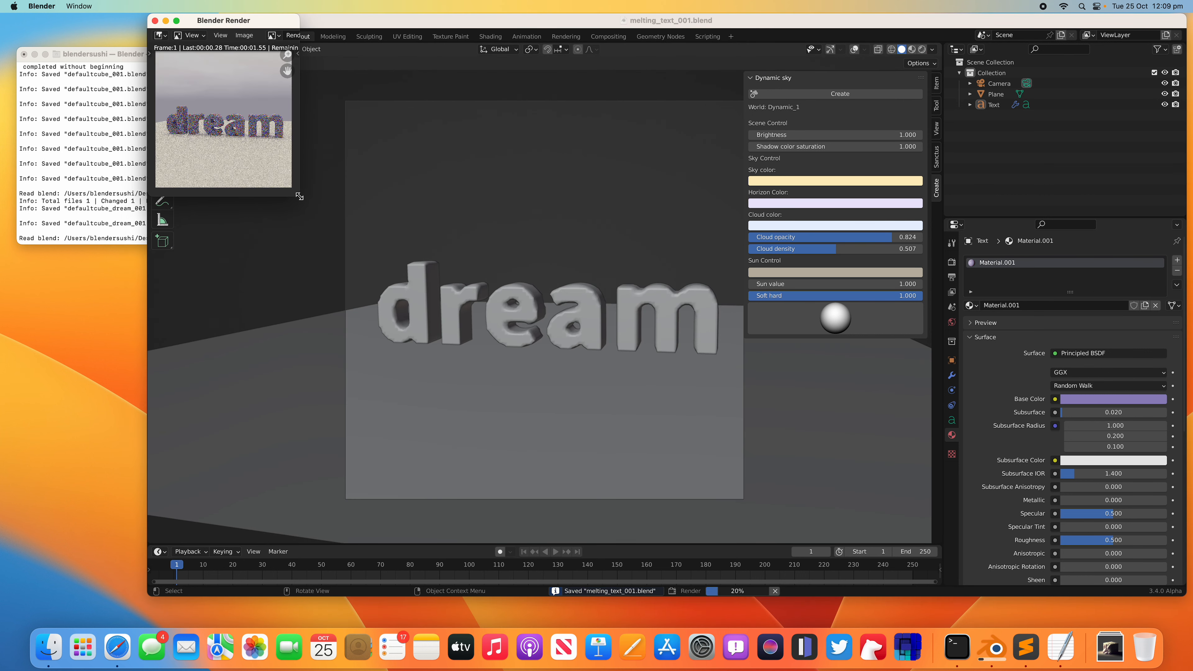
{"action": "scroll", "coordinate": [439, 247], "scroll_direction": "up", "scroll_amount": 3}
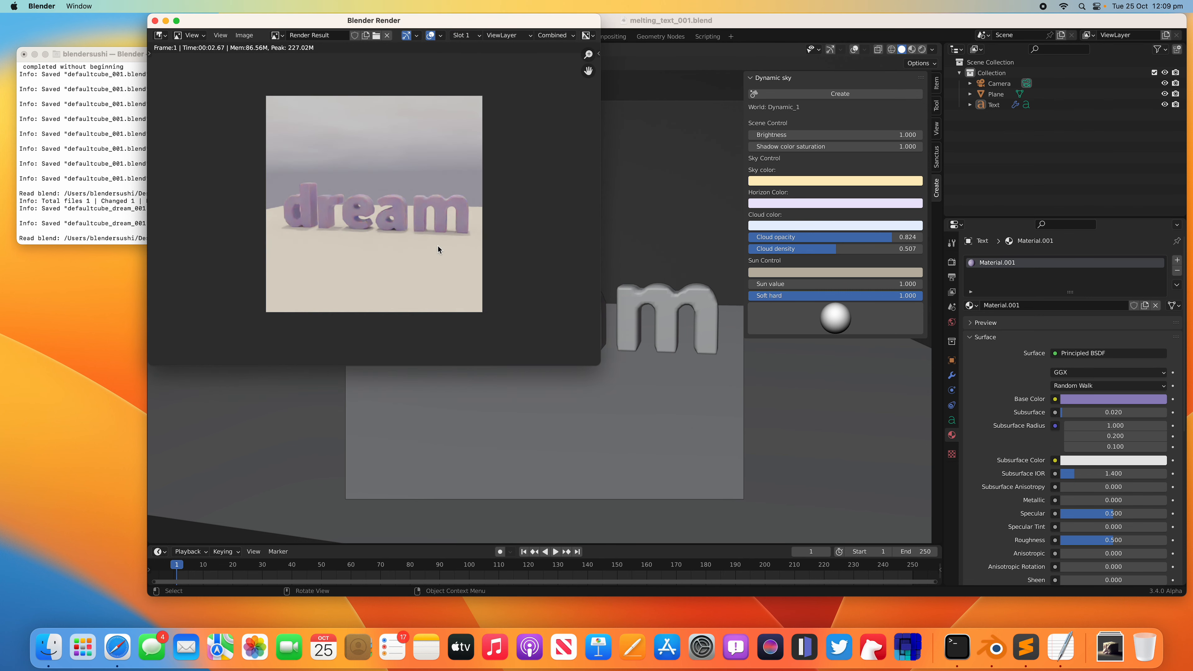
{"action": "scroll", "coordinate": [365, 200], "scroll_direction": "down", "scroll_amount": 1}
{"action": "scroll", "coordinate": [369, 196], "scroll_direction": "up", "scroll_amount": 1}
{"action": "scroll", "coordinate": [367, 190], "scroll_direction": "down", "scroll_amount": 1}
Switch to Playground AI in Safari and open the image-to-image upload on the Desktop folder, sorted with the newest files first
{"action": "left_click", "coordinate": [117, 647]}
{"action": "left_click", "coordinate": [931, 144]}
{"action": "left_click", "coordinate": [932, 143]}
{"action": "left_click", "coordinate": [300, 366]}
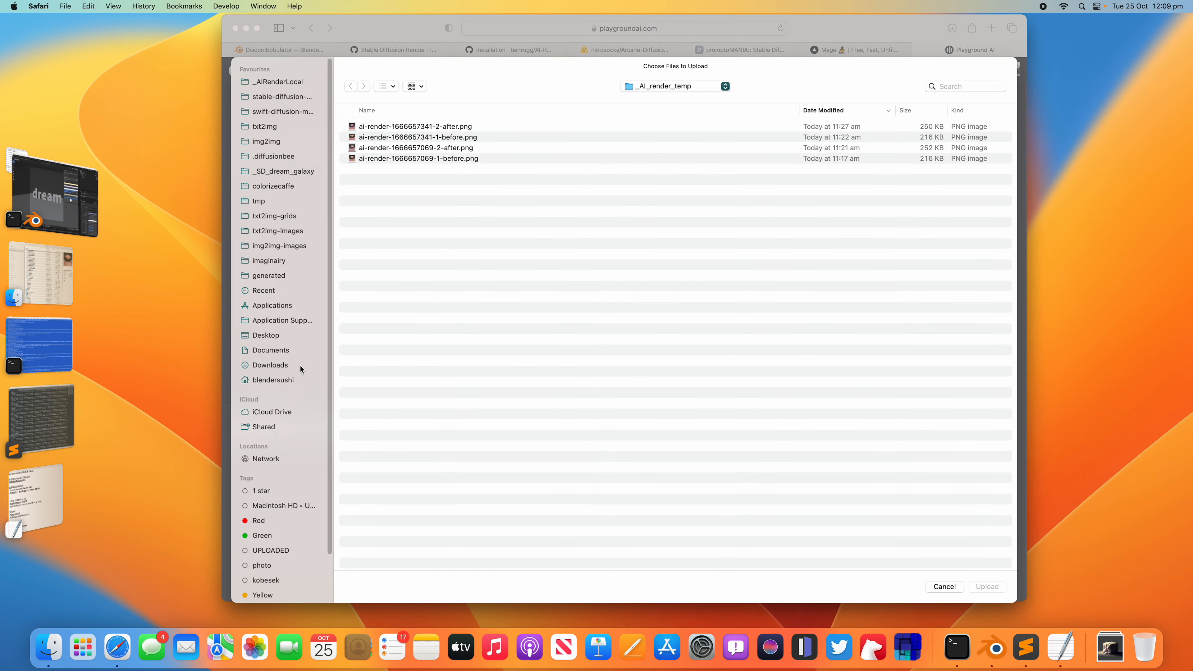
{"action": "left_click", "coordinate": [296, 332]}
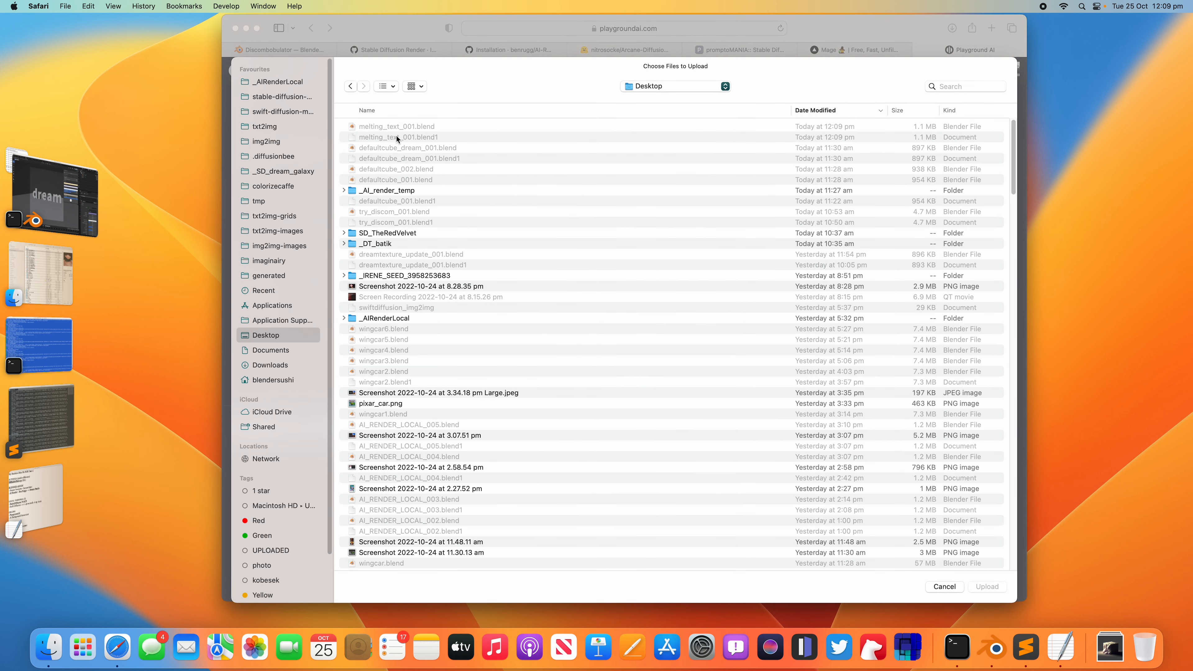
{"action": "left_click", "coordinate": [805, 110]}
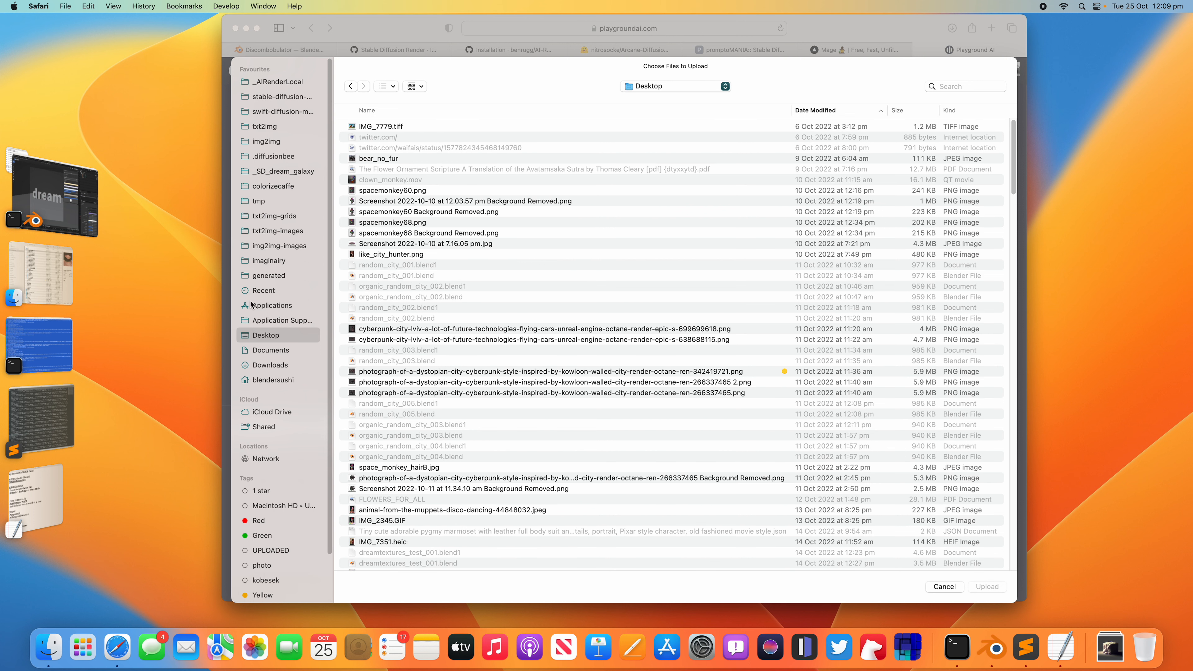
{"action": "left_click", "coordinate": [819, 110]}
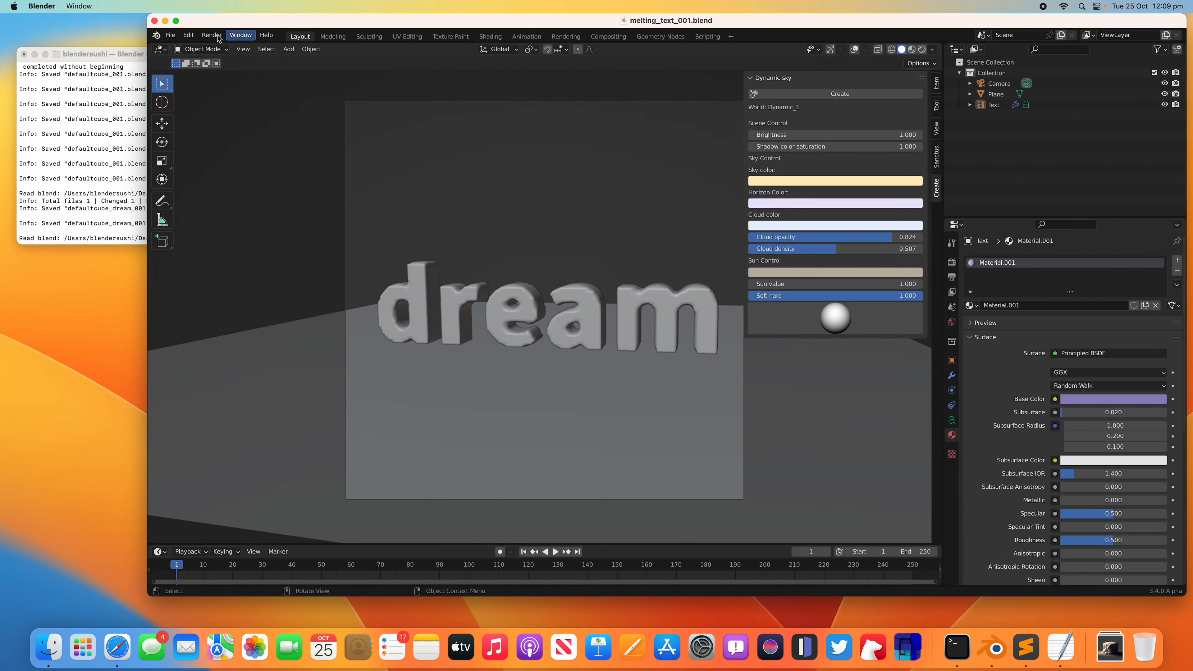
Return to Blender, render the image again and enlarge the render window
{"action": "left_click", "coordinate": [209, 34]}
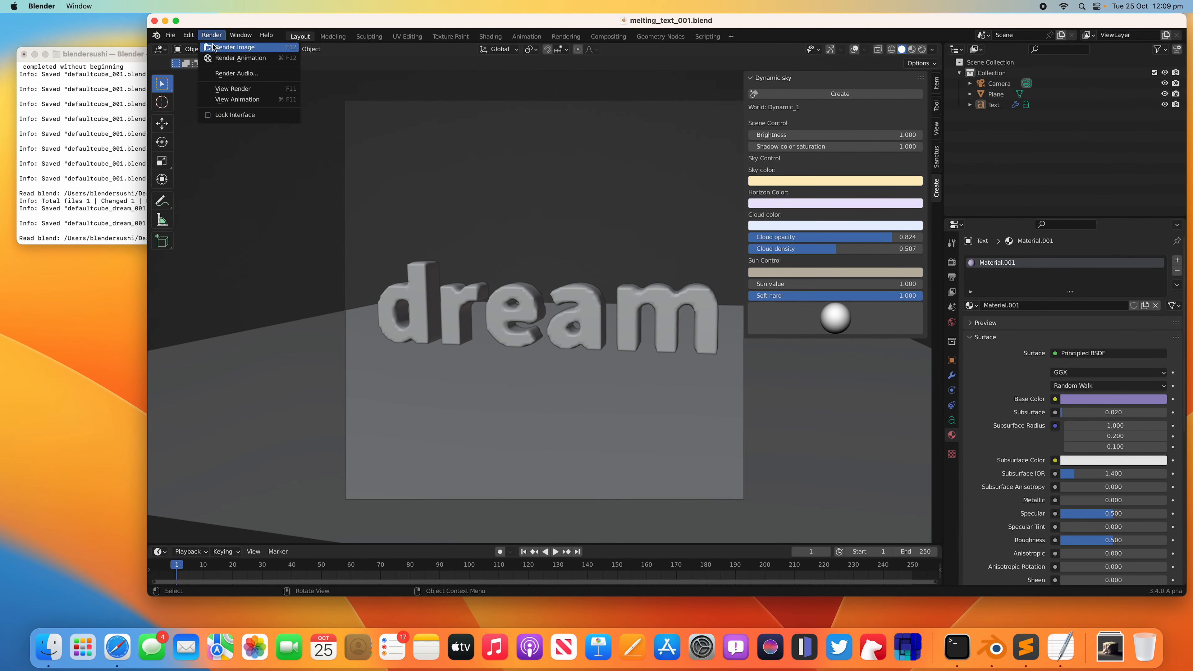
{"action": "left_click", "coordinate": [214, 48]}
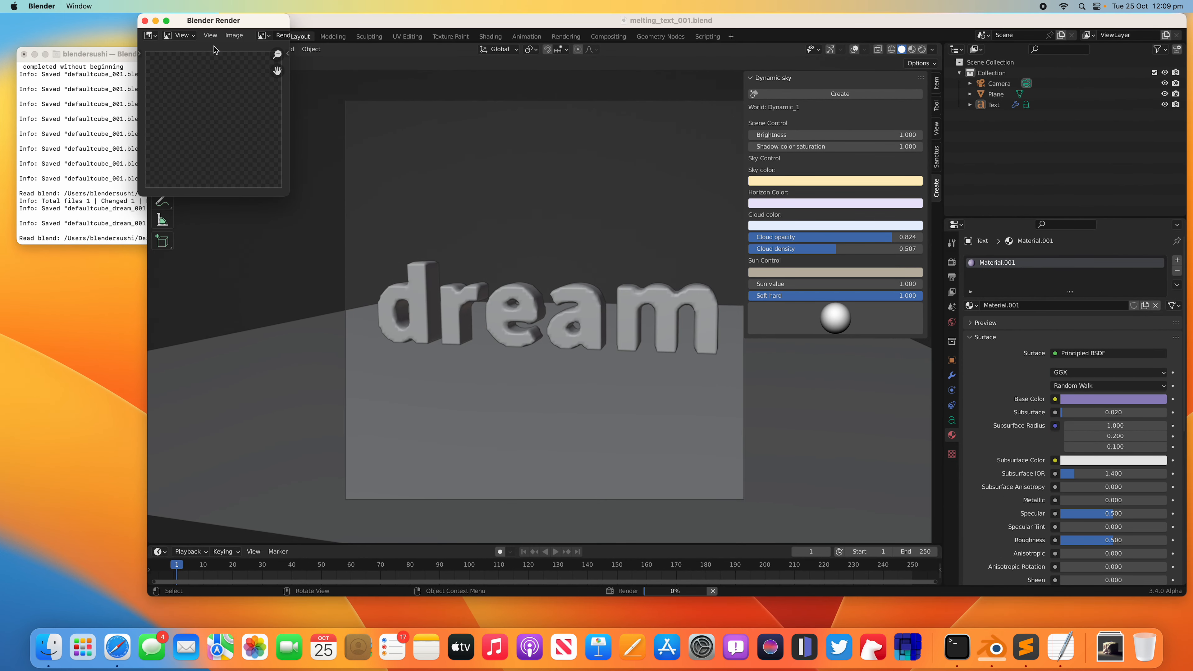
{"action": "left_click", "coordinate": [405, 208]}
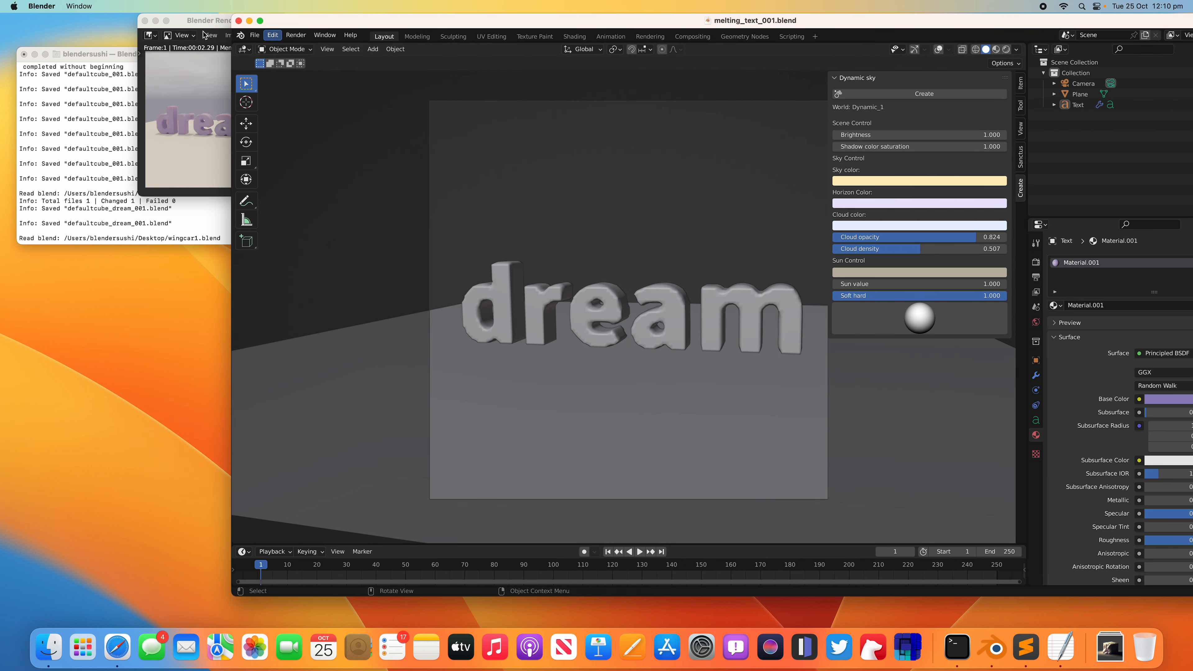
{"action": "left_click_drag", "start_coordinate": [196, 23], "coordinate": [196, 43]}
{"action": "left_click_drag", "start_coordinate": [287, 215], "coordinate": [411, 357]}
Save the rendered image to the Desktop as dreamtext.png
{"action": "left_click", "coordinate": [237, 55]}
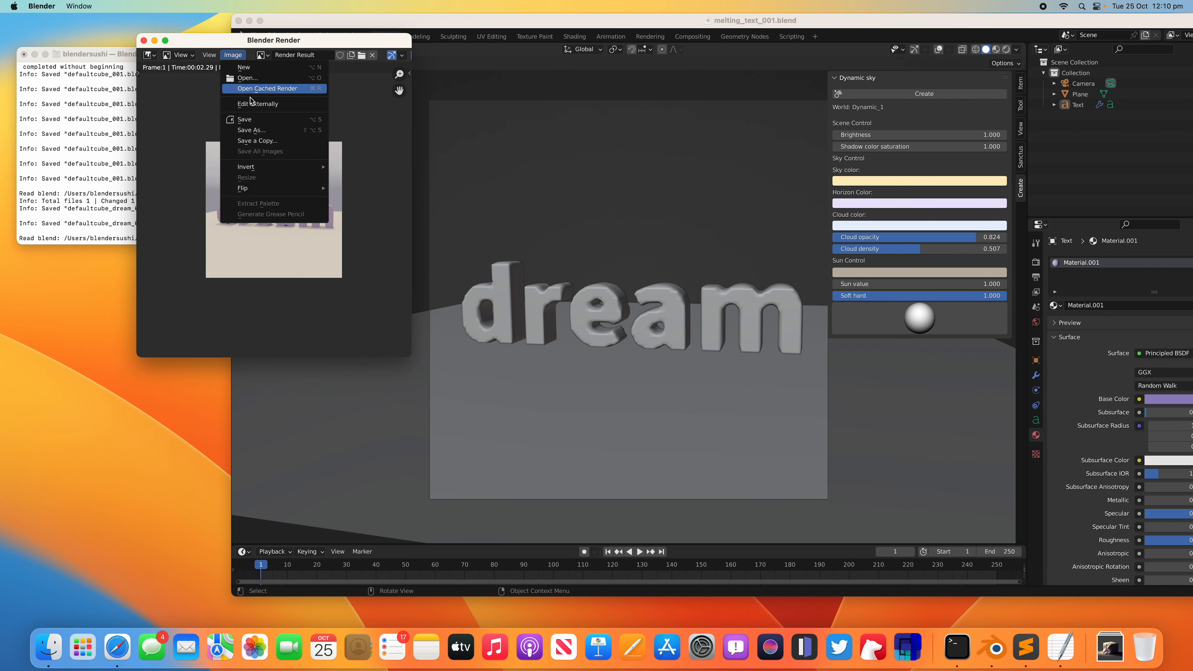
{"action": "left_click", "coordinate": [252, 125]}
{"action": "left_click", "coordinate": [282, 454]}
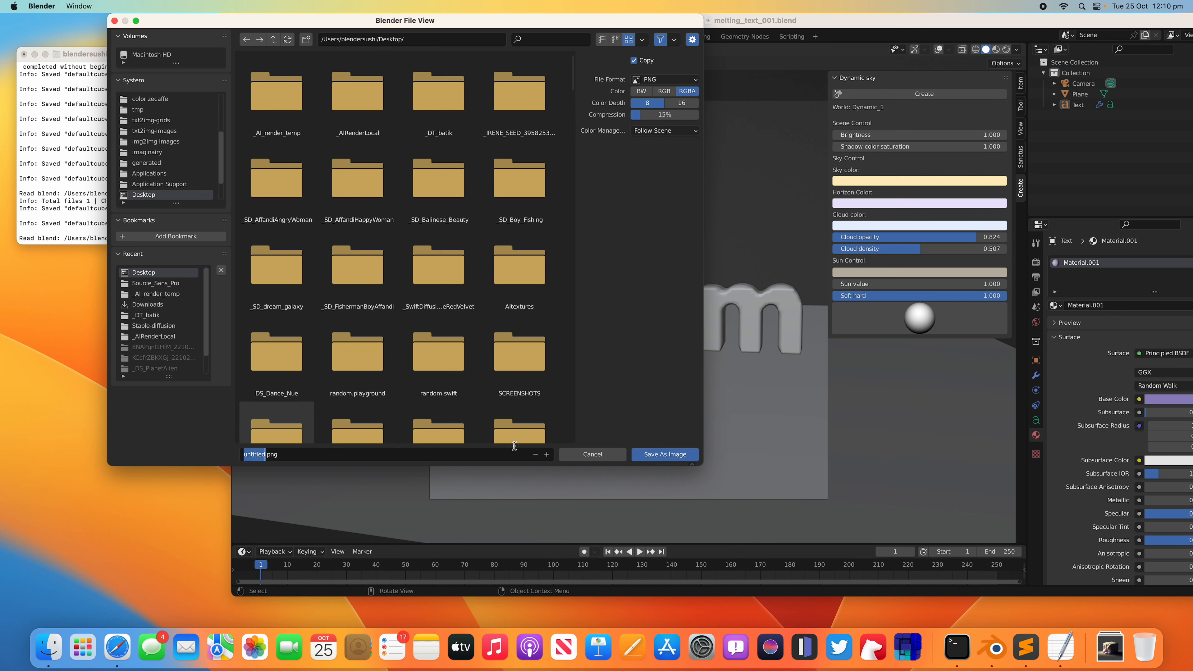
{"action": "type", "text": "my"}
{"action": "key", "text": "BackSpace"}
{"action": "key", "text": "BackSpace"}
{"action": "type", "text": "dreamtext"}
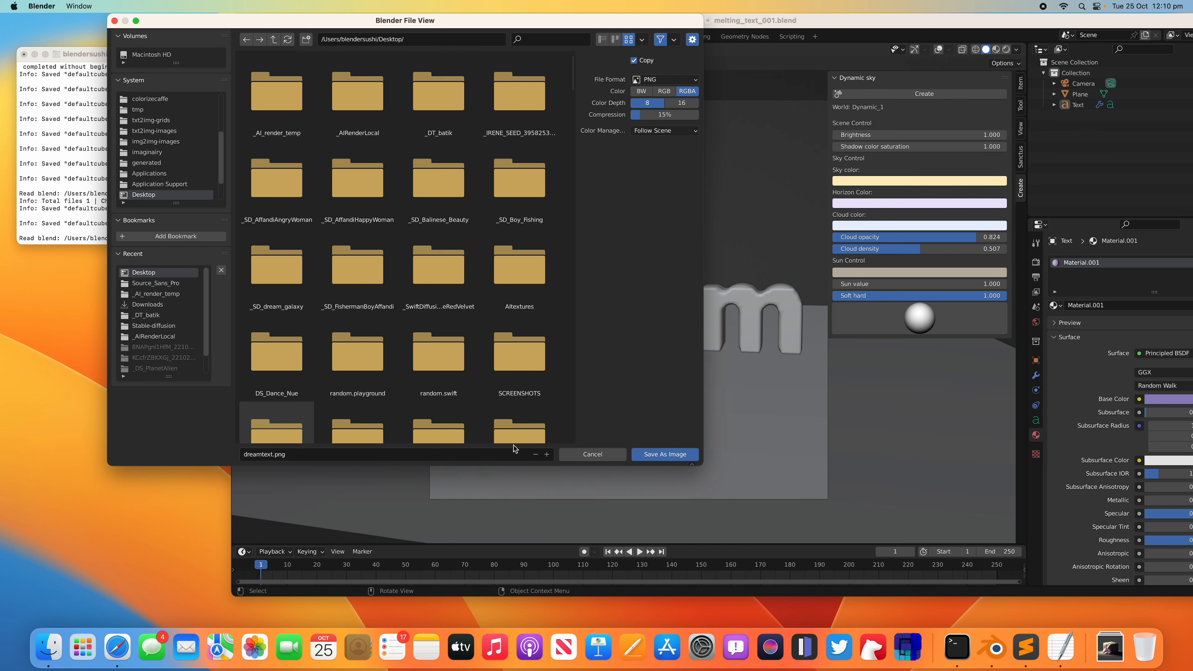
{"action": "left_click", "coordinate": [647, 453]}
Switch to Safari, upload dreamtext.png to Playground AI and paint an inpainting mask over the whole dream text
{"action": "left_click", "coordinate": [114, 648]}
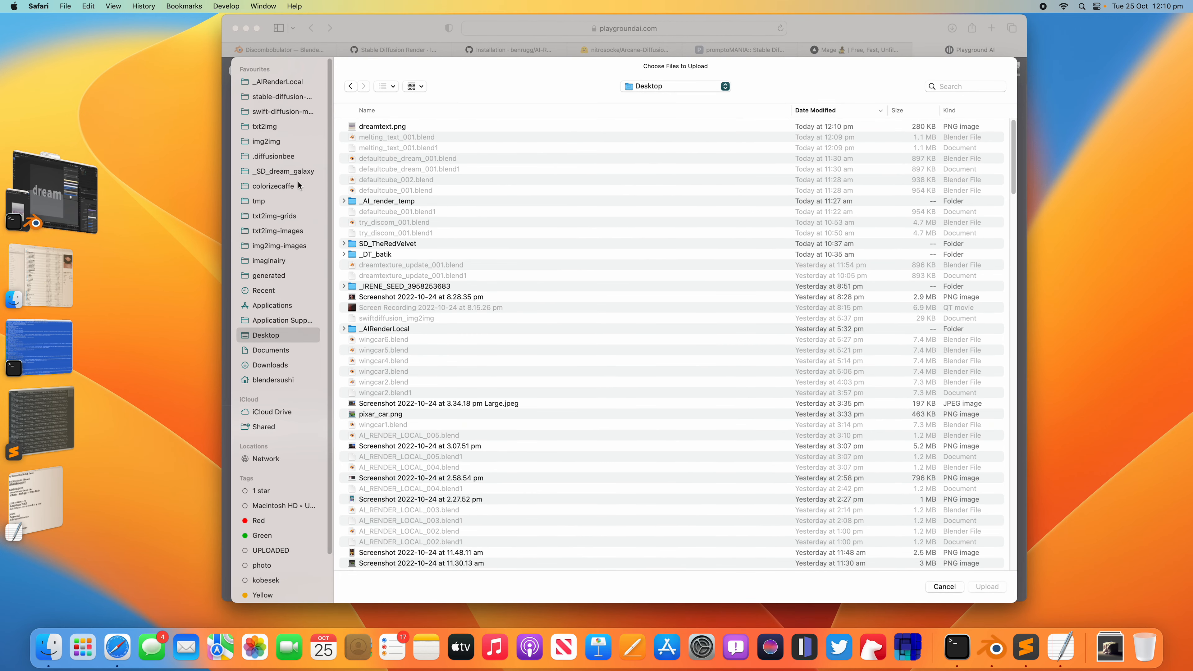
{"action": "double_click", "coordinate": [386, 127]}
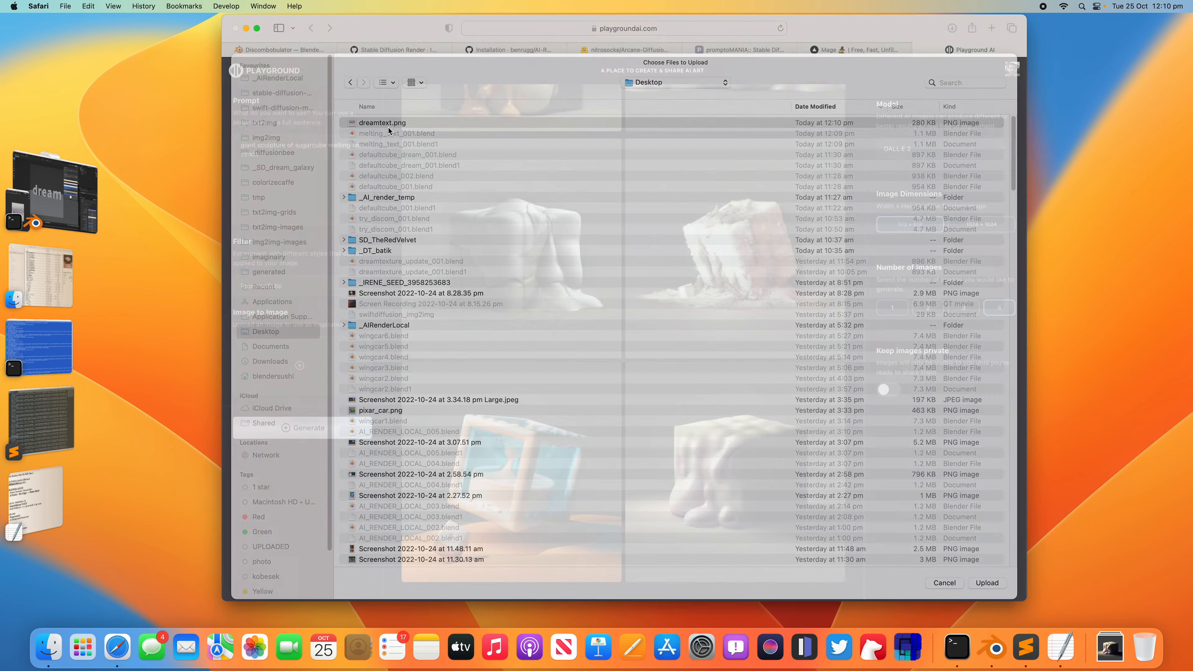
{"action": "mouse_move", "coordinate": [541, 324]}
{"action": "left_mouse_down"}
{"action": "mouse_move", "coordinate": [534, 335]}
{"action": "mouse_move", "coordinate": [556, 303]}
{"action": "mouse_move", "coordinate": [566, 329]}
{"action": "mouse_move", "coordinate": [555, 355]}
{"action": "mouse_move", "coordinate": [582, 333]}
{"action": "mouse_move", "coordinate": [621, 329]}
{"action": "mouse_move", "coordinate": [693, 350]}
{"action": "mouse_move", "coordinate": [676, 313]}
{"action": "mouse_move", "coordinate": [707, 318]}
{"action": "mouse_move", "coordinate": [702, 351]}
{"action": "mouse_move", "coordinate": [721, 338]}
{"action": "mouse_move", "coordinate": [594, 359]}
{"action": "mouse_move", "coordinate": [529, 354]}
{"action": "mouse_move", "coordinate": [544, 355]}
{"action": "mouse_move", "coordinate": [529, 311]}
{"action": "mouse_move", "coordinate": [549, 309]}
{"action": "mouse_move", "coordinate": [513, 327]}
{"action": "mouse_move", "coordinate": [738, 328]}
{"action": "mouse_move", "coordinate": [726, 348]}
{"action": "mouse_move", "coordinate": [627, 343]}
{"action": "left_mouse_up"}
{"action": "mouse_move", "coordinate": [530, 338]}
{"action": "left_mouse_down"}
{"action": "mouse_move", "coordinate": [616, 363]}
{"action": "mouse_move", "coordinate": [716, 360]}
{"action": "left_mouse_up"}
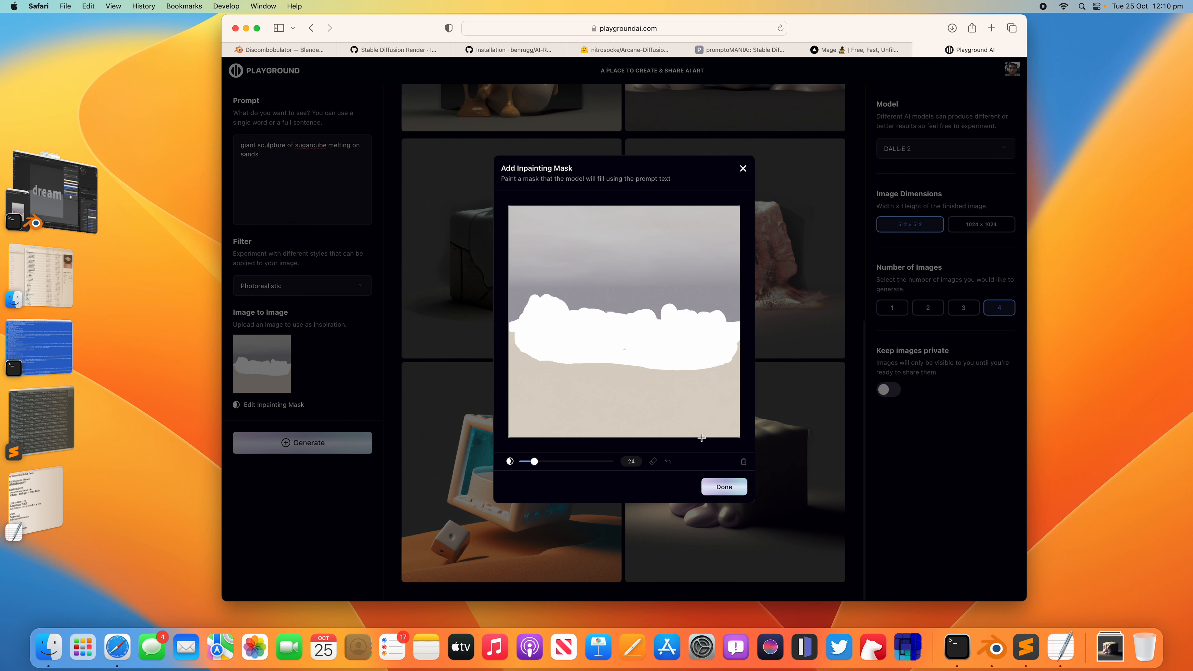
{"action": "left_click", "coordinate": [724, 487]}
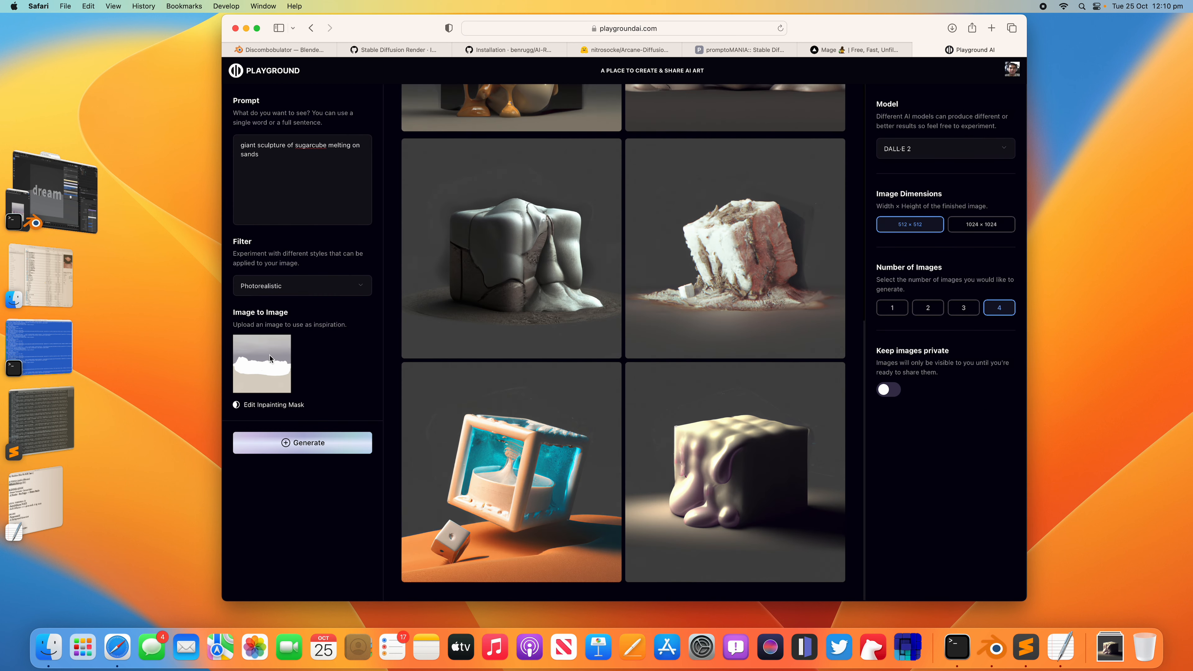
Generate four DALL-E 2 images from the prompt "giant sculpture of sugarcube melting on sands" with the Photorealistic filter, and enlarge the browser window
{"action": "left_click", "coordinate": [282, 288]}
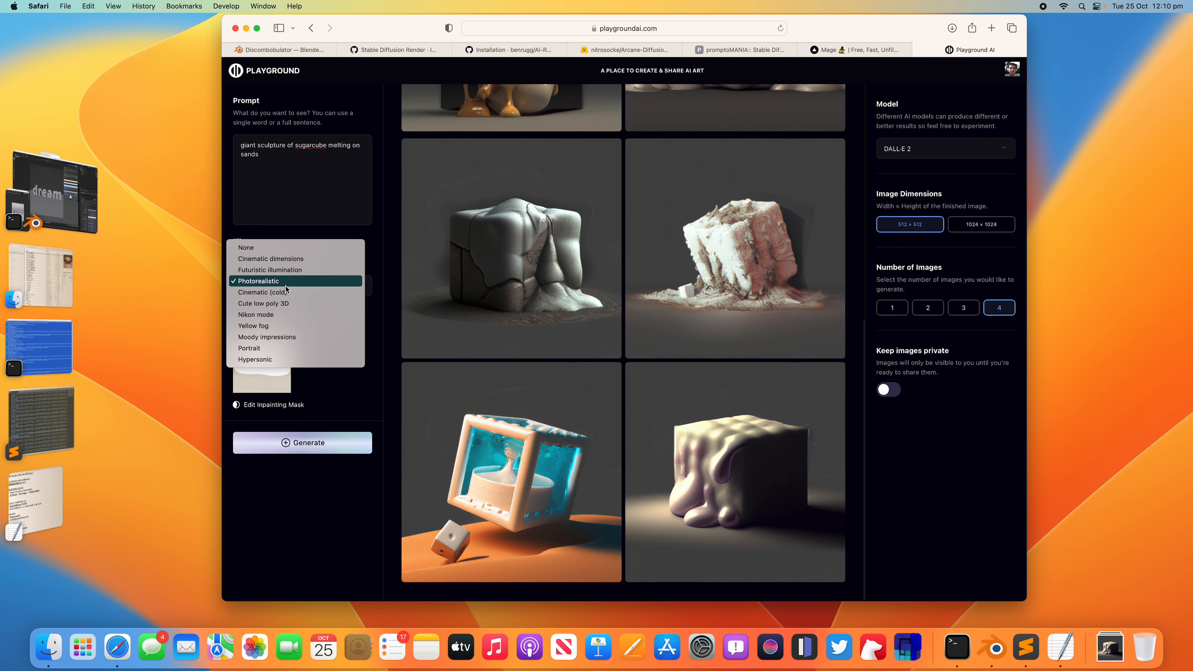
{"action": "left_click", "coordinate": [273, 285]}
{"action": "left_click_drag", "start_coordinate": [237, 144], "coordinate": [267, 155]}
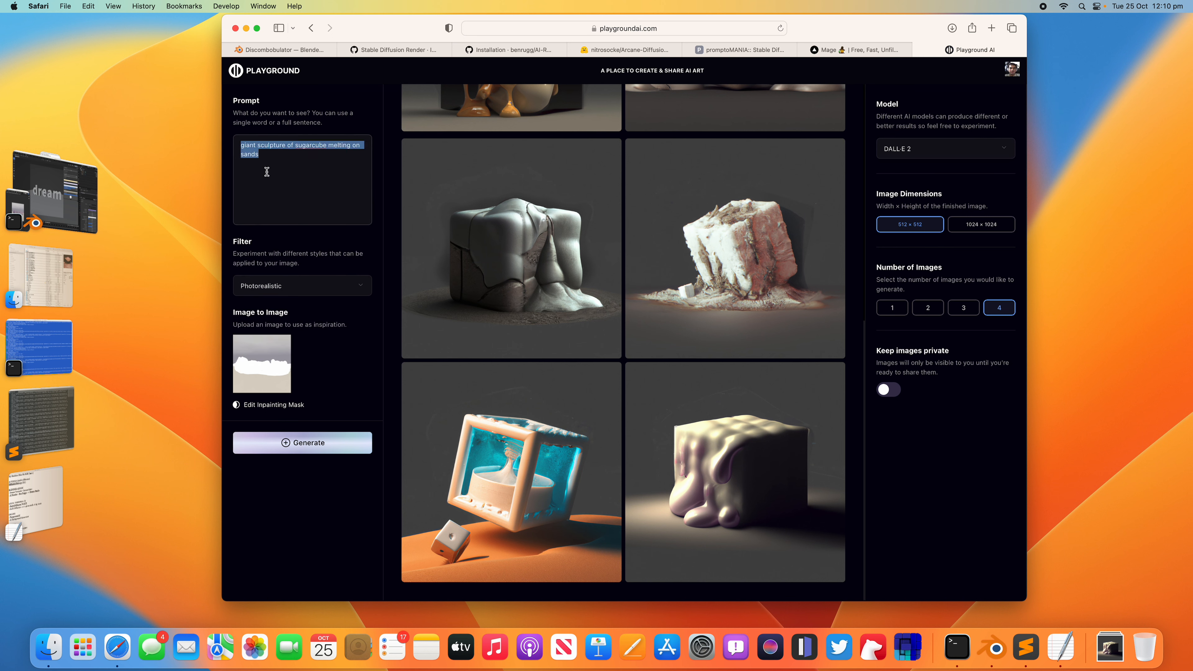
{"action": "left_click", "coordinate": [266, 147]}
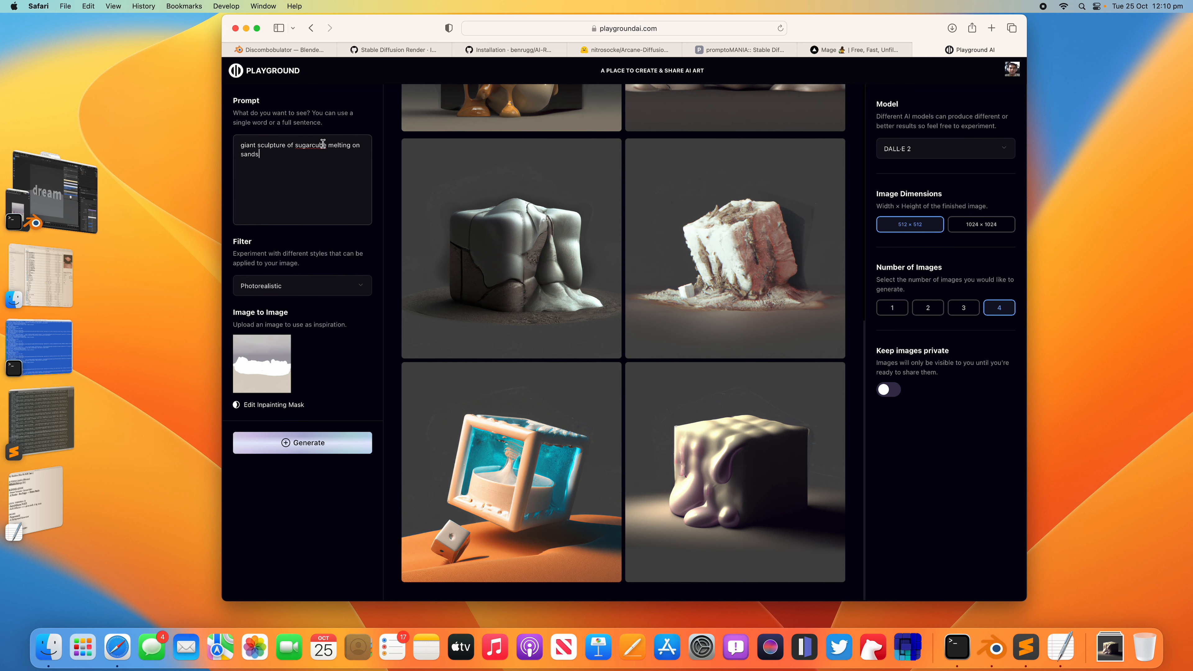
{"action": "left_click", "coordinate": [344, 439]}
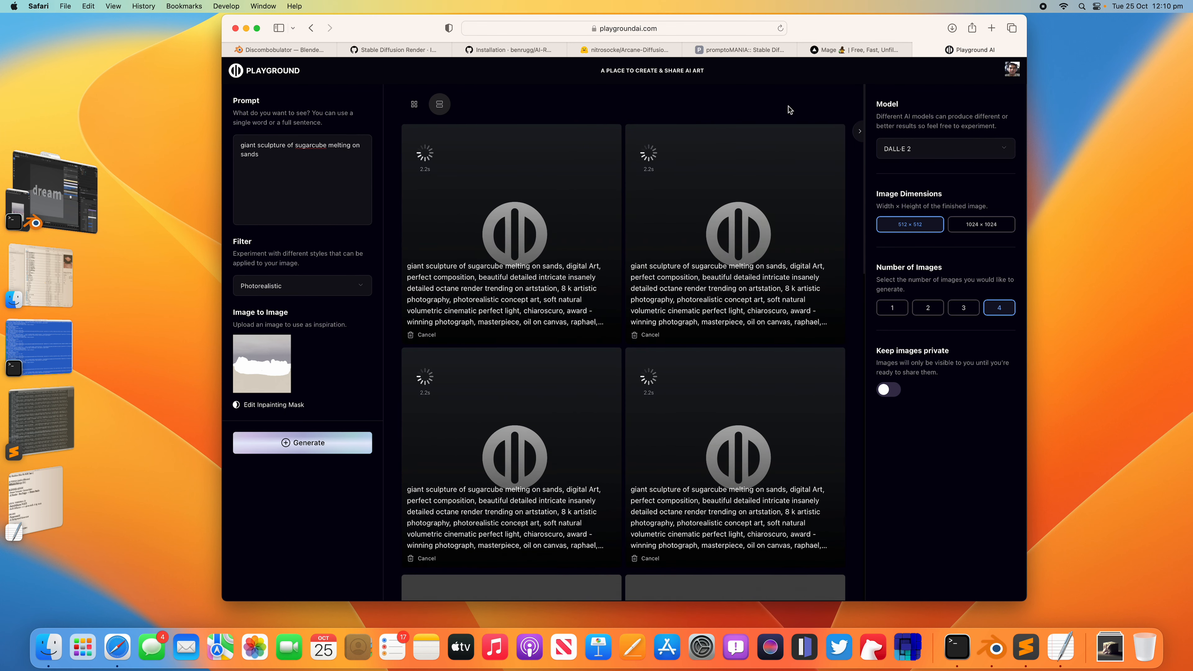
{"action": "left_click_drag", "start_coordinate": [1023, 19], "coordinate": [1123, 16]}
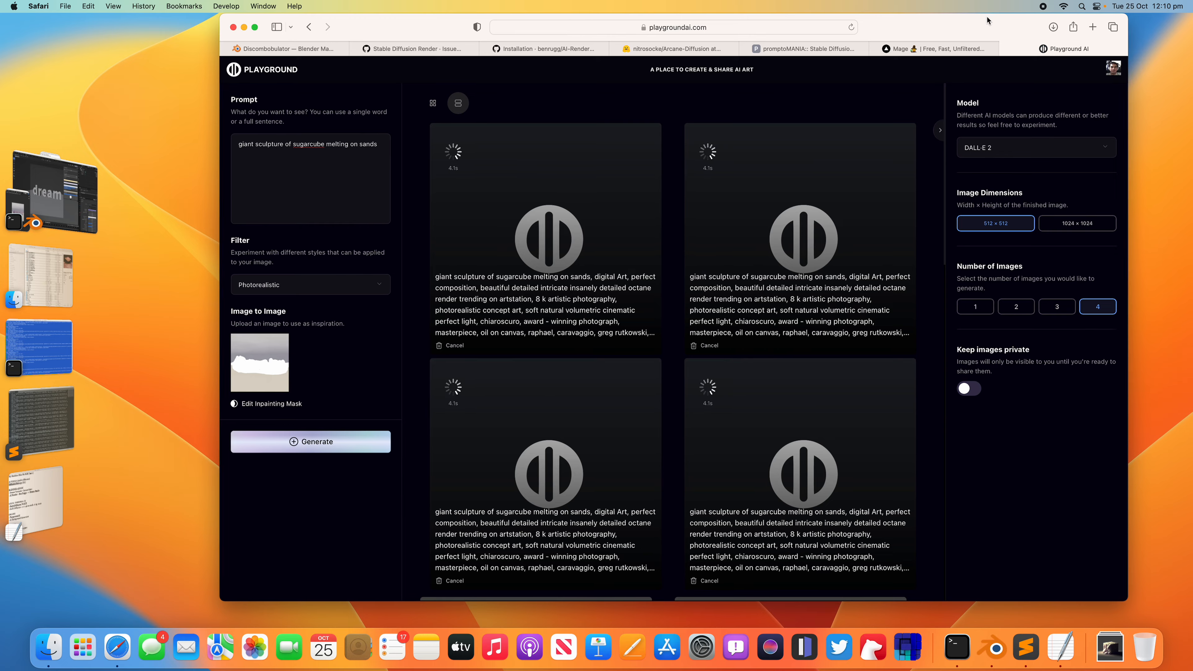
{"action": "left_click_drag", "start_coordinate": [1048, 603], "coordinate": [1103, 619]}
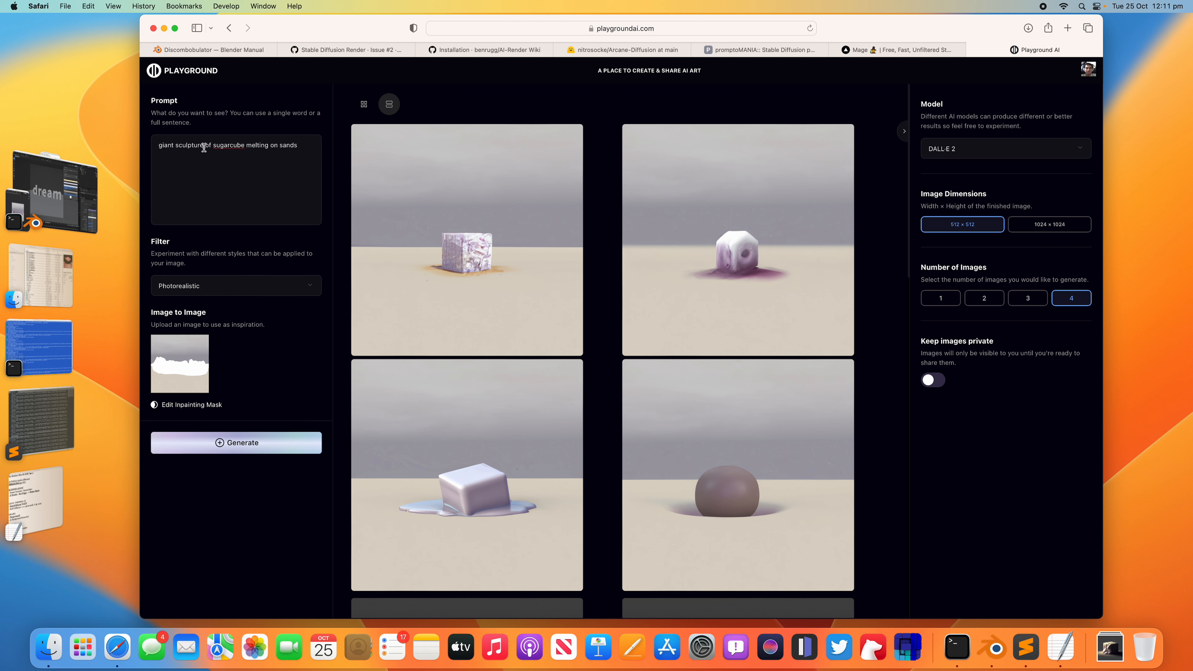
Change the prompt to "giant sculpture of text sign melting on sands" and generate four new images
{"action": "double_click", "coordinate": [222, 146]}
{"action": "type", "text": "sign"}
{"action": "left_click", "coordinate": [213, 146]}
{"action": "type", "text": "text"}
{"action": "left_click", "coordinate": [255, 441]}
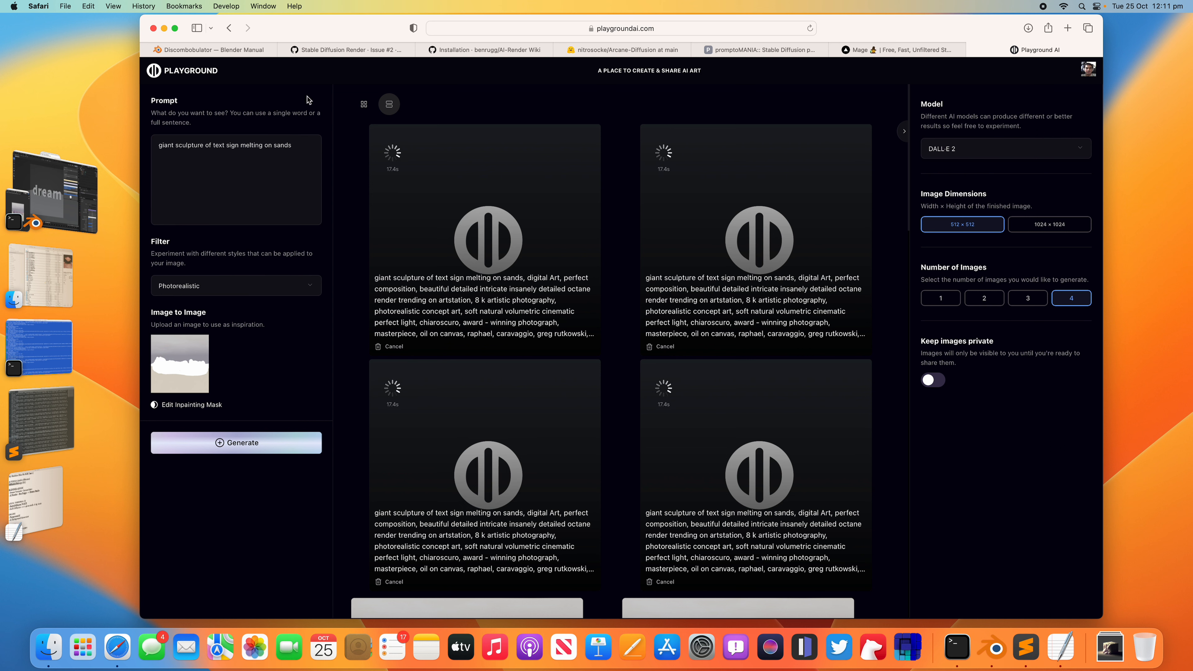
Switch the generation model to Stable Diffusion
{"action": "left_click", "coordinate": [977, 148]}
{"action": "left_click", "coordinate": [961, 197]}
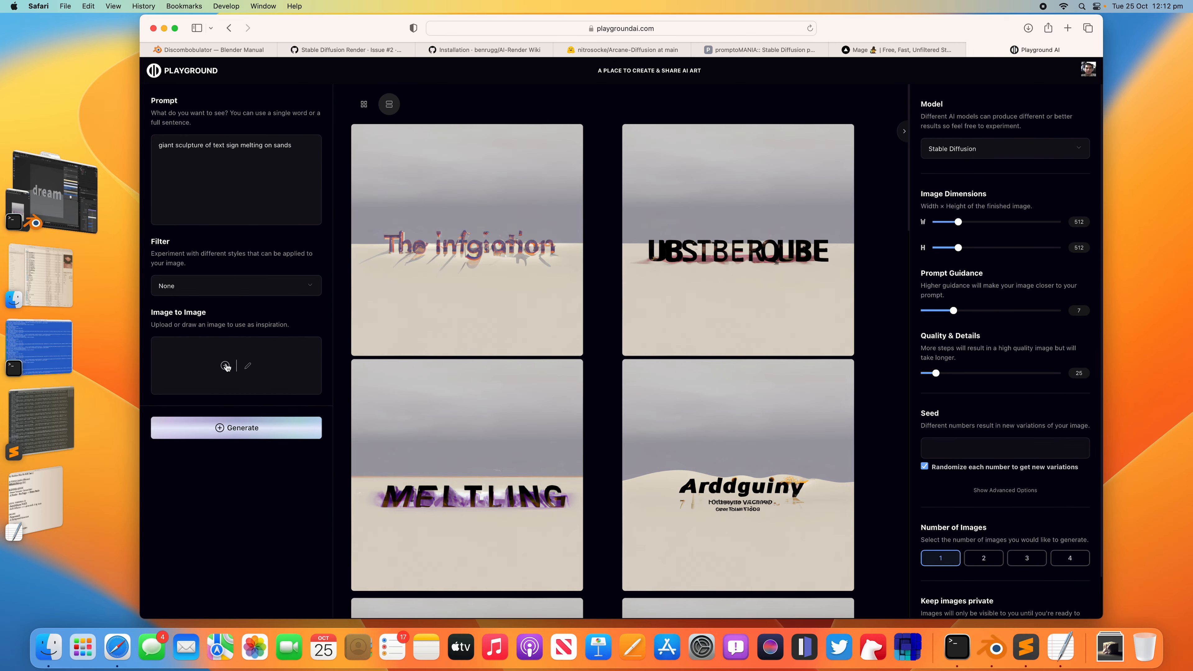
Load the dream render as the image-to-image source and set its image strength to 40
{"action": "left_click", "coordinate": [226, 366]}
{"action": "double_click", "coordinate": [383, 133]}
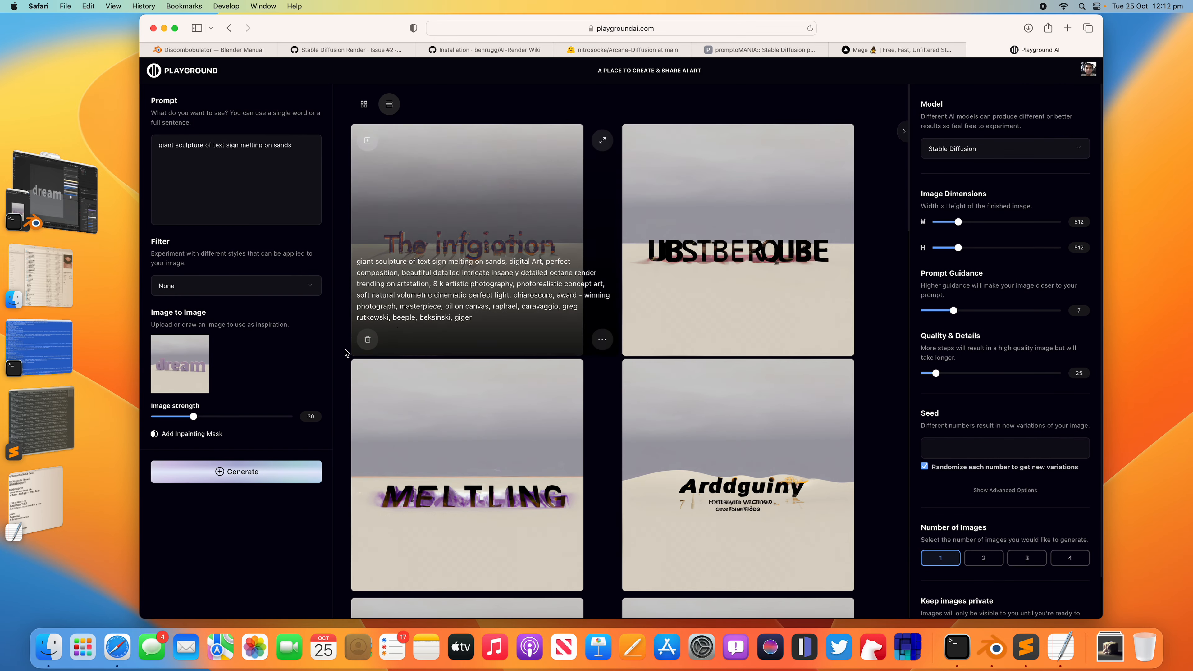
{"action": "left_click", "coordinate": [196, 417]}
{"action": "left_click_drag", "start_coordinate": [197, 418], "coordinate": [210, 420]}
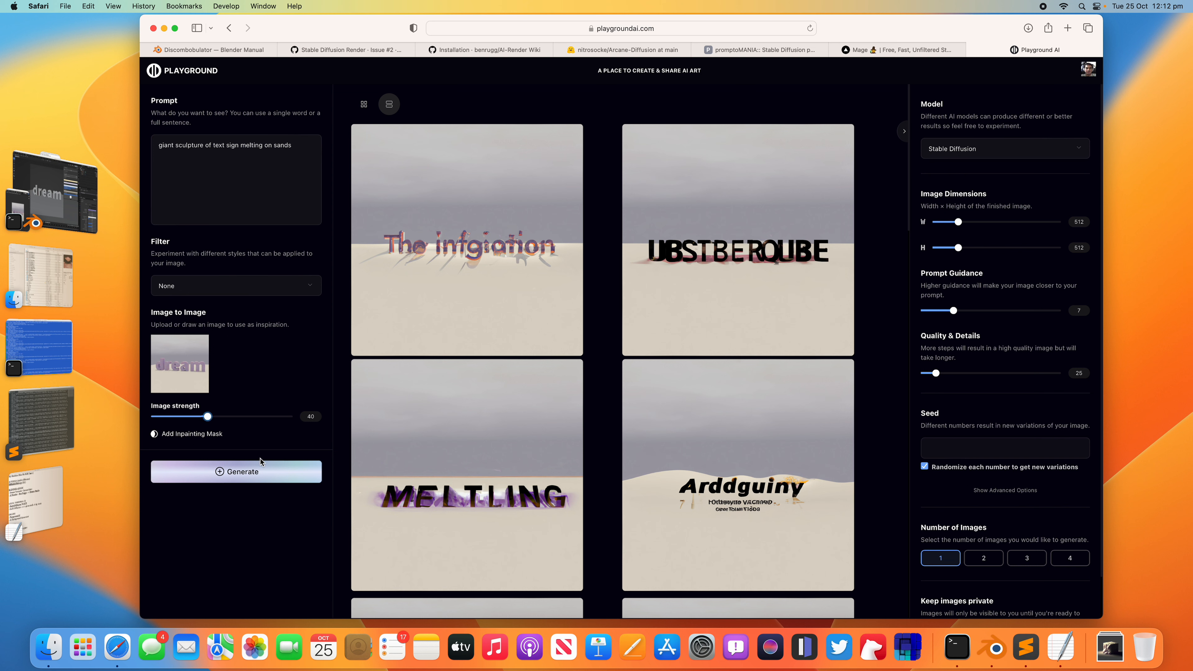
Apply the Delicate detail filter and generate one image
{"action": "left_click", "coordinate": [267, 286]}
{"action": "left_click", "coordinate": [268, 295]}
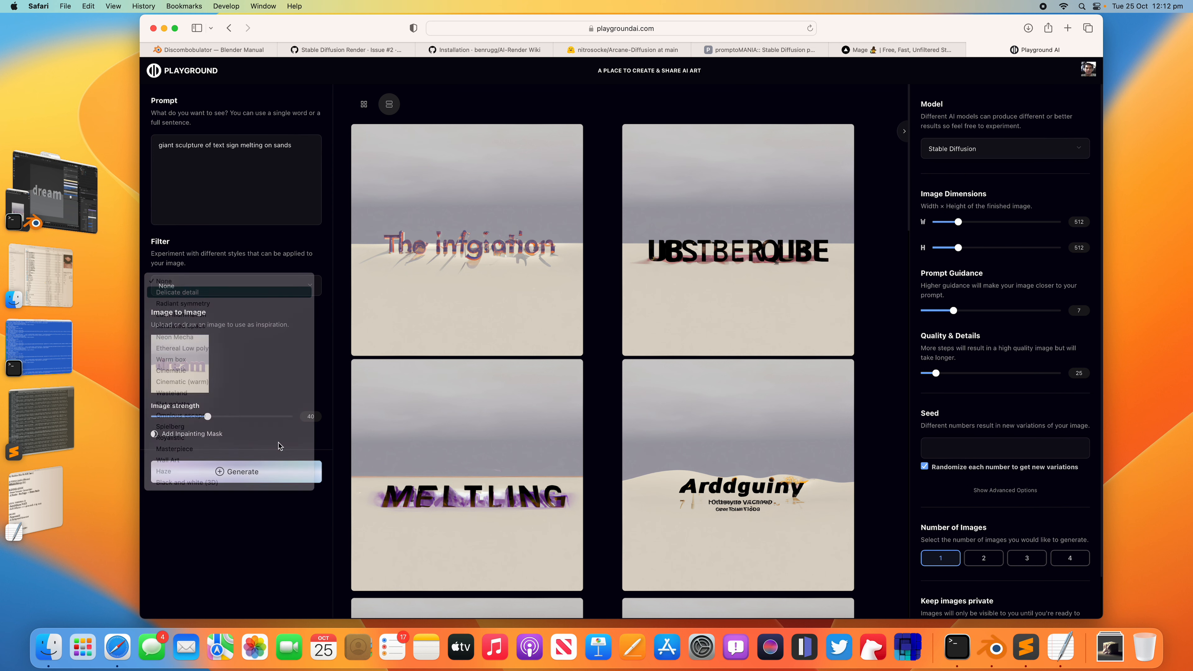
{"action": "left_click", "coordinate": [236, 472]}
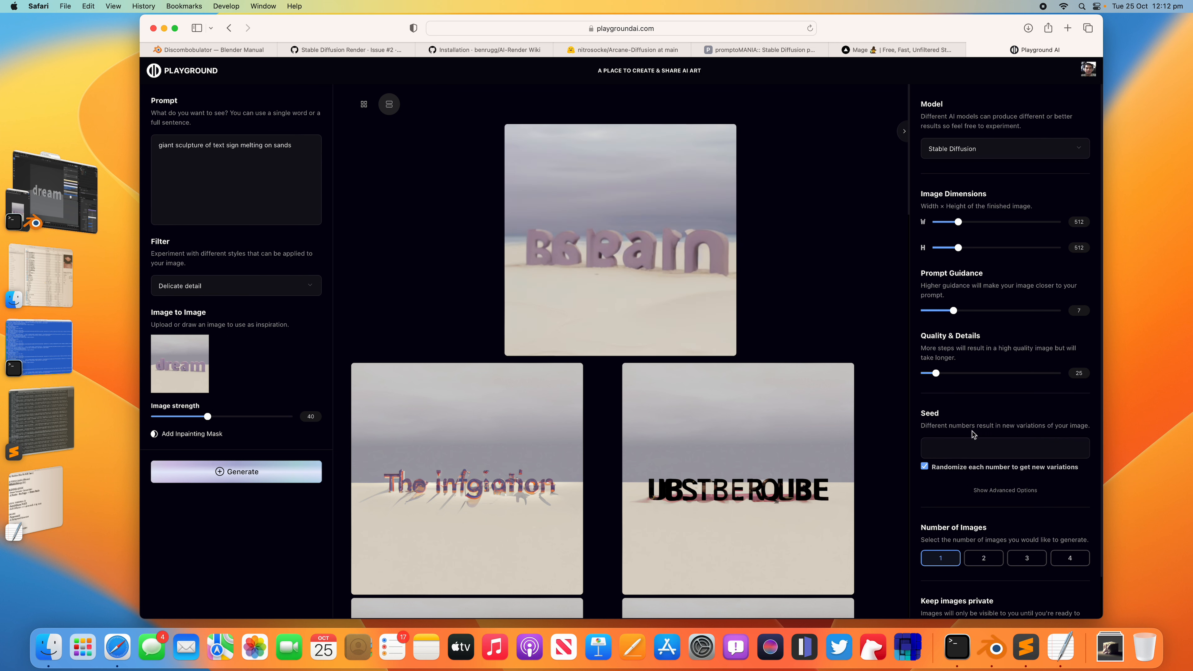
Request four images, raise the image strength to 47 and switch the filter to Saturated Space
{"action": "scroll", "coordinate": [987, 487], "scroll_direction": "down", "scroll_amount": 2}
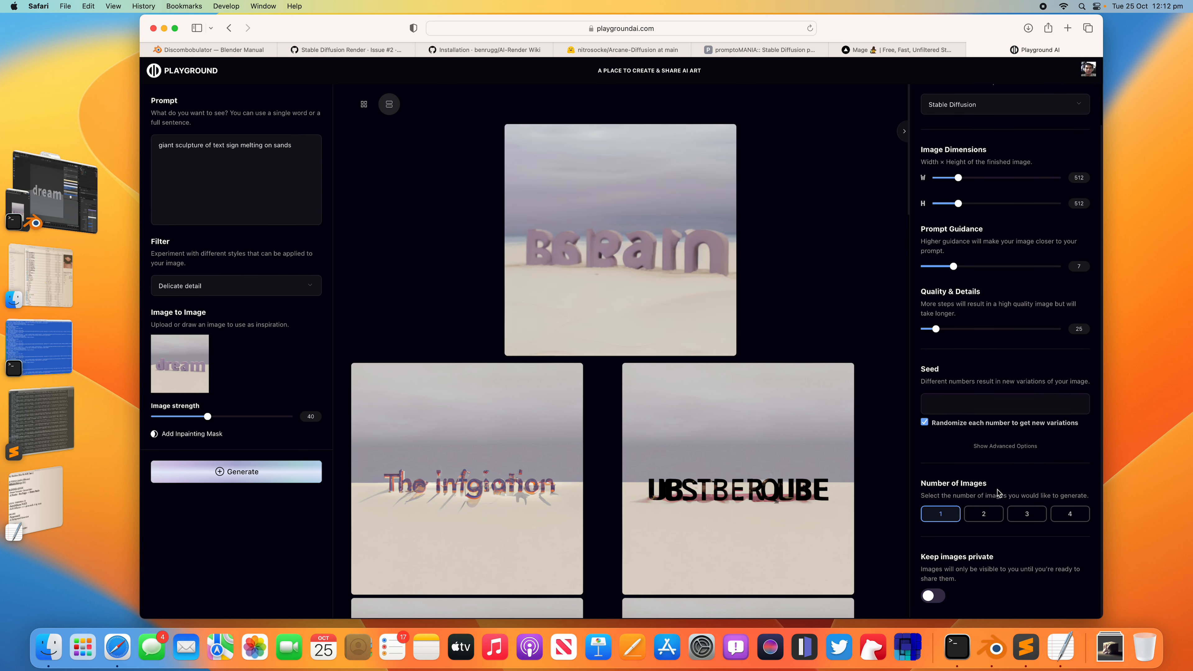
{"action": "left_click", "coordinate": [1070, 514]}
{"action": "left_click", "coordinate": [236, 472]}
{"action": "left_click_drag", "start_coordinate": [208, 417], "coordinate": [218, 417]}
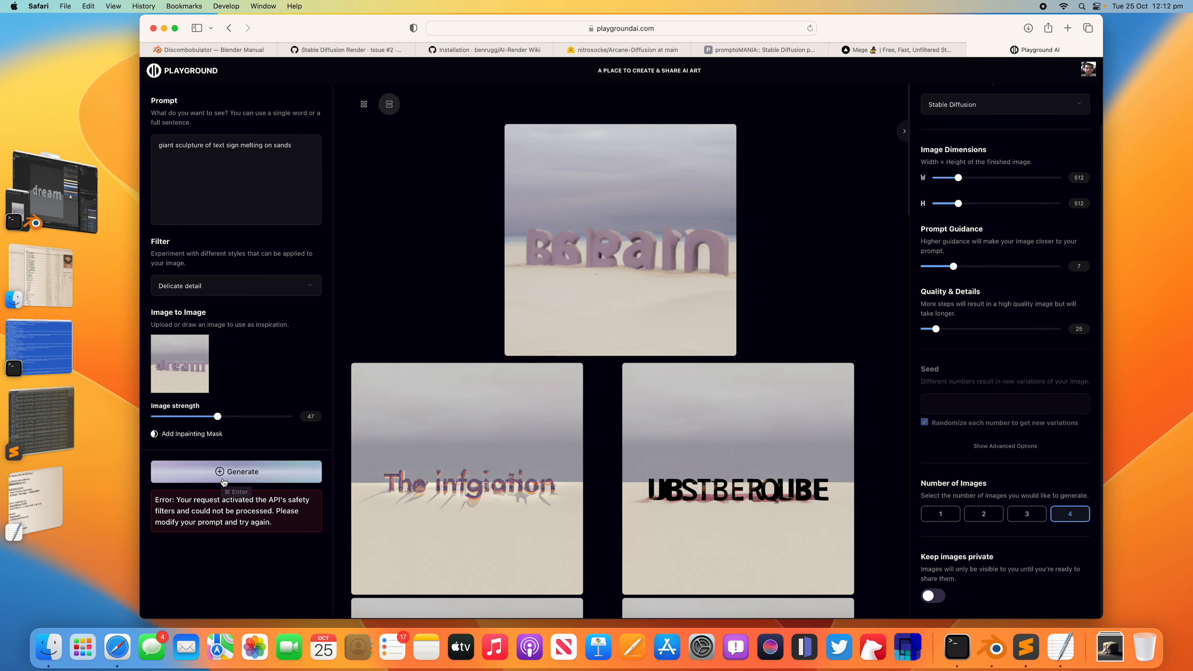
{"action": "left_click", "coordinate": [230, 293]}
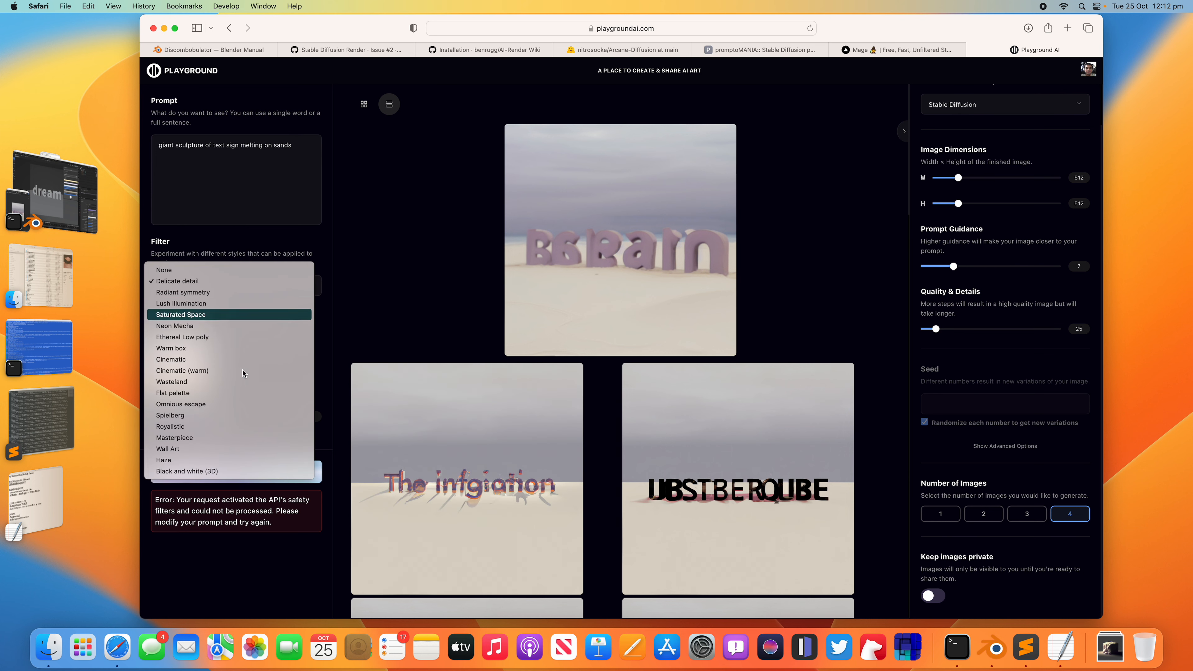
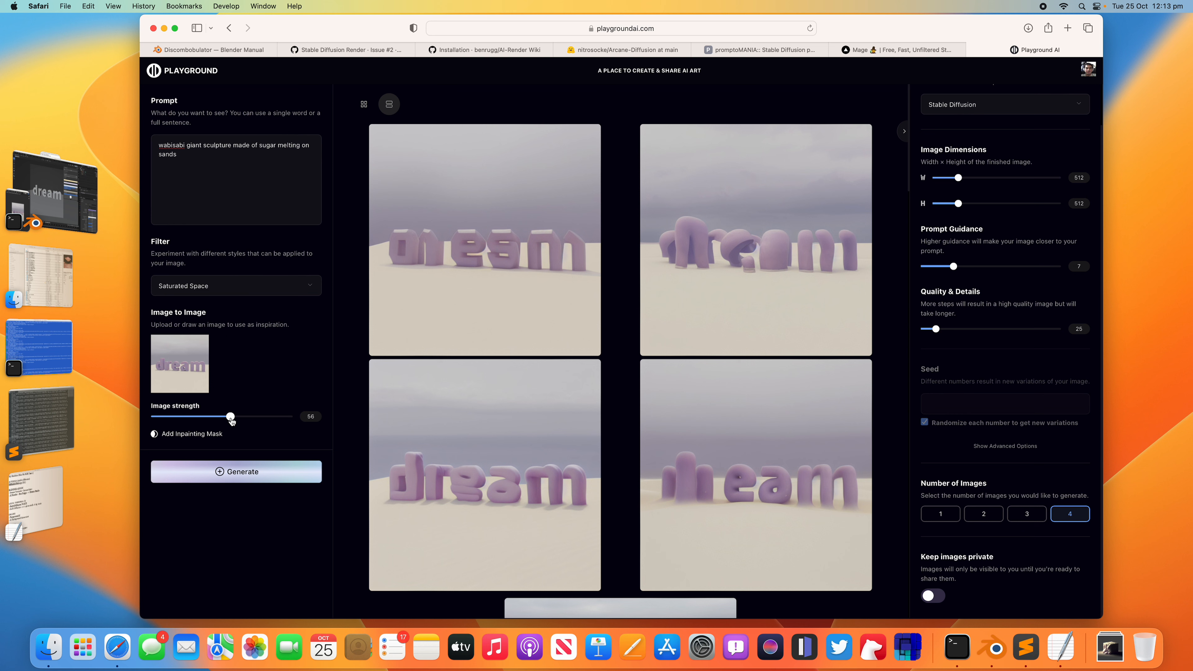
Set prompt guidance to 13 and quality to 40, then generate four images with the Delicate detail filter
{"action": "left_click_drag", "start_coordinate": [955, 267], "coordinate": [984, 267]}
{"action": "left_click_drag", "start_coordinate": [937, 329], "coordinate": [951, 329]}
{"action": "left_click", "coordinate": [234, 193]}
{"action": "left_click", "coordinate": [244, 288]}
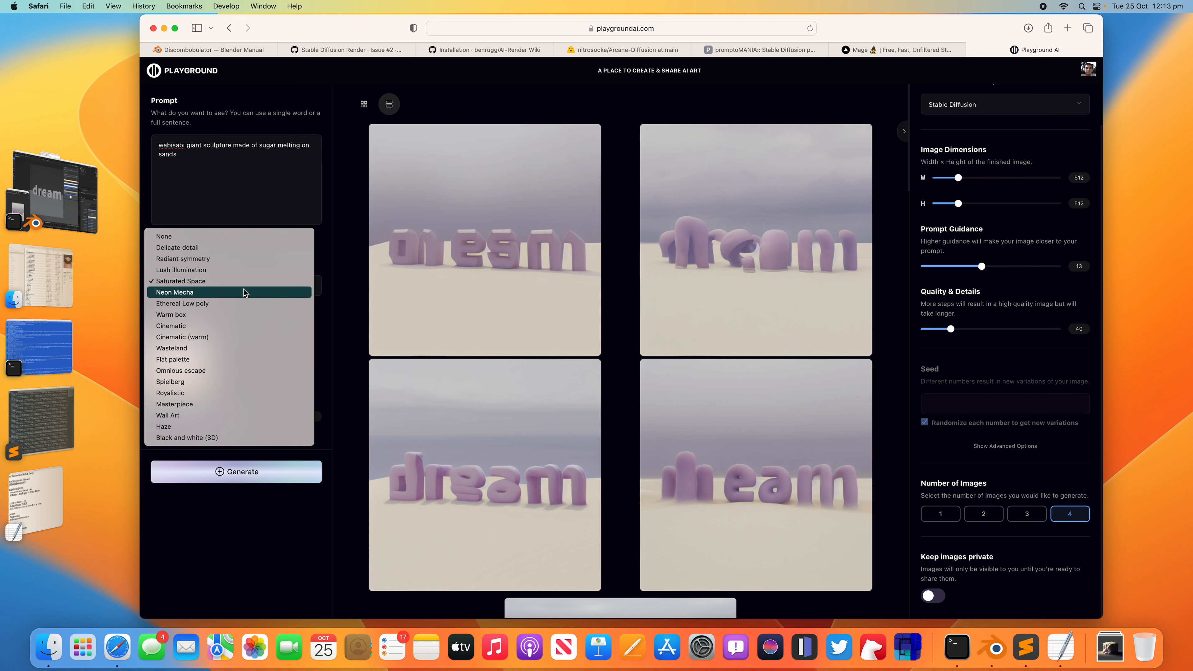
{"action": "left_click", "coordinate": [241, 251]}
{"action": "left_click", "coordinate": [244, 471]}
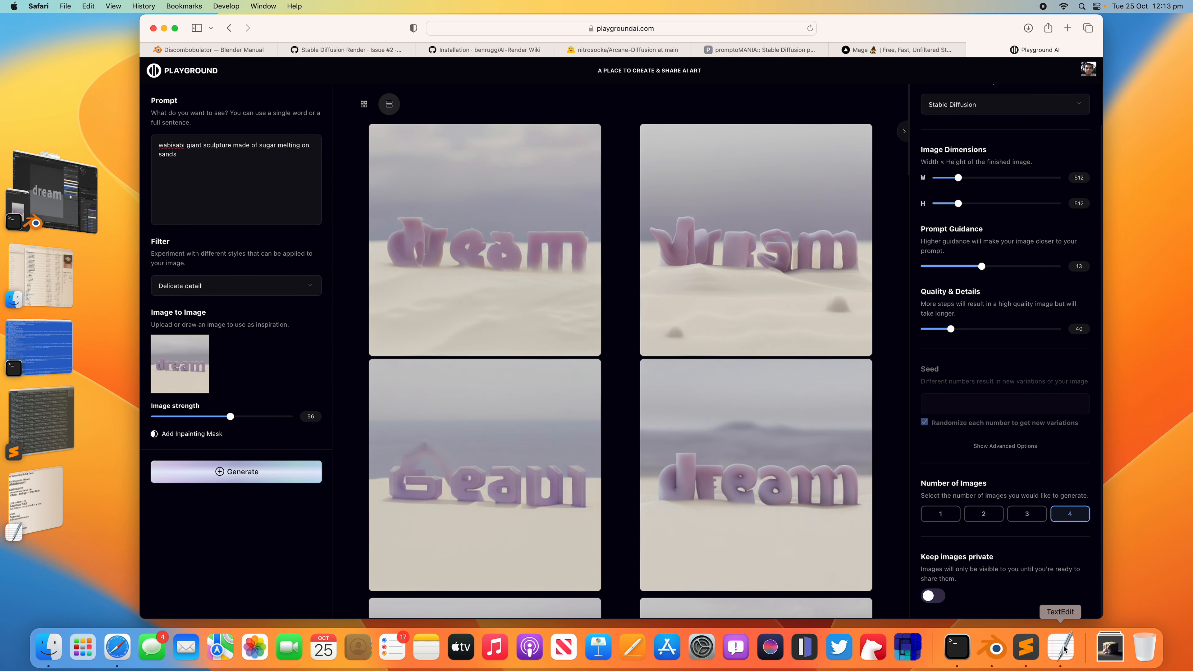
Lower the image strength to 44 and generate four new images
{"action": "left_click_drag", "start_coordinate": [230, 416], "coordinate": [214, 418]}
{"action": "left_click", "coordinate": [235, 473]}
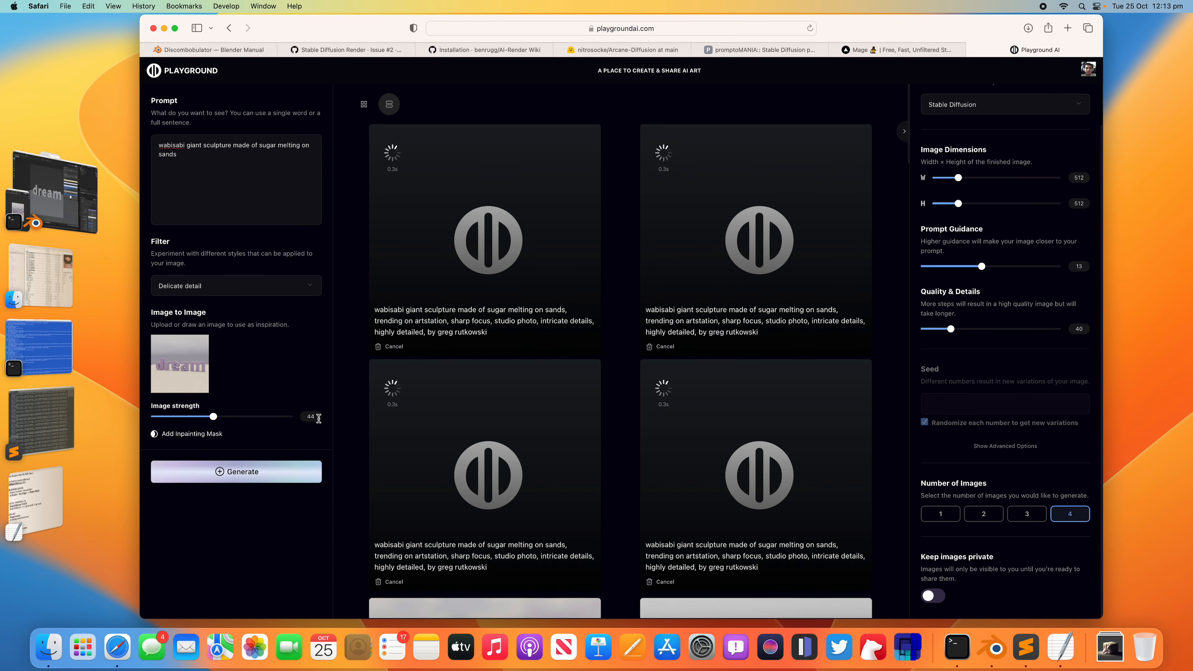
Switch to Blender, close the render window and move the main window clear of the screen edge
{"action": "left_click", "coordinate": [996, 648]}
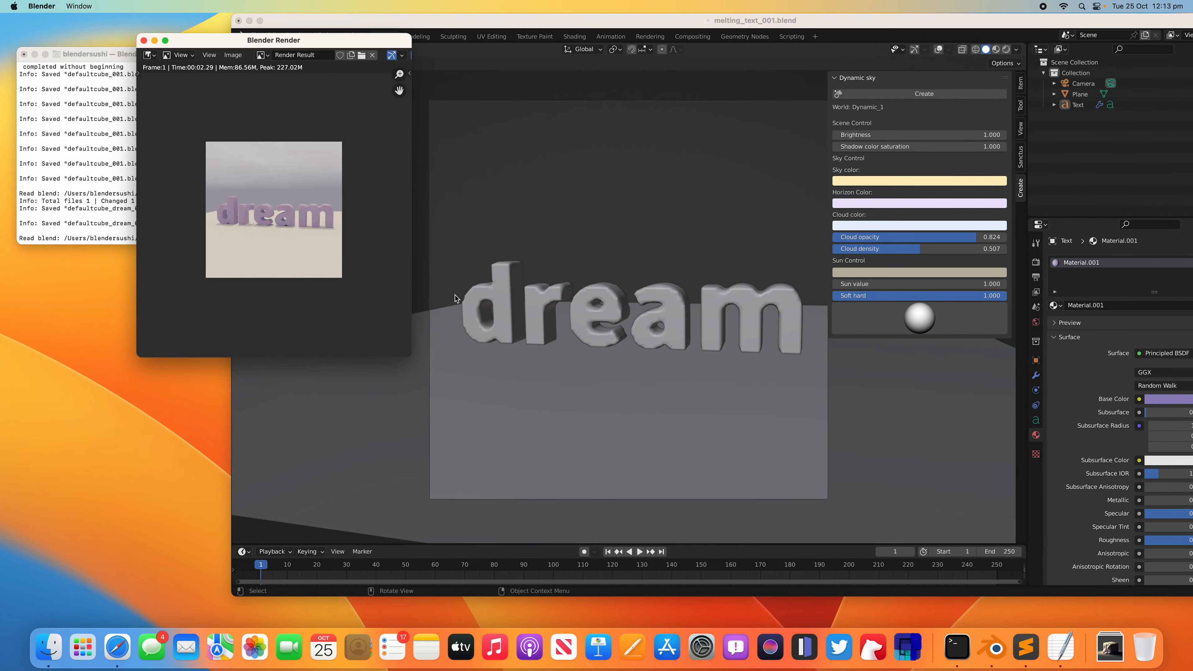
{"action": "left_click", "coordinate": [144, 40]}
{"action": "left_click", "coordinate": [254, 35]}
{"action": "left_click", "coordinate": [270, 106]}
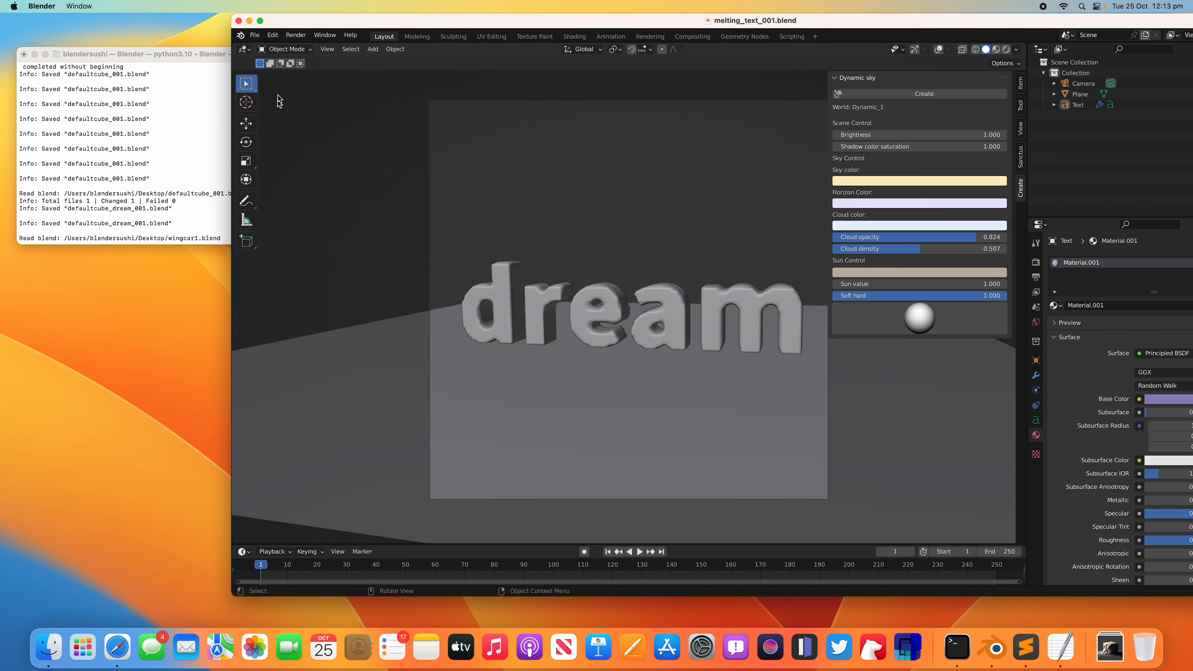
{"action": "left_click_drag", "start_coordinate": [196, 15], "coordinate": [264, 25]}
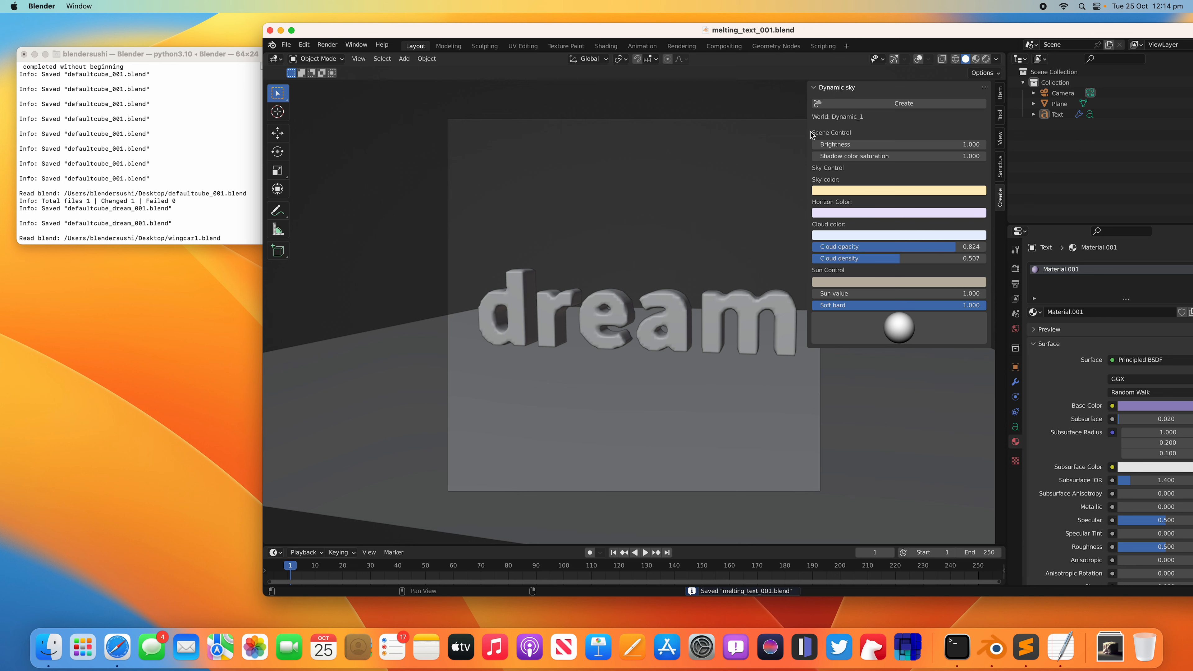
Narrow the Dynamic sky sidebar and show the output settings in an enlarged Properties editor
{"action": "left_click_drag", "start_coordinate": [806, 105], "coordinate": [846, 119]}
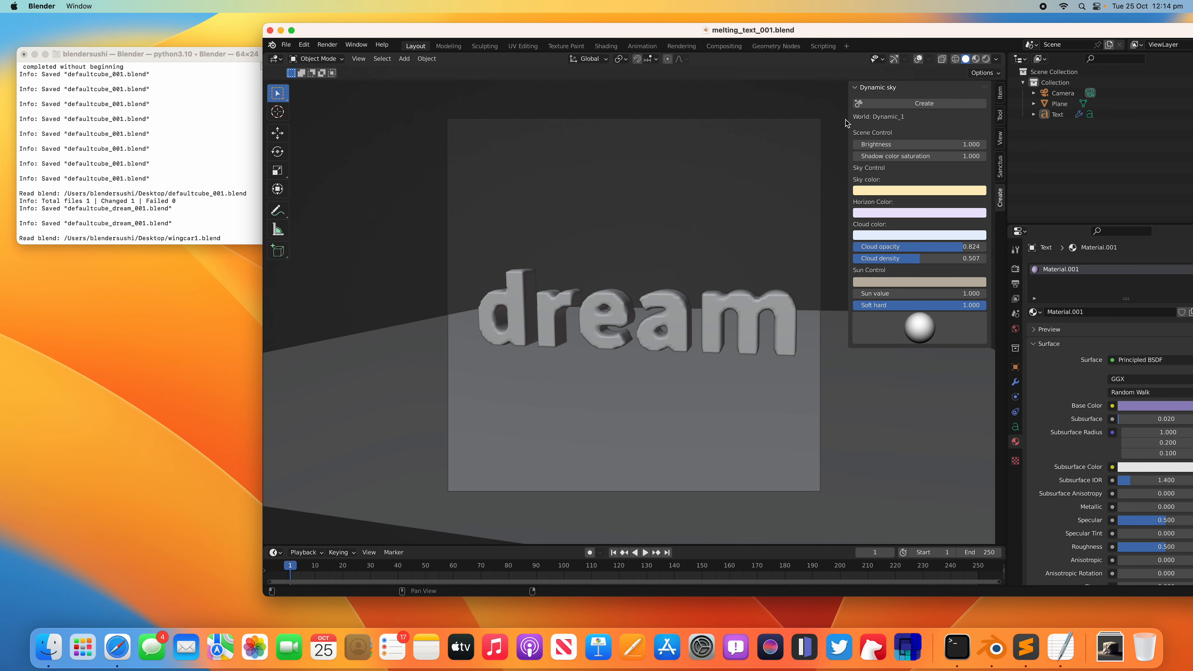
{"action": "left_click_drag", "start_coordinate": [1105, 225], "coordinate": [1104, 172]}
{"action": "left_click", "coordinate": [1015, 232]}
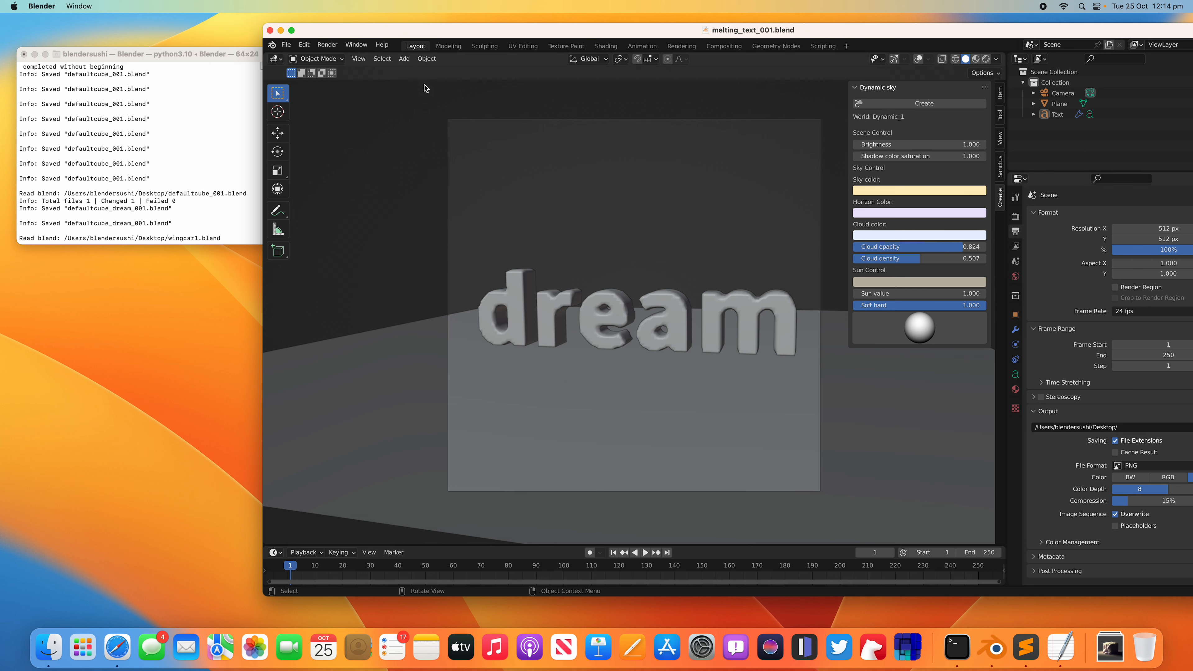
Find the AI Render add-on in the preferences by searching "ai rend" and examine its local Stable Diffusion settings in an enlarged window
{"action": "left_click", "coordinate": [304, 45]}
{"action": "left_click", "coordinate": [339, 181]}
{"action": "left_click", "coordinate": [475, 79]}
{"action": "type", "text": "ai rend"}
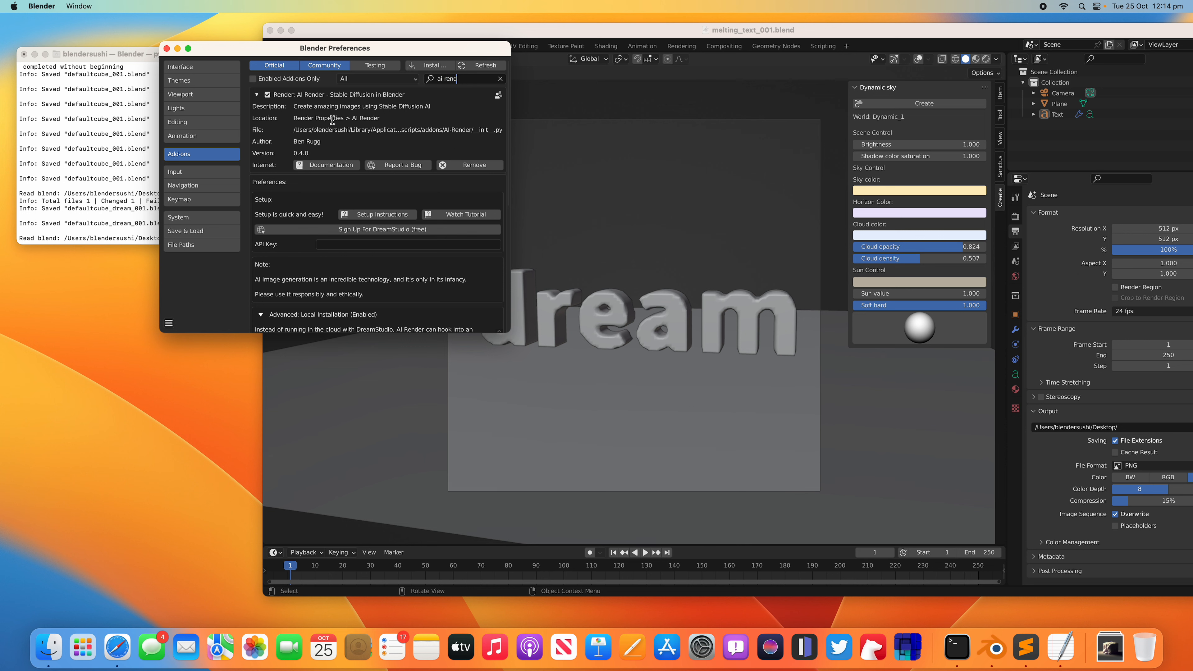
{"action": "left_click_drag", "start_coordinate": [504, 333], "coordinate": [530, 475]}
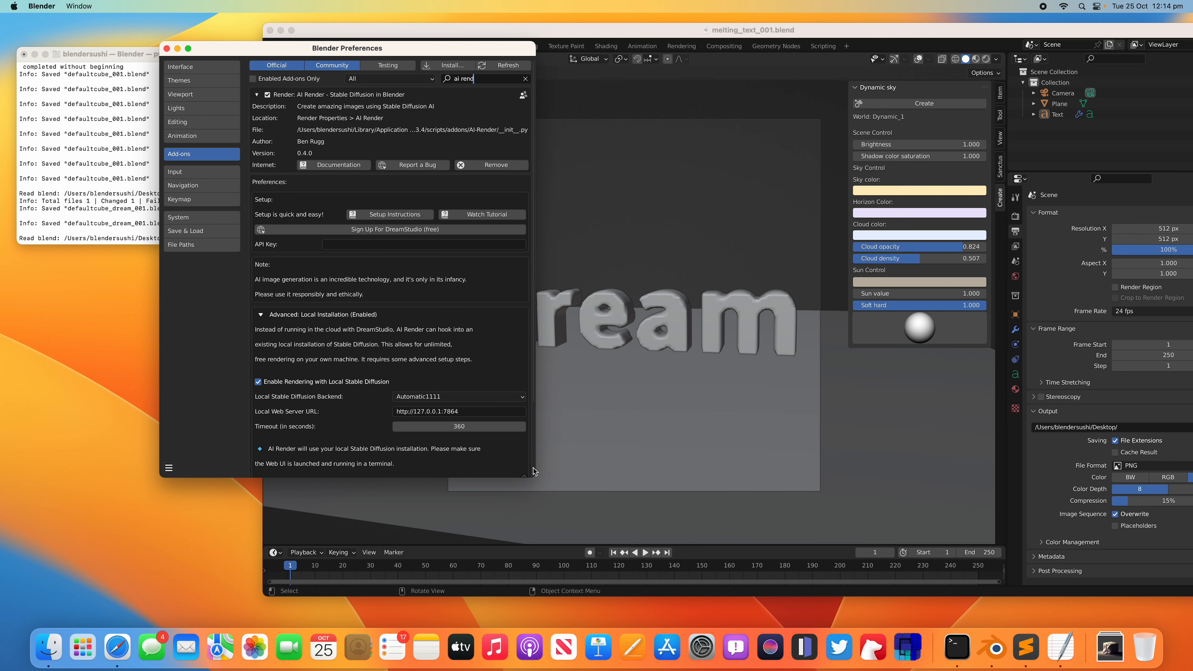
{"action": "left_click_drag", "start_coordinate": [534, 473], "coordinate": [579, 542]}
From Finder, open a terminal in the stable-diffusion-webui folder and list its contents
{"action": "left_click", "coordinate": [154, 314]}
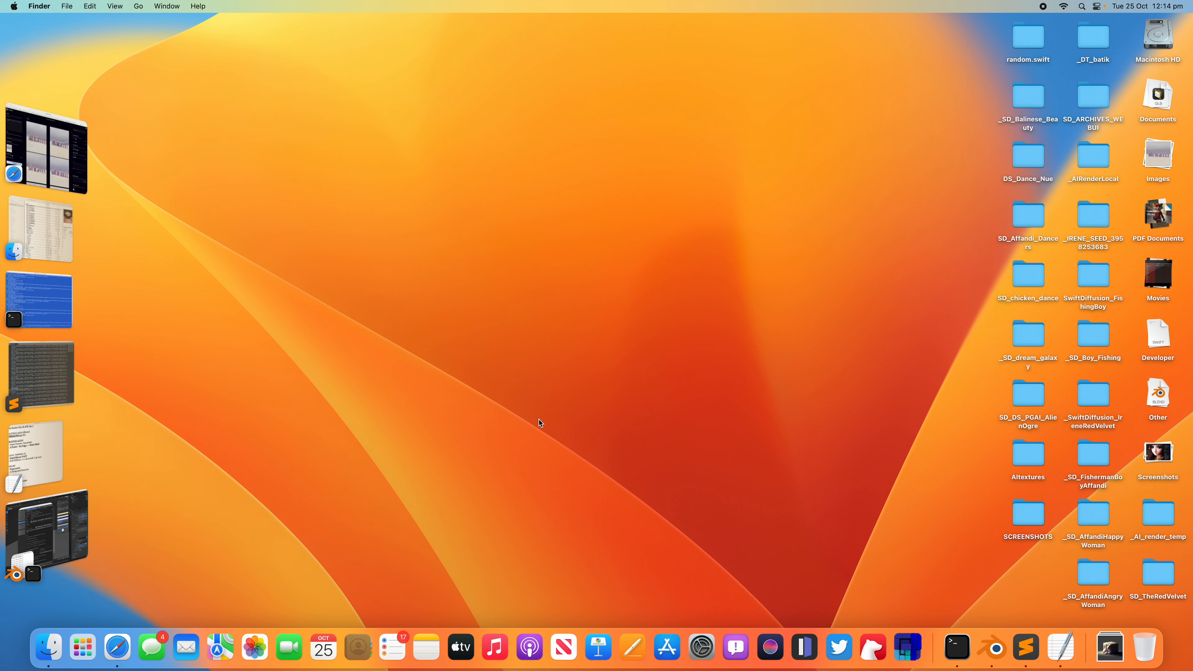
{"action": "double_click", "coordinate": [1011, 350]}
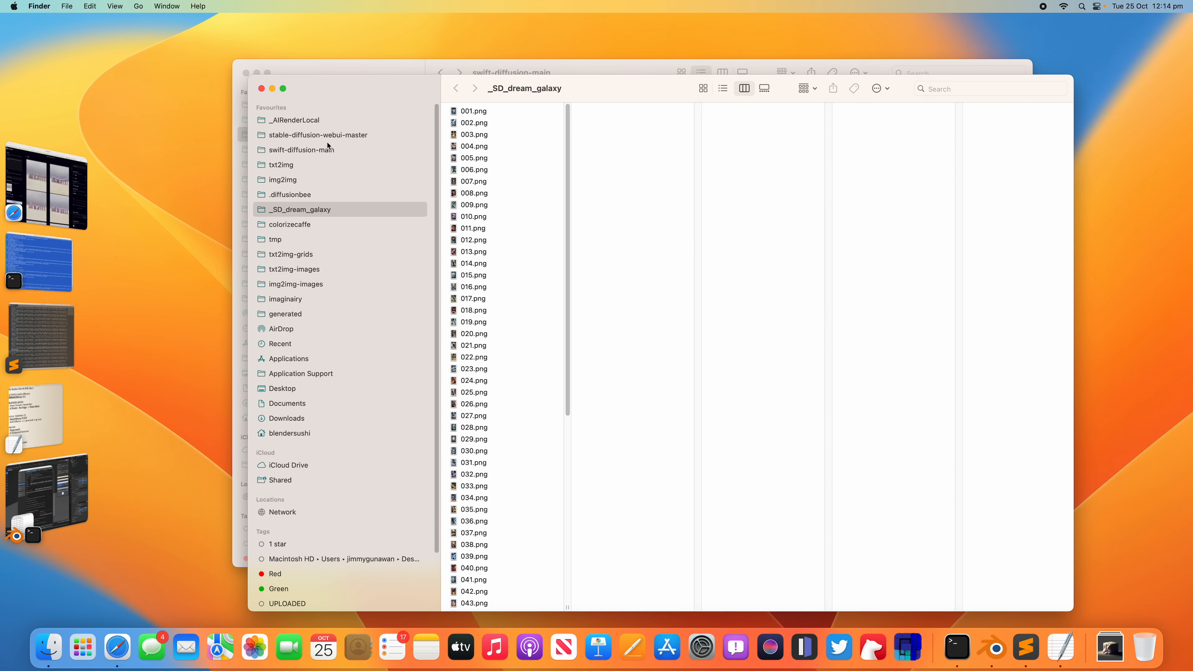
{"action": "left_click", "coordinate": [323, 136]}
{"action": "left_click", "coordinate": [517, 127]}
{"action": "right_click", "coordinate": [516, 126]}
{"action": "left_click", "coordinate": [560, 329]}
{"action": "type", "text": "ls"}
{"action": "key", "text": "Return"}
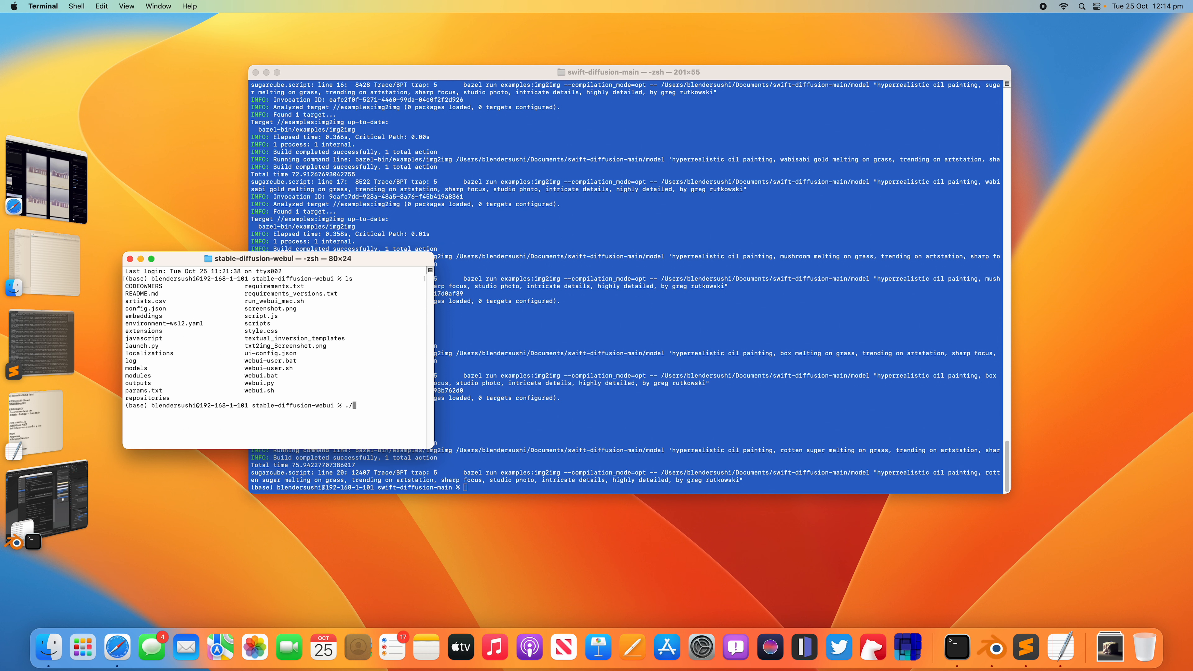
Try to launch the web UI with ./run_webui_mac.sh and suspend the process
{"action": "type", "text": "./ruy"}
{"action": "key", "text": "BackSpace"}
{"action": "key", "text": "Tab"}
{"action": "key", "text": "Return"}
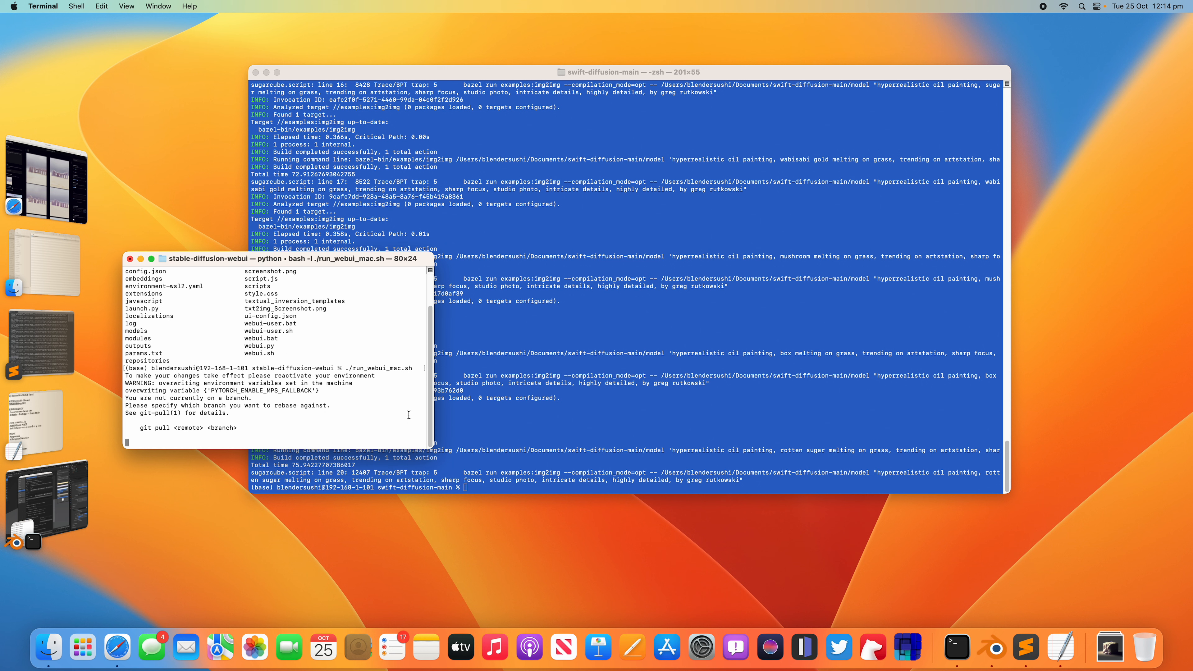
{"action": "key", "text": "ctrl+z"}
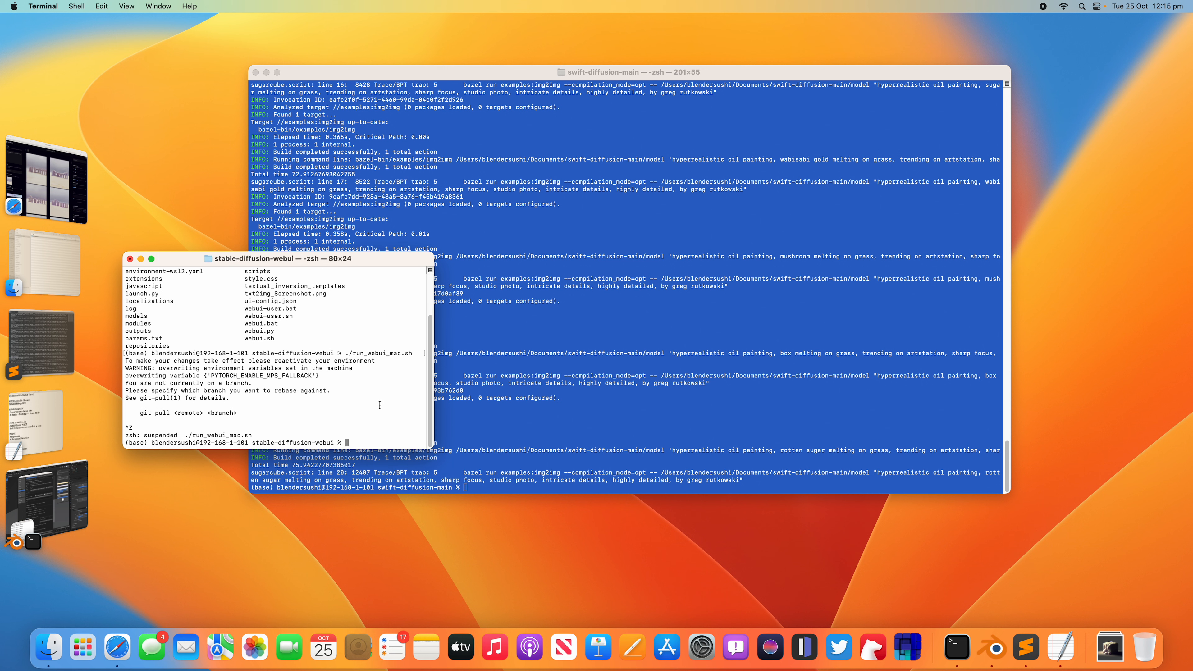
Enlarge the terminal window and check out commit df0a1f8 with git
{"action": "left_click_drag", "start_coordinate": [432, 448], "coordinate": [485, 493]}
{"action": "type", "text": "ls"}
{"action": "key", "text": "BackSpace"}
{"action": "key", "text": "BackSpace"}
{"action": "type", "text": "git checkout df0a1f8"}
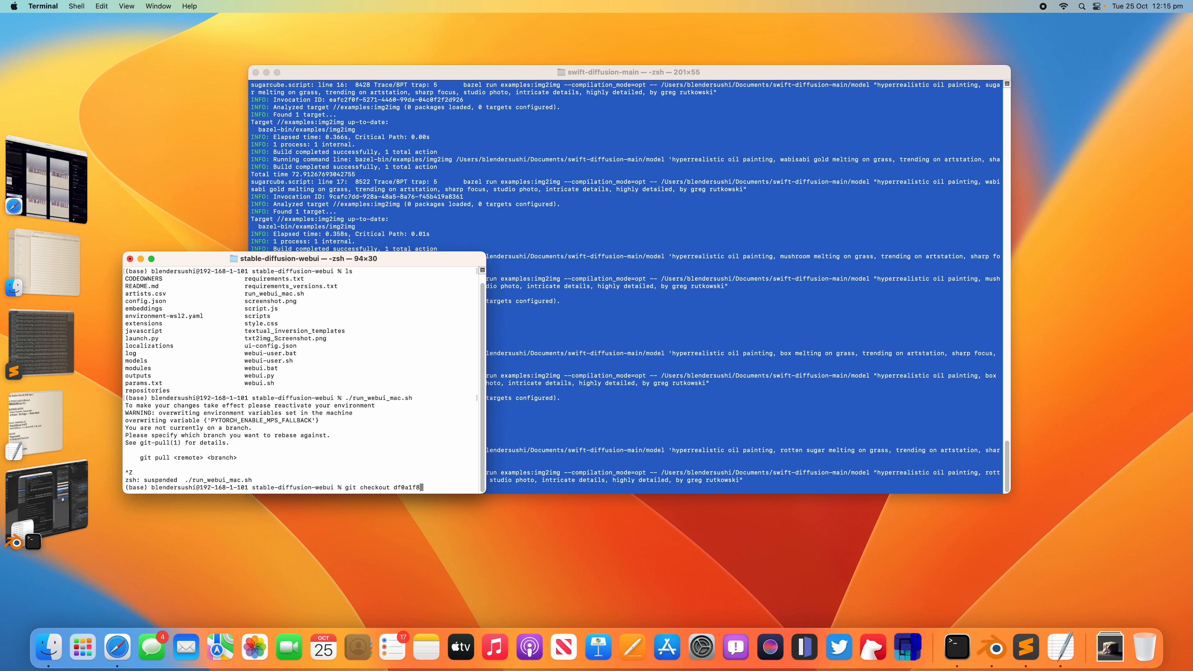
{"action": "key", "text": "Return"}
Launch the web UI again with ./run_webui_mac.sh from the command history
{"action": "key", "text": "Up"}
{"action": "key", "text": "Up"}
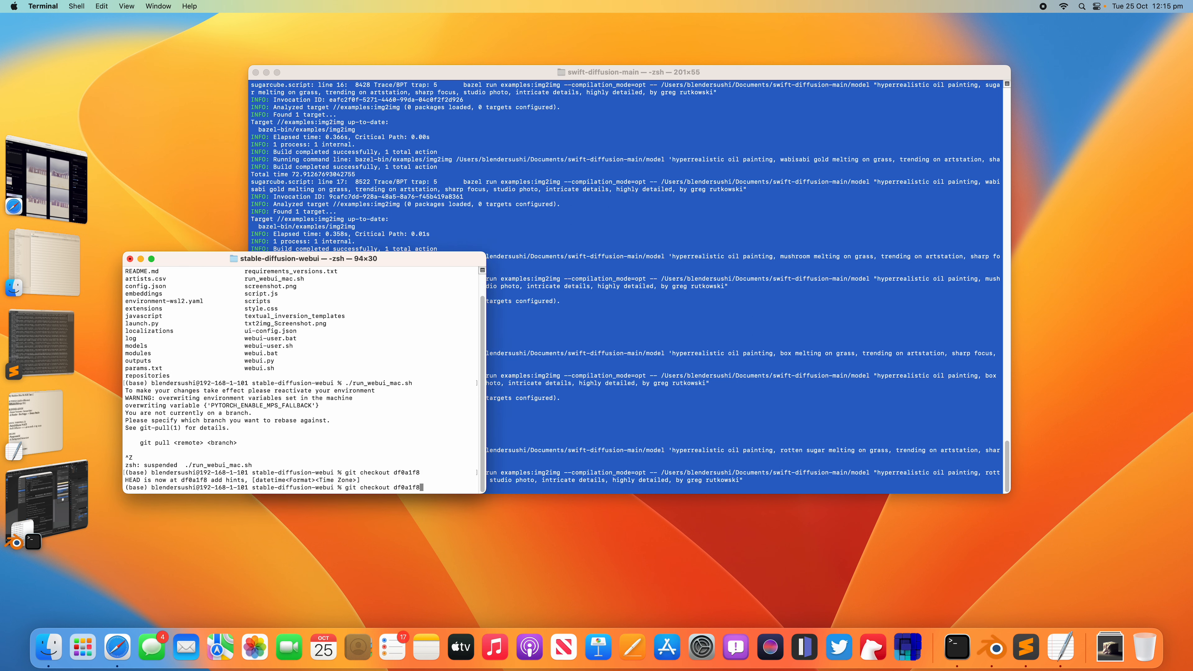
{"action": "key", "text": "Return"}
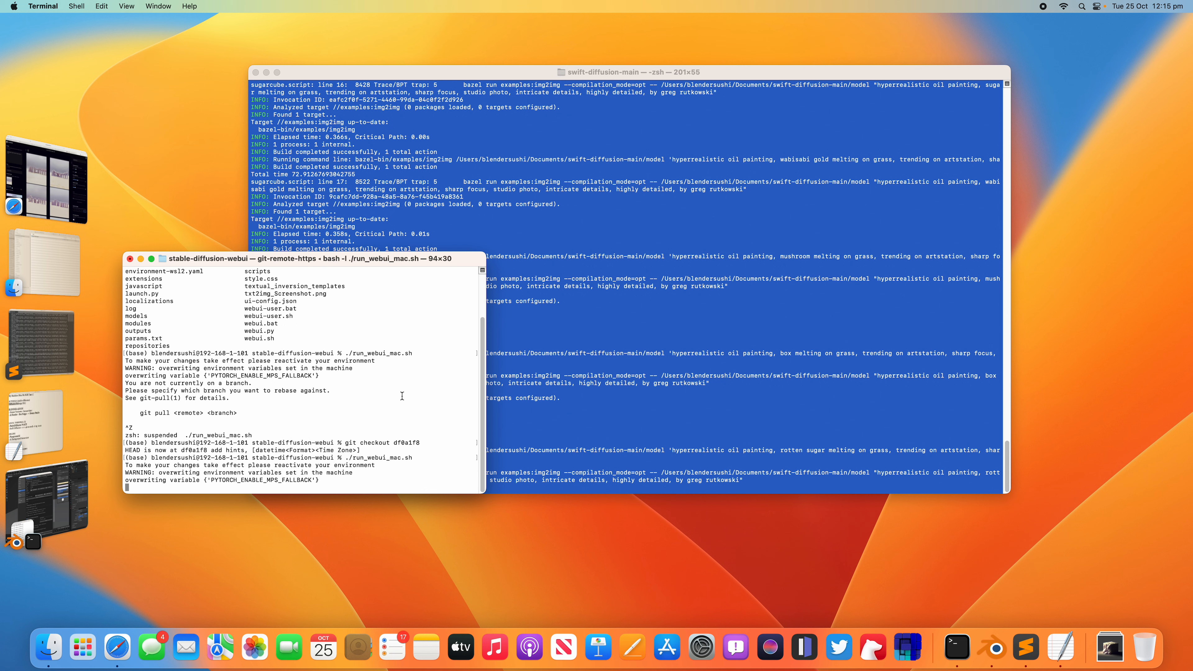
Move and resize the two terminal windows so they sit side by side without overlapping
{"action": "left_click_drag", "start_coordinate": [417, 258], "coordinate": [380, 138]}
{"action": "left_click_drag", "start_coordinate": [448, 372], "coordinate": [460, 462]}
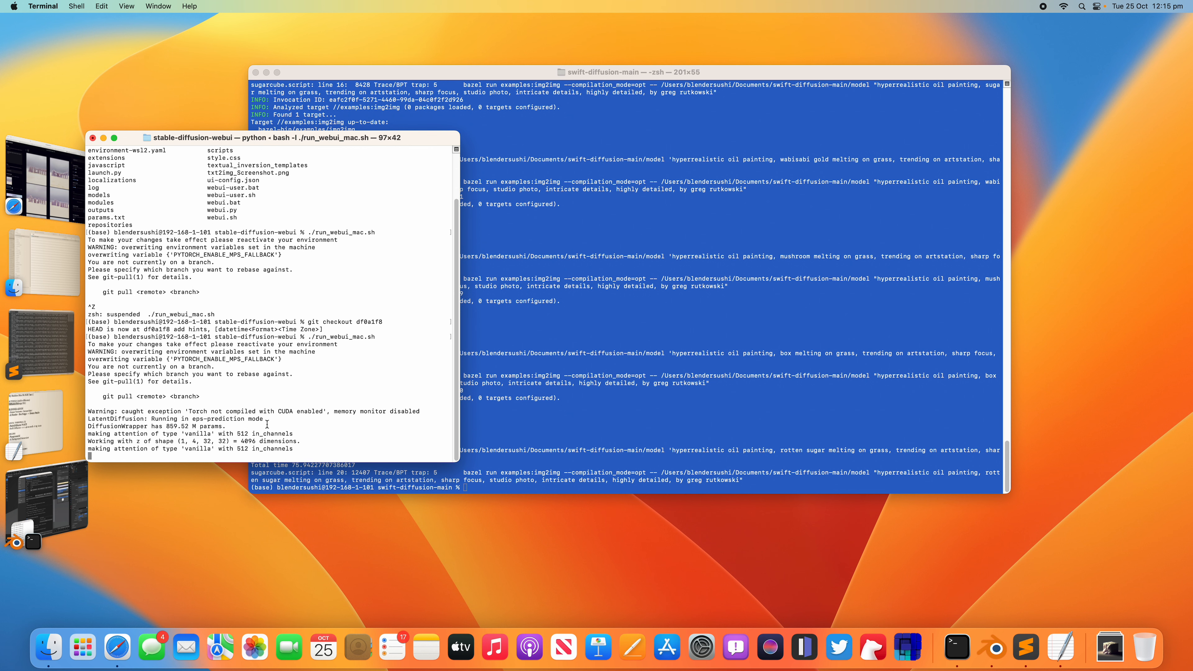
{"action": "left_click_drag", "start_coordinate": [463, 71], "coordinate": [521, 73]}
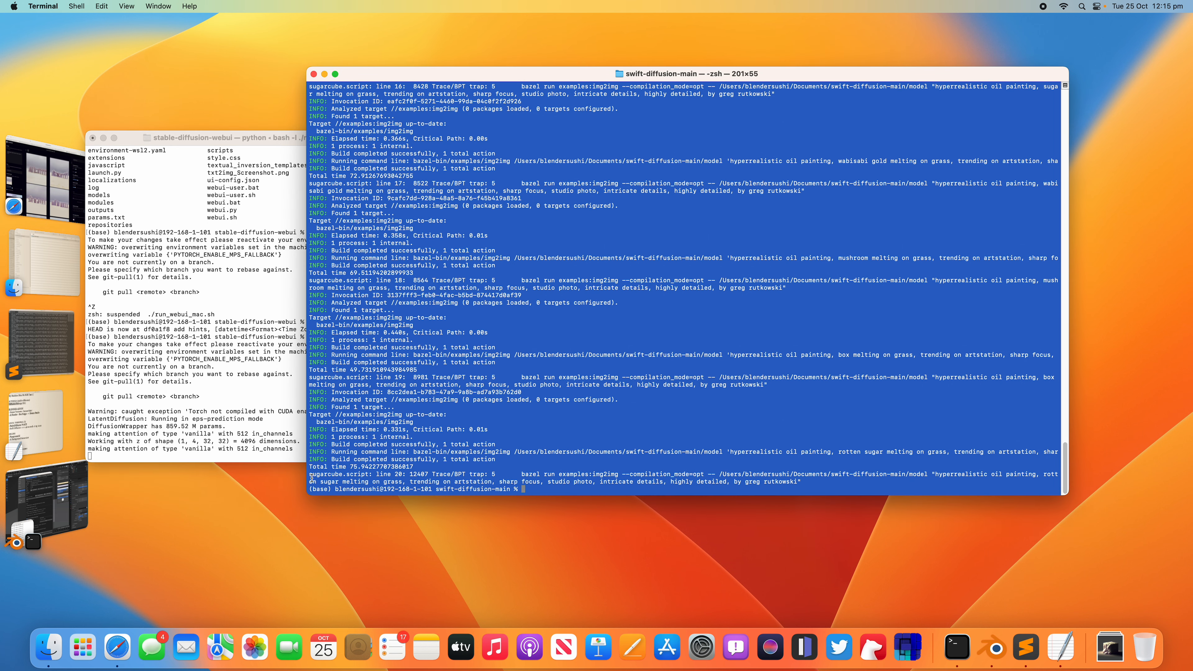
{"action": "left_click_drag", "start_coordinate": [306, 492], "coordinate": [503, 488]}
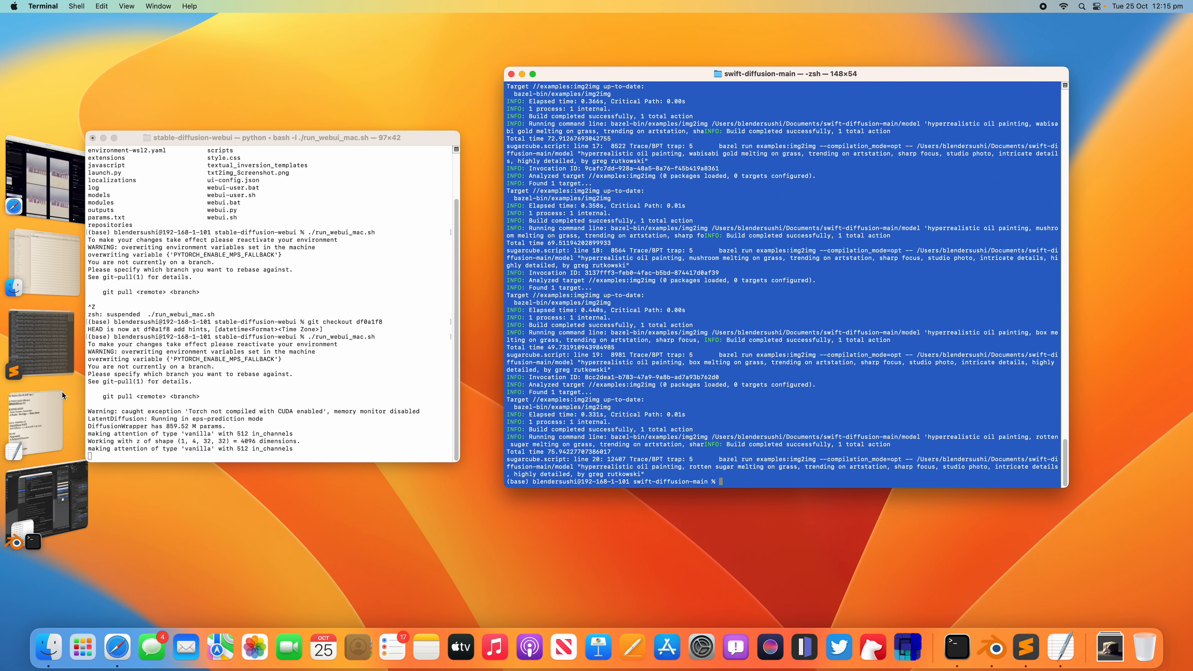
Switch back to Playground AI in Safari, set the image strength to 50 and generate four new images
{"action": "left_click", "coordinate": [45, 183]}
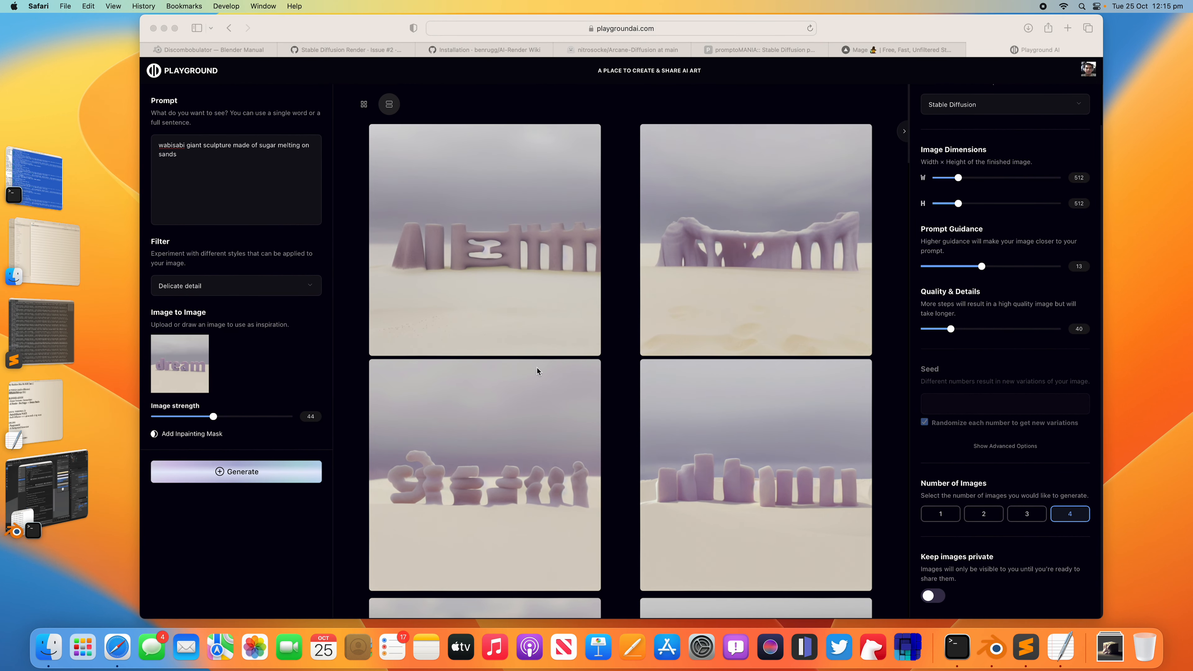
{"action": "scroll", "coordinate": [215, 420], "scroll_direction": "down", "scroll_amount": 1}
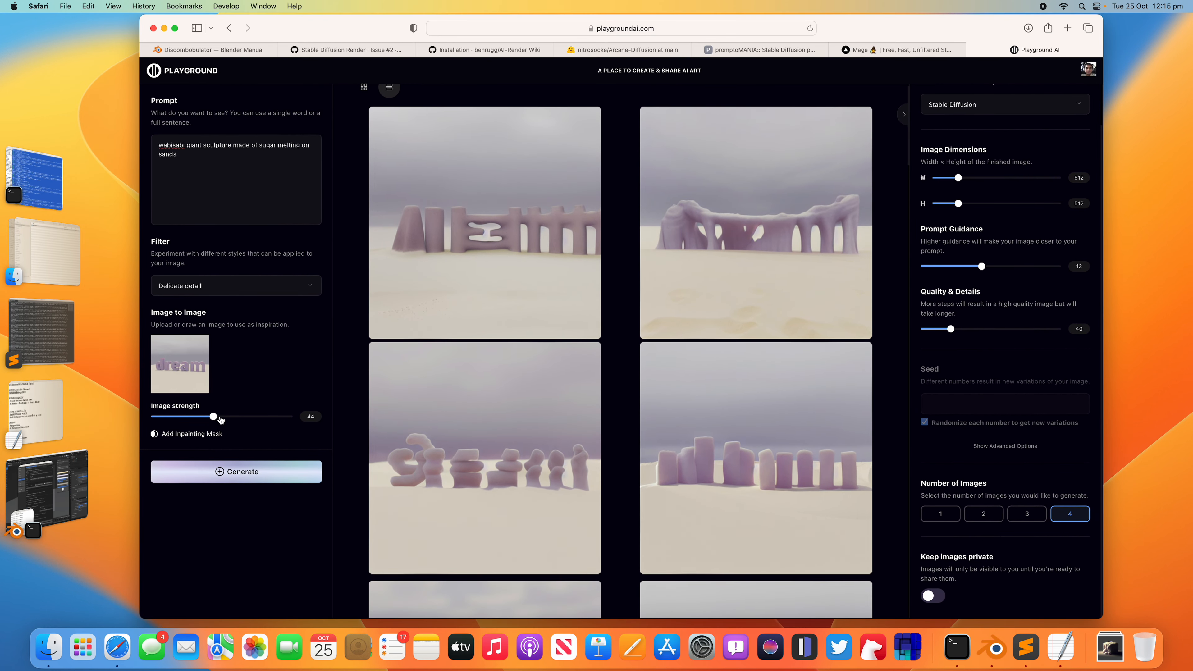
{"action": "left_click", "coordinate": [221, 418]}
{"action": "left_click_drag", "start_coordinate": [221, 418], "coordinate": [223, 419]}
{"action": "left_click", "coordinate": [267, 478]}
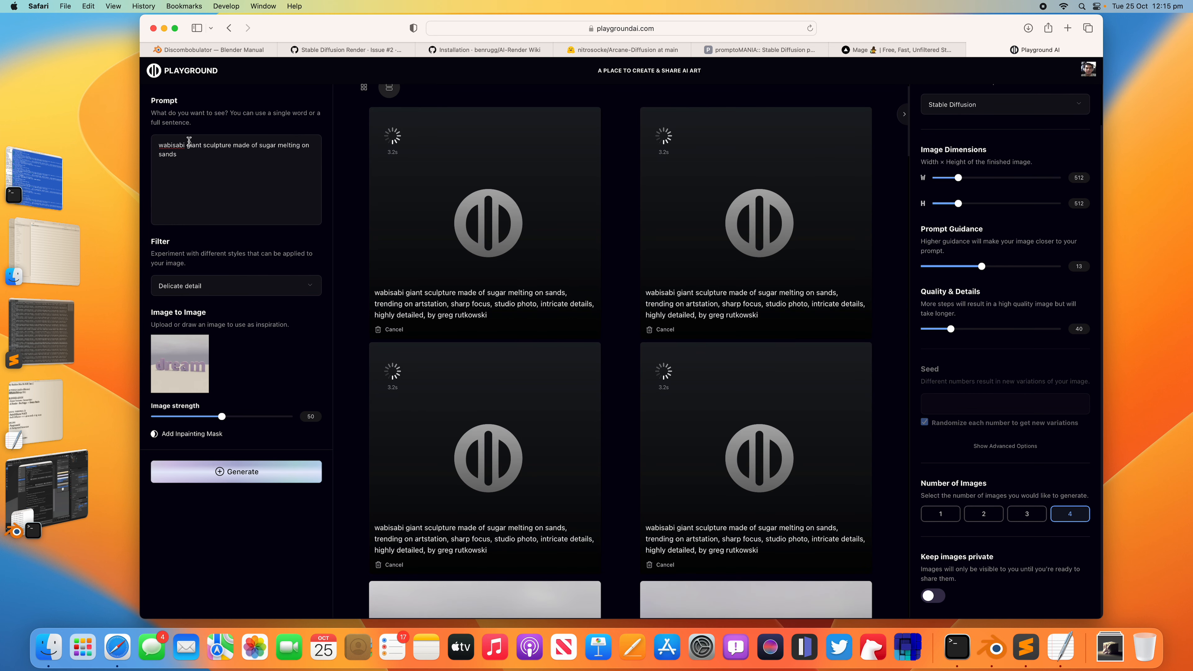
Replace "sugar" in the prompt with "random mechanical parts" and generate four new images
{"action": "left_click", "coordinate": [258, 145]}
{"action": "double_click", "coordinate": [268, 145]}
{"action": "type", "text": "random meh"}
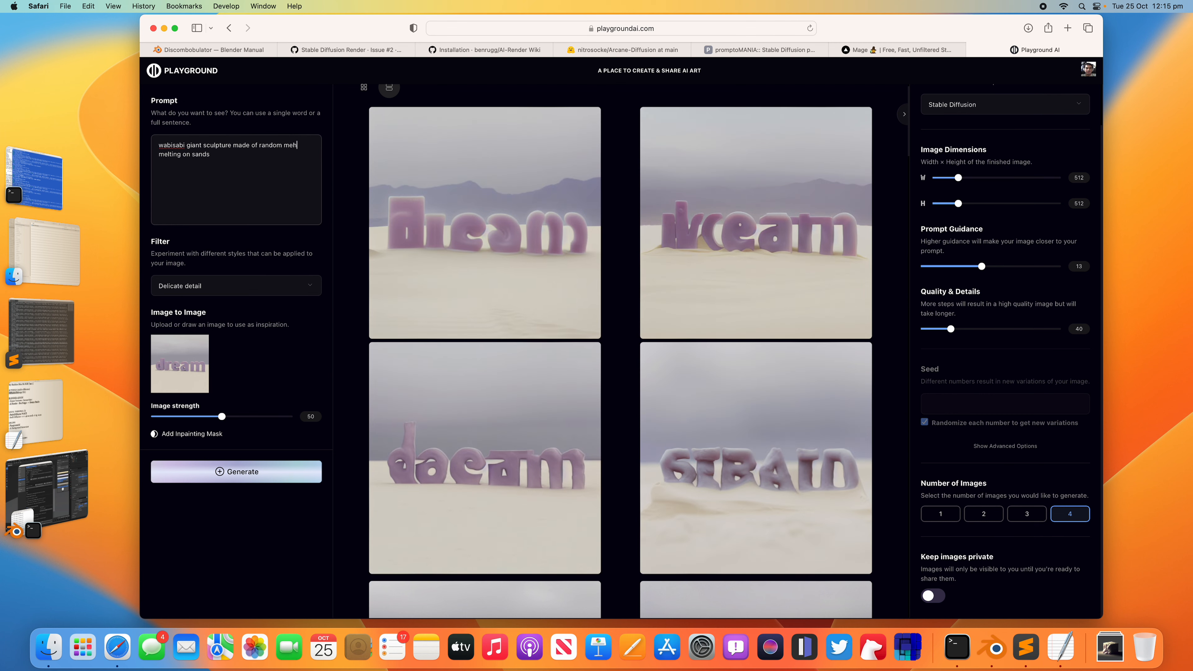
{"action": "type", "text": "hanical parts"}
{"action": "left_click", "coordinate": [242, 470]}
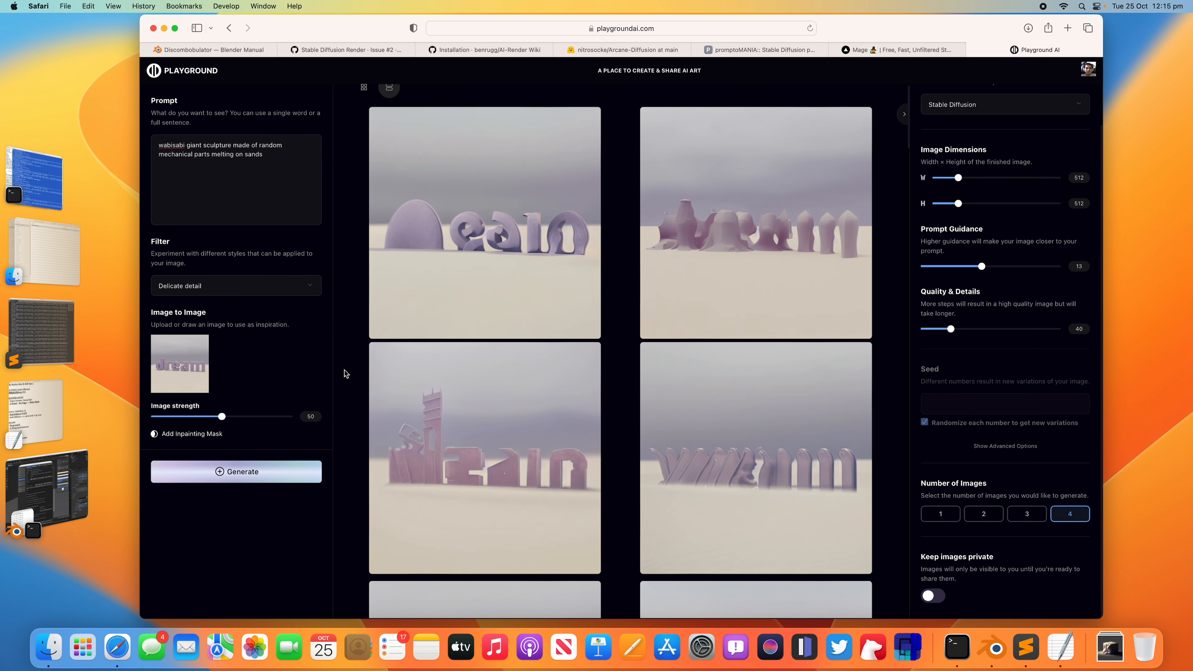
Raise the image strength to 56 and generate another four images from the mechanical parts prompt
{"action": "left_click_drag", "start_coordinate": [222, 417], "coordinate": [231, 417]}
{"action": "left_click", "coordinate": [249, 471]}
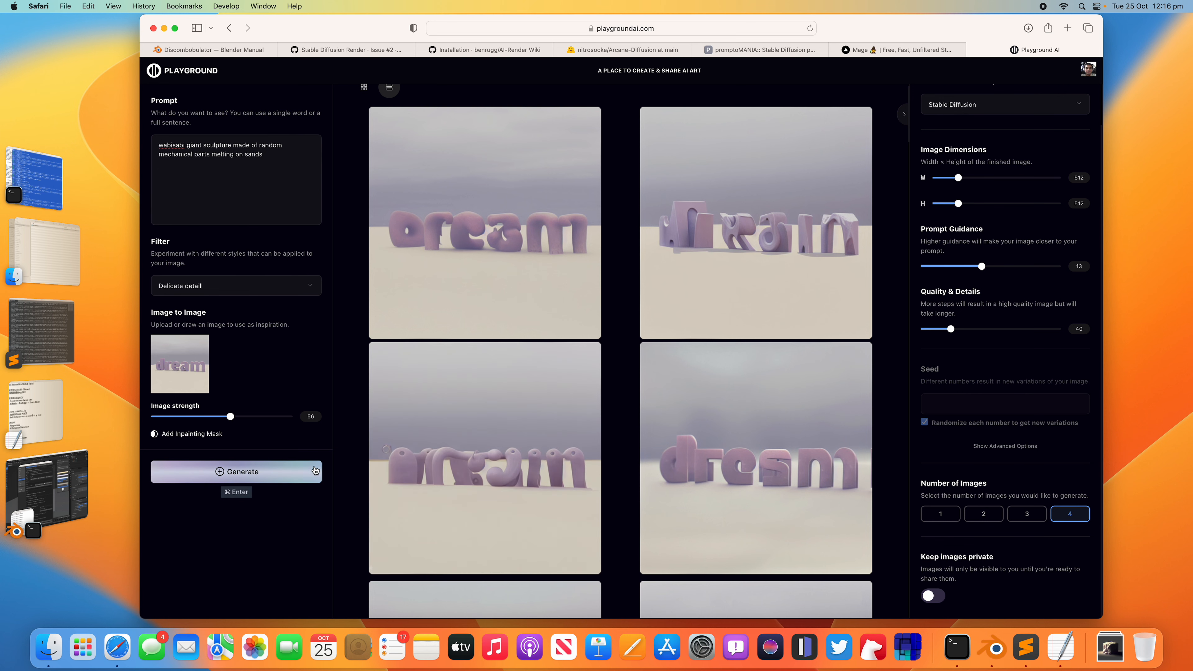
Use the generated mechanical-parts image with the tall tower on its first letter as the image-to-image source and generate four images
{"action": "scroll", "coordinate": [658, 484], "scroll_direction": "down", "scroll_amount": 3}
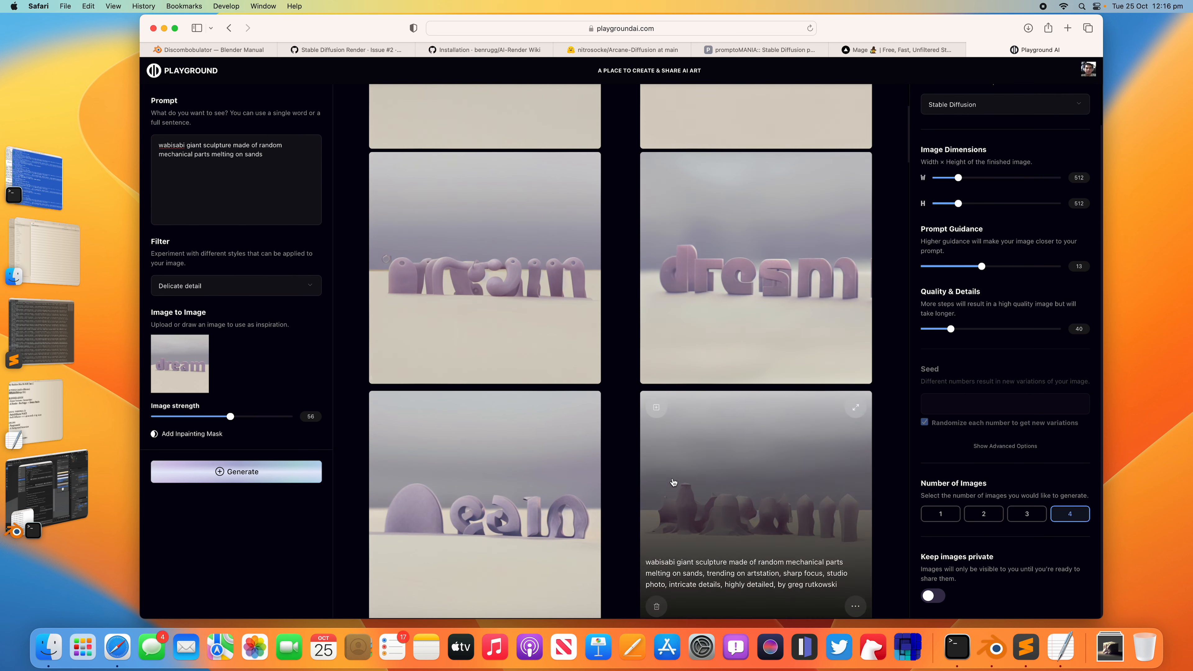
{"action": "scroll", "coordinate": [650, 484], "scroll_direction": "down", "scroll_amount": 4}
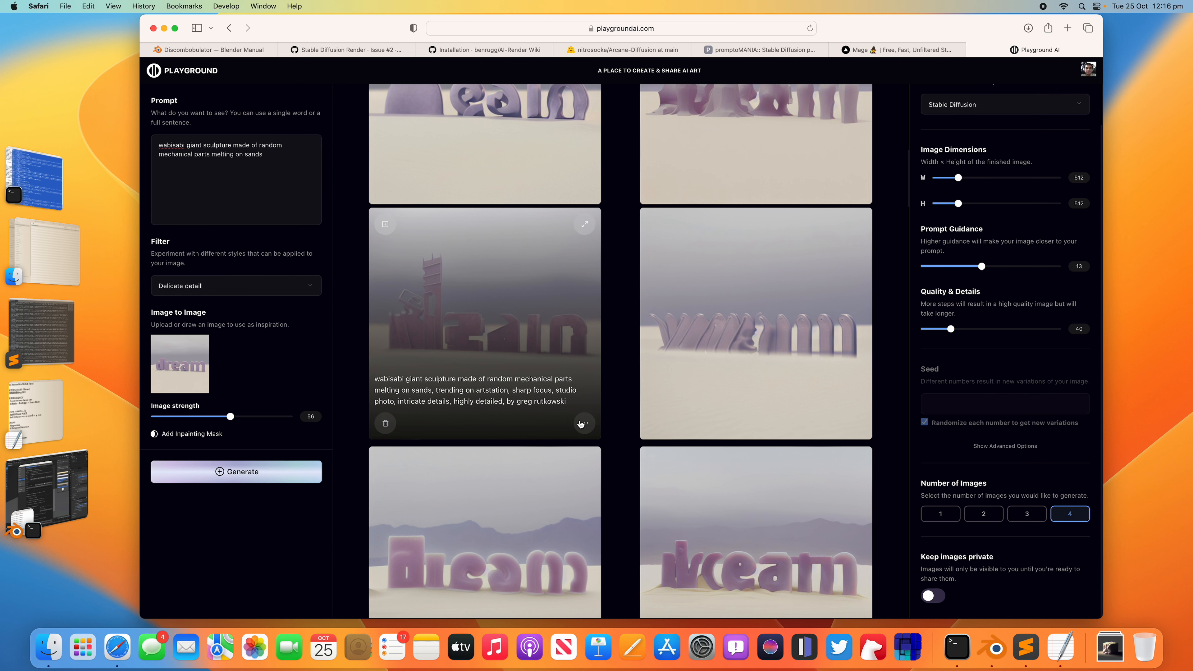
{"action": "left_click", "coordinate": [584, 423]}
{"action": "left_click", "coordinate": [524, 380]}
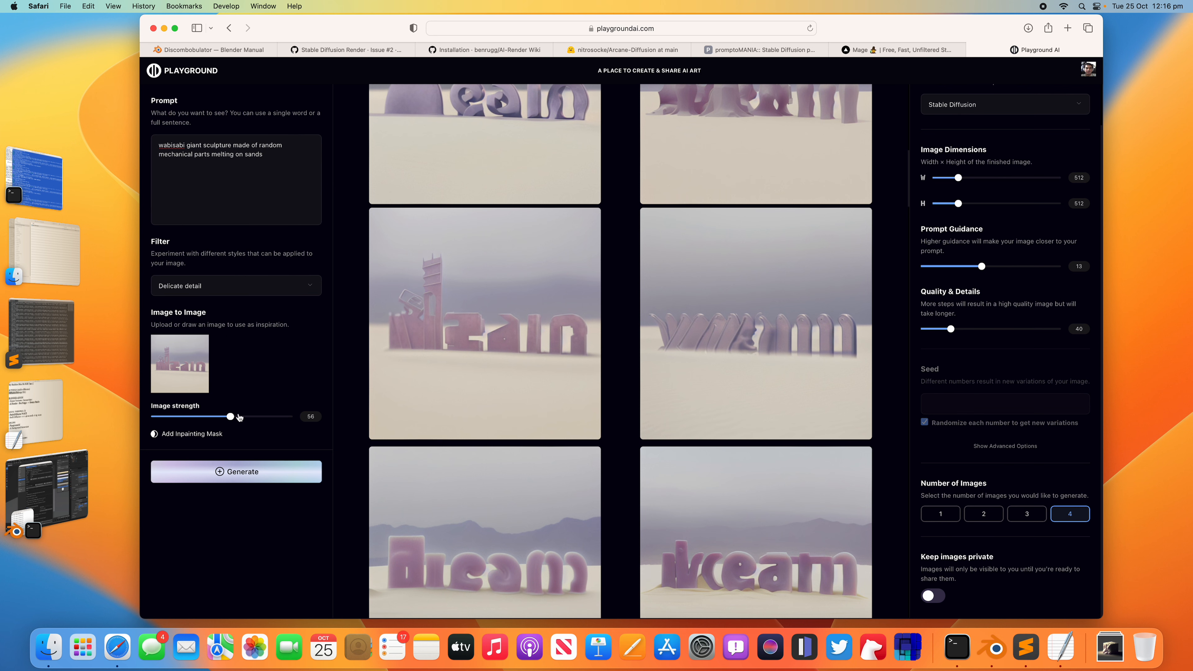
{"action": "left_click", "coordinate": [240, 474]}
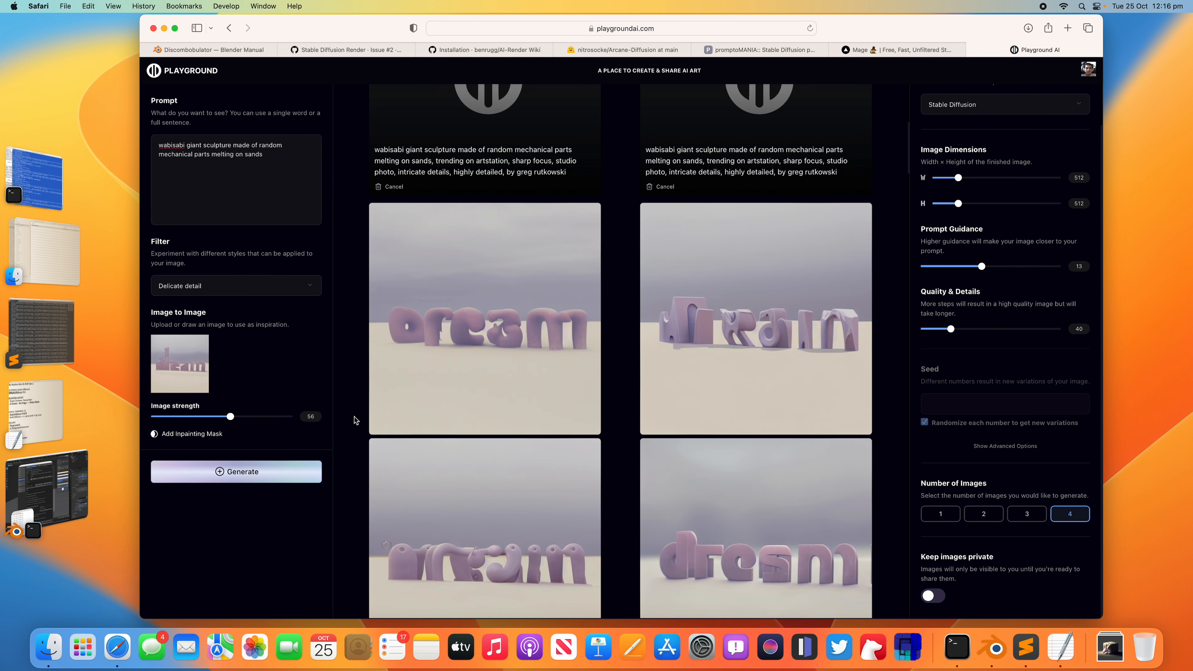
Lower the image strength to 44 and generate four images from the new source image
{"action": "scroll", "coordinate": [390, 371], "scroll_direction": "up", "scroll_amount": 1}
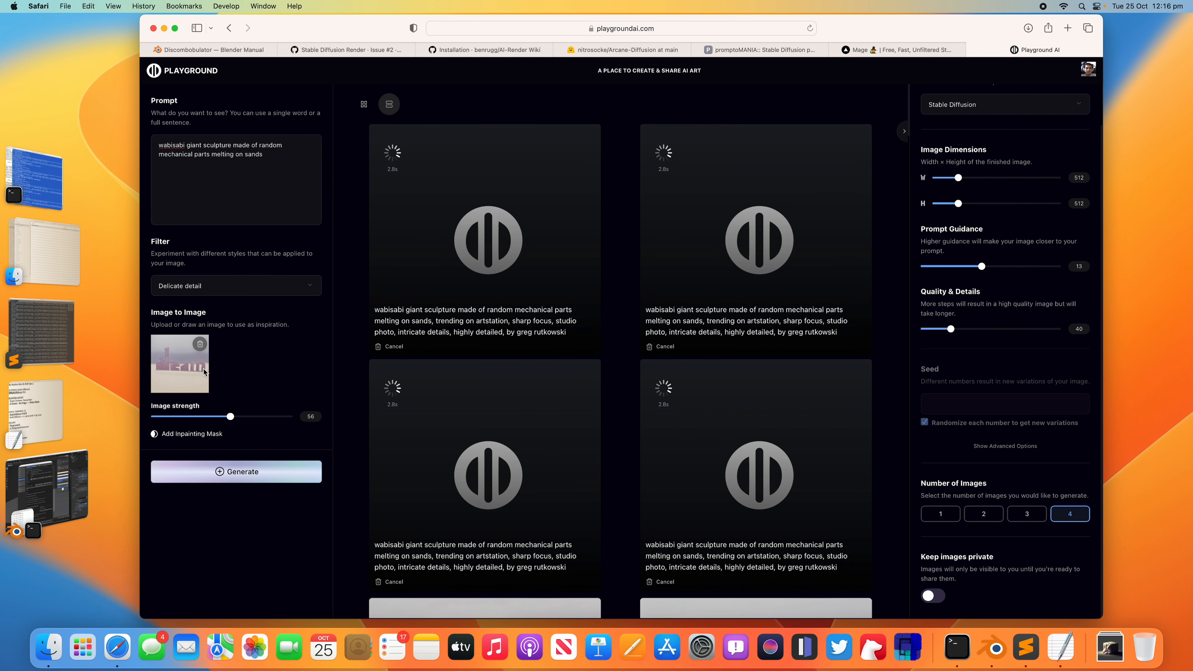
{"action": "left_click", "coordinate": [228, 417]}
{"action": "left_click_drag", "start_coordinate": [229, 418], "coordinate": [213, 417]}
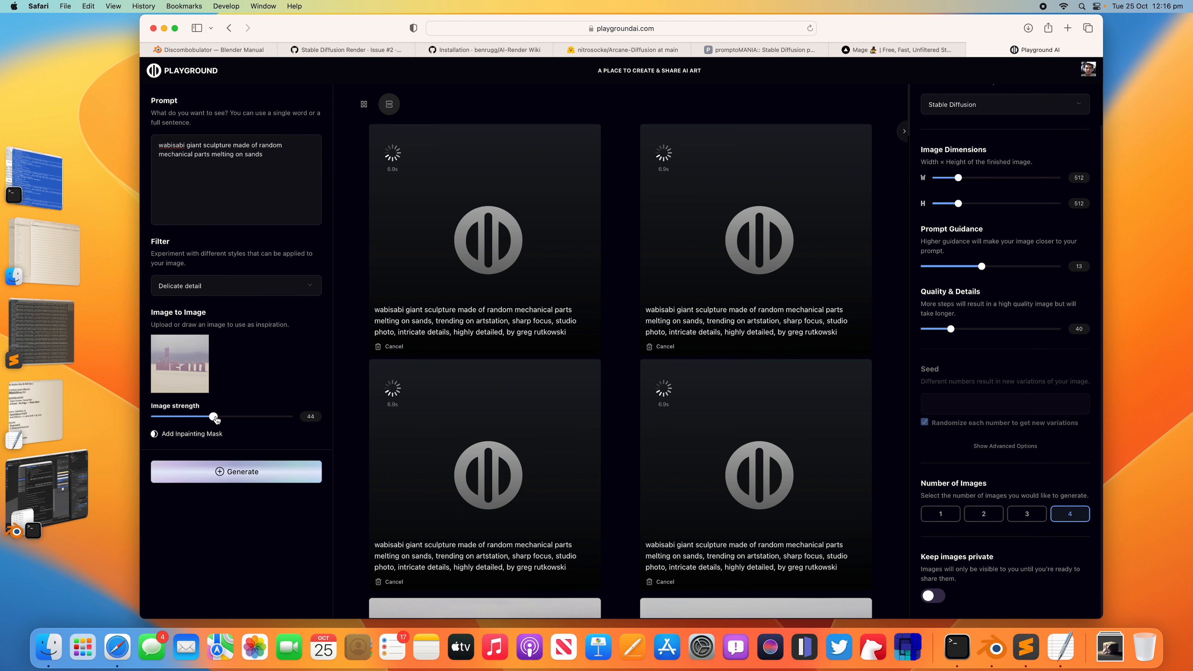
{"action": "left_click", "coordinate": [246, 468]}
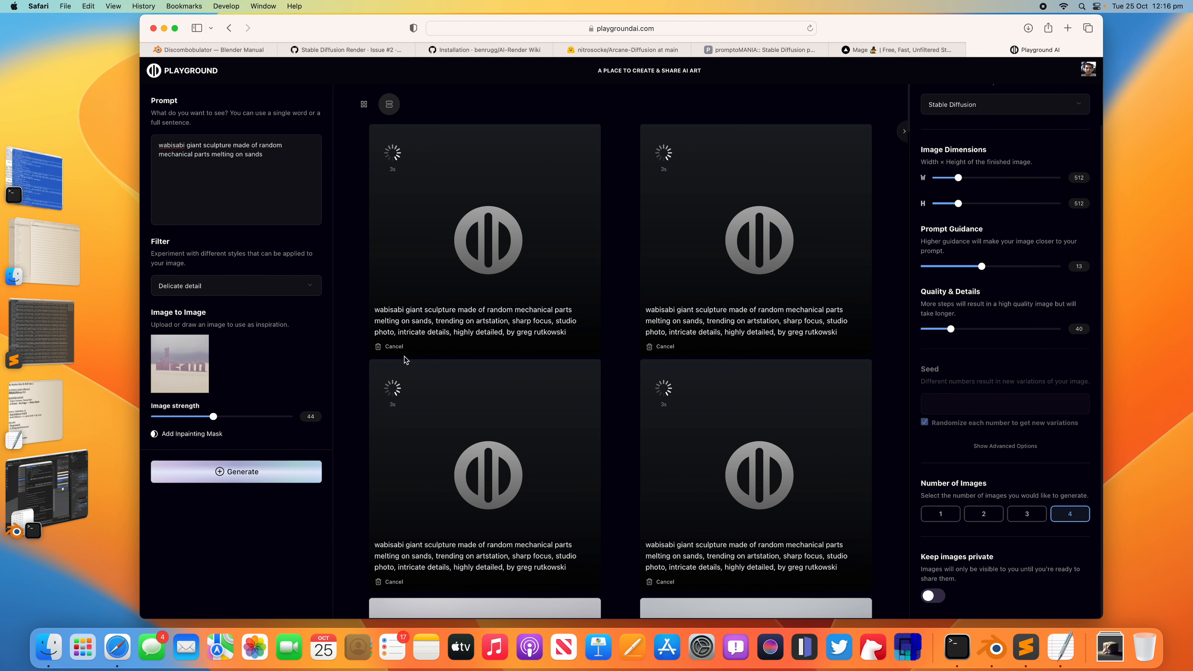
Review the generated sculptures, generate another four with the same settings, and return to the newest results
{"action": "scroll", "coordinate": [423, 366], "scroll_direction": "down", "scroll_amount": 5}
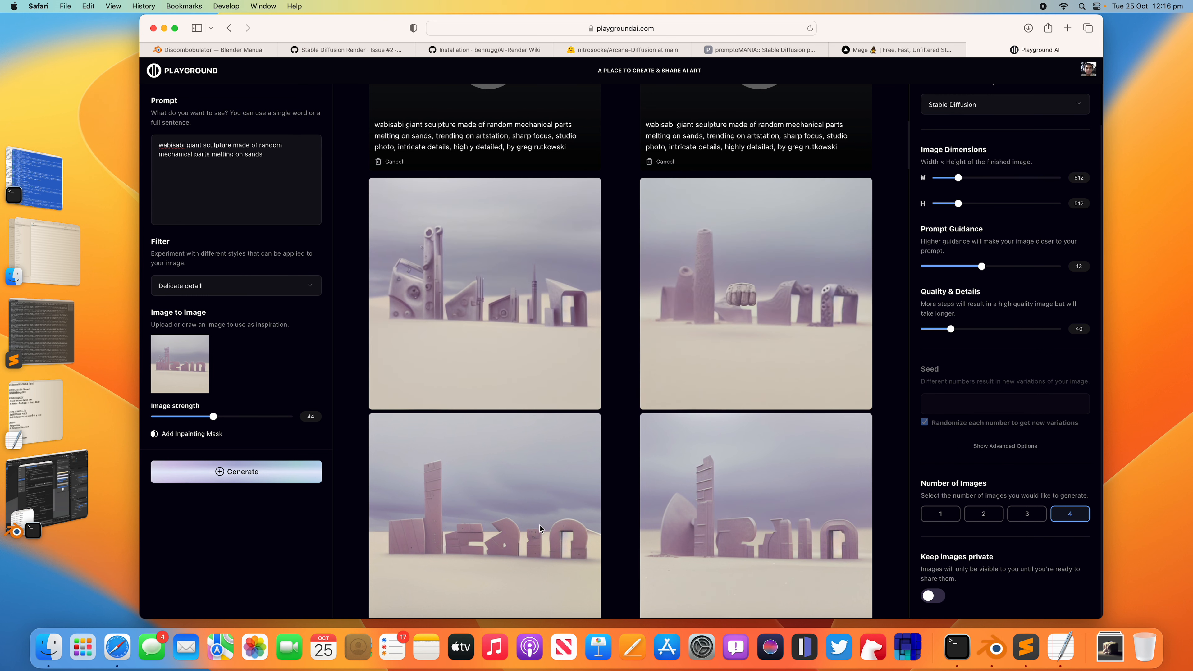
{"action": "scroll", "coordinate": [626, 487], "scroll_direction": "up", "scroll_amount": 5}
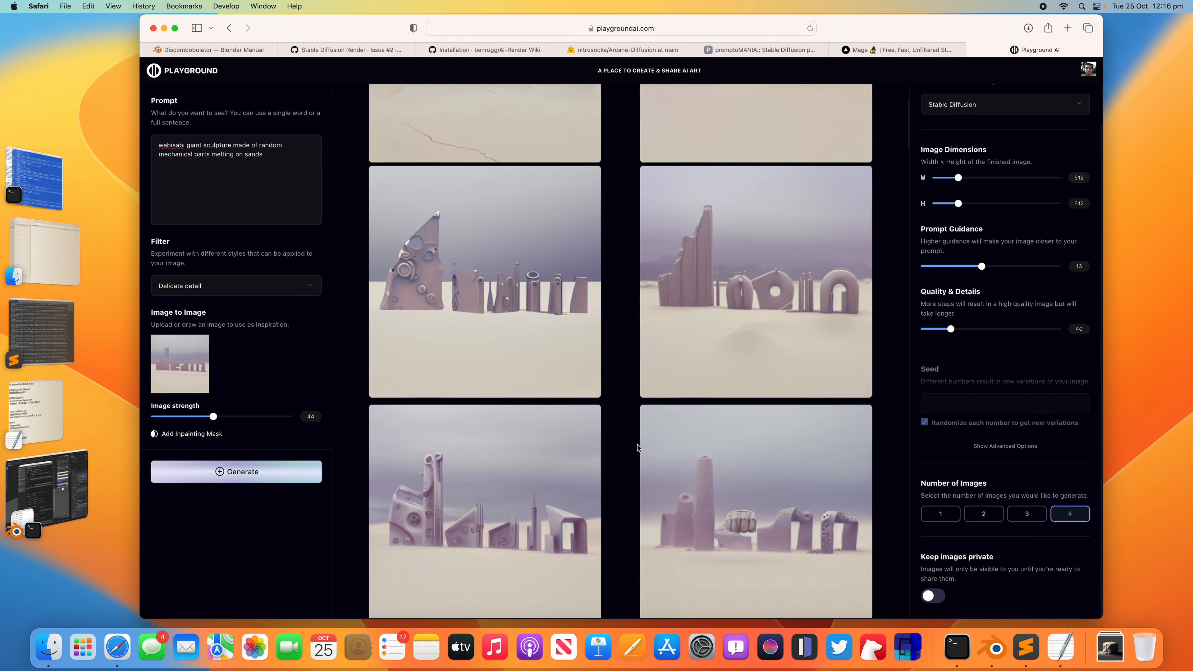
{"action": "left_click", "coordinate": [277, 473]}
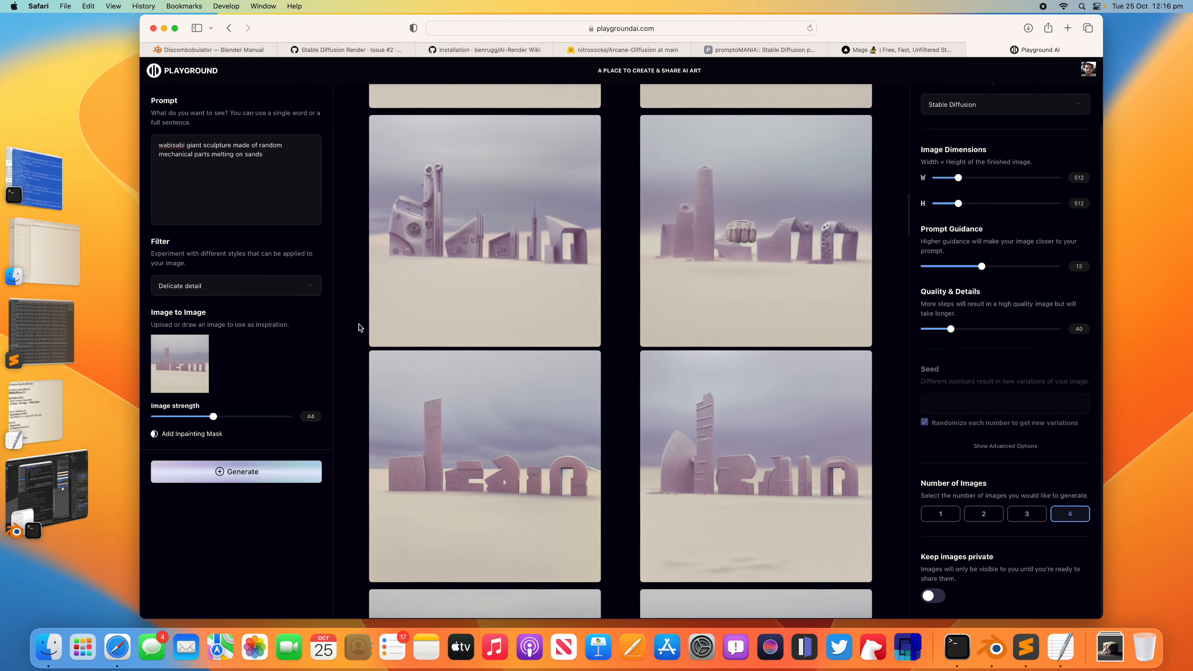
{"action": "scroll", "coordinate": [359, 324], "scroll_direction": "up", "scroll_amount": 20}
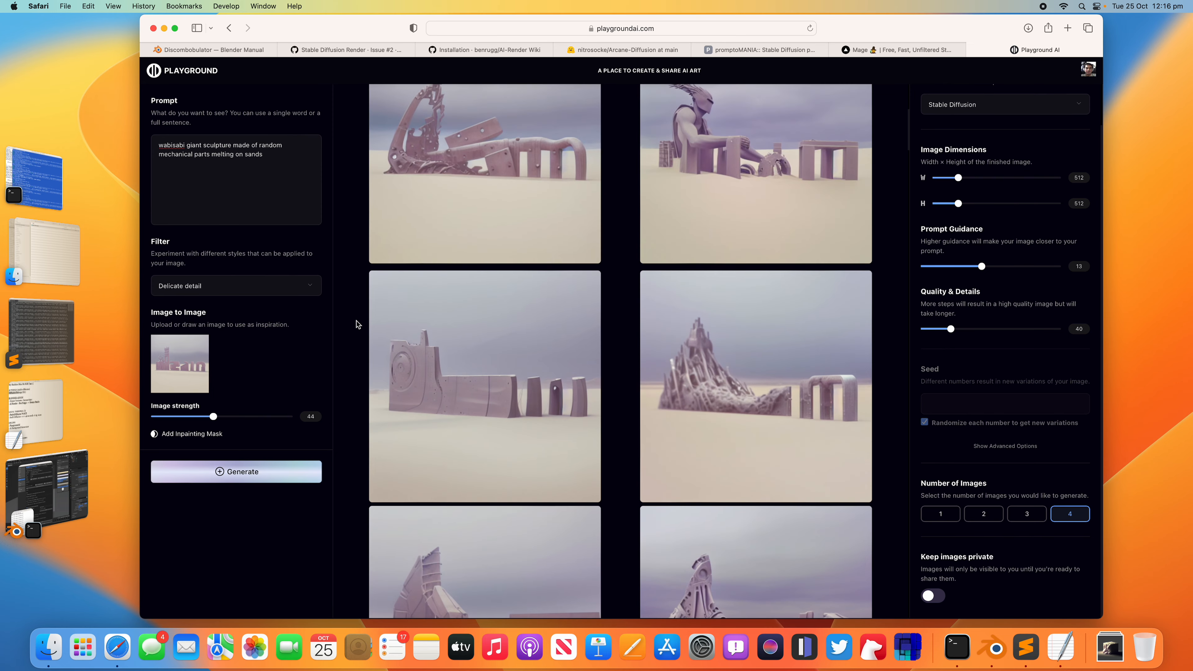
{"action": "scroll", "coordinate": [357, 324], "scroll_direction": "up", "scroll_amount": 10}
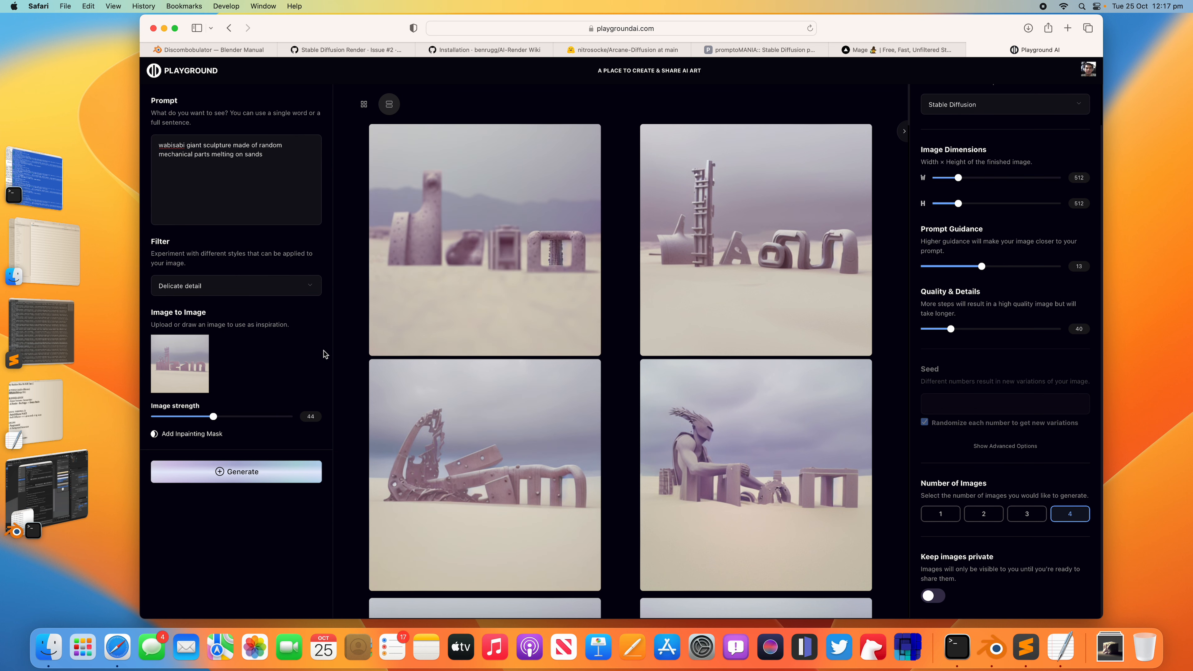
Open the choice of filter styles for the mechanical parts prompt
{"action": "left_click", "coordinate": [240, 288]}
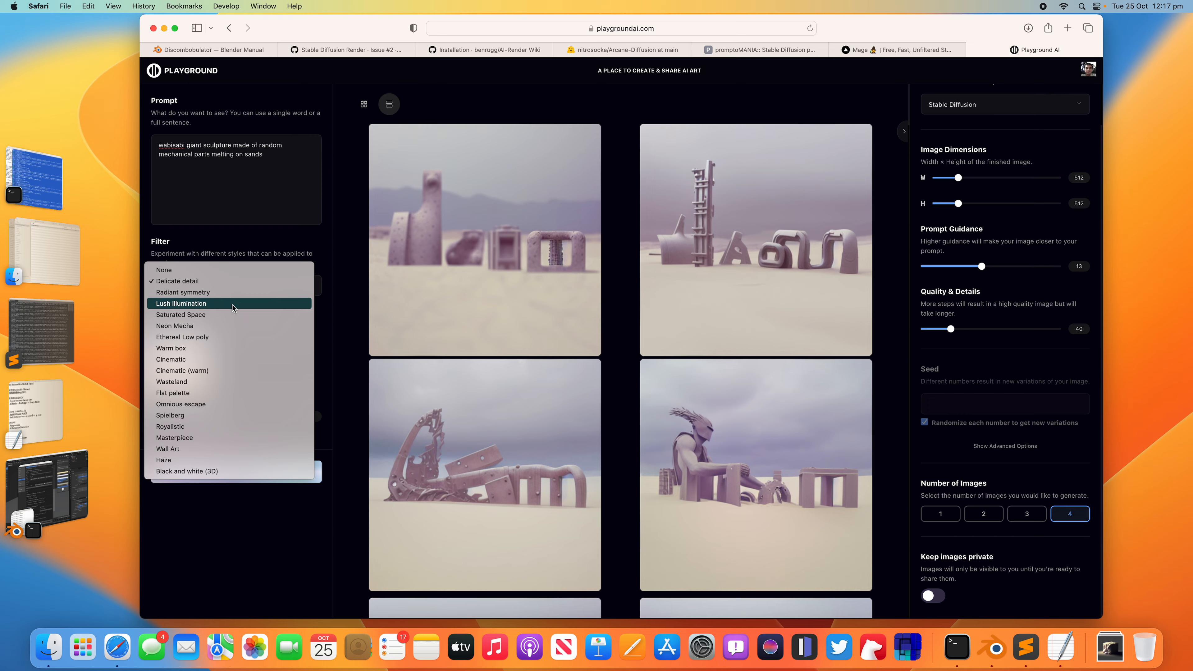
Apply the Neon Mecha filter to the sculpture prompt and generate a new batch of images
{"action": "key", "text": "Return"}
{"action": "left_click", "coordinate": [253, 472]}
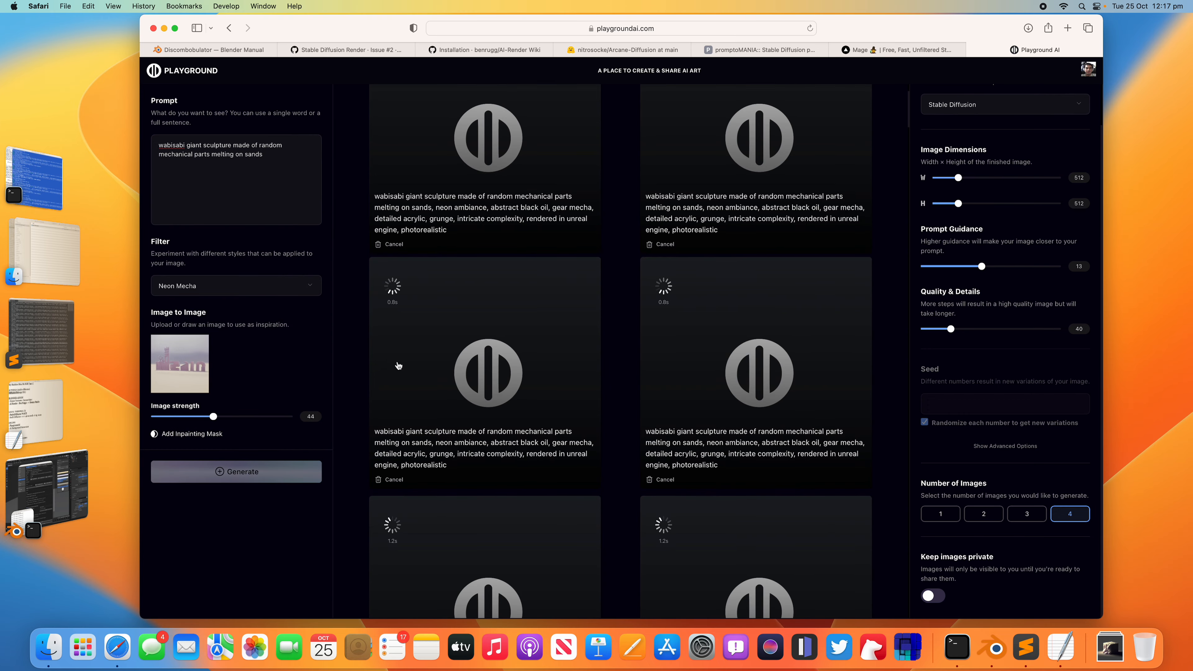
Switch to Blender and close its Preferences window
{"action": "left_click", "coordinate": [47, 484]}
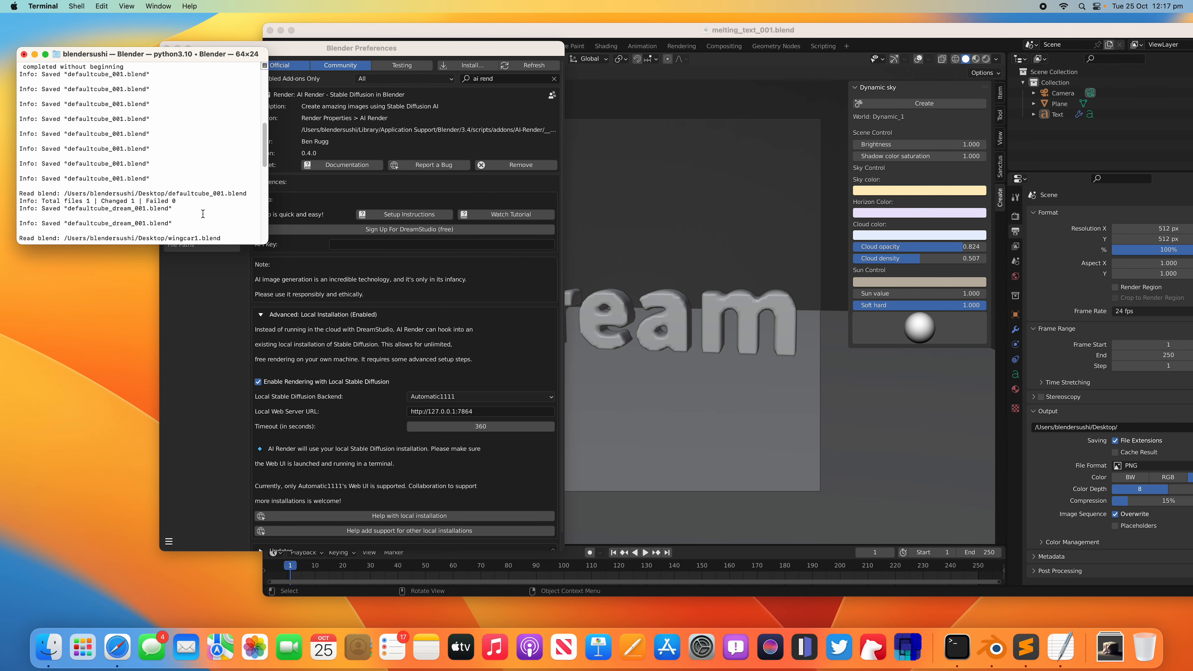
{"action": "left_click", "coordinate": [1051, 597]}
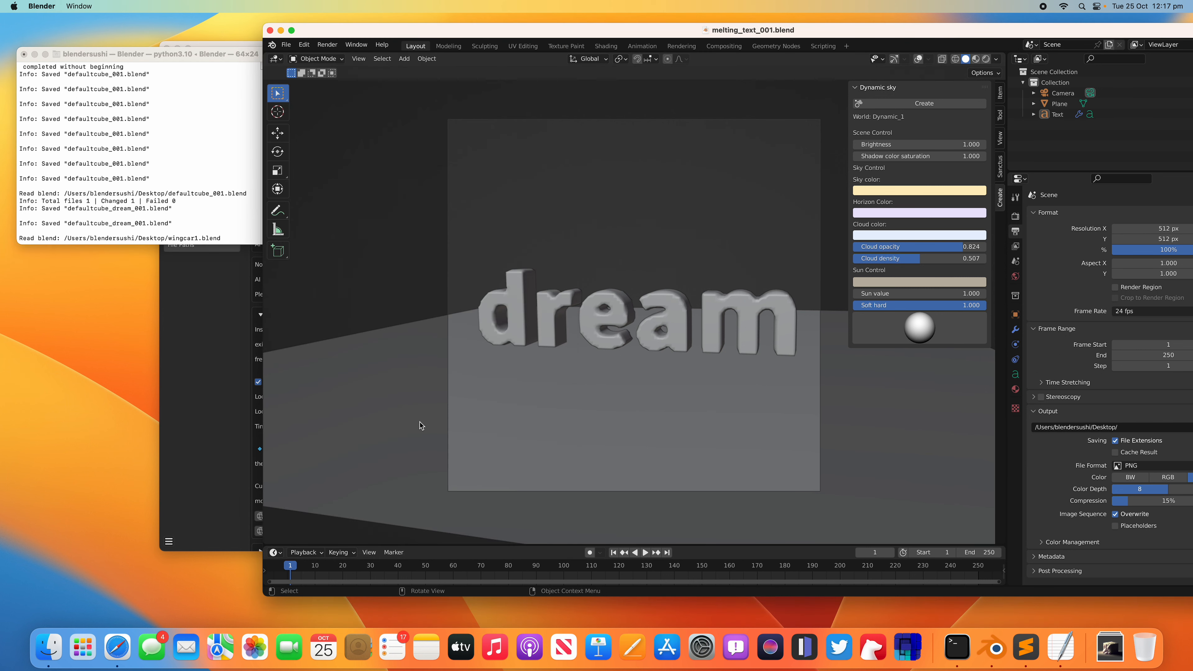
{"action": "left_click", "coordinate": [190, 375]}
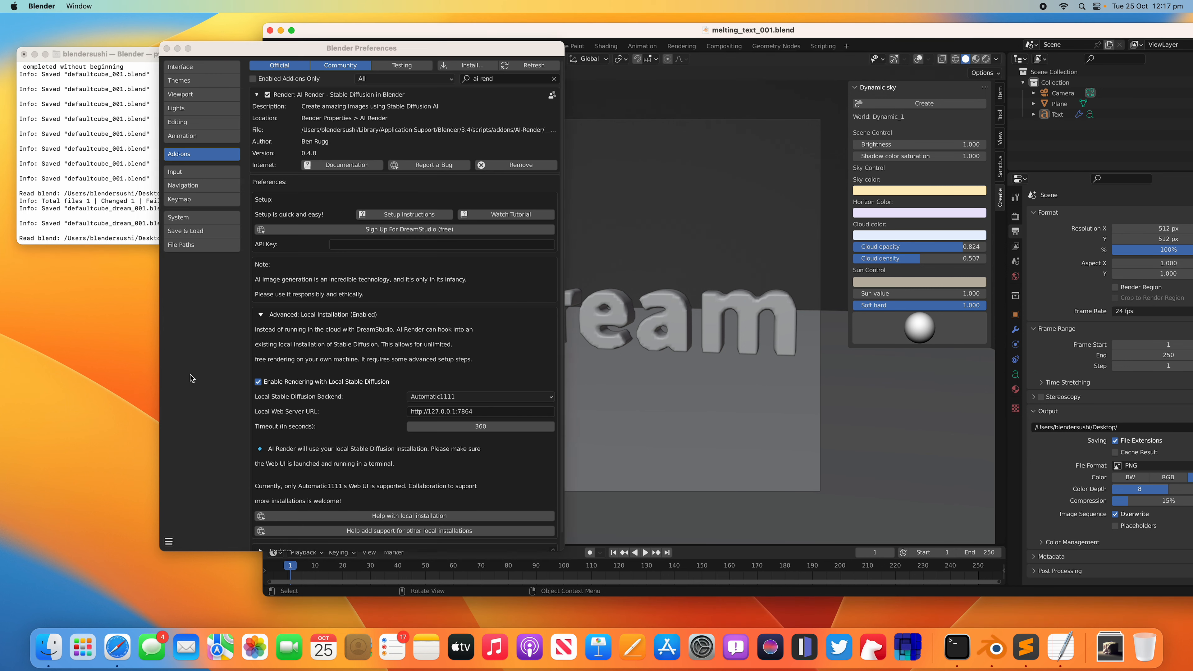
{"action": "left_click", "coordinate": [167, 49]}
{"action": "left_click", "coordinate": [183, 328]}
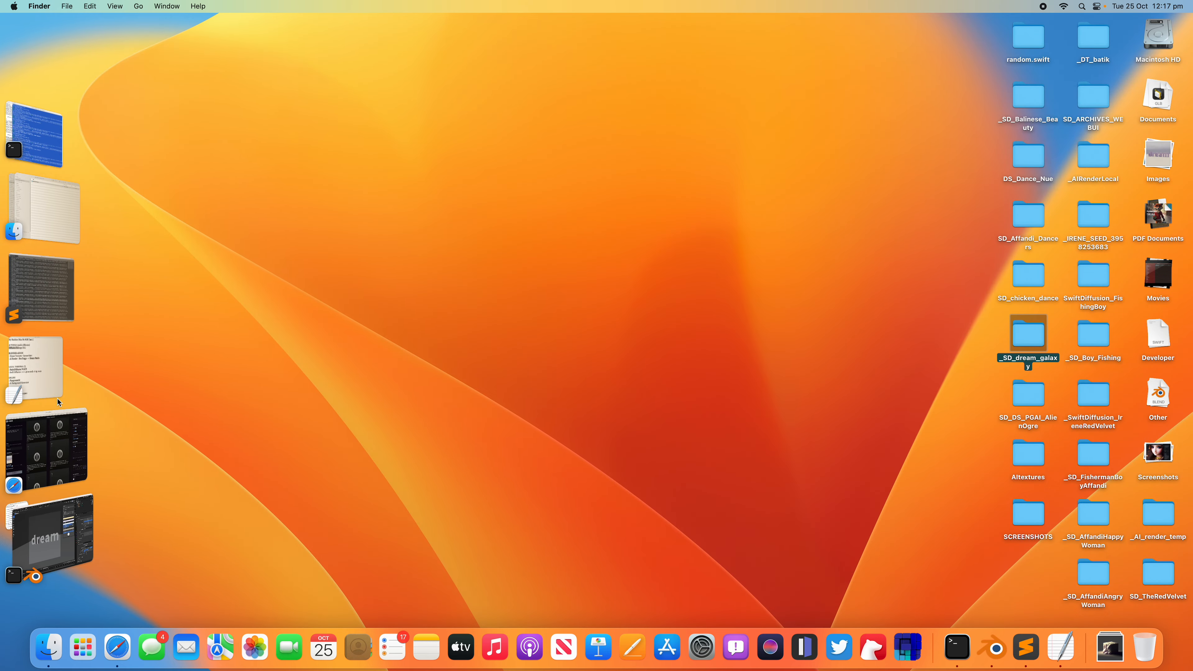
{"action": "left_click", "coordinate": [37, 137]}
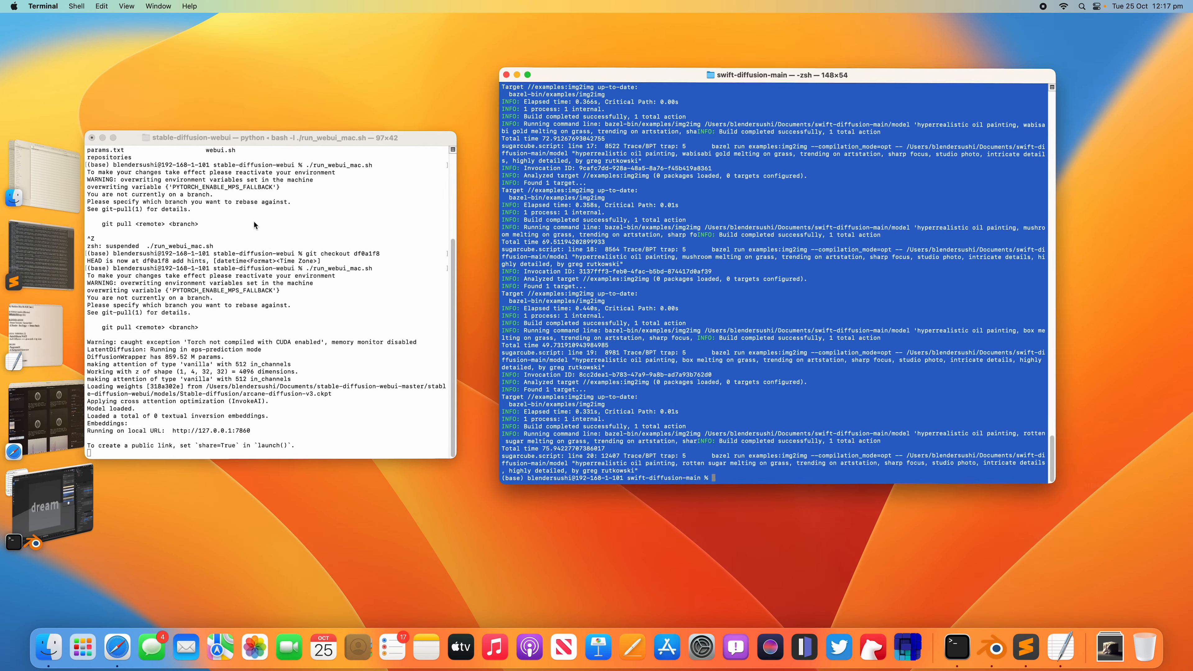
{"action": "left_click", "coordinate": [268, 371]}
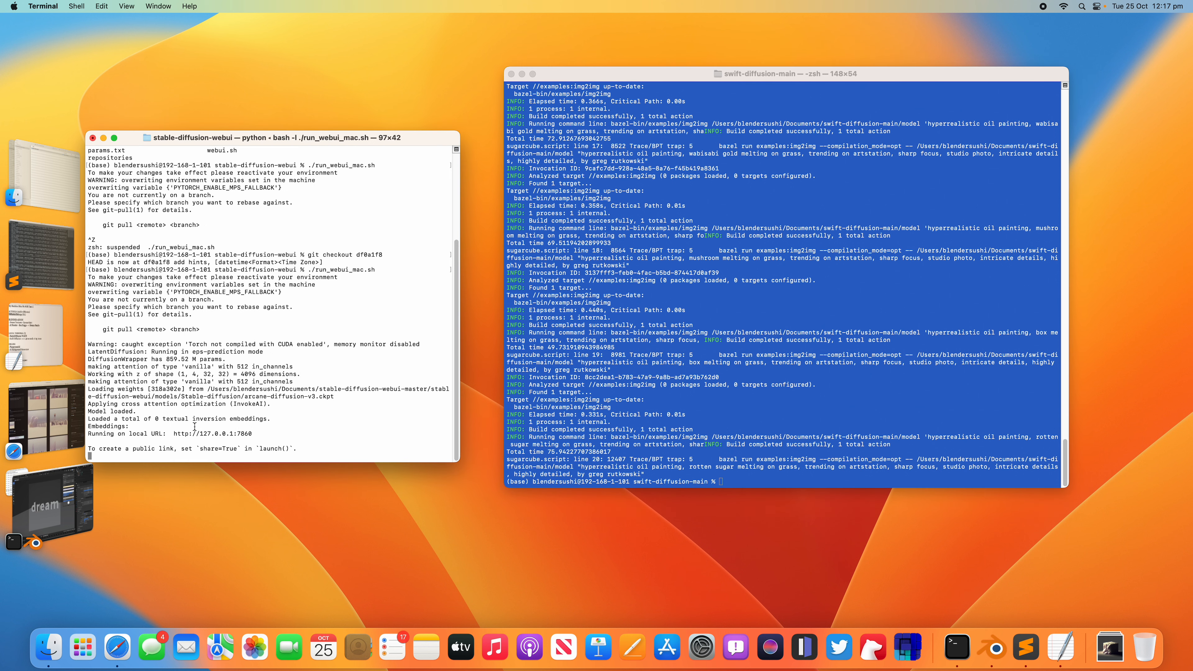
{"action": "left_click_drag", "start_coordinate": [184, 432], "coordinate": [223, 432]}
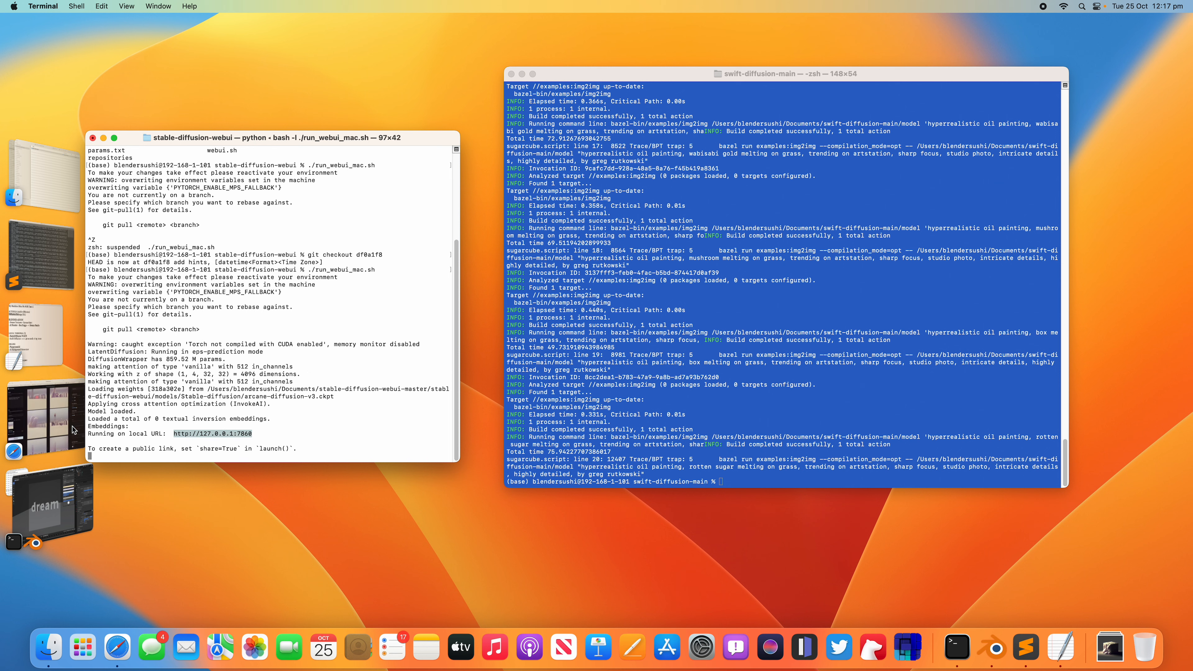
{"action": "left_click", "coordinate": [178, 399]}
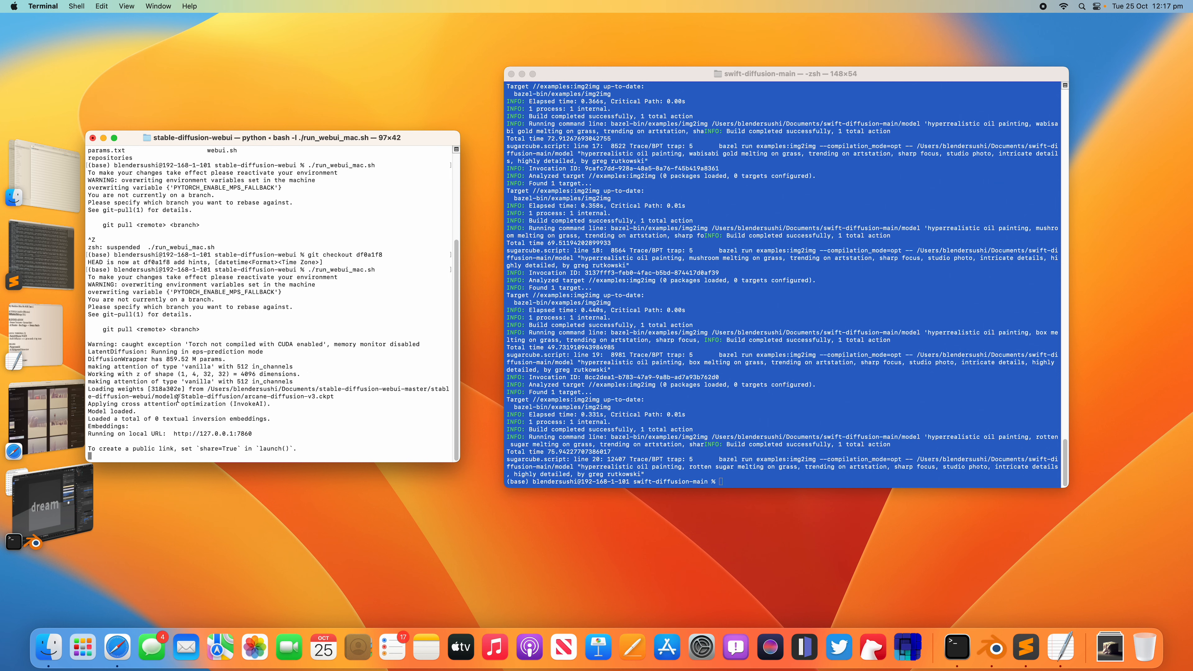
{"action": "left_click", "coordinate": [59, 499]}
{"action": "left_click", "coordinate": [316, 46]}
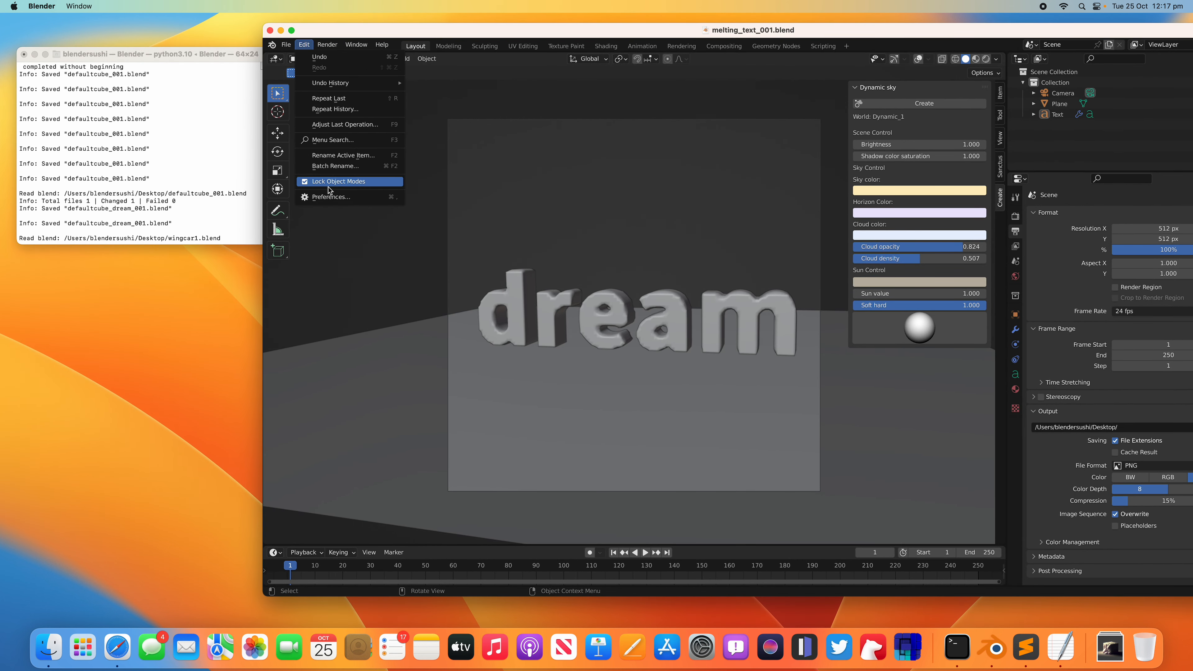
{"action": "left_click", "coordinate": [333, 196]}
{"action": "scroll", "coordinate": [329, 269], "scroll_direction": "down", "scroll_amount": 5}
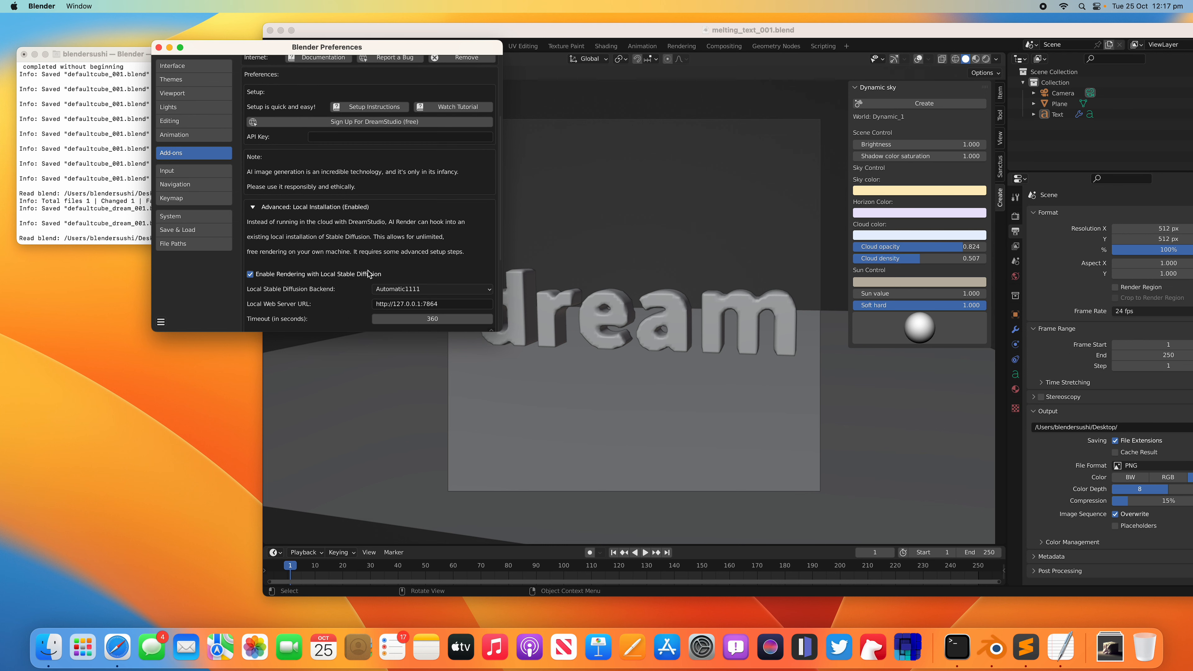
{"action": "left_click", "coordinate": [445, 272]}
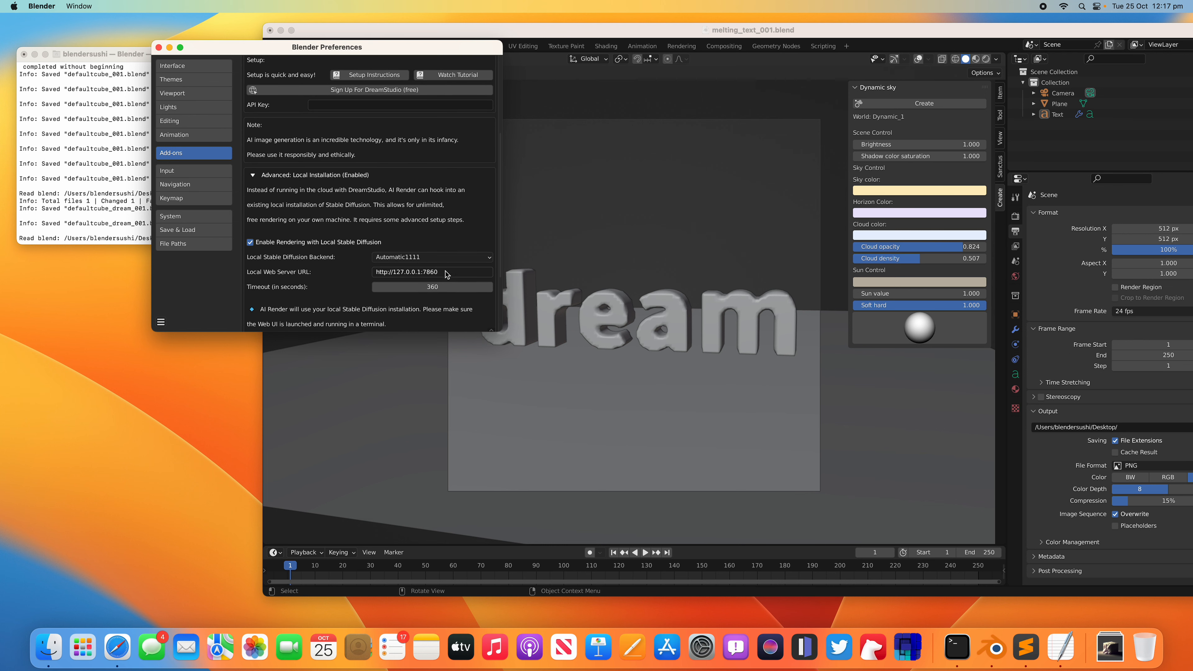
{"action": "scroll", "coordinate": [282, 300], "scroll_direction": "down", "scroll_amount": 1}
Save and close the Blender preferences, and save the file melting_text_001.blend
{"action": "left_click", "coordinate": [161, 323]}
{"action": "left_click", "coordinate": [184, 305]}
{"action": "left_click", "coordinate": [160, 48]}
{"action": "key", "text": "super+s"}
Render a still image of the "dream" text scene
{"action": "left_click_drag", "start_coordinate": [368, 30], "coordinate": [388, 27]}
{"action": "left_click", "coordinate": [346, 42]}
{"action": "left_click", "coordinate": [357, 52]}
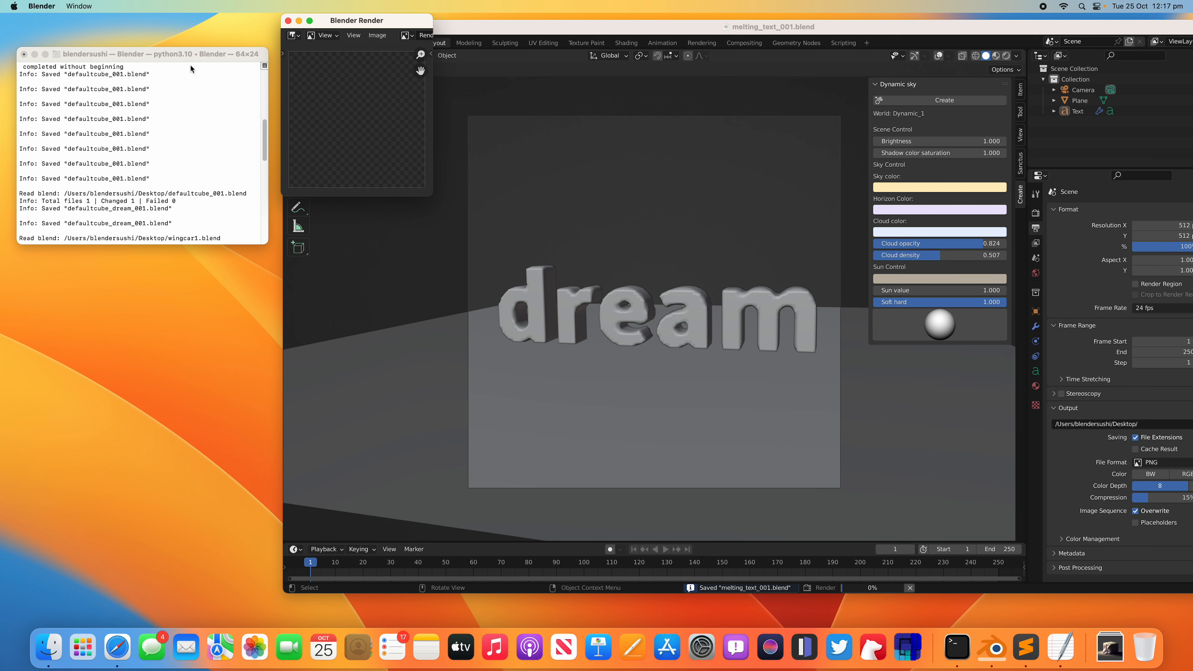
Enlarge Blender's log terminal window and rearrange the render and main Blender windows so the log stays in view
{"action": "left_click_drag", "start_coordinate": [191, 56], "coordinate": [185, 33]}
{"action": "left_click_drag", "start_coordinate": [253, 219], "coordinate": [281, 258]}
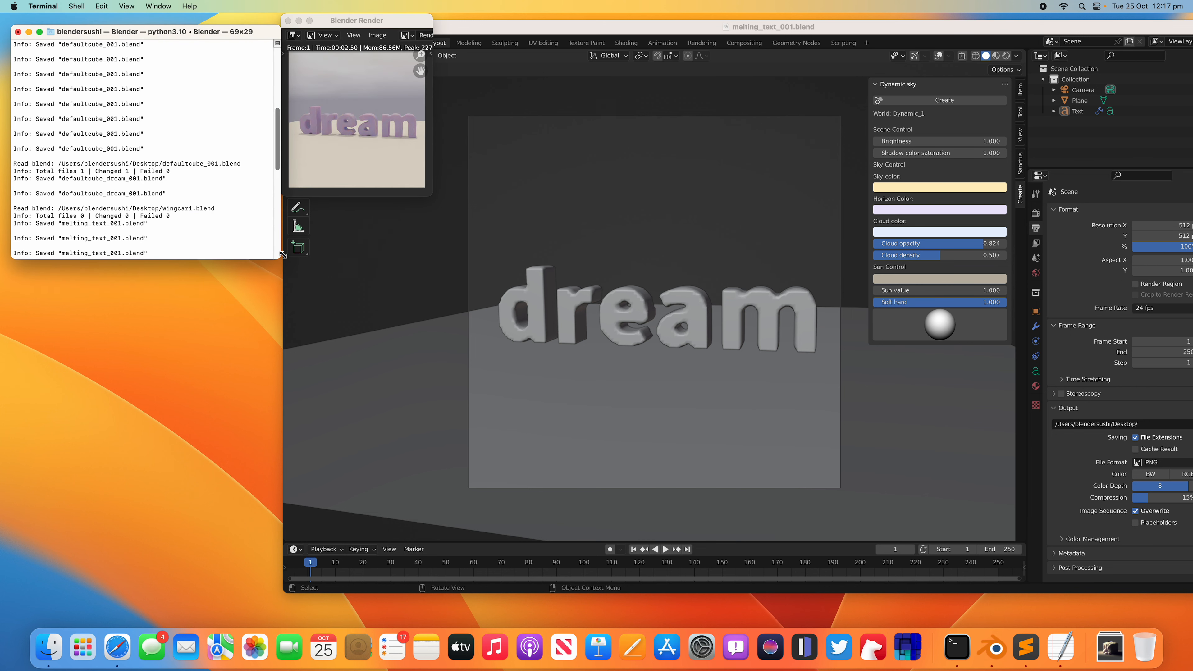
{"action": "left_click_drag", "start_coordinate": [358, 21], "coordinate": [457, 70]}
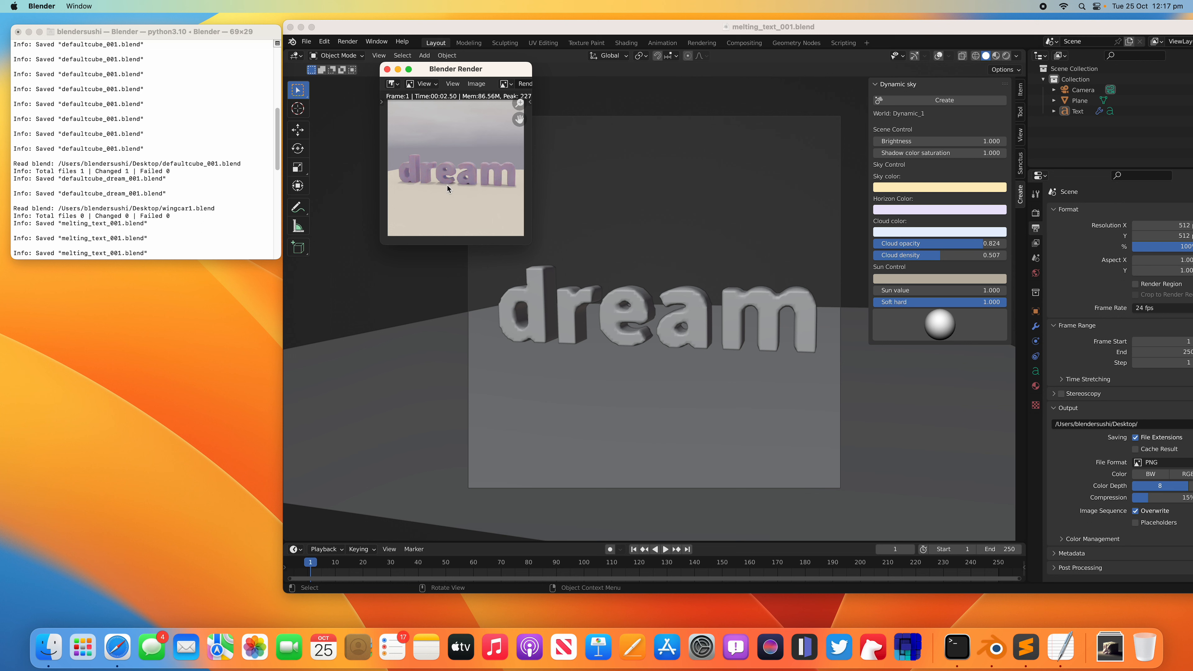
{"action": "left_click", "coordinate": [231, 106]}
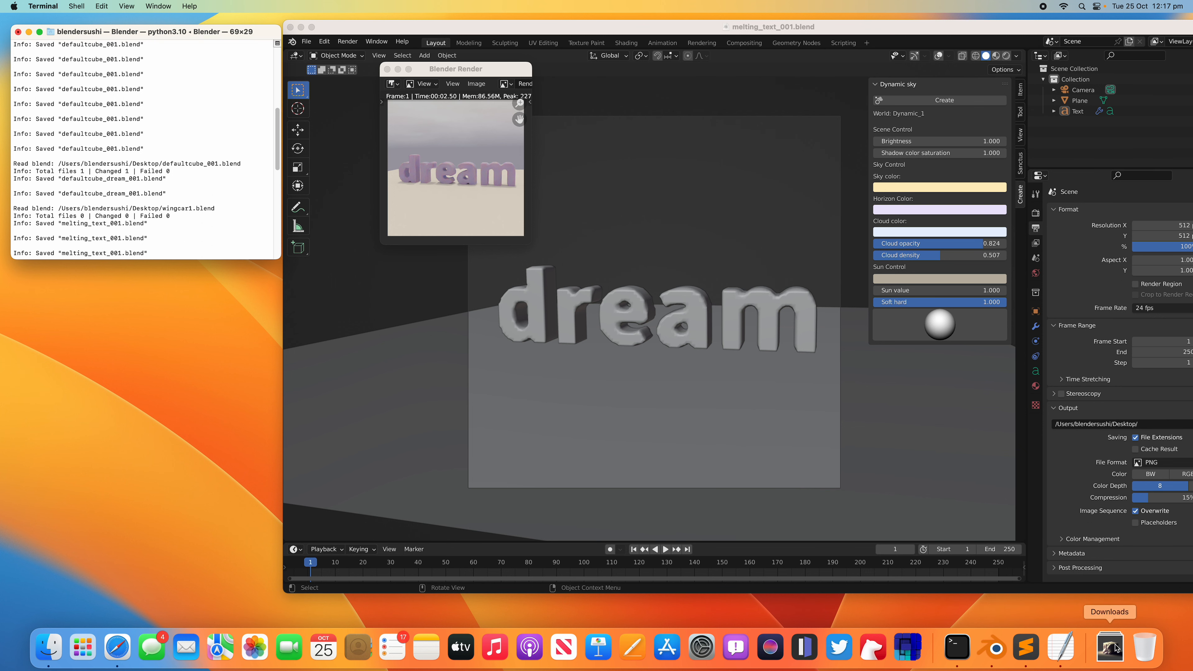
{"action": "left_click_drag", "start_coordinate": [375, 29], "coordinate": [558, 30]}
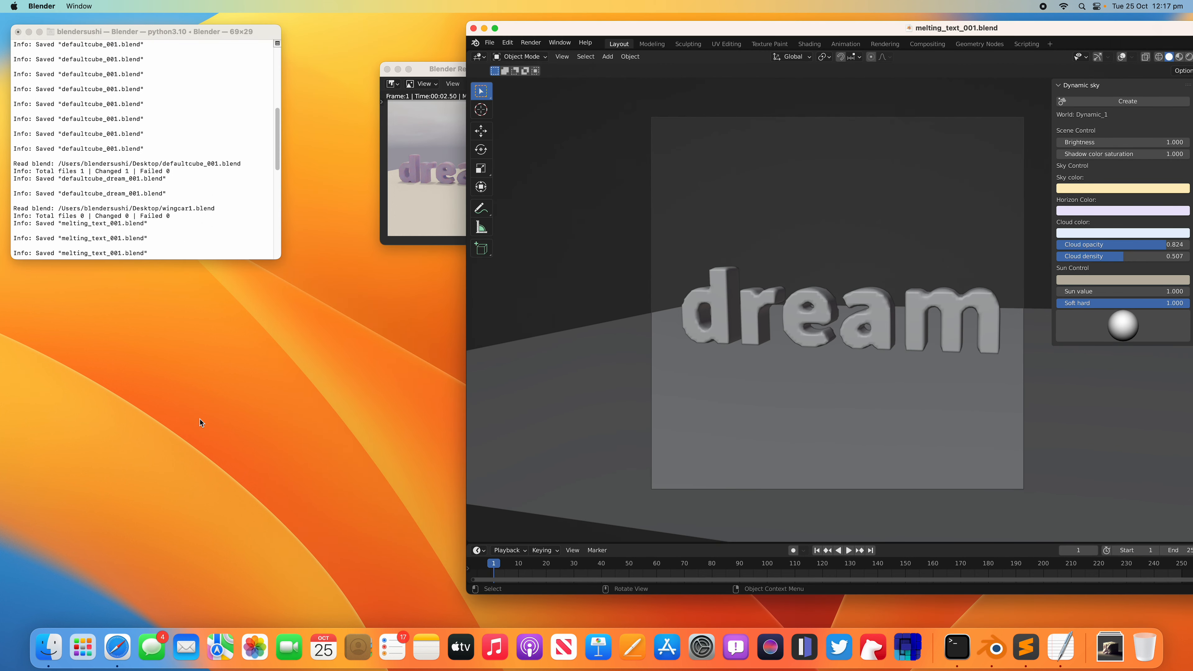
Review the stable-diffusion-webui and swift-diffusion-main terminals and Blender's log, and bring the main Blender window back beside the log
{"action": "mouse_move", "coordinate": [1, 512]}
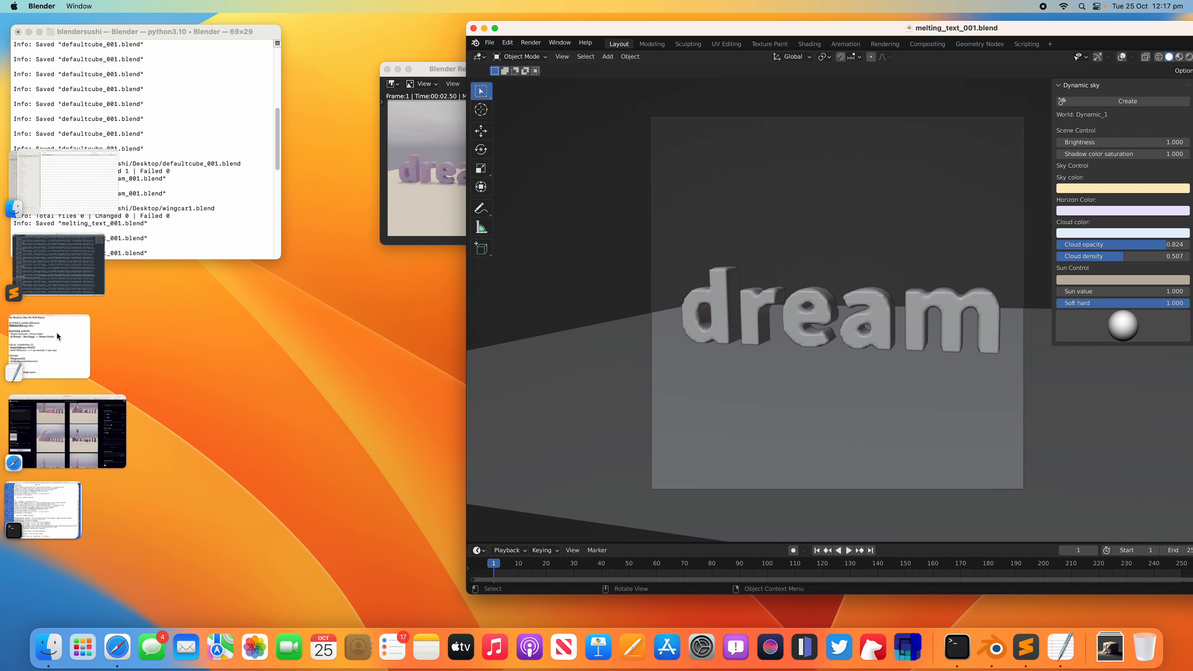
{"action": "left_click", "coordinate": [54, 508]}
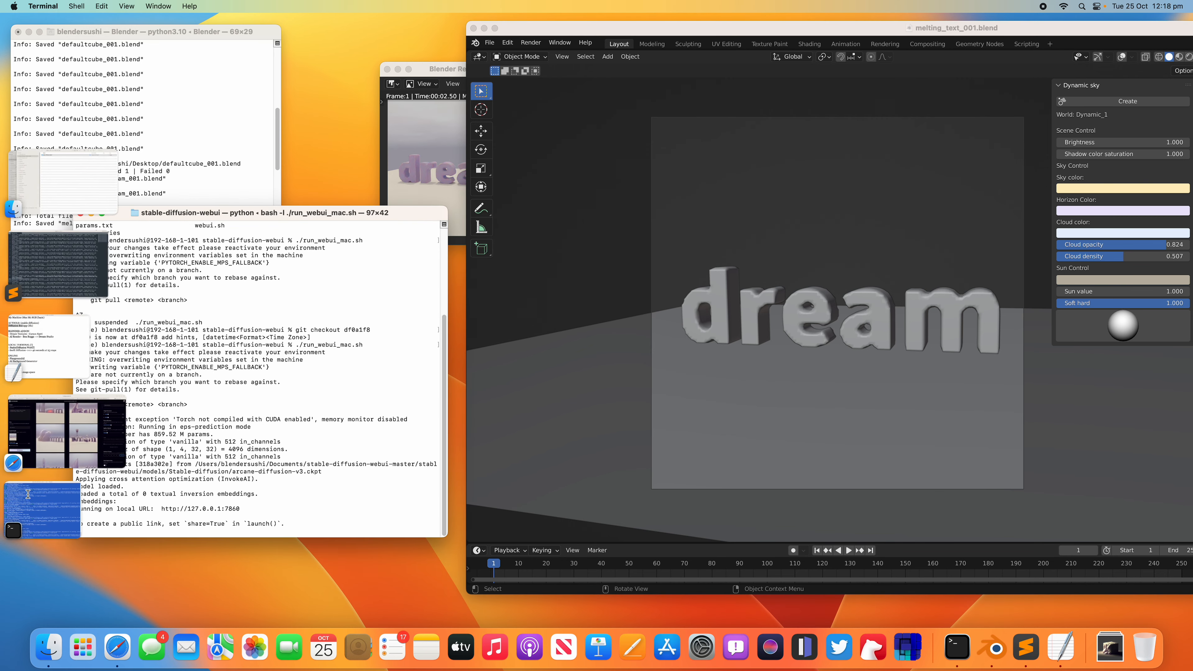
{"action": "left_click", "coordinate": [38, 435]}
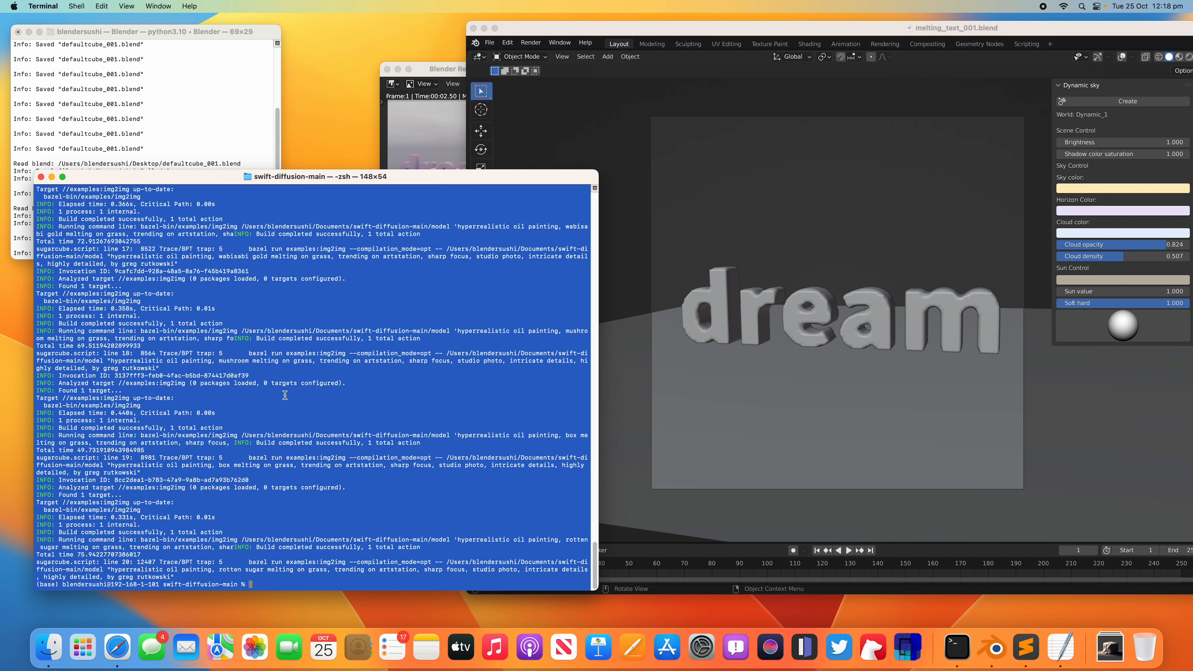
{"action": "left_click", "coordinate": [437, 132]}
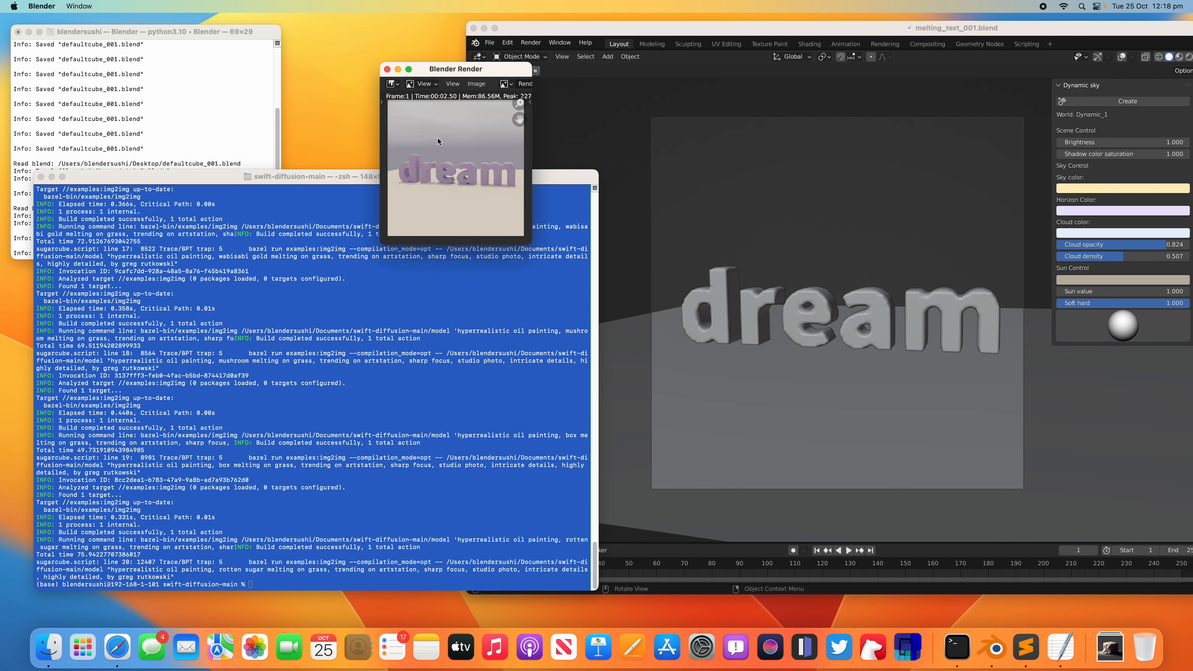
{"action": "left_click", "coordinate": [227, 54]}
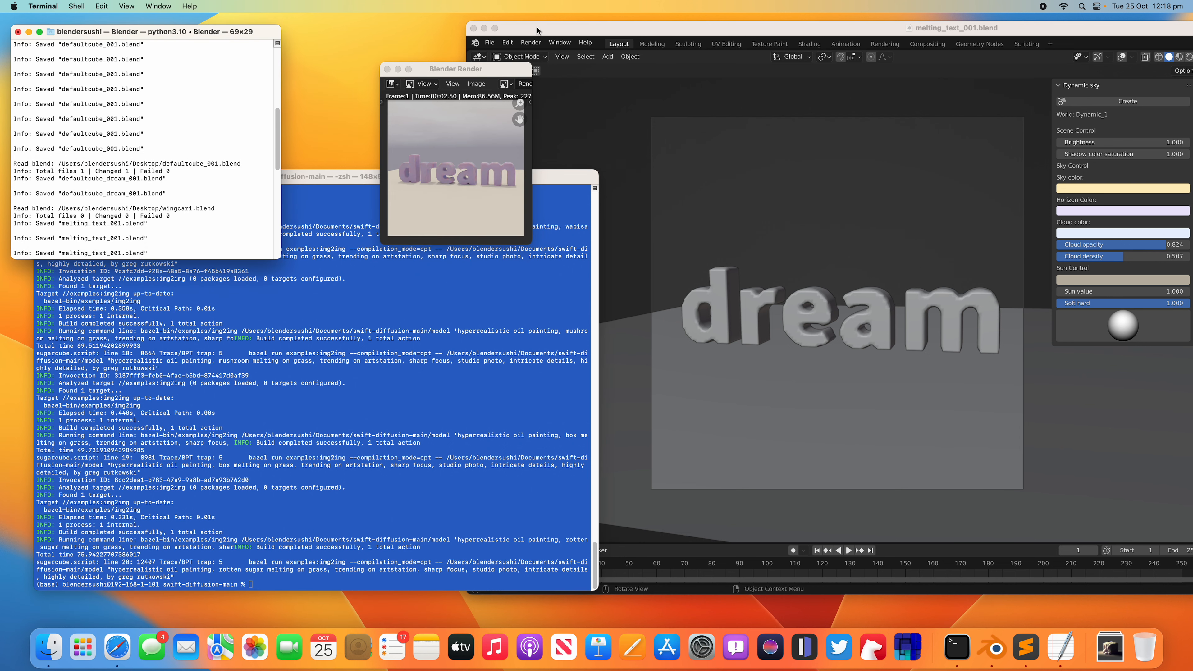
{"action": "left_click_drag", "start_coordinate": [538, 26], "coordinate": [353, 21]}
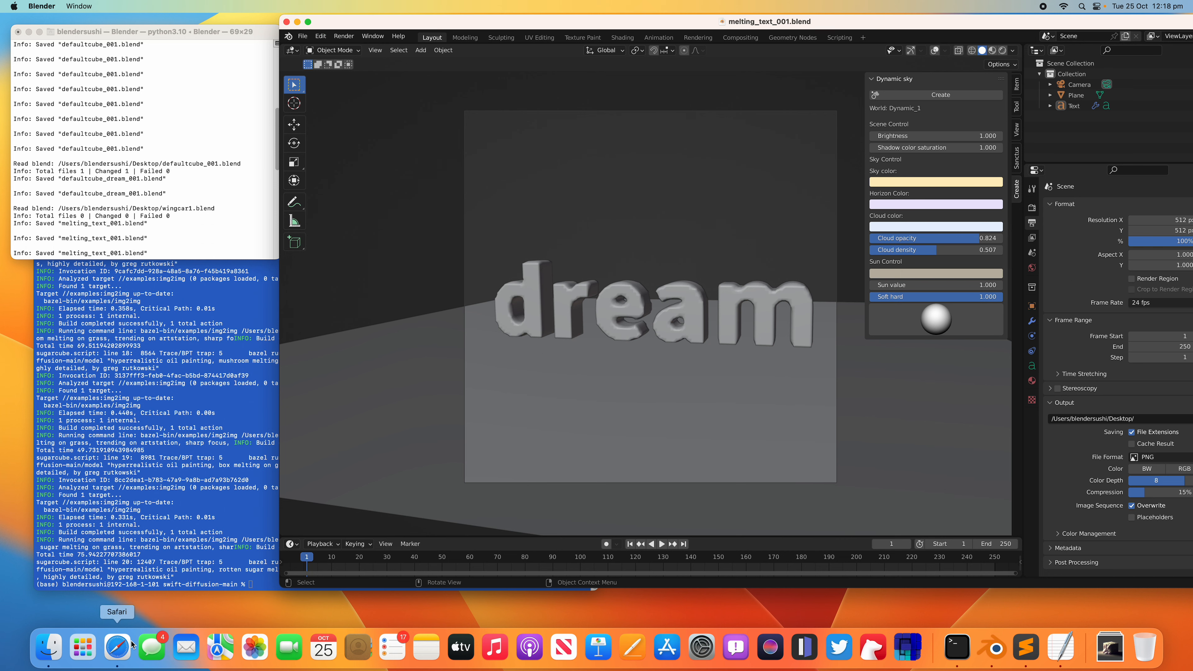
Switch to Safari and open the beginning of the AI-Render wiki's Local Installation page on GitHub
{"action": "left_click", "coordinate": [131, 645]}
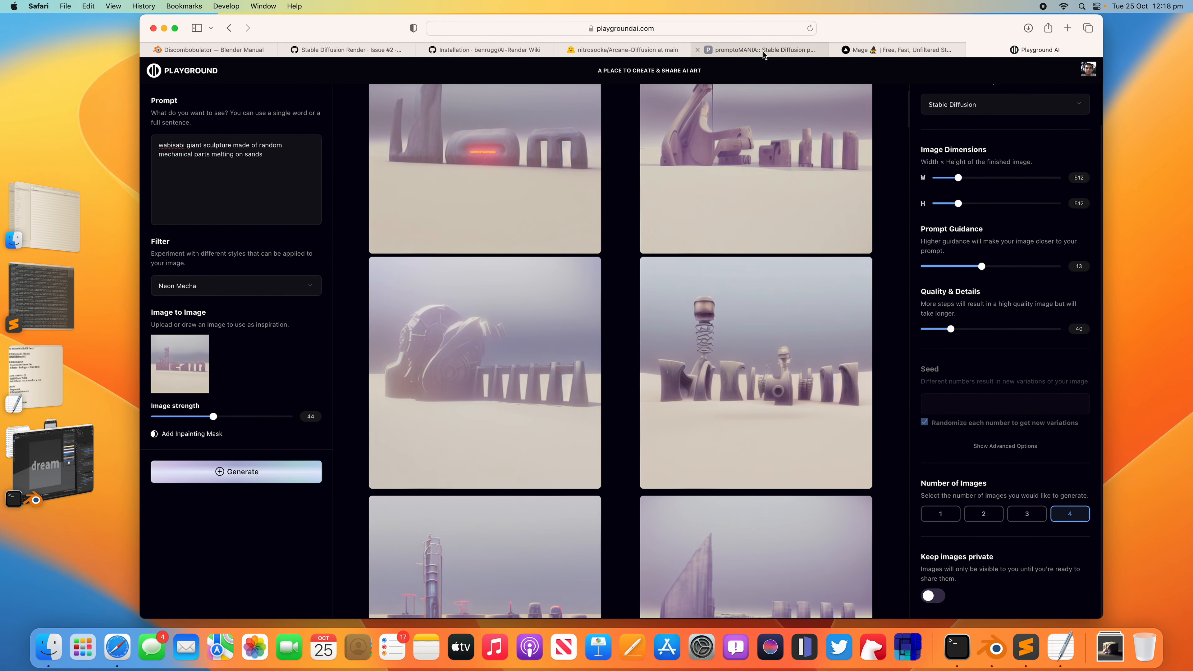
{"action": "left_click", "coordinate": [484, 49]}
{"action": "scroll", "coordinate": [350, 278], "scroll_direction": "up", "scroll_amount": 10}
{"action": "scroll", "coordinate": [317, 264], "scroll_direction": "up", "scroll_amount": 15}
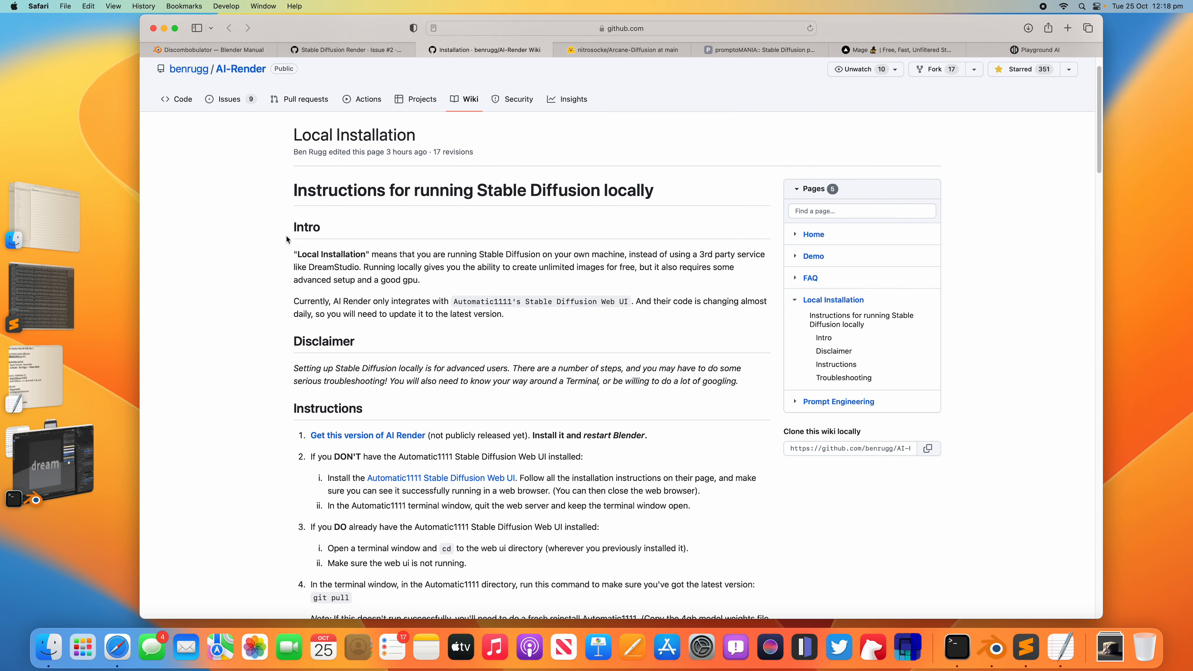
Read the wiki's introduction, disclaimer and first instructions for running Stable Diffusion locally with Automatic1111's Web UI
{"action": "scroll", "coordinate": [321, 260], "scroll_direction": "down", "scroll_amount": 1}
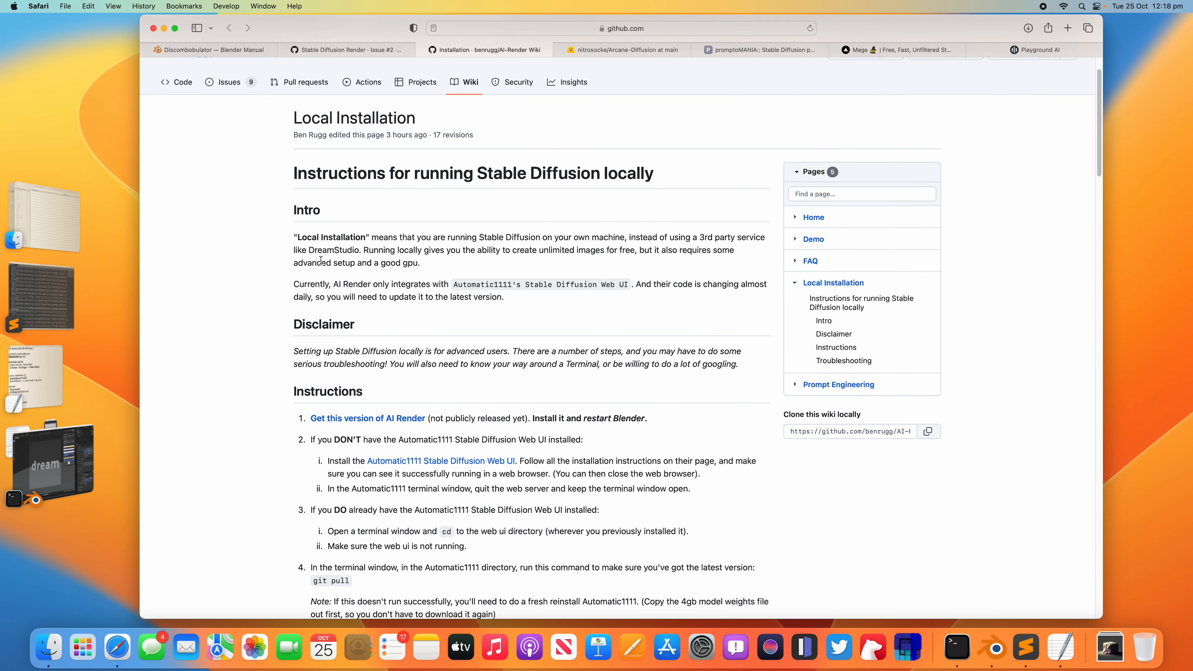
{"action": "left_click_drag", "start_coordinate": [299, 235], "coordinate": [361, 234]}
{"action": "scroll", "coordinate": [364, 241], "scroll_direction": "down", "scroll_amount": 1}
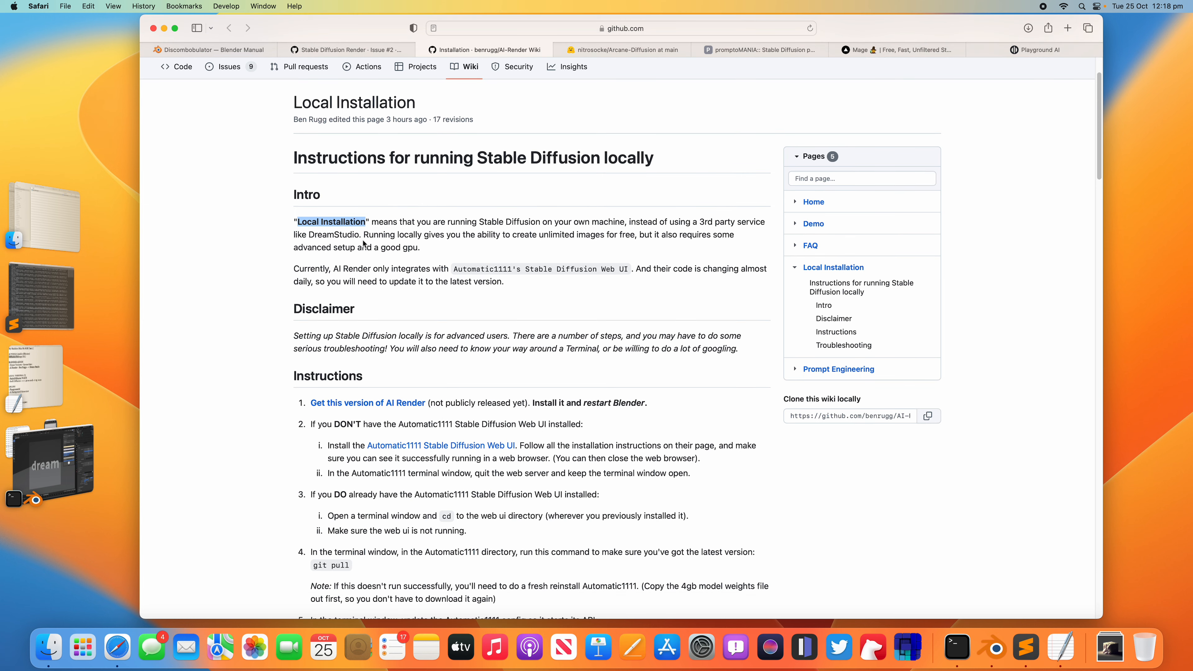
{"action": "scroll", "coordinate": [401, 253], "scroll_direction": "down", "scroll_amount": 1}
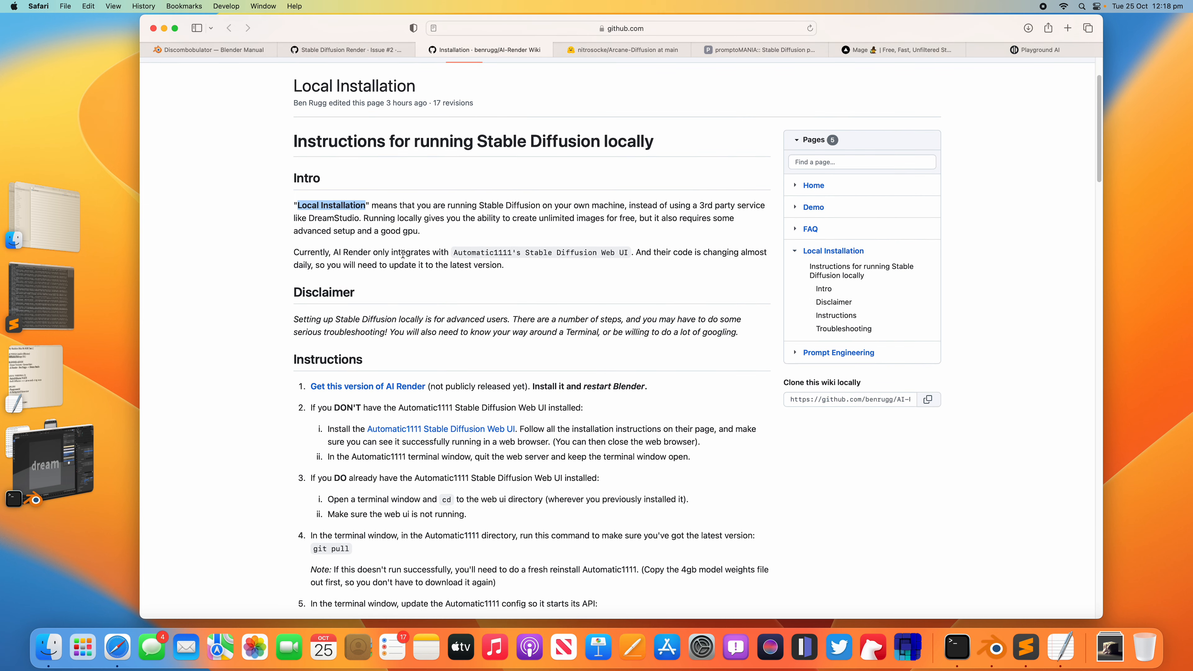
{"action": "scroll", "coordinate": [387, 285], "scroll_direction": "down", "scroll_amount": 5}
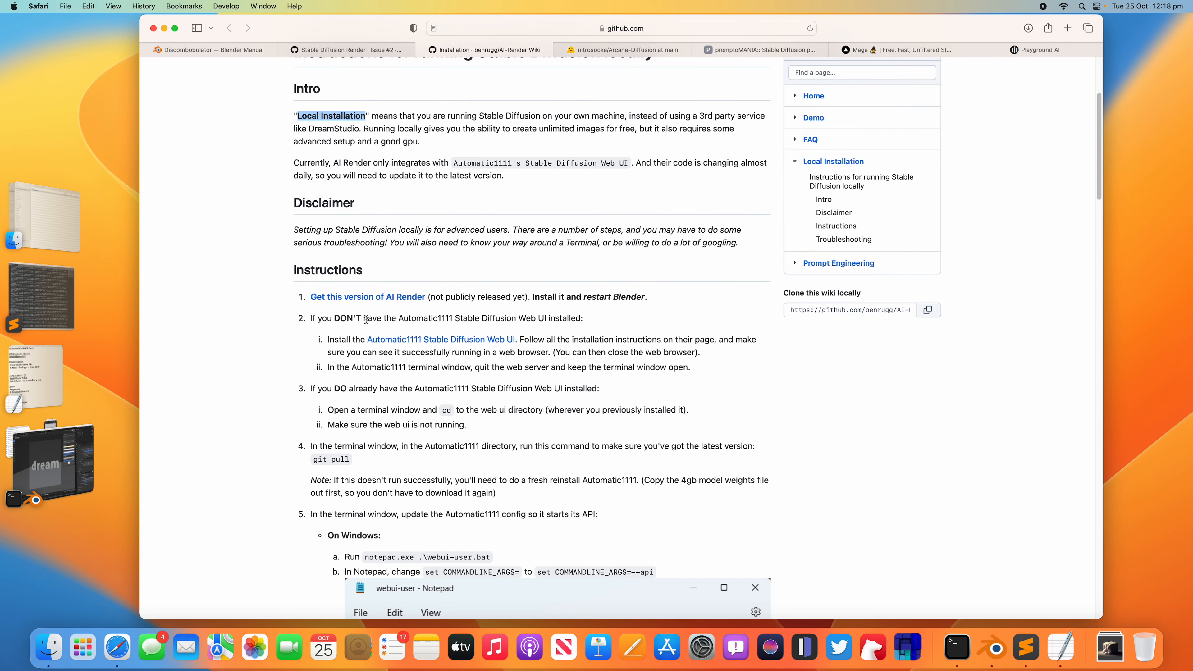
{"action": "scroll", "coordinate": [362, 322], "scroll_direction": "down", "scroll_amount": 5}
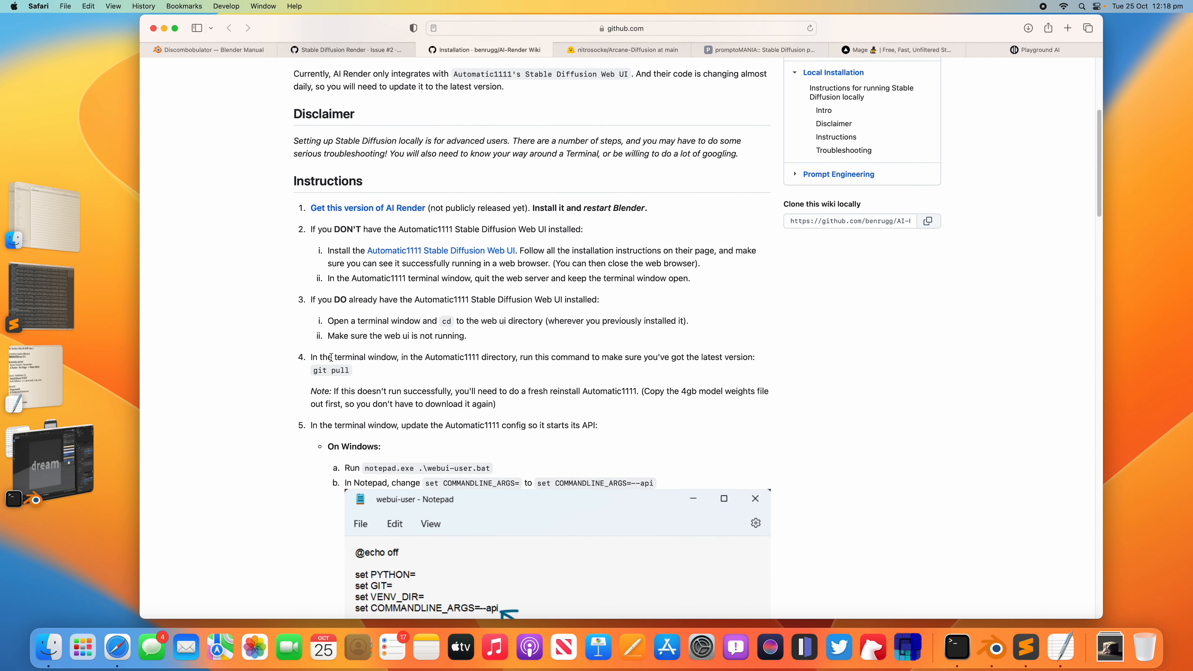
{"action": "scroll", "coordinate": [340, 349], "scroll_direction": "down", "scroll_amount": 1}
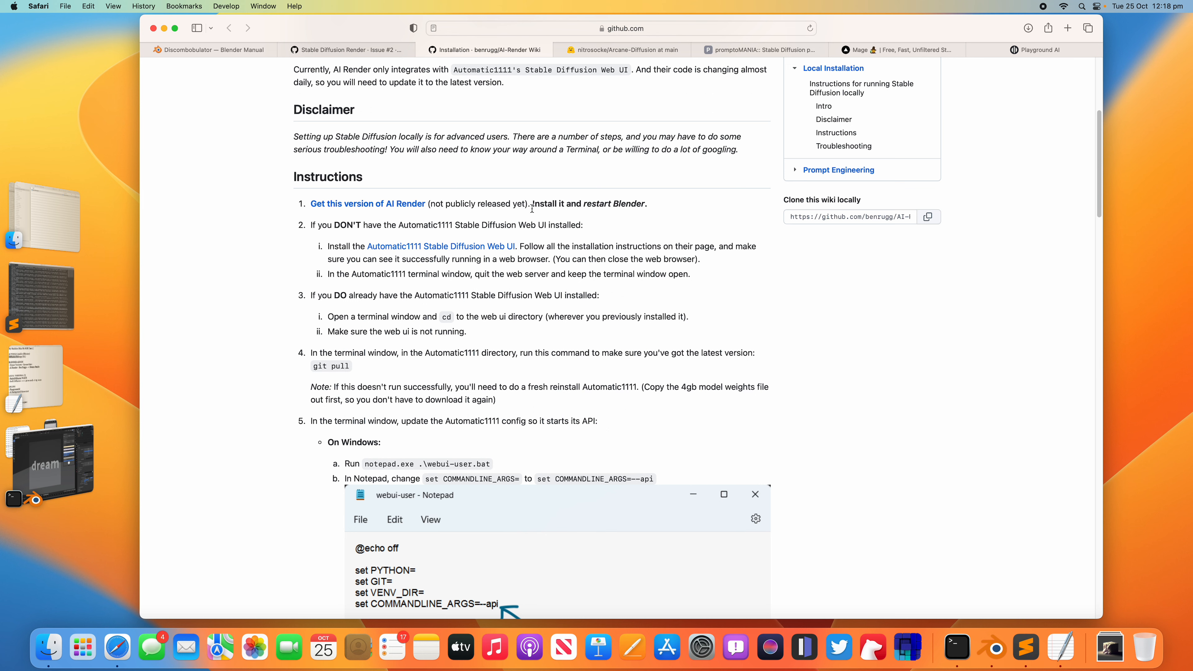
{"action": "scroll", "coordinate": [463, 236], "scroll_direction": "down", "scroll_amount": 1}
{"action": "scroll", "coordinate": [469, 238], "scroll_direction": "down", "scroll_amount": 3}
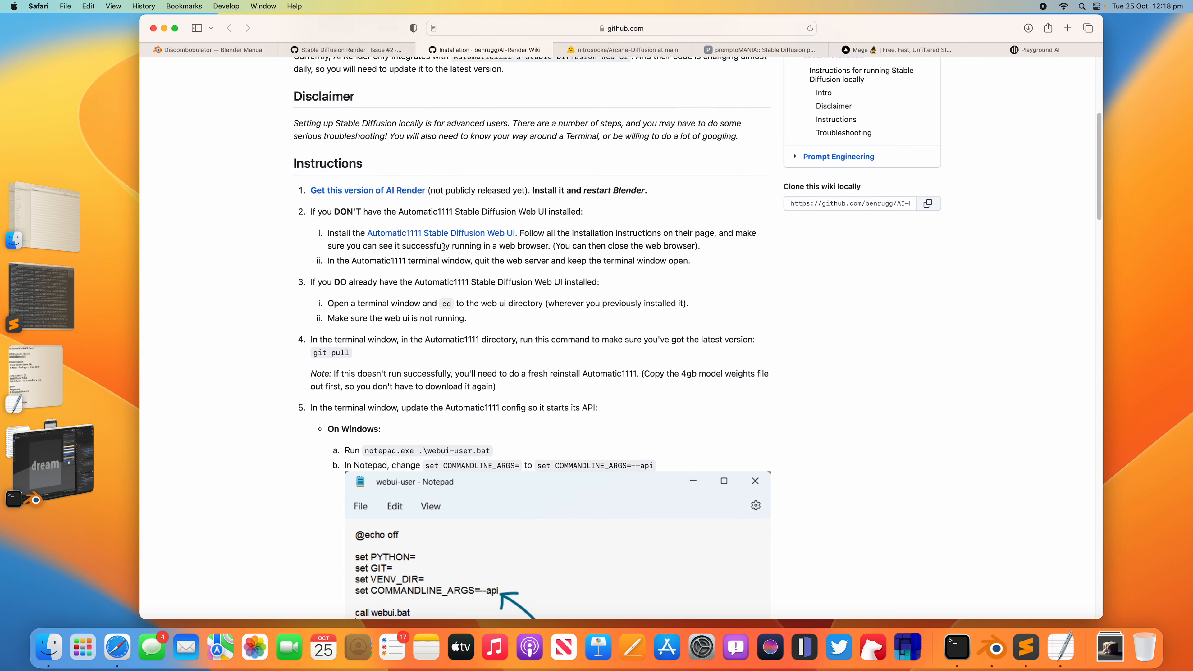
{"action": "scroll", "coordinate": [357, 296], "scroll_direction": "down", "scroll_amount": 1}
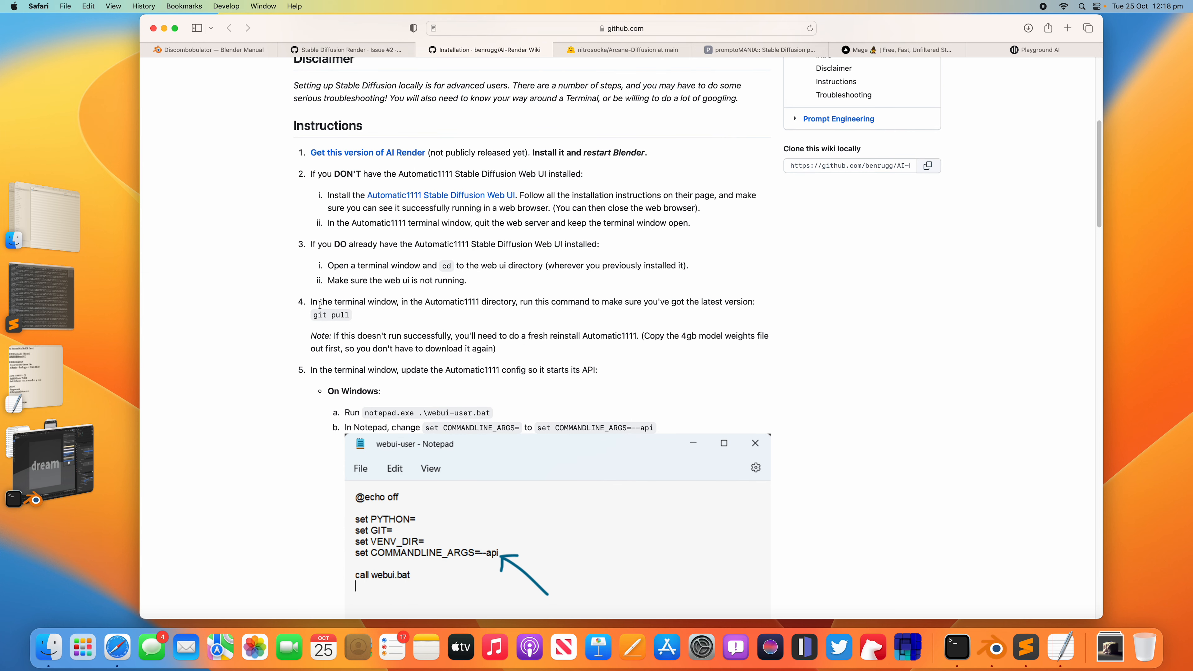
Read the wiki's git pull instruction and the Windows, Mac and Linux steps for adding --api to COMMANDLINE_ARGS
{"action": "left_click_drag", "start_coordinate": [312, 314], "coordinate": [366, 323]}
{"action": "scroll", "coordinate": [305, 320], "scroll_direction": "down", "scroll_amount": 10}
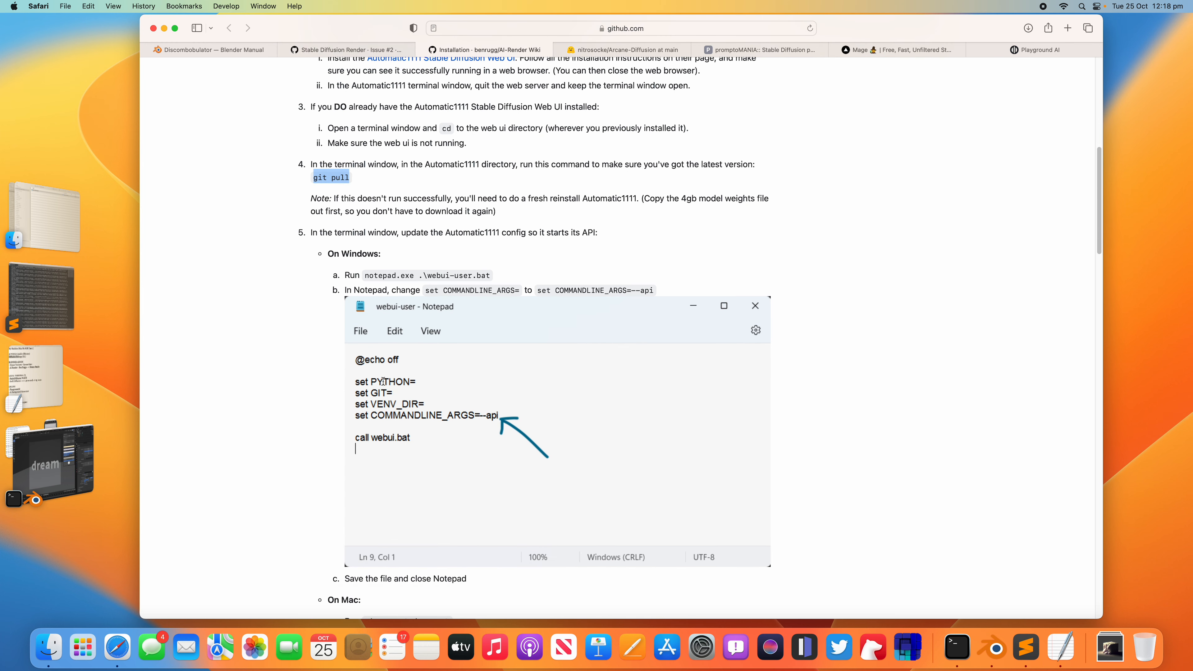
{"action": "scroll", "coordinate": [440, 361], "scroll_direction": "down", "scroll_amount": 7}
{"action": "scroll", "coordinate": [486, 325], "scroll_direction": "down", "scroll_amount": 20}
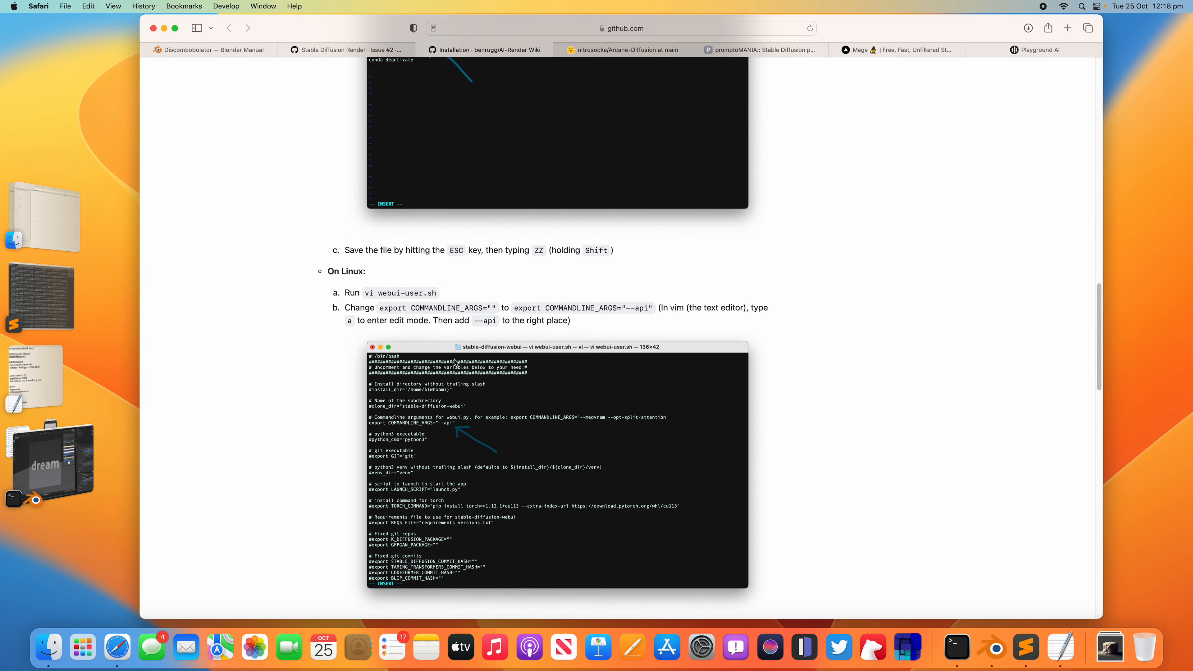
{"action": "scroll", "coordinate": [433, 468], "scroll_direction": "down", "scroll_amount": 7}
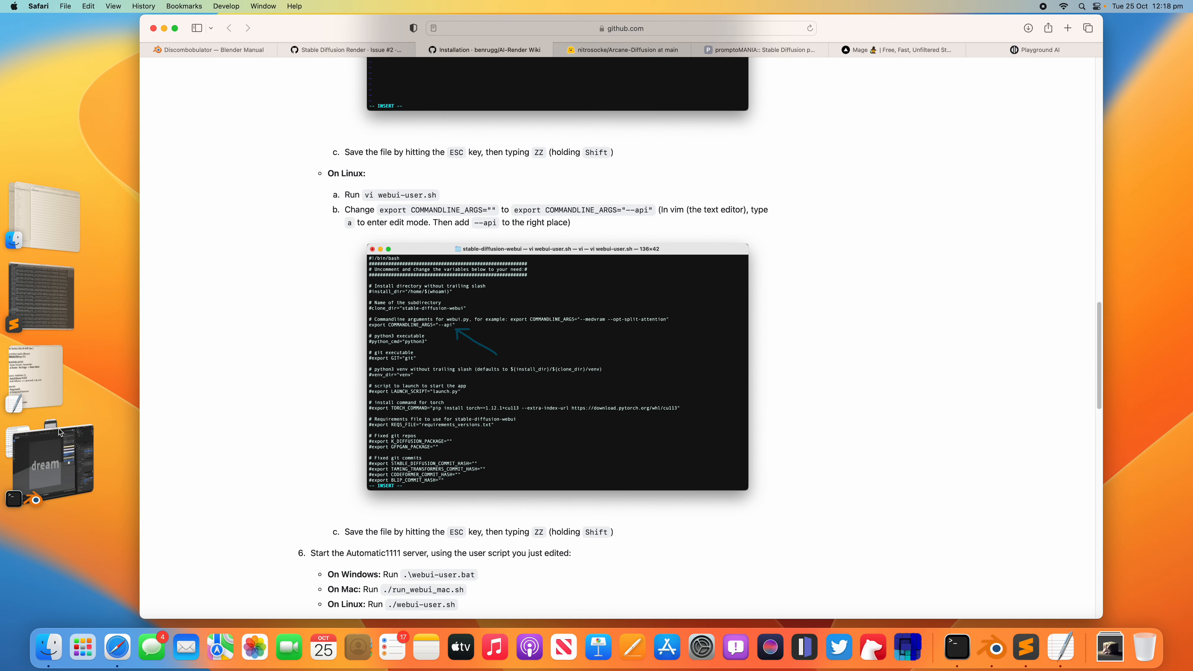
Check the AI_DREAM_NOTES document and the terminals, and move Blender's log window over the swift-diffusion-main terminal
{"action": "left_click", "coordinate": [60, 378]}
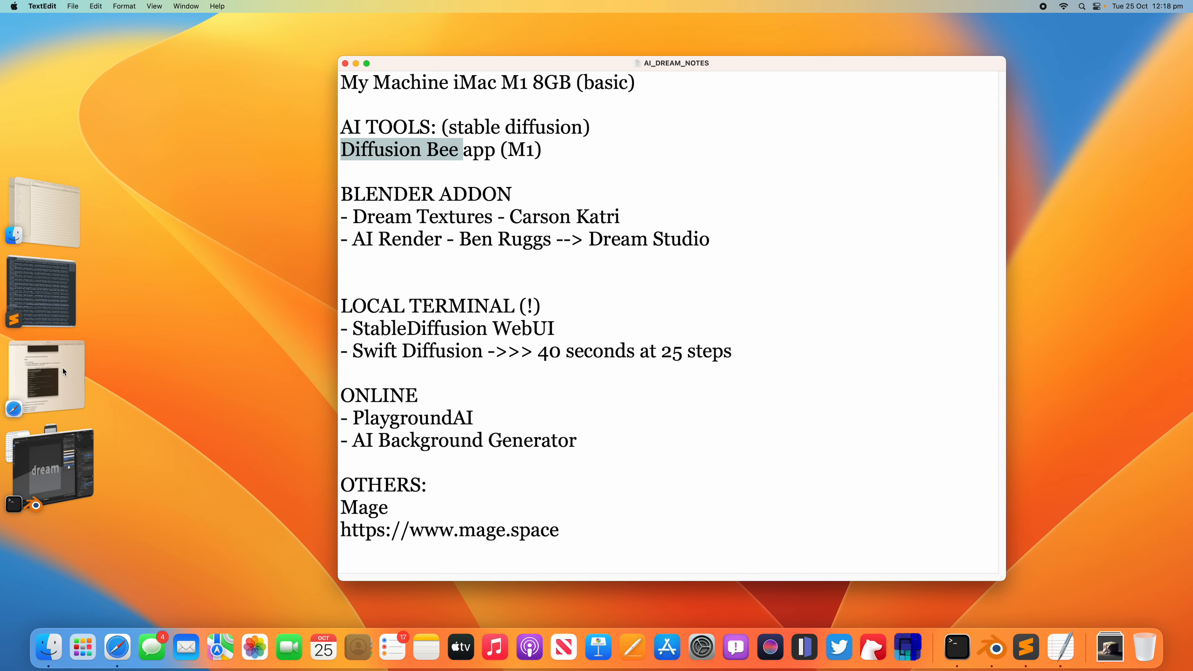
{"action": "left_click", "coordinate": [60, 456]}
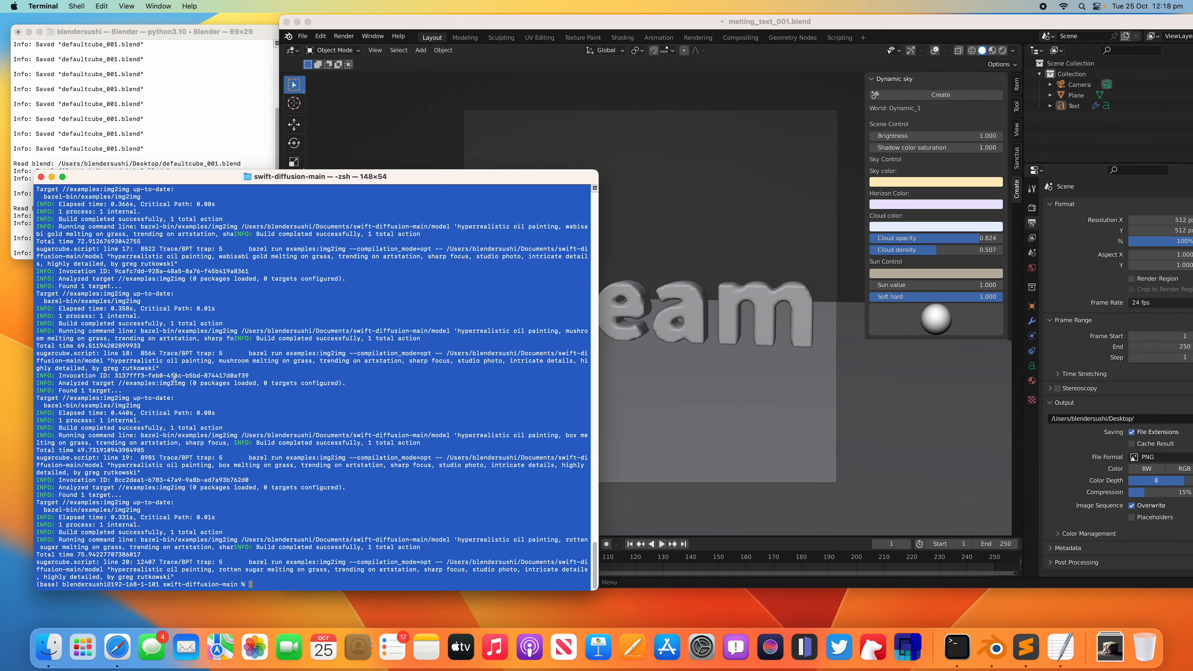
{"action": "left_click", "coordinate": [153, 129]}
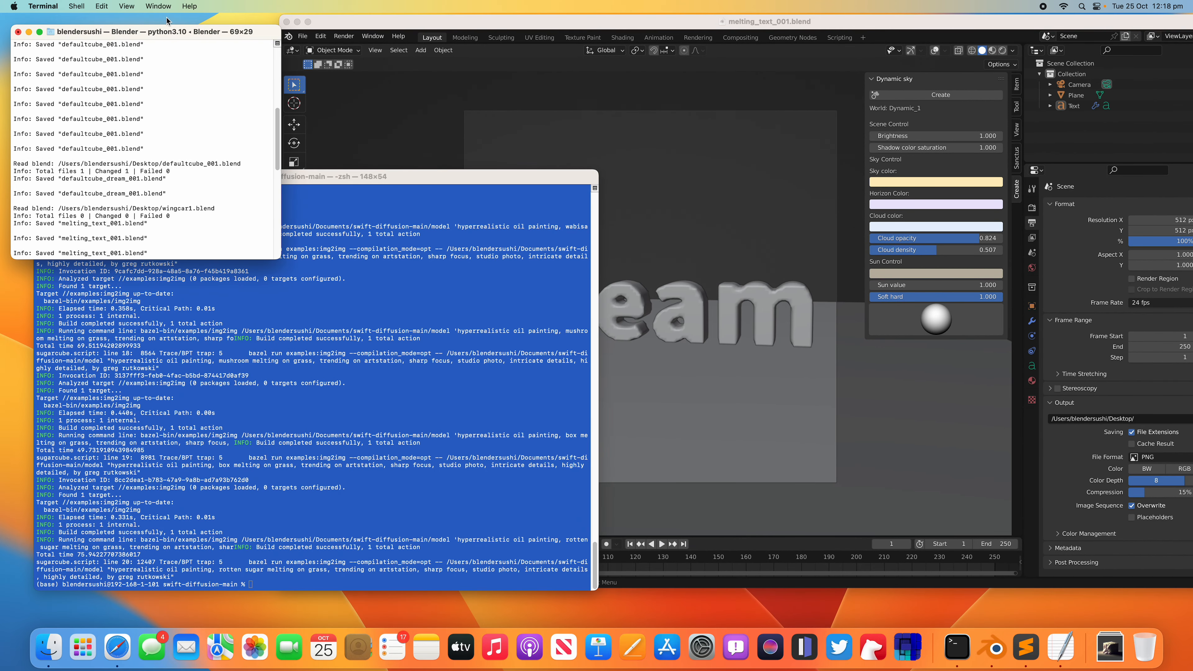
{"action": "left_click_drag", "start_coordinate": [168, 31], "coordinate": [282, 120]}
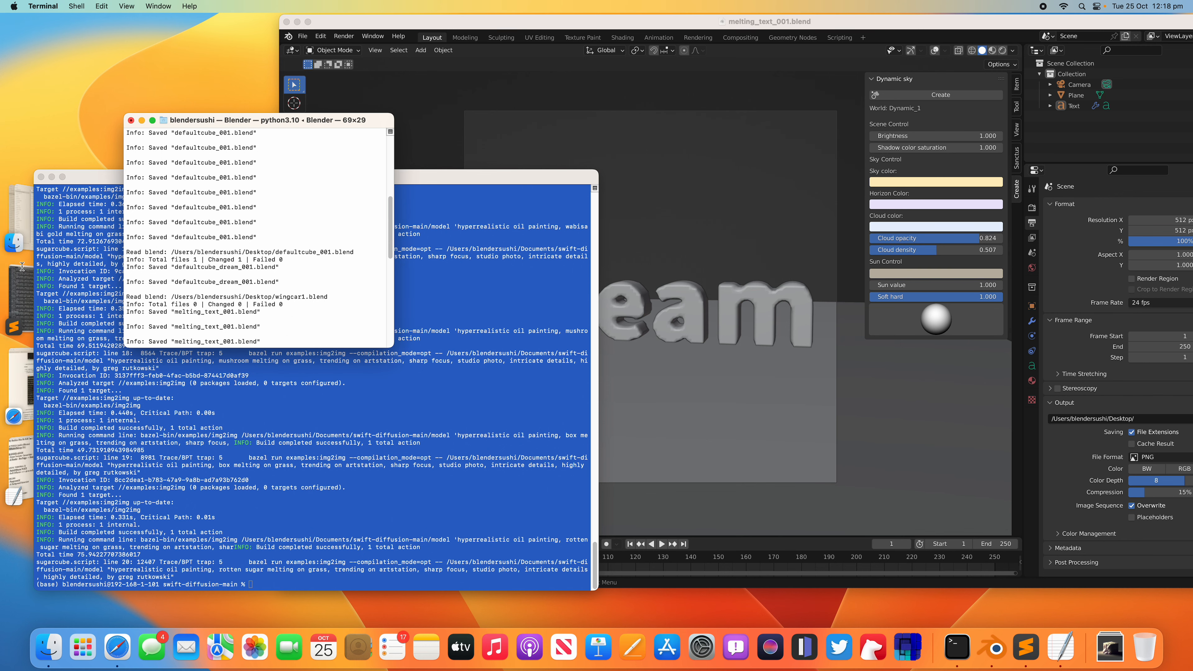
Return to the Safari wiki page and read through the server start, add-on preferences and Troubleshooting sections
{"action": "left_click", "coordinate": [17, 409]}
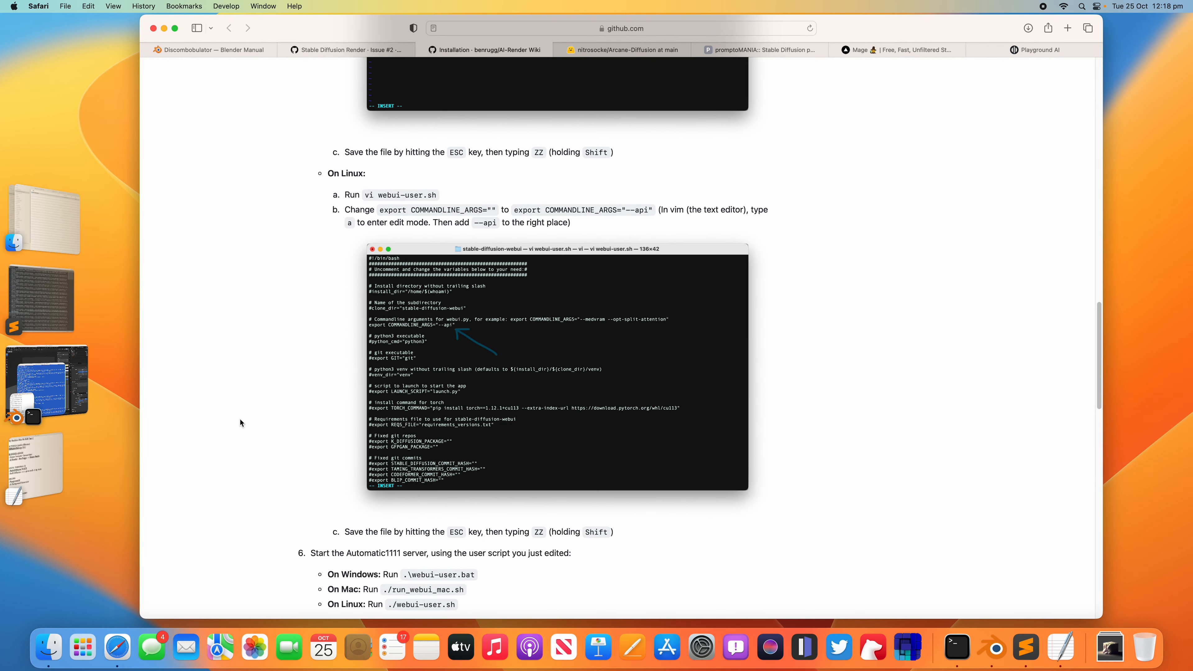
{"action": "scroll", "coordinate": [264, 413], "scroll_direction": "down", "scroll_amount": 10}
{"action": "scroll", "coordinate": [282, 407], "scroll_direction": "down", "scroll_amount": 5}
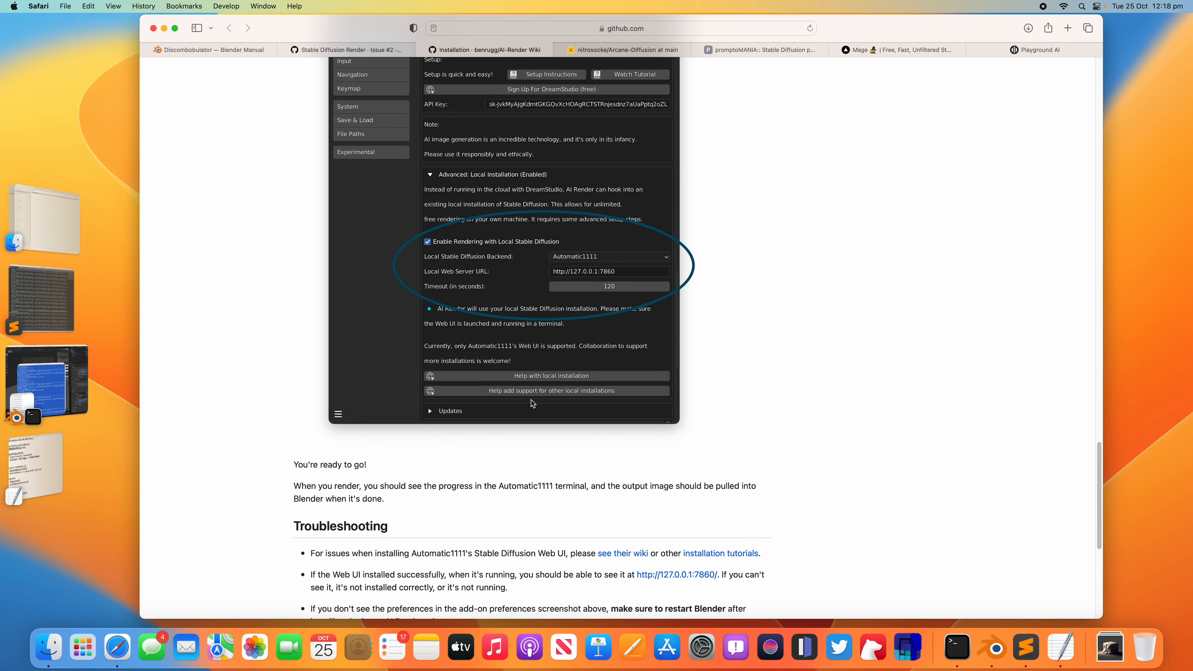
{"action": "scroll", "coordinate": [478, 407], "scroll_direction": "down", "scroll_amount": 8}
Switch to Blender, move its window fully on screen, and look through the properties for the AI Render section in the render settings
{"action": "left_click", "coordinate": [74, 371]}
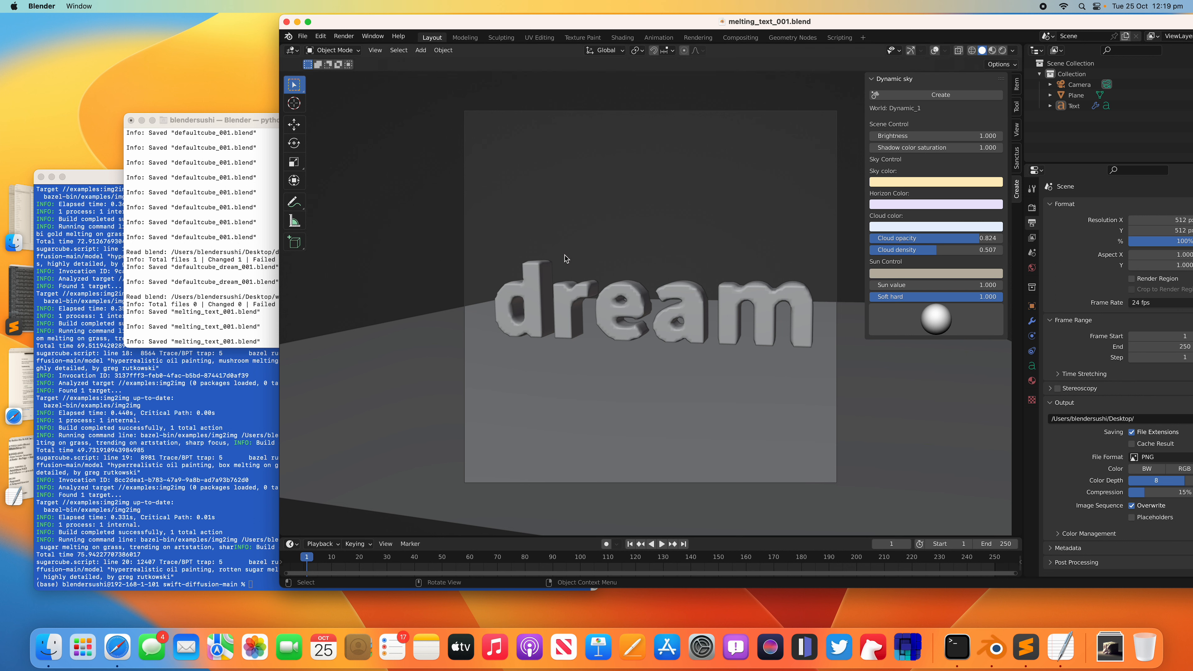
{"action": "left_click_drag", "start_coordinate": [953, 21], "coordinate": [715, 21]}
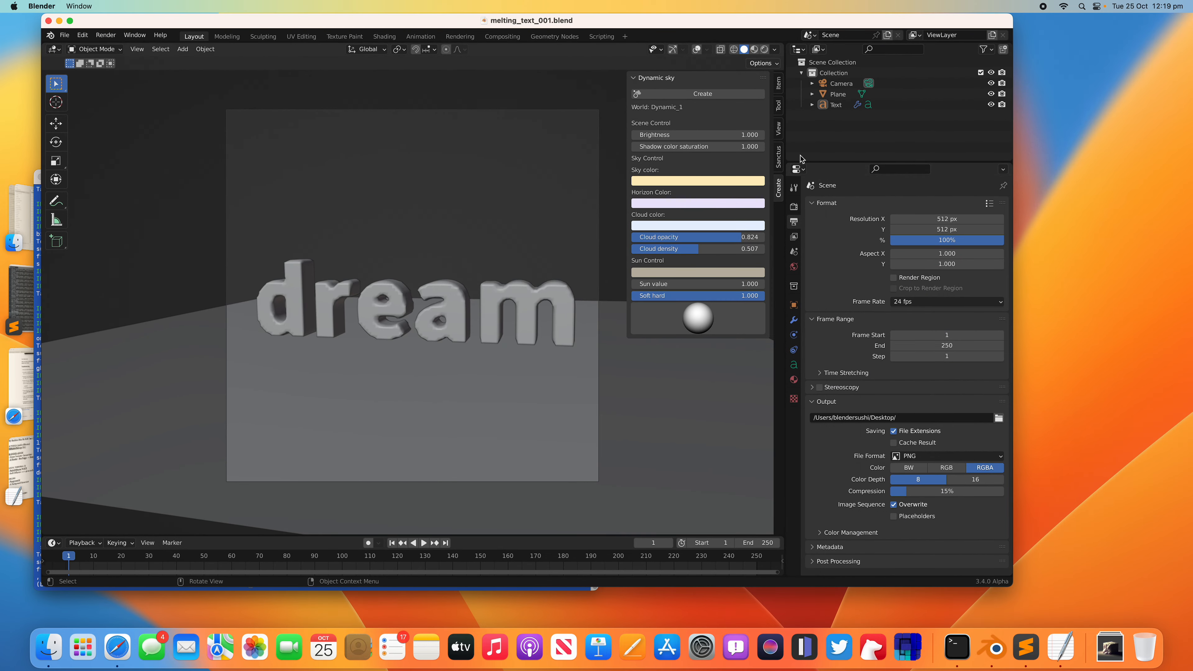
{"action": "left_click", "coordinate": [795, 235]}
{"action": "left_click", "coordinate": [794, 252]}
{"action": "left_click", "coordinate": [796, 266]}
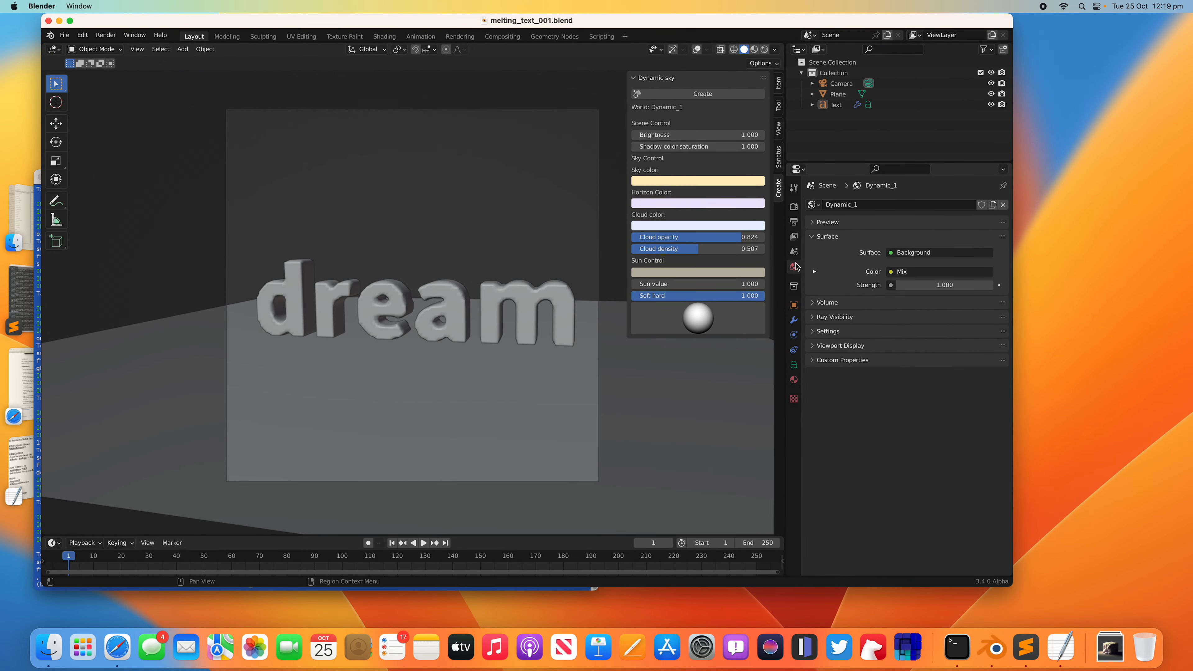
{"action": "left_click", "coordinate": [795, 286]}
{"action": "left_click", "coordinate": [794, 305]}
{"action": "left_click", "coordinate": [795, 320]}
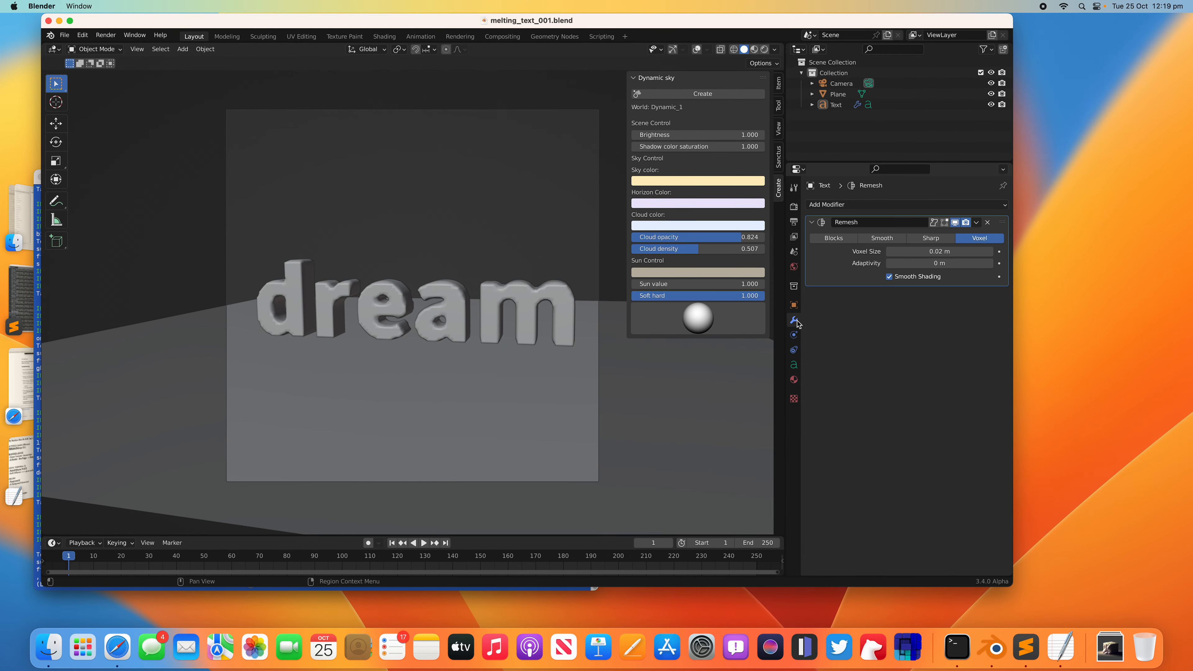
{"action": "left_click", "coordinate": [794, 207]}
{"action": "scroll", "coordinate": [935, 470], "scroll_direction": "down", "scroll_amount": 5}
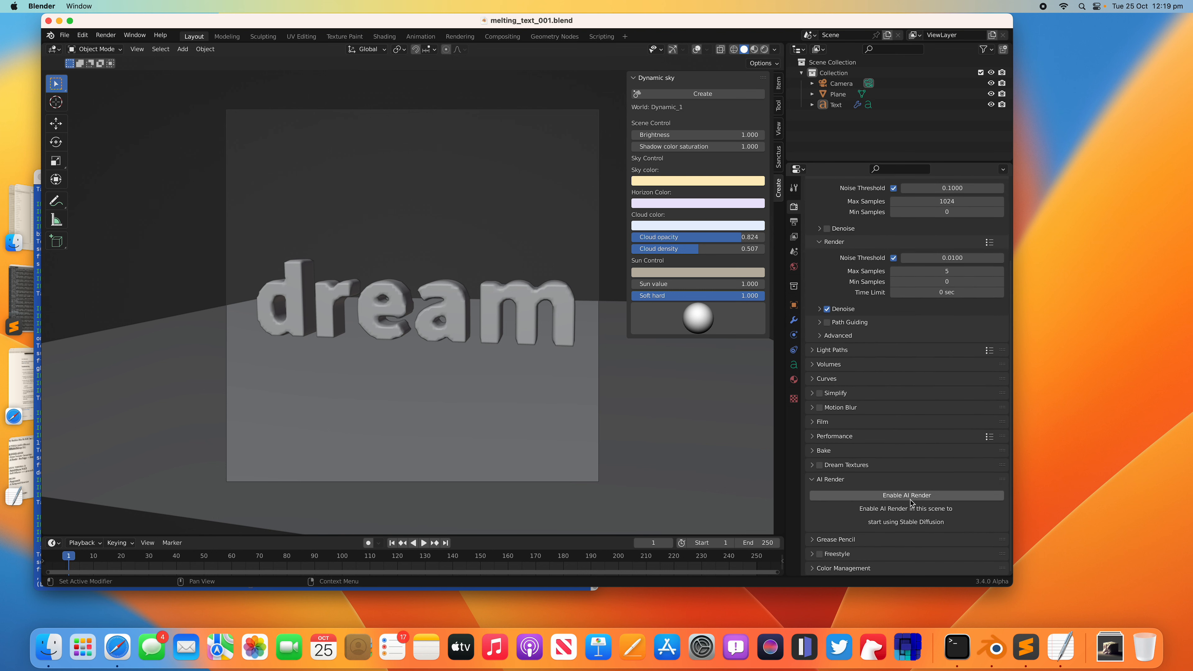
Quit Blender, review the end of its log in the terminal, and close that terminal window
{"action": "left_click", "coordinate": [48, 21]}
{"action": "left_click_drag", "start_coordinate": [213, 123], "coordinate": [286, 66]}
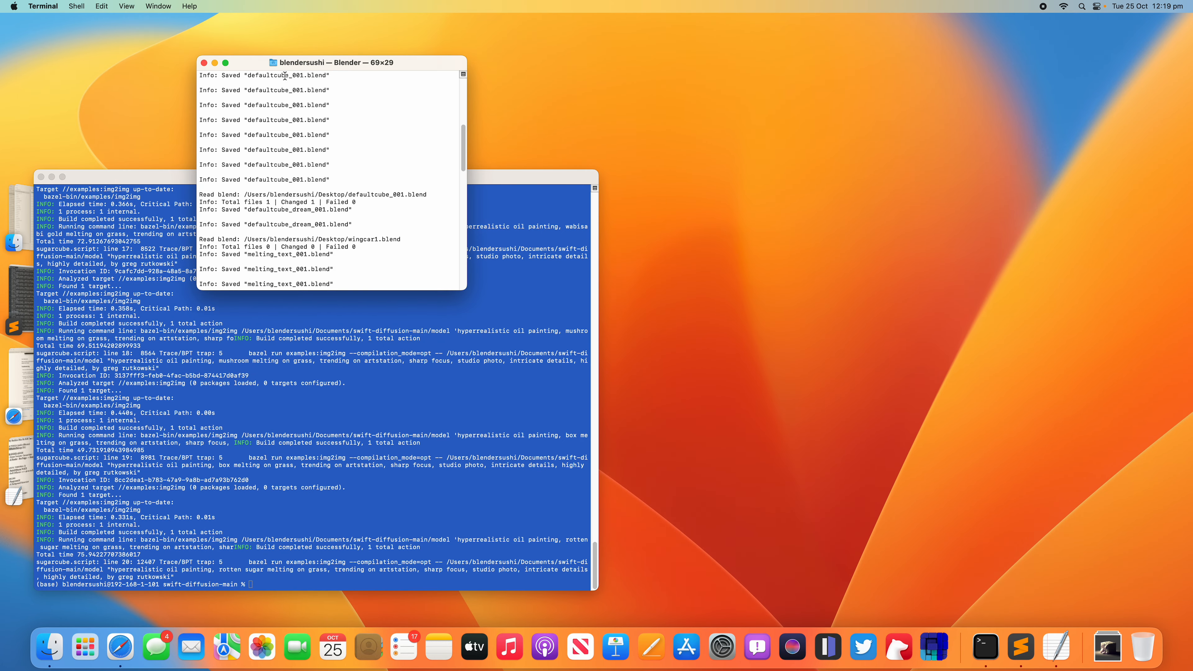
{"action": "scroll", "coordinate": [305, 160], "scroll_direction": "down", "scroll_amount": 10}
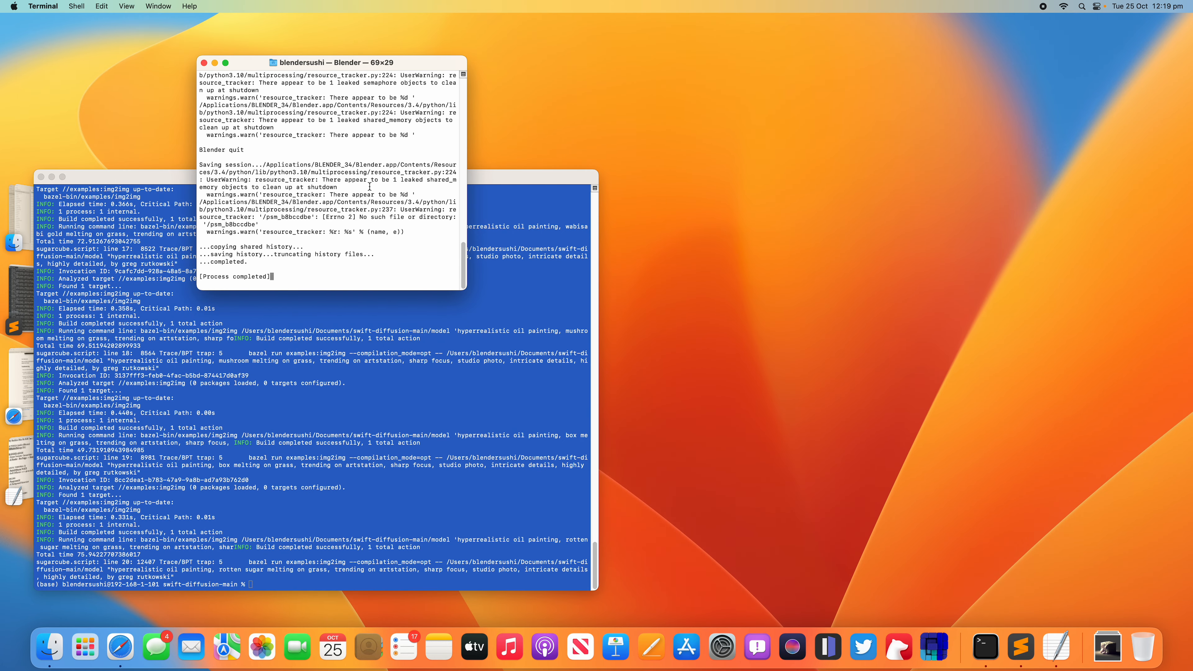
{"action": "left_click", "coordinate": [206, 64]}
{"action": "left_click", "coordinate": [253, 72]}
Launch Blender with a log terminal from the package contents of the BLENDER_34 app in Applications, and reposition the terminal window
{"action": "left_click", "coordinate": [1029, 277]}
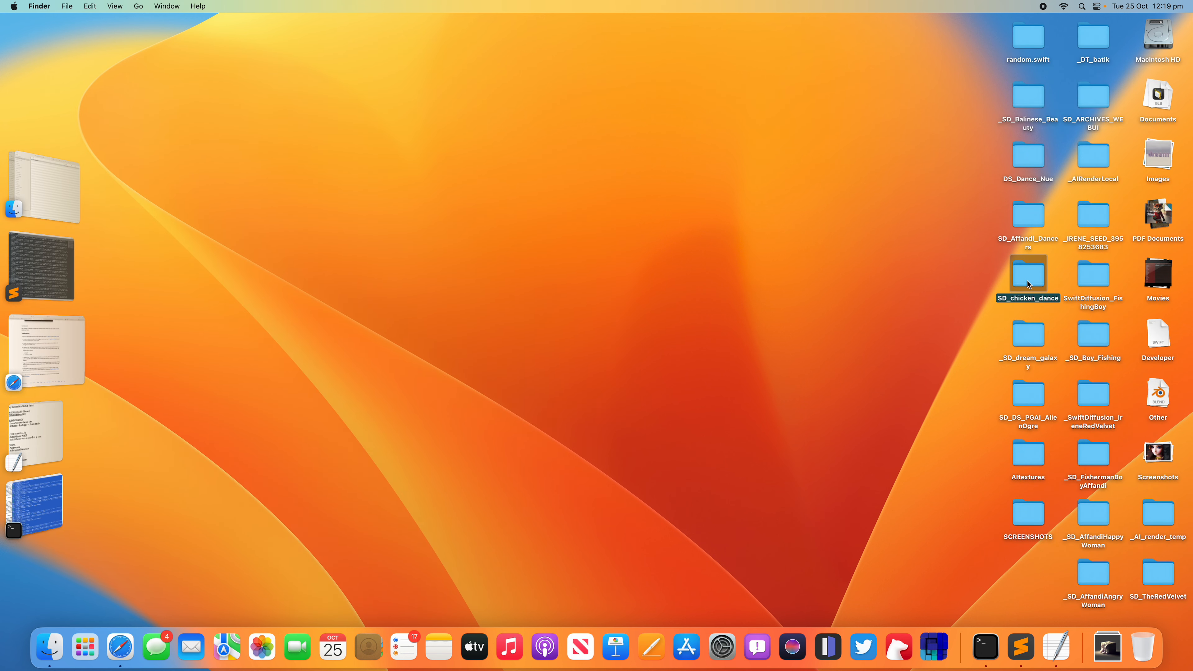
{"action": "double_click", "coordinate": [1028, 279]}
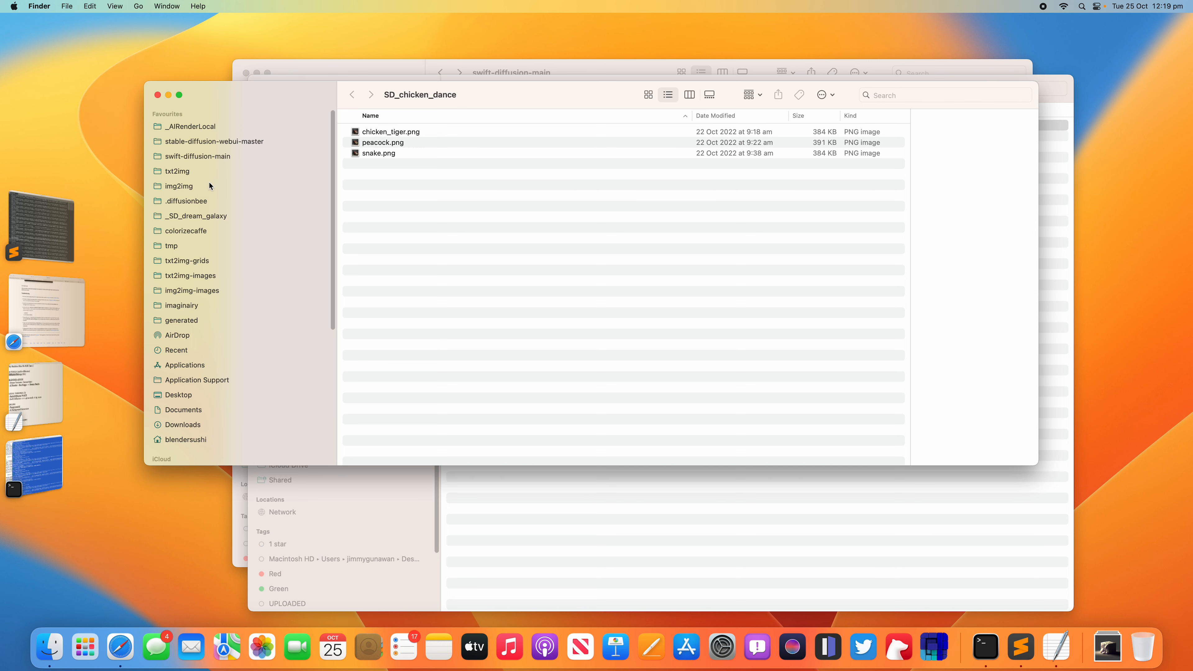
{"action": "left_click", "coordinate": [209, 366]}
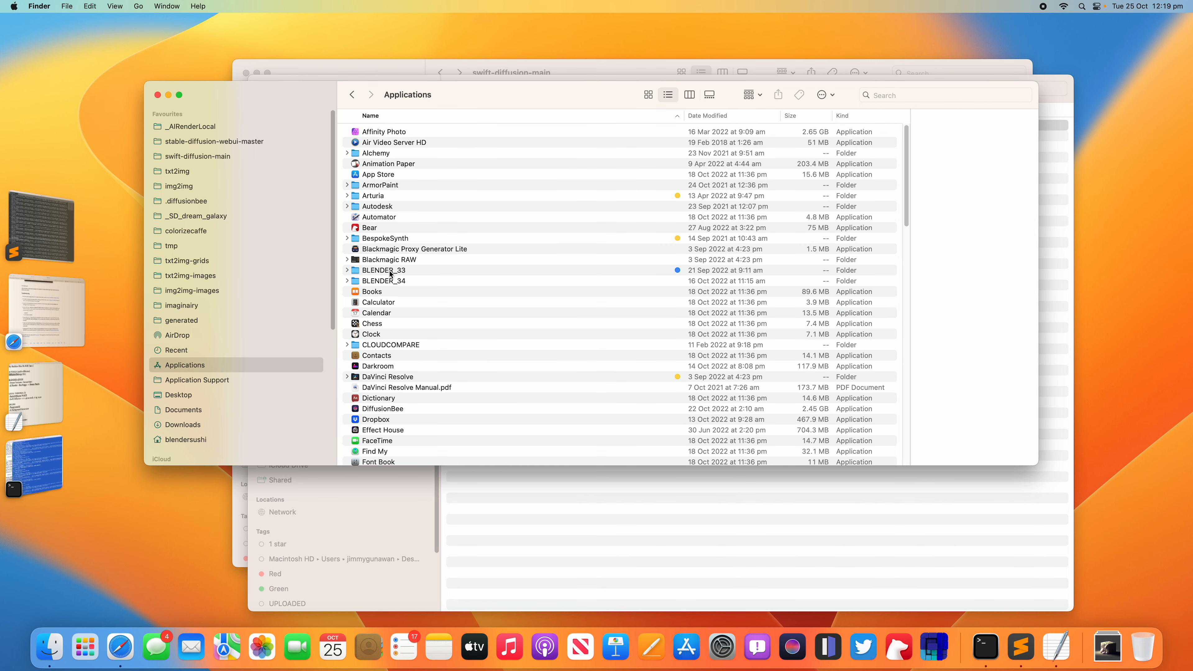
{"action": "double_click", "coordinate": [391, 281]}
{"action": "right_click", "coordinate": [387, 134]}
{"action": "left_click", "coordinate": [395, 152]}
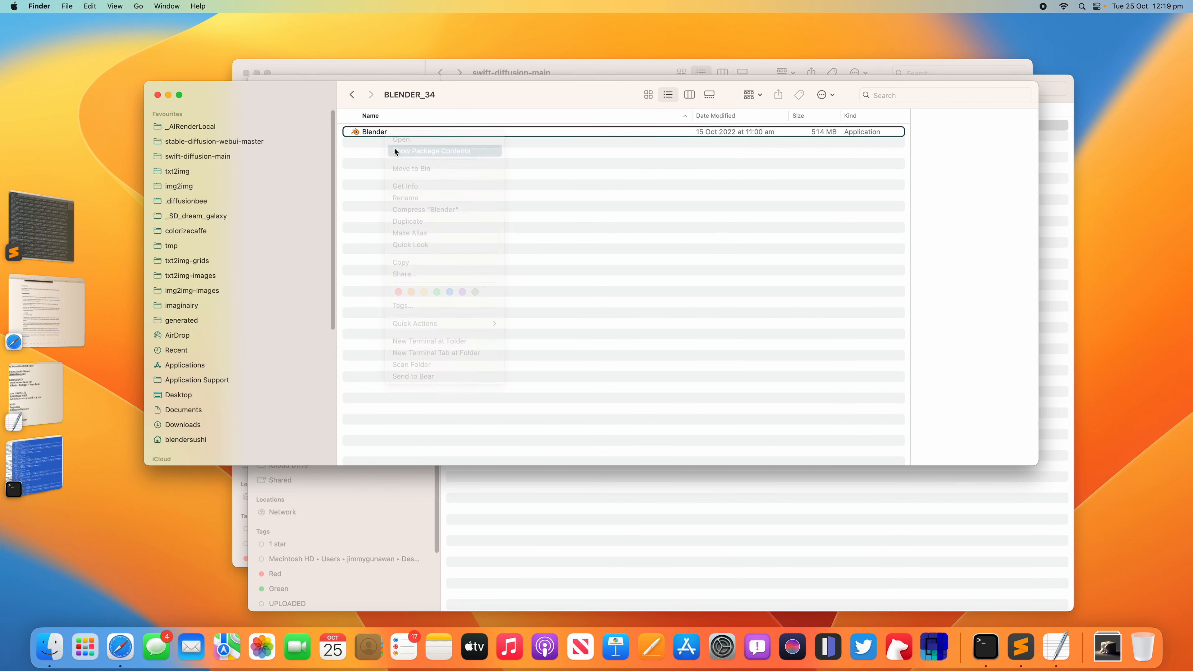
{"action": "double_click", "coordinate": [381, 155]}
{"action": "double_click", "coordinate": [376, 133]}
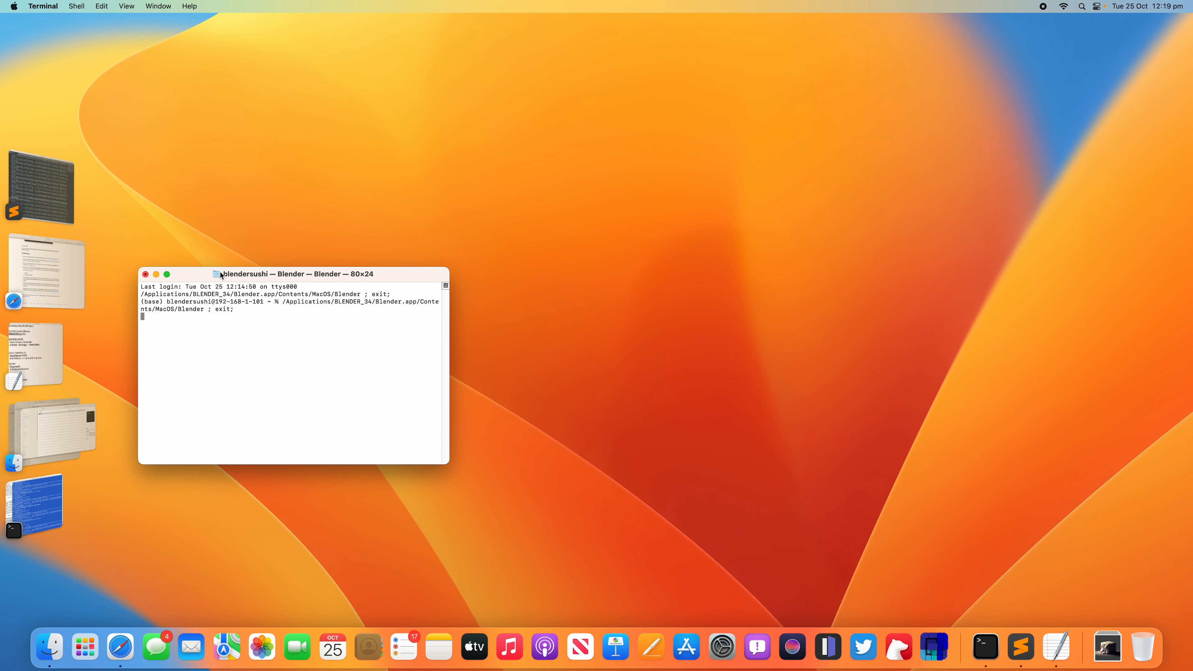
{"action": "left_click_drag", "start_coordinate": [222, 275], "coordinate": [186, 90]}
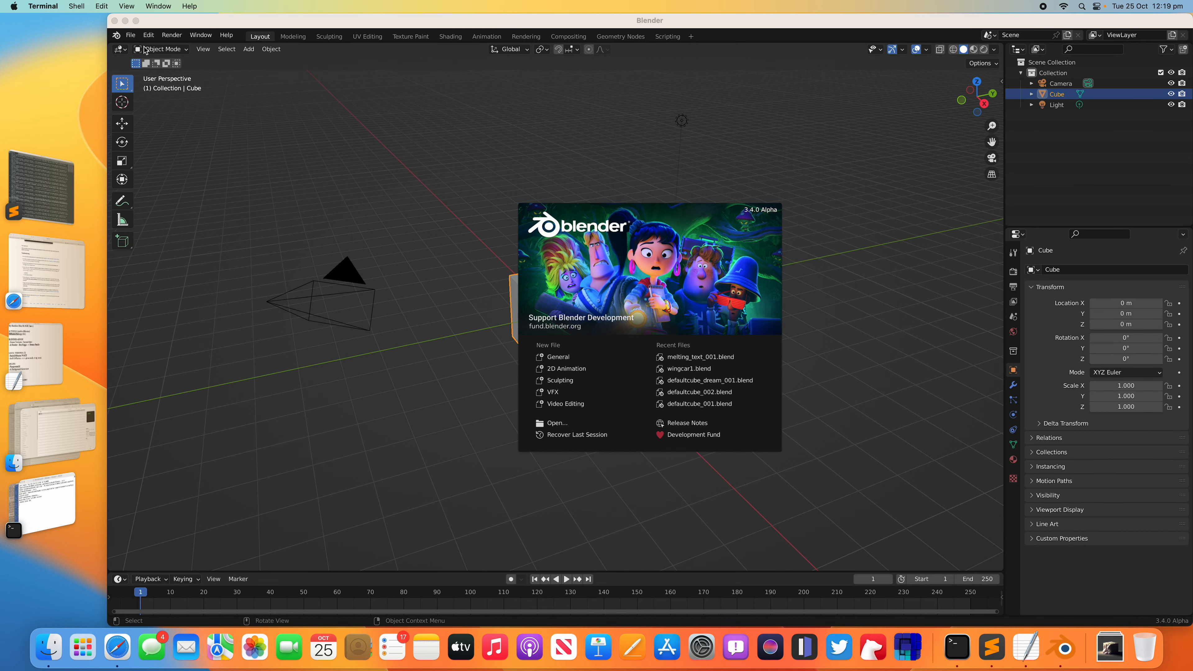
Open the recent file melting_text_001.blend and save it
{"action": "left_click", "coordinate": [131, 34]}
{"action": "mouse_move", "coordinate": [165, 70]}
{"action": "left_click", "coordinate": [231, 71]}
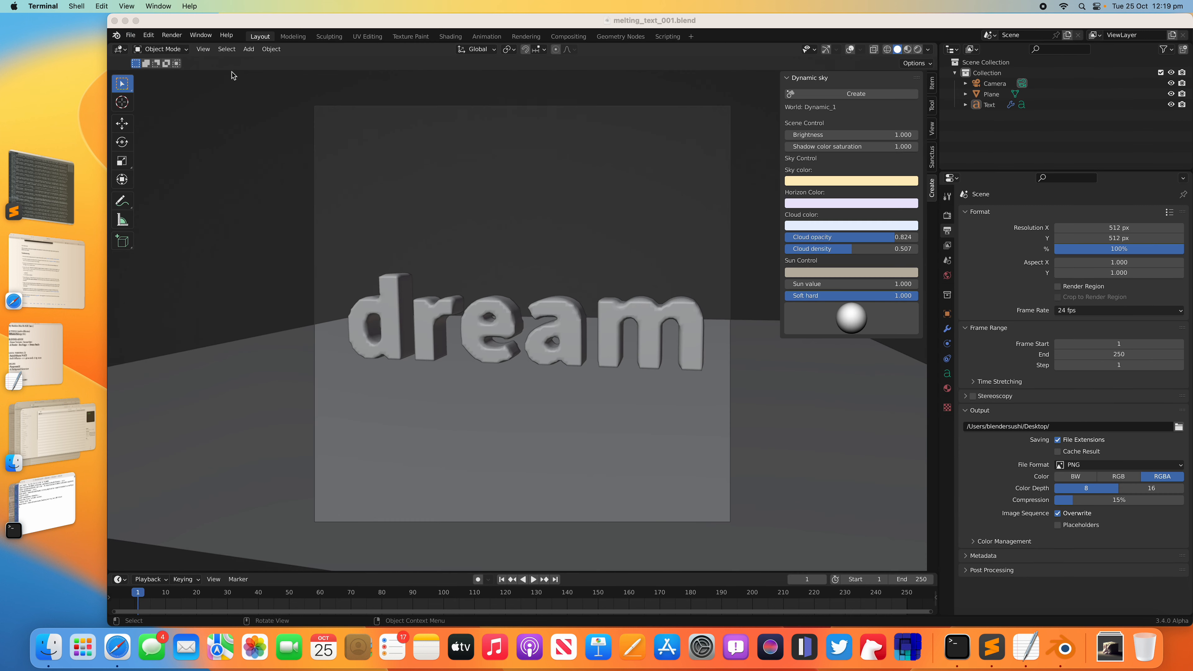
{"action": "key", "text": "super+s"}
Enable AI Render for the scene in the render properties
{"action": "left_click", "coordinate": [947, 217]}
{"action": "left_click", "coordinate": [947, 230]}
{"action": "left_click", "coordinate": [948, 215]}
{"action": "scroll", "coordinate": [1029, 477], "scroll_direction": "down", "scroll_amount": 3}
{"action": "scroll", "coordinate": [1029, 477], "scroll_direction": "down", "scroll_amount": 2}
{"action": "left_click", "coordinate": [1079, 534]}
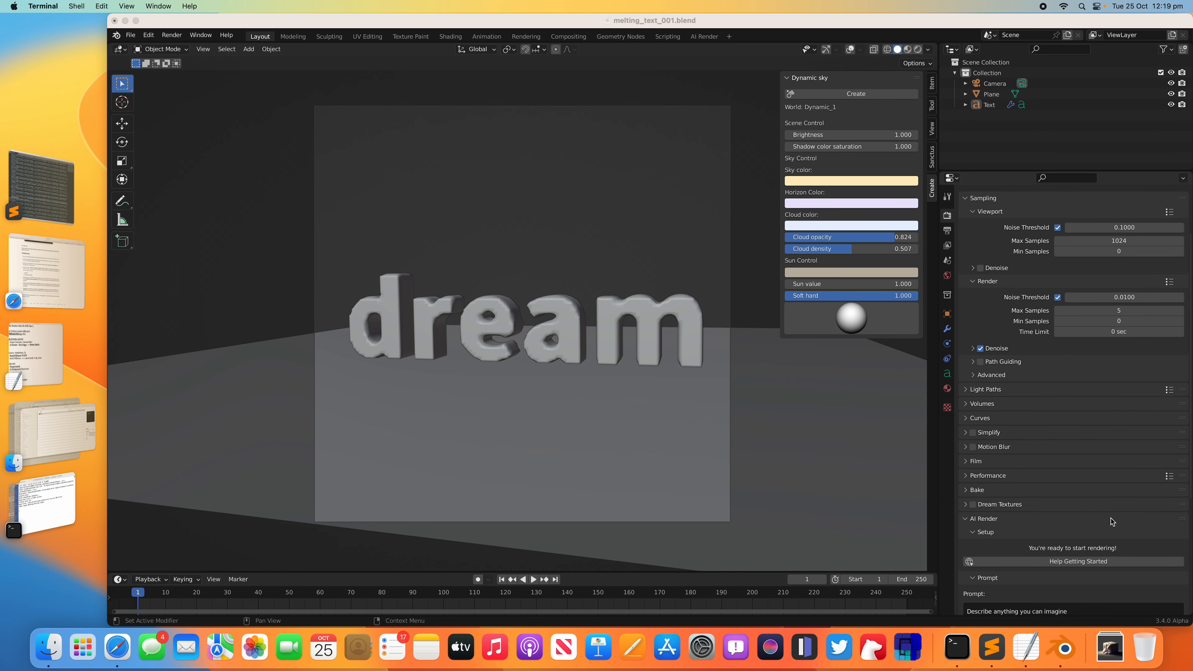
Move the AI Render section above Light Paths and set its preset style to Wadim Kashin
{"action": "left_click_drag", "start_coordinate": [1179, 523], "coordinate": [1087, 370]}
{"action": "scroll", "coordinate": [1087, 370], "scroll_direction": "down", "scroll_amount": 5}
{"action": "left_click", "coordinate": [1075, 340]}
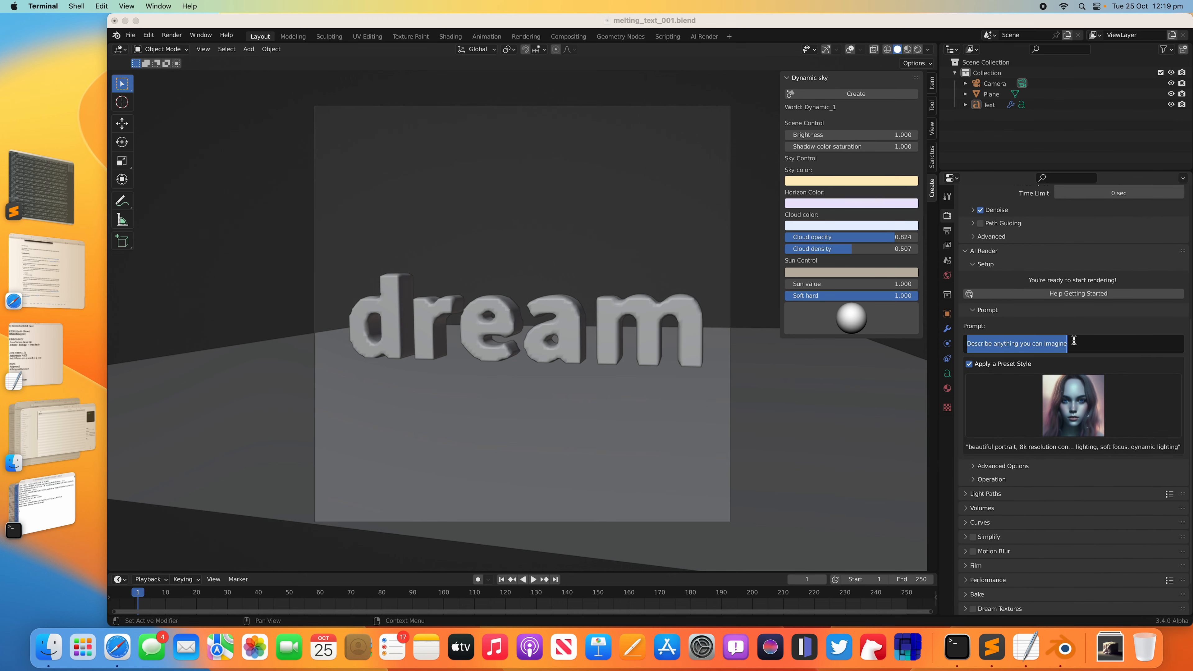
{"action": "left_click", "coordinate": [1060, 420]}
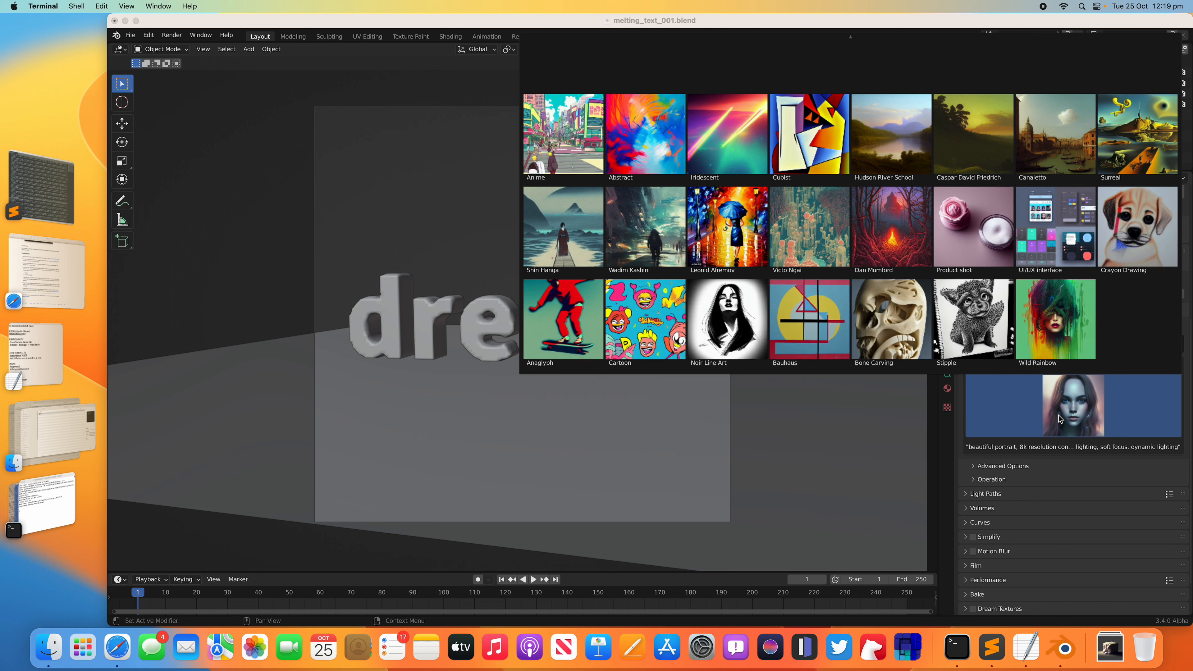
{"action": "left_click", "coordinate": [656, 218]}
{"action": "scroll", "coordinate": [1053, 434], "scroll_direction": "down", "scroll_amount": 2}
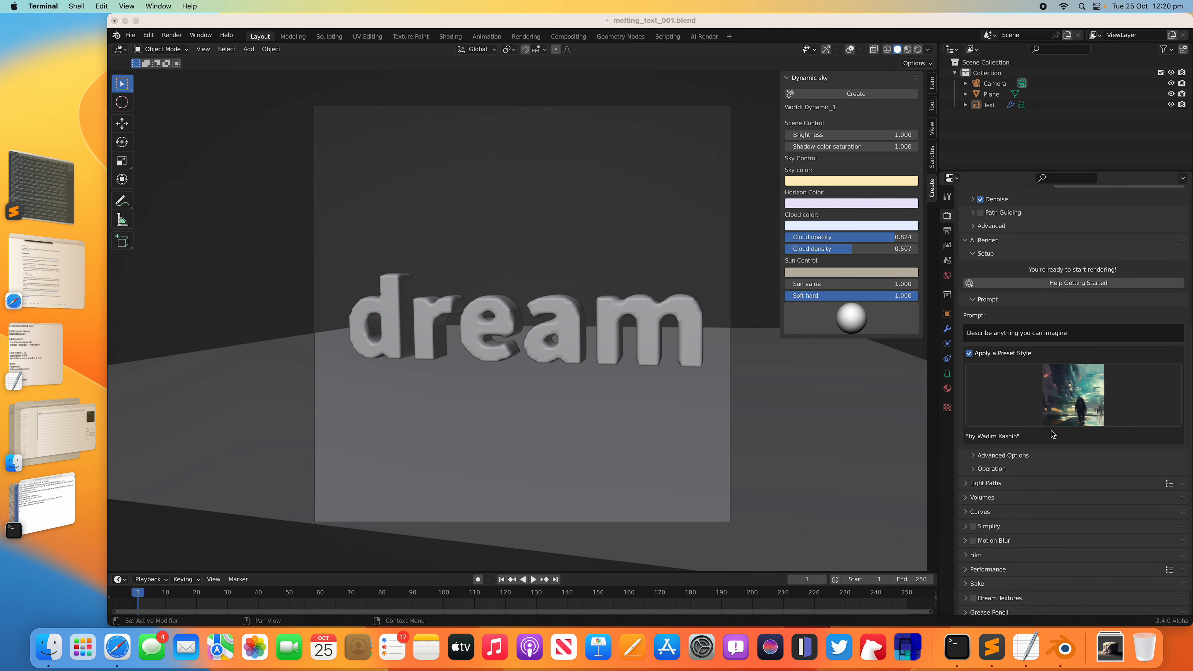
In AI Render's advanced options, set Steps to 20 and Image Similarity to 0.45
{"action": "left_click", "coordinate": [1007, 427]}
{"action": "scroll", "coordinate": [1044, 451], "scroll_direction": "down", "scroll_amount": 3}
{"action": "left_click", "coordinate": [1132, 401]}
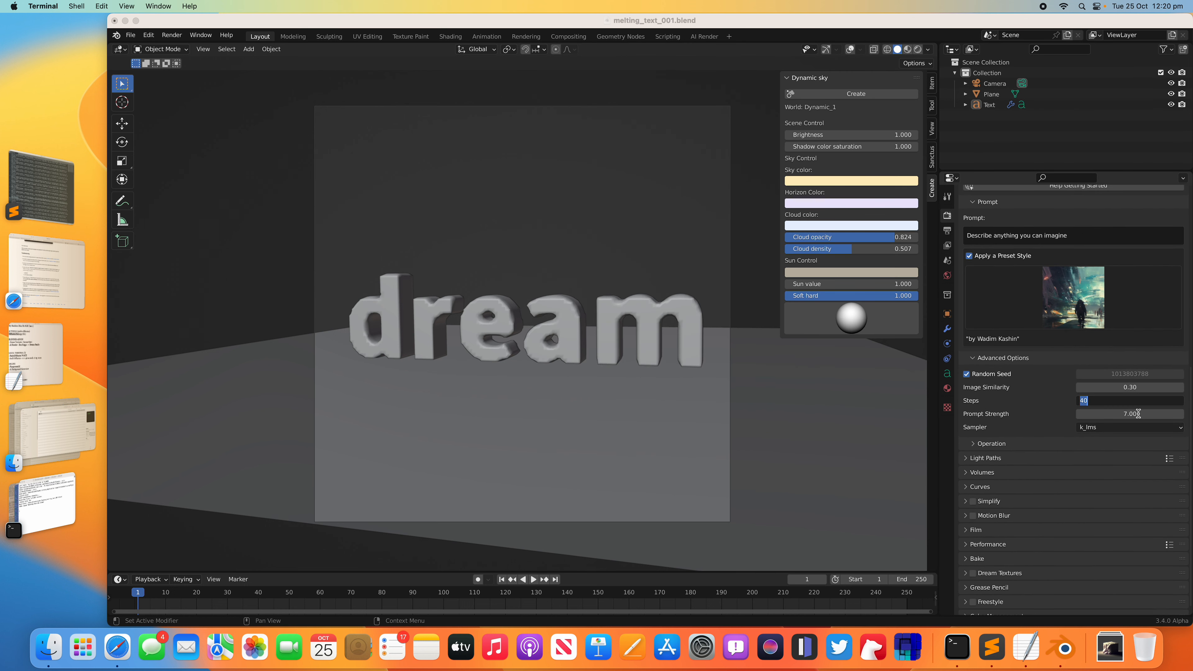
{"action": "type", "text": "20"}
{"action": "key", "text": "Return"}
{"action": "scroll", "coordinate": [1129, 414], "scroll_direction": "down", "scroll_amount": 1}
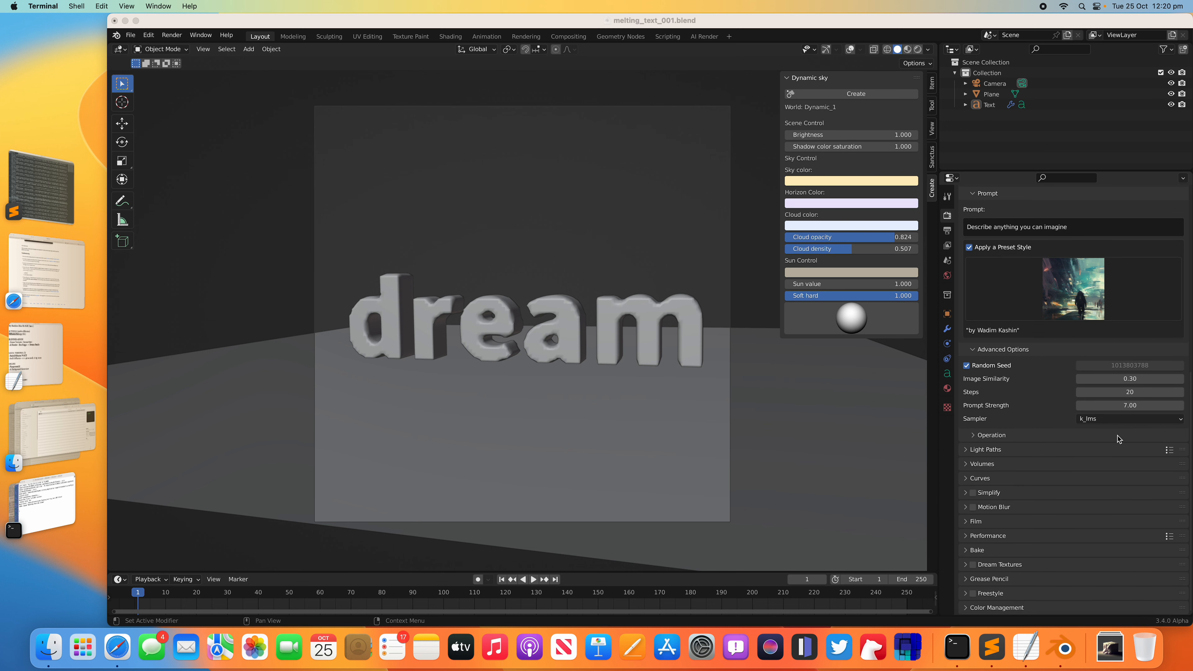
{"action": "left_click", "coordinate": [1142, 380]}
{"action": "type", "text": ".45"}
{"action": "key", "text": "Return"}
In AI Render's operation settings, enable automatic saving of both the 'Before' and 'After' images
{"action": "left_click", "coordinate": [1022, 435]}
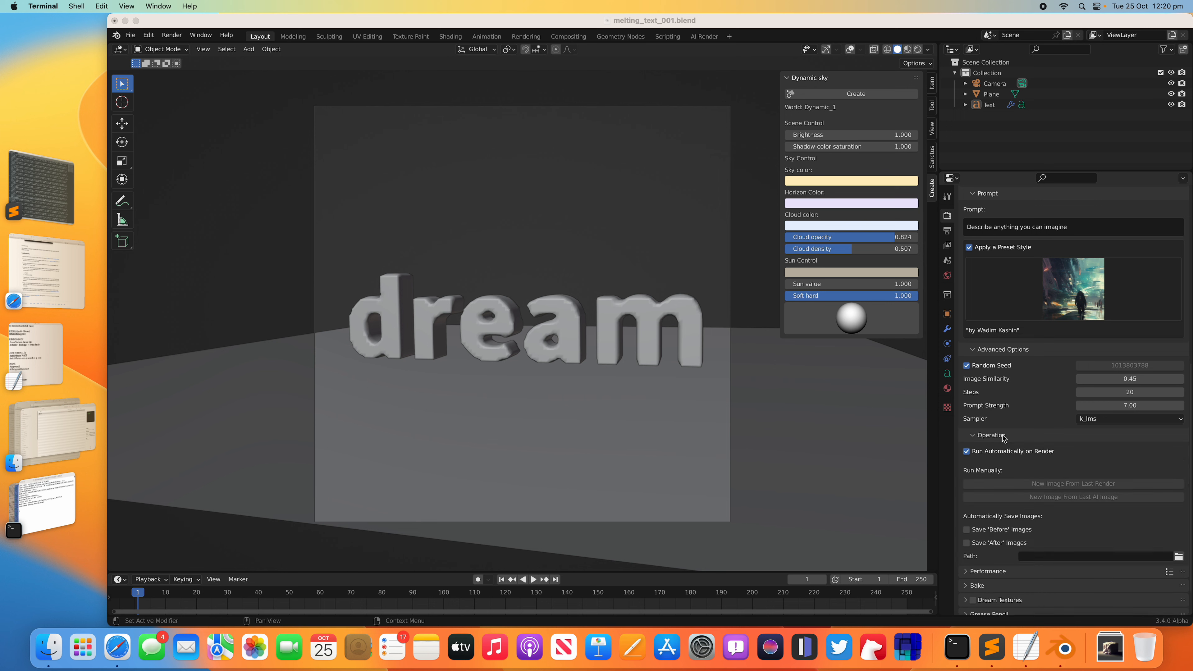
{"action": "scroll", "coordinate": [1059, 472], "scroll_direction": "down", "scroll_amount": 2}
{"action": "scroll", "coordinate": [1059, 472], "scroll_direction": "down", "scroll_amount": 2}
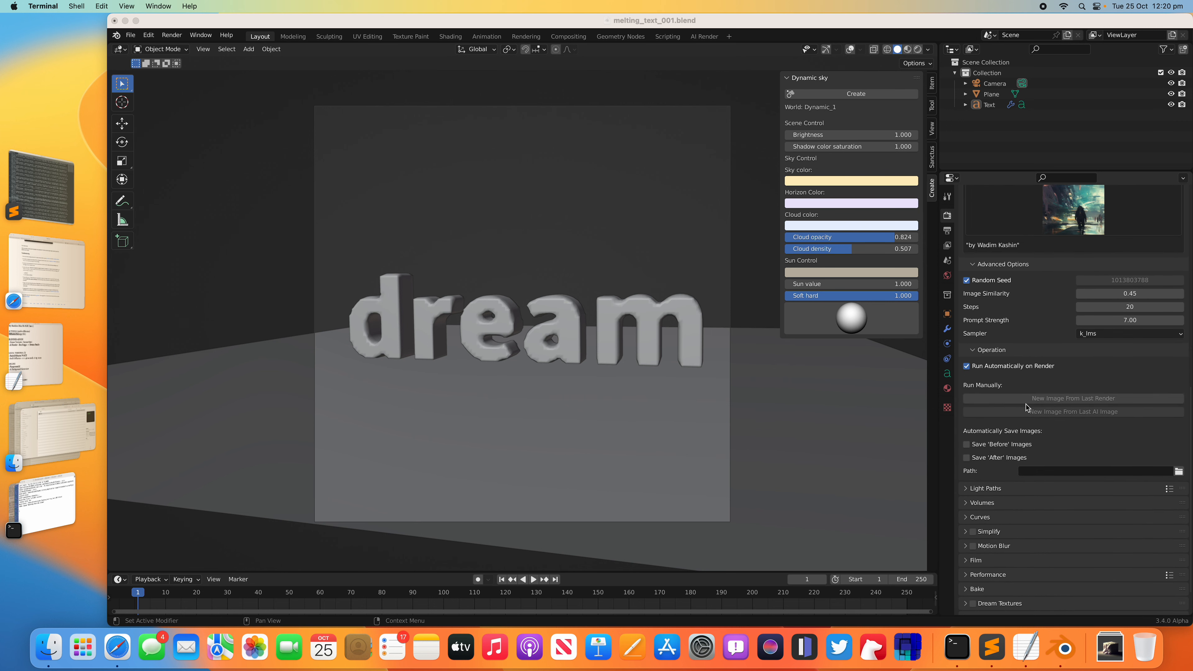
{"action": "scroll", "coordinate": [1027, 413], "scroll_direction": "down", "scroll_amount": 1}
{"action": "left_click_drag", "start_coordinate": [976, 423], "coordinate": [980, 437]}
Set the automatic image save path to the Desktop's _AI_render_temp folder and save the Blender file
{"action": "left_click", "coordinate": [1179, 450]}
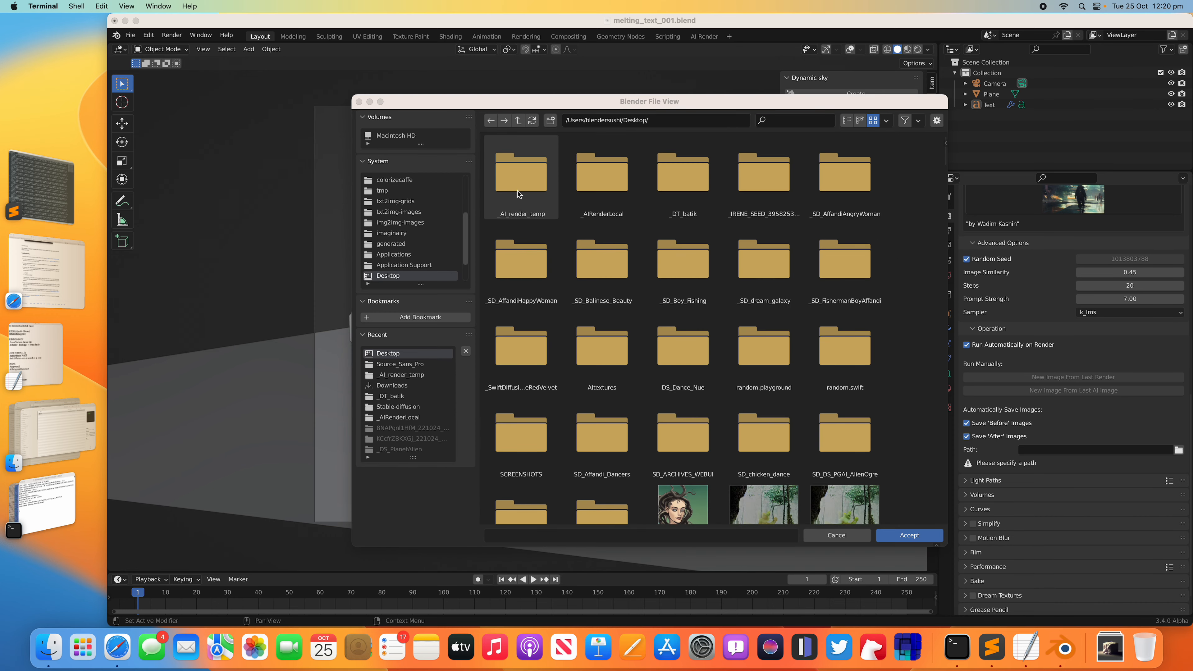
{"action": "double_click", "coordinate": [596, 184]}
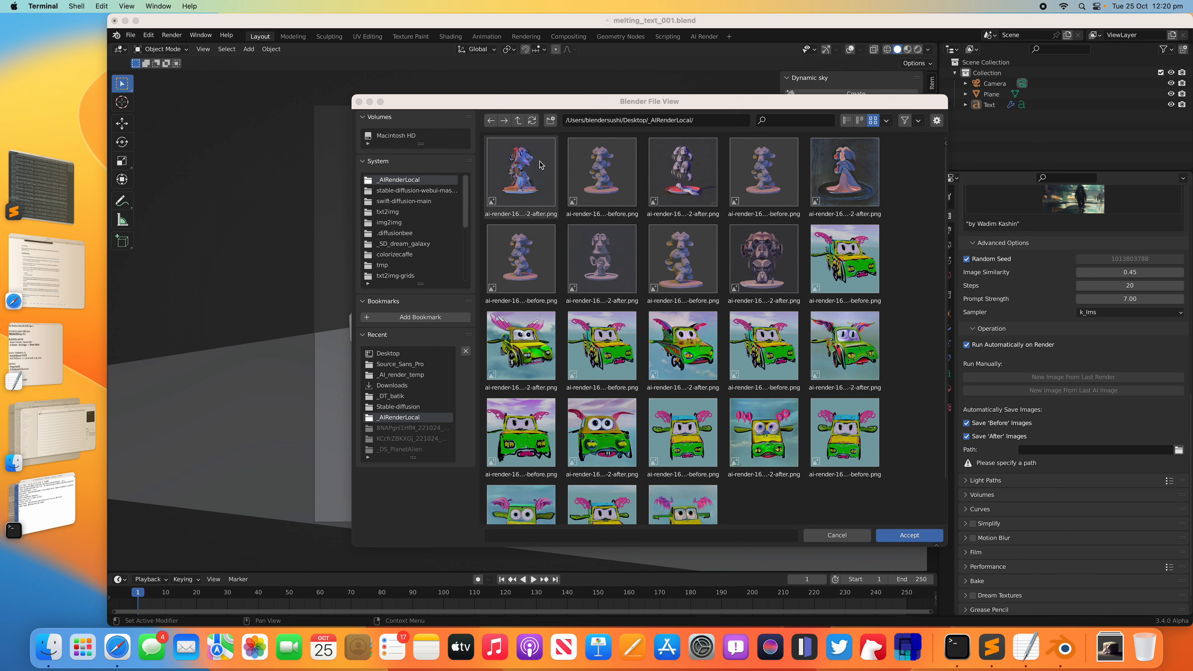
{"action": "left_click", "coordinate": [518, 120]}
{"action": "double_click", "coordinate": [521, 171]}
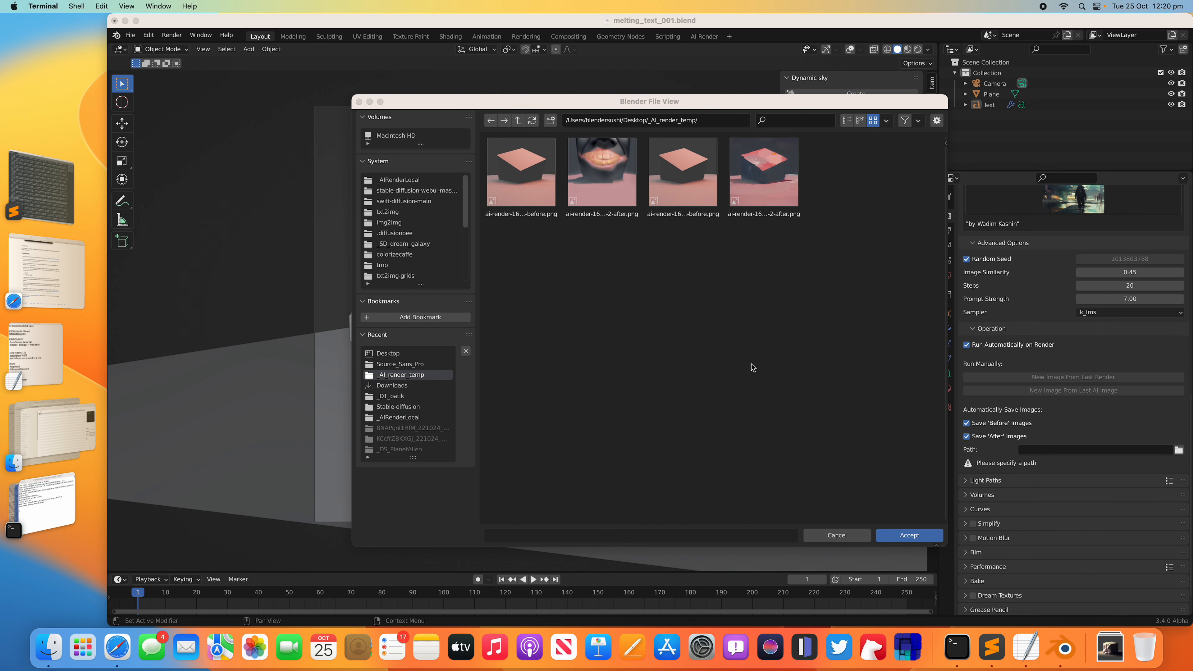
{"action": "left_click", "coordinate": [901, 535]}
{"action": "key", "text": "super+s"}
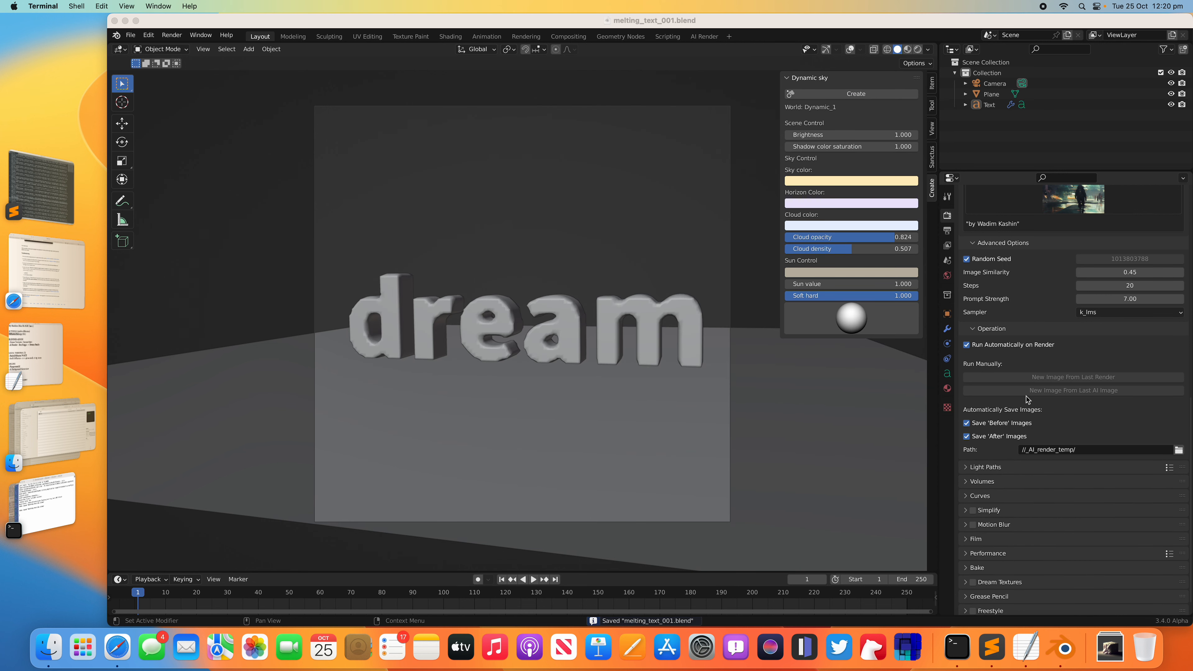
Copy the "wabisabi giant sculpture made of random mechanical parts melting on sands" prompt from the Playground AI page in Safari
{"action": "scroll", "coordinate": [1065, 363], "scroll_direction": "up", "scroll_amount": 4}
{"action": "scroll", "coordinate": [1071, 353], "scroll_direction": "down", "scroll_amount": 2}
{"action": "scroll", "coordinate": [1073, 425], "scroll_direction": "up", "scroll_amount": 7}
{"action": "left_click", "coordinate": [1032, 288]}
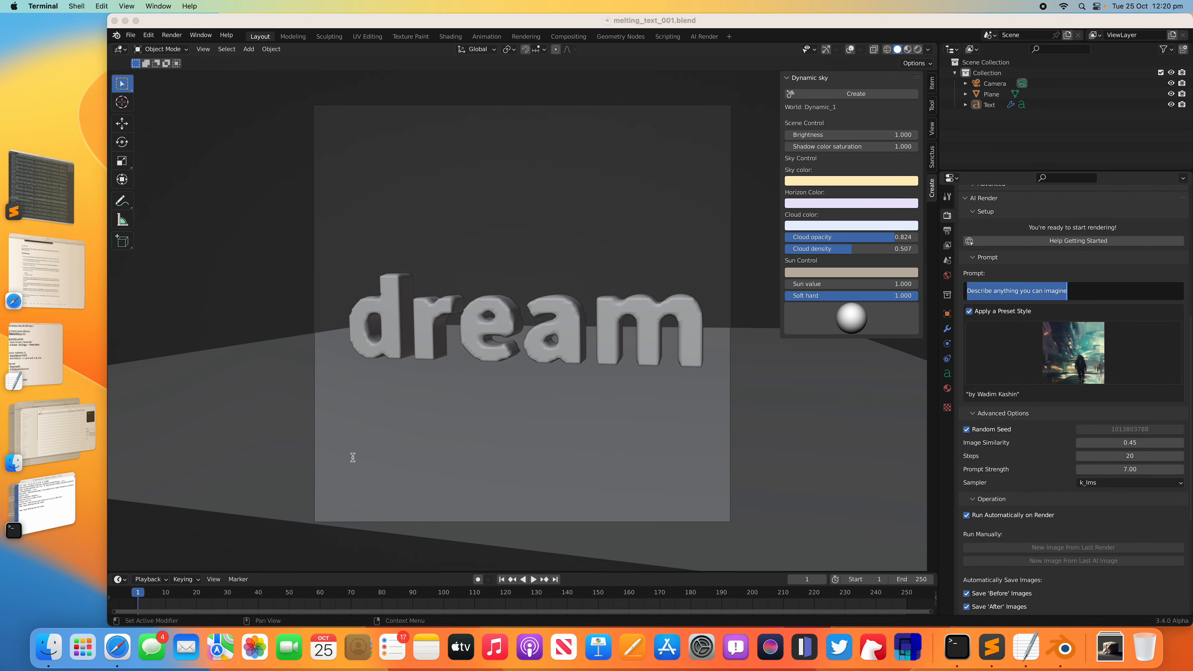
{"action": "left_click", "coordinate": [118, 648]}
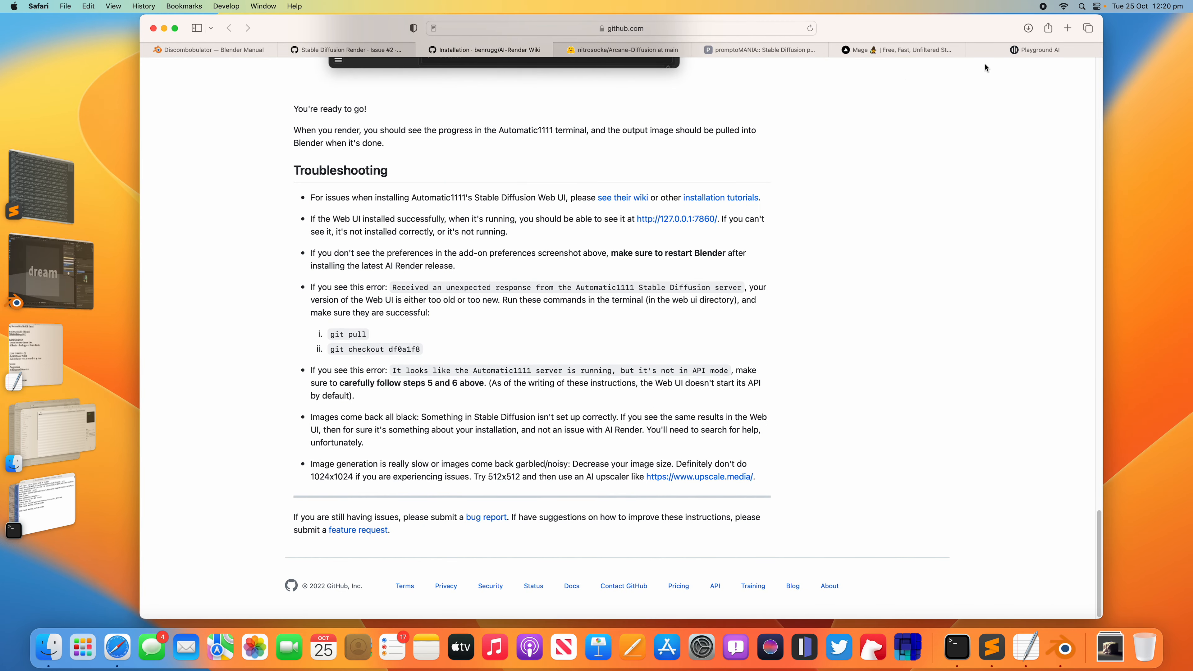
{"action": "left_click", "coordinate": [1037, 51]}
{"action": "triple_click", "coordinate": [232, 172]}
{"action": "key", "text": "super+c"}
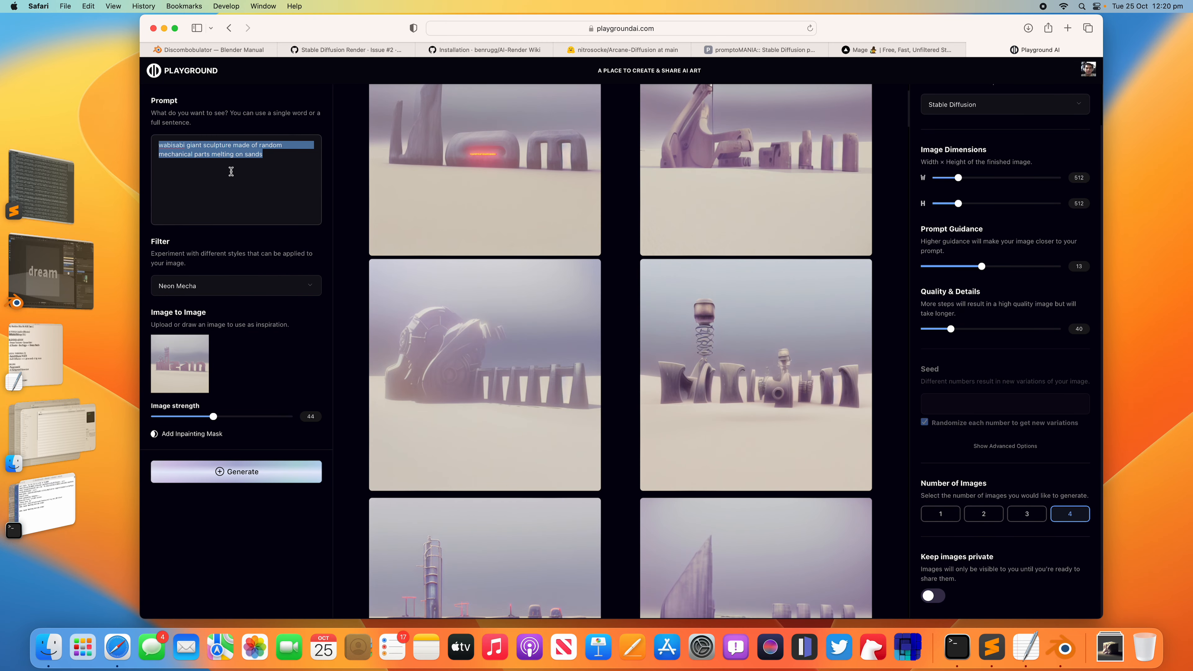
{"action": "left_click", "coordinate": [265, 210]}
{"action": "mouse_move", "coordinate": [446, 231]}
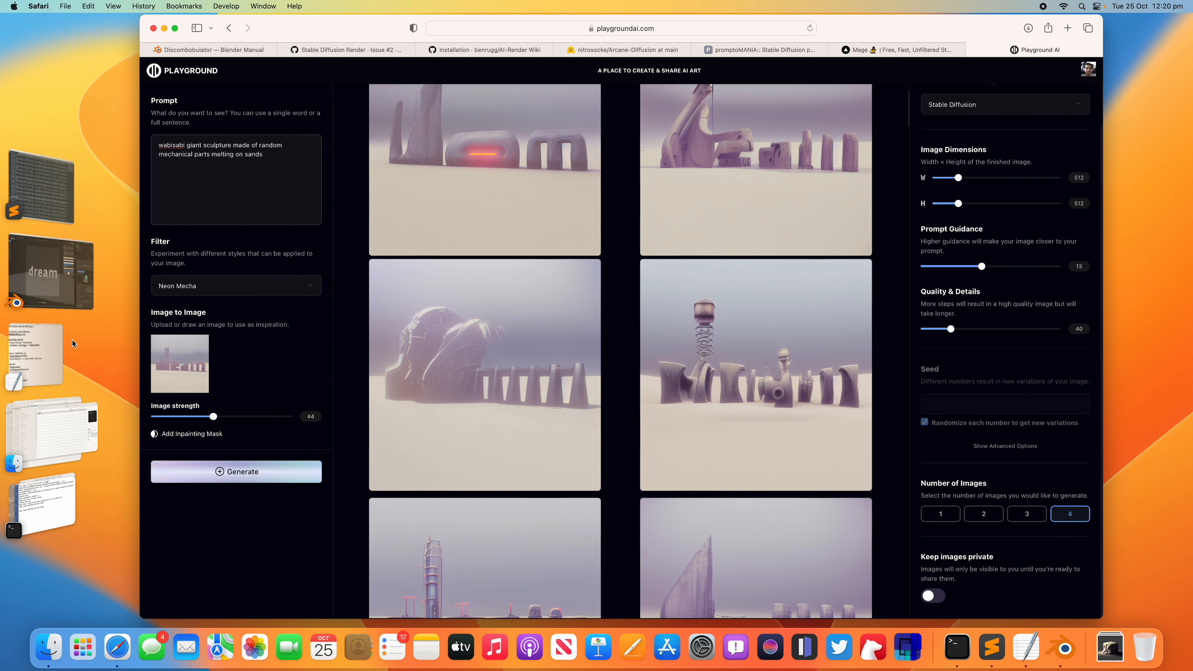
In Blender, paste the copied text as the AI Render prompt, append "grunge photorealistic greg rutkowski", and save the file
{"action": "left_click", "coordinate": [51, 272]}
{"action": "left_click", "coordinate": [1105, 292]}
{"action": "key", "text": "super+v"}
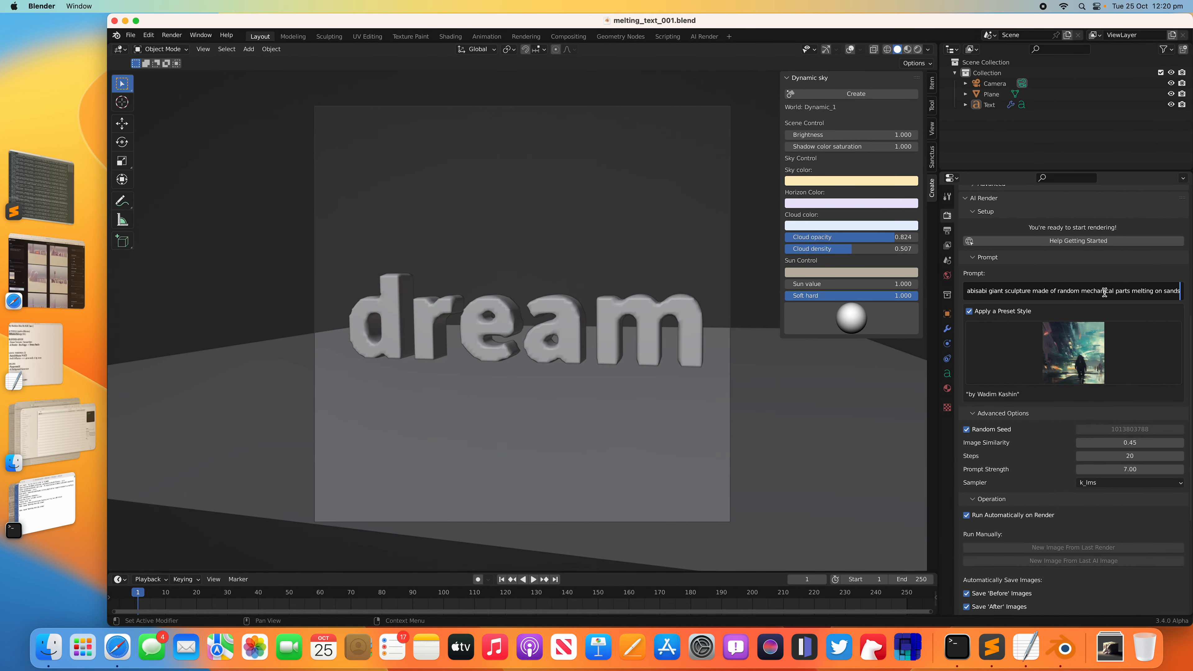
{"action": "type", "text": "grunge"}
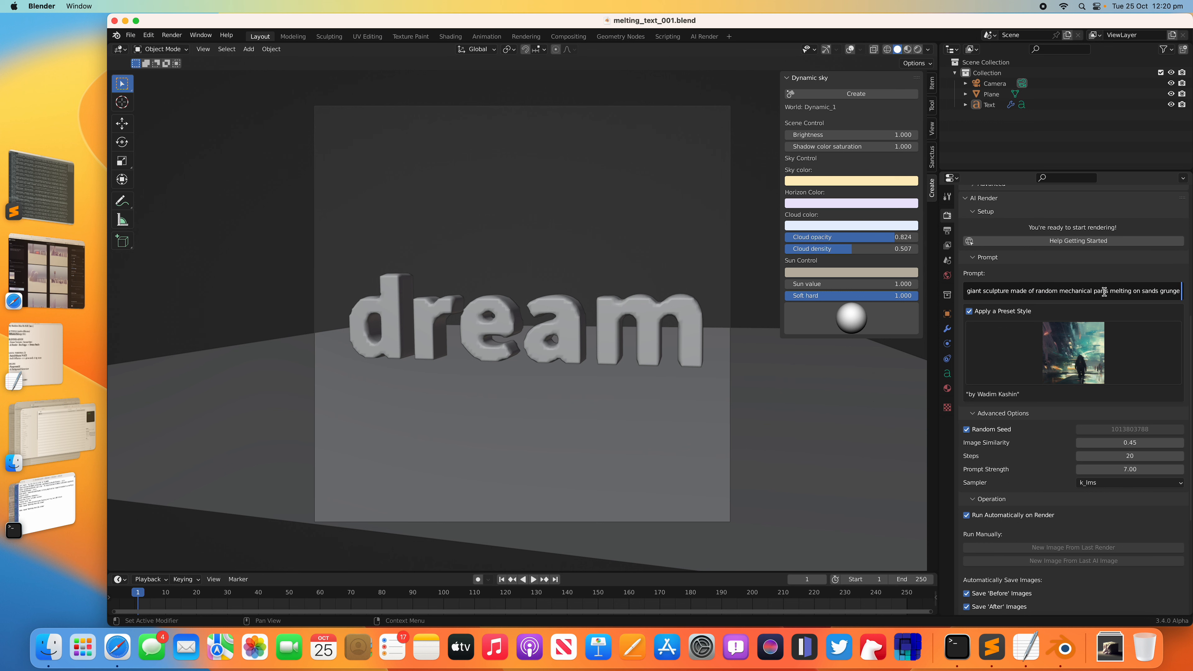
{"action": "type", "text": " photorealistic g"}
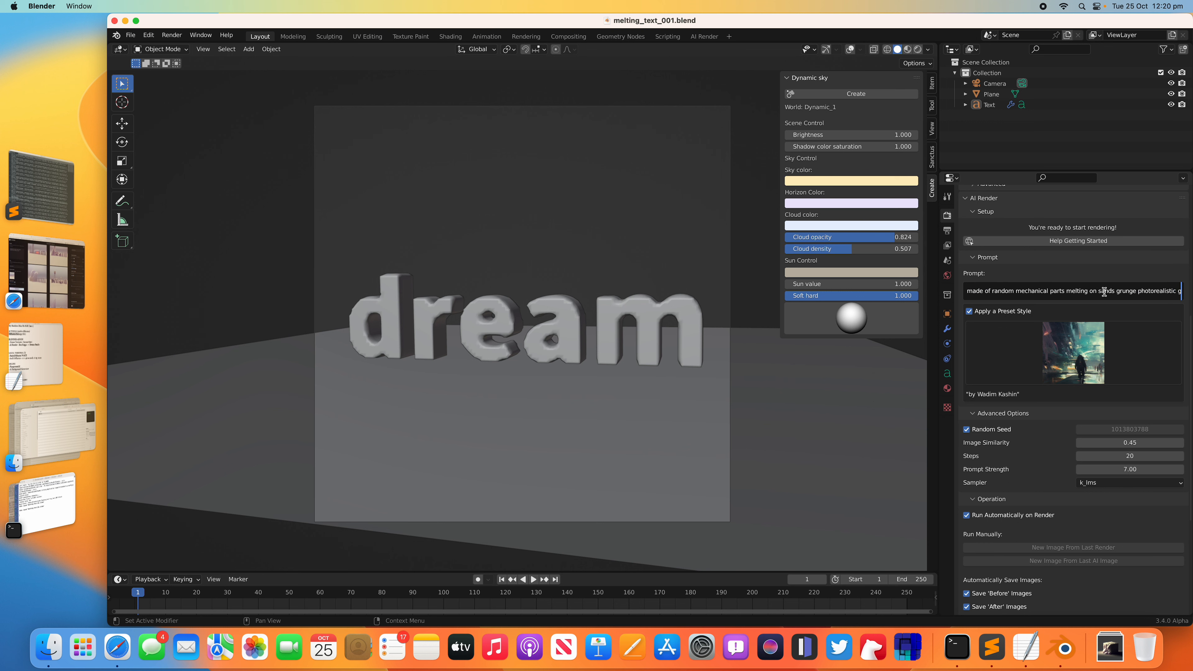
{"action": "type", "text": "reg rut"}
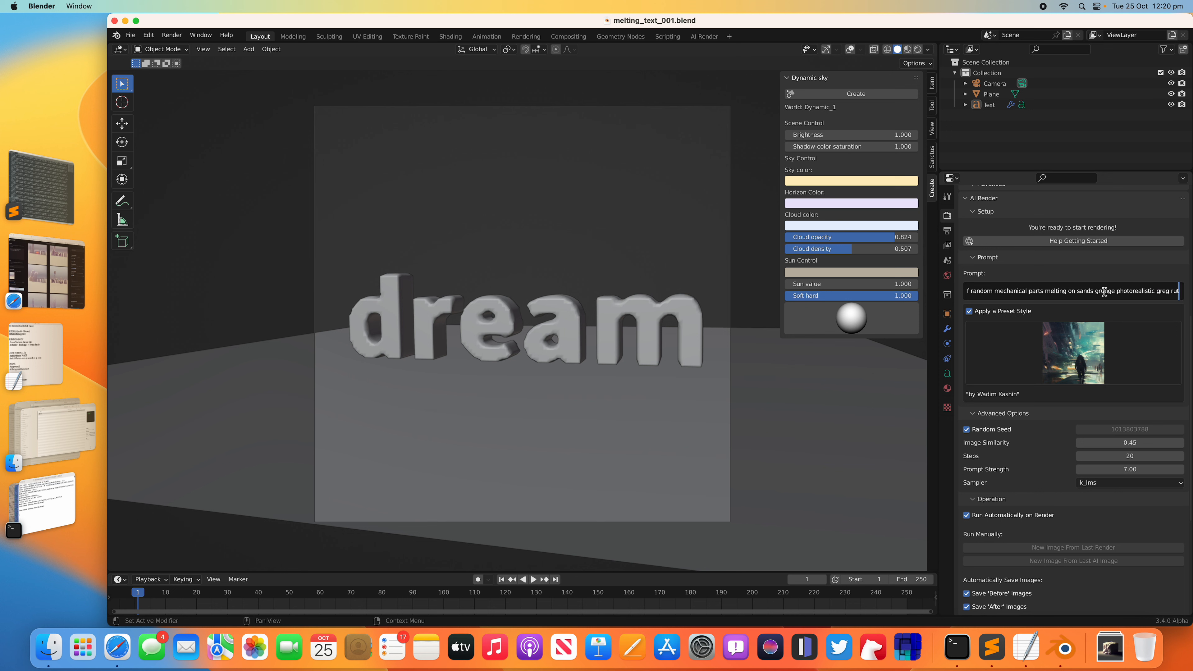
{"action": "type", "text": "kowski"}
{"action": "key", "text": "Return"}
{"action": "key", "text": "super+s"}
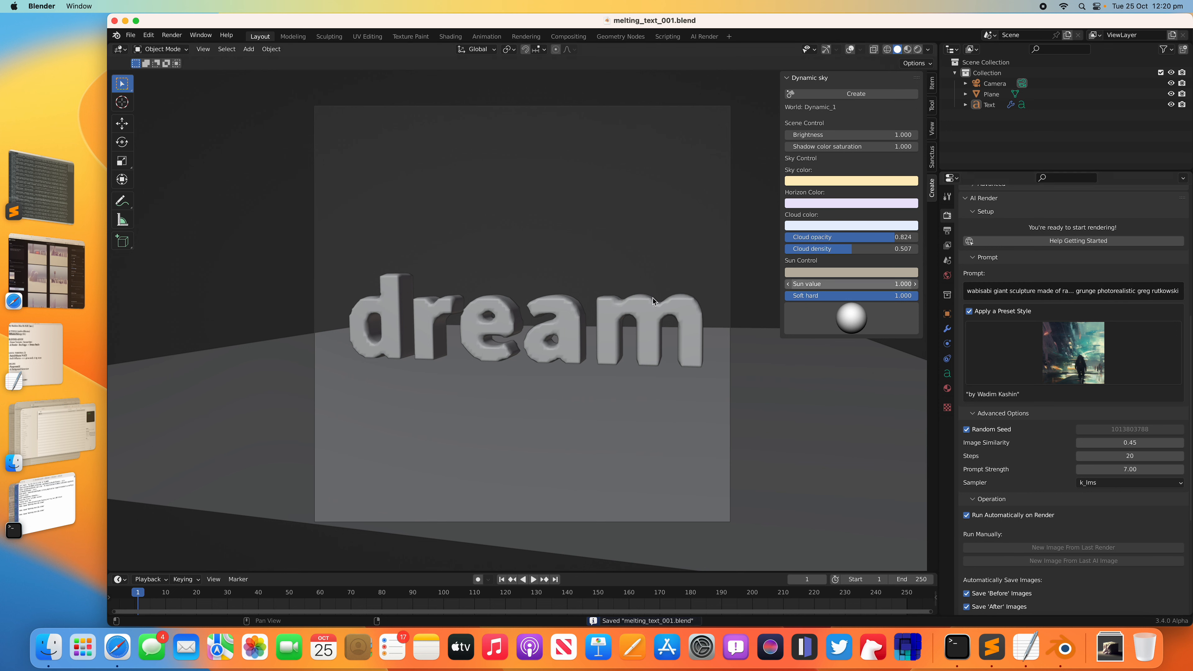
Render the dream text scene as an image and move the Blender Render window over the compositing node editor
{"action": "left_click", "coordinate": [172, 34]}
{"action": "left_click", "coordinate": [188, 45]}
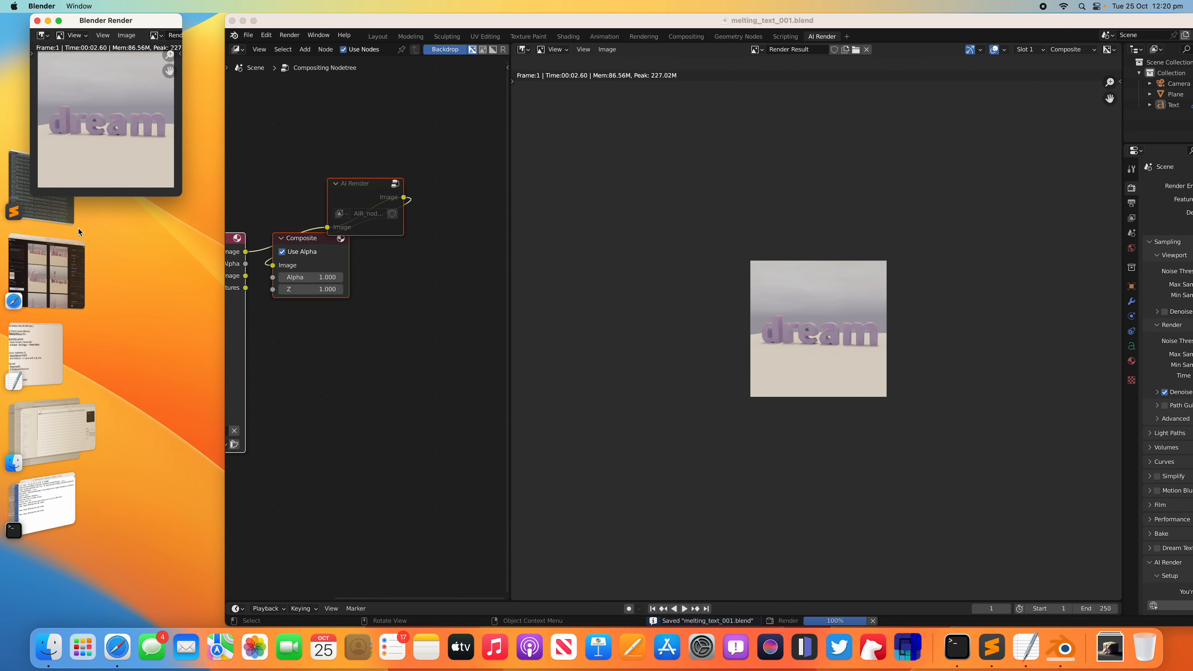
{"action": "left_click_drag", "start_coordinate": [124, 24], "coordinate": [398, 99]}
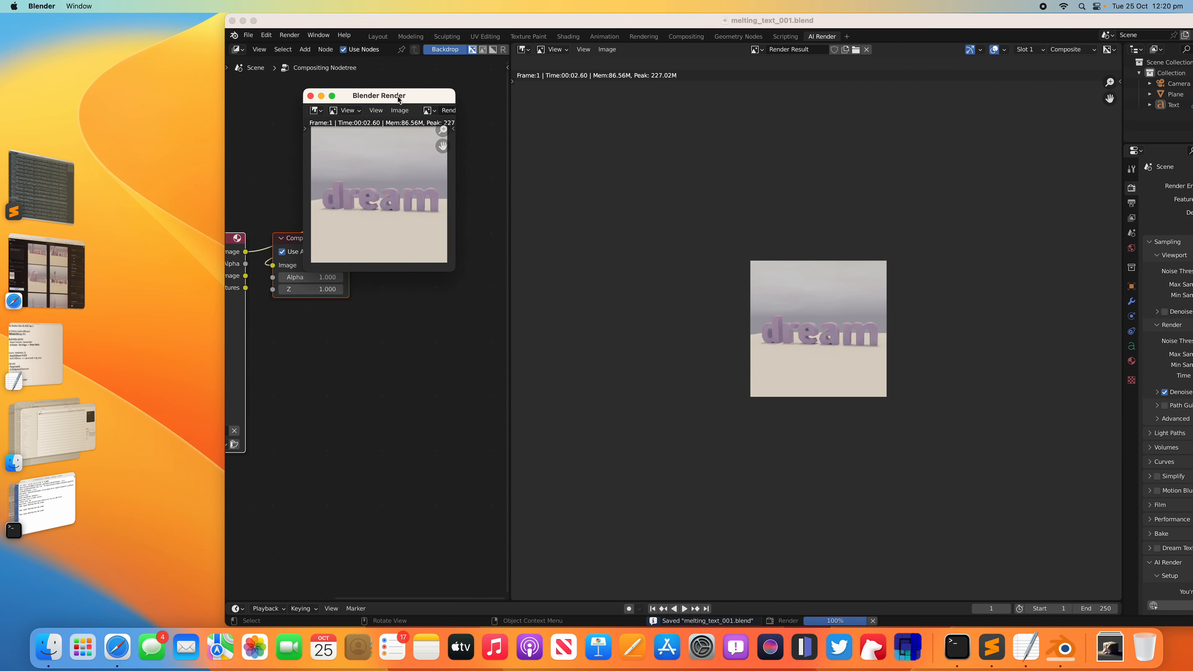
Bring the Terminal window running run_webui_mac.sh to the front and position it so the generation progress can be checked
{"action": "left_click", "coordinate": [51, 507]}
{"action": "left_click", "coordinate": [42, 517]}
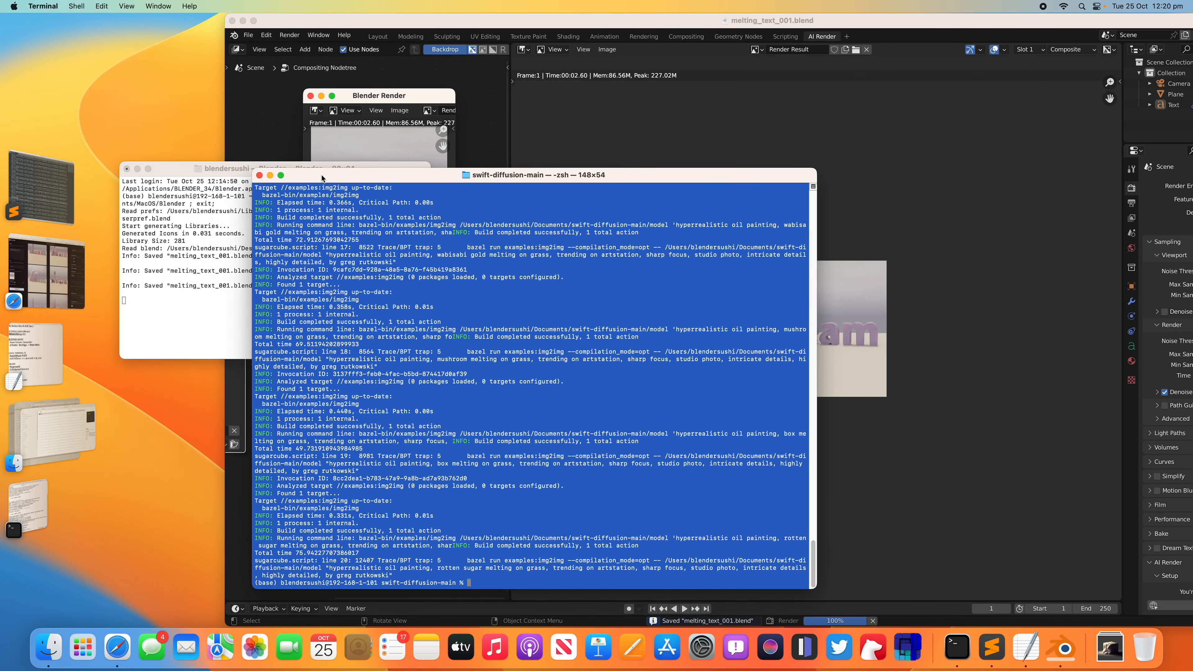
{"action": "left_click", "coordinate": [250, 178]}
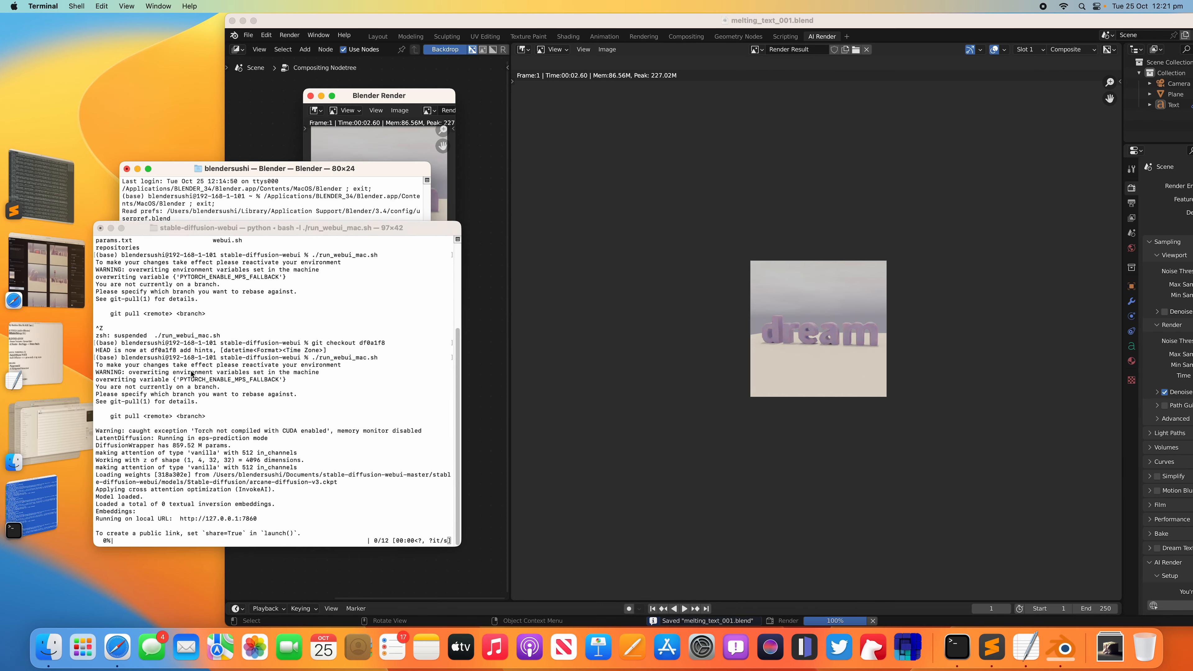
{"action": "left_click", "coordinate": [192, 374]}
{"action": "left_click_drag", "start_coordinate": [271, 223], "coordinate": [269, 104]}
Apply the Novel profile to the stable-diffusion-webui terminal window, widen it to 135 columns, and close the Inspector
{"action": "key", "text": "super+i"}
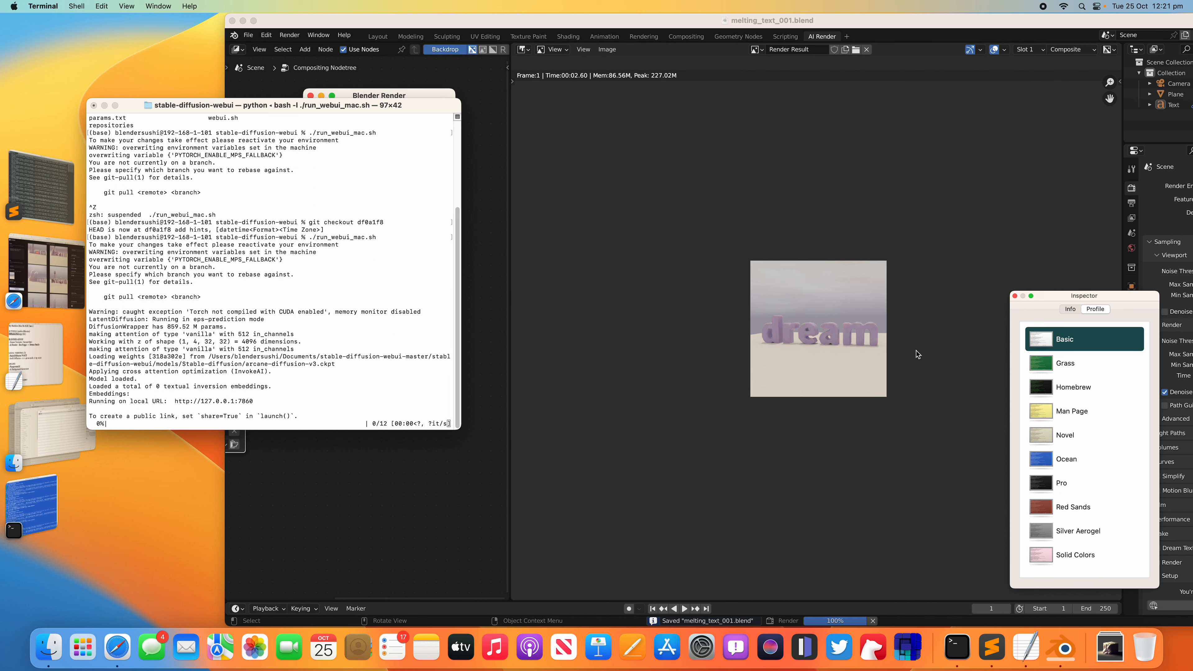
{"action": "left_click", "coordinate": [1053, 438]}
{"action": "left_click", "coordinate": [301, 100]}
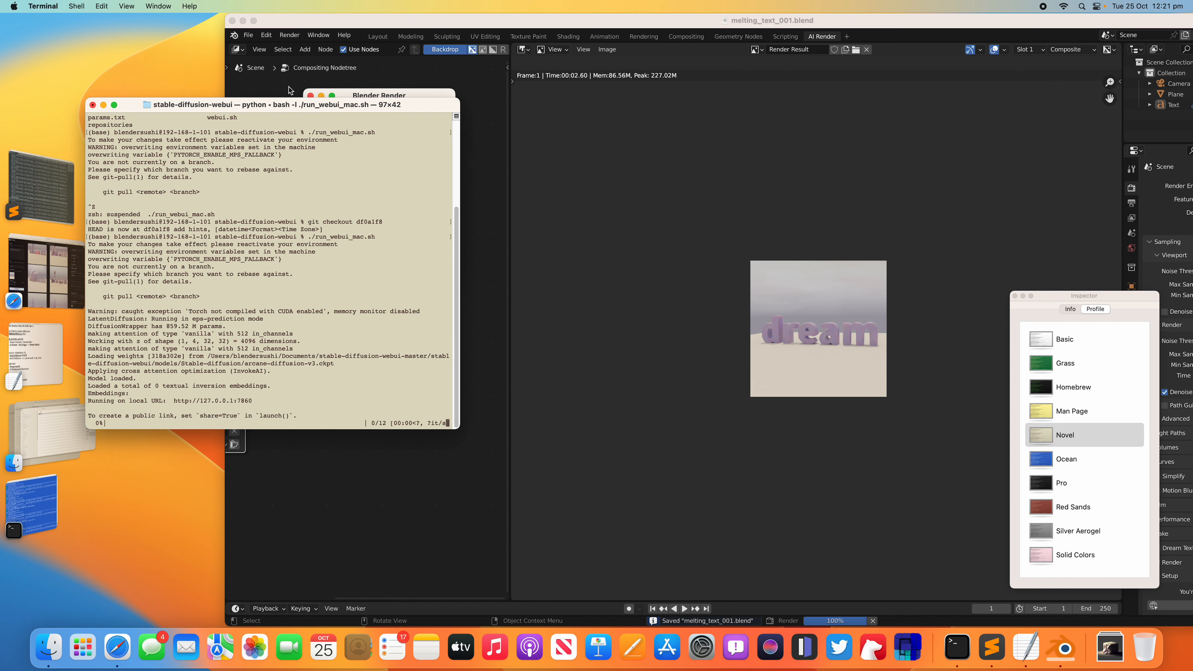
{"action": "left_click_drag", "start_coordinate": [301, 100], "coordinate": [285, 51]}
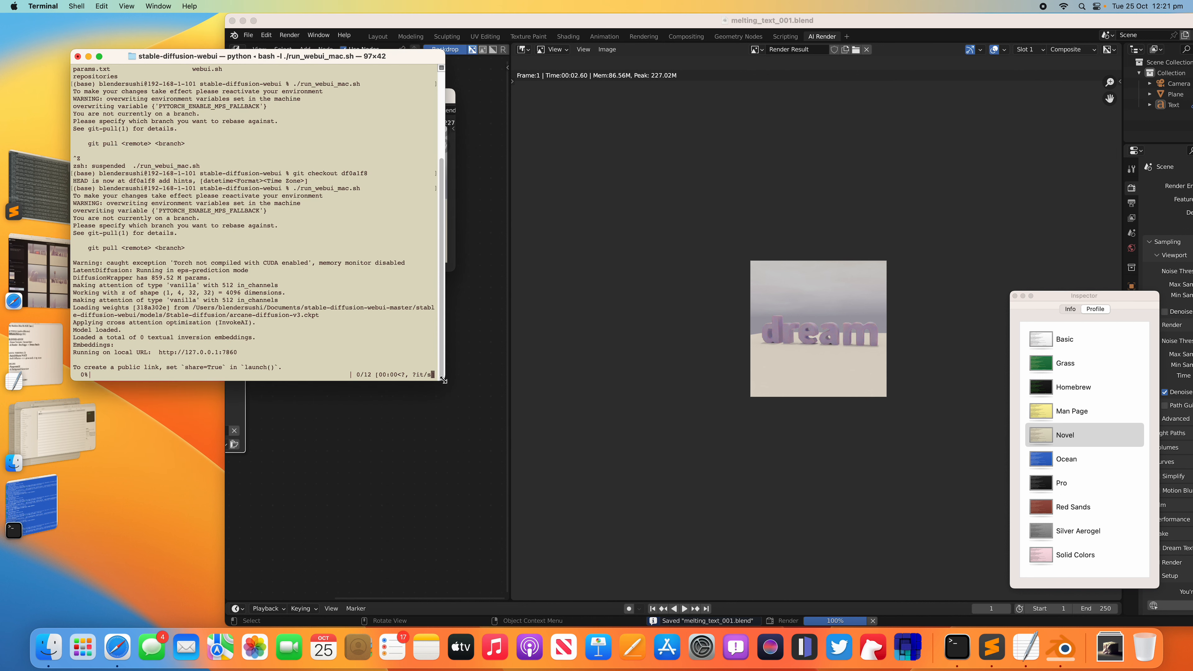
{"action": "left_click_drag", "start_coordinate": [444, 380], "coordinate": [586, 380]}
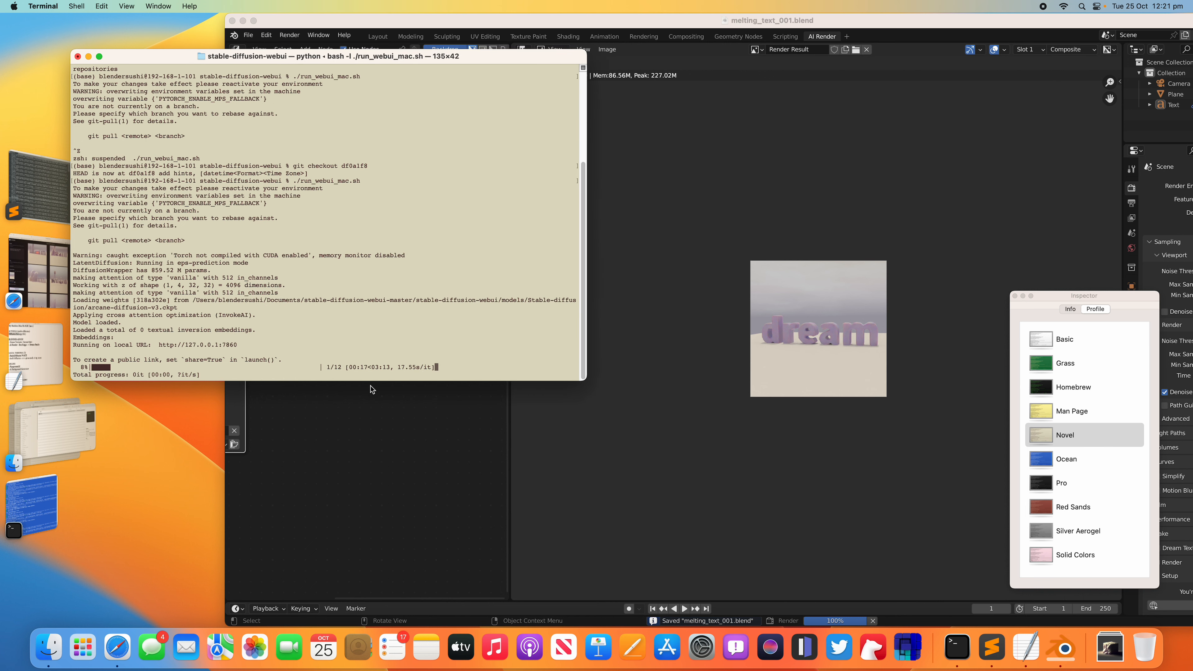
{"action": "left_click_drag", "start_coordinate": [350, 366], "coordinate": [399, 366]}
{"action": "left_click", "coordinate": [399, 340]}
{"action": "left_click", "coordinate": [1015, 296]}
Review the AI_DREAM_NOTES document's entries on Diffusion Bee, the Blender add-ons, and the local terminal tools
{"action": "left_click", "coordinate": [91, 432]}
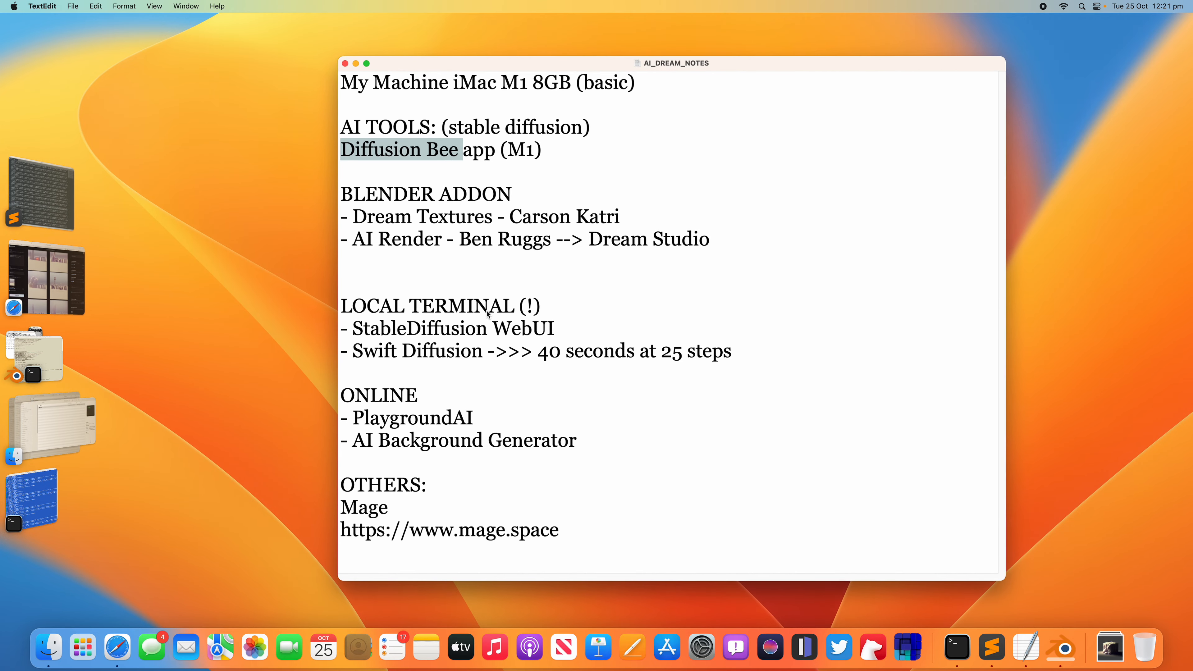
{"action": "left_click", "coordinate": [454, 257]}
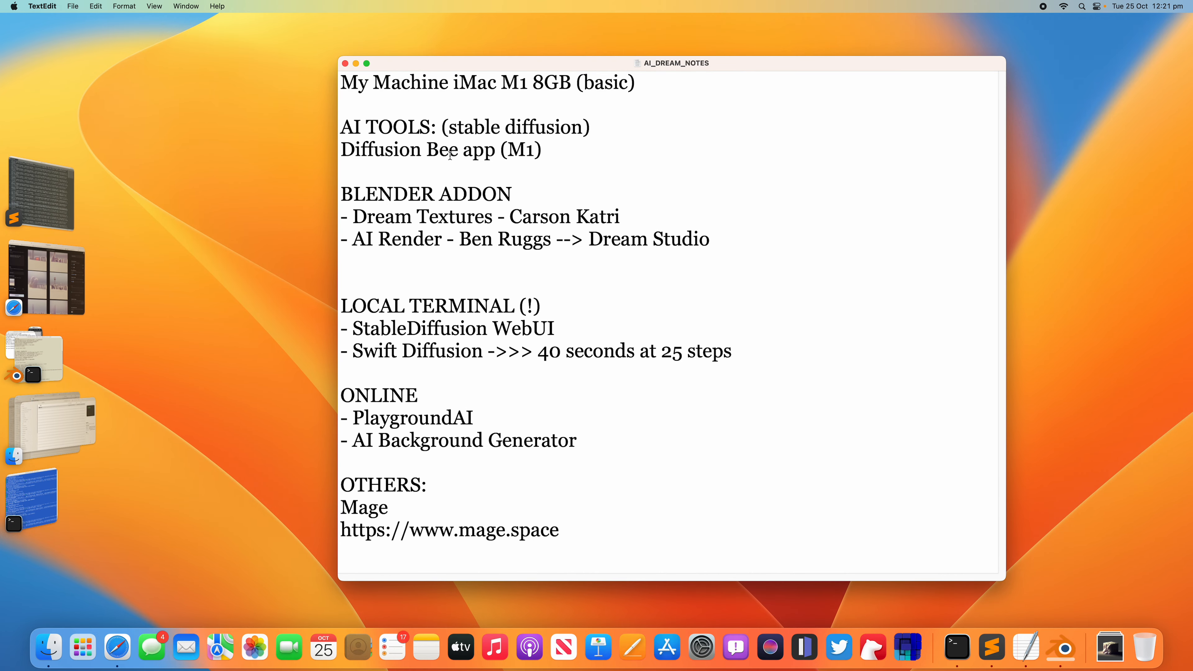
{"action": "left_click_drag", "start_coordinate": [463, 149], "coordinate": [341, 145]}
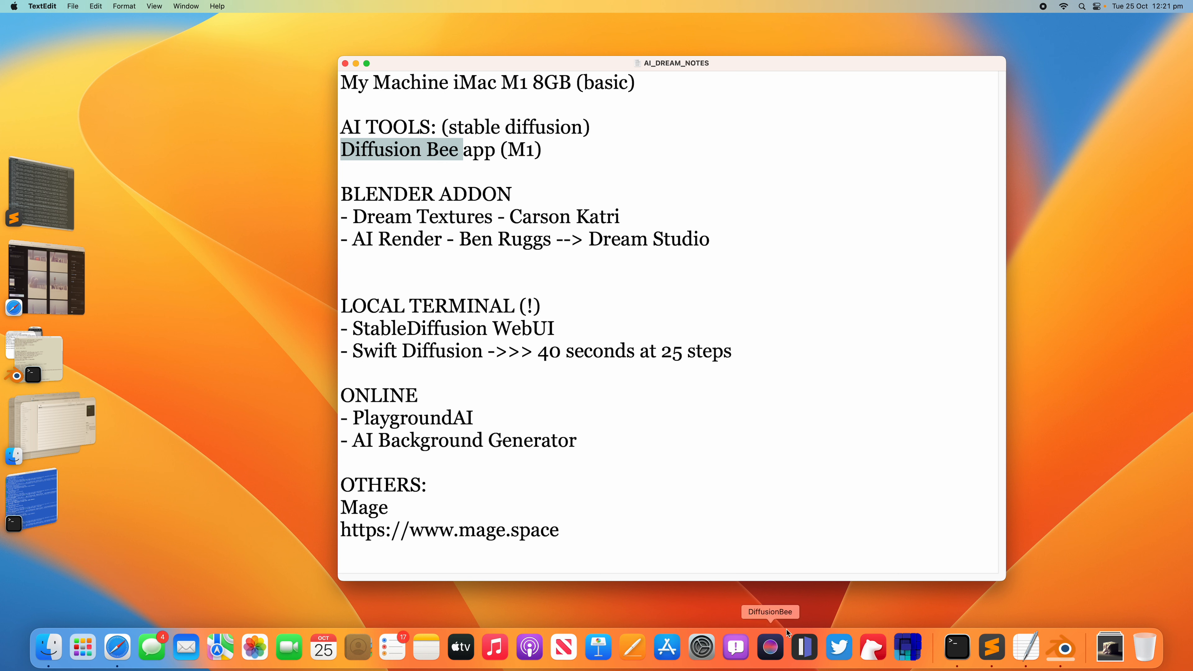
{"action": "left_click_drag", "start_coordinate": [537, 150], "coordinate": [514, 147]}
{"action": "left_click", "coordinate": [534, 200]}
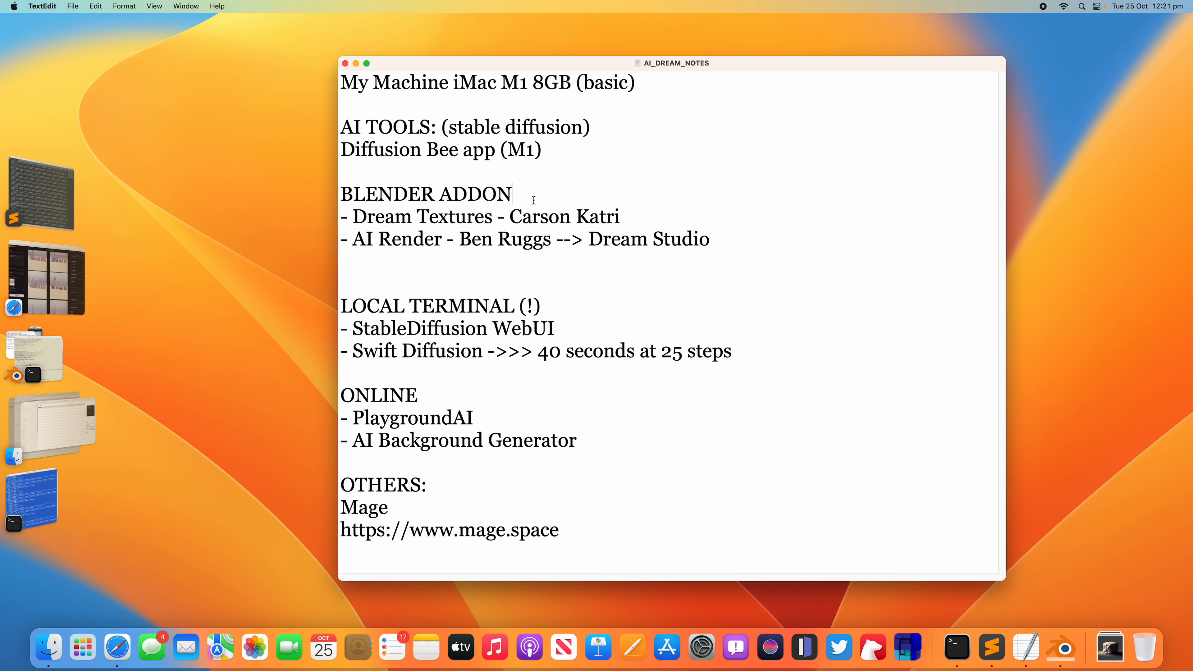
{"action": "left_click_drag", "start_coordinate": [601, 229], "coordinate": [341, 218], "text": "shift"}
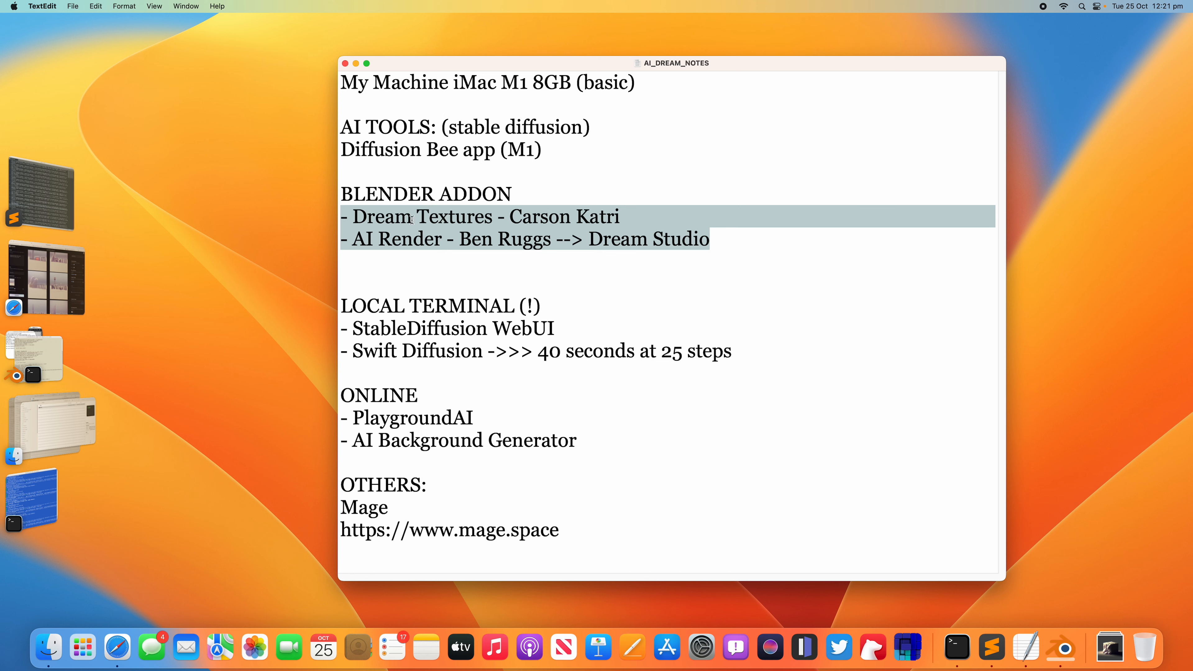
{"action": "mouse_move", "coordinate": [433, 239]}
{"action": "left_mouse_down"}
{"action": "mouse_move", "coordinate": [542, 237]}
{"action": "mouse_move", "coordinate": [434, 240]}
{"action": "left_mouse_up"}
{"action": "left_click_drag", "start_coordinate": [354, 239], "coordinate": [440, 240]}
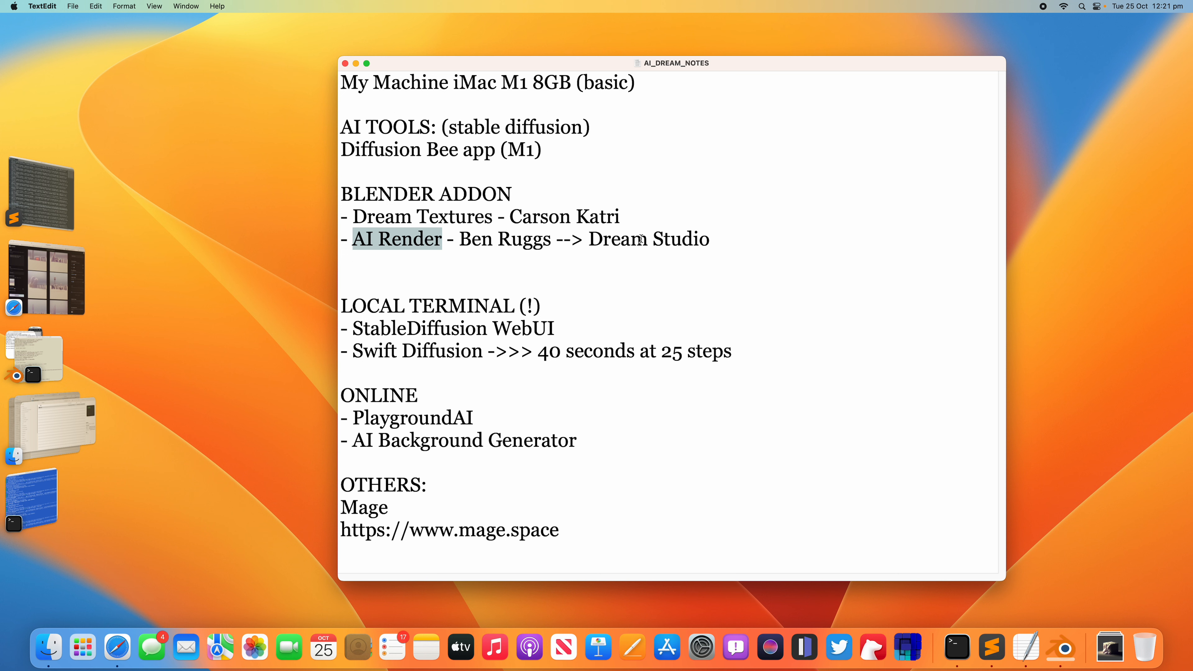
{"action": "left_click_drag", "start_coordinate": [715, 243], "coordinate": [552, 240]}
{"action": "left_click", "coordinate": [448, 305]}
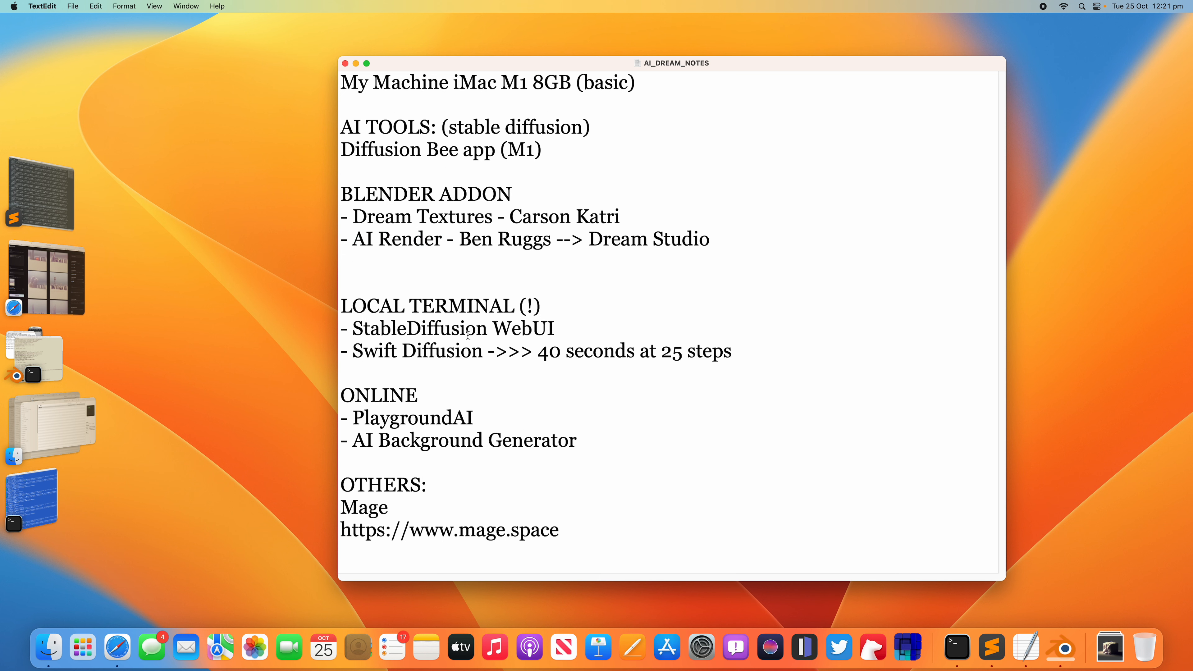
{"action": "left_click_drag", "start_coordinate": [360, 349], "coordinate": [737, 352]}
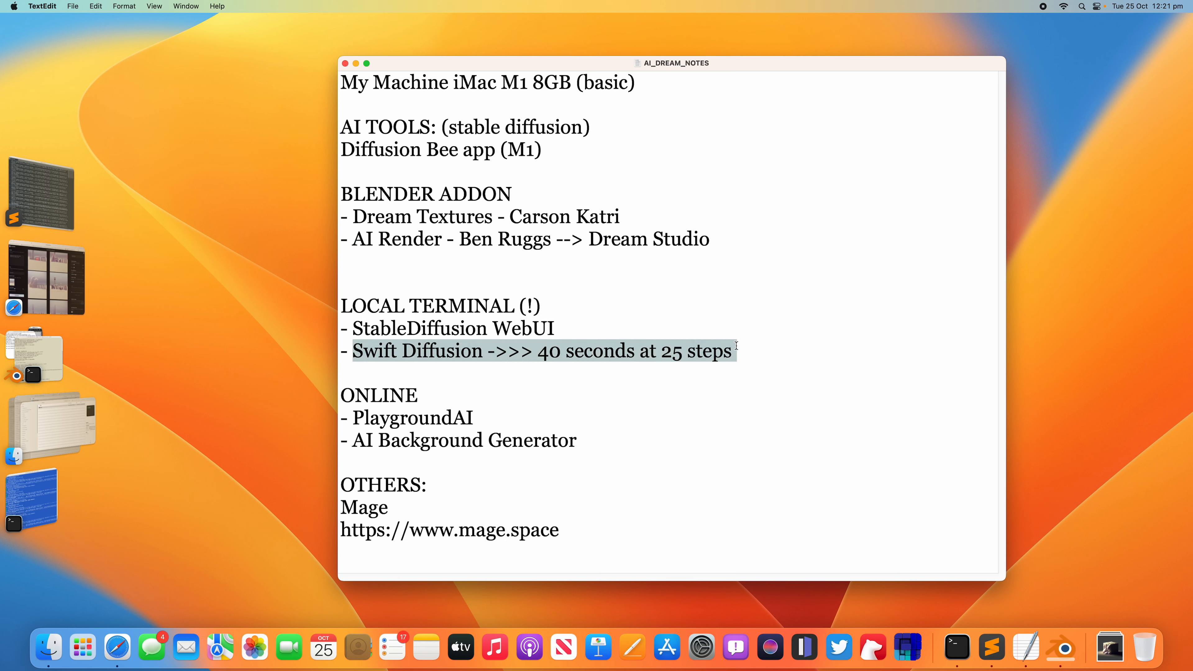
{"action": "left_click", "coordinate": [738, 351]}
{"action": "left_click_drag", "start_coordinate": [532, 352], "coordinate": [614, 350]}
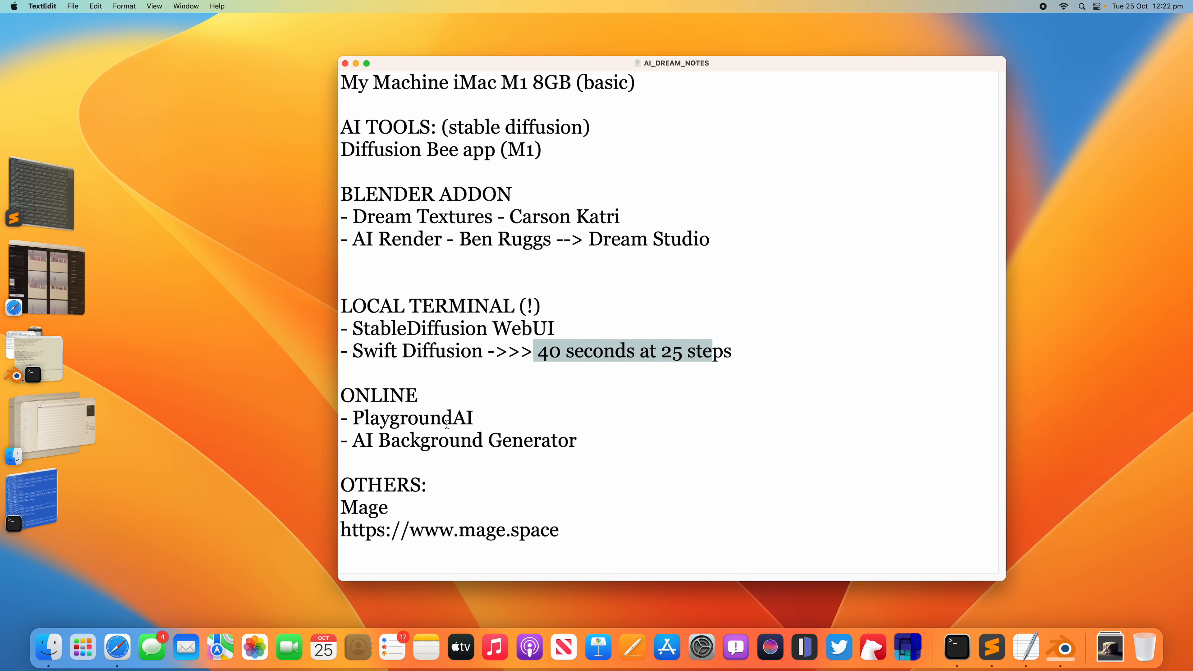
On Playground AI in Safari, replace the Image to Image reference with dreamtext.png from the Desktop
{"action": "left_click", "coordinate": [52, 426]}
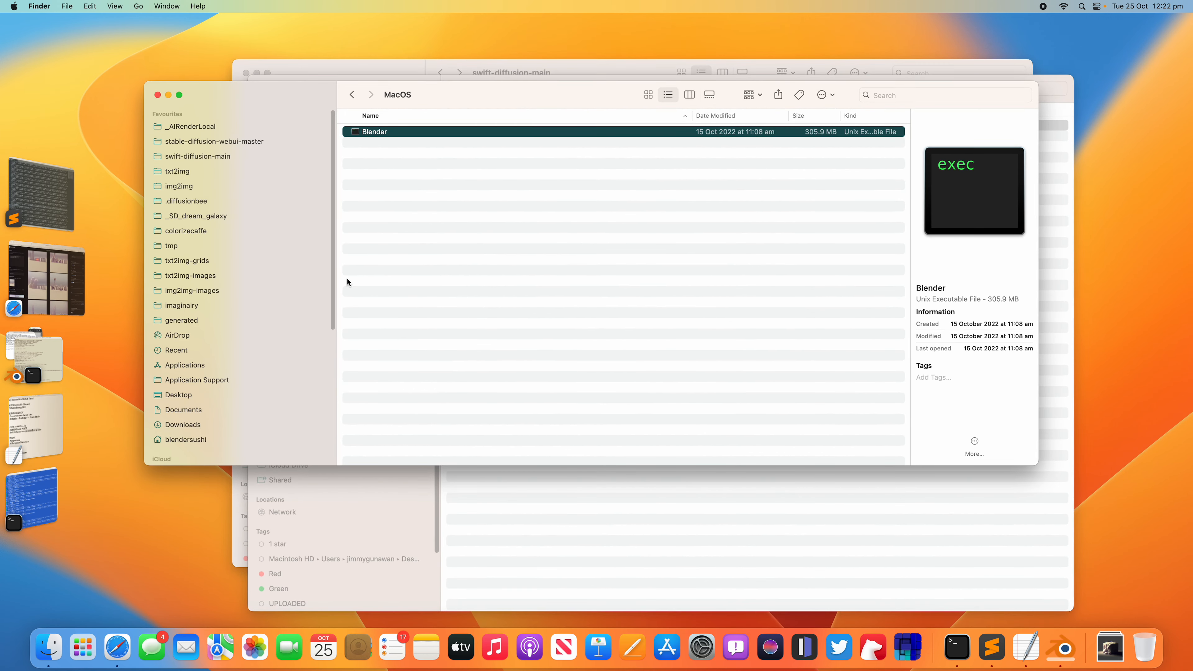
{"action": "left_click", "coordinate": [64, 306]}
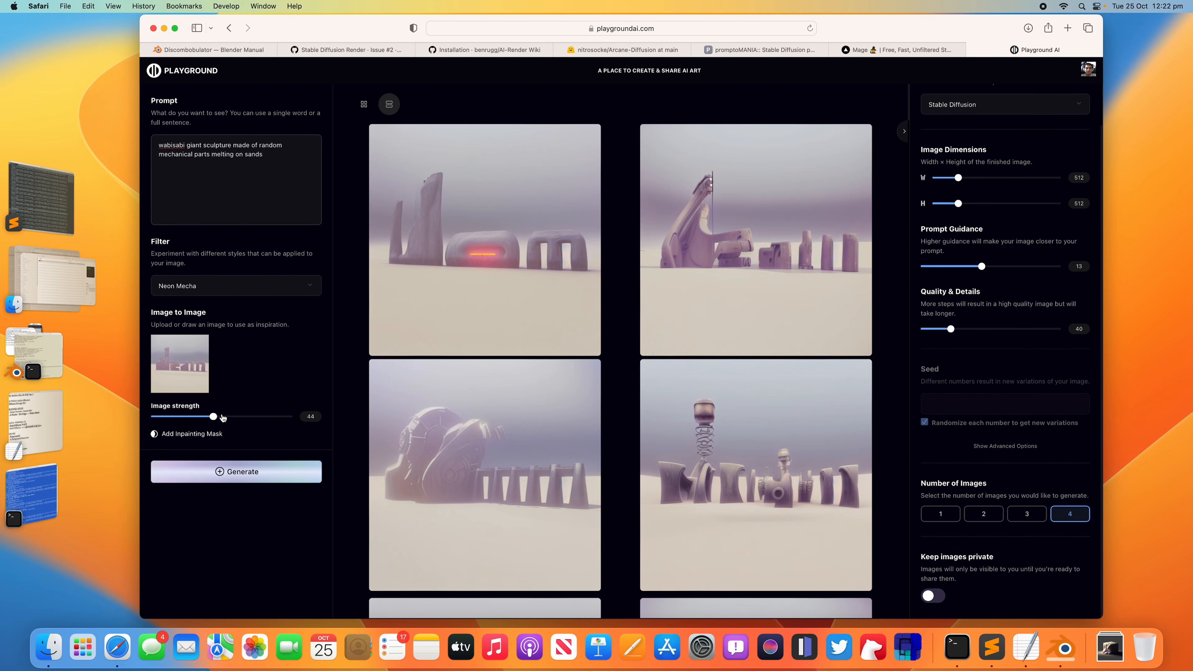
{"action": "left_click_drag", "start_coordinate": [215, 417], "coordinate": [232, 418]}
{"action": "mouse_move", "coordinate": [198, 357]}
{"action": "left_click", "coordinate": [201, 347]}
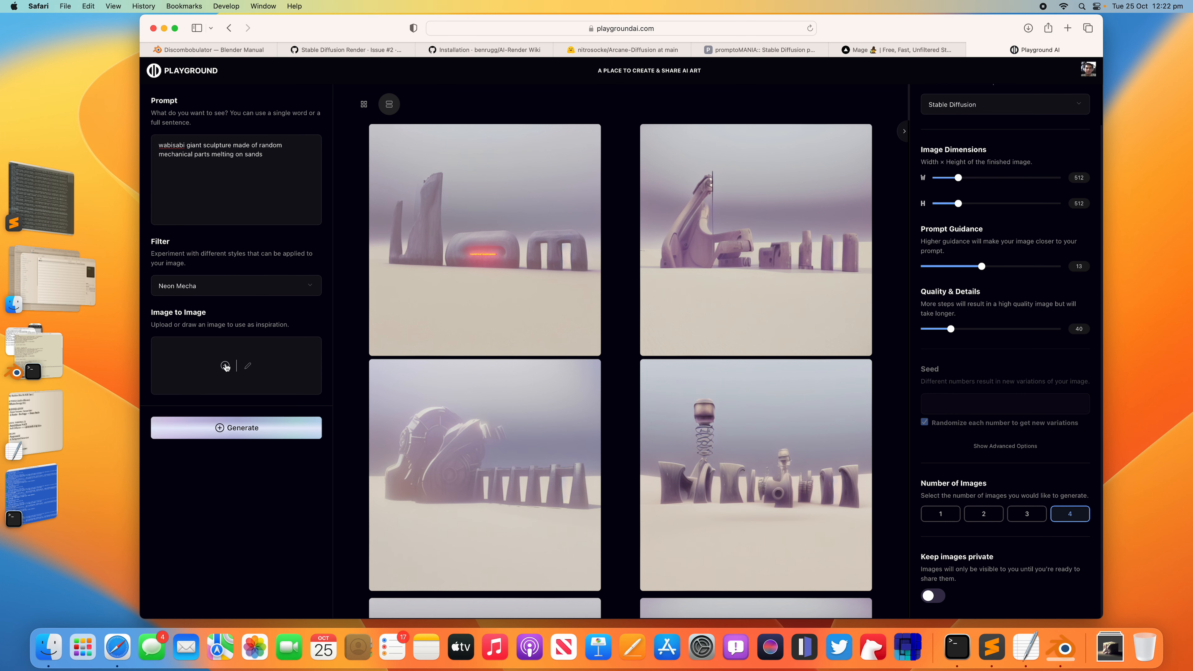
{"action": "left_click", "coordinate": [290, 353]}
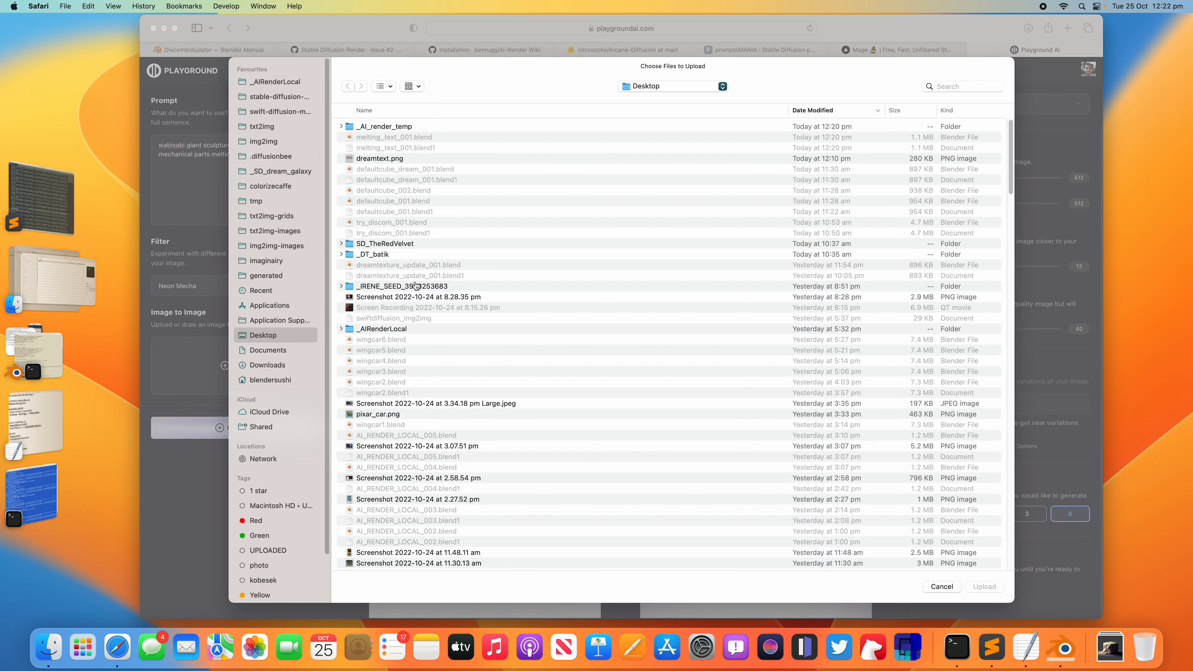
{"action": "double_click", "coordinate": [379, 126]}
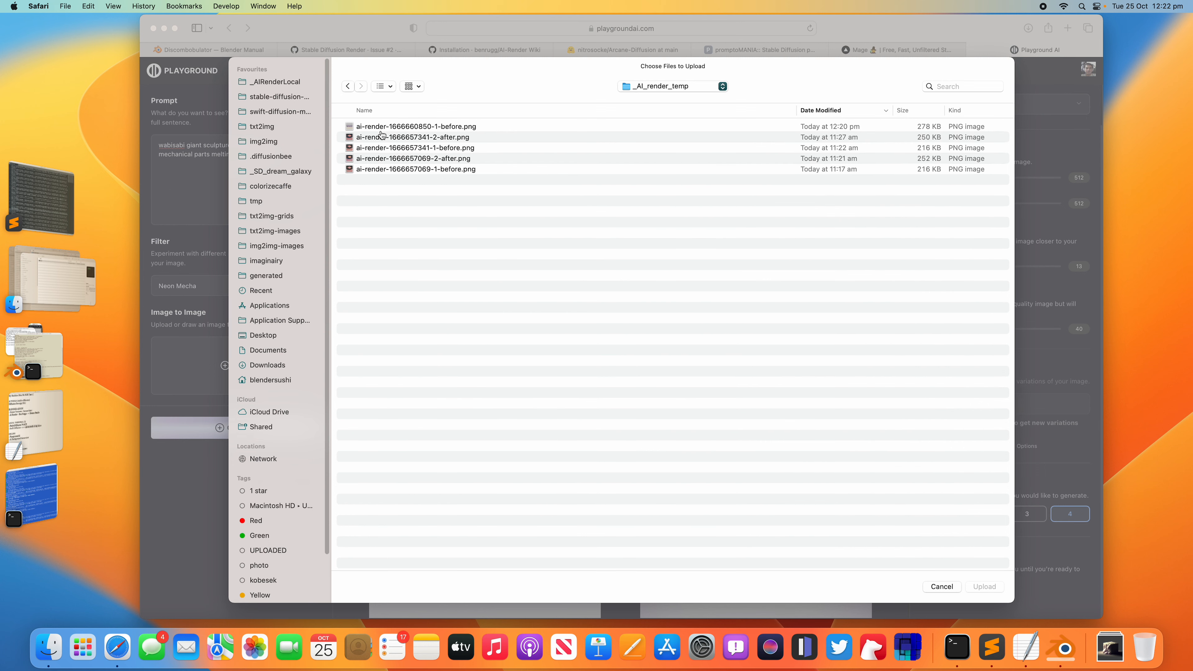
{"action": "left_click", "coordinate": [348, 86]}
{"action": "double_click", "coordinate": [380, 158]}
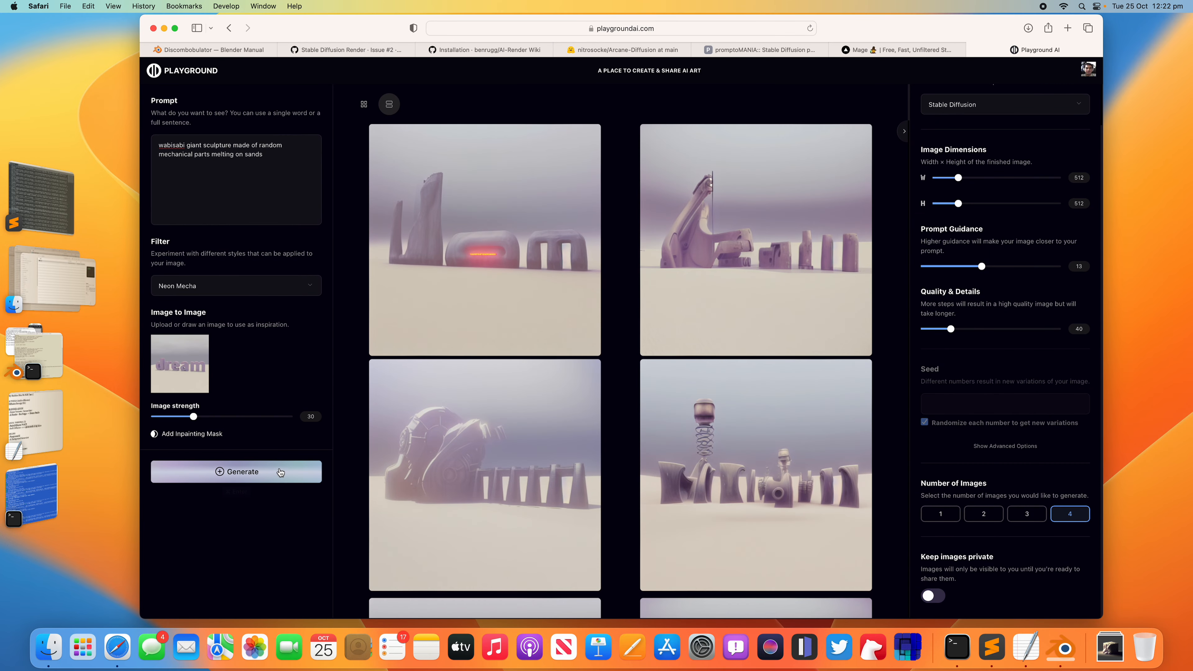
Try to generate four images from the uploaded reference with the image strength set to 52
{"action": "left_click_drag", "start_coordinate": [193, 417], "coordinate": [232, 419]}
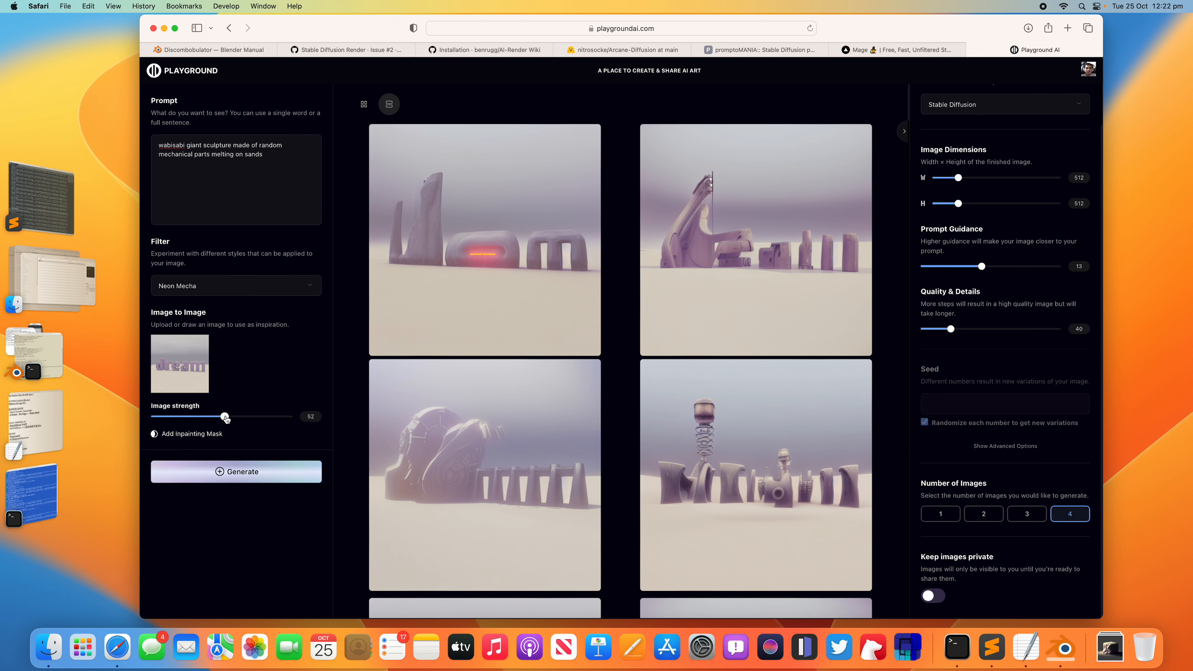
{"action": "left_click", "coordinate": [250, 478]}
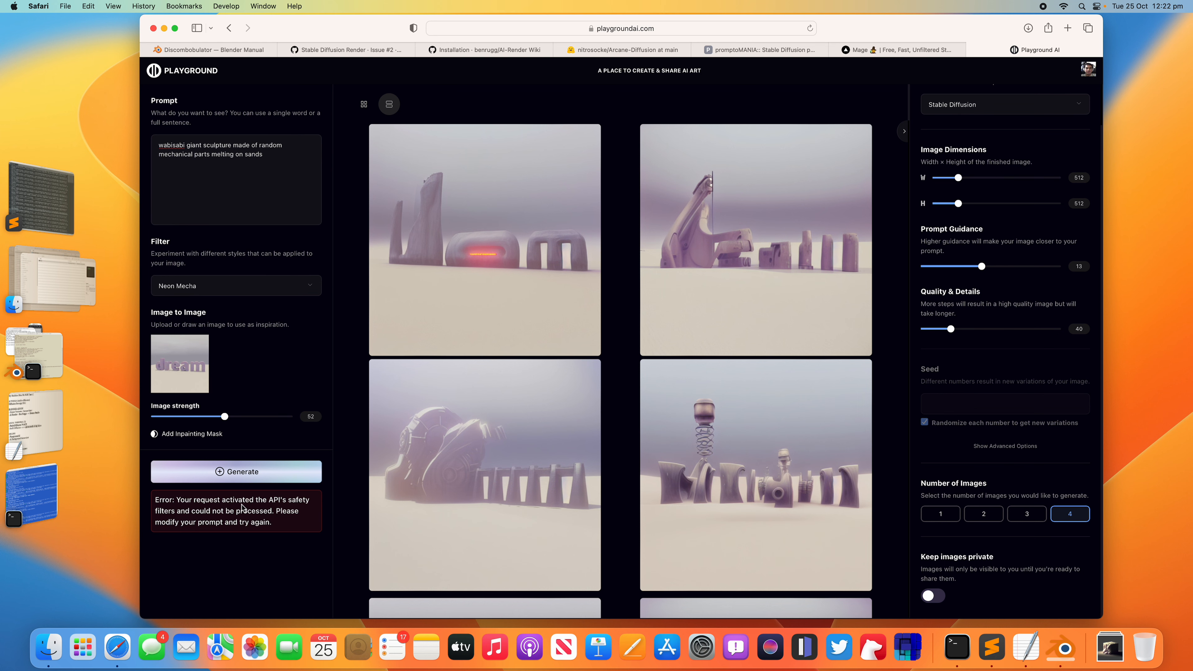
Set the image strength to 61 and generate four images from the dream reference
{"action": "left_click_drag", "start_coordinate": [224, 417], "coordinate": [237, 417]}
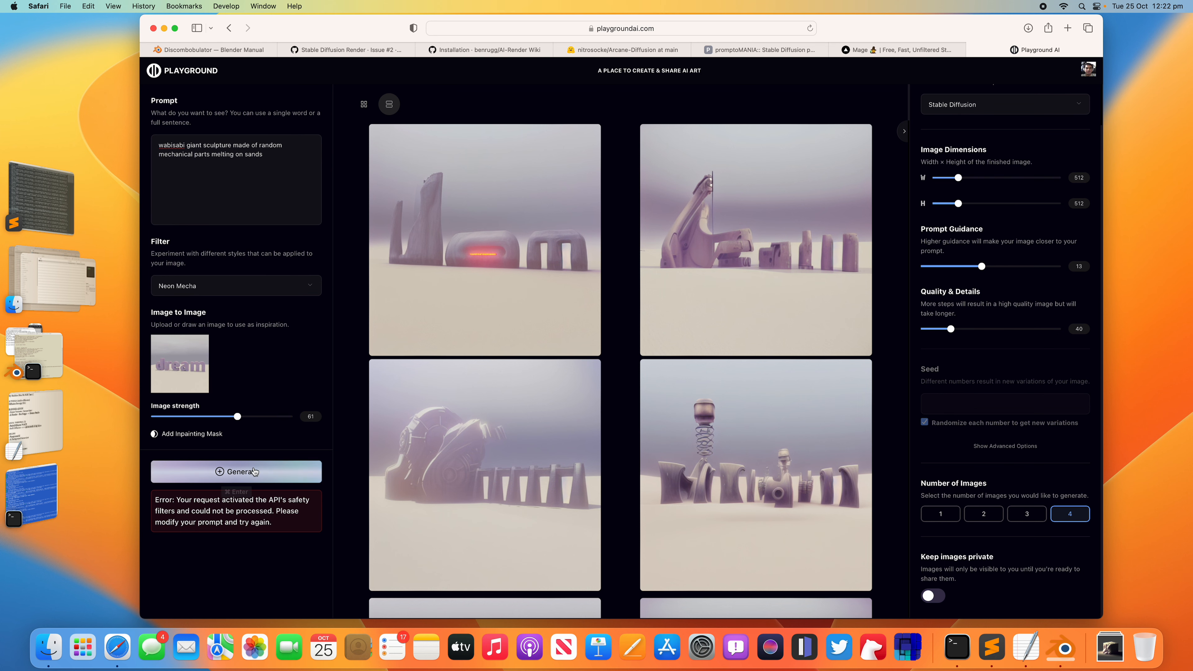
{"action": "left_click", "coordinate": [254, 476]}
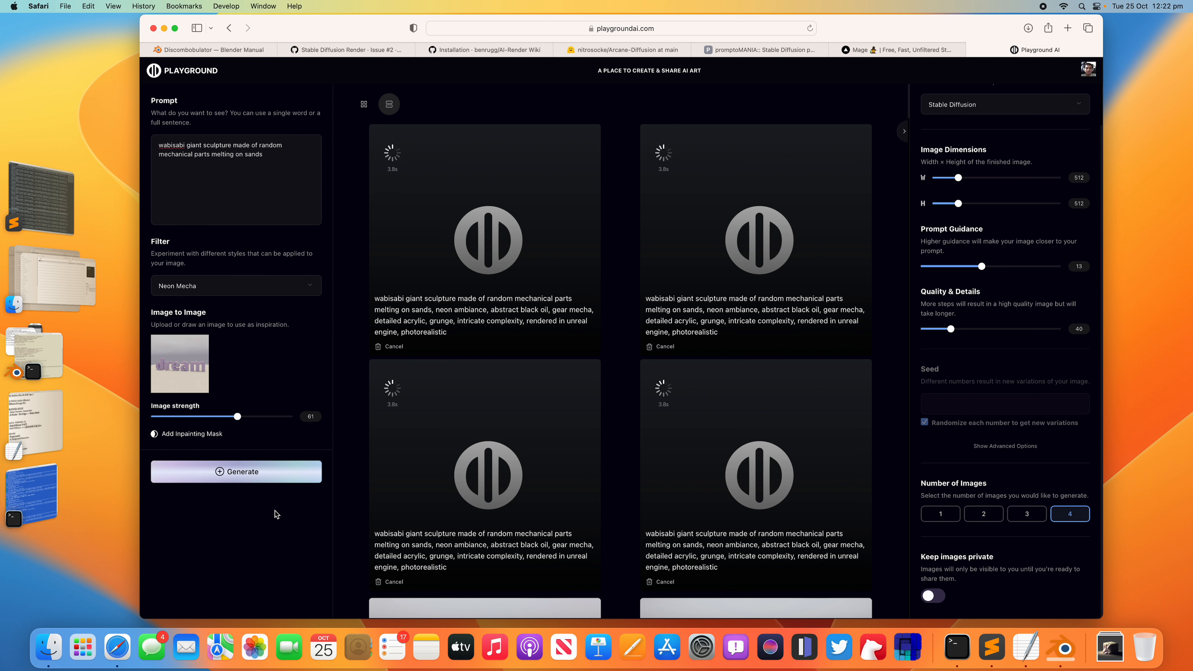
Set the prompt guidance to 14 and the quality to 50, and enlarge the browser window
{"action": "left_click", "coordinate": [988, 267]}
{"action": "left_click_drag", "start_coordinate": [952, 329], "coordinate": [962, 330]}
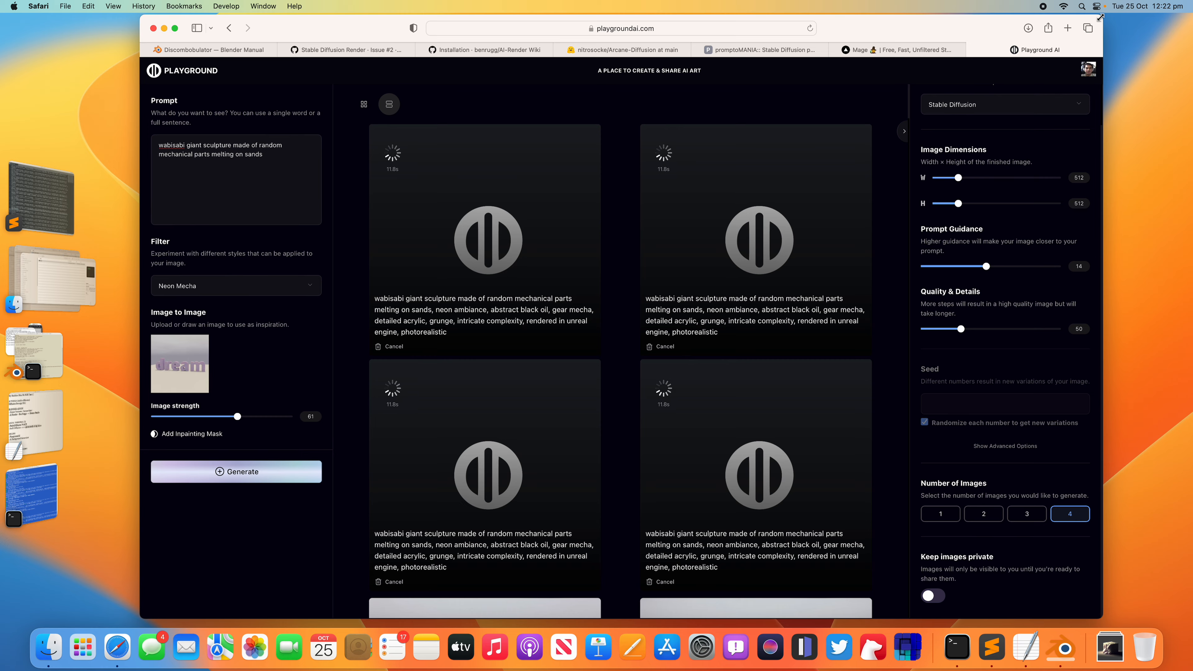
{"action": "left_click_drag", "start_coordinate": [1101, 17], "coordinate": [1140, 16]}
{"action": "left_click_drag", "start_coordinate": [1037, 22], "coordinate": [1018, 25]}
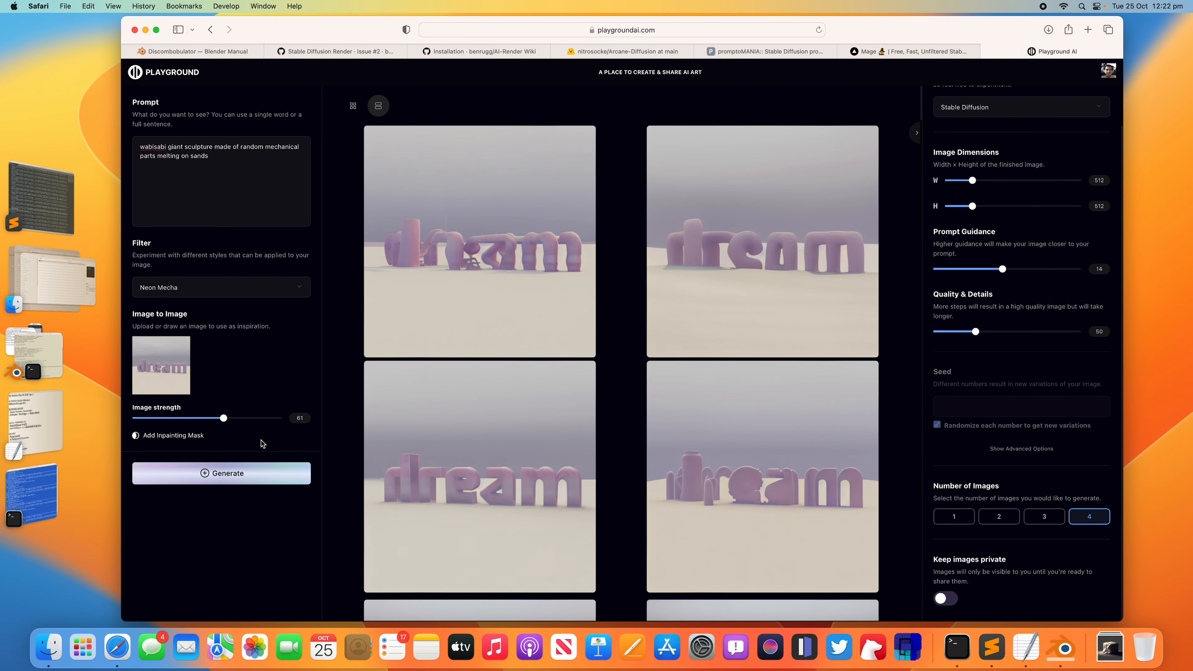
Generate three more batches of four images, two at image strength 61 and one at 56
{"action": "left_click", "coordinate": [261, 474]}
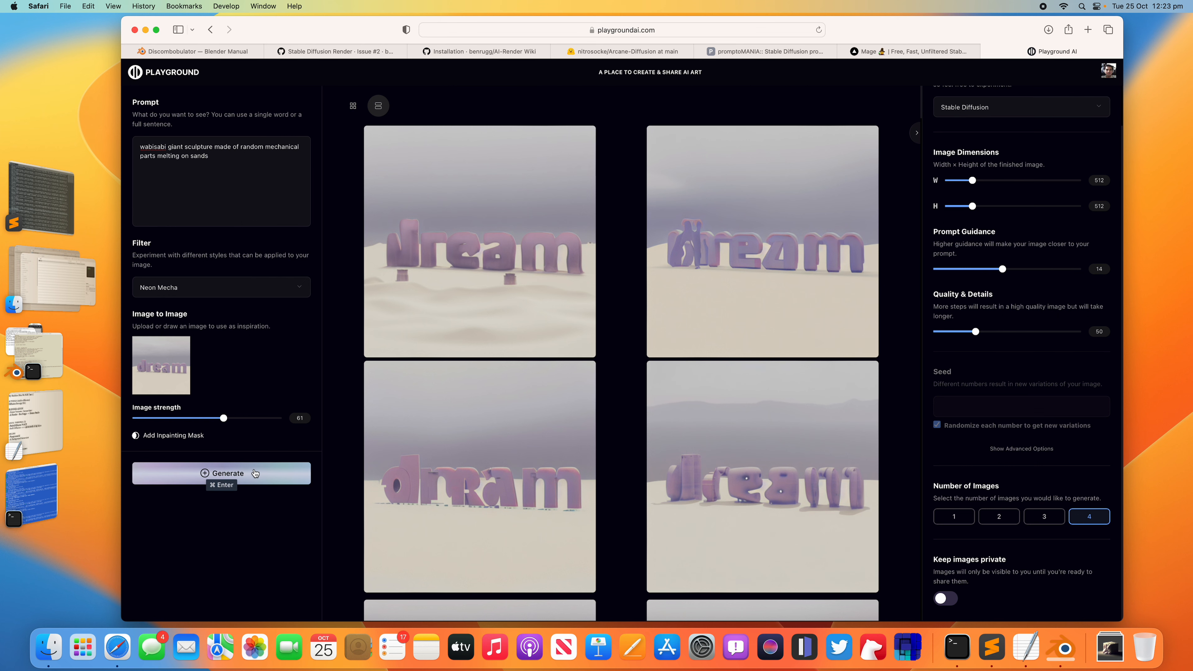
{"action": "left_click", "coordinate": [255, 473]}
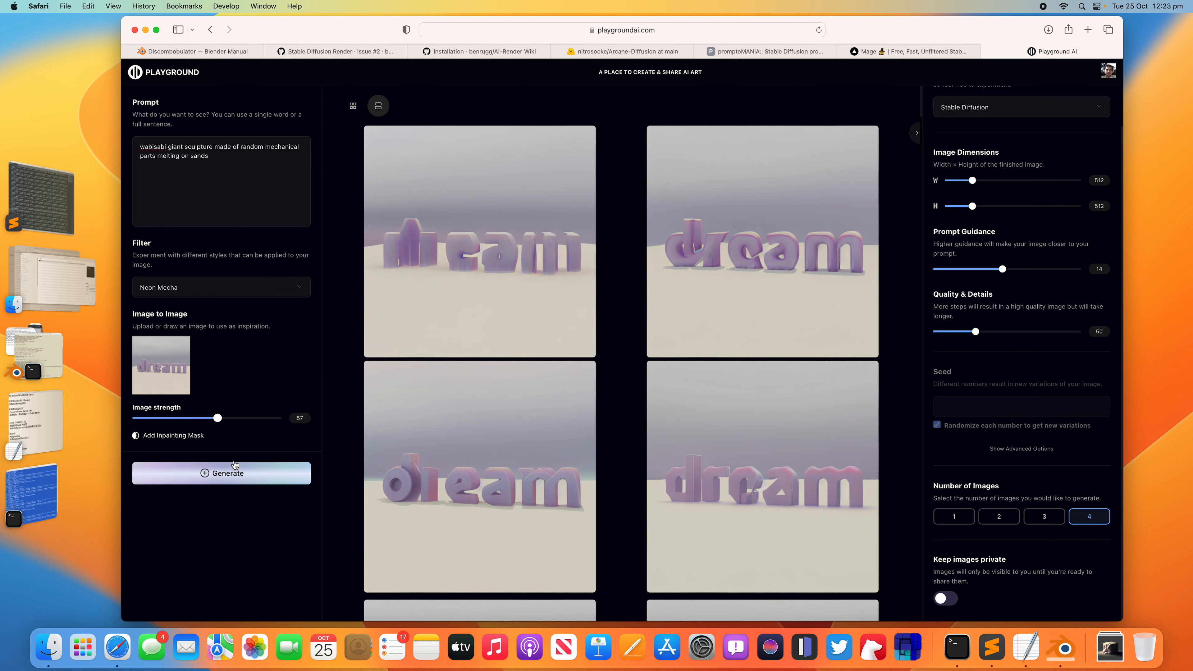
{"action": "left_click", "coordinate": [236, 471]}
{"action": "scroll", "coordinate": [338, 414], "scroll_direction": "down", "scroll_amount": 1}
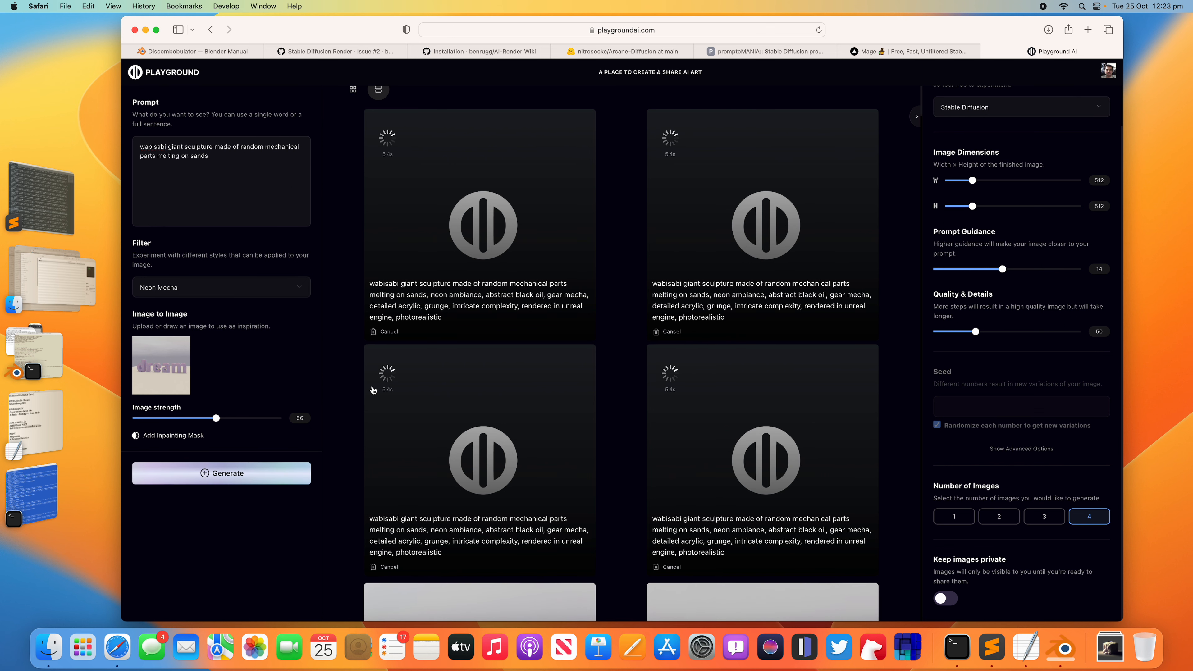
{"action": "scroll", "coordinate": [357, 390], "scroll_direction": "up", "scroll_amount": 1}
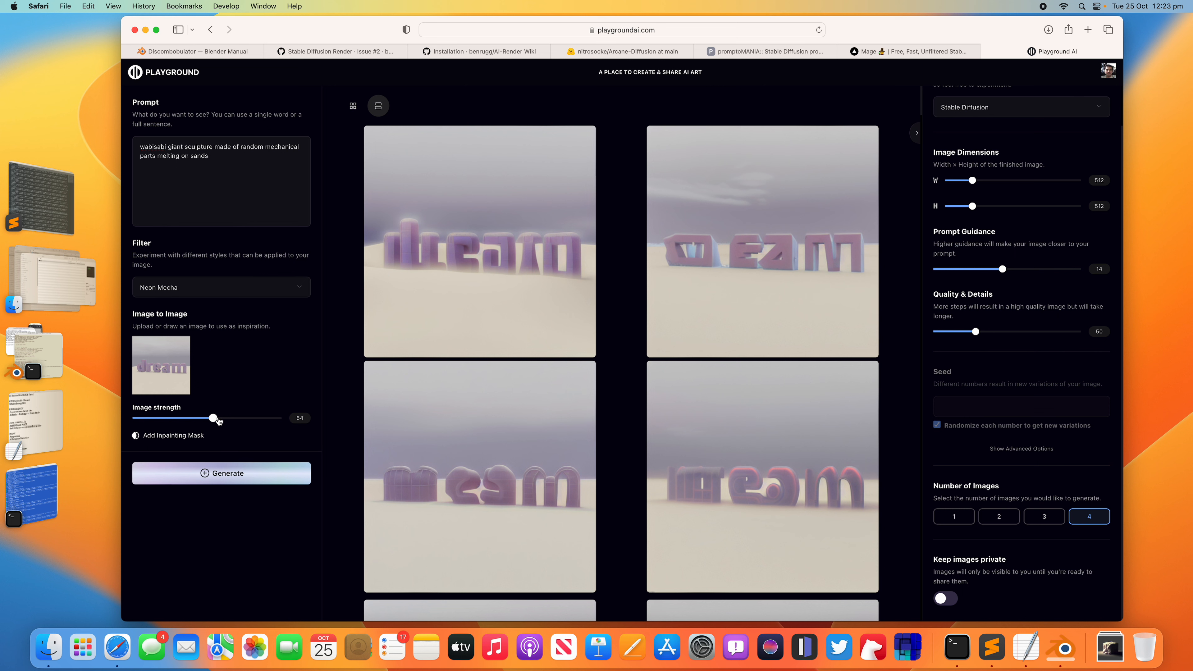
Switch the filter to Lush illumination and generate four images at image strength 56
{"action": "left_click", "coordinate": [218, 289]}
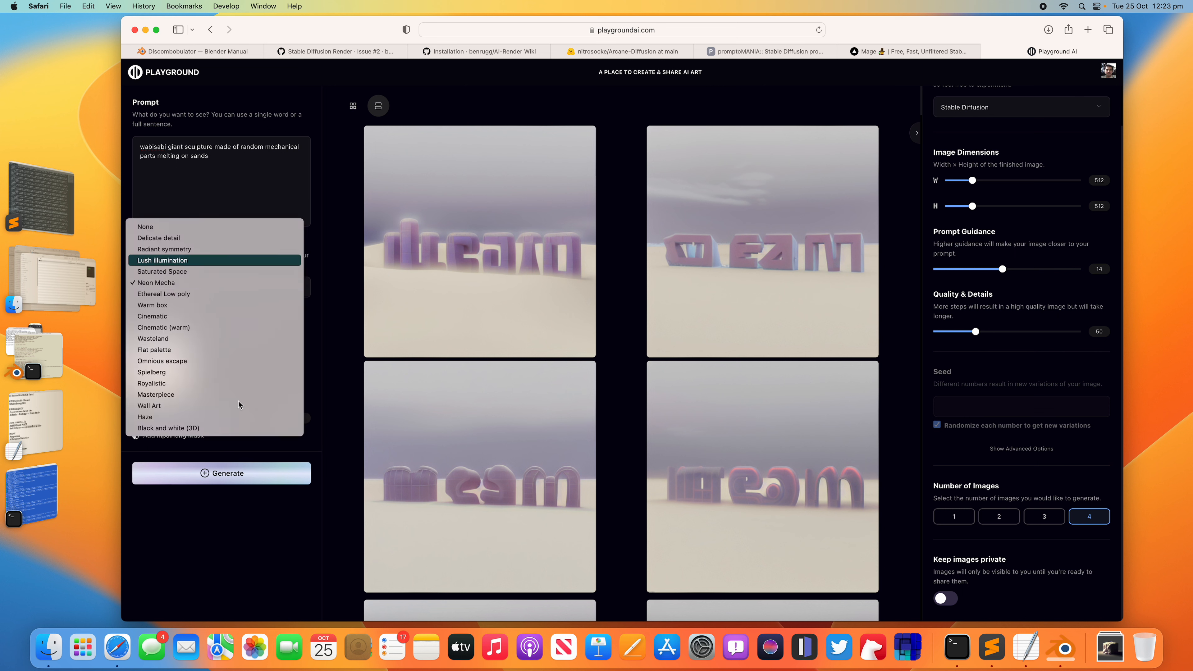
{"action": "scroll", "coordinate": [386, 453], "scroll_direction": "down", "scroll_amount": 12}
{"action": "scroll", "coordinate": [370, 425], "scroll_direction": "down", "scroll_amount": 5}
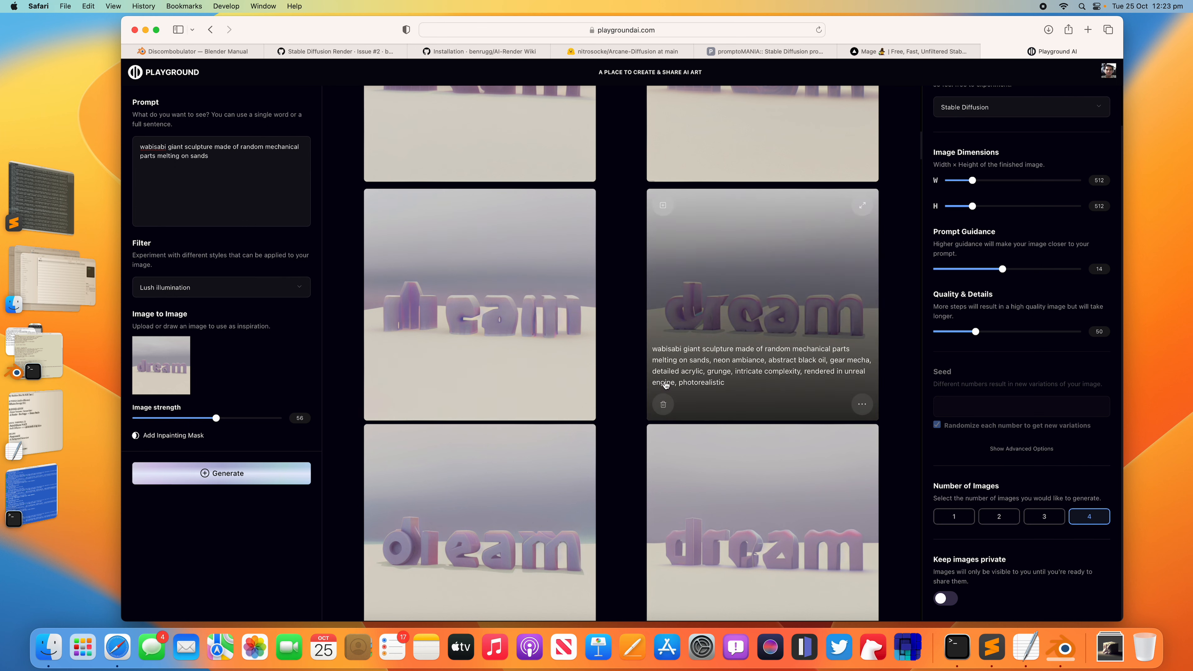
{"action": "scroll", "coordinate": [470, 414], "scroll_direction": "down", "scroll_amount": 10}
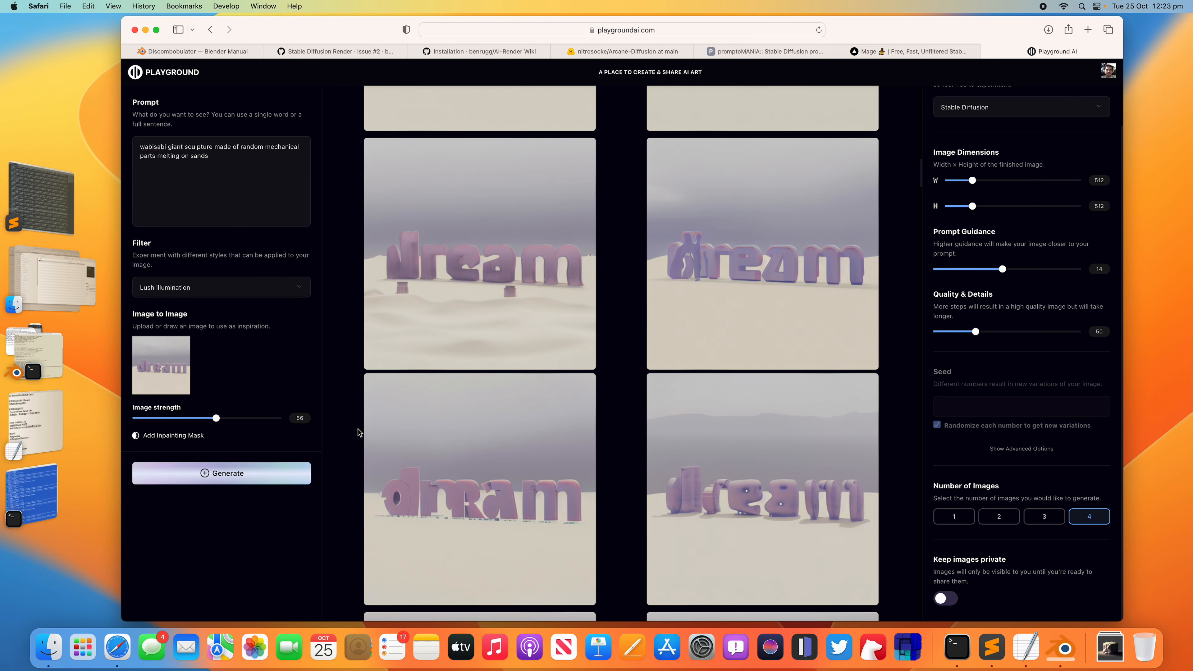
{"action": "scroll", "coordinate": [358, 433], "scroll_direction": "down", "scroll_amount": 3}
{"action": "scroll", "coordinate": [390, 395], "scroll_direction": "up", "scroll_amount": 15}
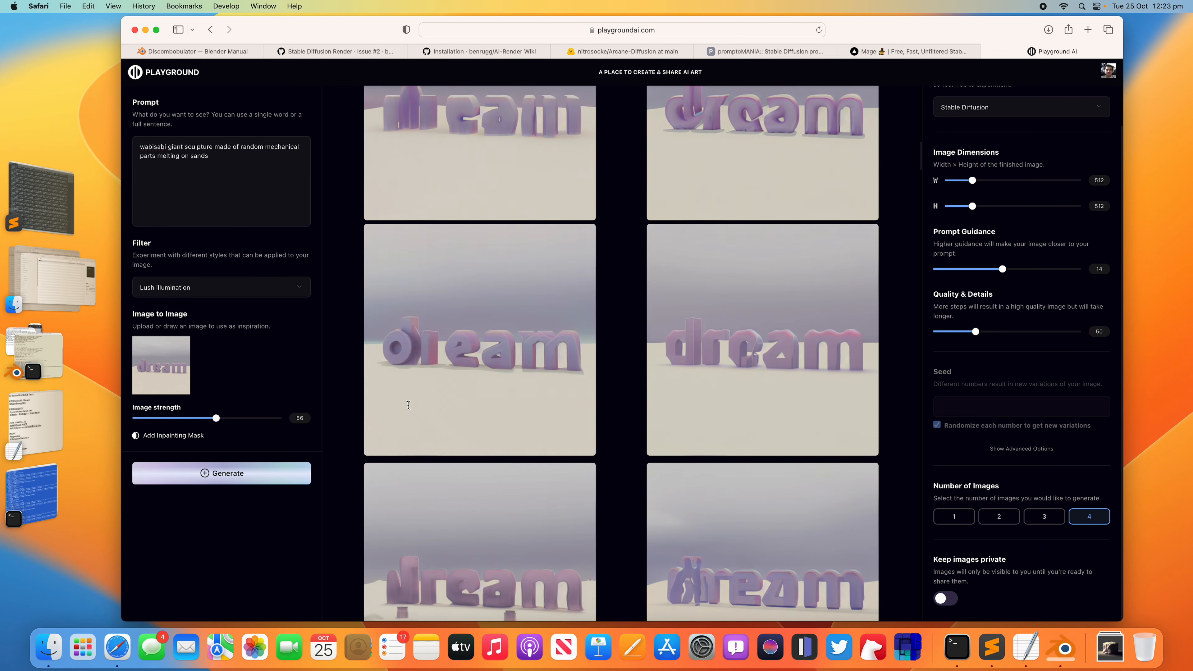
{"action": "scroll", "coordinate": [374, 368], "scroll_direction": "up", "scroll_amount": 1}
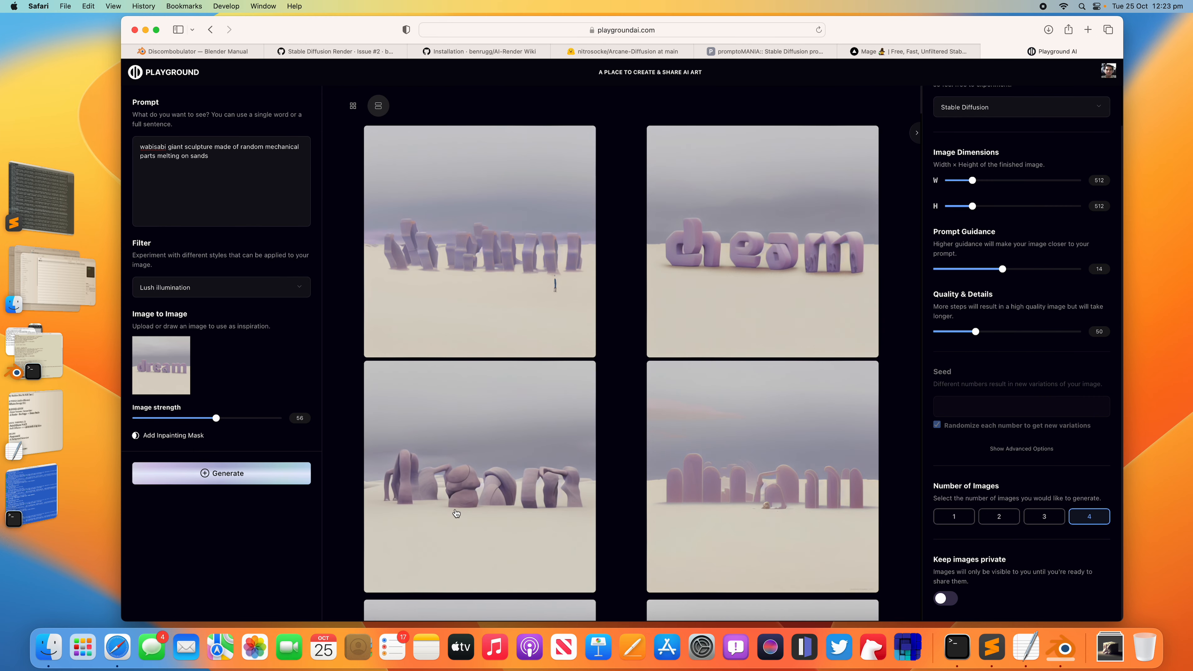
Compare the earlier generated images for how well they keep the dream lettering, and use the copy option on a legible Neon Mecha result
{"action": "scroll", "coordinate": [515, 453], "scroll_direction": "down", "scroll_amount": 2}
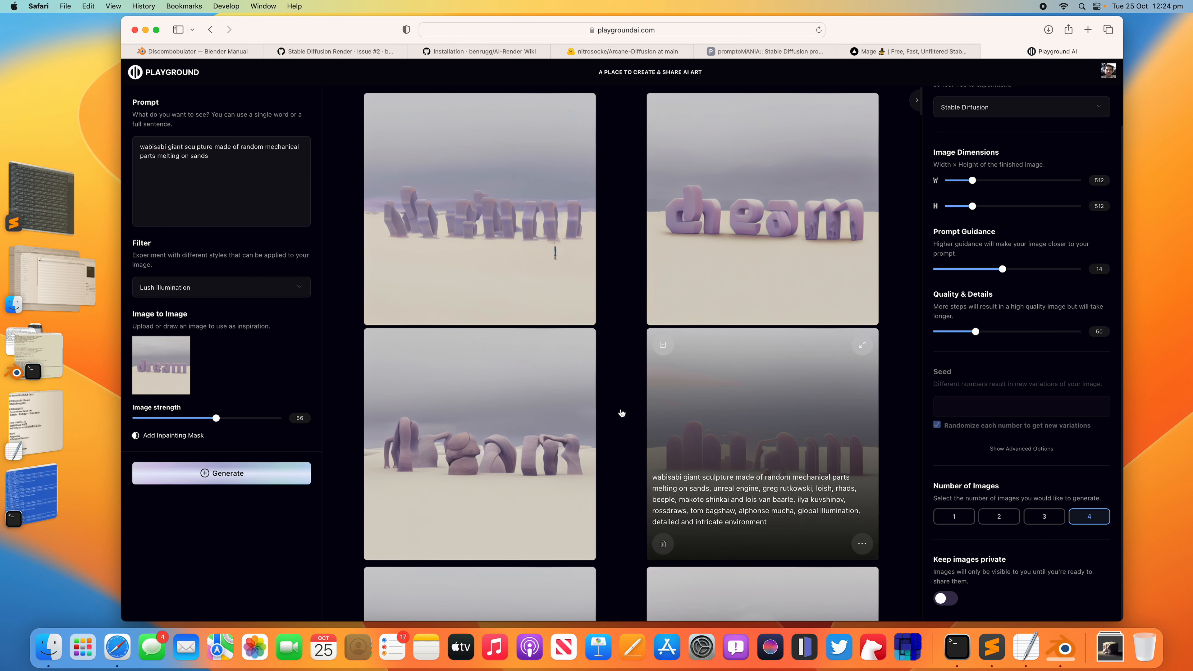
{"action": "scroll", "coordinate": [626, 423], "scroll_direction": "down", "scroll_amount": 5}
{"action": "scroll", "coordinate": [626, 428], "scroll_direction": "down", "scroll_amount": 10}
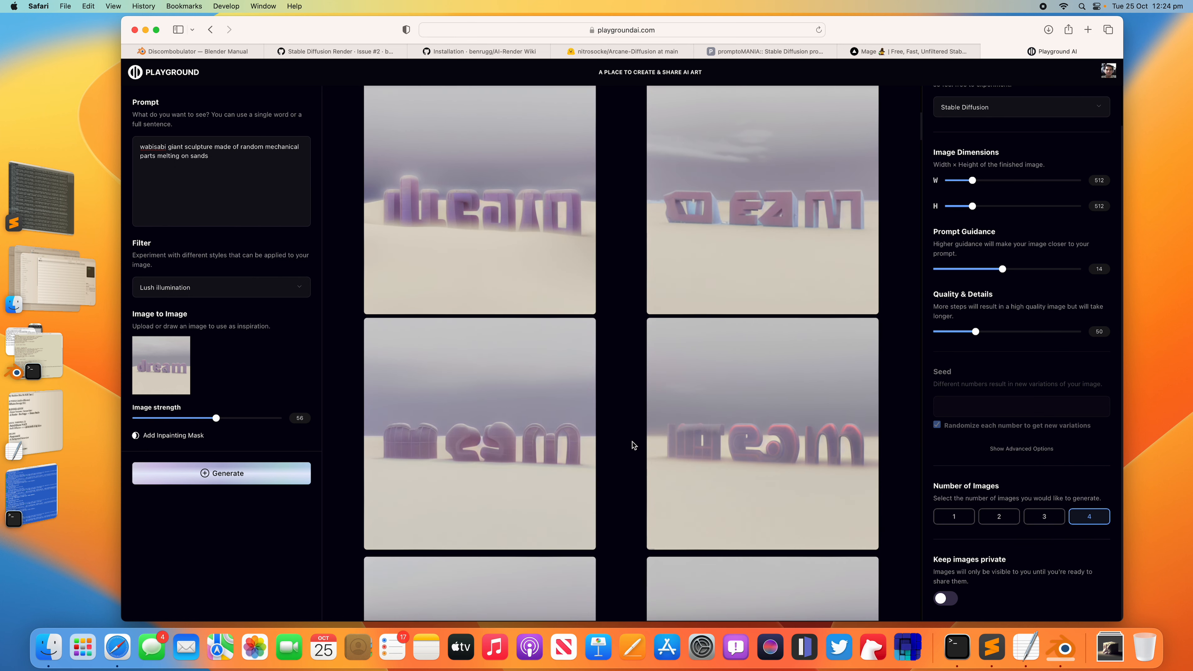
{"action": "scroll", "coordinate": [618, 422], "scroll_direction": "down", "scroll_amount": 4}
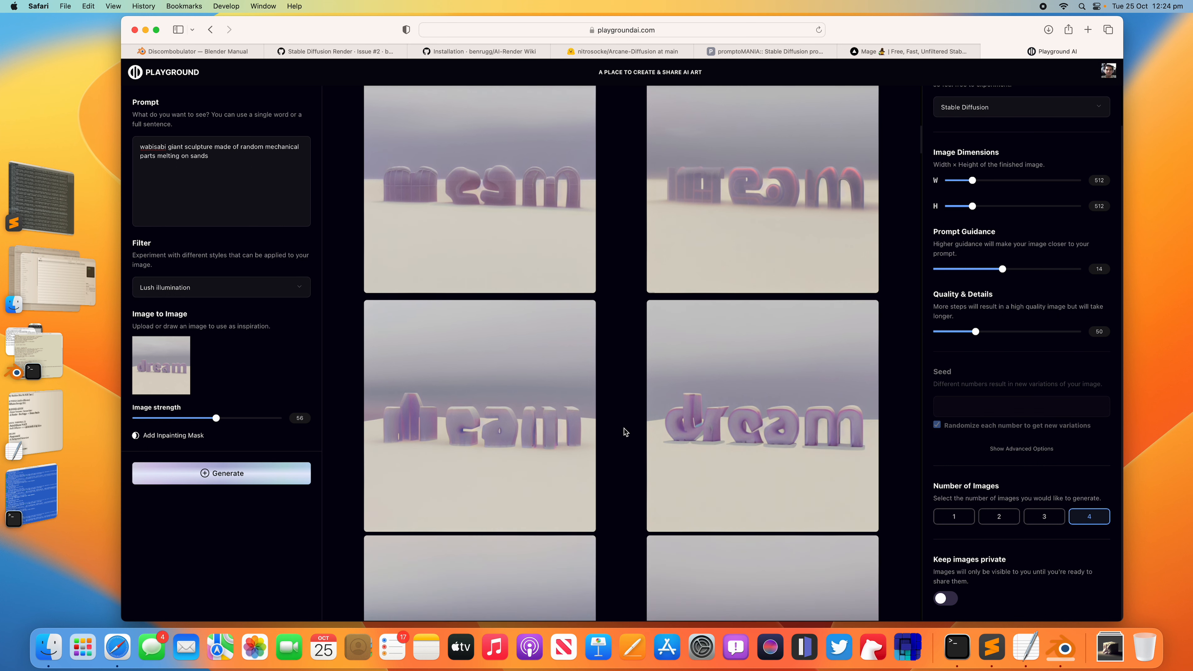
{"action": "scroll", "coordinate": [626, 431], "scroll_direction": "down", "scroll_amount": 15}
{"action": "scroll", "coordinate": [632, 438], "scroll_direction": "down", "scroll_amount": 7}
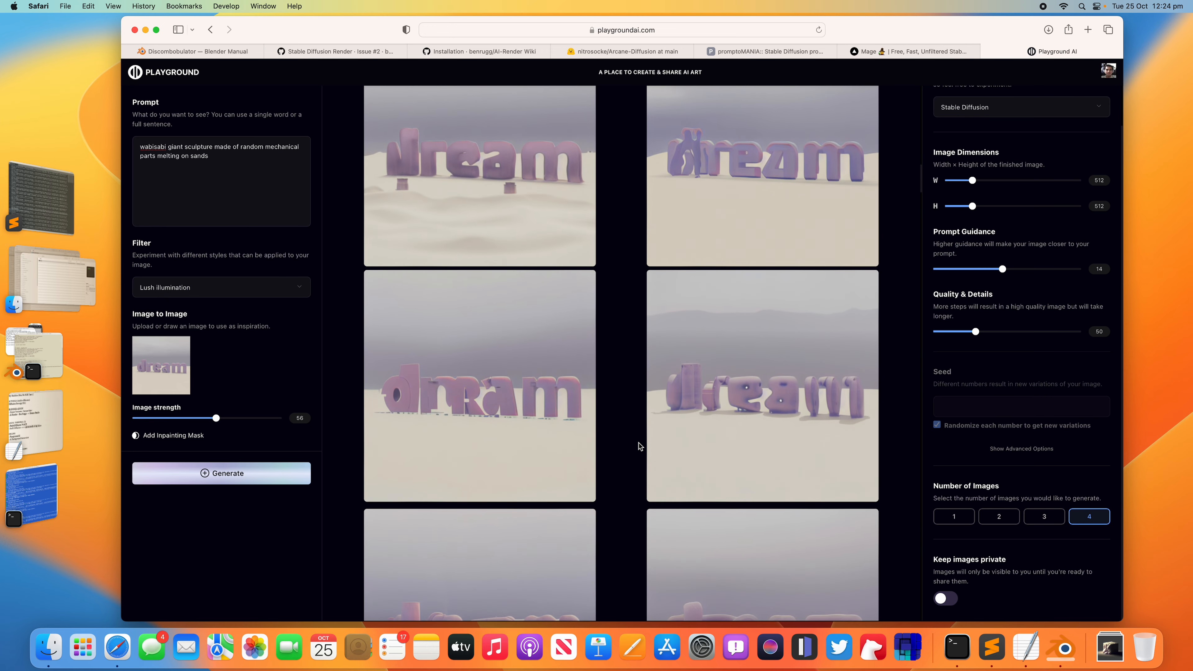
{"action": "scroll", "coordinate": [639, 446], "scroll_direction": "down", "scroll_amount": 3}
{"action": "scroll", "coordinate": [567, 487], "scroll_direction": "down", "scroll_amount": 2}
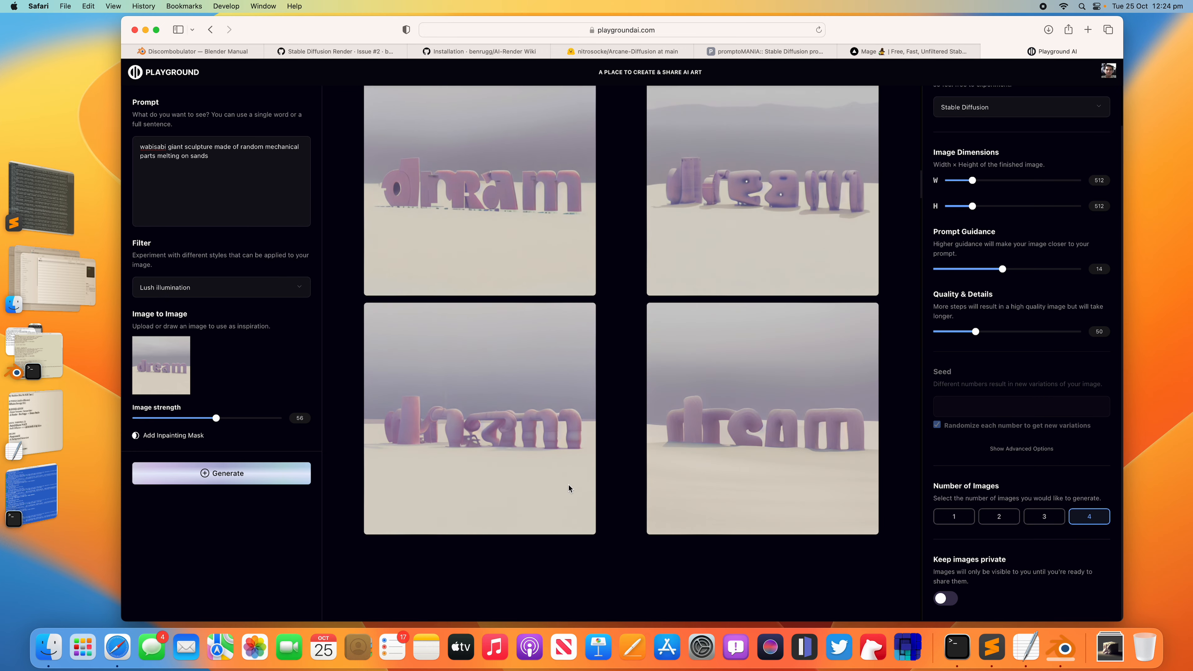
{"action": "scroll", "coordinate": [529, 446], "scroll_direction": "down", "scroll_amount": 2}
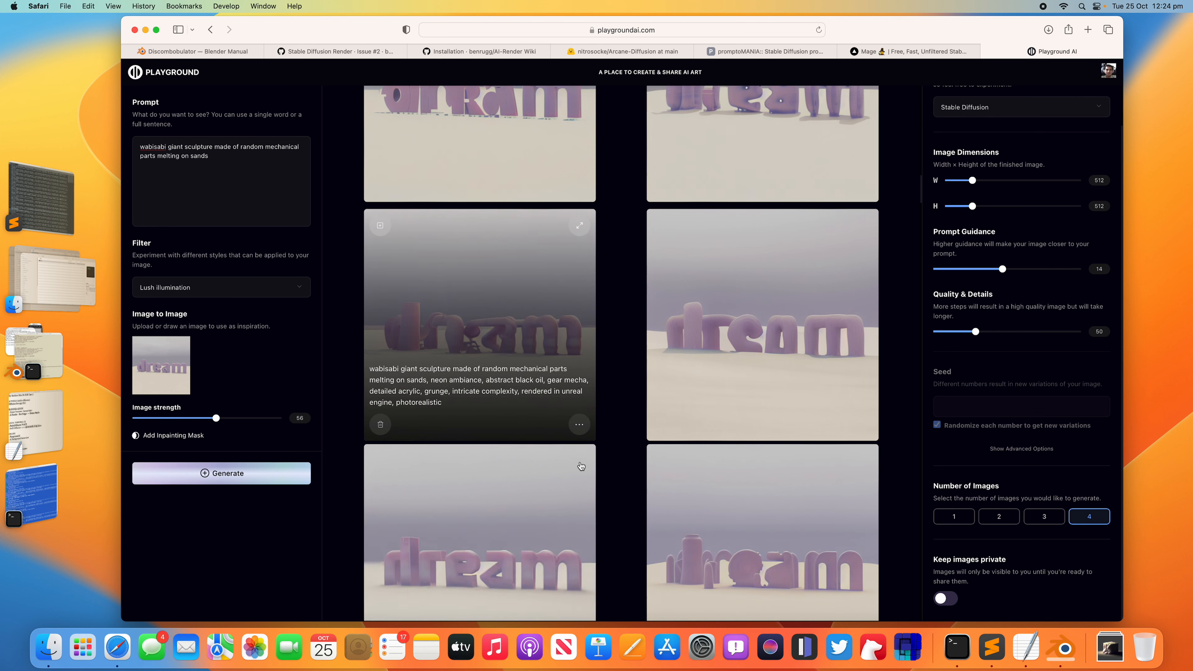
{"action": "scroll", "coordinate": [606, 461], "scroll_direction": "down", "scroll_amount": 5}
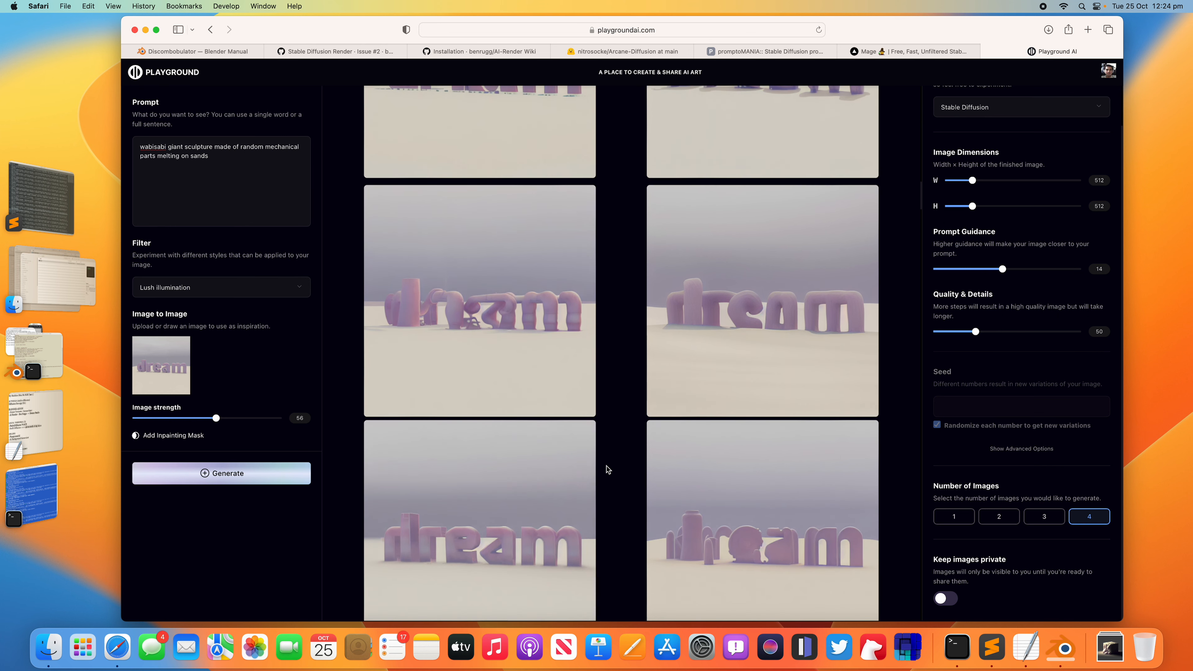
{"action": "scroll", "coordinate": [625, 444], "scroll_direction": "down", "scroll_amount": 9}
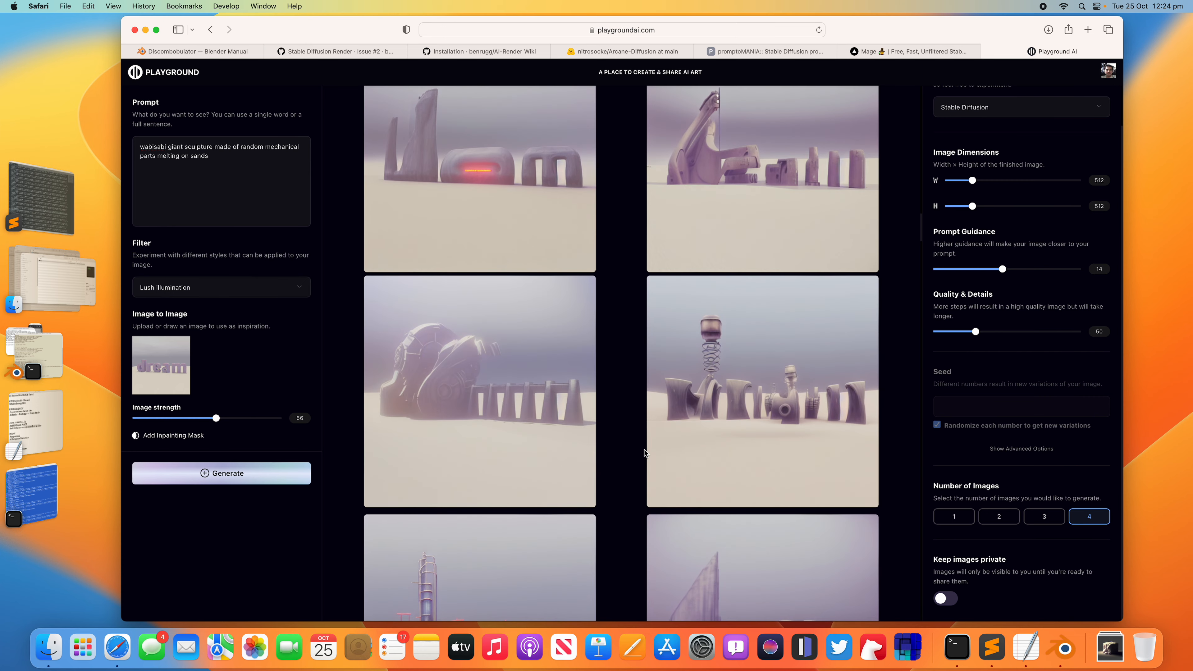
{"action": "scroll", "coordinate": [644, 452], "scroll_direction": "down", "scroll_amount": 7}
{"action": "scroll", "coordinate": [611, 423], "scroll_direction": "down", "scroll_amount": 15}
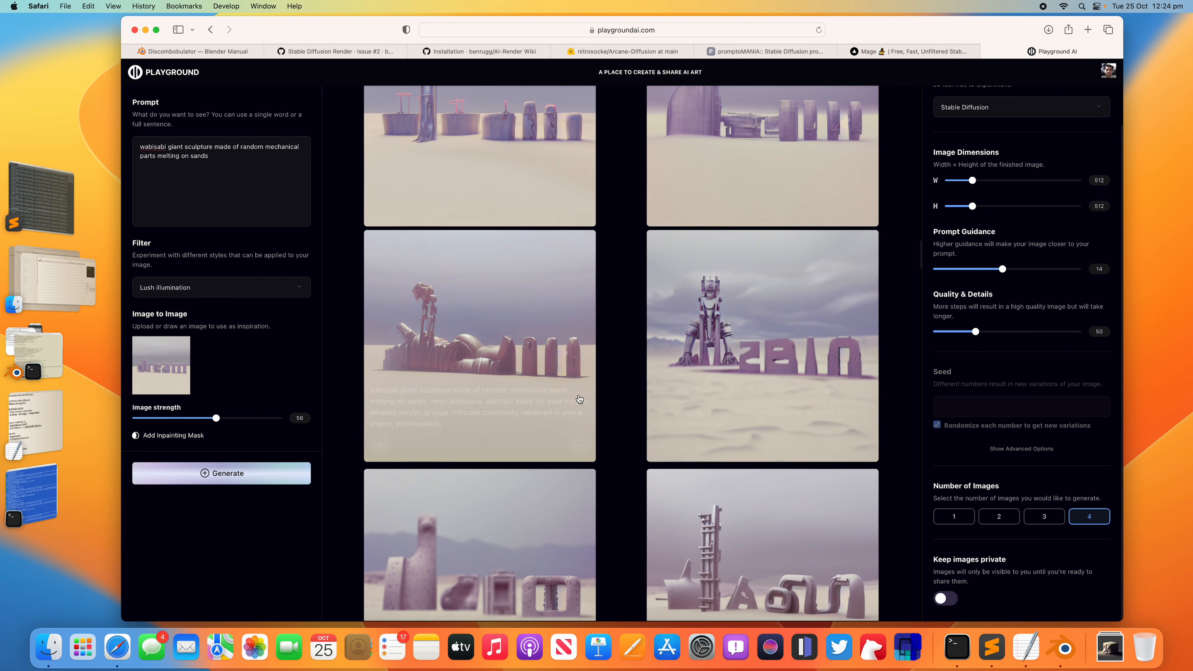
{"action": "scroll", "coordinate": [592, 391], "scroll_direction": "down", "scroll_amount": 10}
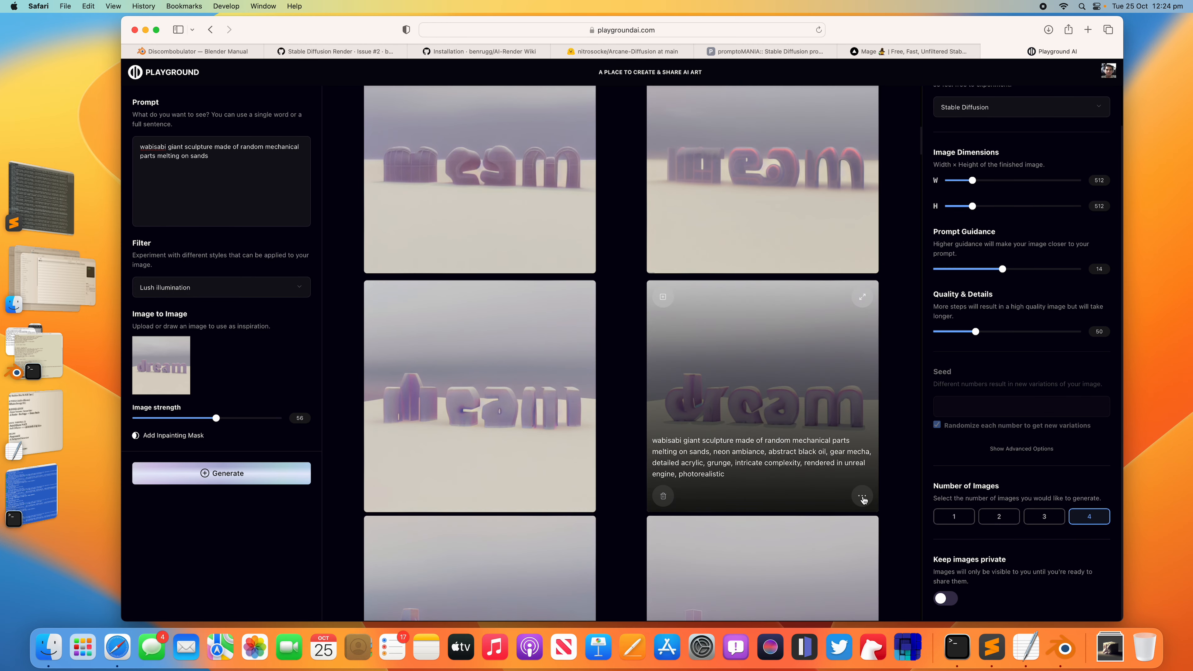
{"action": "left_click", "coordinate": [862, 497]}
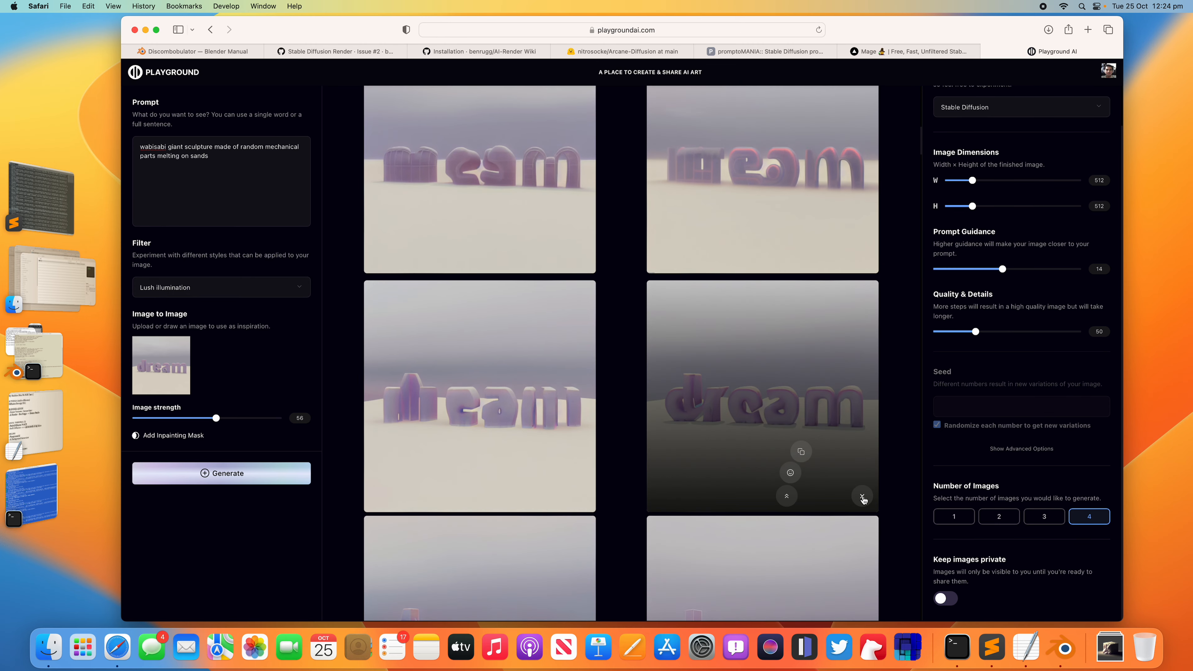
{"action": "left_click", "coordinate": [801, 449]}
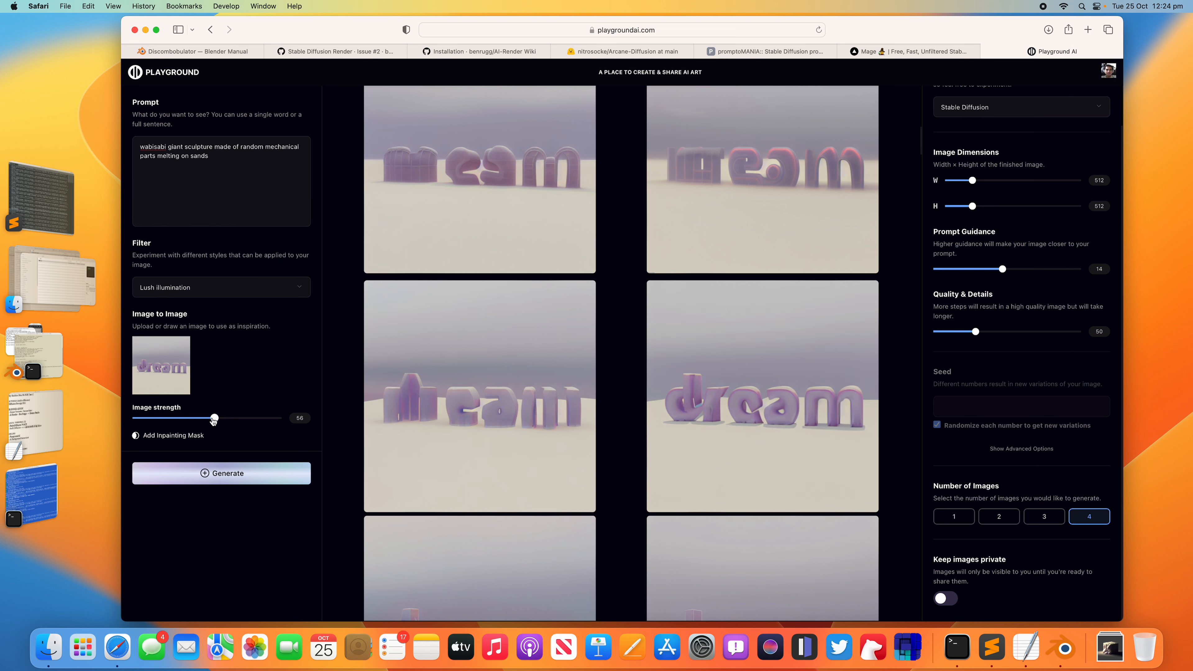
Change the filter to Delicate detail and generate four images at image strength 46
{"action": "left_click", "coordinate": [221, 287]}
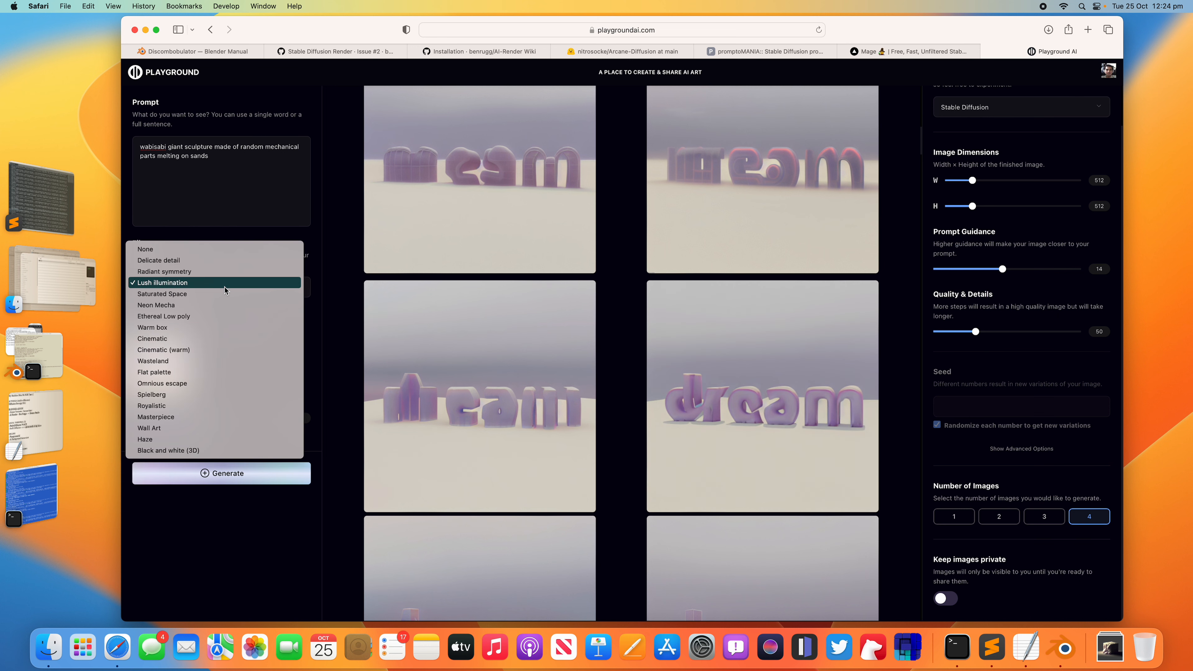
{"action": "left_click", "coordinate": [221, 306]}
{"action": "left_click", "coordinate": [212, 293]}
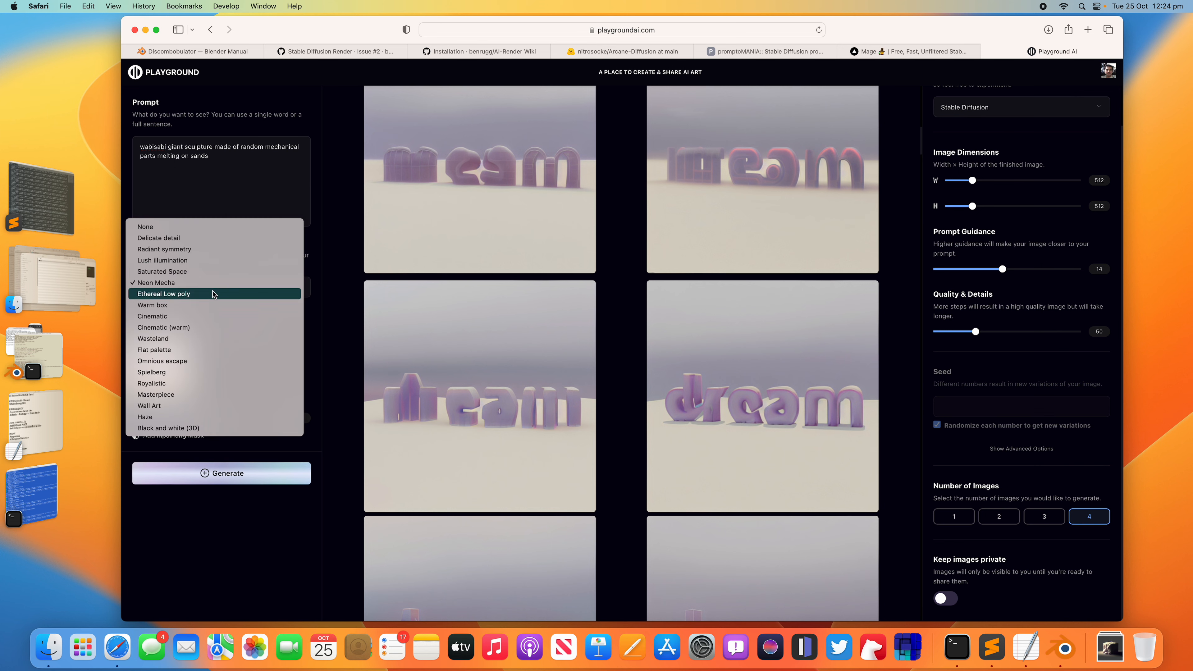
{"action": "left_click", "coordinate": [207, 241]}
{"action": "left_click", "coordinate": [240, 468]}
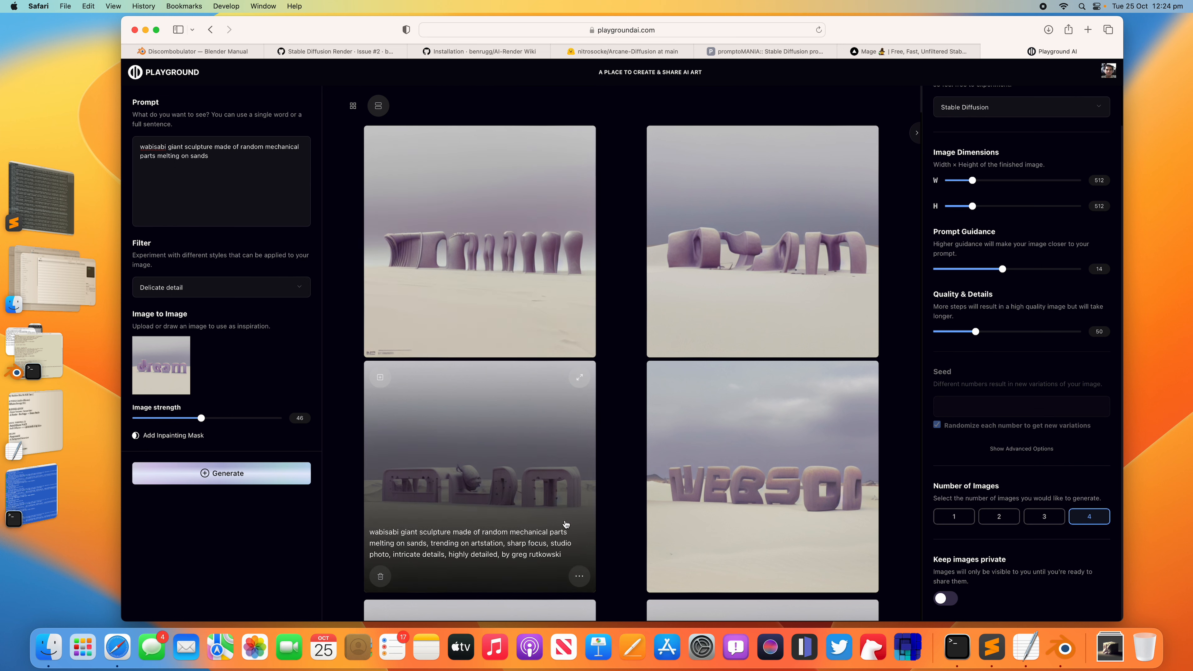
Try to generate another four Delicate detail images with the image strength set to 52
{"action": "scroll", "coordinate": [522, 543], "scroll_direction": "down", "scroll_amount": 5}
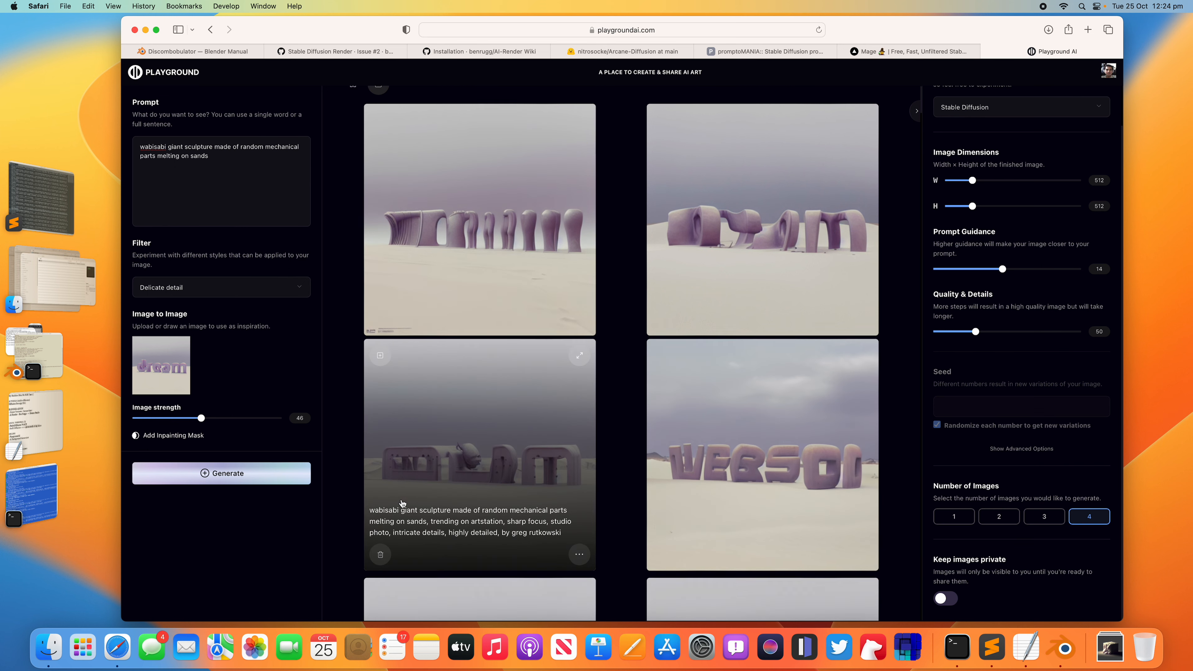
{"action": "scroll", "coordinate": [354, 493], "scroll_direction": "up", "scroll_amount": 5}
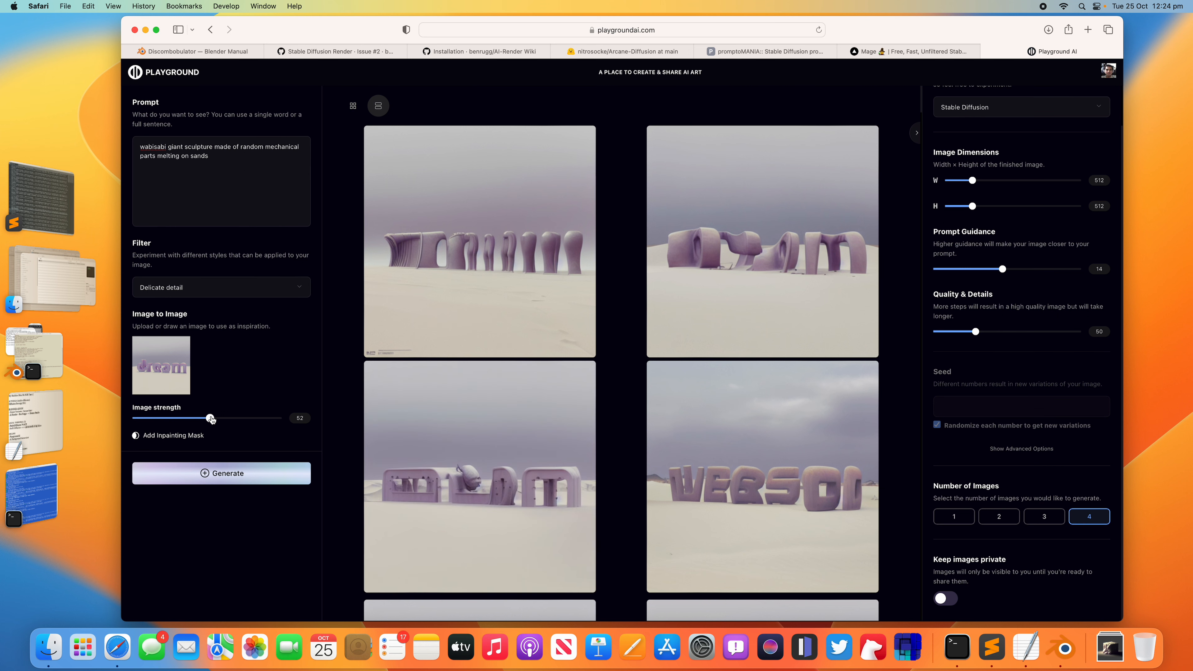
{"action": "left_click", "coordinate": [234, 475]}
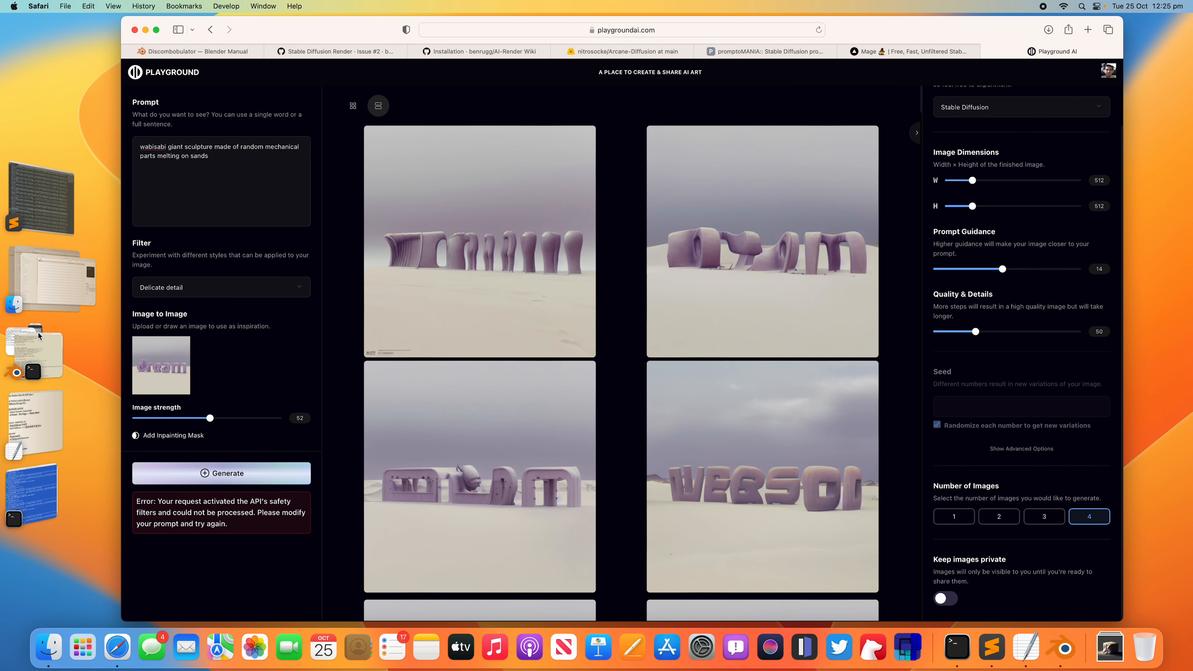
Switch to Blender and inspect the AI Render result in the image editor up close
{"action": "left_click", "coordinate": [46, 348]}
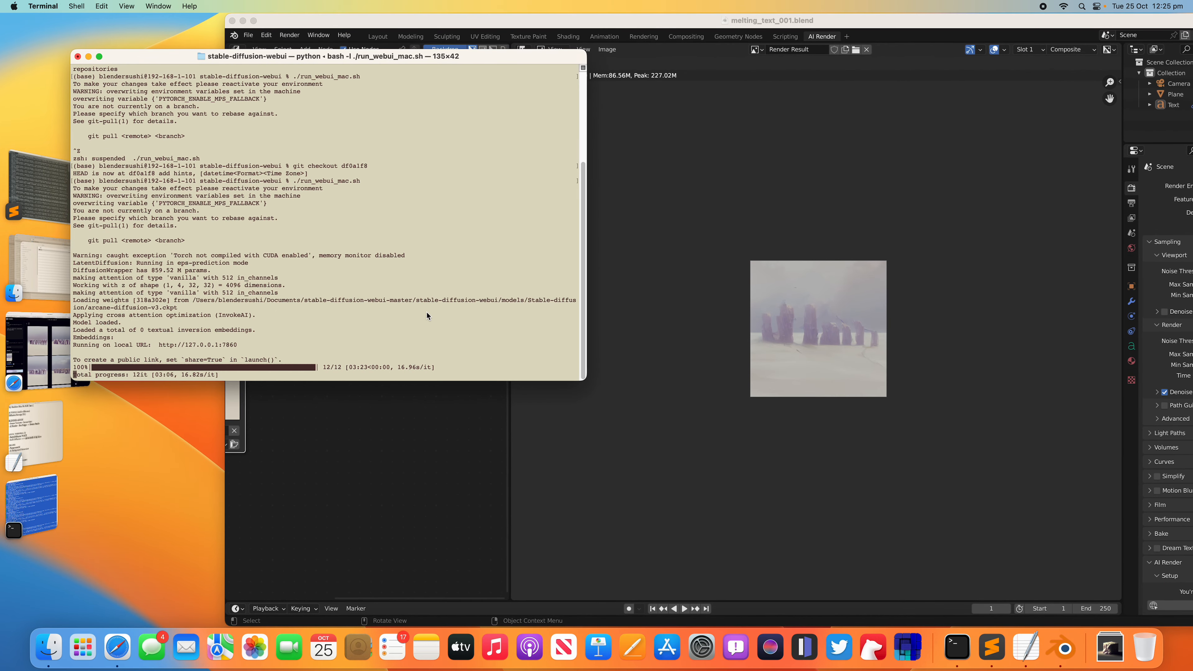
{"action": "left_click", "coordinate": [870, 276]}
{"action": "scroll", "coordinate": [866, 280], "scroll_direction": "up", "scroll_amount": 4}
{"action": "scroll", "coordinate": [865, 280], "scroll_direction": "up", "scroll_amount": 2}
{"action": "scroll", "coordinate": [864, 280], "scroll_direction": "down", "scroll_amount": 2}
{"action": "scroll", "coordinate": [864, 284], "scroll_direction": "down", "scroll_amount": 1}
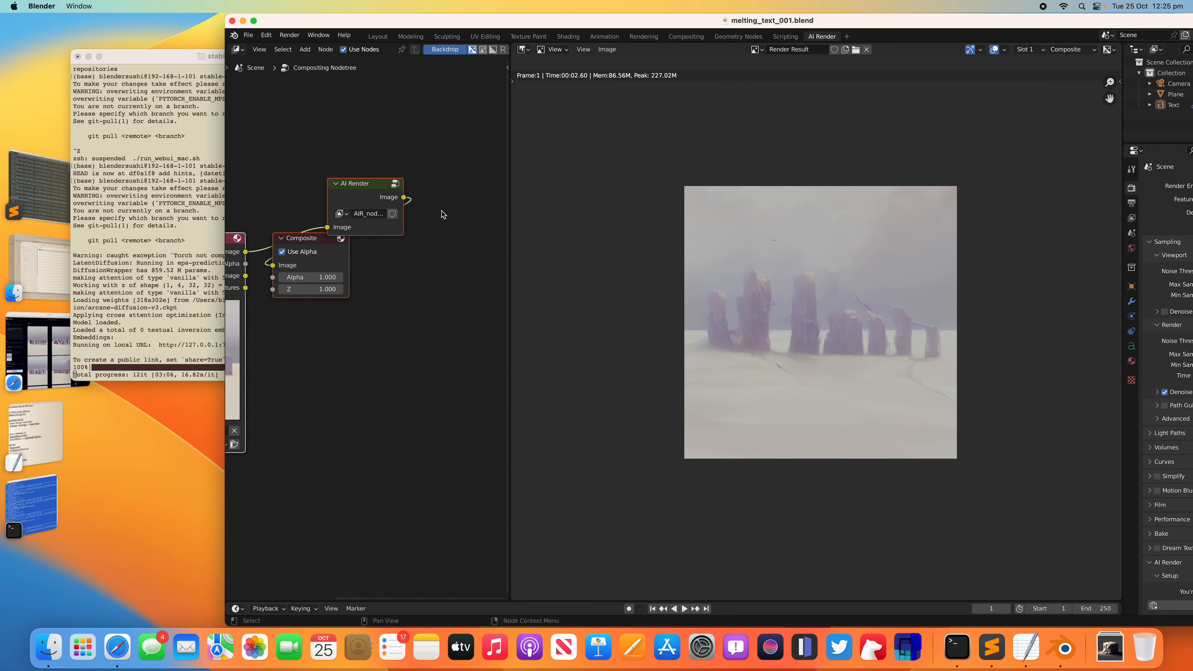
Narrow the Blender window, show the scene's output properties, and widen the Properties editor
{"action": "left_click_drag", "start_coordinate": [227, 13], "coordinate": [255, 13]}
{"action": "scroll", "coordinate": [785, 297], "scroll_direction": "up", "scroll_amount": 2}
{"action": "scroll", "coordinate": [853, 282], "scroll_direction": "down", "scroll_amount": 1}
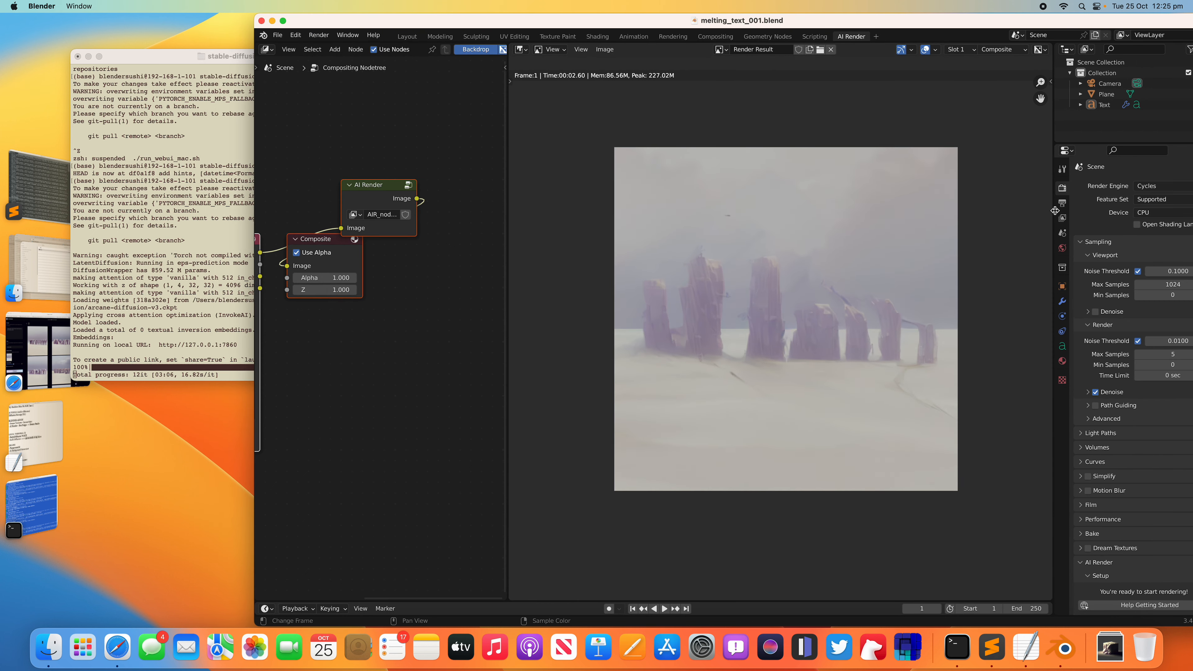
{"action": "left_click", "coordinate": [1063, 203]}
{"action": "scroll", "coordinate": [1033, 202], "scroll_direction": "down", "scroll_amount": 1}
{"action": "left_click_drag", "start_coordinate": [1054, 202], "coordinate": [965, 202]}
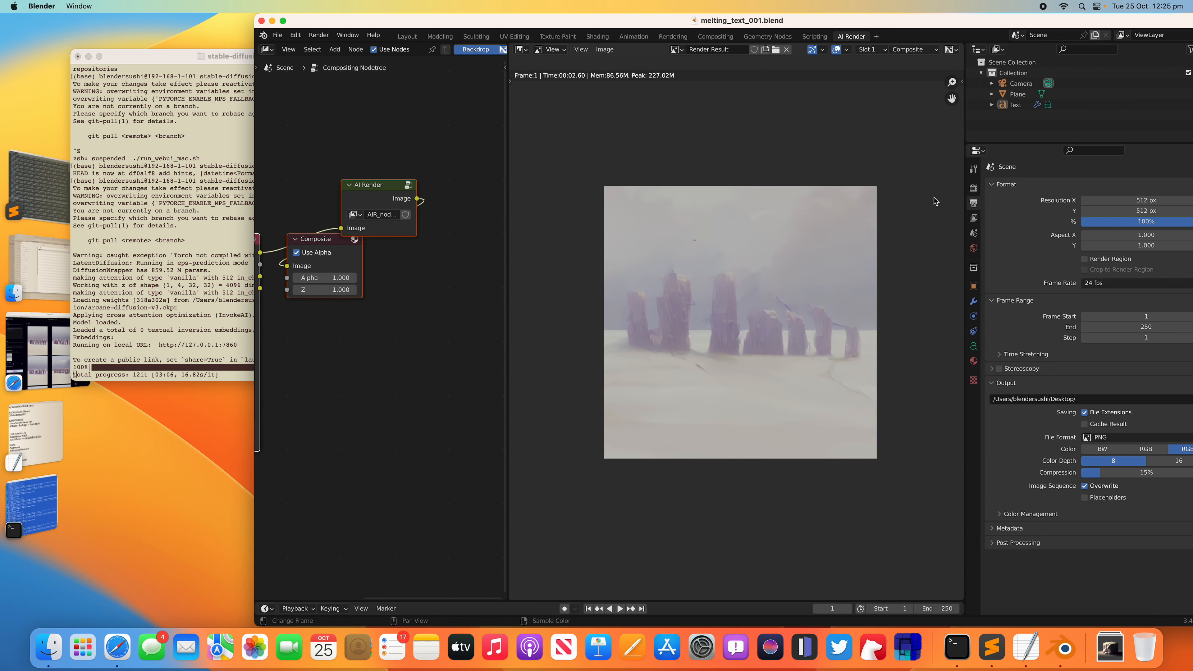
Show the scene's render properties with the AI Render settings, rearrange the Blender window and its editors, and save the file
{"action": "scroll", "coordinate": [821, 220], "scroll_direction": "up", "scroll_amount": 1}
{"action": "left_click", "coordinate": [977, 219]}
{"action": "left_click", "coordinate": [976, 204]}
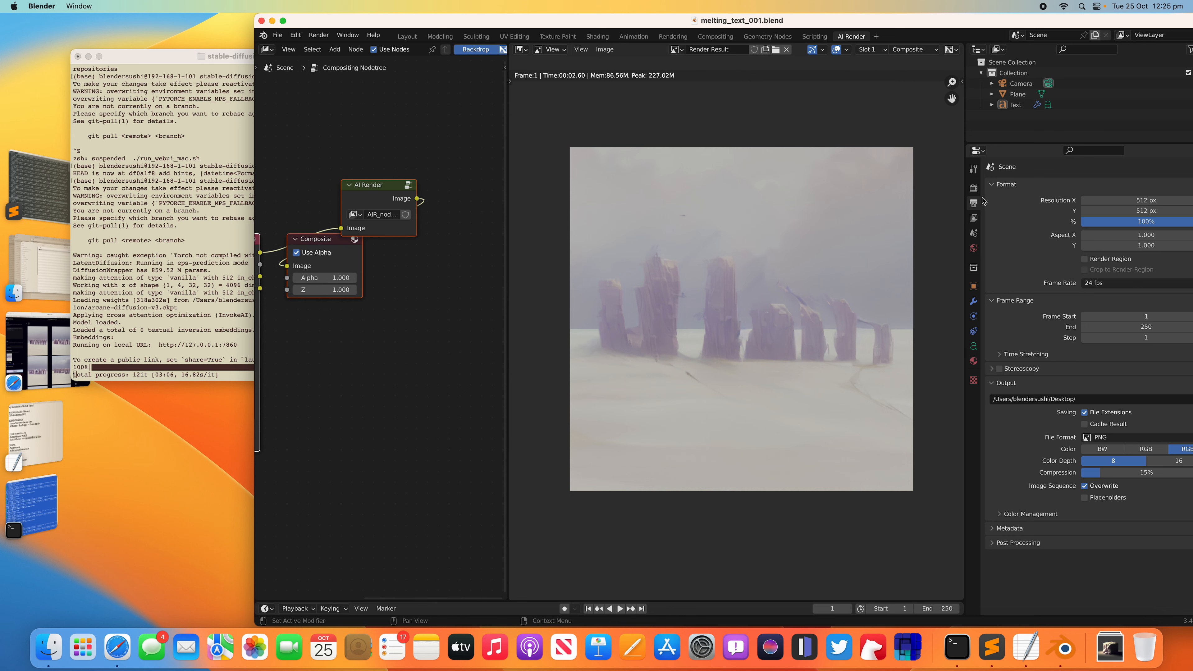
{"action": "left_click", "coordinate": [974, 188]}
{"action": "left_click_drag", "start_coordinate": [965, 319], "coordinate": [862, 329]}
{"action": "left_click_drag", "start_coordinate": [547, 20], "coordinate": [440, 22]}
{"action": "left_click_drag", "start_coordinate": [1103, 563], "coordinate": [924, 217]}
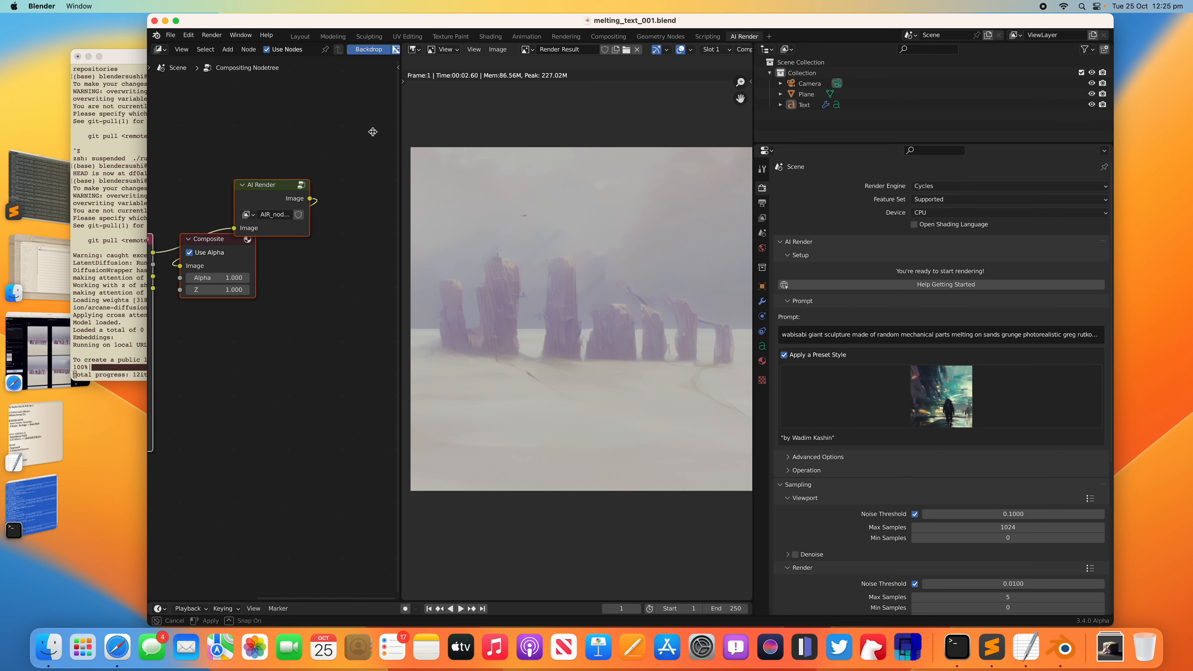
{"action": "left_click_drag", "start_coordinate": [402, 136], "coordinate": [364, 142]}
{"action": "key", "text": "super+s"}
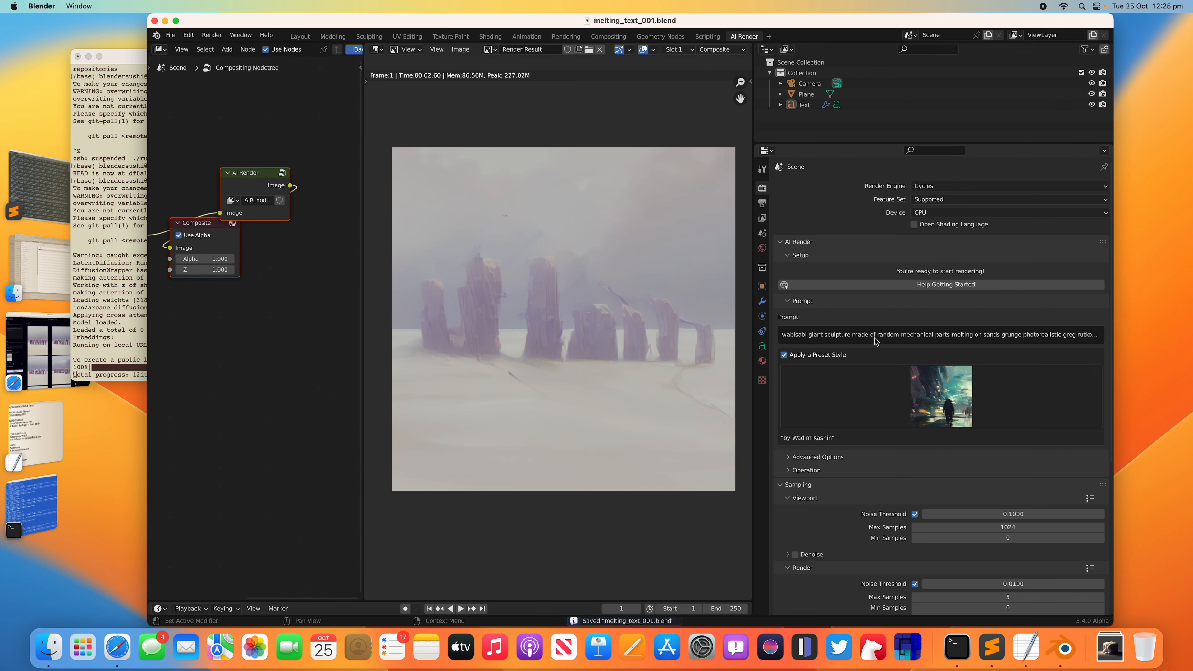
Change the AI Render preset style to Steampunk and save the file
{"action": "left_click", "coordinate": [946, 399]}
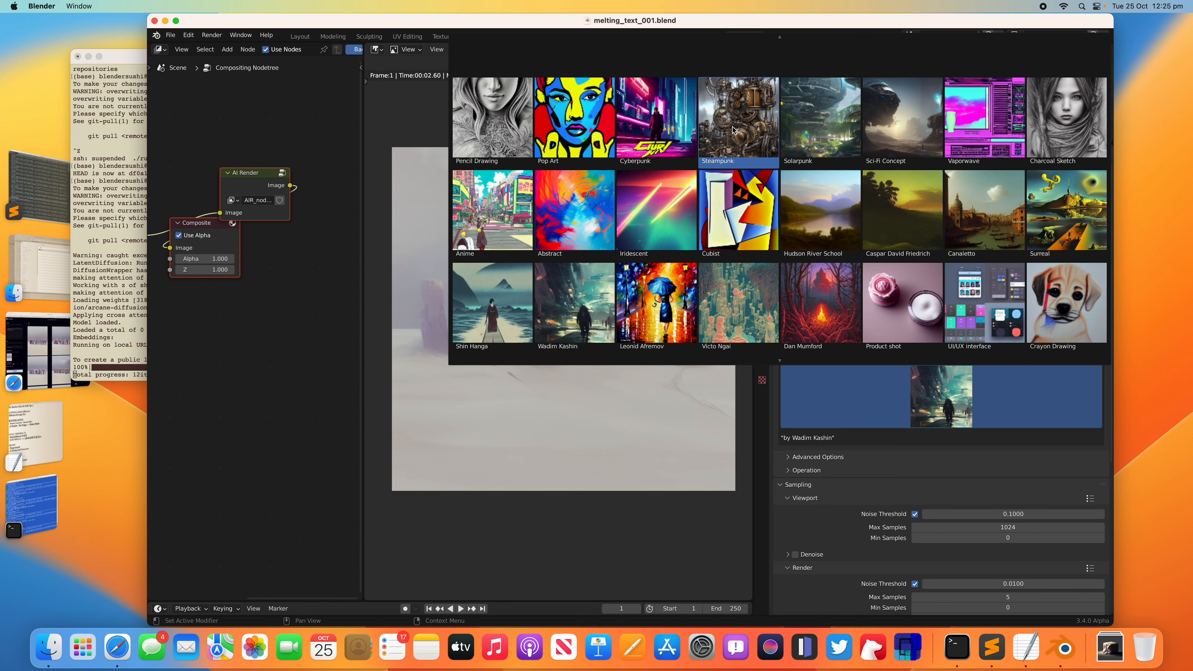
{"action": "left_click", "coordinate": [735, 128]}
{"action": "scroll", "coordinate": [595, 229], "scroll_direction": "down", "scroll_amount": 1}
{"action": "key", "text": "super+s"}
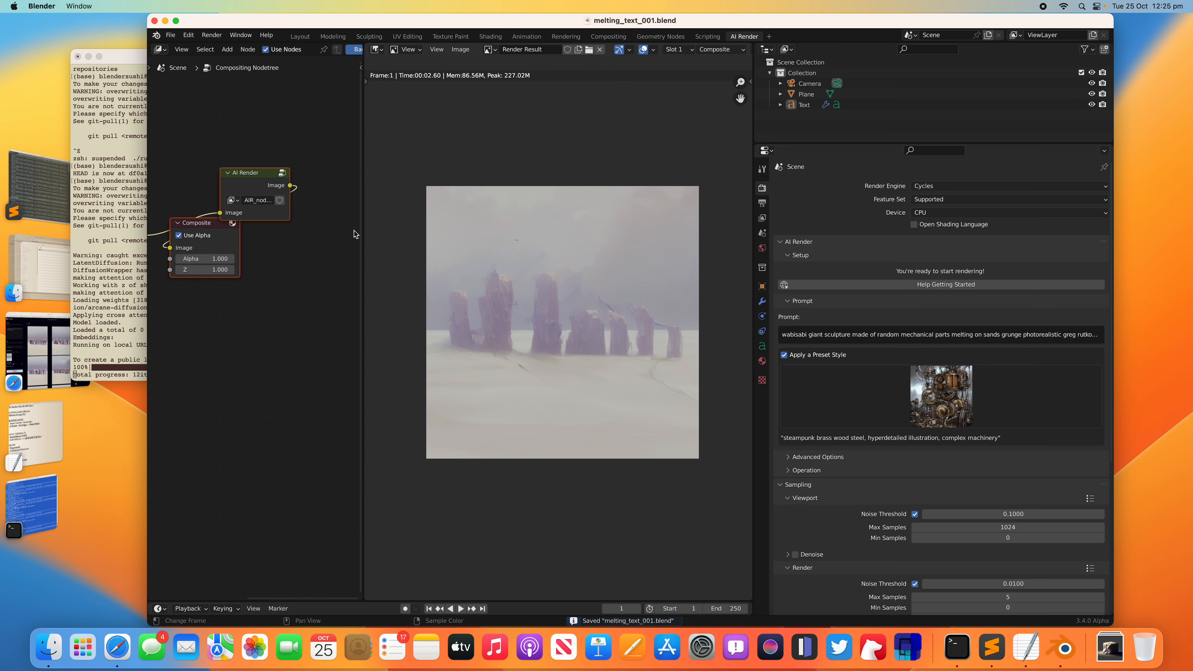
In AI Render's advanced options, set Image Similarity to 0.49 and Steps to 25, saving the file
{"action": "scroll", "coordinate": [1003, 532], "scroll_direction": "down", "scroll_amount": 3}
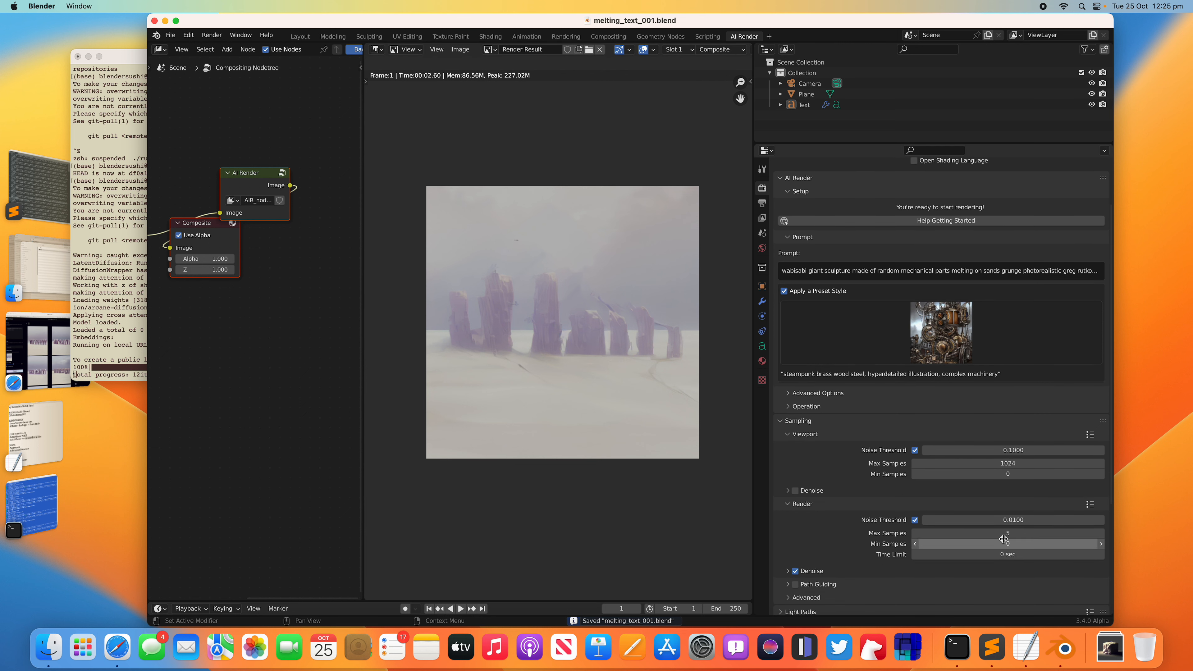
{"action": "scroll", "coordinate": [871, 360], "scroll_direction": "up", "scroll_amount": 2}
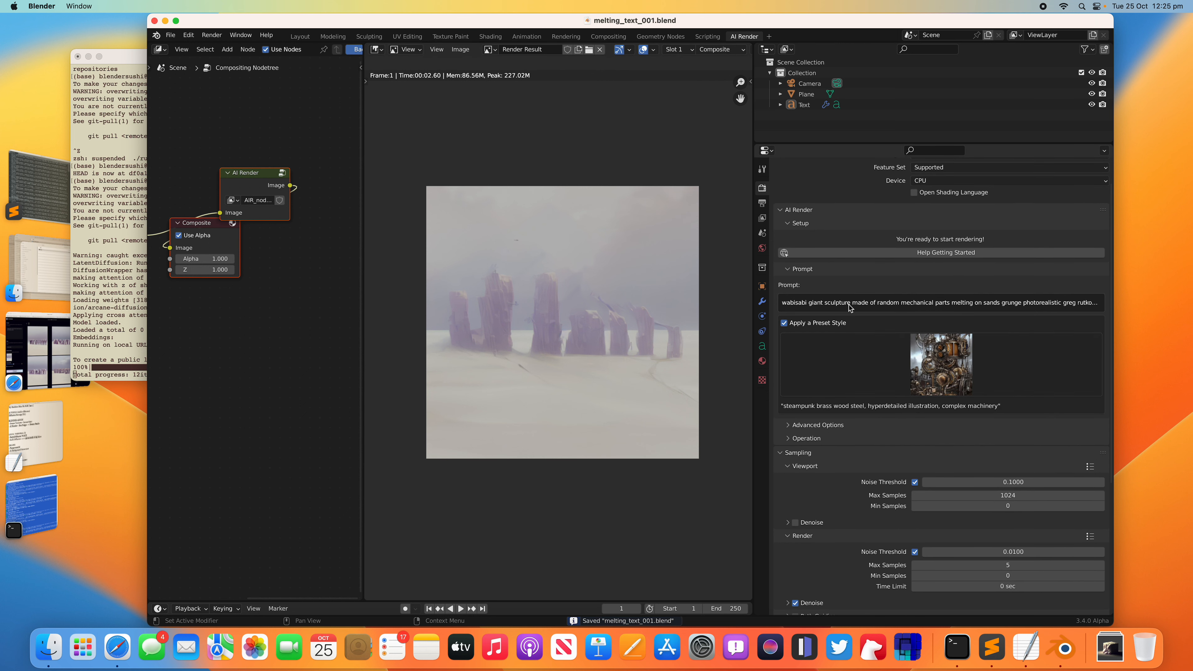
{"action": "left_click", "coordinate": [815, 425]}
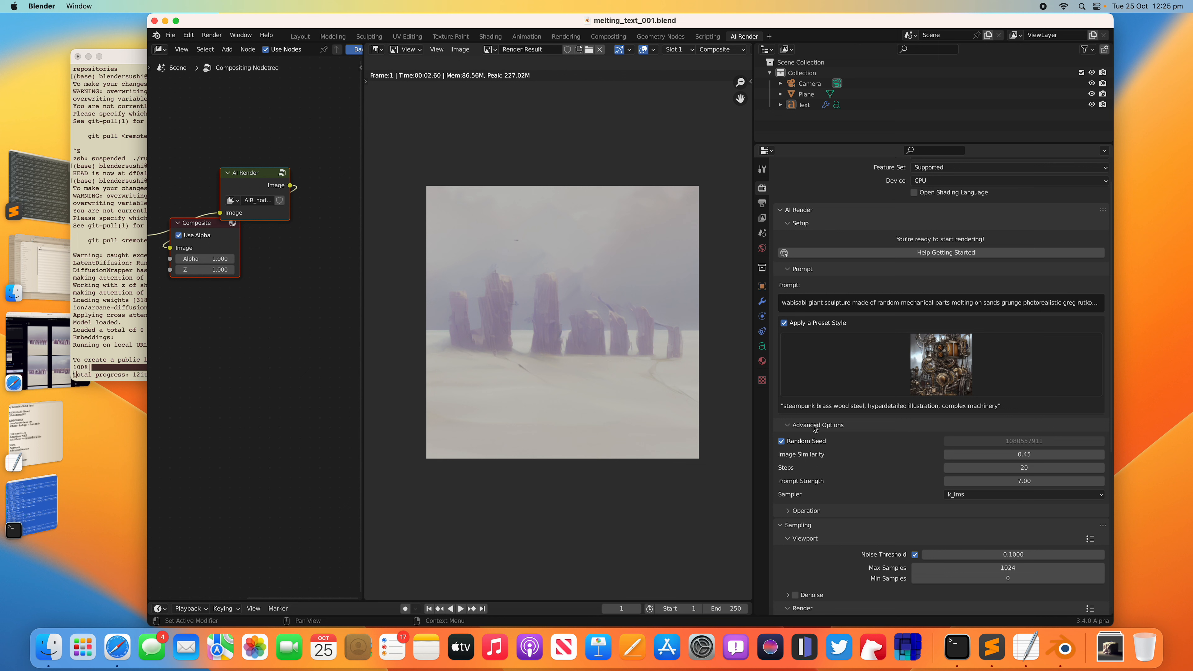
{"action": "double_click", "coordinate": [1007, 455]}
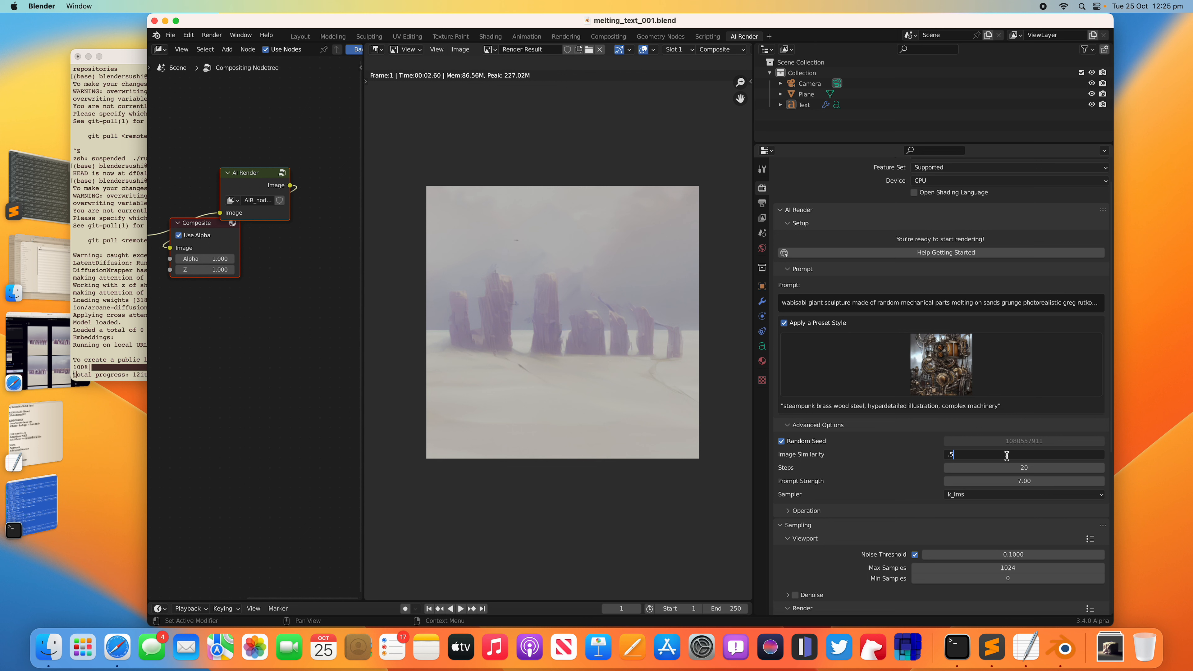
{"action": "type", "text": ".49"}
{"action": "key", "text": "Return"}
{"action": "key", "text": "super+s"}
{"action": "left_click", "coordinate": [1007, 464]}
{"action": "type", "text": "25"}
{"action": "key", "text": "Return"}
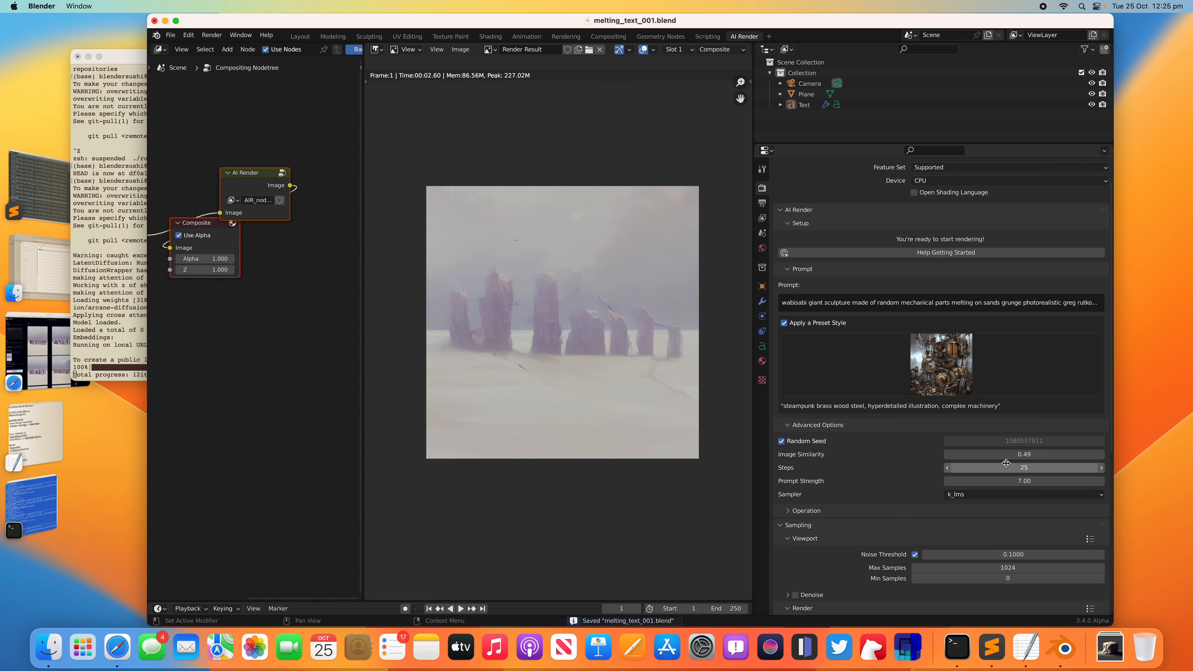
Render the image and move the render window and main Blender window aside to uncover the terminal
{"action": "left_click", "coordinate": [212, 35]}
{"action": "left_click", "coordinate": [221, 46]}
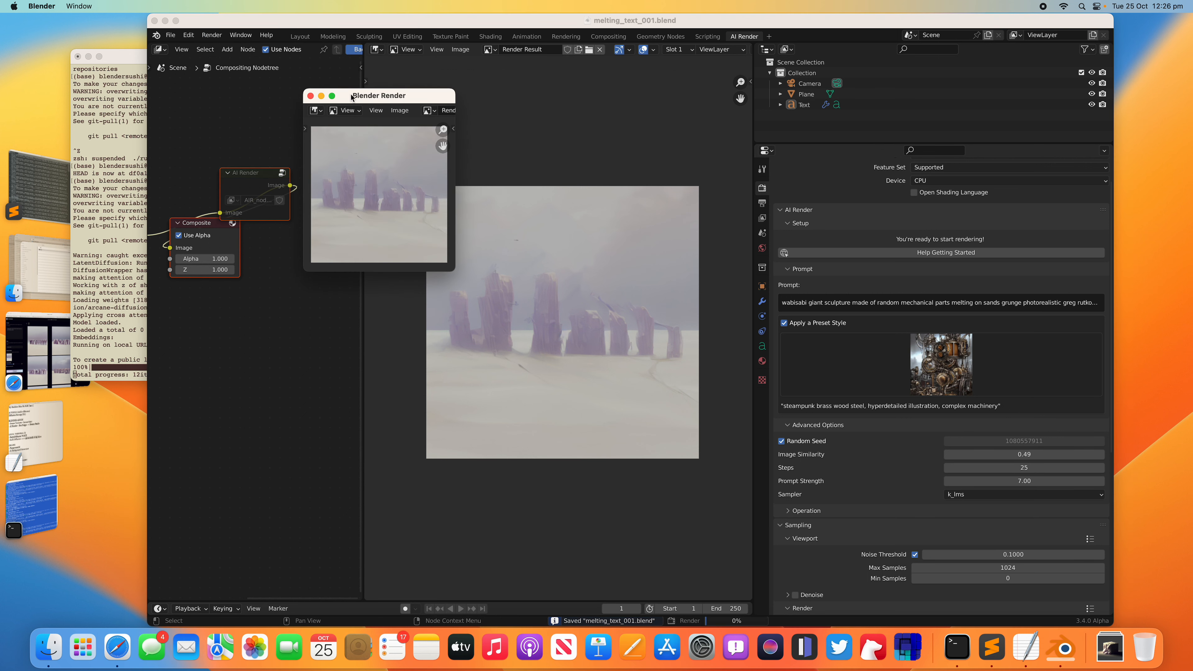
{"action": "left_click_drag", "start_coordinate": [352, 97], "coordinate": [198, 85]}
{"action": "left_click_drag", "start_coordinate": [289, 20], "coordinate": [435, 21]}
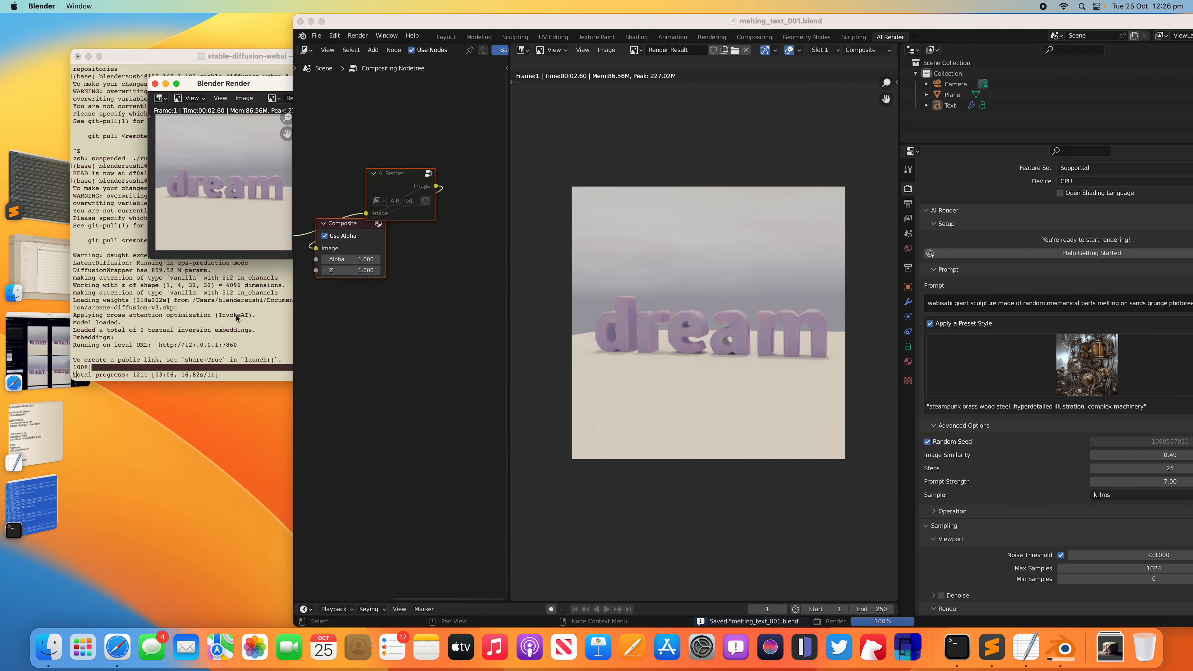
Switch to Playground AI, use the mechanical-looking Delicate detail result as the image-to-image source, and generate four images at strength 46
{"action": "left_click", "coordinate": [27, 356]}
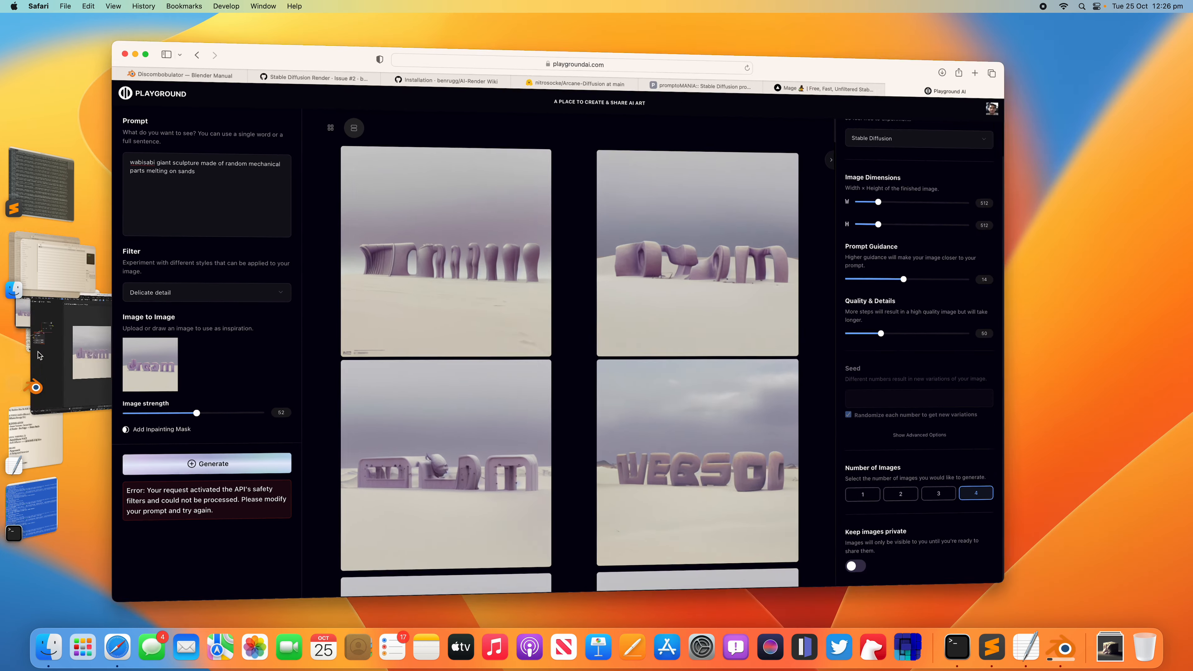
{"action": "scroll", "coordinate": [609, 357], "scroll_direction": "down", "scroll_amount": 1}
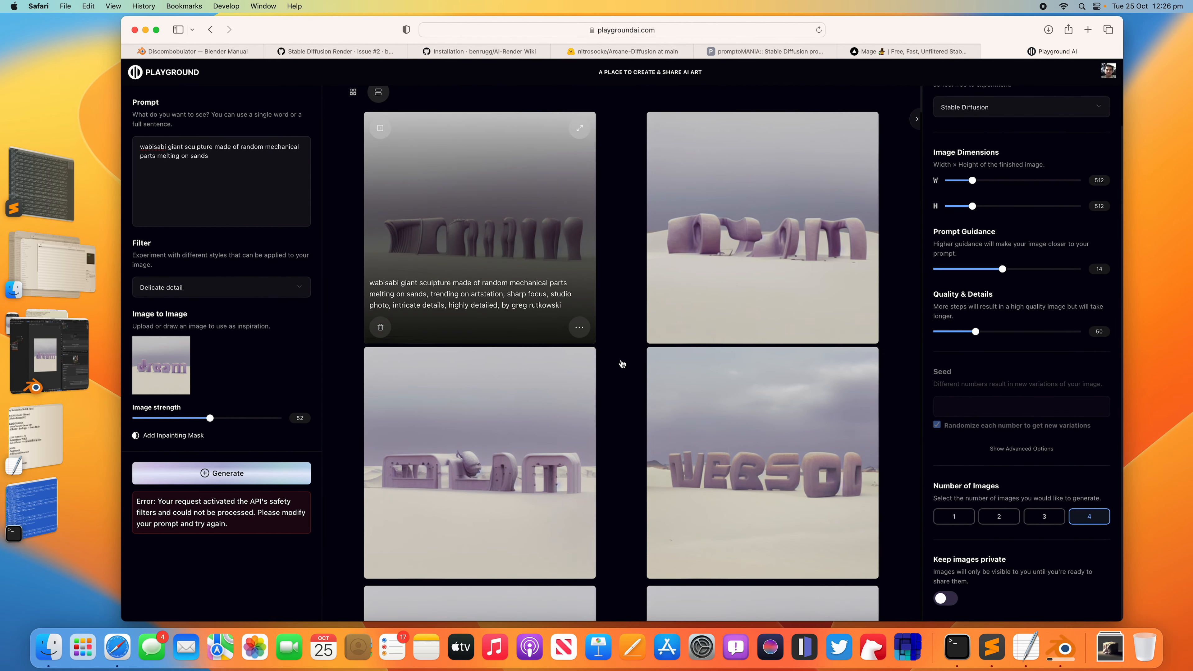
{"action": "scroll", "coordinate": [622, 363], "scroll_direction": "down", "scroll_amount": 2}
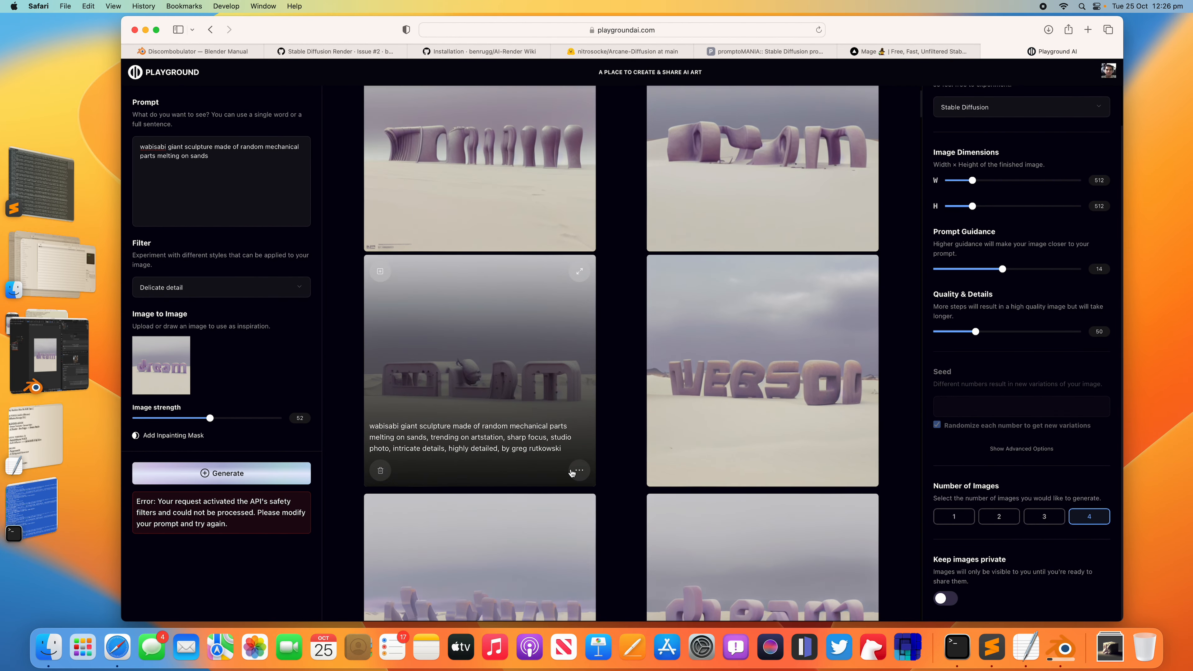
{"action": "scroll", "coordinate": [375, 352], "scroll_direction": "up", "scroll_amount": 2}
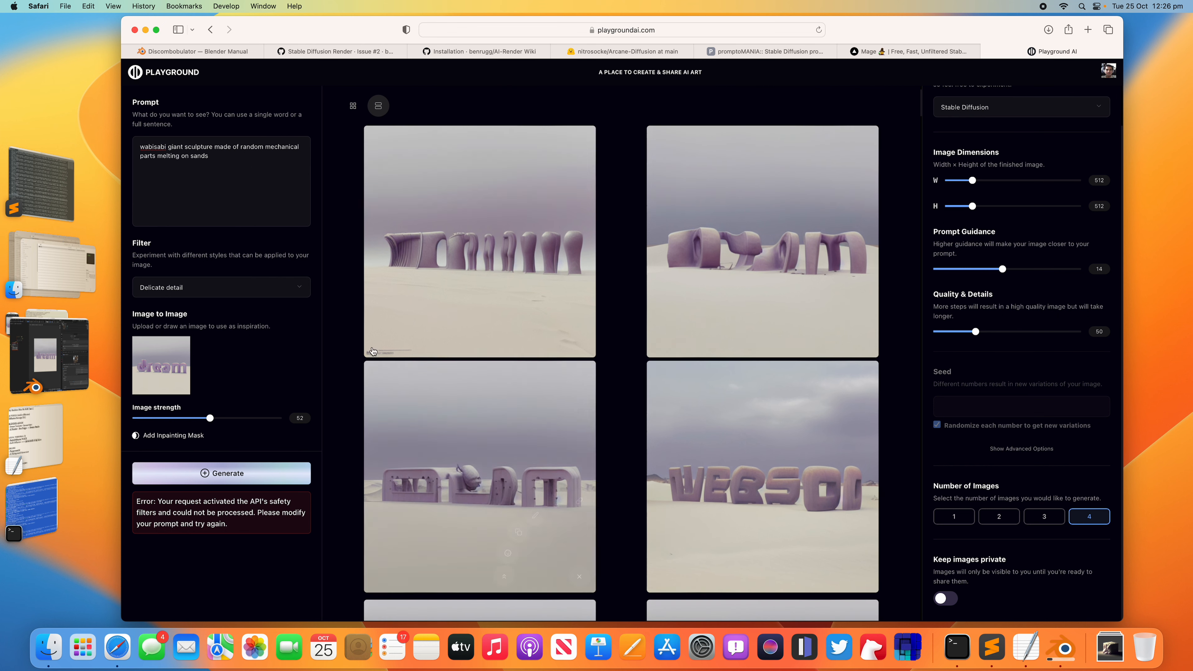
{"action": "scroll", "coordinate": [376, 350], "scroll_direction": "down", "scroll_amount": 6}
{"action": "scroll", "coordinate": [496, 327], "scroll_direction": "up", "scroll_amount": 3}
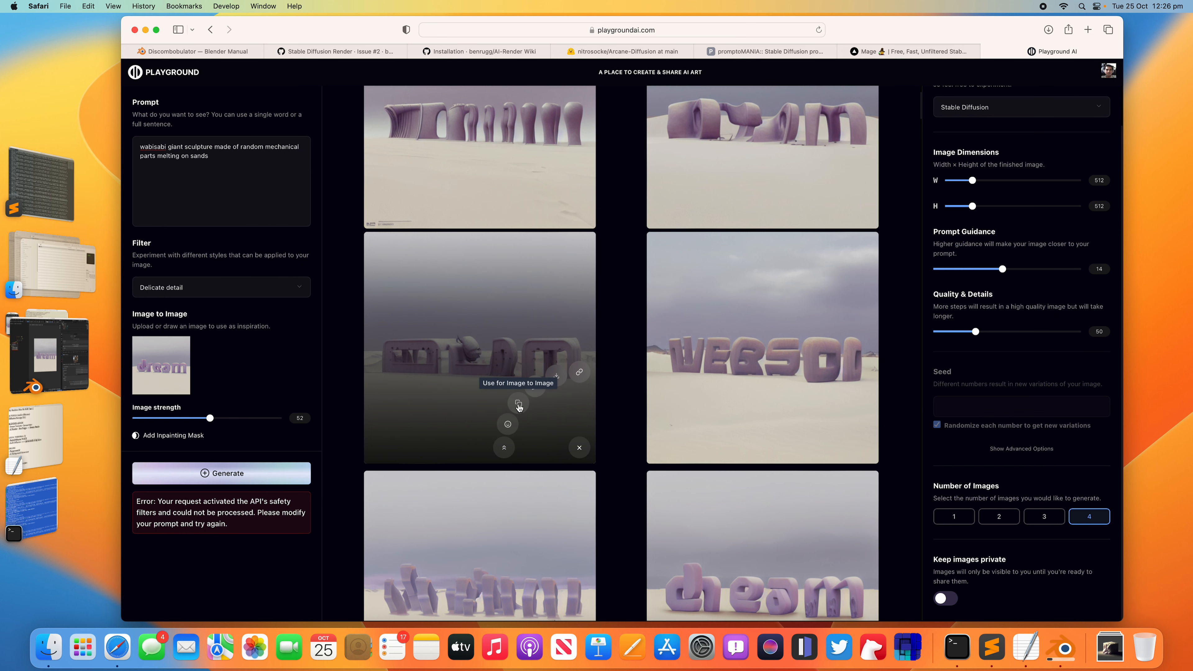
{"action": "left_click", "coordinate": [518, 376]}
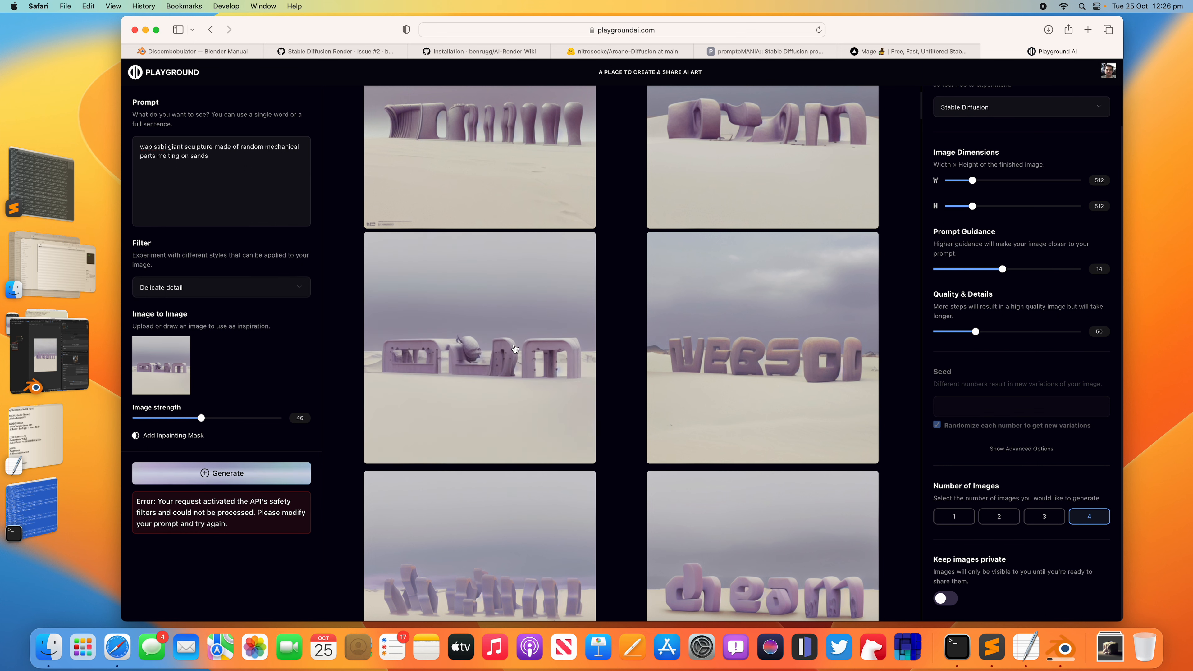
{"action": "left_click", "coordinate": [230, 478]}
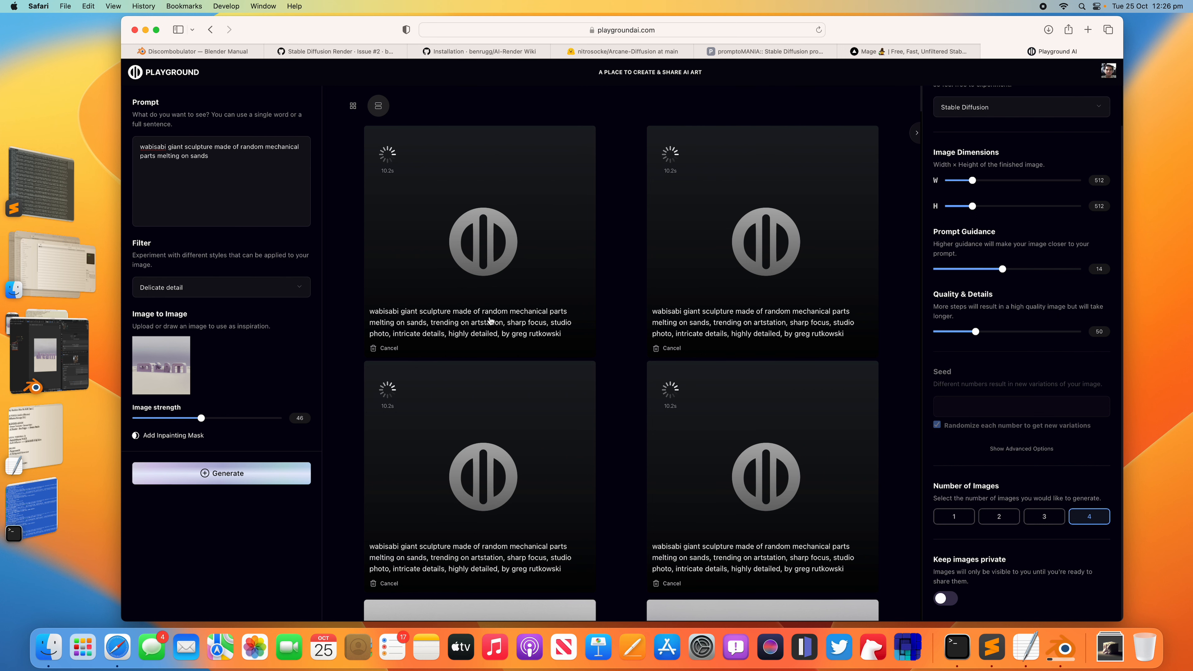
Prepend "crowds of people silhouette" and append ", dramatic light, hyperrealistic" to the prompt, and generate four images
{"action": "scroll", "coordinate": [550, 367], "scroll_direction": "down", "scroll_amount": 6}
{"action": "scroll", "coordinate": [585, 396], "scroll_direction": "up", "scroll_amount": 6}
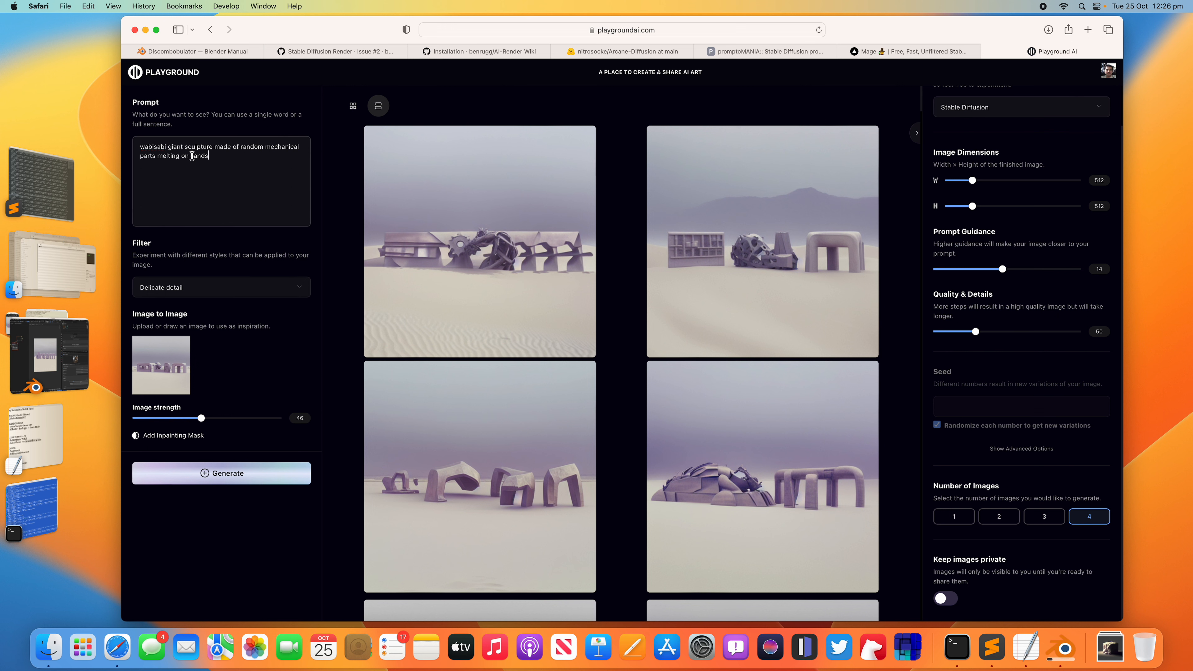
{"action": "double_click", "coordinate": [206, 156]}
{"action": "key", "text": "Right"}
{"action": "type", "text": "c"}
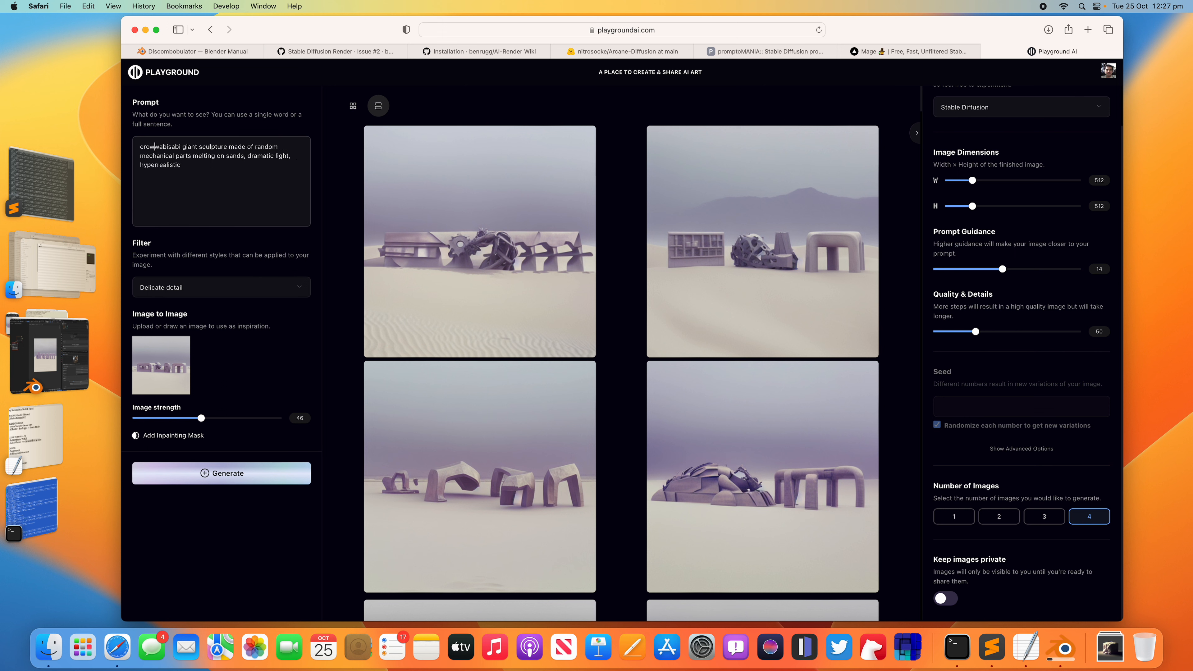
{"action": "type", "text": "rowds of people silhouette"}
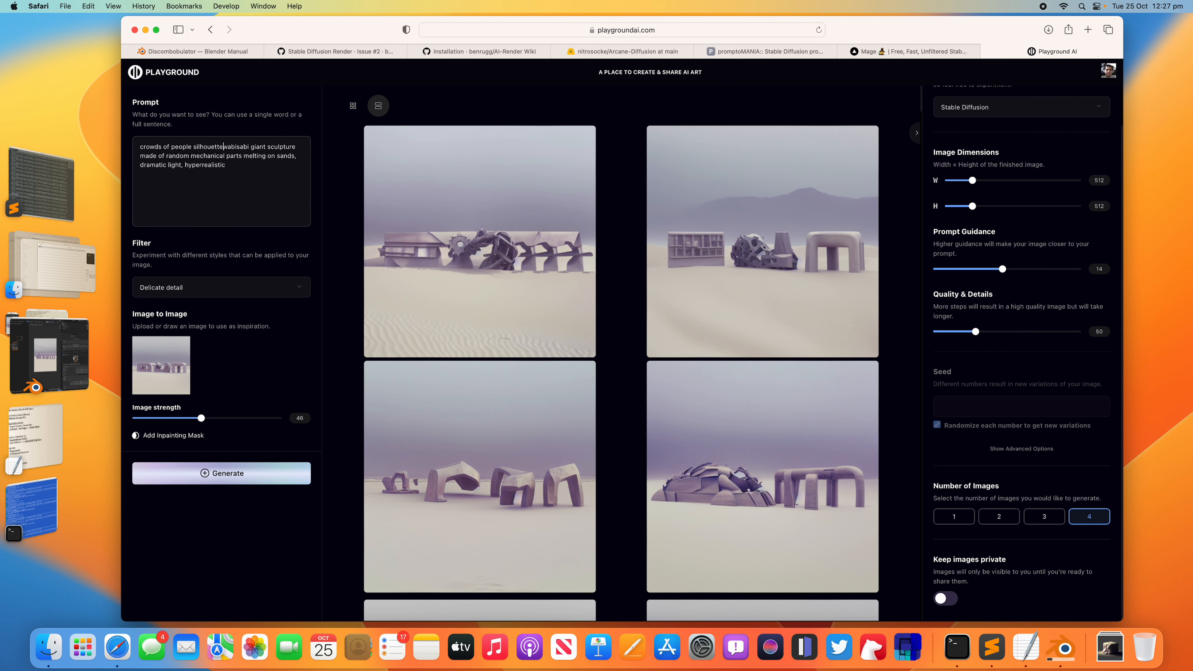
{"action": "left_click", "coordinate": [223, 475]}
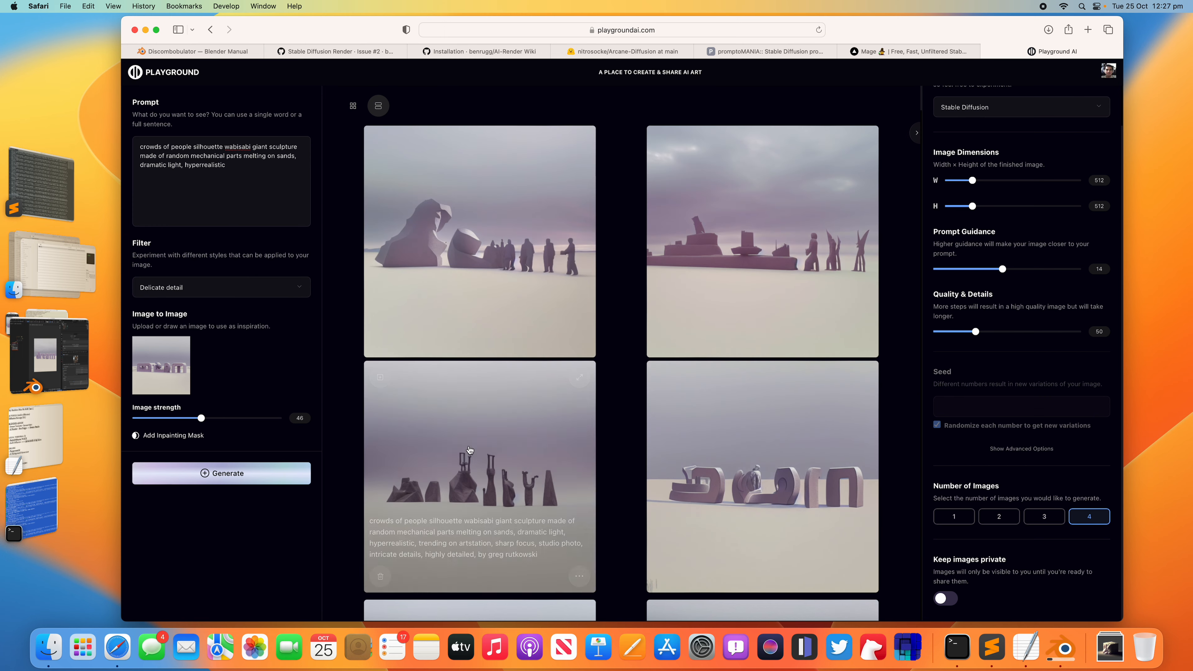
Set the image strength to 39 and generate another four images
{"action": "left_click_drag", "start_coordinate": [194, 422], "coordinate": [191, 421]}
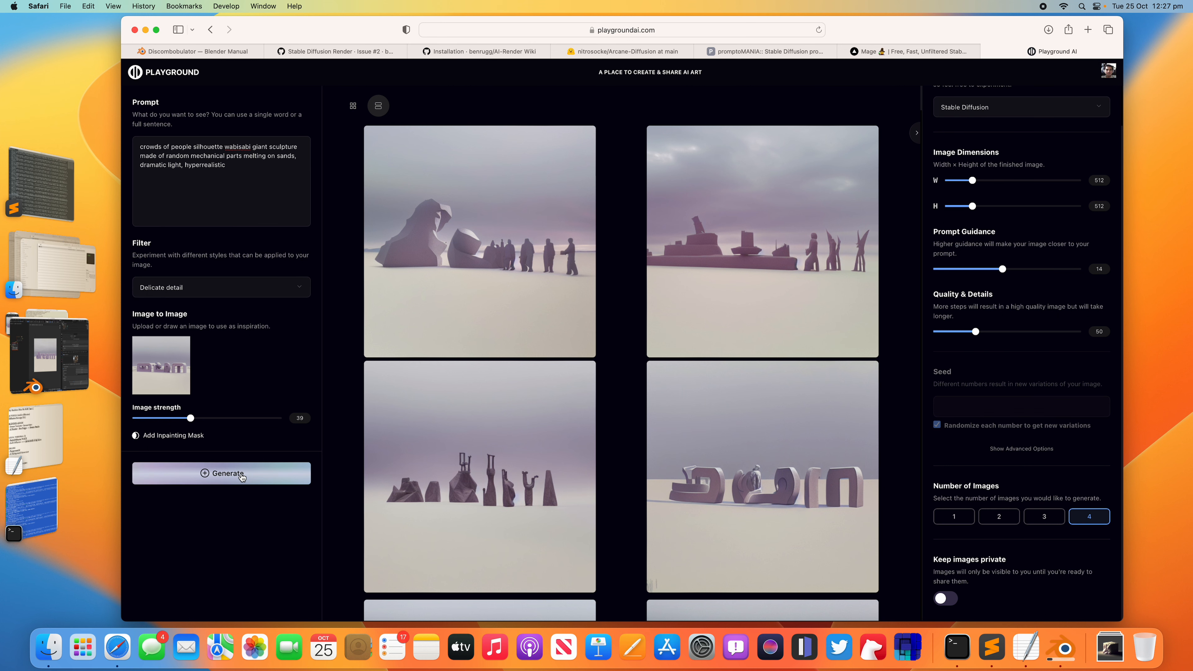
{"action": "left_click", "coordinate": [243, 474]}
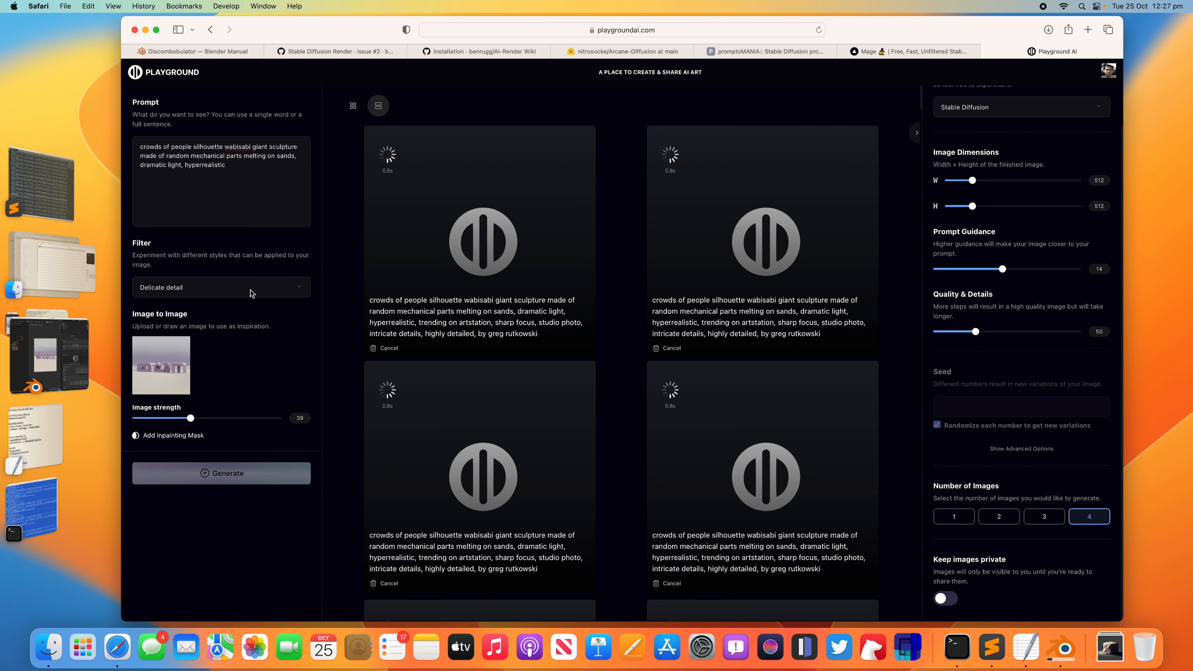
Try adding the artist "greg rutkowski" to the end of the prompt, and trim the text back to "hyperrealist"
{"action": "type", "text": ", "}
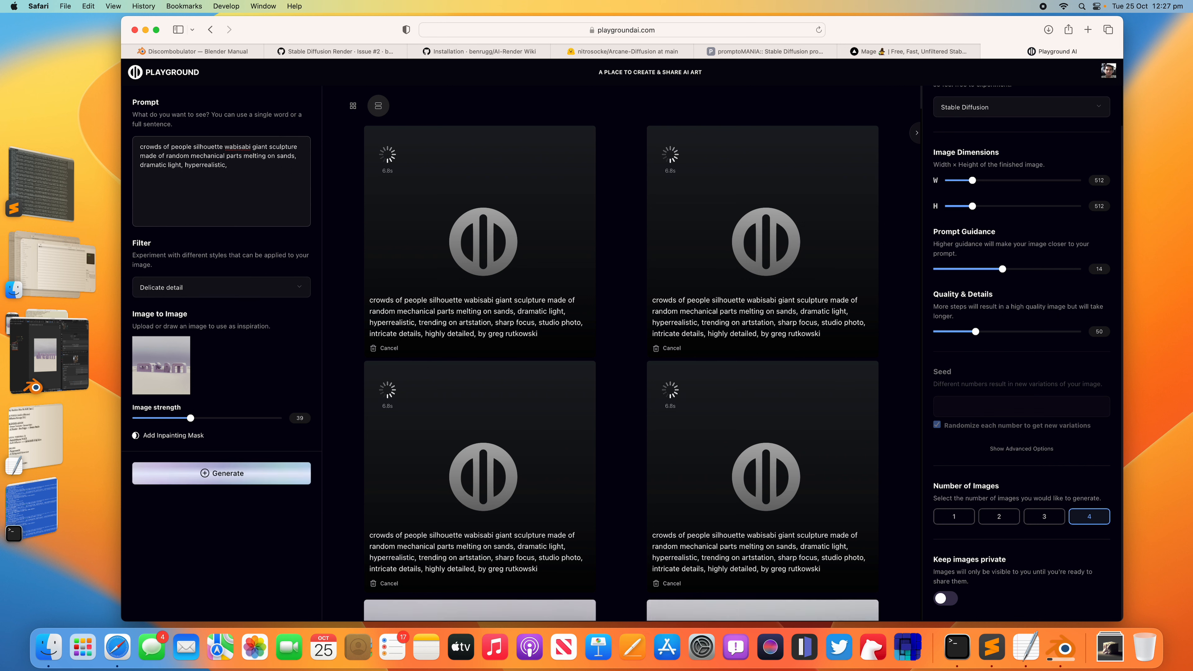
{"action": "type", "text": "greg rutkowk"}
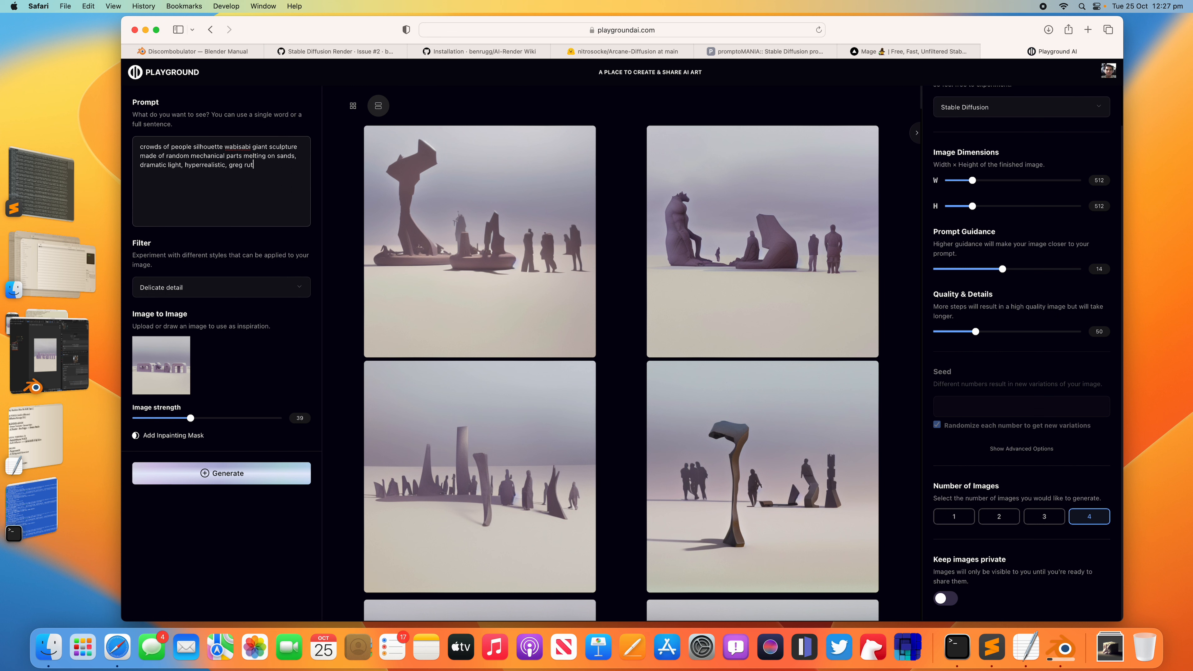
{"action": "key", "text": "BackSpace"}
{"action": "key", "text": "shift+alt+Left"}
{"action": "key", "text": "shift+alt+Left"}
{"action": "key", "text": "BackSpace"}
{"action": "key", "text": "BackSpace"}
{"action": "key", "text": "BackSpace"}
Replace the image-to-image source with dreamtext.png and generate four images at image strength 30
{"action": "scroll", "coordinate": [531, 442], "scroll_direction": "down", "scroll_amount": 7}
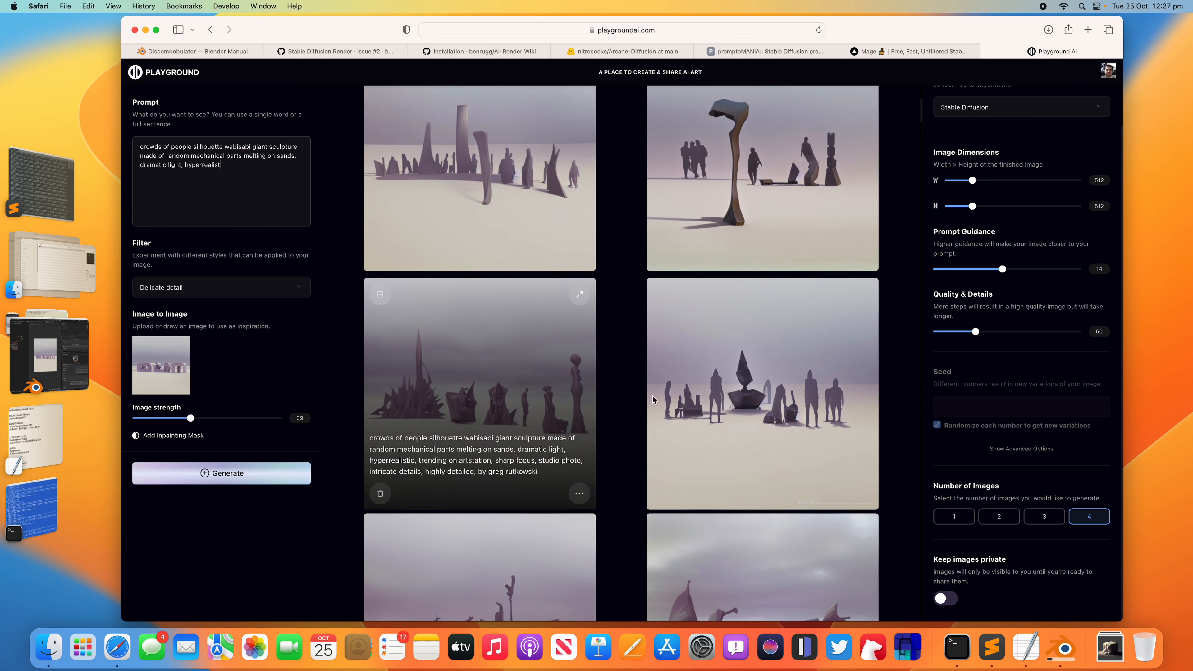
{"action": "scroll", "coordinate": [655, 400], "scroll_direction": "down", "scroll_amount": 4}
{"action": "scroll", "coordinate": [517, 435], "scroll_direction": "up", "scroll_amount": 2}
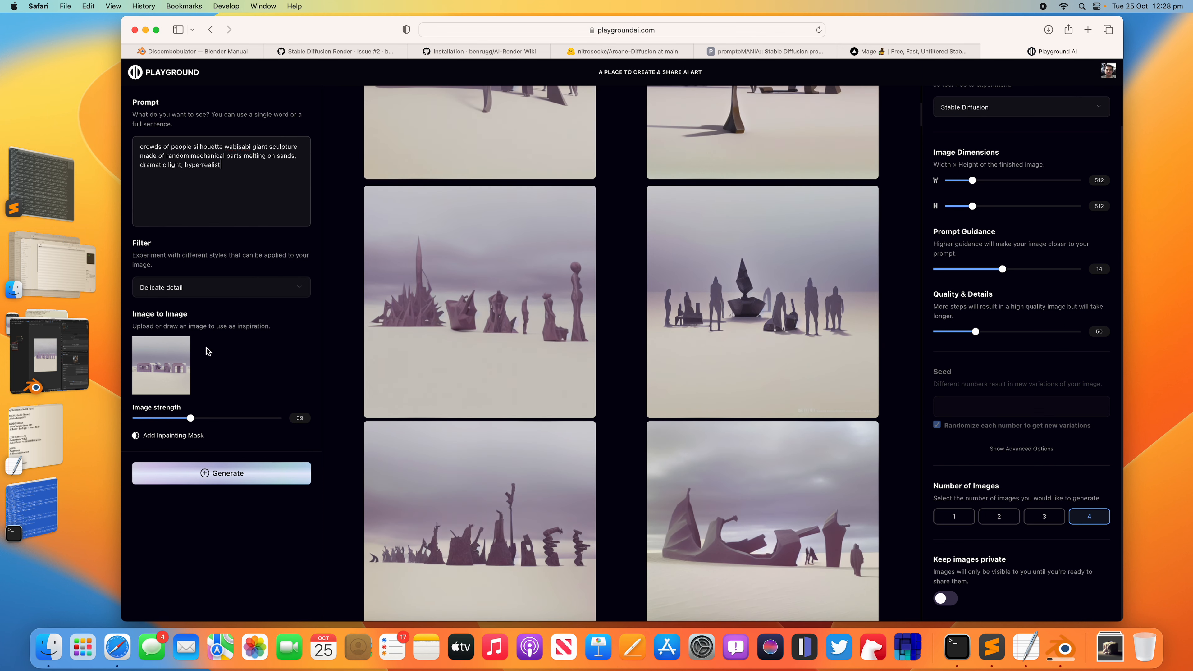
{"action": "left_click", "coordinate": [184, 351]}
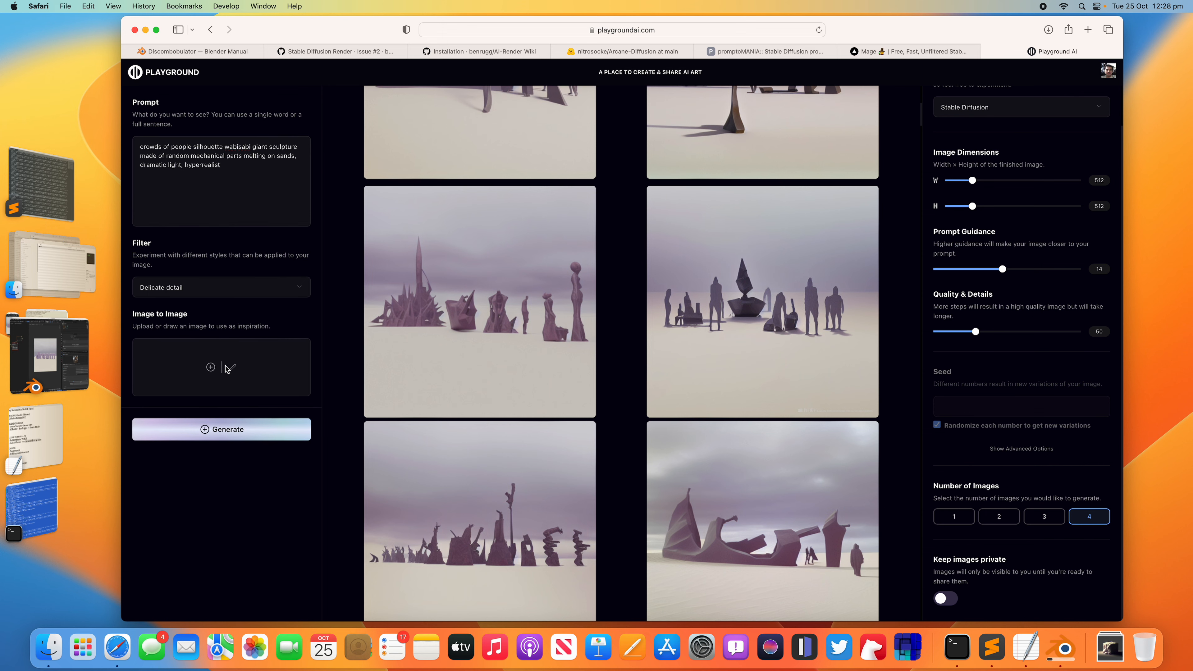
{"action": "left_click", "coordinate": [211, 367]}
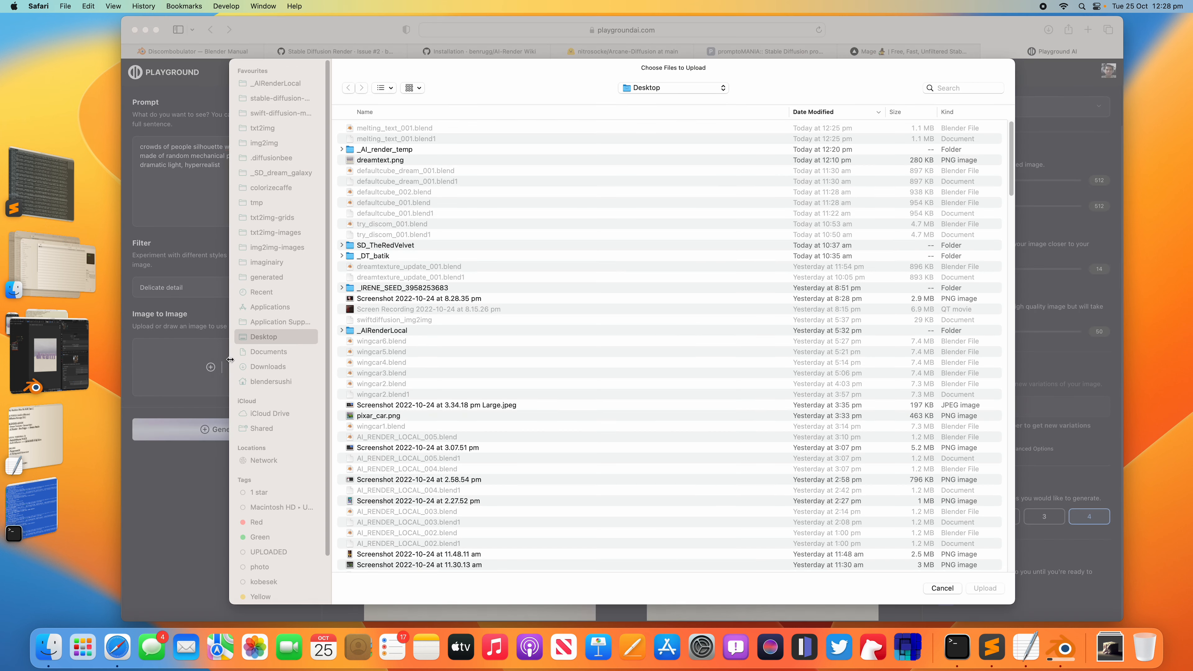
{"action": "double_click", "coordinate": [395, 160]}
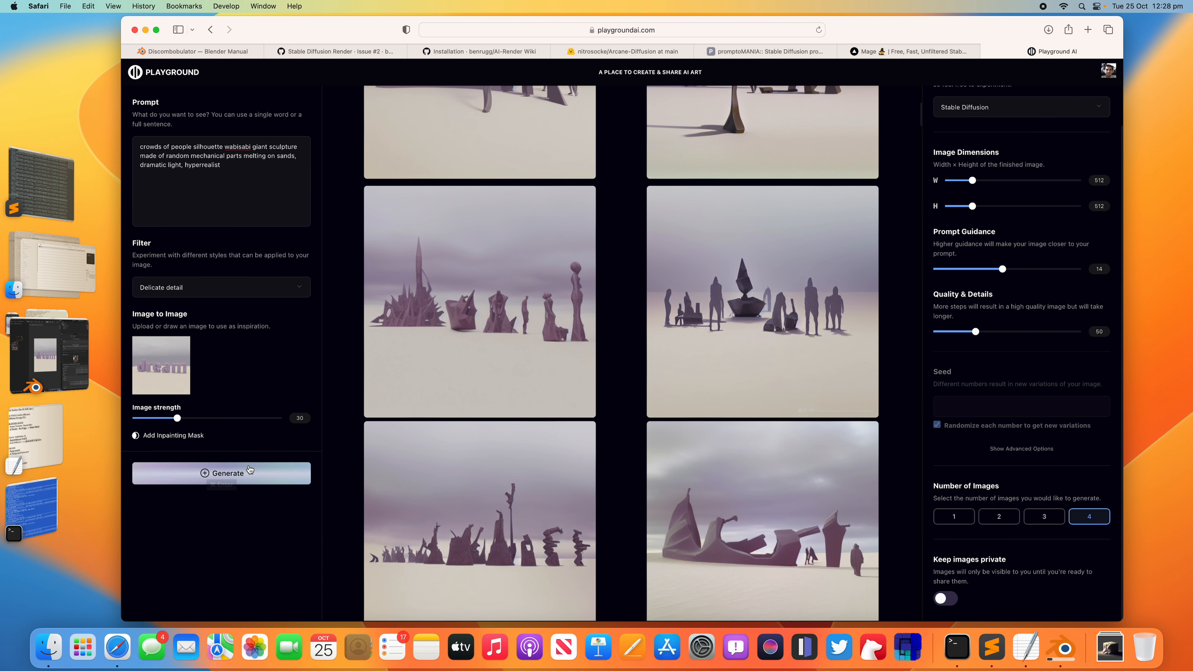
{"action": "left_click", "coordinate": [253, 475]}
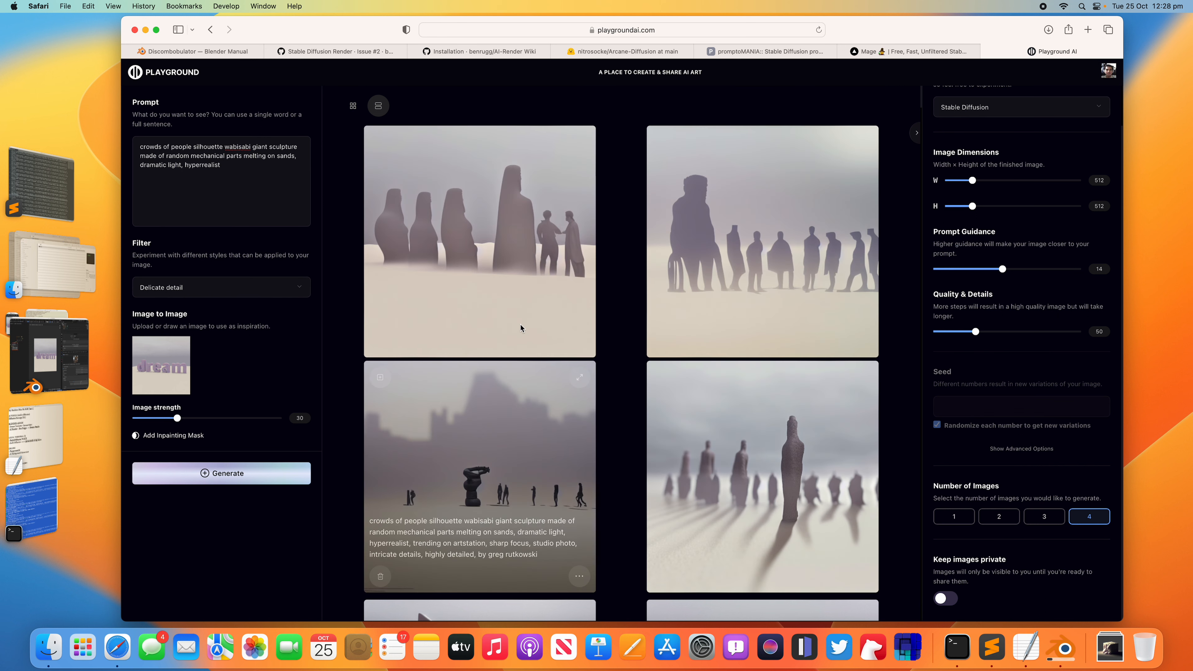
Raise the image strength to 46, generate four more images, and switch to Blender while they process
{"action": "left_click_drag", "start_coordinate": [178, 419], "coordinate": [201, 418]}
{"action": "left_click", "coordinate": [219, 468]}
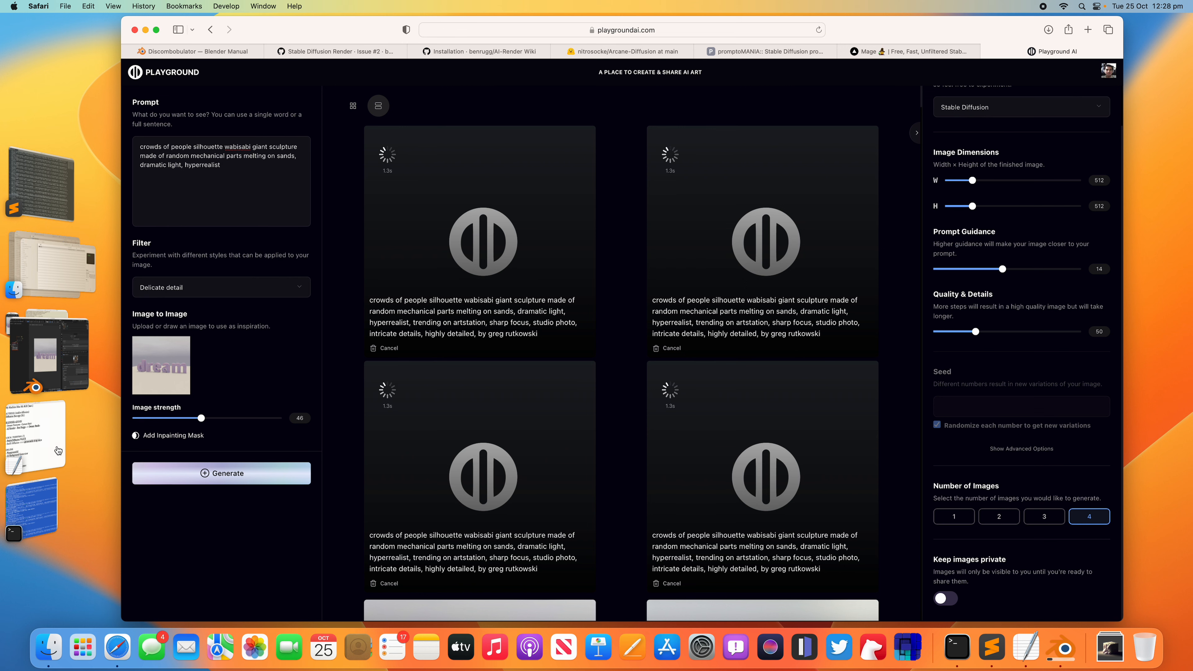
{"action": "left_click", "coordinate": [59, 374]}
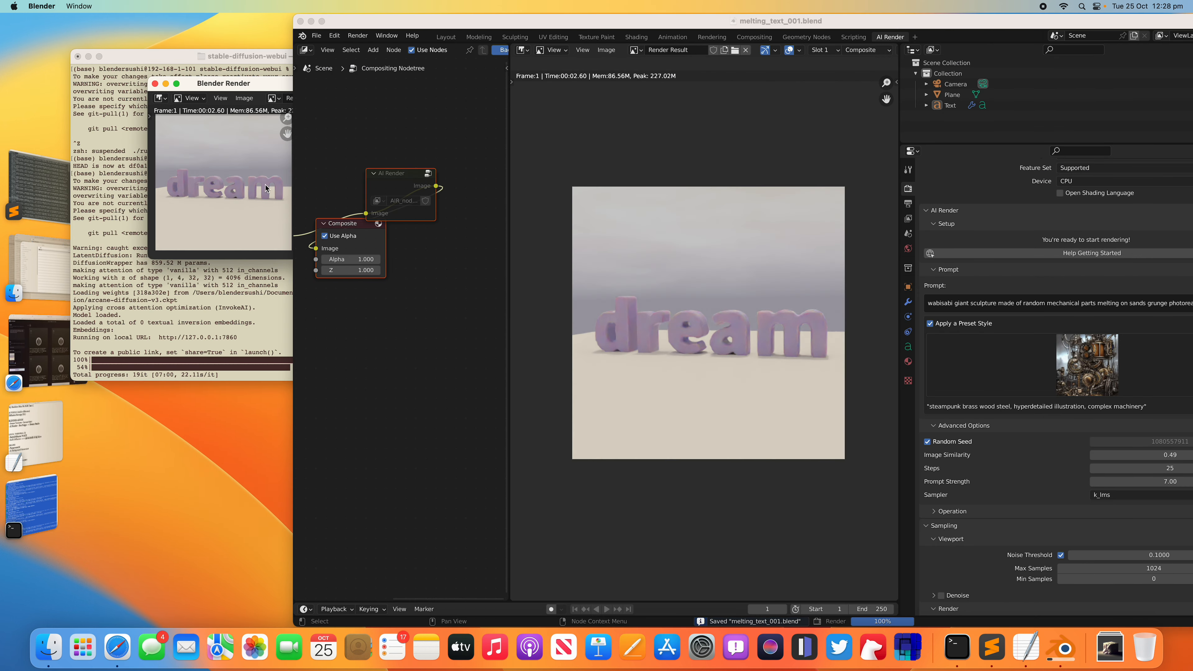
Check the local web UI's rendering progress in Terminal, and return to Playground AI in Safari
{"action": "left_click", "coordinate": [167, 325]}
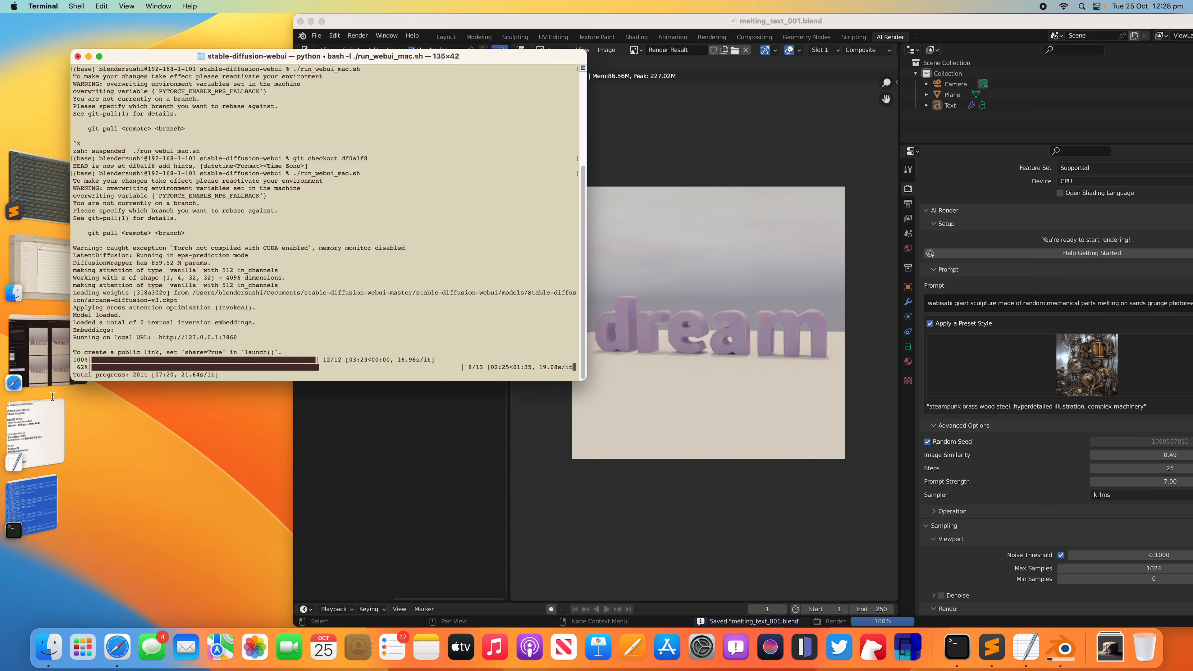
{"action": "left_click", "coordinate": [46, 425]}
{"action": "left_click", "coordinate": [47, 343]}
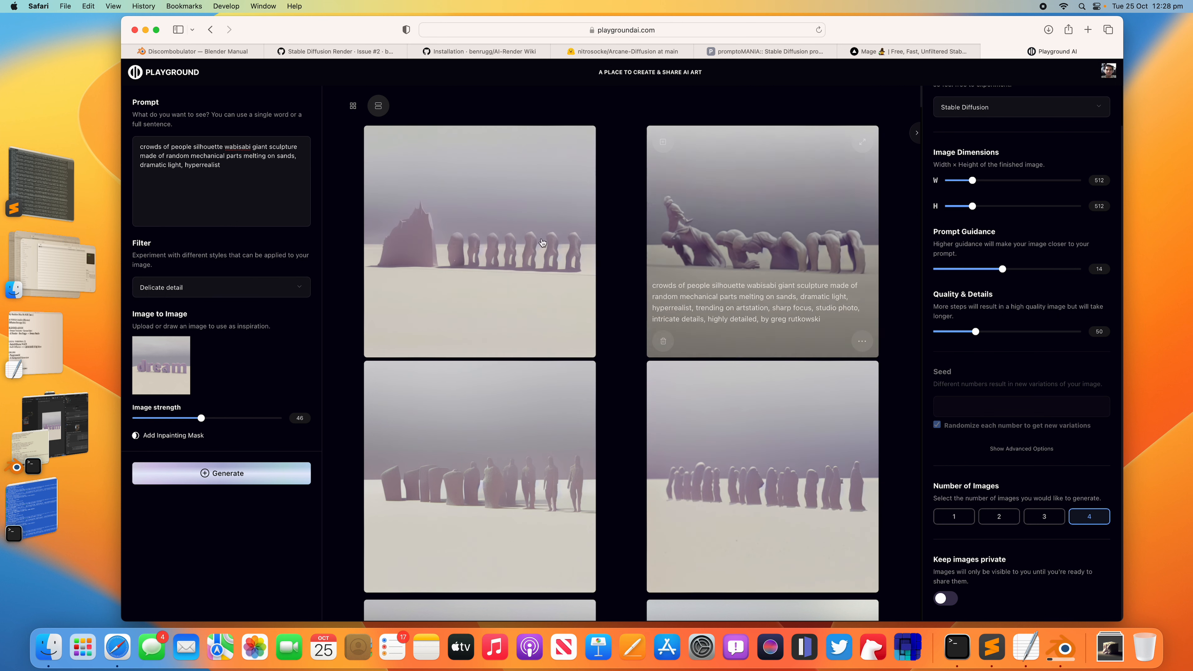
Generate four images at image strength 52, and four more at image strength 50
{"action": "left_click", "coordinate": [212, 418]}
{"action": "left_click", "coordinate": [226, 474]}
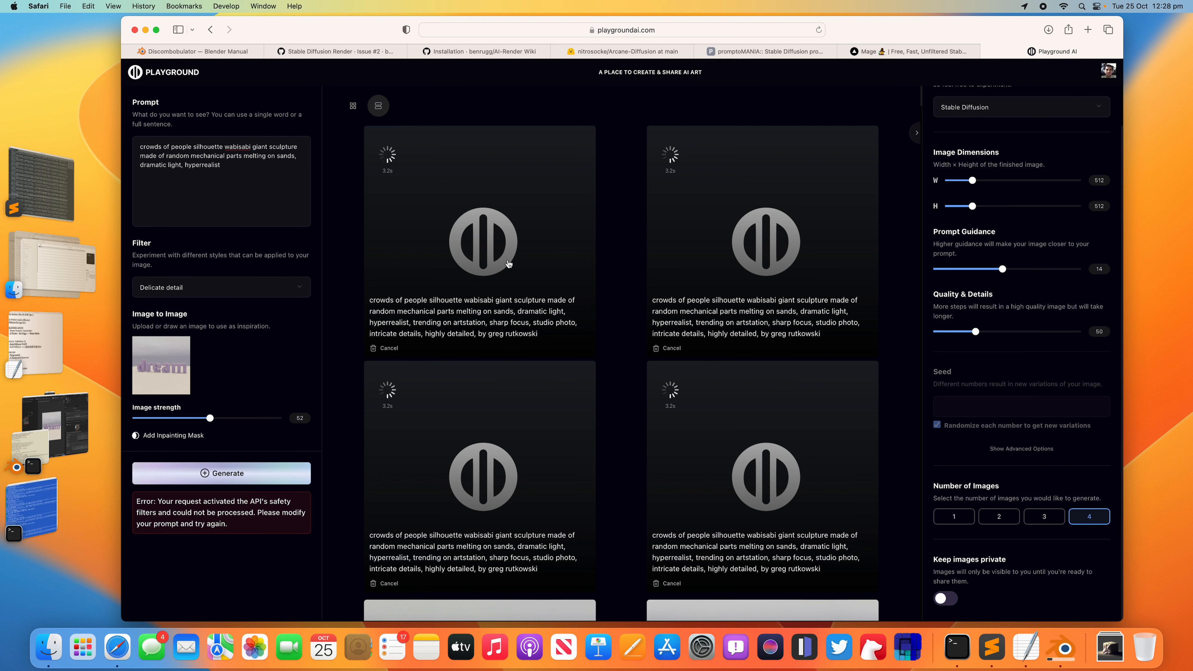
{"action": "left_click", "coordinate": [207, 418]}
{"action": "left_click", "coordinate": [227, 473]}
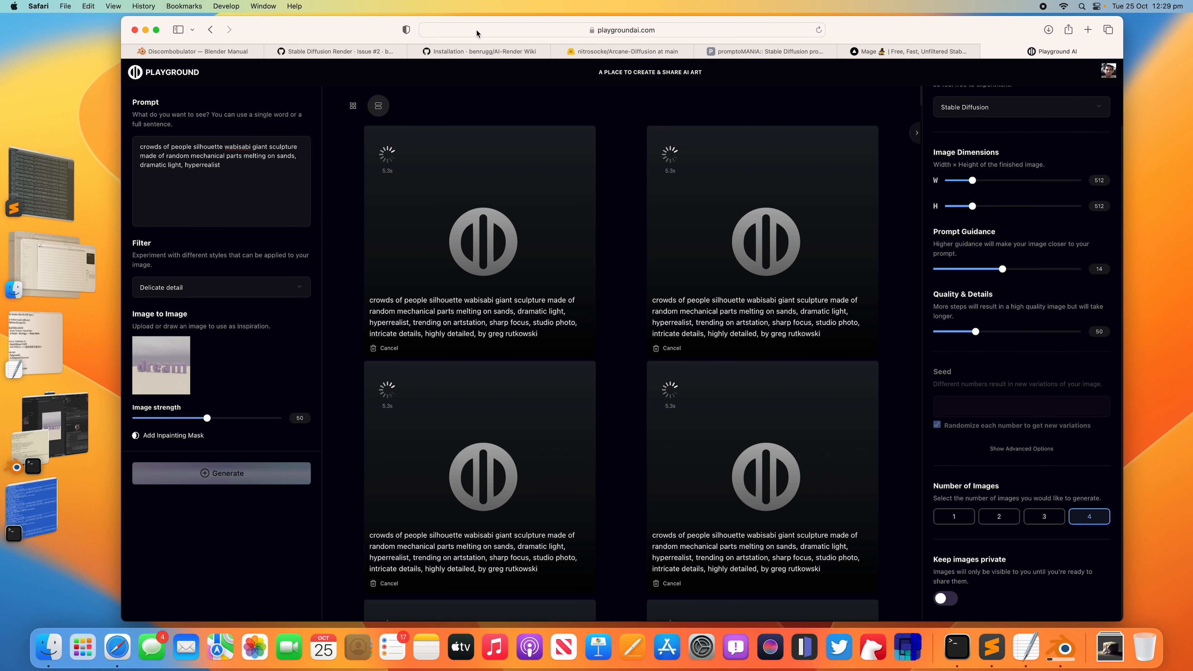
Generate another four images with the same settings and compare the recent results in the gallery
{"action": "left_click_drag", "start_coordinate": [384, 31], "coordinate": [374, 32]}
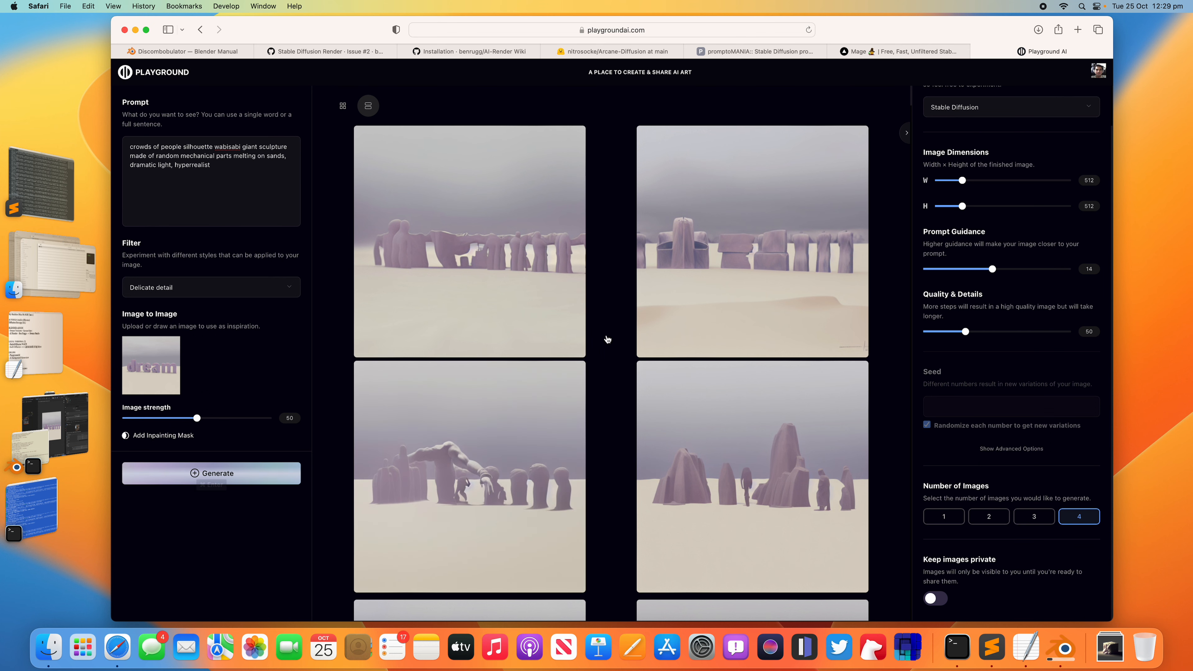
{"action": "key", "text": "super+Return"}
{"action": "scroll", "coordinate": [619, 351], "scroll_direction": "down", "scroll_amount": 15}
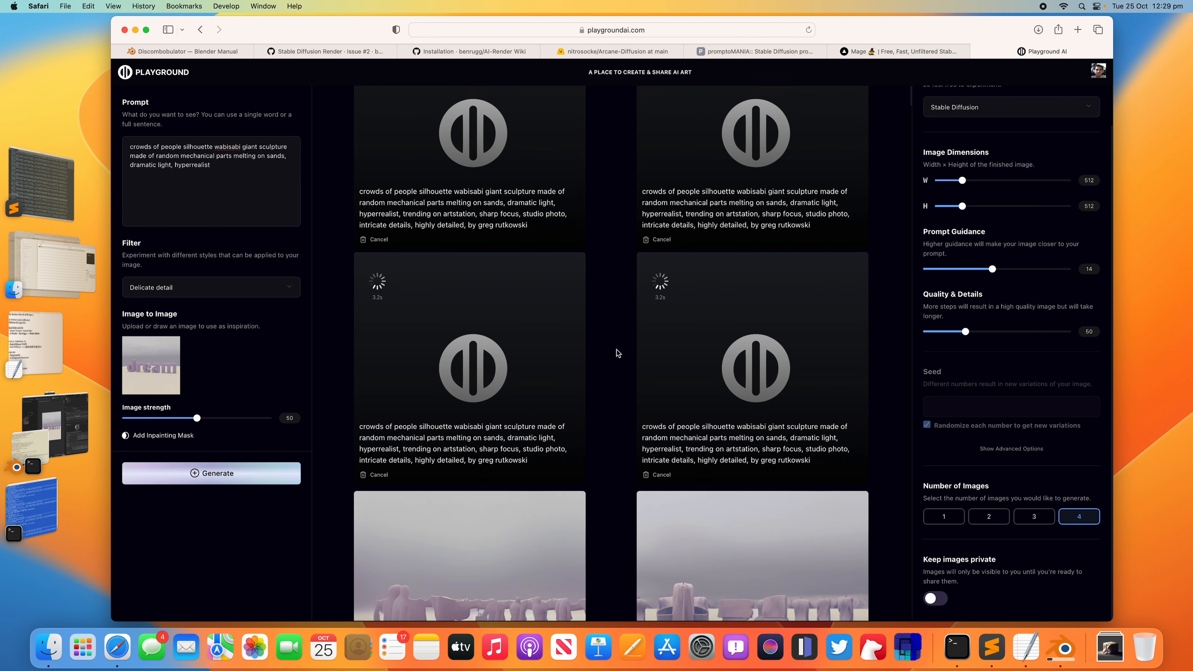
{"action": "scroll", "coordinate": [601, 412], "scroll_direction": "down", "scroll_amount": 20}
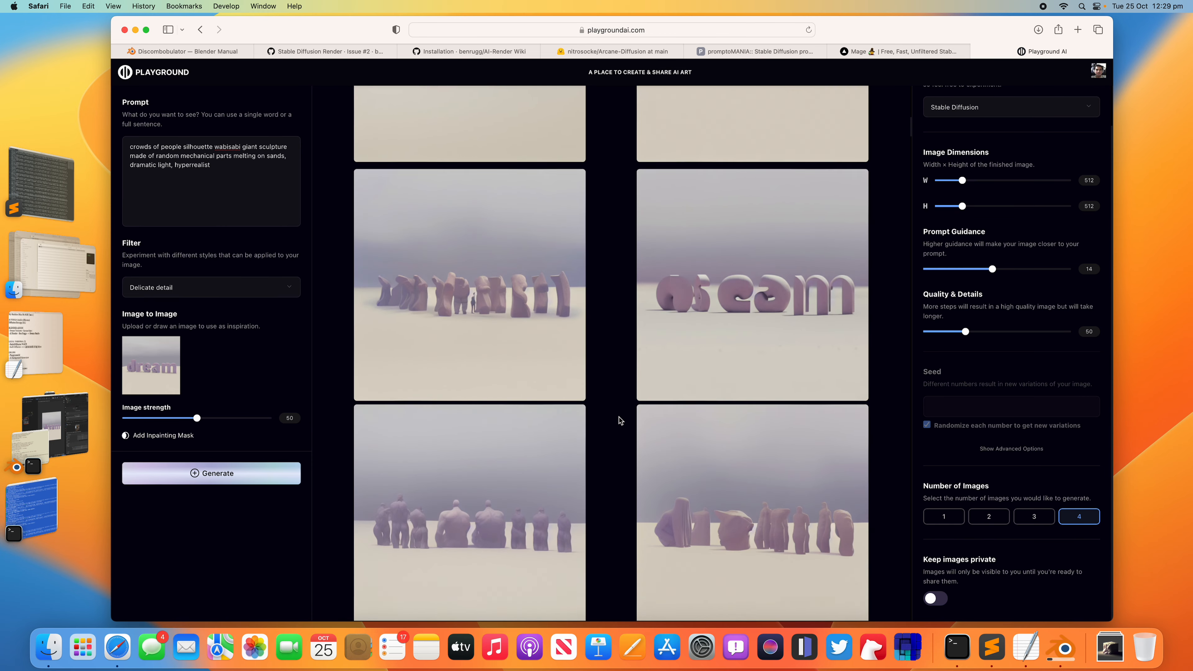
{"action": "scroll", "coordinate": [682, 357], "scroll_direction": "up", "scroll_amount": 5}
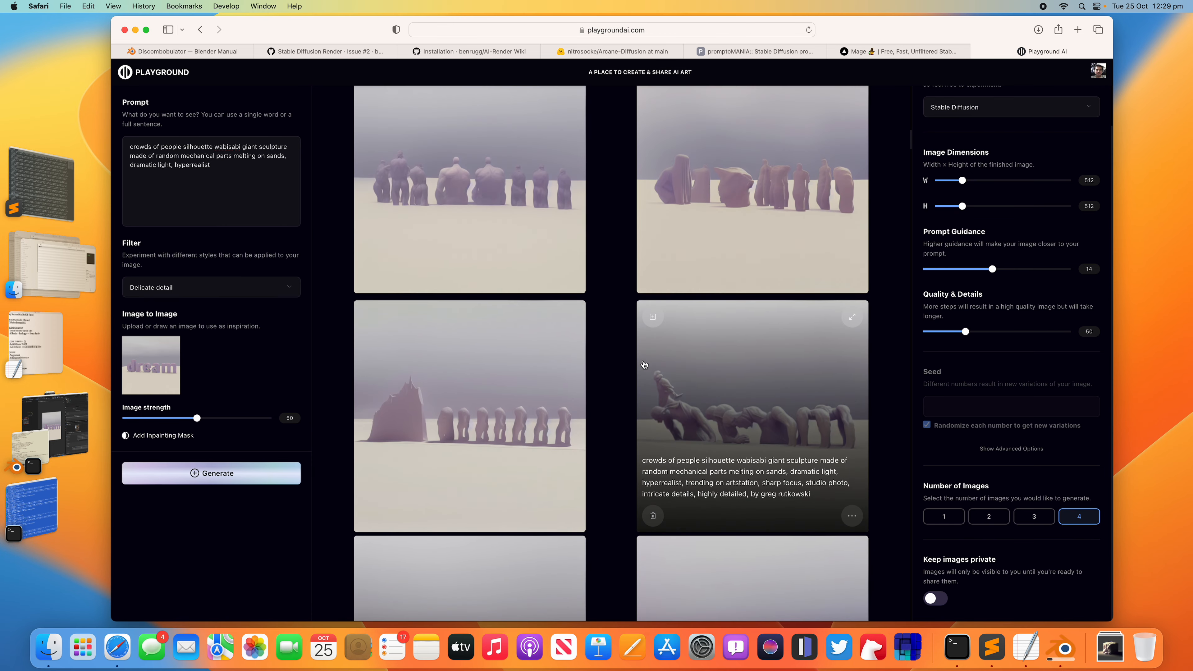
{"action": "scroll", "coordinate": [622, 362], "scroll_direction": "up", "scroll_amount": 10}
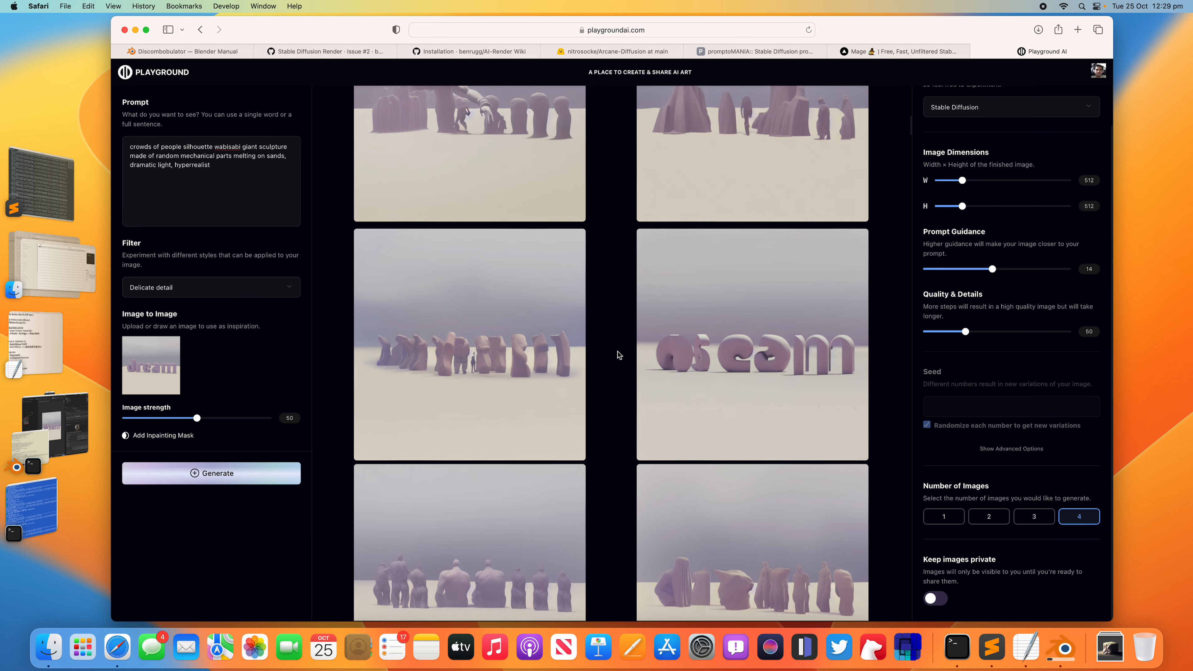
{"action": "scroll", "coordinate": [618, 353], "scroll_direction": "up", "scroll_amount": 5}
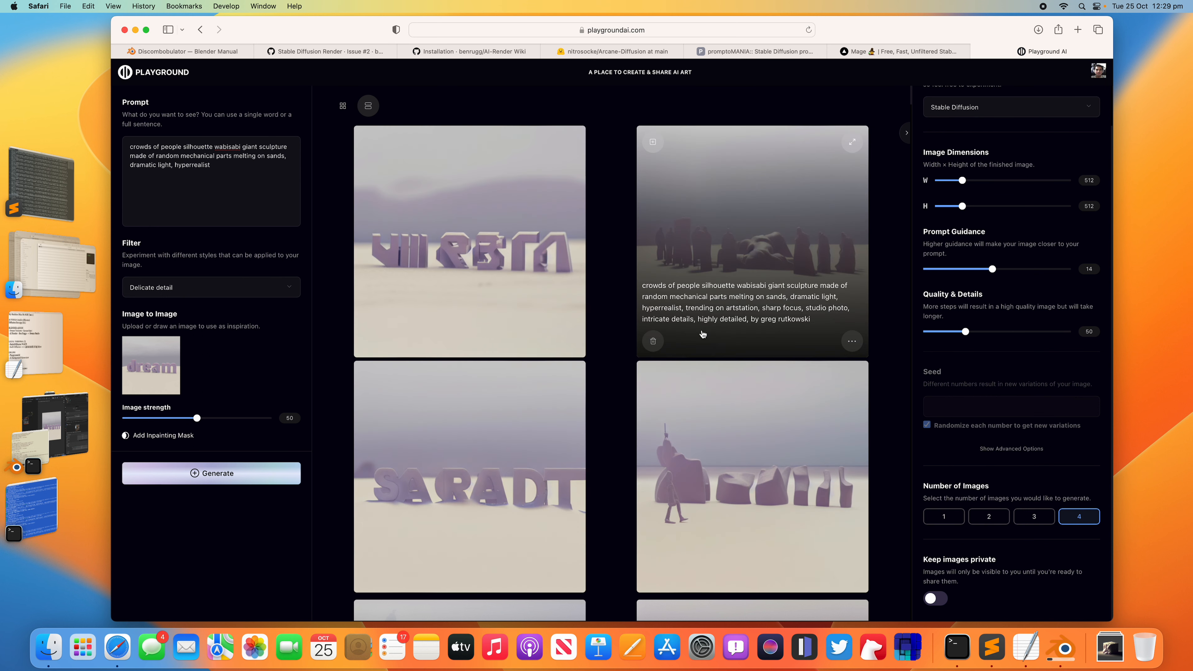
Try the Wasteland filter on the same prompt by generating four images
{"action": "left_click", "coordinate": [200, 285]}
{"action": "left_click", "coordinate": [200, 383]}
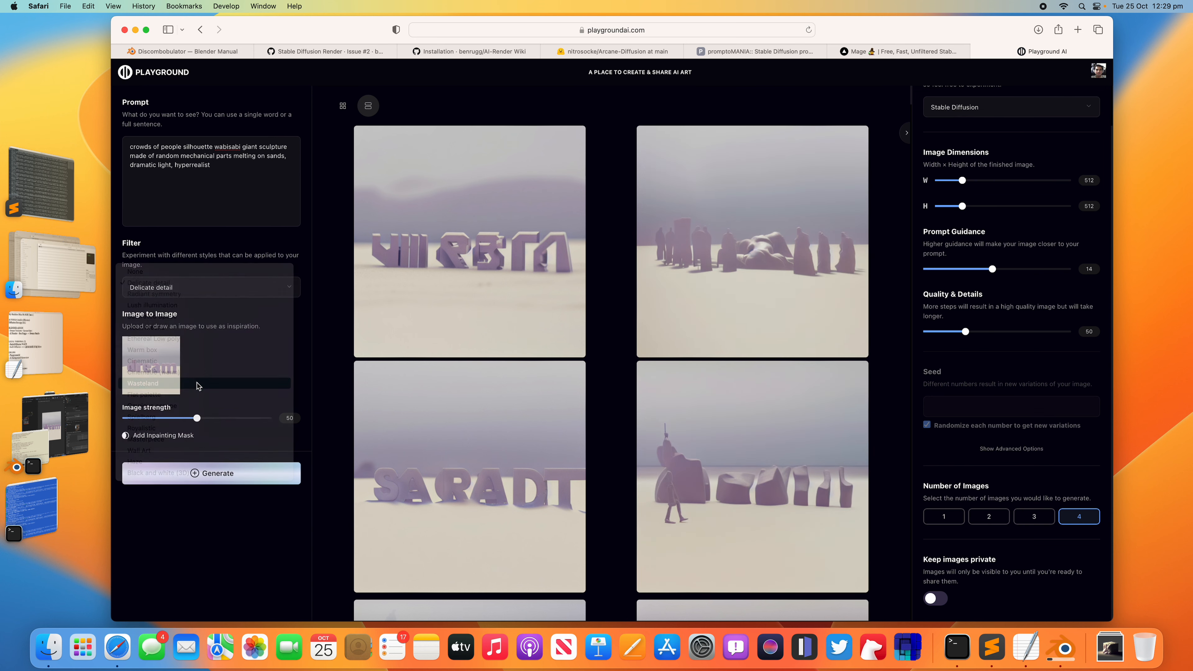
{"action": "left_click", "coordinate": [202, 473]}
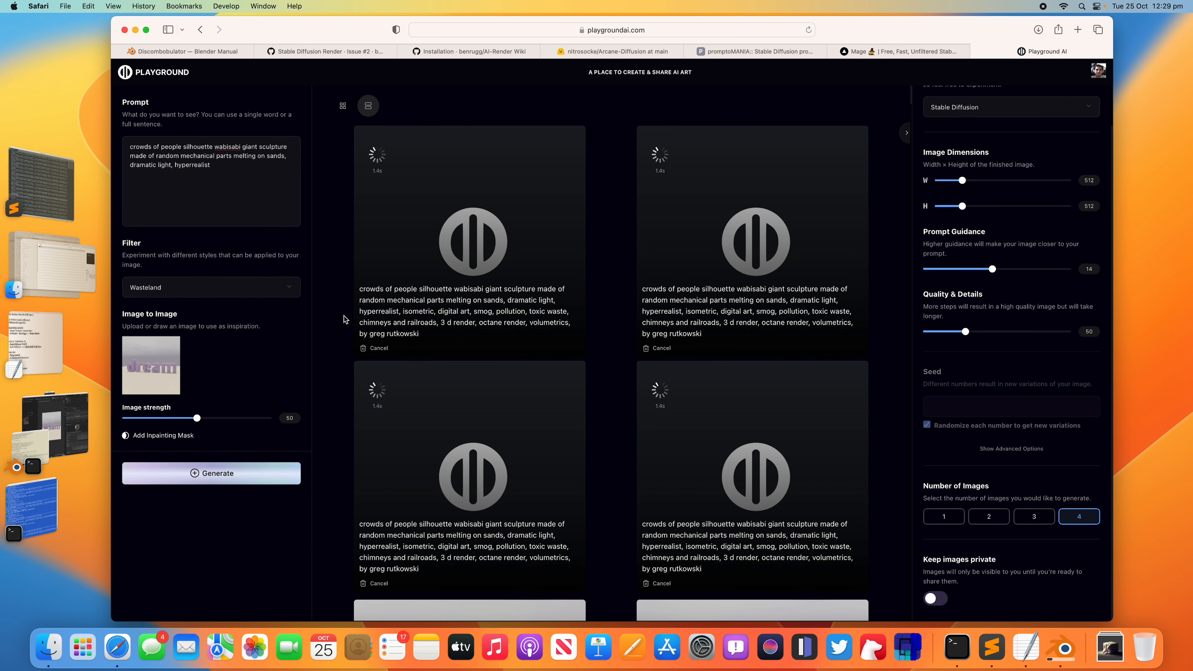
{"action": "mouse_move", "coordinate": [170, 368]}
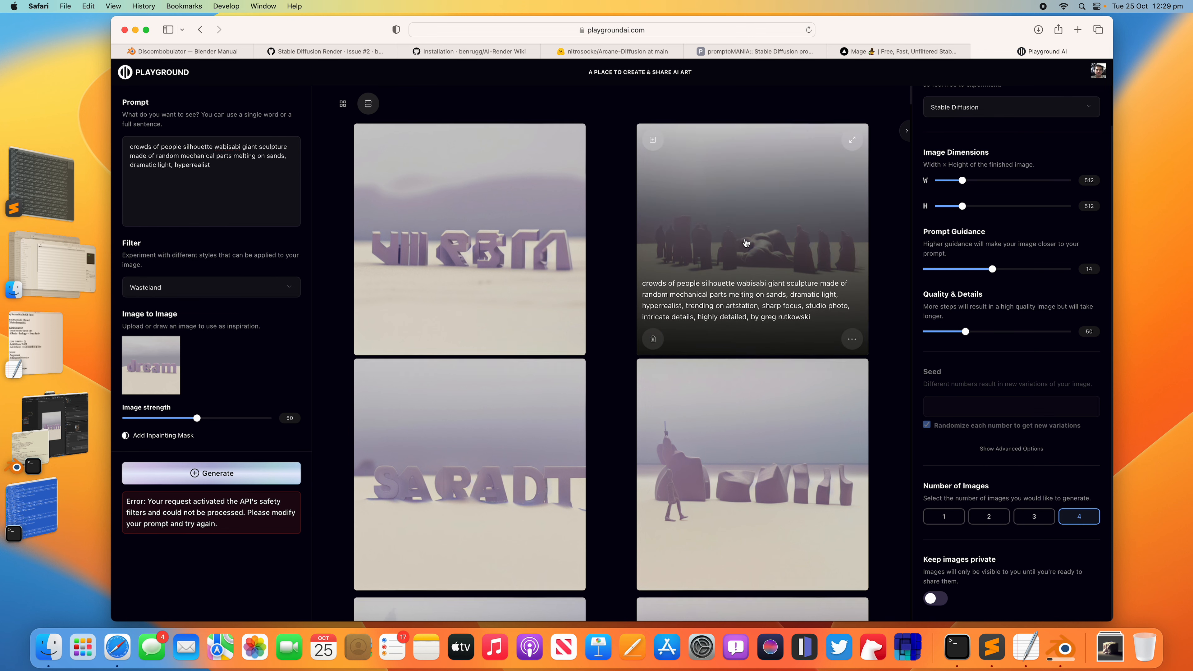
Search the web for "pelatica" in a new tab and look through the results
{"action": "left_click", "coordinate": [1078, 29]}
{"action": "type", "text": "pelati"}
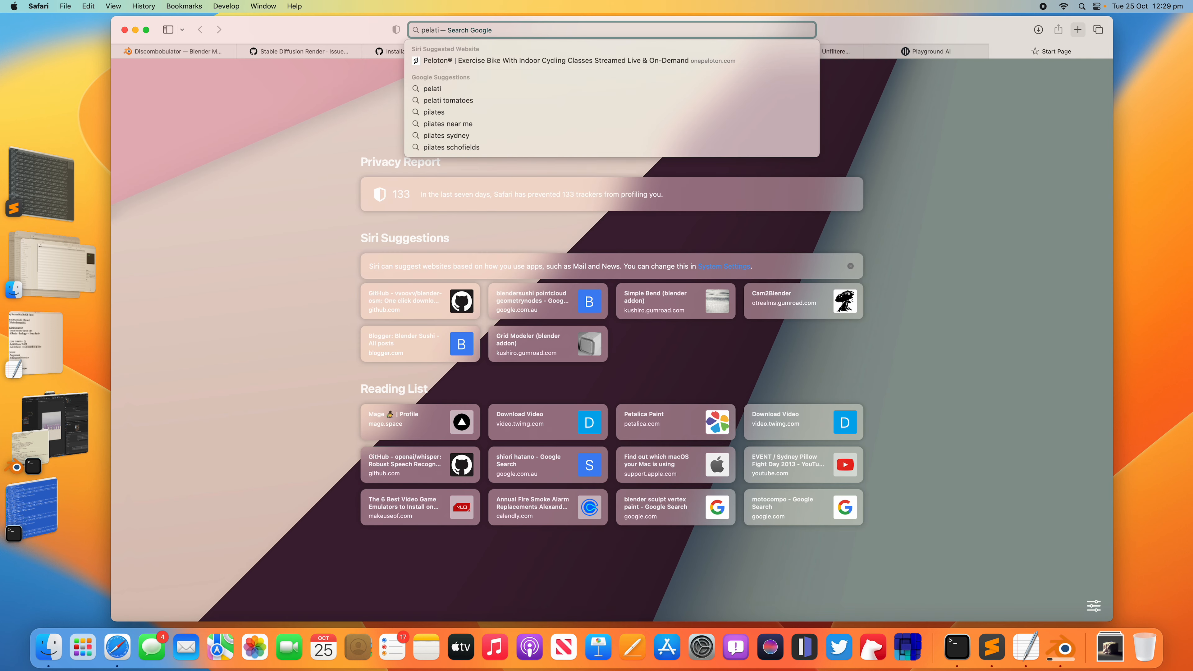
{"action": "type", "text": "ca"}
{"action": "key", "text": "Return"}
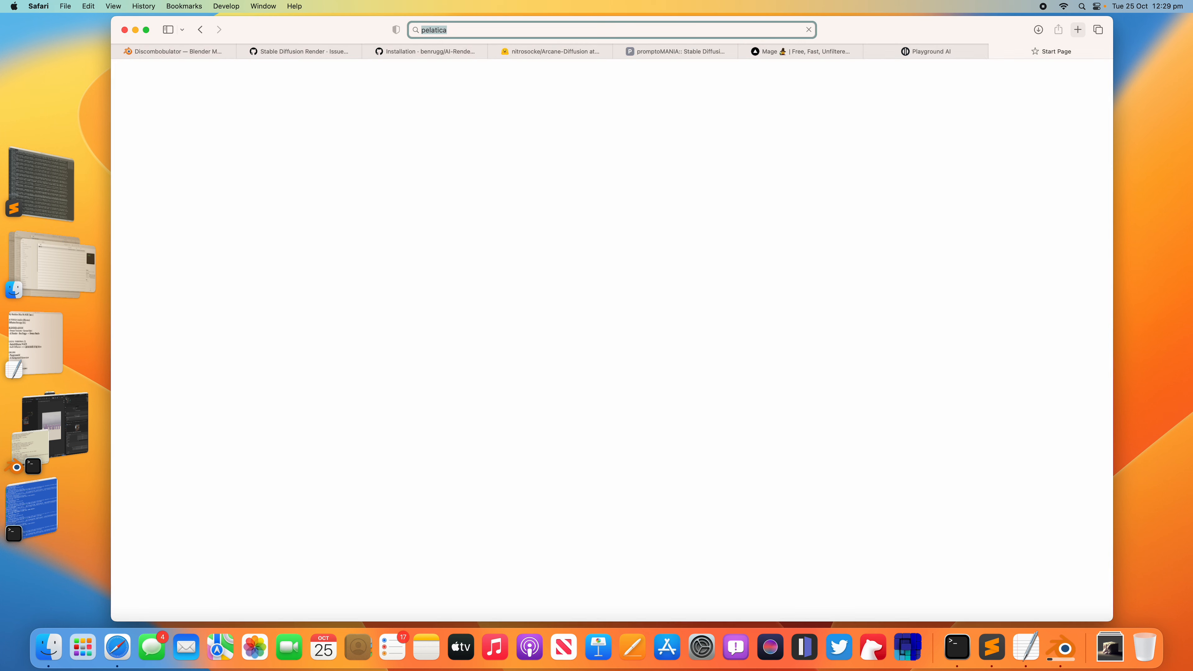
{"action": "scroll", "coordinate": [329, 254], "scroll_direction": "down", "scroll_amount": 8}
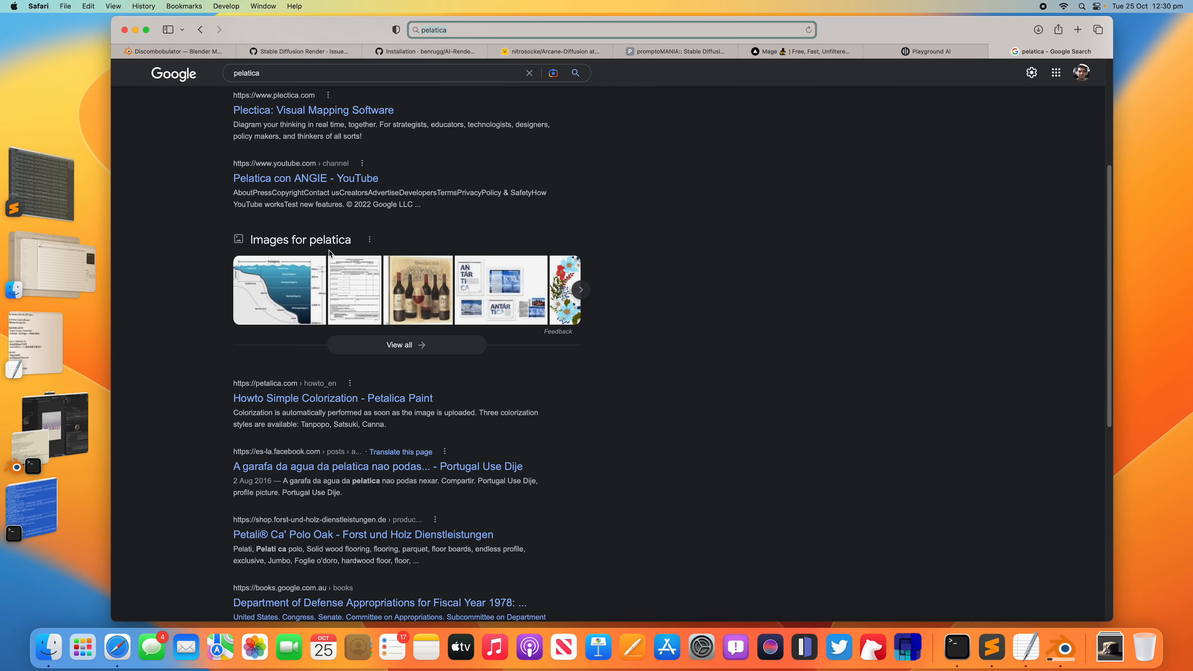
{"action": "scroll", "coordinate": [329, 271], "scroll_direction": "down", "scroll_amount": 3}
{"action": "scroll", "coordinate": [328, 269], "scroll_direction": "up", "scroll_amount": 10}
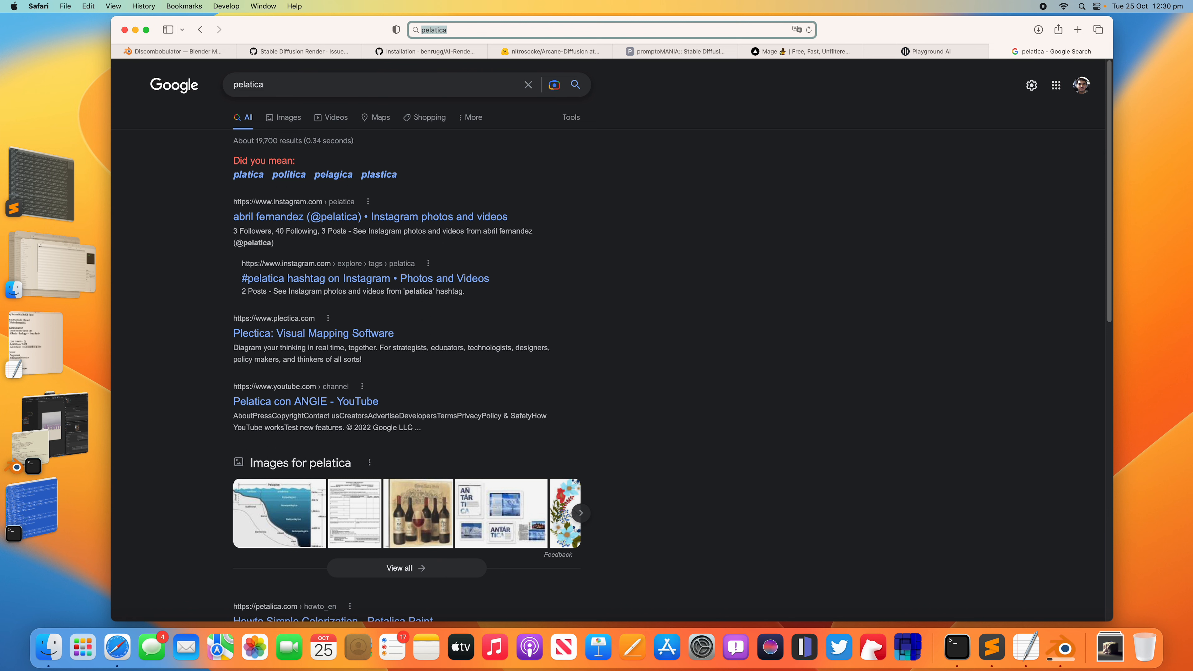
Change the web search to "paletica color anime"
{"action": "left_click", "coordinate": [280, 85]}
{"action": "key", "text": "cmd+a"}
{"action": "type", "text": "pl"}
{"action": "key", "text": "BackSpace"}
{"action": "type", "text": "ale"}
{"action": "key", "text": "super+a"}
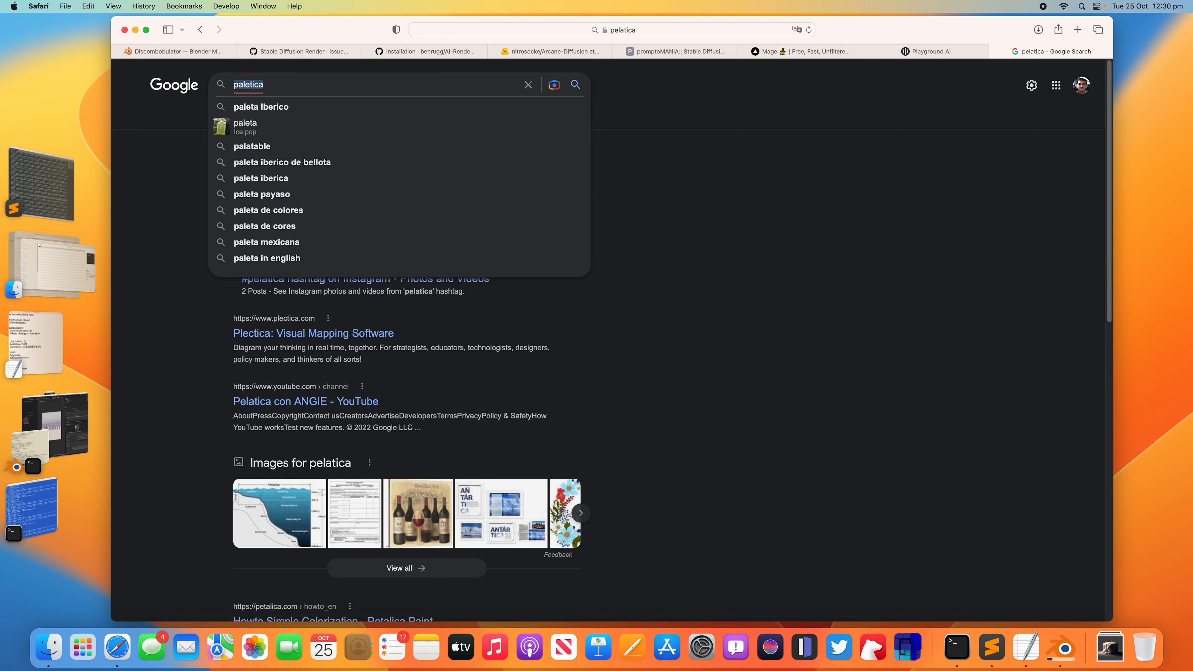
{"action": "key", "text": "Right"}
{"action": "type", "text": "color anime"}
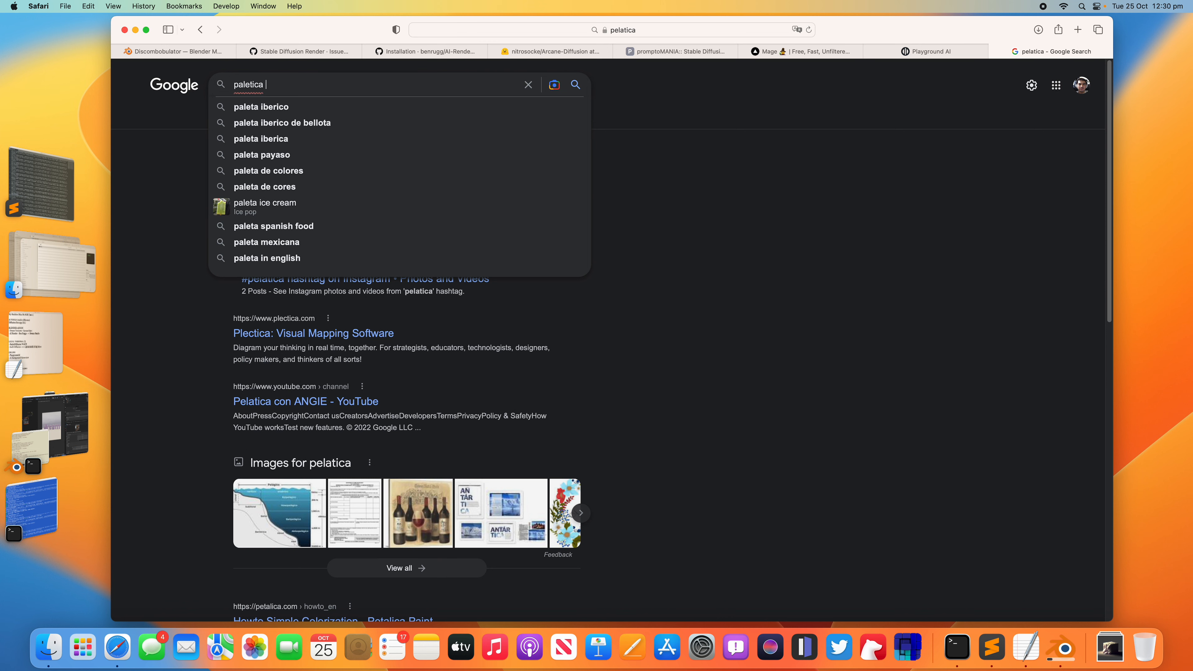
{"action": "key", "text": "Escape"}
{"action": "key", "text": "Return"}
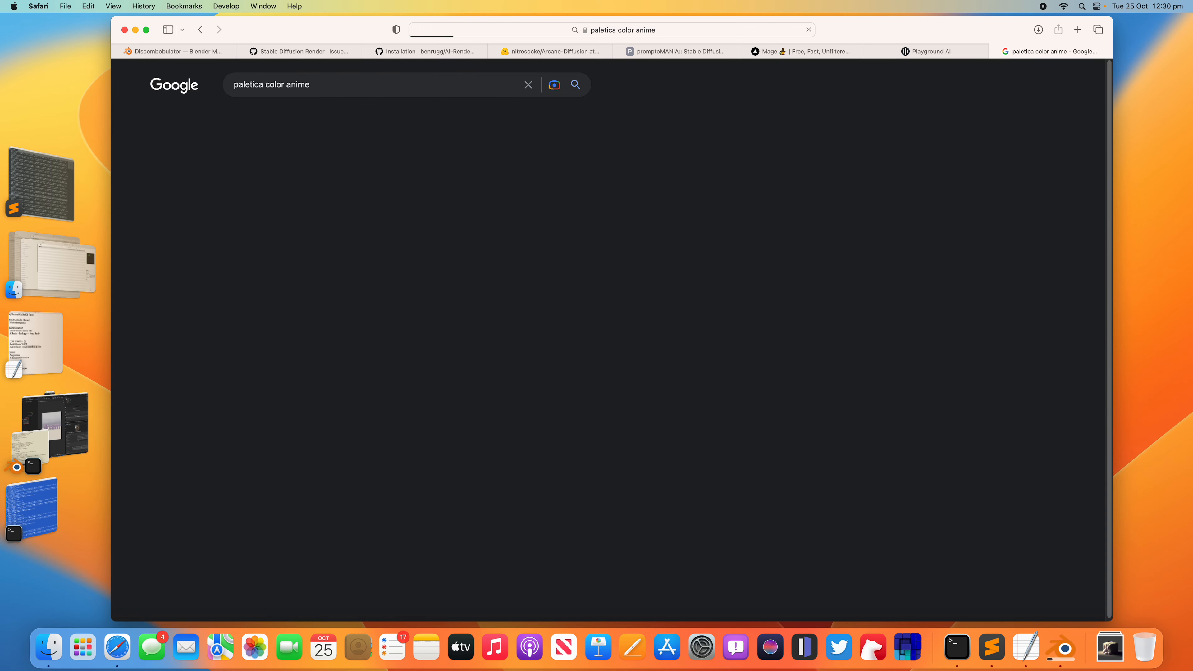
Inspect the AI Render result of the "dream" text in Blender, and return to the Safari search
{"action": "left_click", "coordinate": [54, 423]}
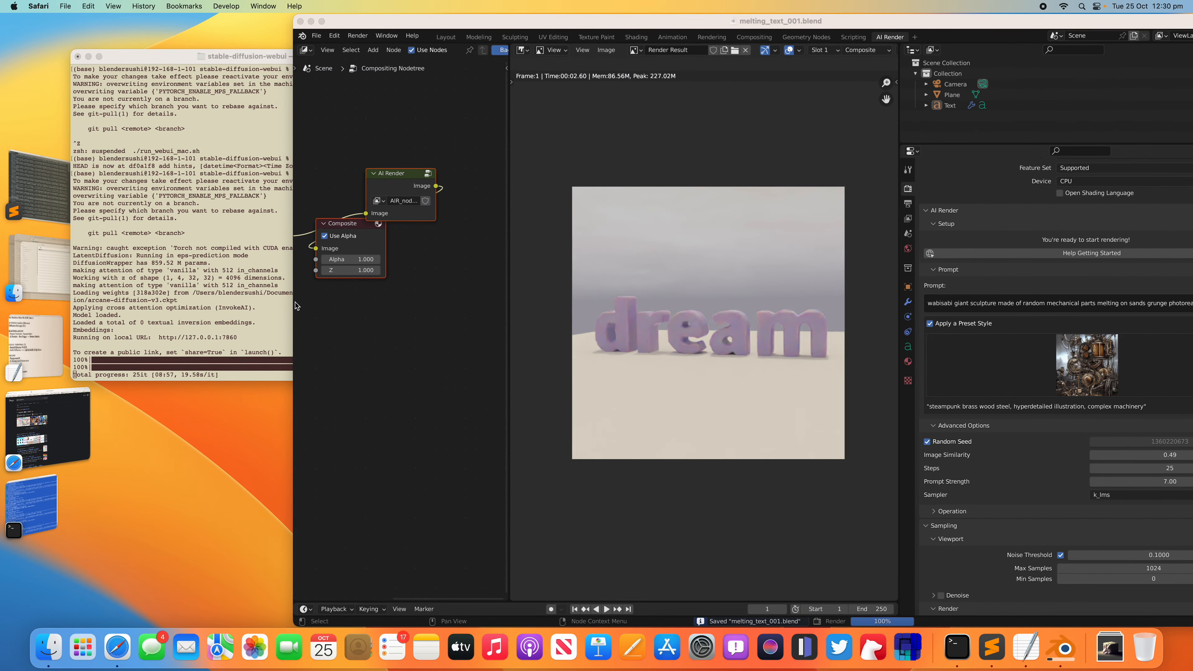
{"action": "left_click", "coordinate": [235, 299]}
{"action": "left_click", "coordinate": [650, 166]}
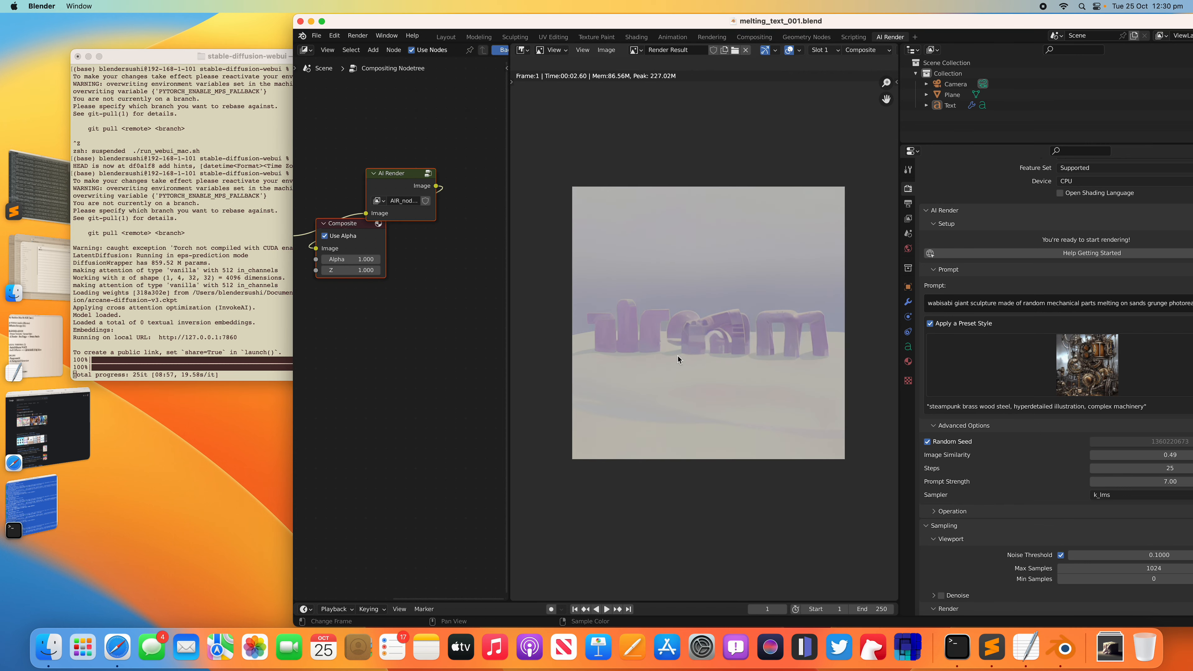
{"action": "left_click", "coordinate": [70, 442]}
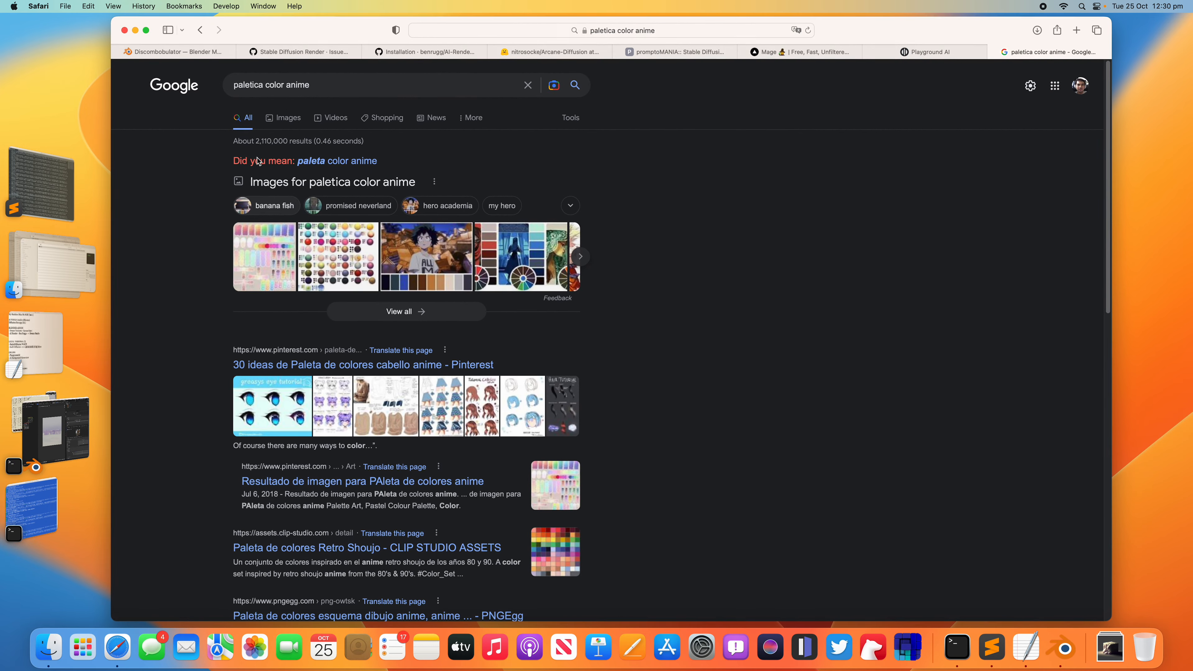
Correct the search to "petalica color anime" and open the Petalica Paint website
{"action": "left_click", "coordinate": [252, 85]}
{"action": "double_click", "coordinate": [253, 85]}
{"action": "type", "text": "petalica"}
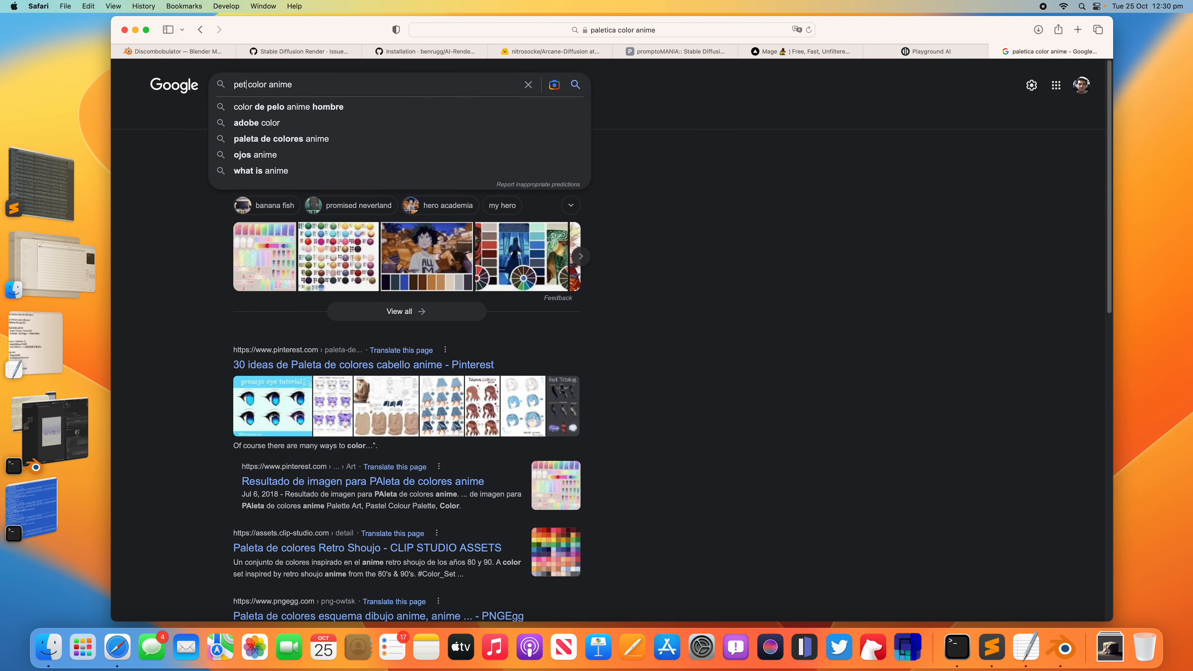
{"action": "key", "text": "Return"}
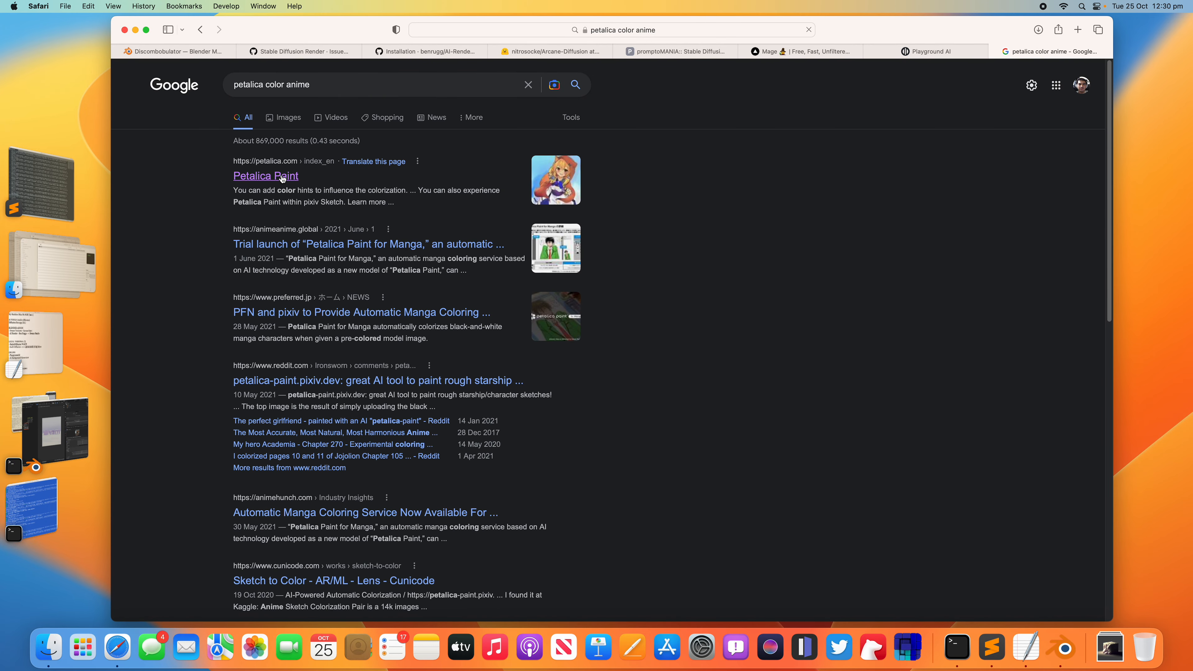
{"action": "left_click", "coordinate": [283, 177]}
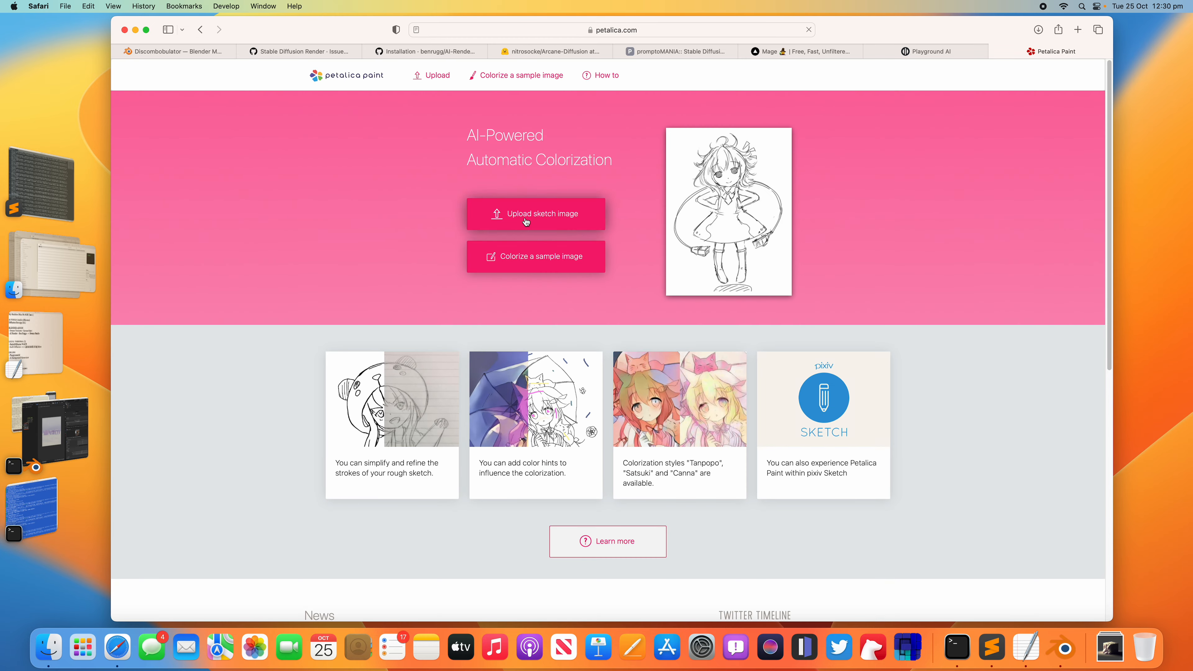
Upload dreamtext.png from the Desktop for automatic colorization and download the colorized image
{"action": "left_click", "coordinate": [536, 214]}
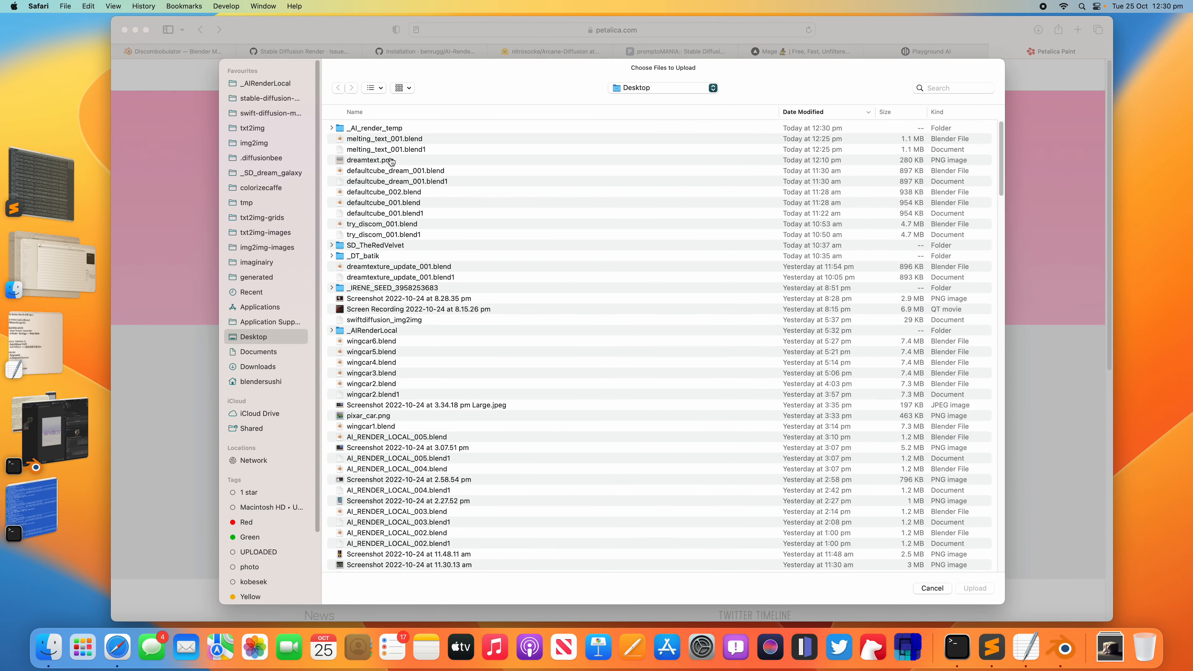
{"action": "double_click", "coordinate": [371, 160]}
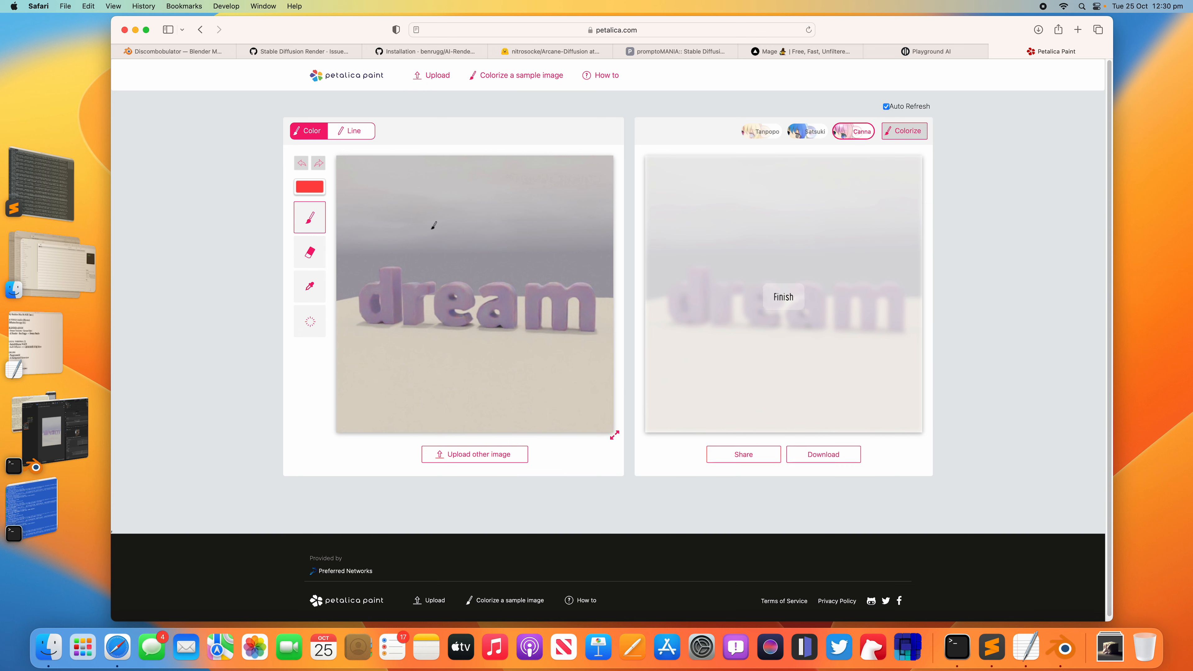
{"action": "left_click", "coordinate": [825, 459]}
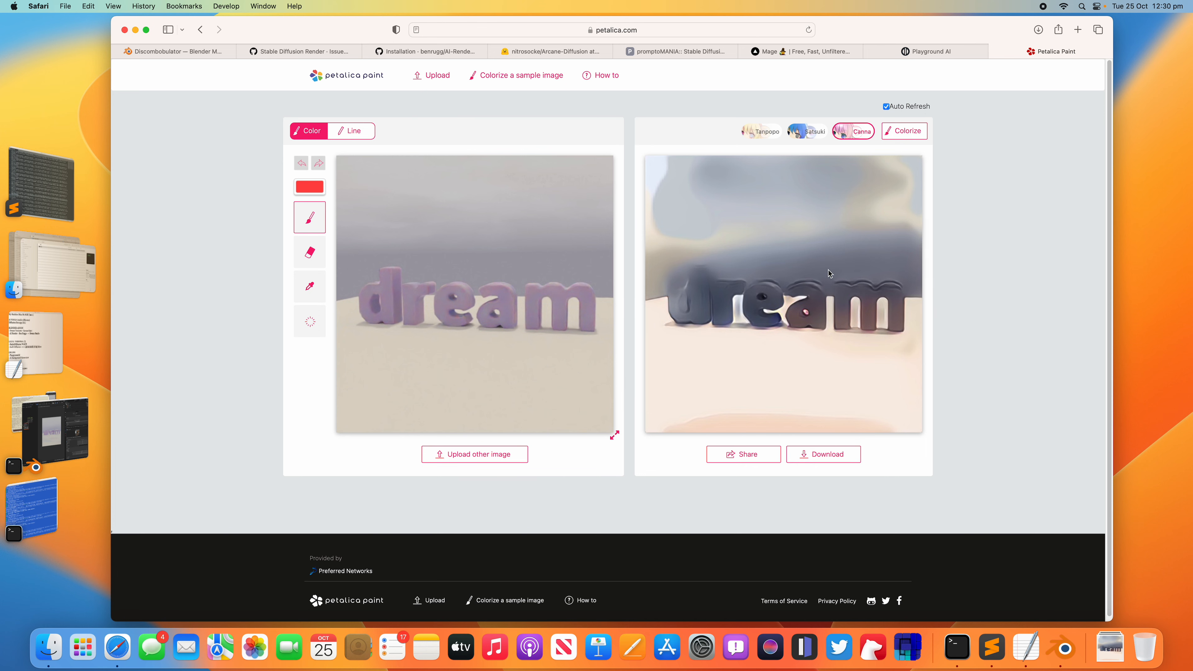
Replace Playground AI's image-to-image source with the colorized "dream" picture from the Downloads folder
{"action": "left_click", "coordinate": [926, 53]}
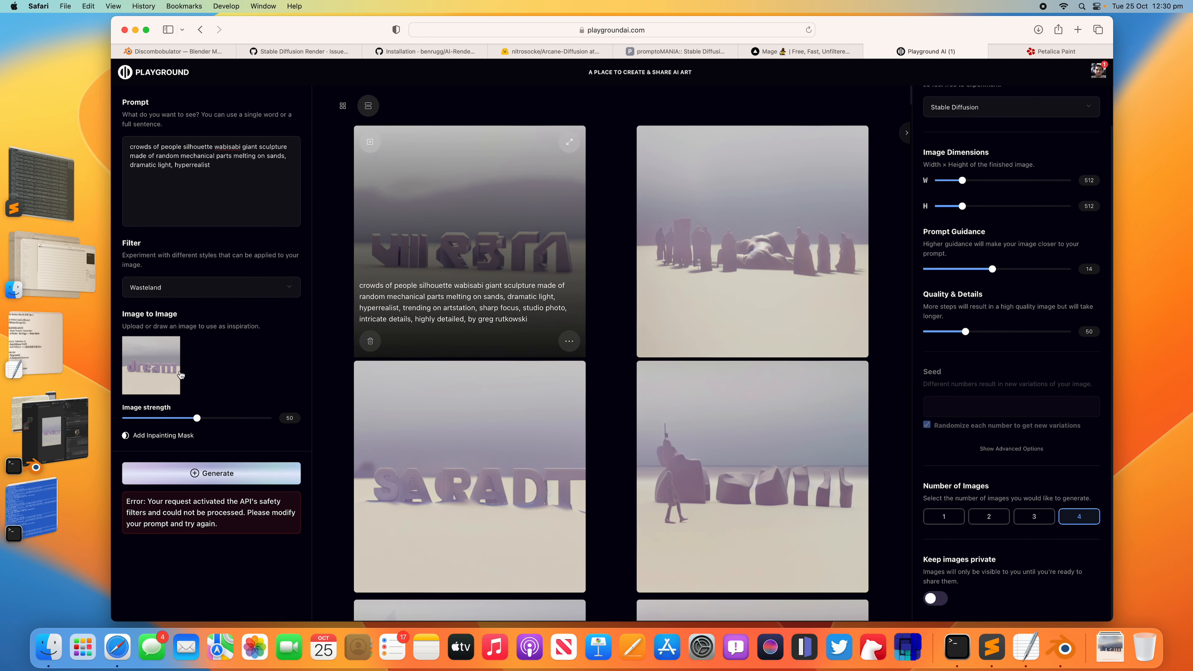
{"action": "left_click", "coordinate": [171, 348]}
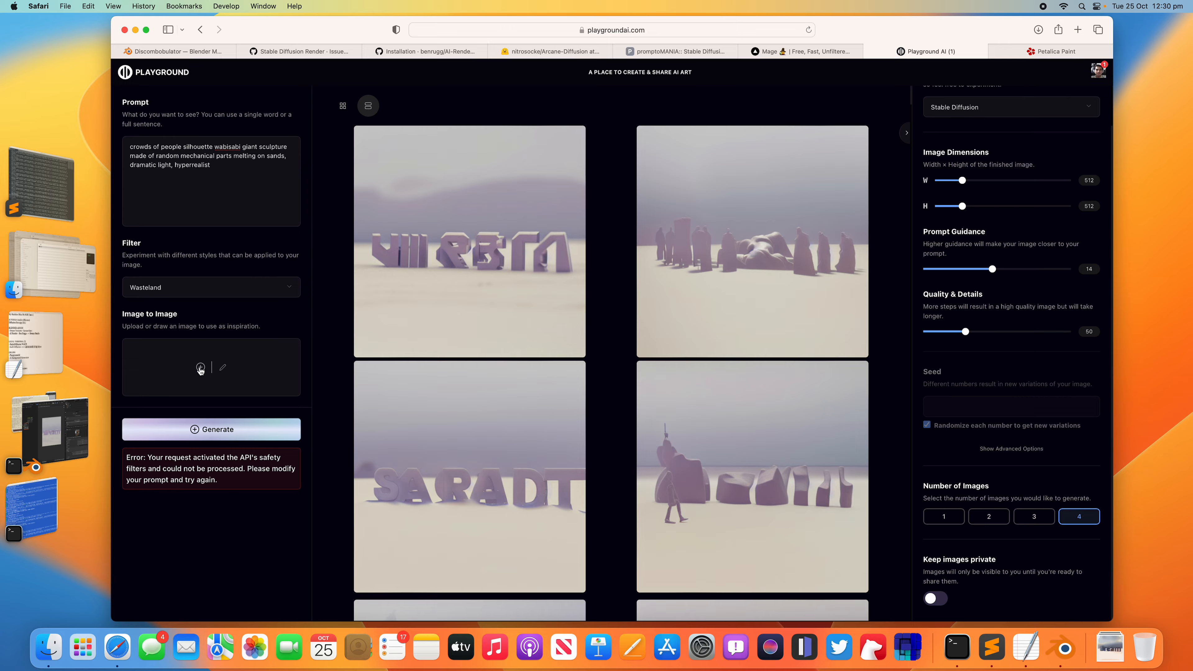
{"action": "left_click", "coordinate": [201, 368]}
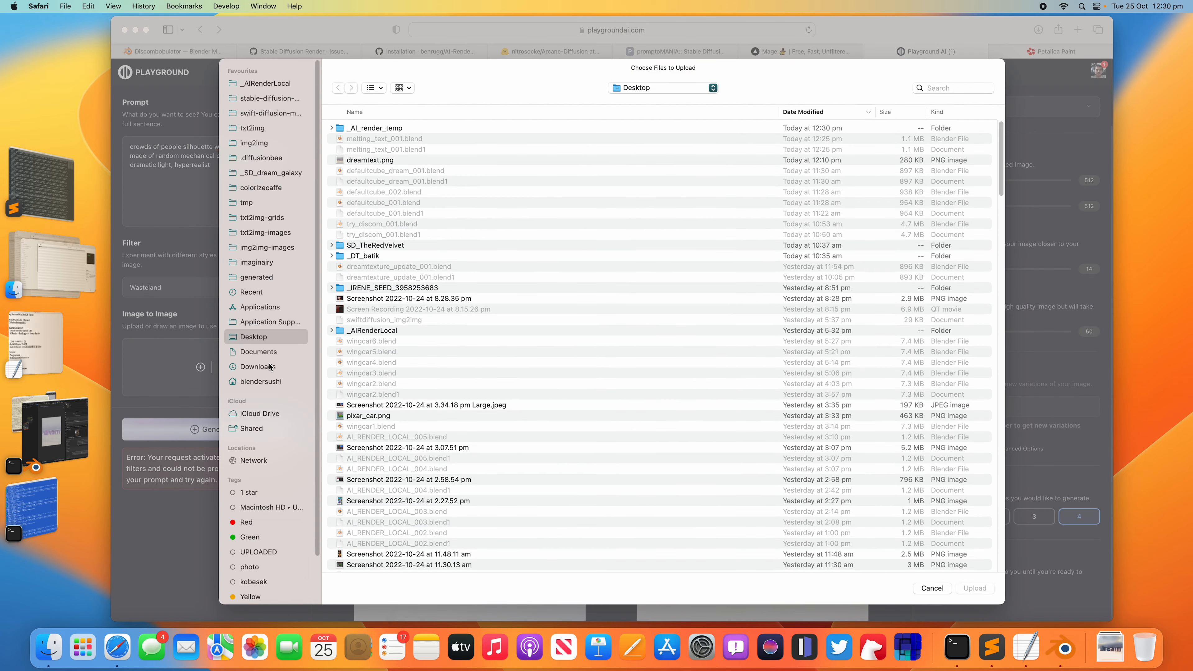
{"action": "left_click", "coordinate": [257, 366]}
{"action": "double_click", "coordinate": [383, 129]}
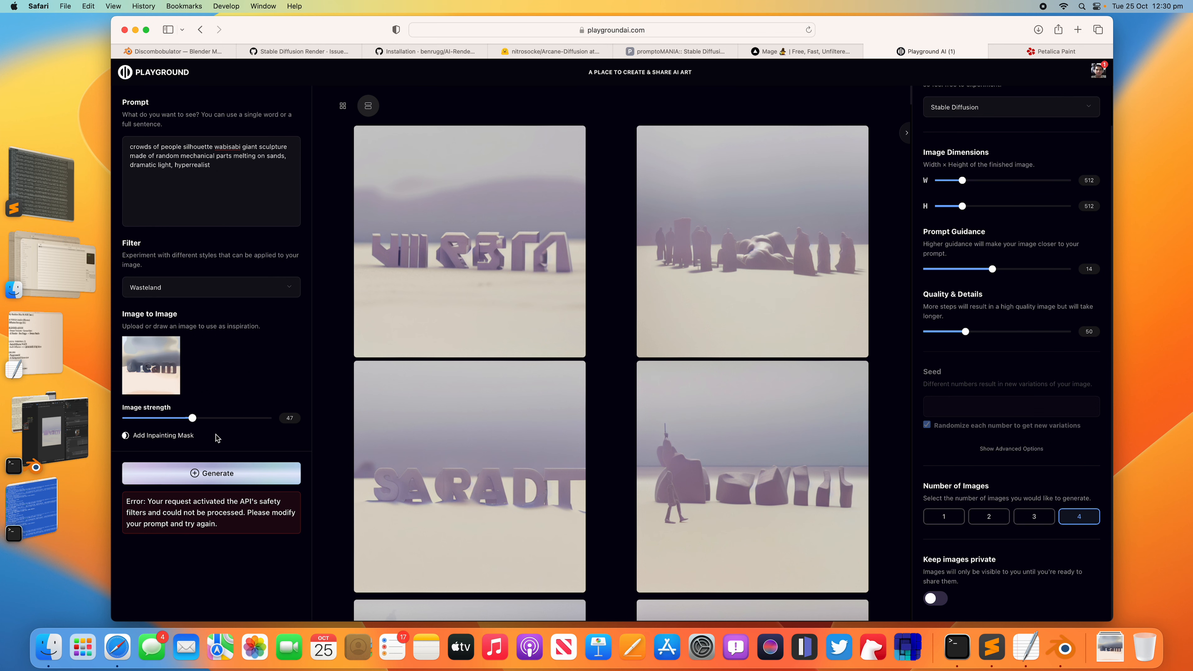
Try generating images at image strength 54, and set the filter back to Delicate detail
{"action": "left_click", "coordinate": [221, 473]}
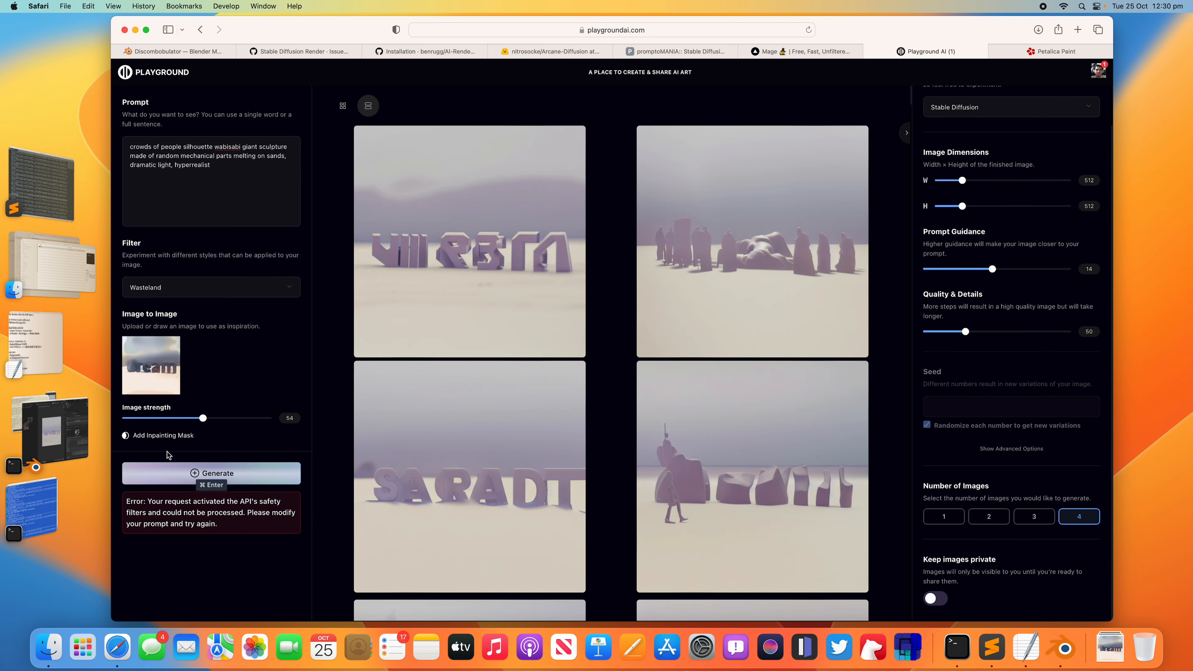
{"action": "left_click", "coordinate": [195, 287]}
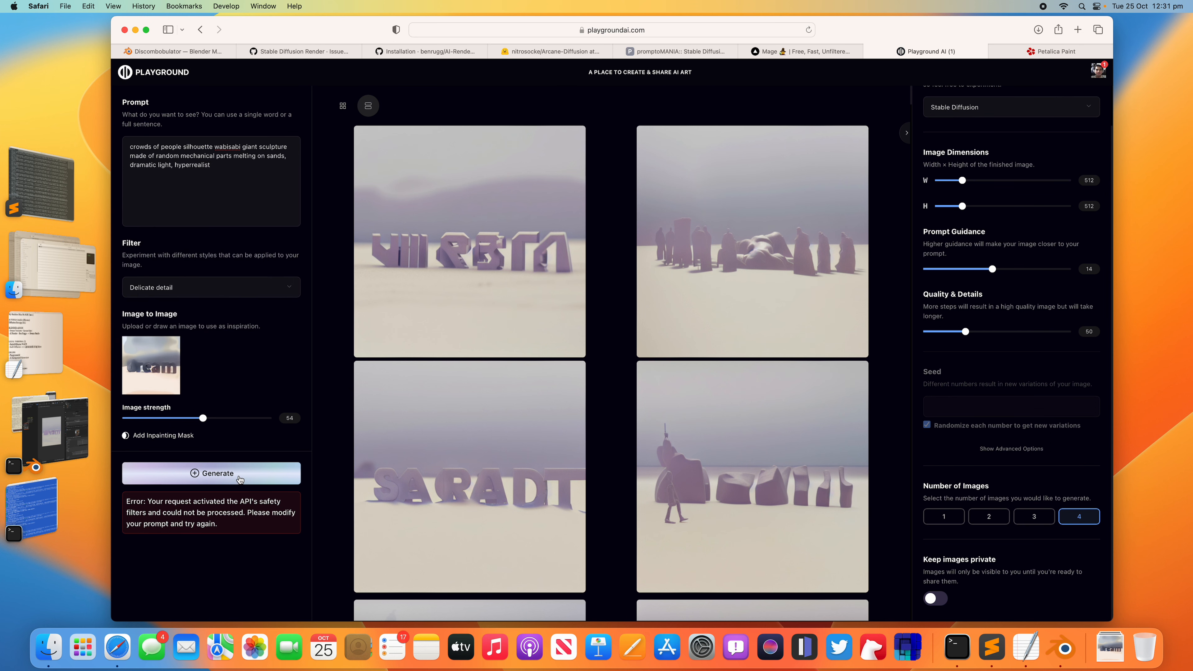
Generate Delicate detail images from the colorized source at image strength 54, and generate another batch at strength 50
{"action": "left_click", "coordinate": [230, 474]}
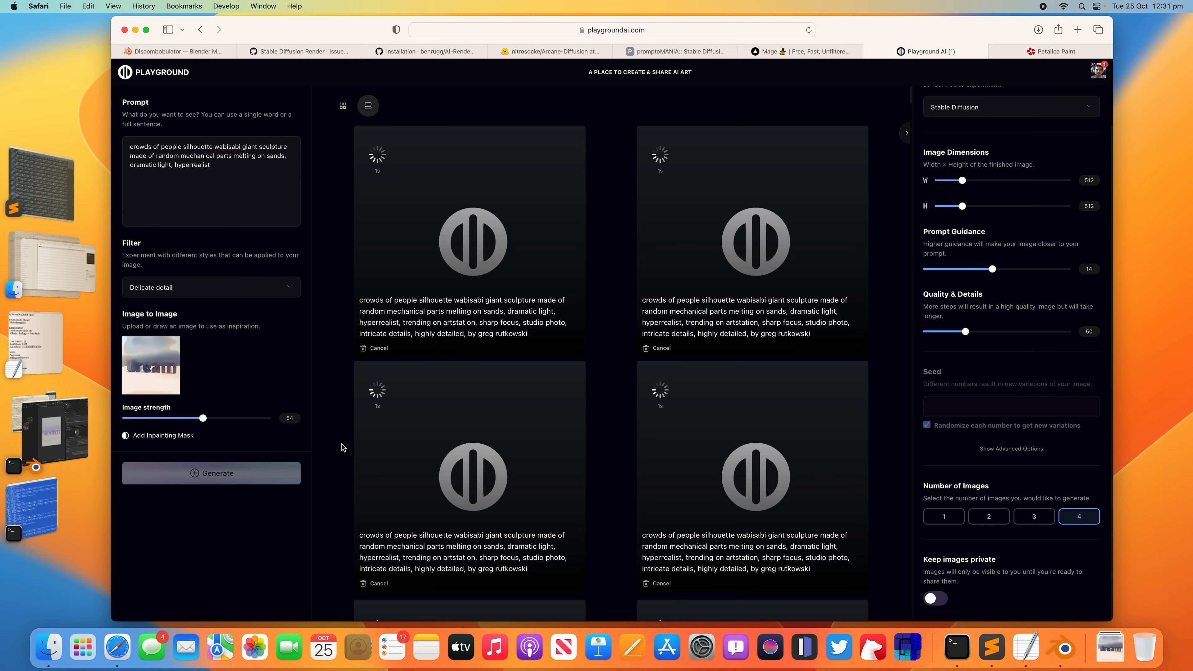
{"action": "scroll", "coordinate": [329, 453], "scroll_direction": "down", "scroll_amount": 4}
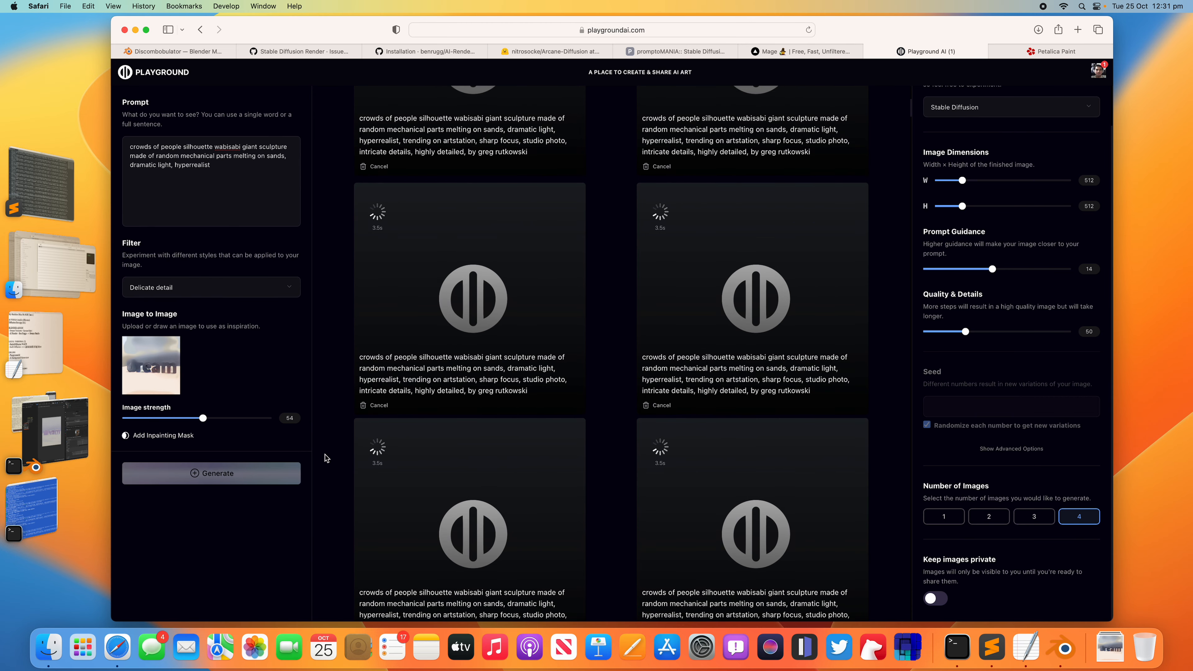
{"action": "scroll", "coordinate": [325, 454], "scroll_direction": "down", "scroll_amount": 1}
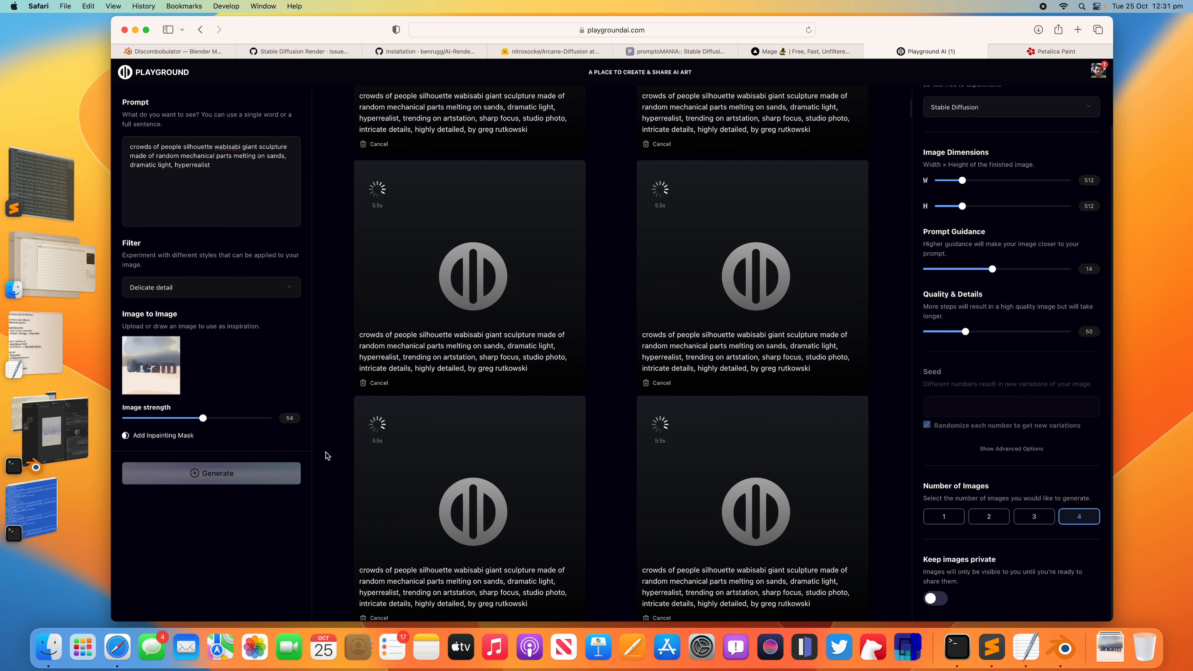
{"action": "scroll", "coordinate": [329, 423], "scroll_direction": "down", "scroll_amount": 1}
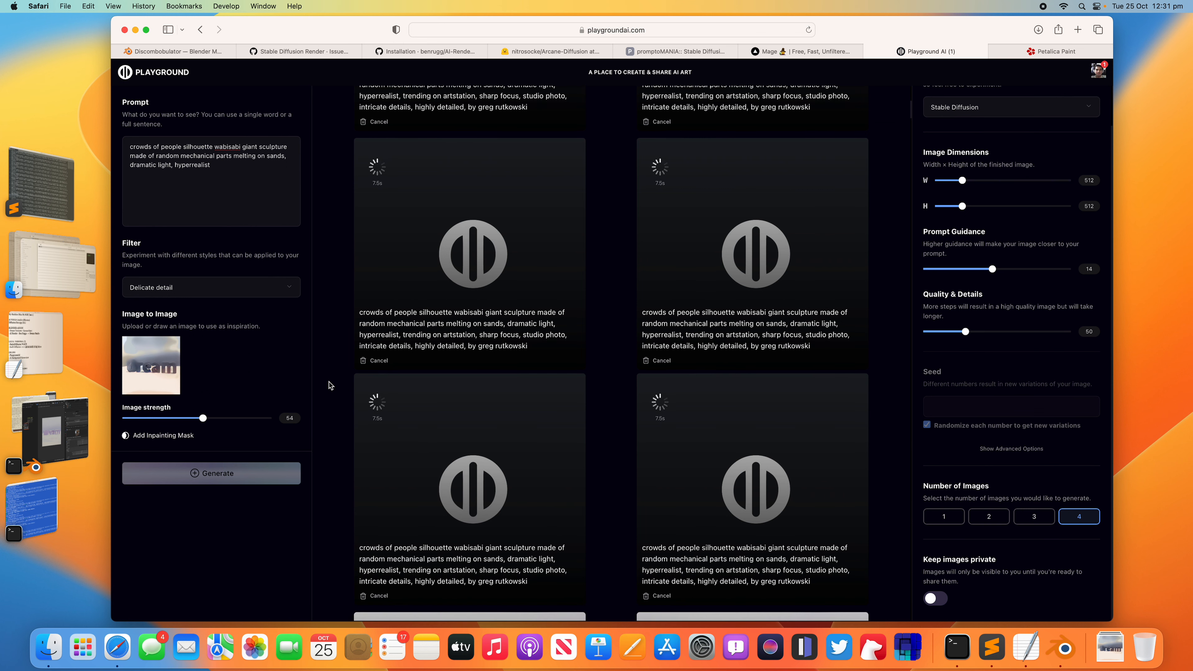
{"action": "scroll", "coordinate": [334, 383], "scroll_direction": "down", "scroll_amount": 1}
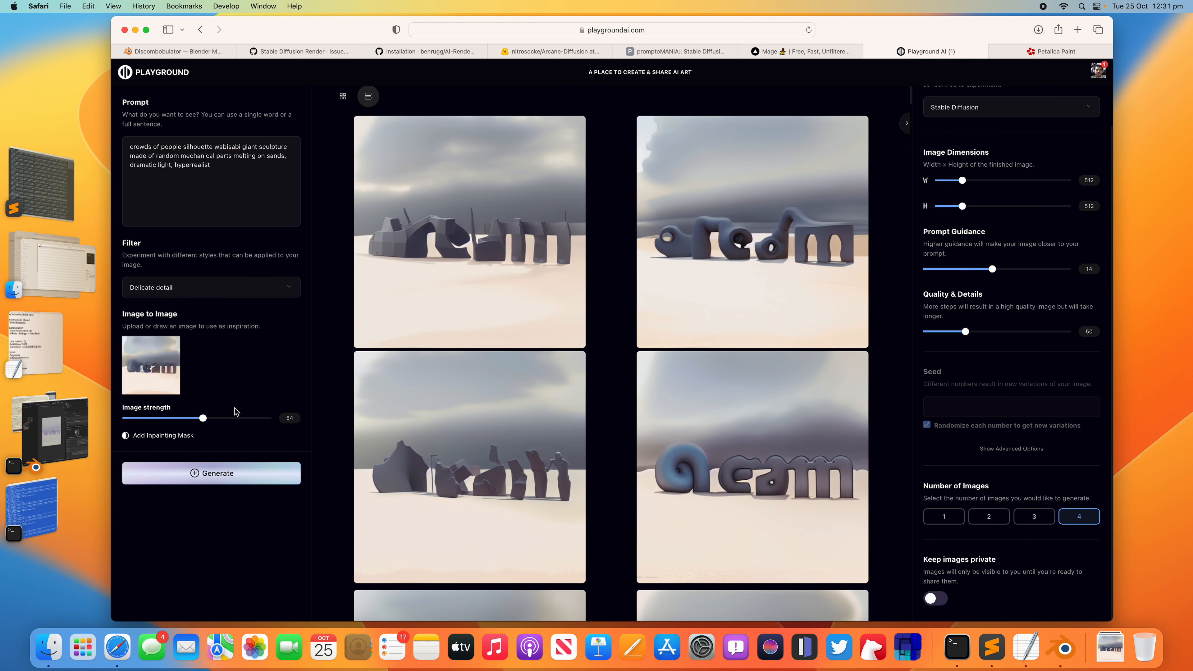
{"action": "left_click", "coordinate": [232, 474]}
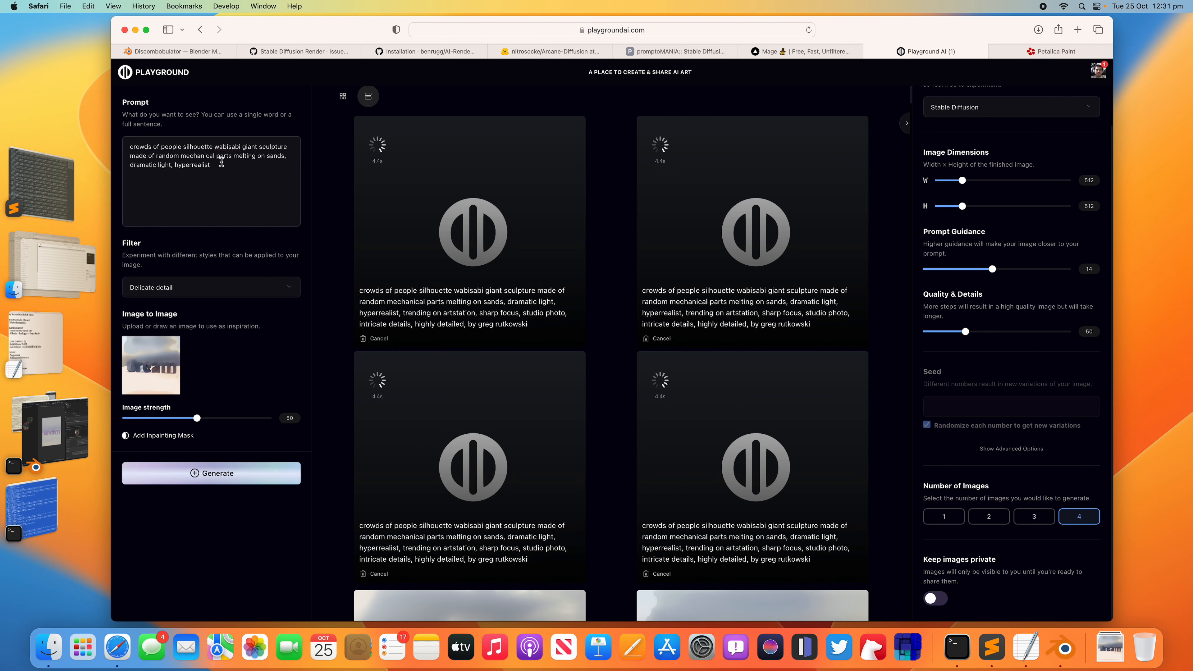
Add "gathering around" before "wabisabi" in the prompt and generate images at image strength 40
{"action": "left_click", "coordinate": [214, 146]}
{"action": "type", "text": "gathering around"}
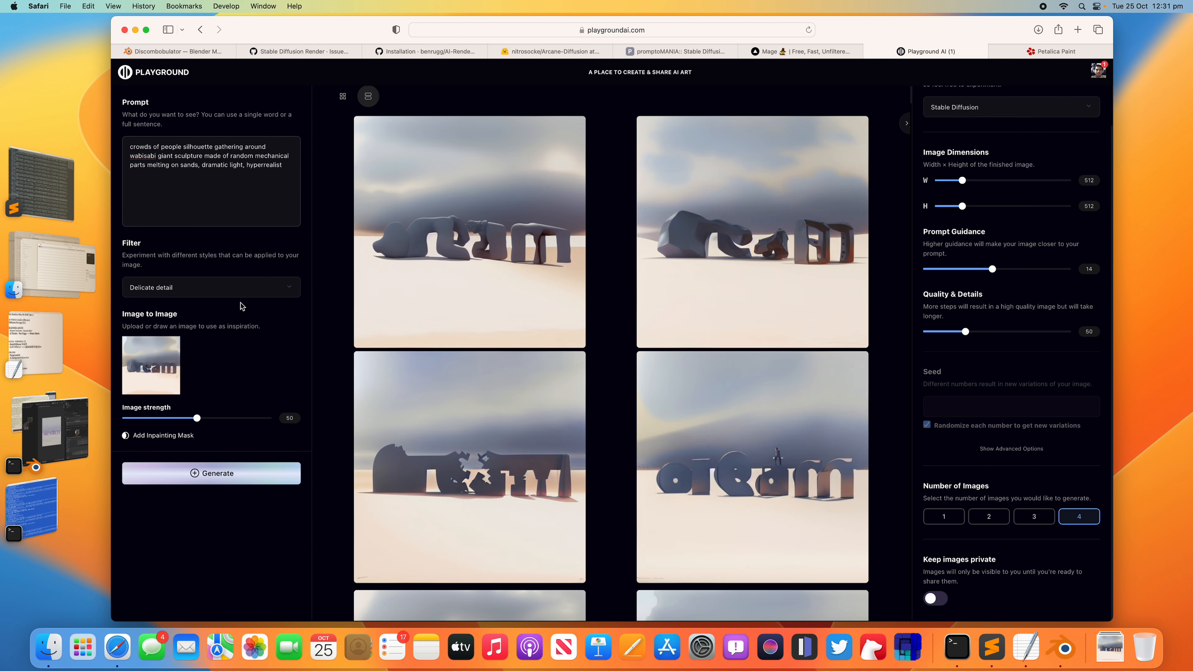
{"action": "left_click", "coordinate": [224, 470]}
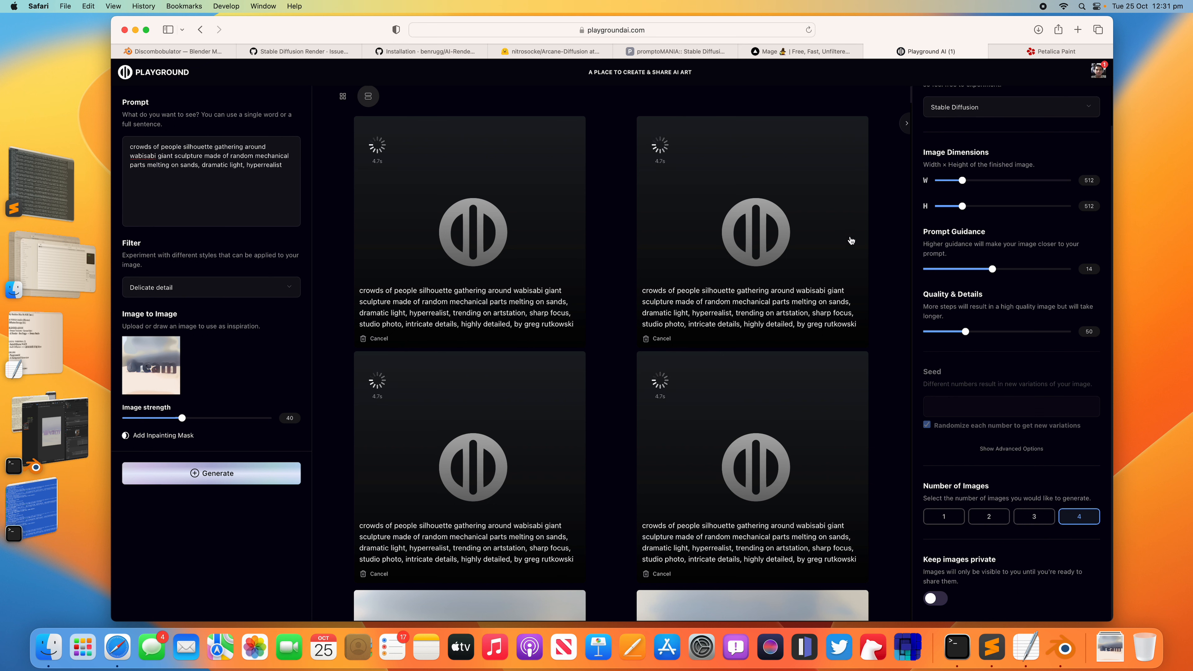
Set prompt guidance to 19, quality and details to 46 and the filter to Neon Mecha, and generate images
{"action": "left_click", "coordinate": [1003, 270]}
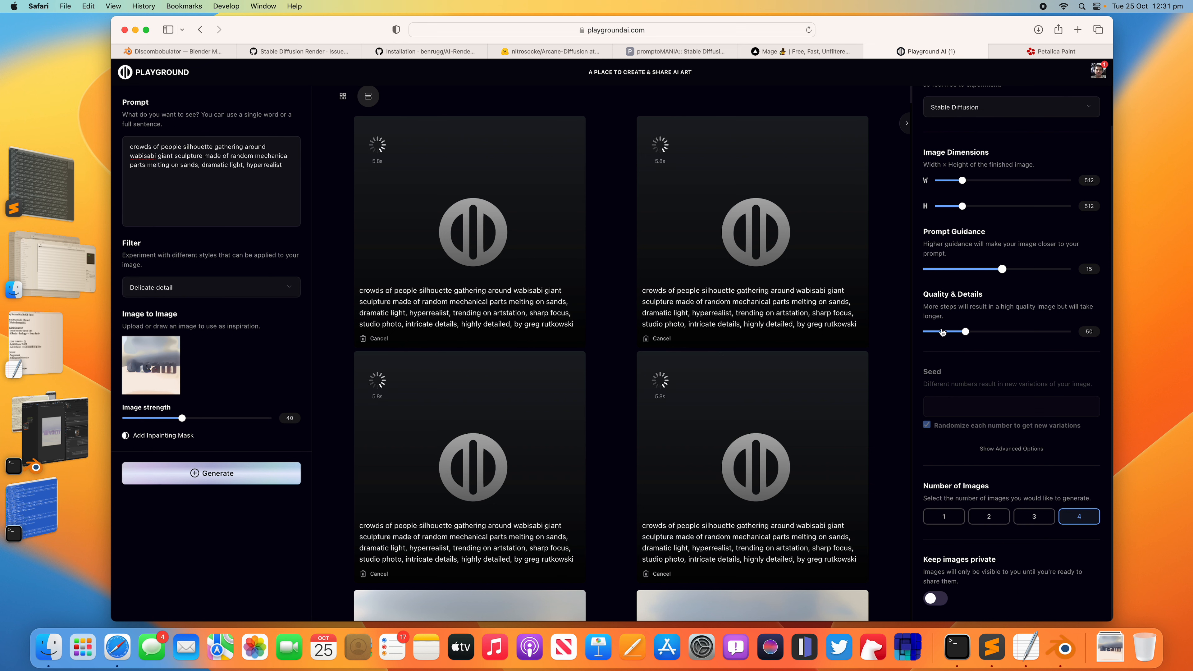
{"action": "left_click", "coordinate": [224, 288]}
{"action": "left_click", "coordinate": [210, 328]}
{"action": "left_click", "coordinate": [210, 475]}
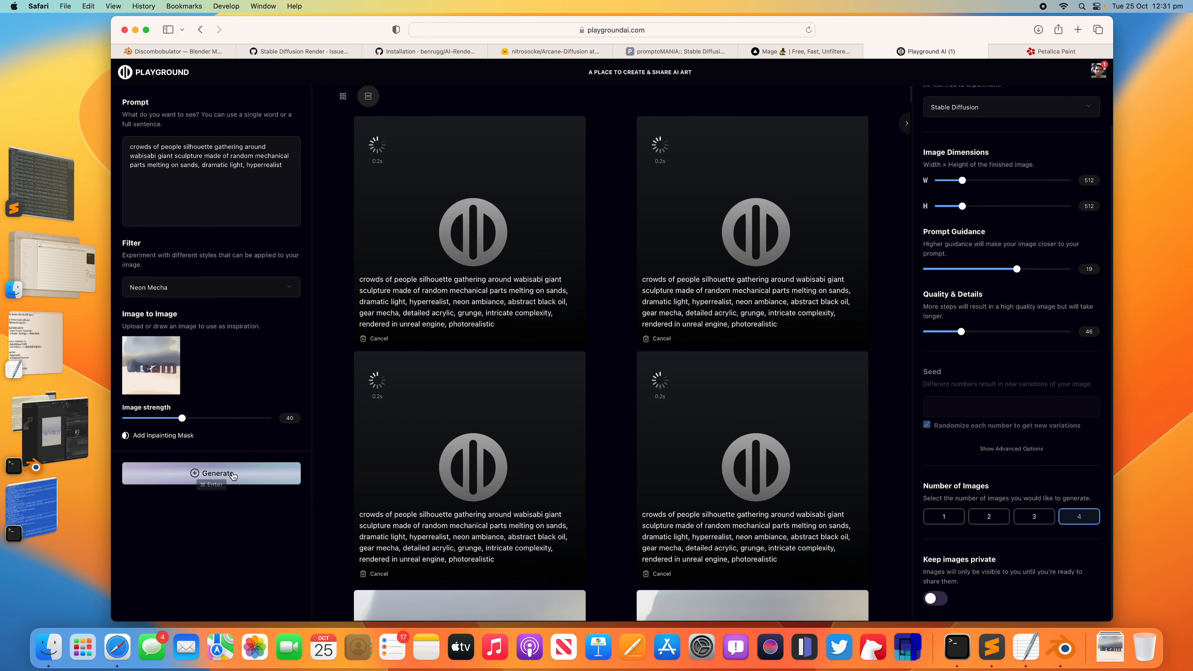
Change the filter to Lush illumination, generate images, and compare them with the earlier batches
{"action": "left_click", "coordinate": [201, 293]}
{"action": "left_click", "coordinate": [193, 262]}
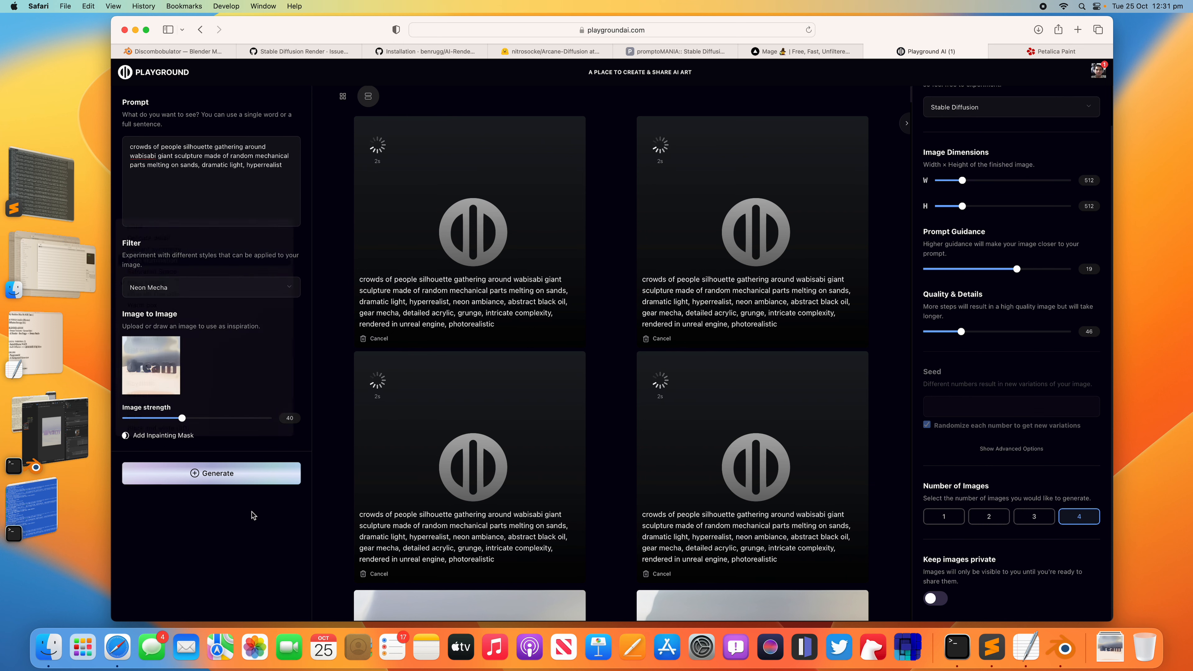
{"action": "left_click", "coordinate": [238, 479]}
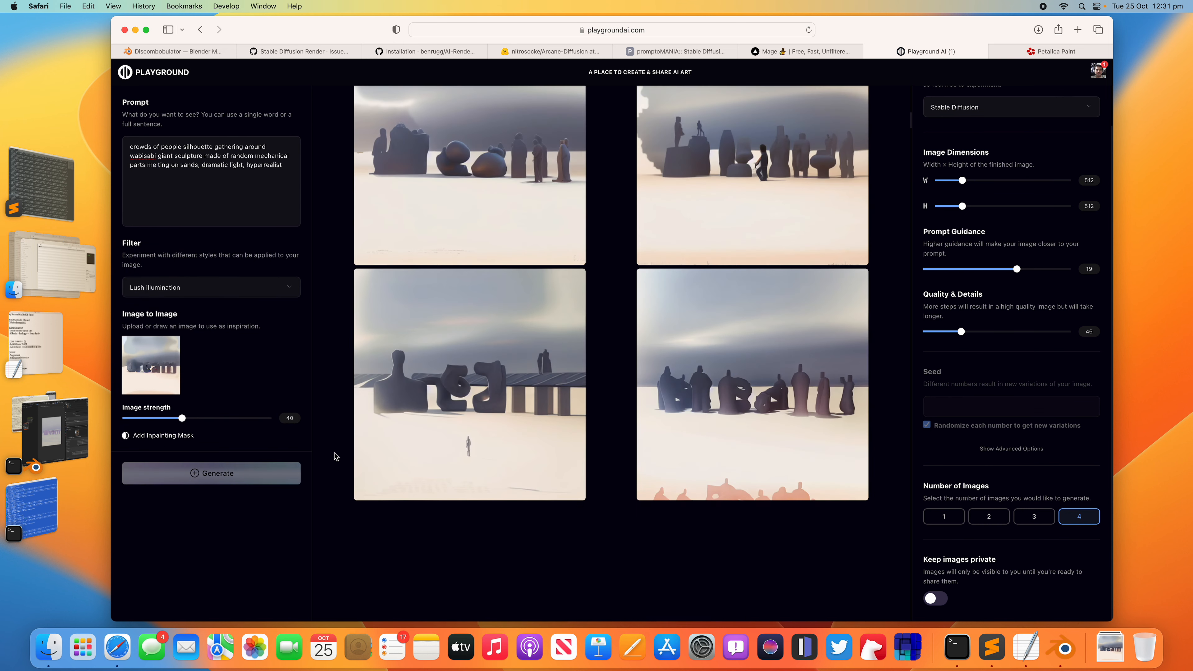
{"action": "scroll", "coordinate": [346, 442], "scroll_direction": "down", "scroll_amount": 4}
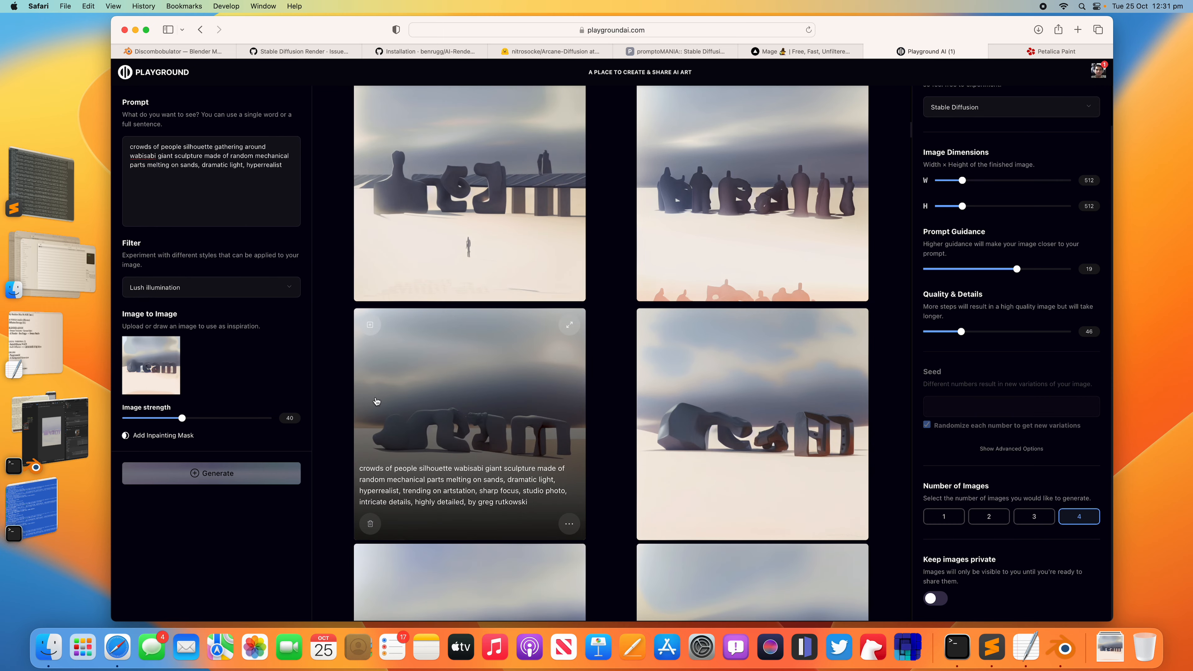
{"action": "scroll", "coordinate": [493, 426], "scroll_direction": "up", "scroll_amount": 15}
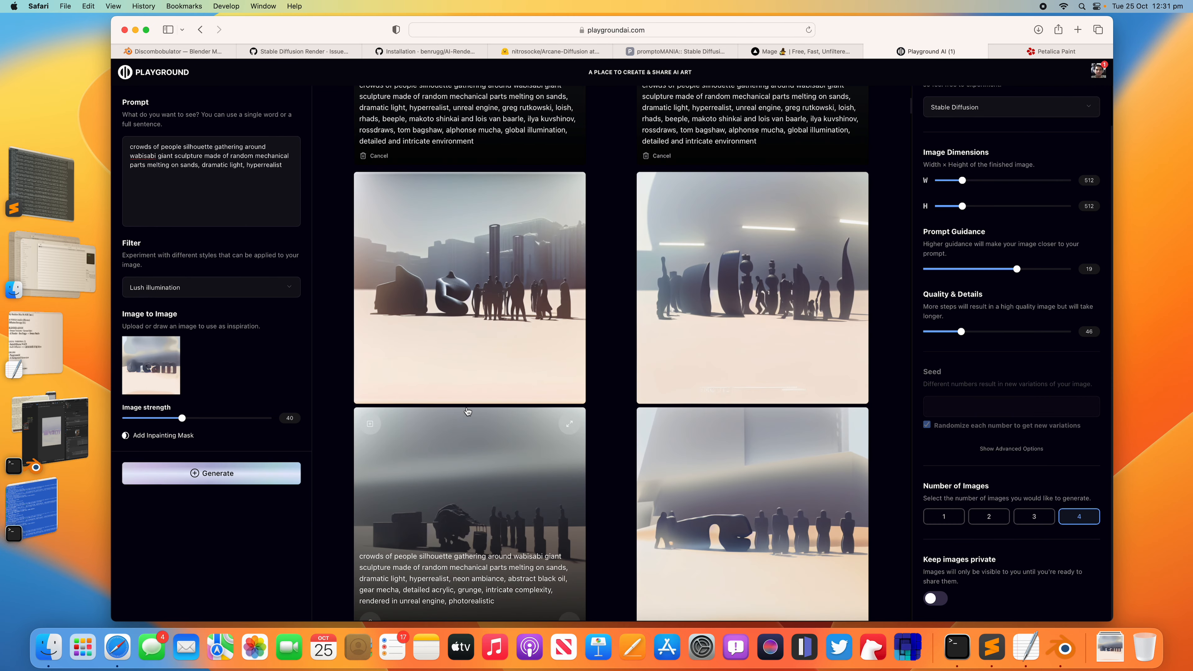
{"action": "scroll", "coordinate": [468, 411], "scroll_direction": "up", "scroll_amount": 7}
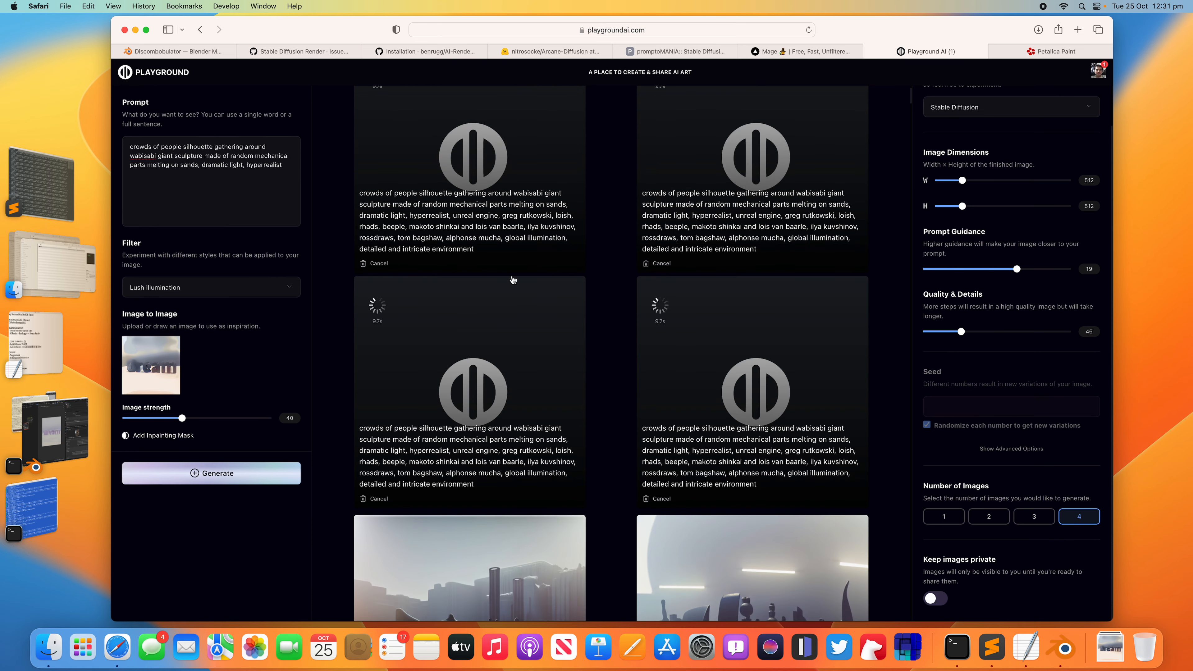
{"action": "scroll", "coordinate": [439, 303], "scroll_direction": "down", "scroll_amount": 3}
{"action": "scroll", "coordinate": [458, 234], "scroll_direction": "up", "scroll_amount": 2}
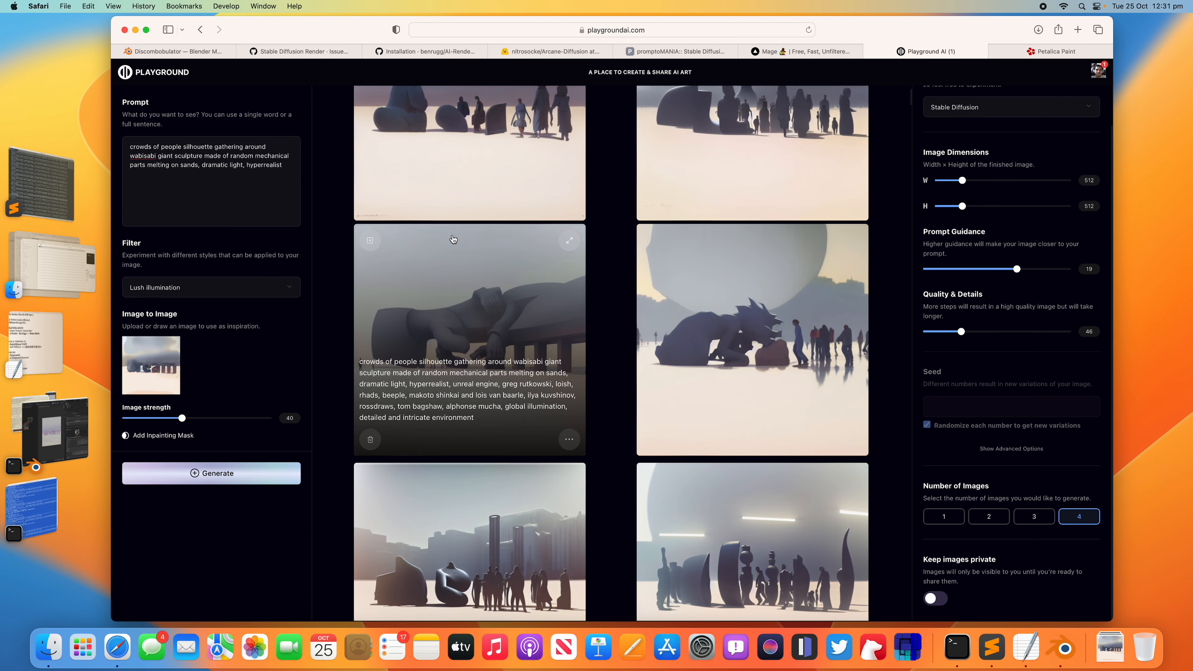
{"action": "scroll", "coordinate": [453, 238], "scroll_direction": "up", "scroll_amount": 3}
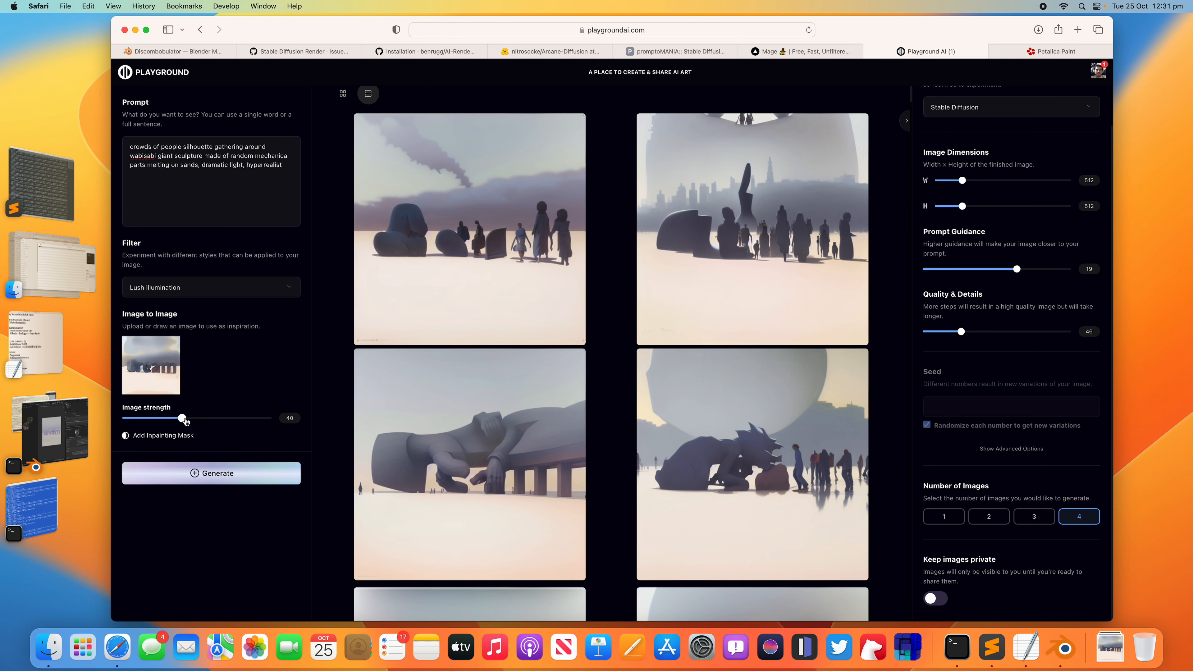
Raise the image strength to 46, generate more Lush illumination images, and look through the batches
{"action": "left_click_drag", "start_coordinate": [192, 420], "coordinate": [190, 420]}
{"action": "left_click", "coordinate": [200, 475]}
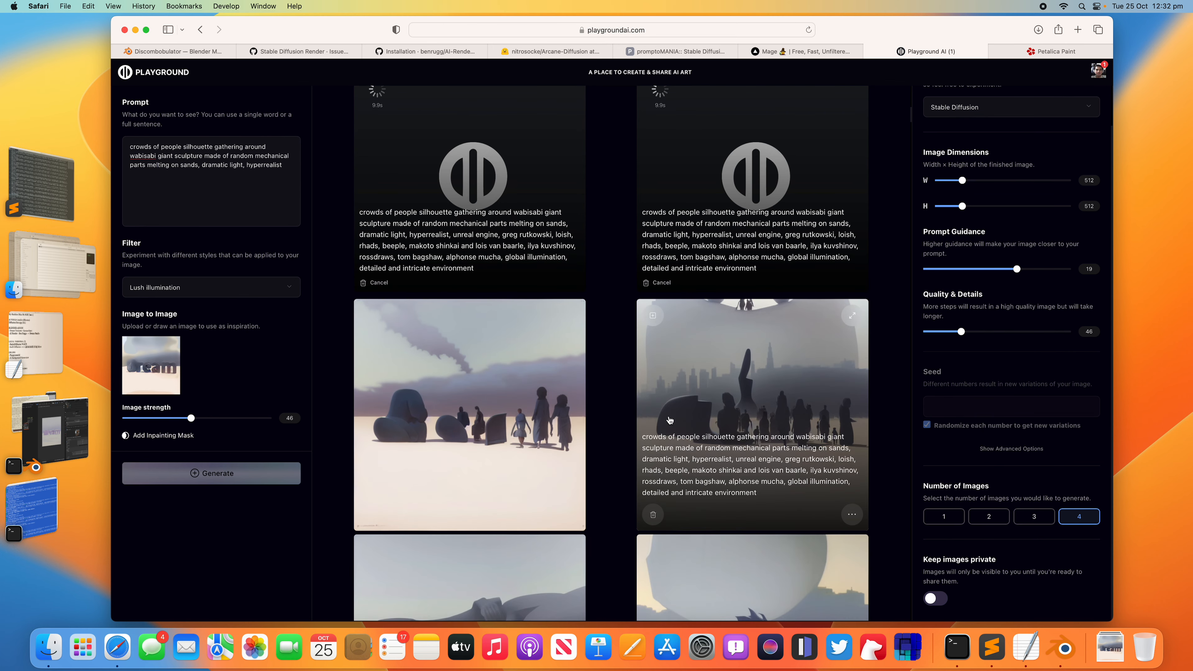
{"action": "scroll", "coordinate": [546, 459], "scroll_direction": "down", "scroll_amount": 2}
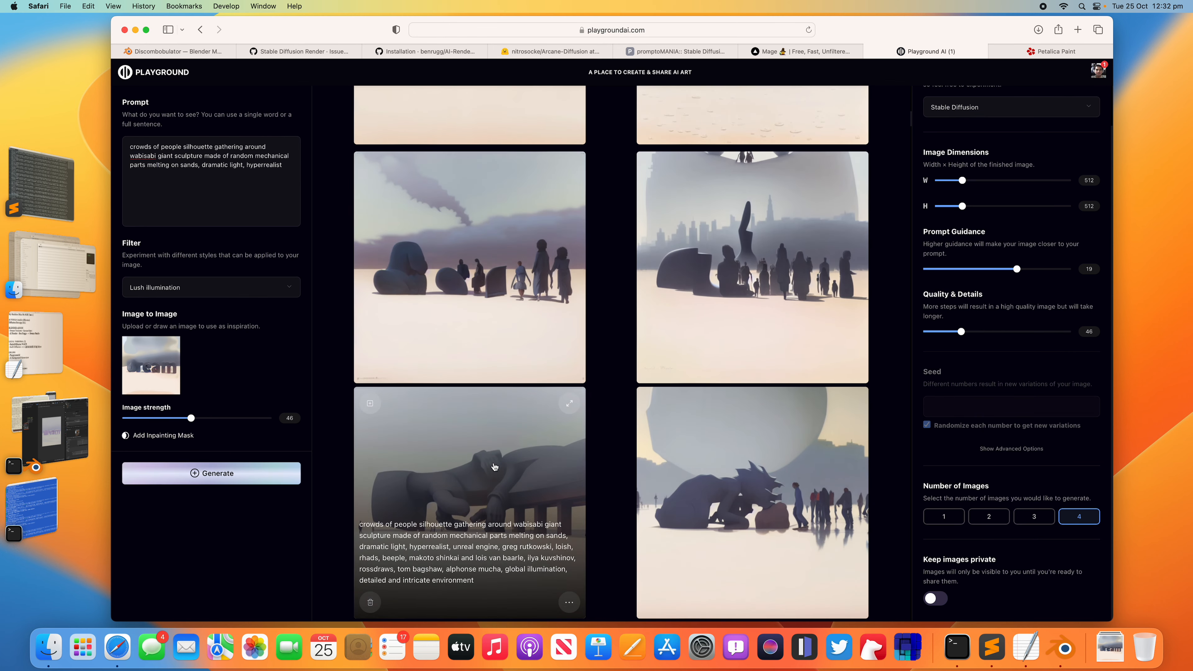
{"action": "scroll", "coordinate": [612, 435], "scroll_direction": "up", "scroll_amount": 8}
{"action": "scroll", "coordinate": [621, 405], "scroll_direction": "up", "scroll_amount": 3}
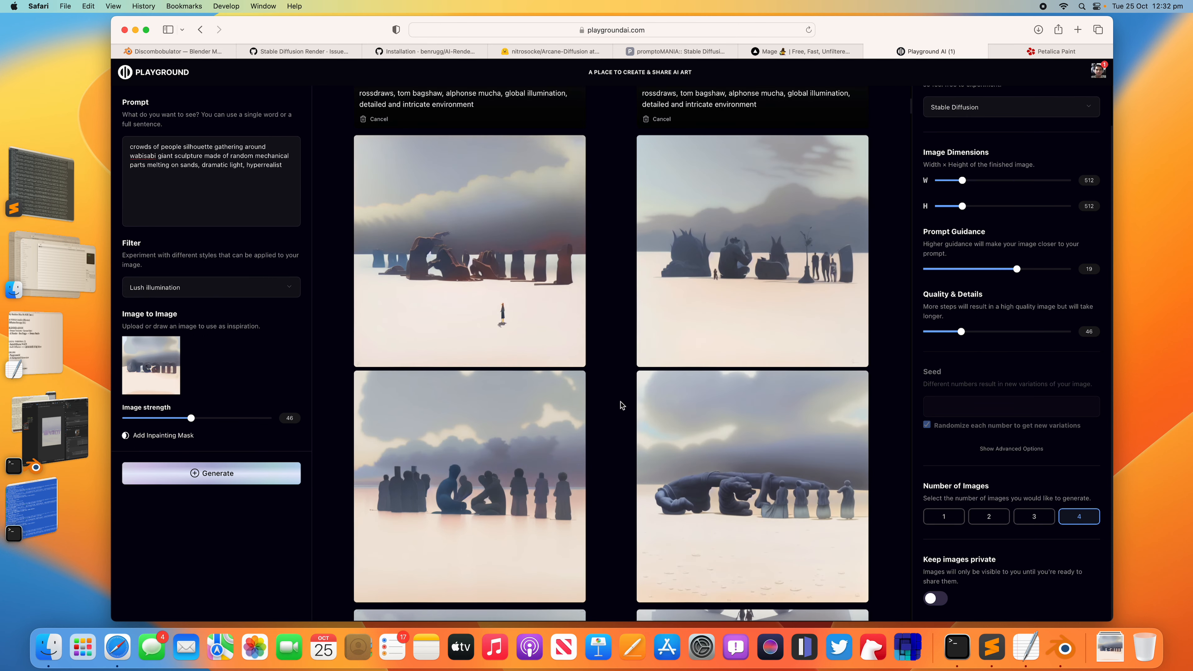
{"action": "scroll", "coordinate": [618, 330], "scroll_direction": "up", "scroll_amount": 7}
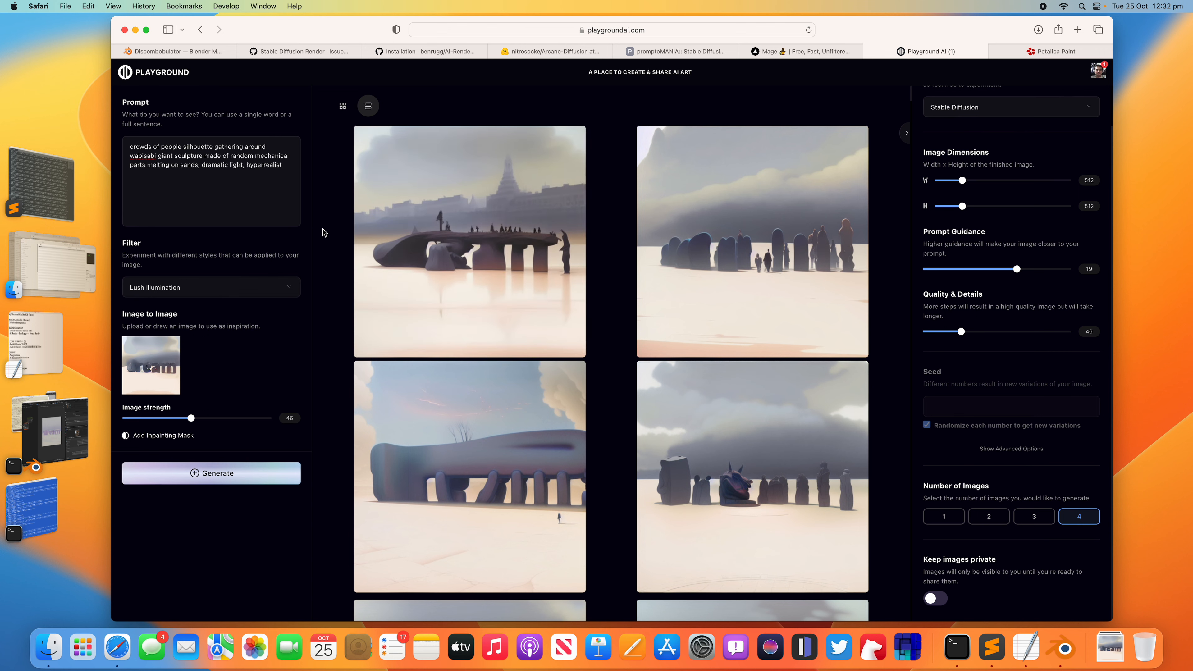
Switch to Blender, render the "dream" scene as an image again, and move the render window aside
{"action": "left_click", "coordinate": [69, 415]}
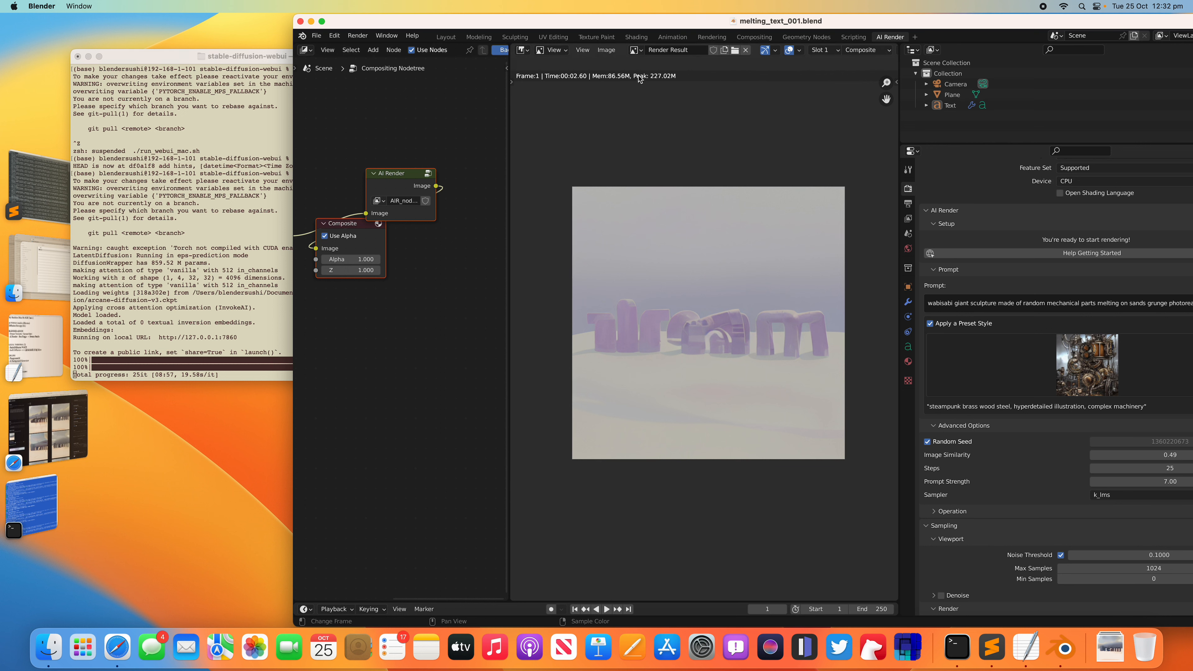
{"action": "left_click", "coordinate": [635, 49]}
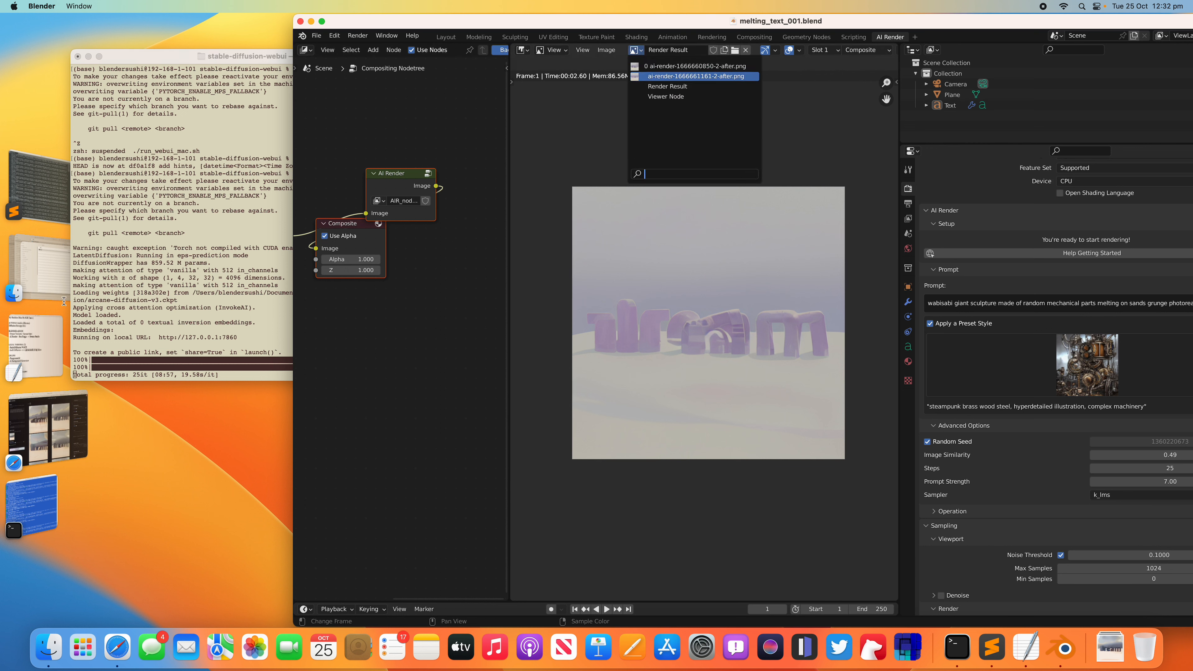
{"action": "left_click", "coordinate": [358, 36]}
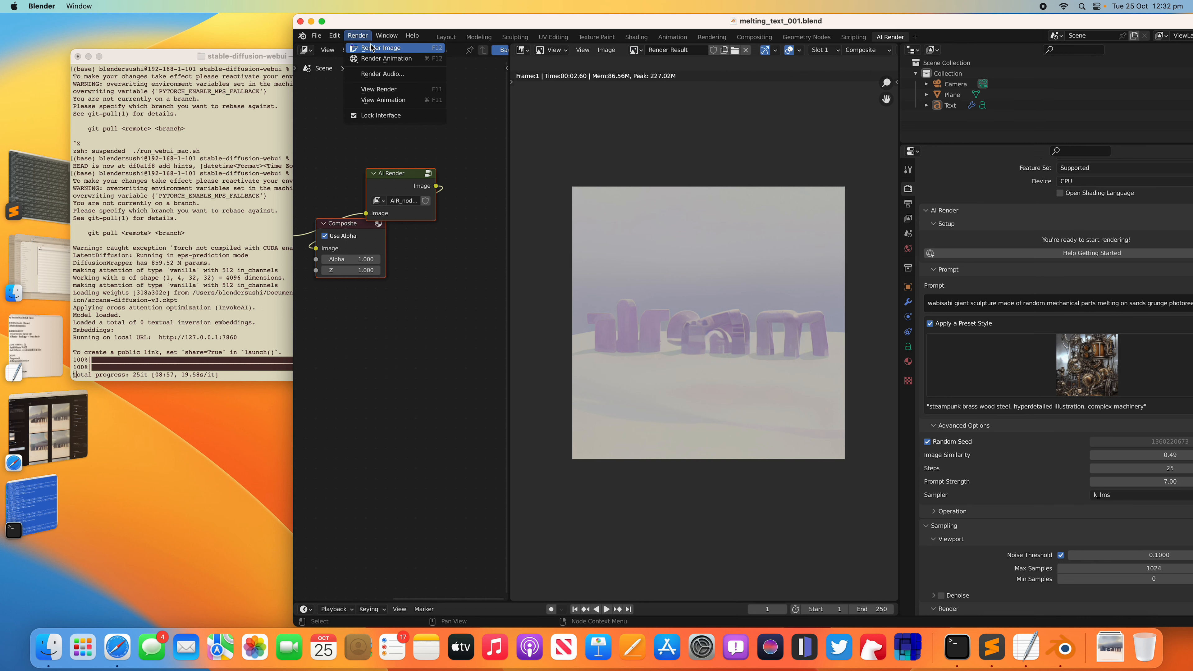
{"action": "left_click", "coordinate": [371, 48]}
{"action": "left_click_drag", "start_coordinate": [275, 87], "coordinate": [605, 198]}
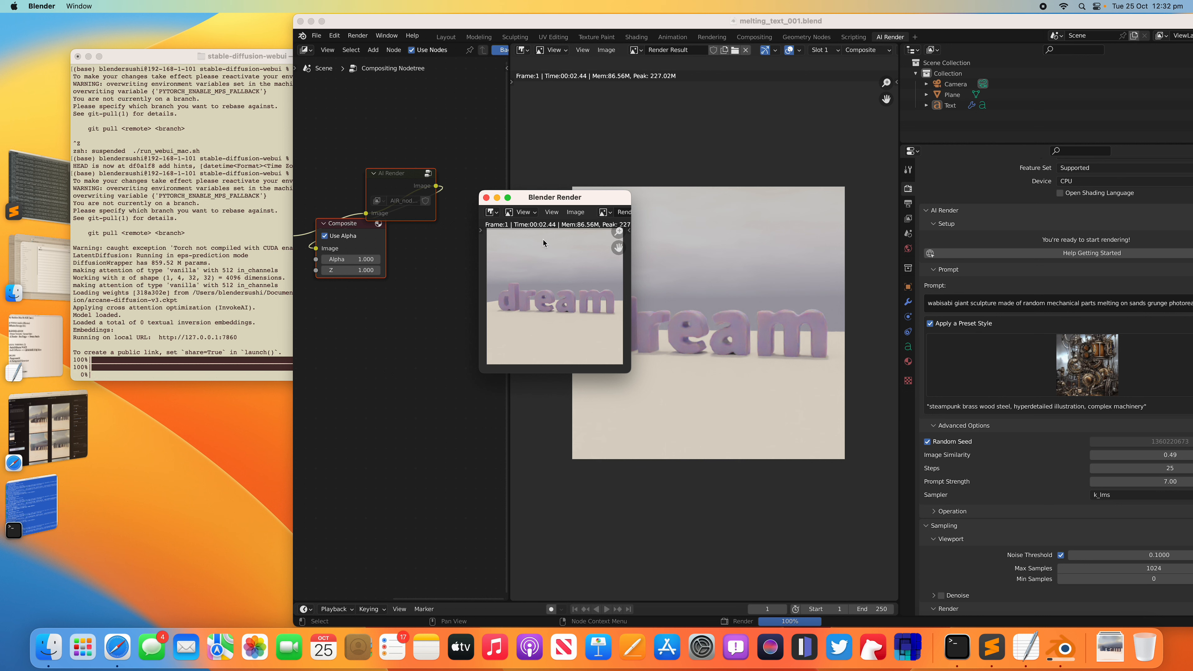
Shift the Blender window over and bring the Terminal forward to check the AI Render progress
{"action": "left_click", "coordinate": [558, 26]}
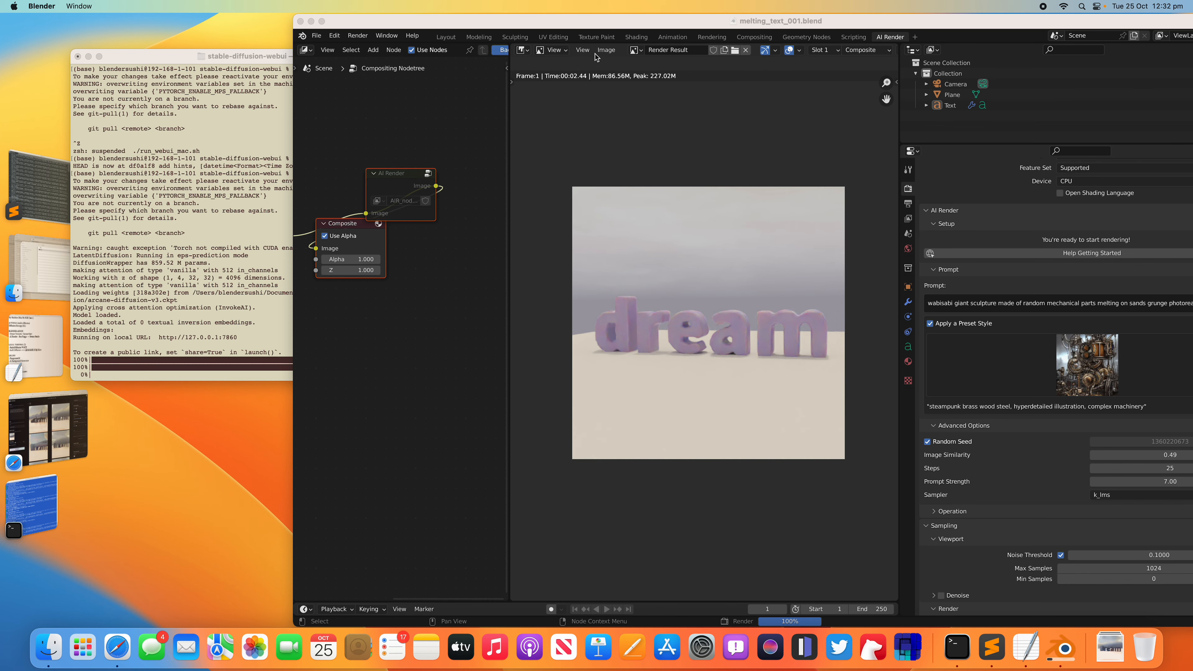
{"action": "left_click_drag", "start_coordinate": [621, 19], "coordinate": [669, 22]}
{"action": "left_click", "coordinate": [323, 178]}
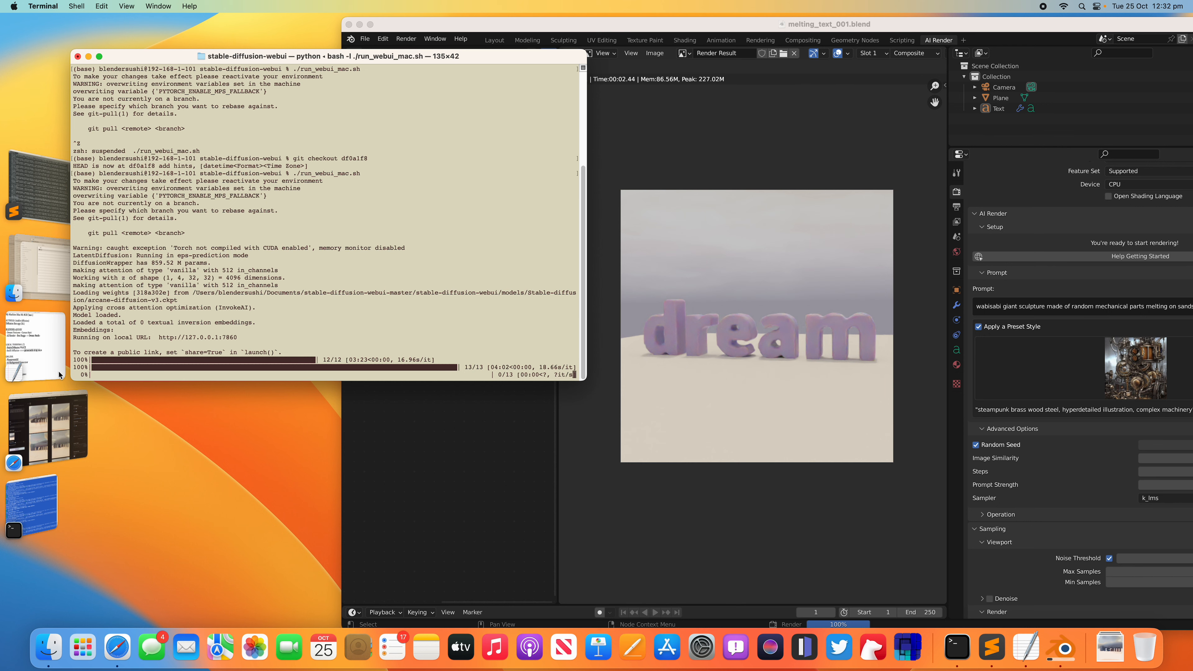
Return to Playground AI in Safari, generate more Lush illumination images at strength 46, and set the filter to Spielberg
{"action": "left_click", "coordinate": [47, 426]}
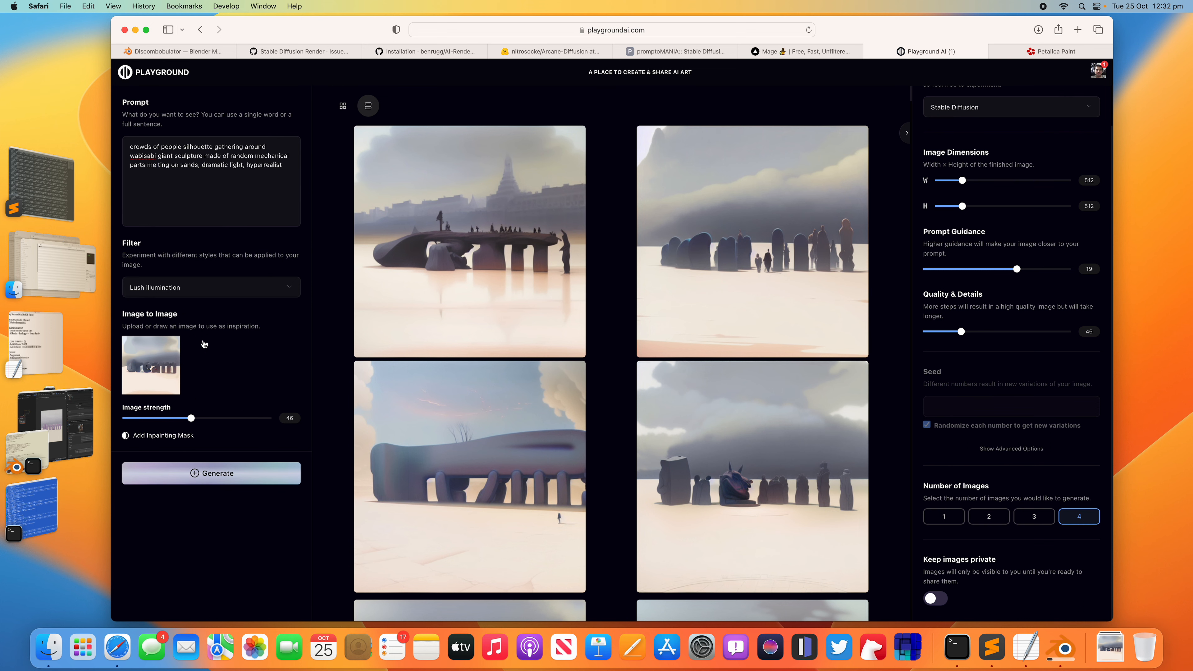
{"action": "left_click", "coordinate": [190, 291]}
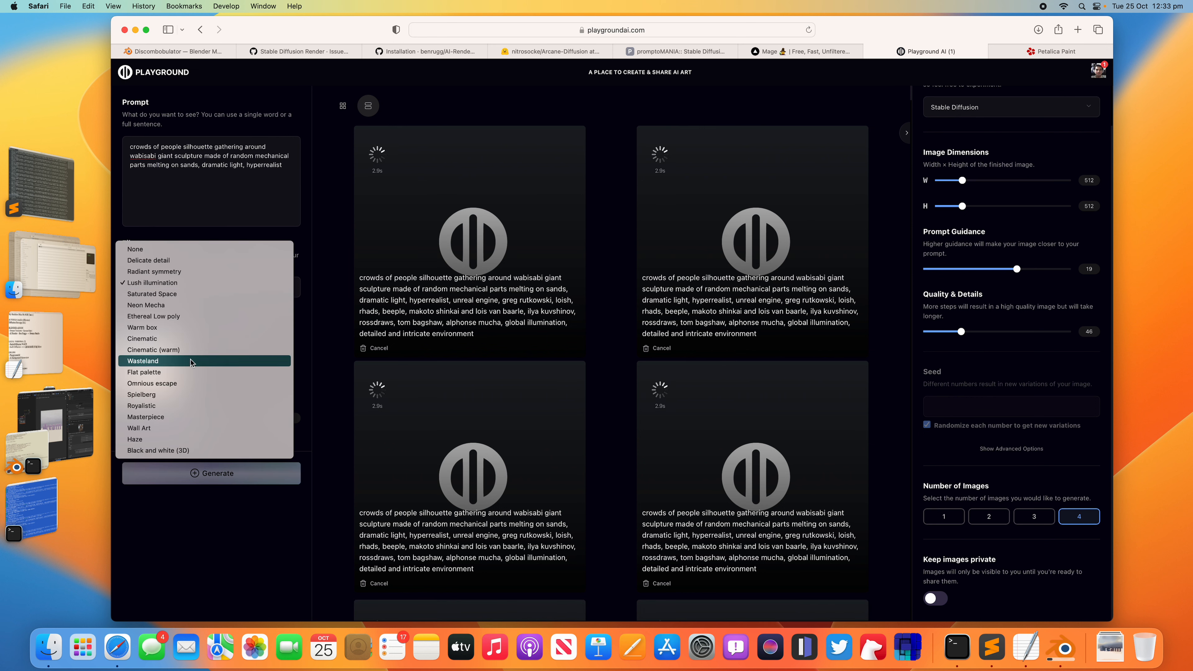
{"action": "left_click", "coordinate": [193, 395]}
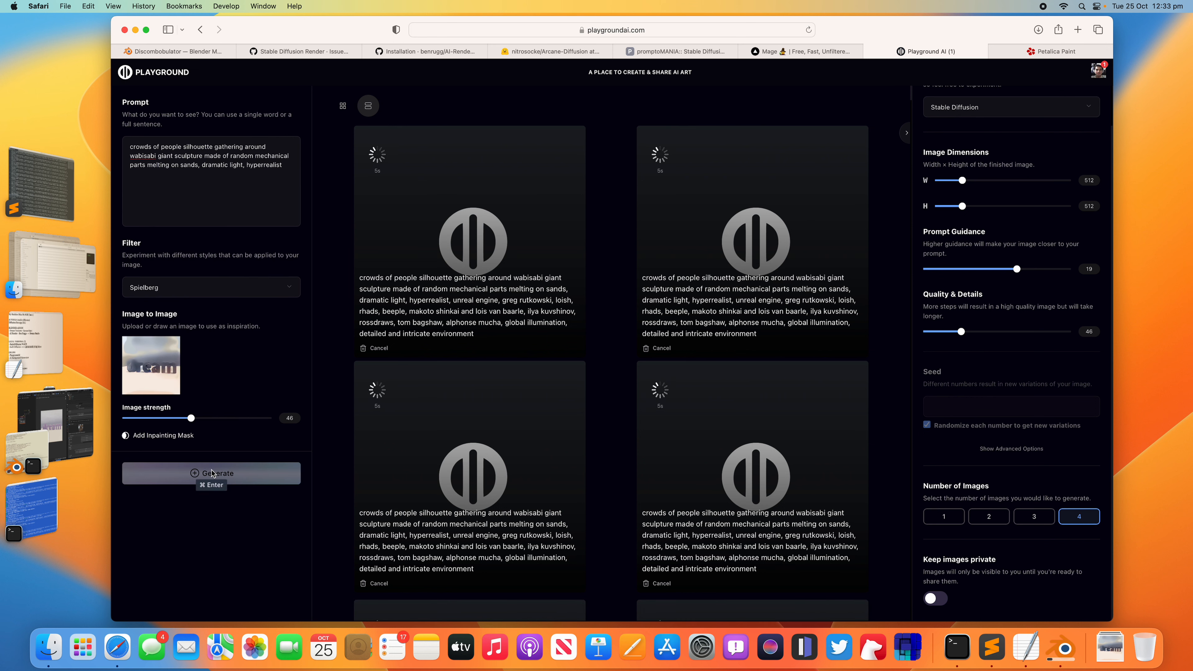
Examine the newly generated Lush illumination images and compare them with the previous batch
{"action": "scroll", "coordinate": [381, 455], "scroll_direction": "down", "scroll_amount": 15}
{"action": "scroll", "coordinate": [370, 450], "scroll_direction": "up", "scroll_amount": 10}
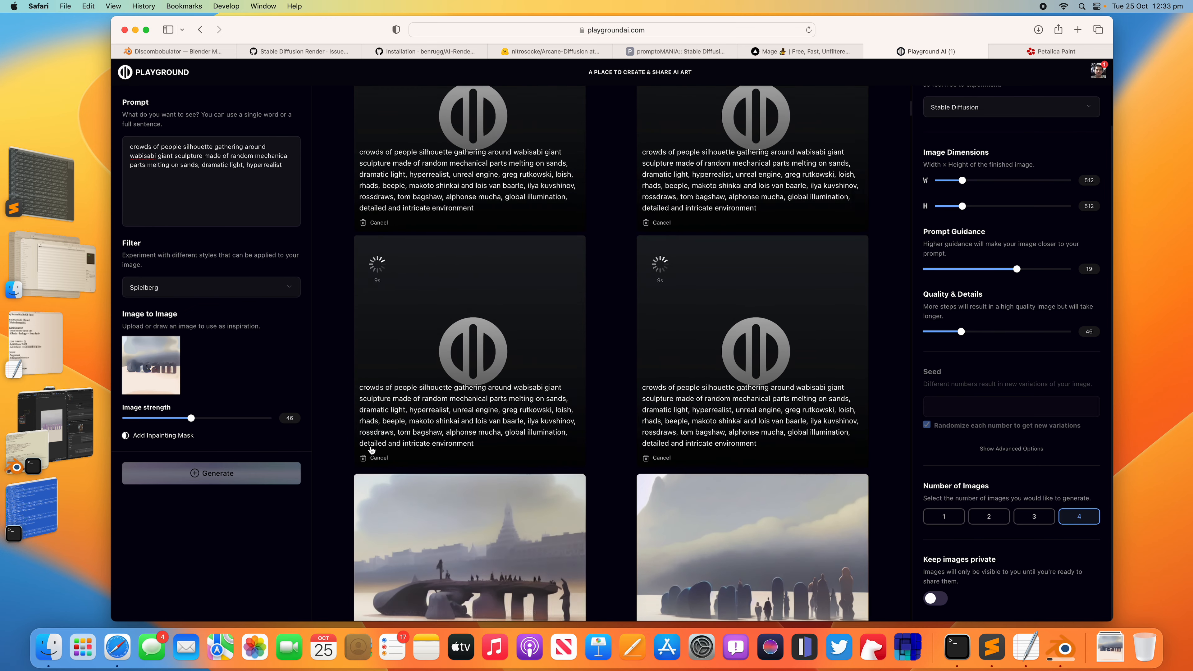
{"action": "scroll", "coordinate": [370, 444], "scroll_direction": "down", "scroll_amount": 5}
{"action": "scroll", "coordinate": [364, 435], "scroll_direction": "up", "scroll_amount": 3}
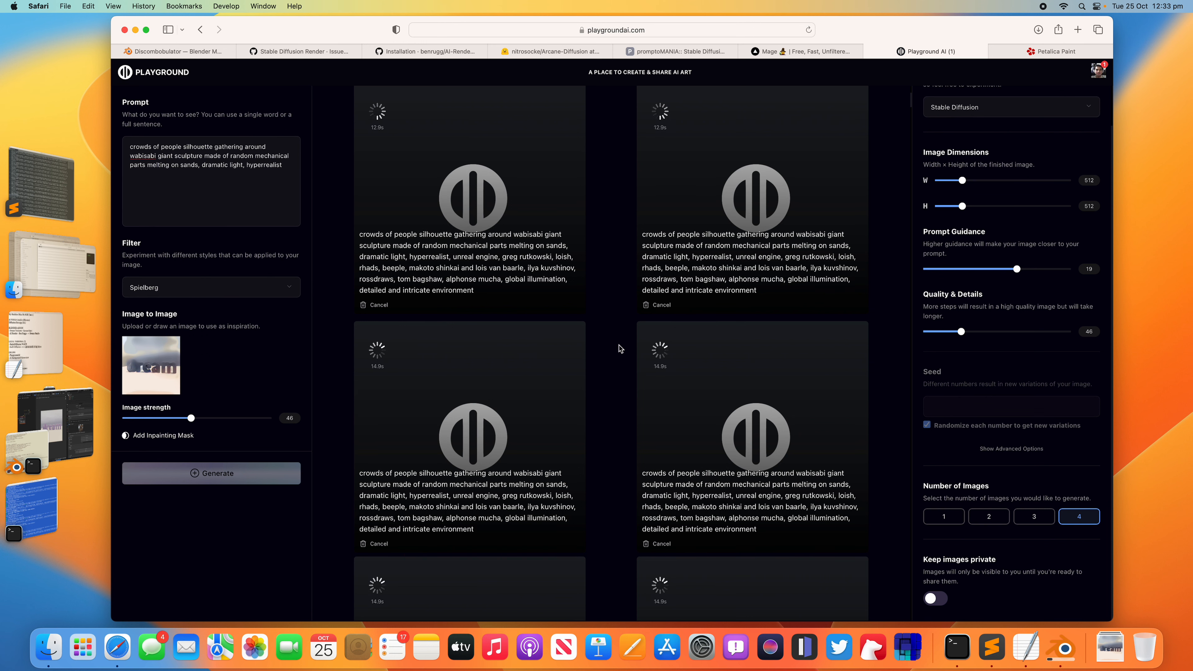
{"action": "scroll", "coordinate": [588, 376], "scroll_direction": "up", "scroll_amount": 2}
{"action": "scroll", "coordinate": [587, 437], "scroll_direction": "down", "scroll_amount": 10}
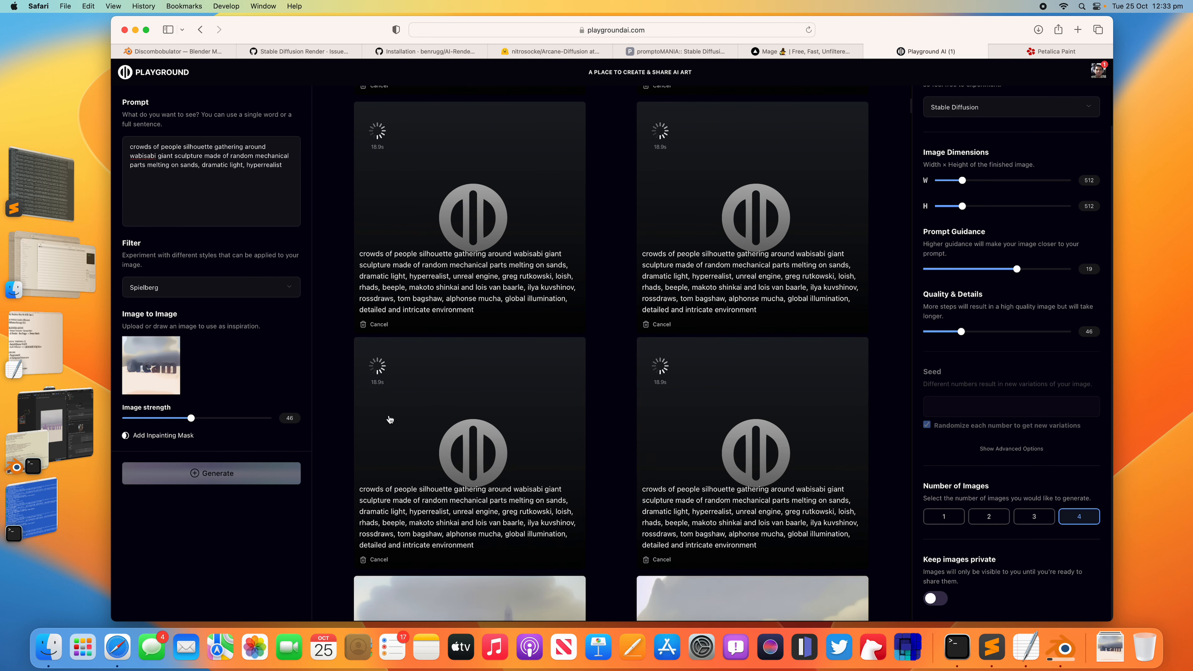
{"action": "scroll", "coordinate": [344, 409], "scroll_direction": "up", "scroll_amount": 1}
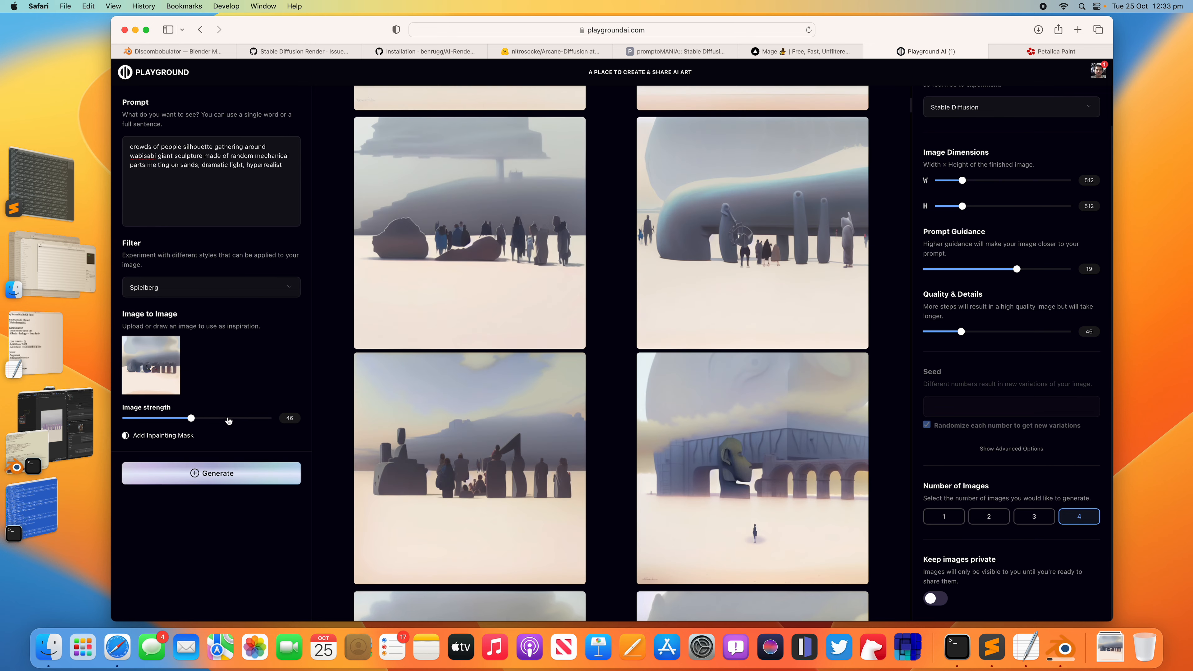
{"action": "scroll", "coordinate": [338, 425], "scroll_direction": "up", "scroll_amount": 15}
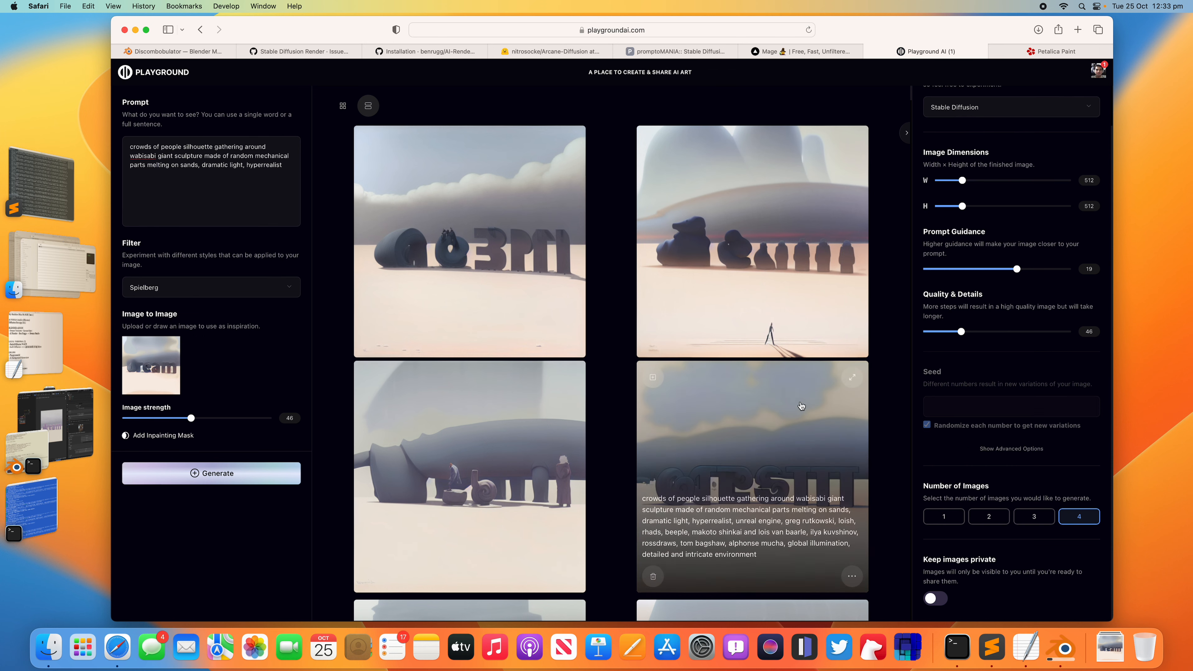
{"action": "scroll", "coordinate": [599, 417], "scroll_direction": "down", "scroll_amount": 5}
{"action": "scroll", "coordinate": [395, 412], "scroll_direction": "up", "scroll_amount": 10}
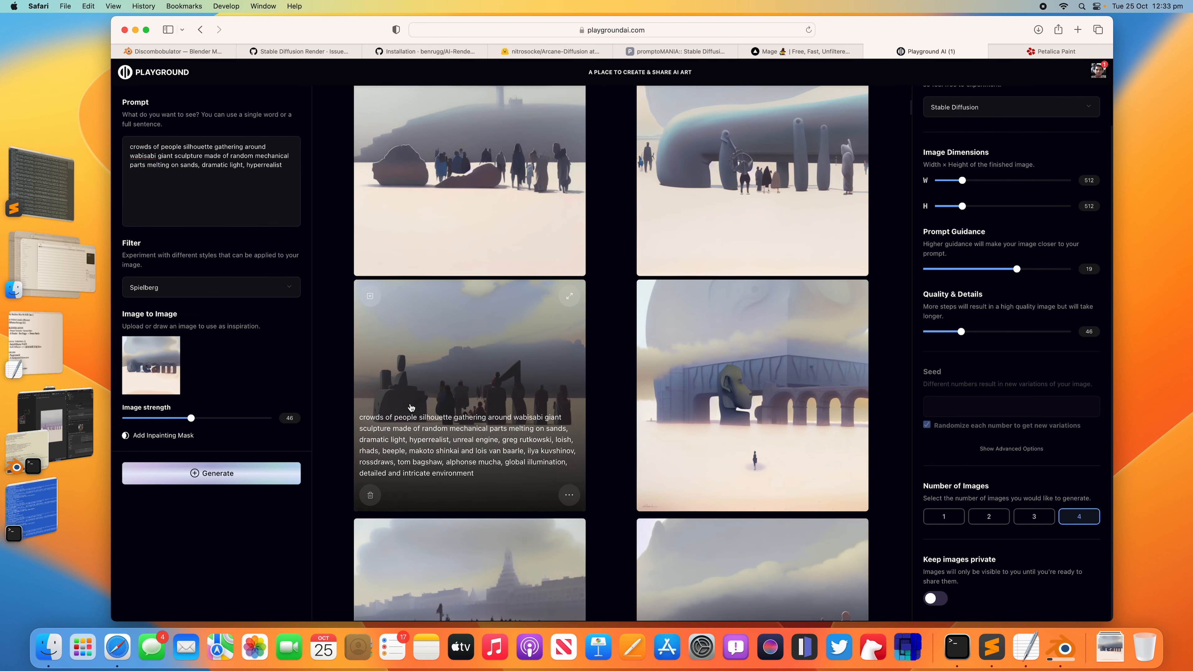